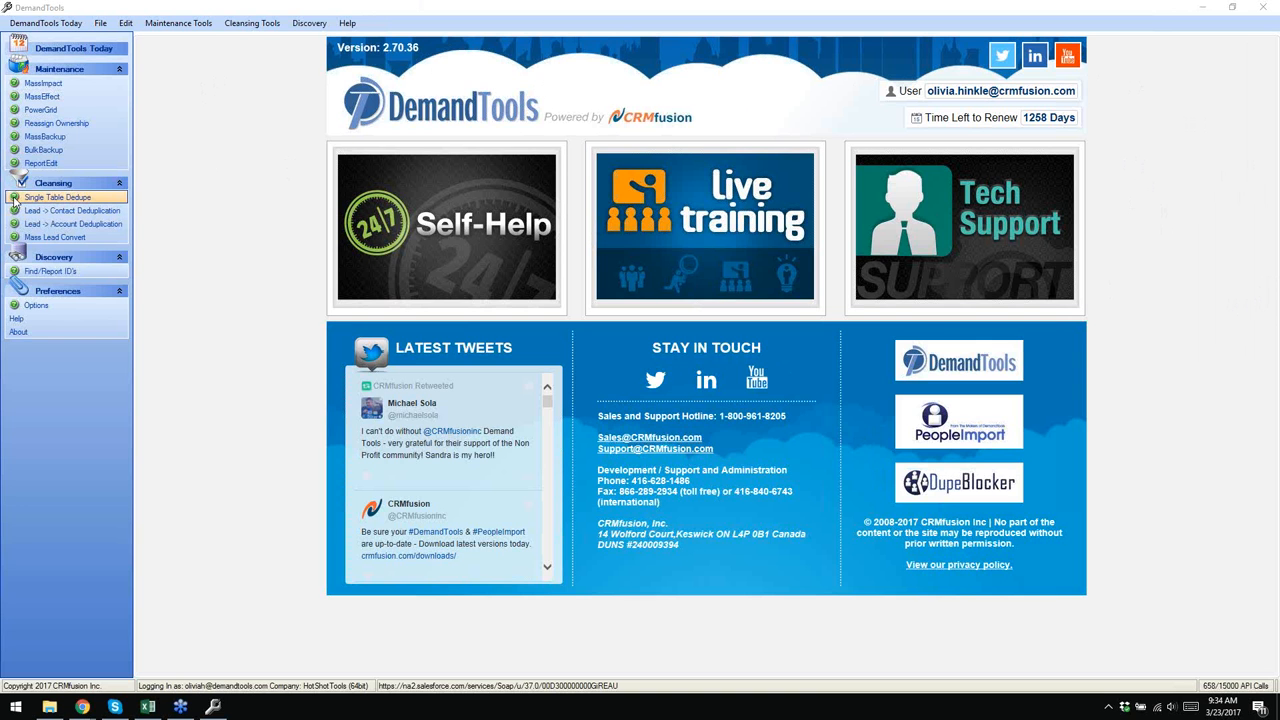
- Open the online help page for Single Table Dedupe from the Cleansing section
left_click(14, 198)
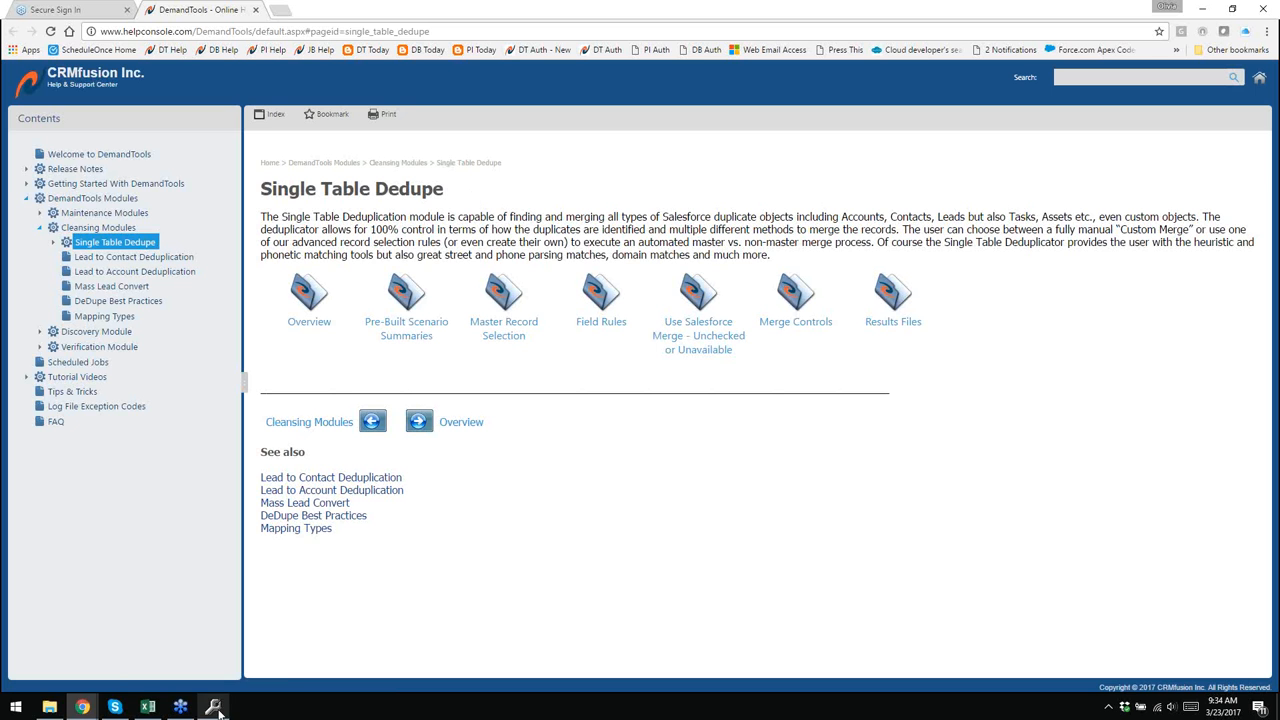
- View the Cleansing Modules help overview, then switch back to the DemandTools application
mouse_move(212, 706)
left_click(120, 227)
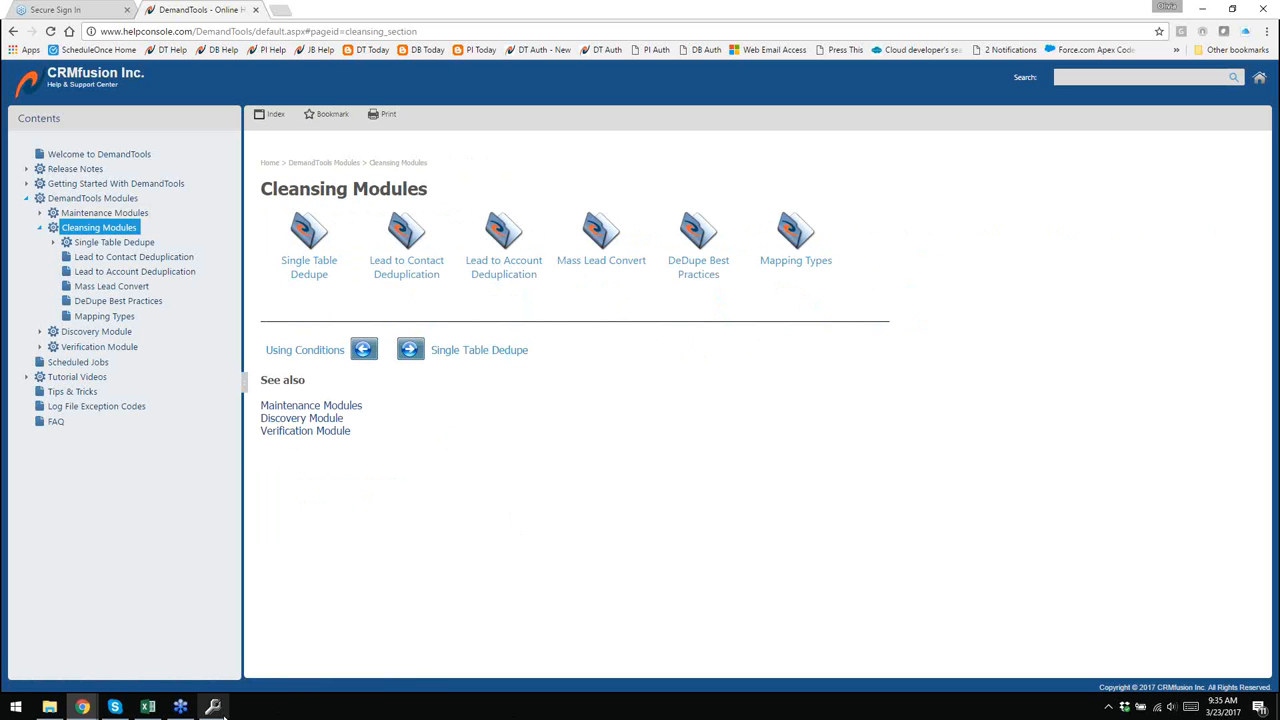
left_click(212, 707)
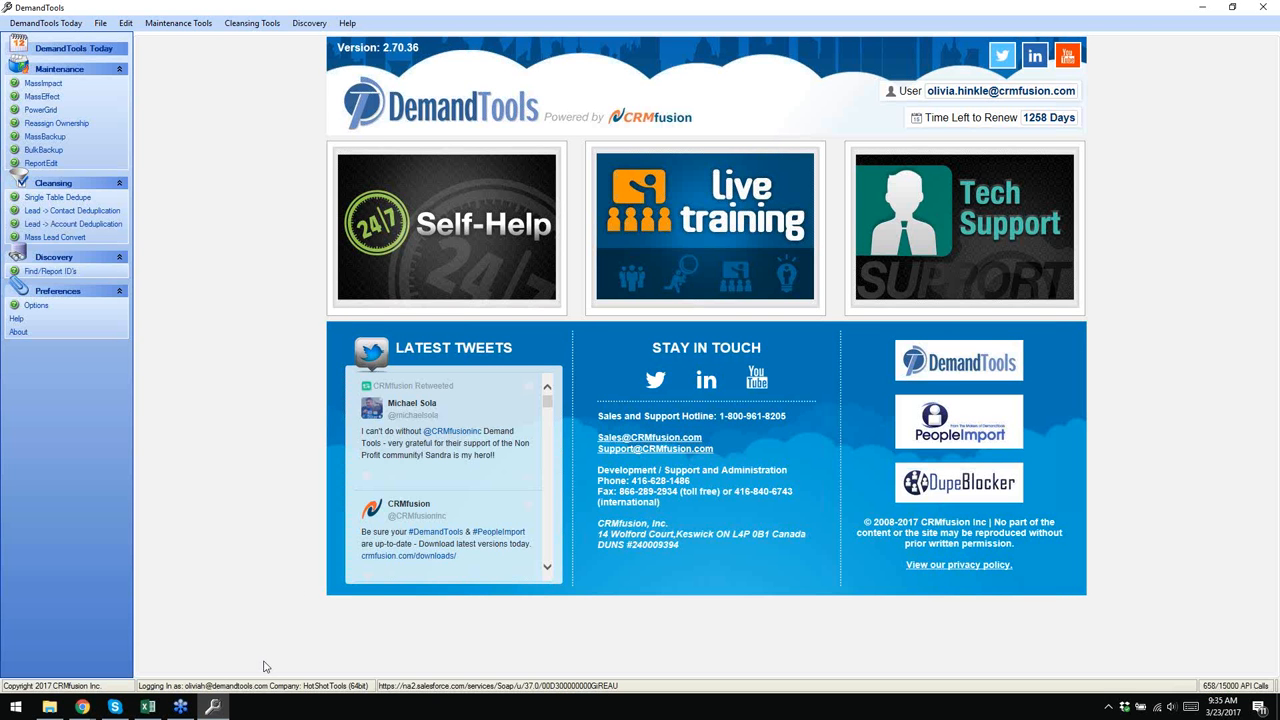
- Launch the Single Table Dedupe wizard from the Cleansing navigation panel
left_click(52, 198)
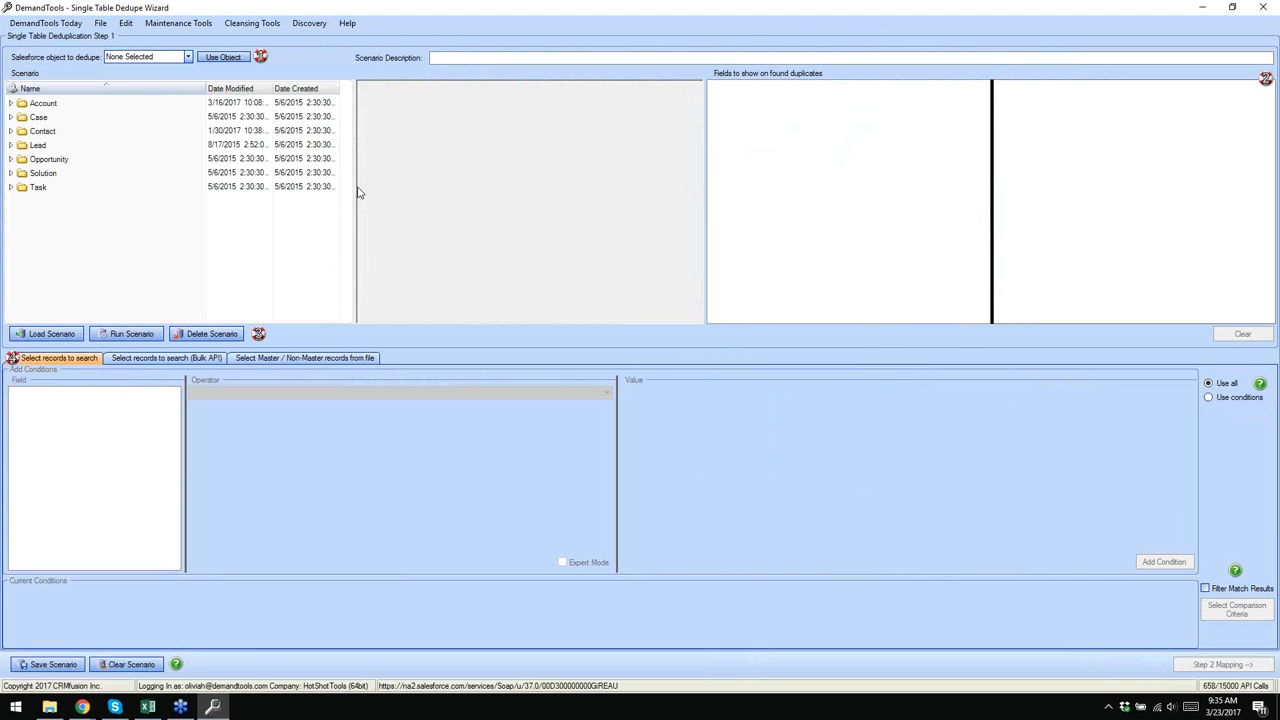
- Expand the Account folder in the Scenario tree to list its saved scenarios
left_click(11, 104)
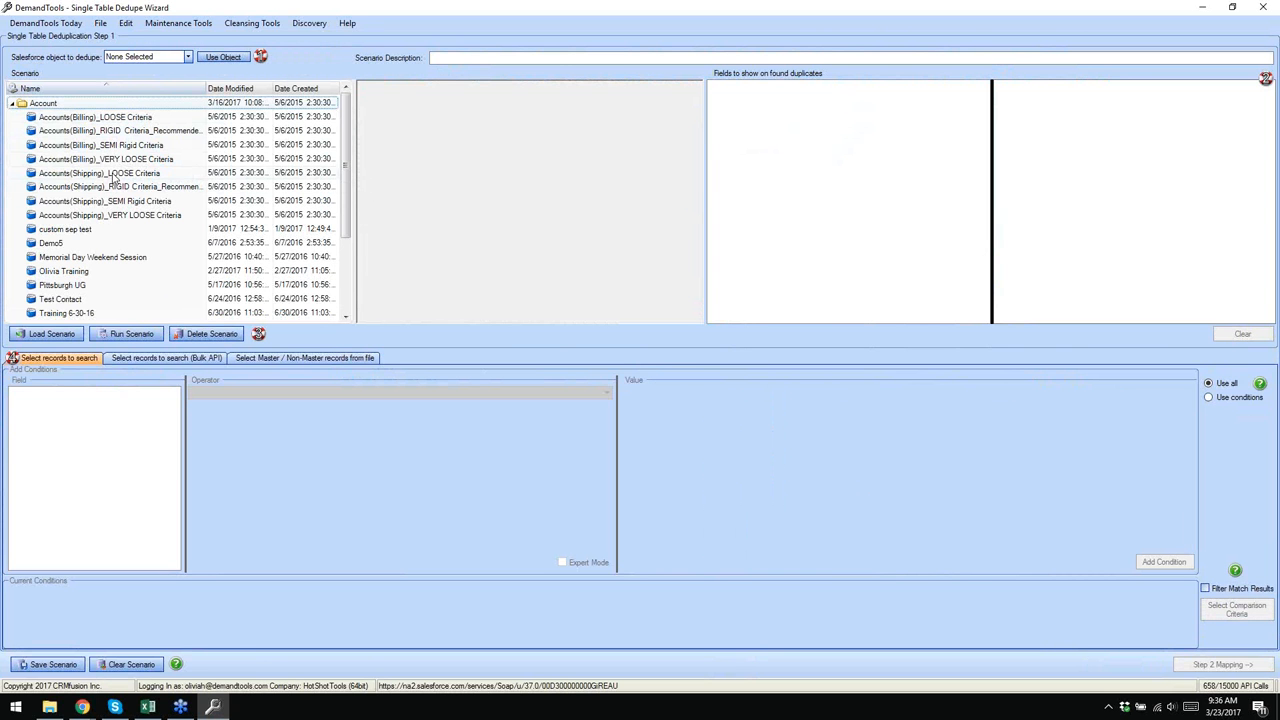
- Load the Accounts(Billing)_RIGID Criteria_Recommended First Pass scenario for Account
left_click(120, 131)
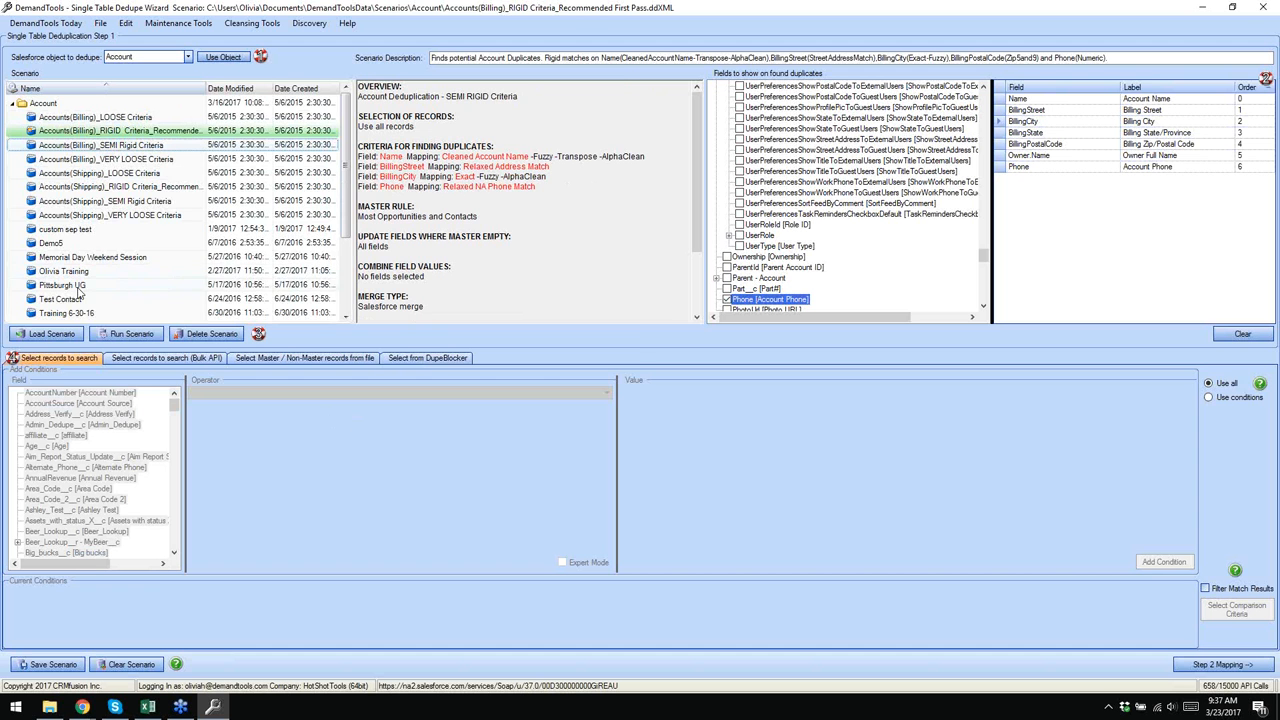
- Browse for a scenario file without loading one, then clear the current scenario
left_click(52, 333)
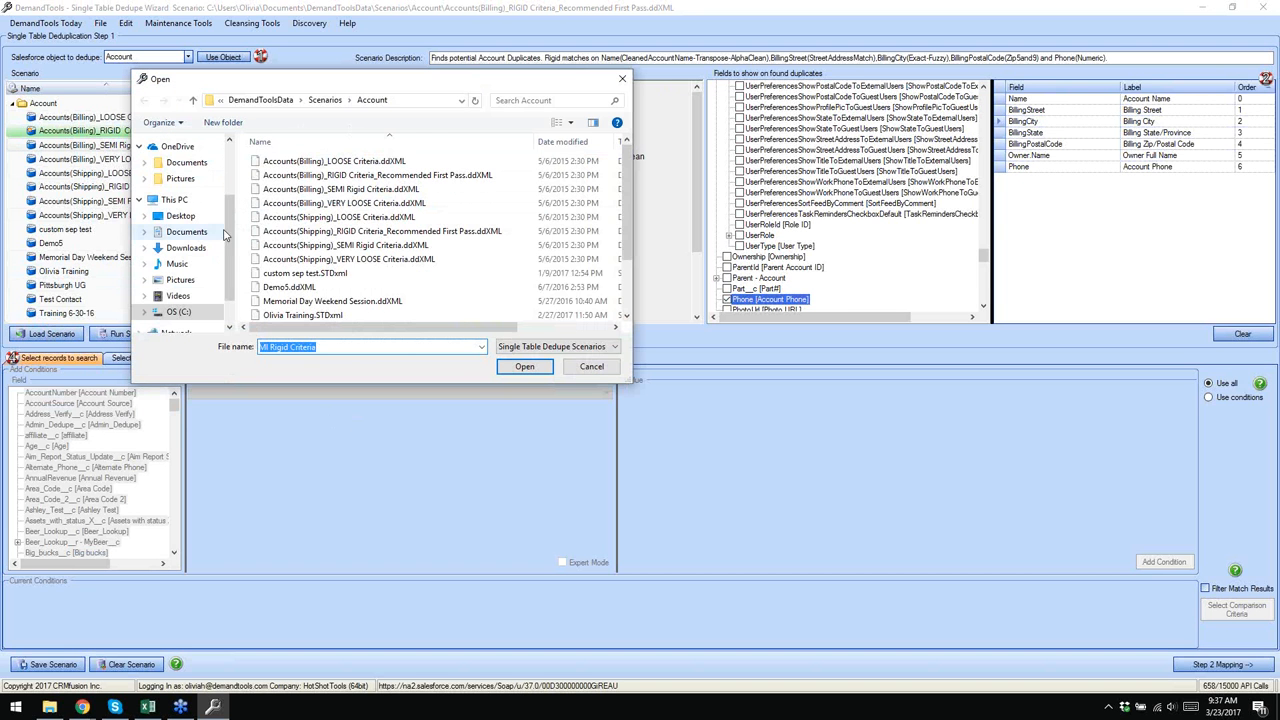
scroll(211, 257, "down", 2)
scroll(200, 245, "up", 3)
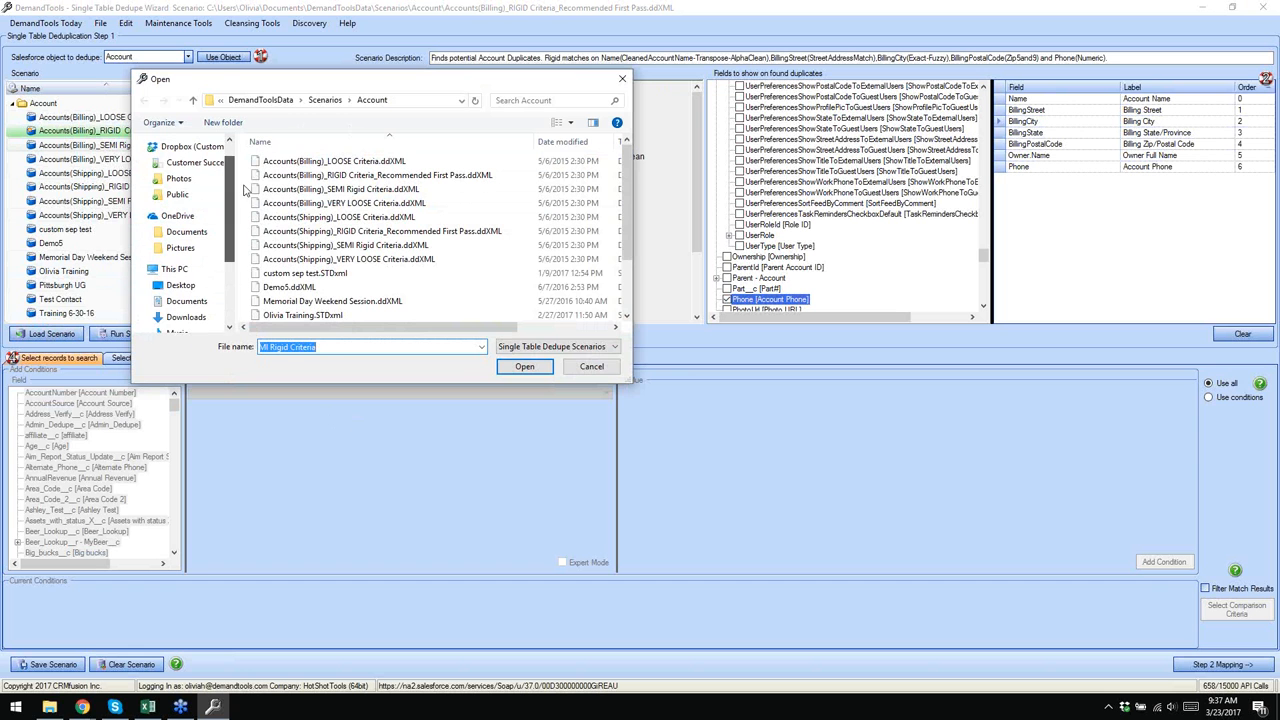
left_click(592, 367)
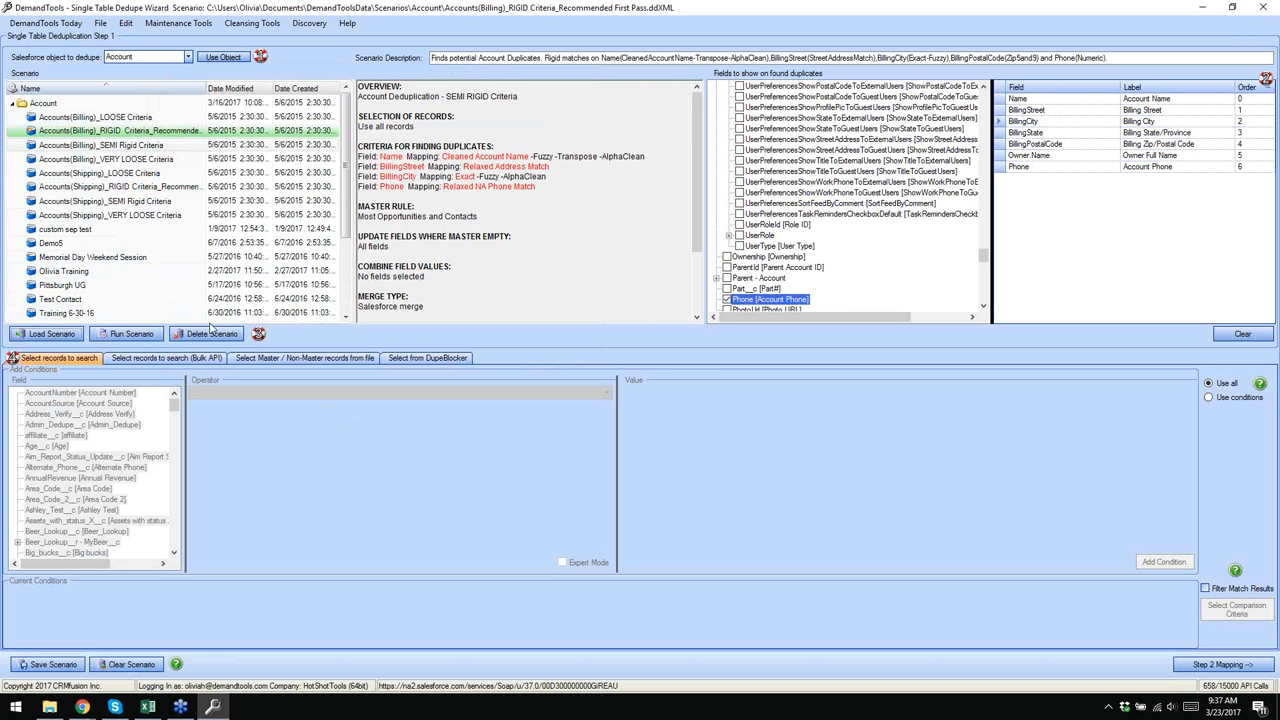
left_click(130, 667)
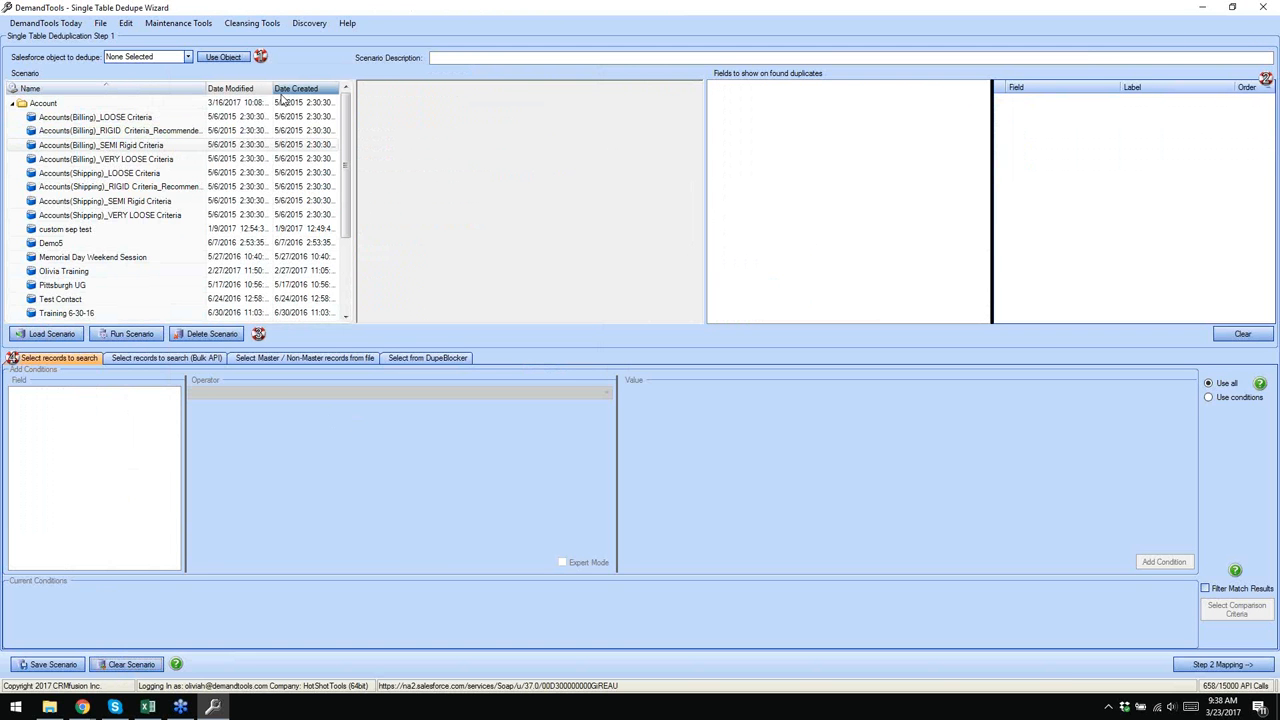
- Select Account as the Salesforce object to dedupe and load its fields
left_click(188, 57)
left_click(141, 86)
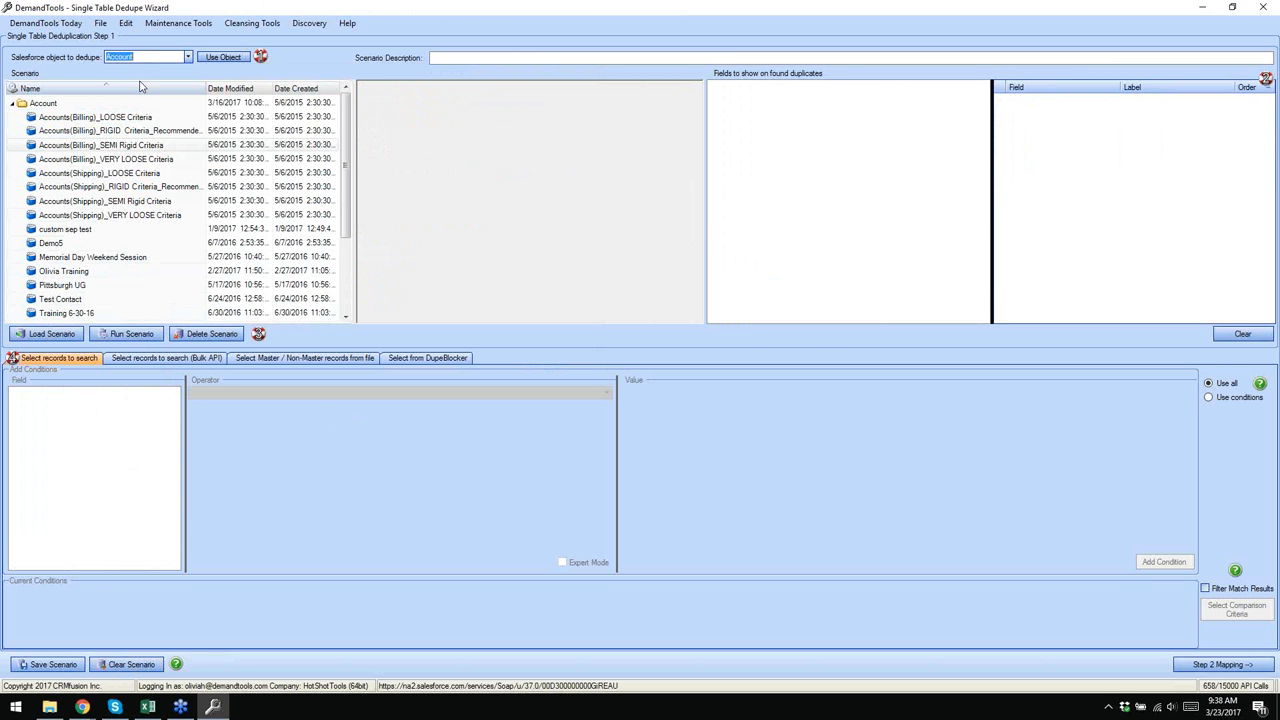
left_click(218, 60)
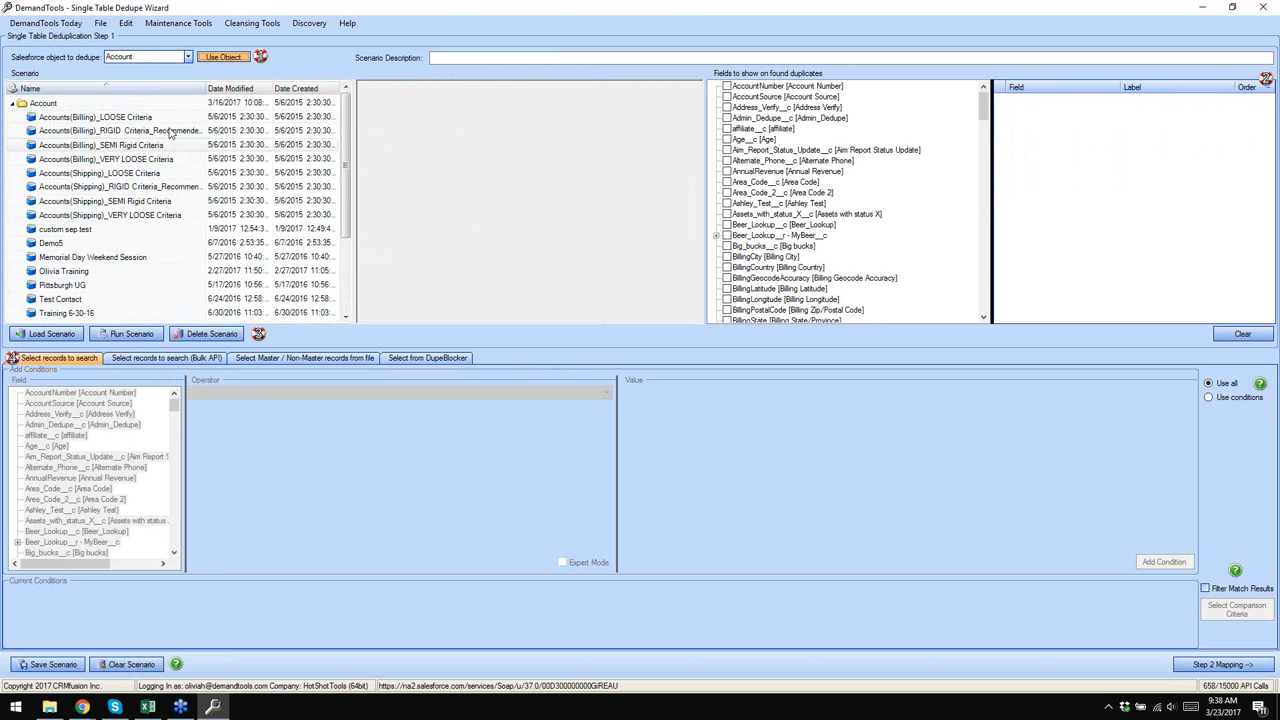
- Return to DemandTools Today, reopen Single Table Dedupe, and reload the Accounts(Billing) RIGID Criteria scenario
left_click(42, 24)
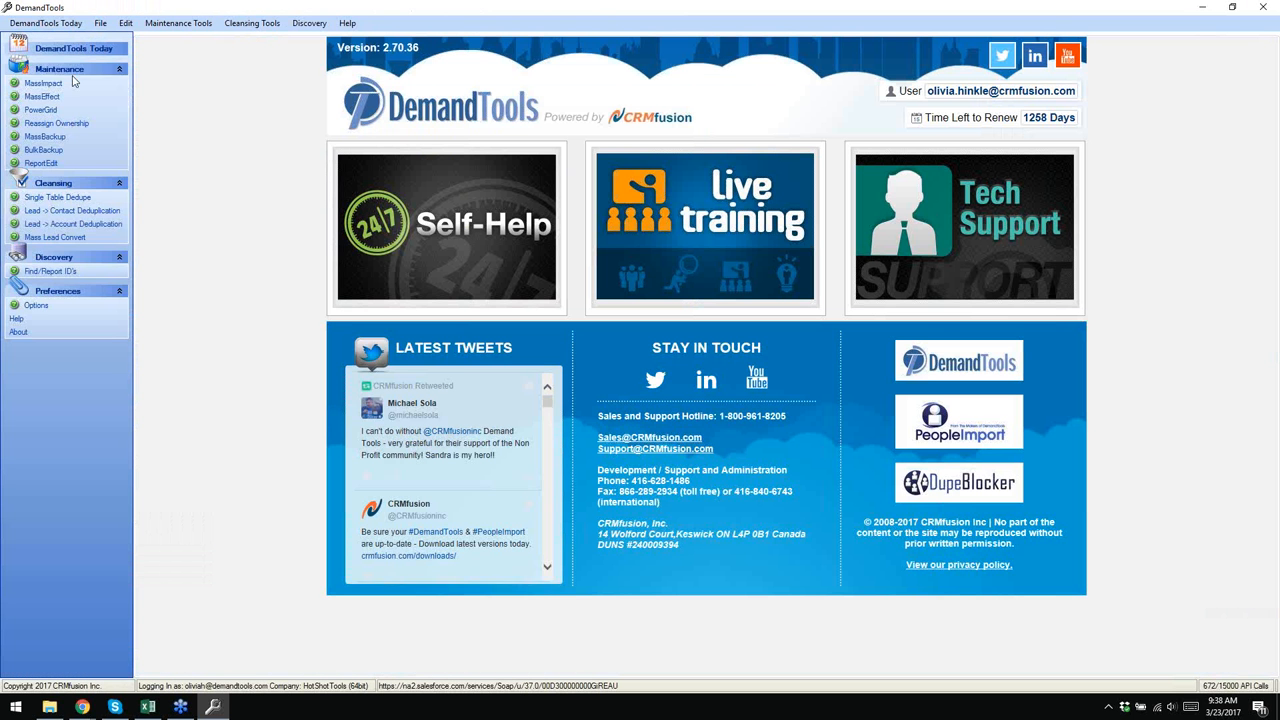
left_click(55, 198)
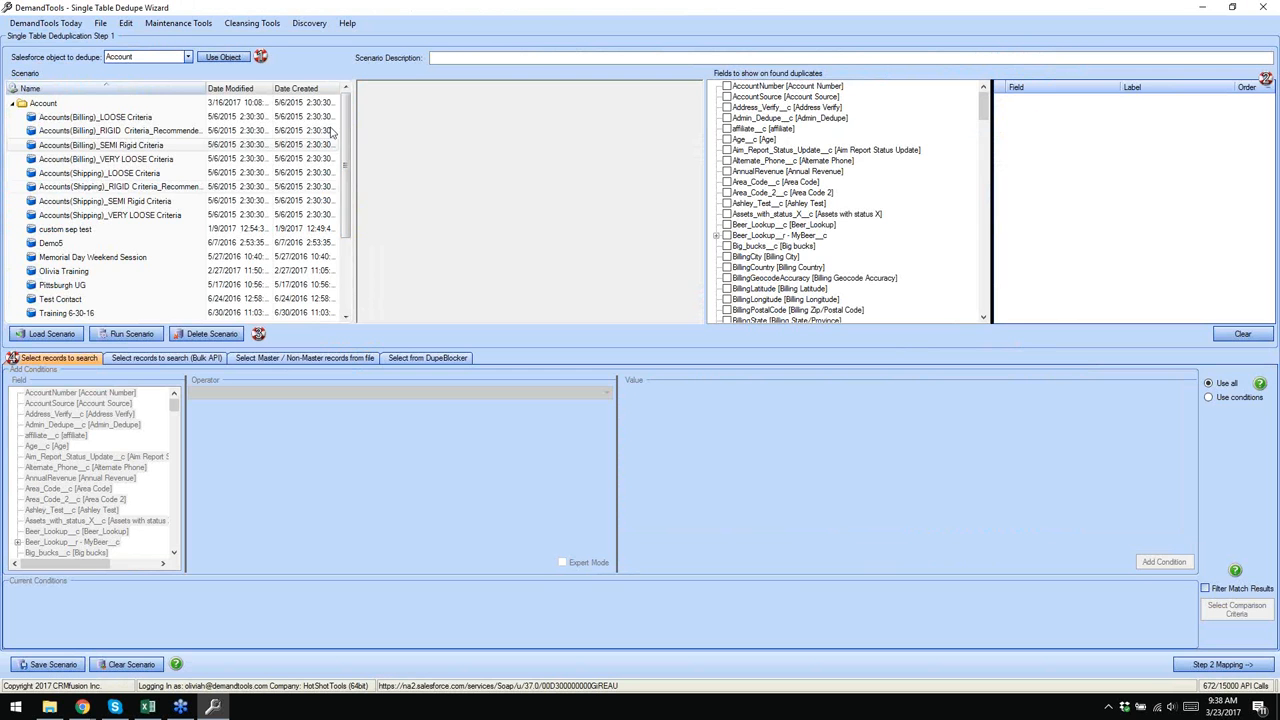
left_click(118, 134)
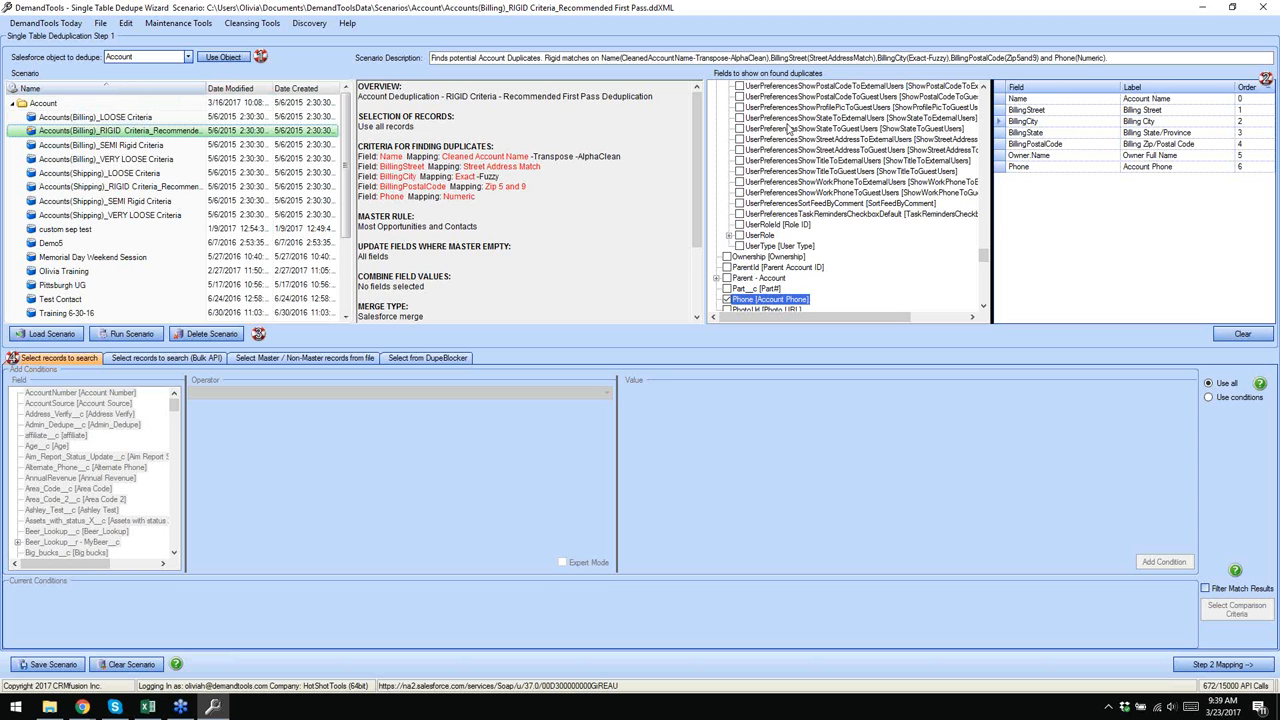
left_click_drag(983, 258, 997, 98)
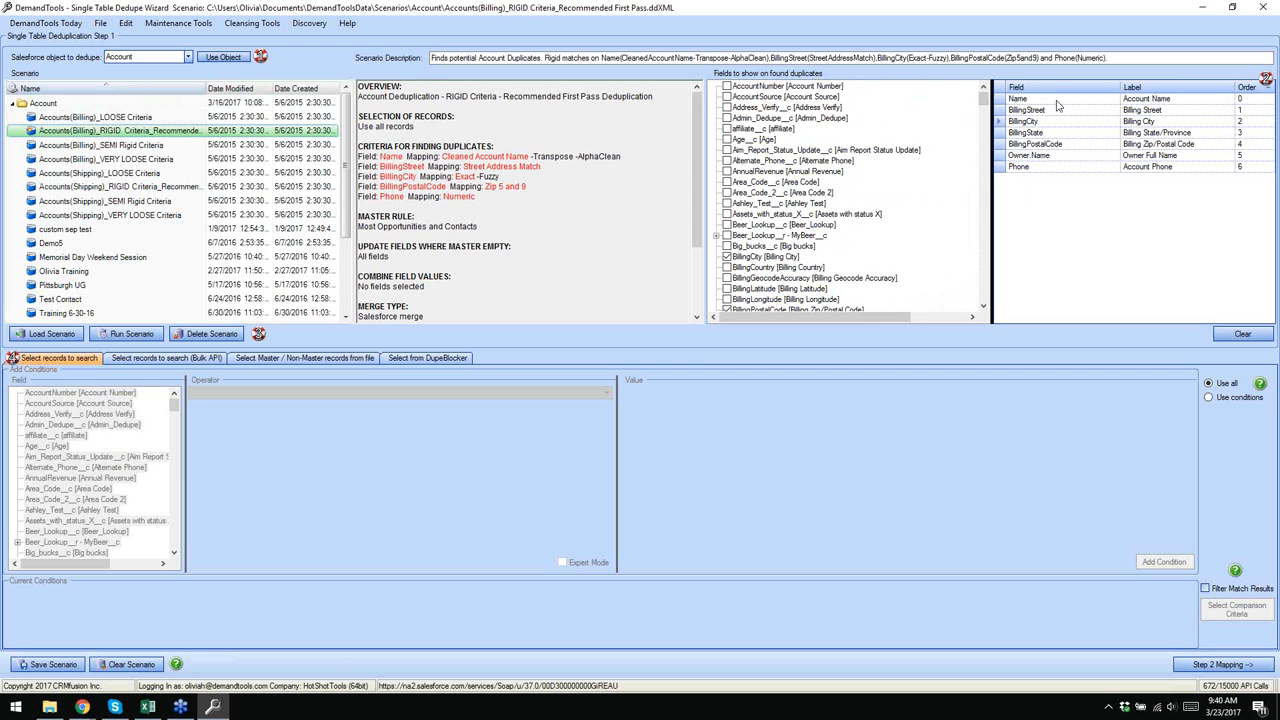
left_click(1040, 160)
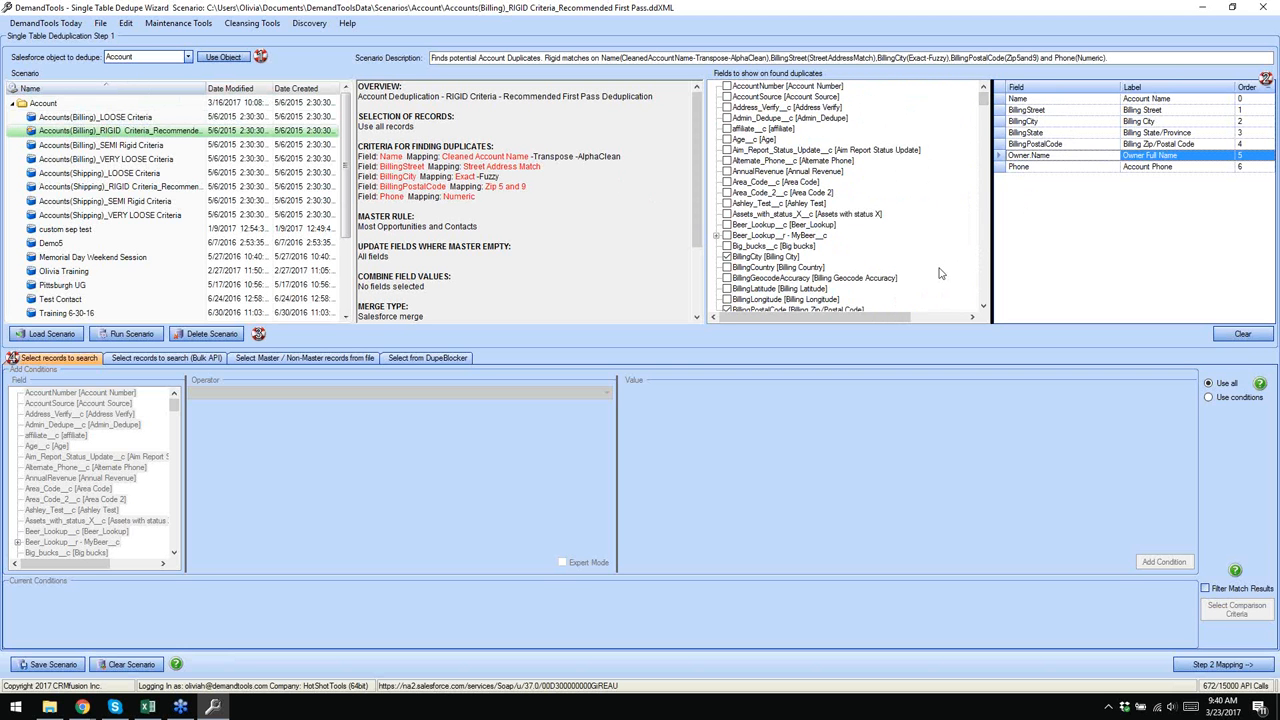
left_click_drag(984, 97, 966, 168)
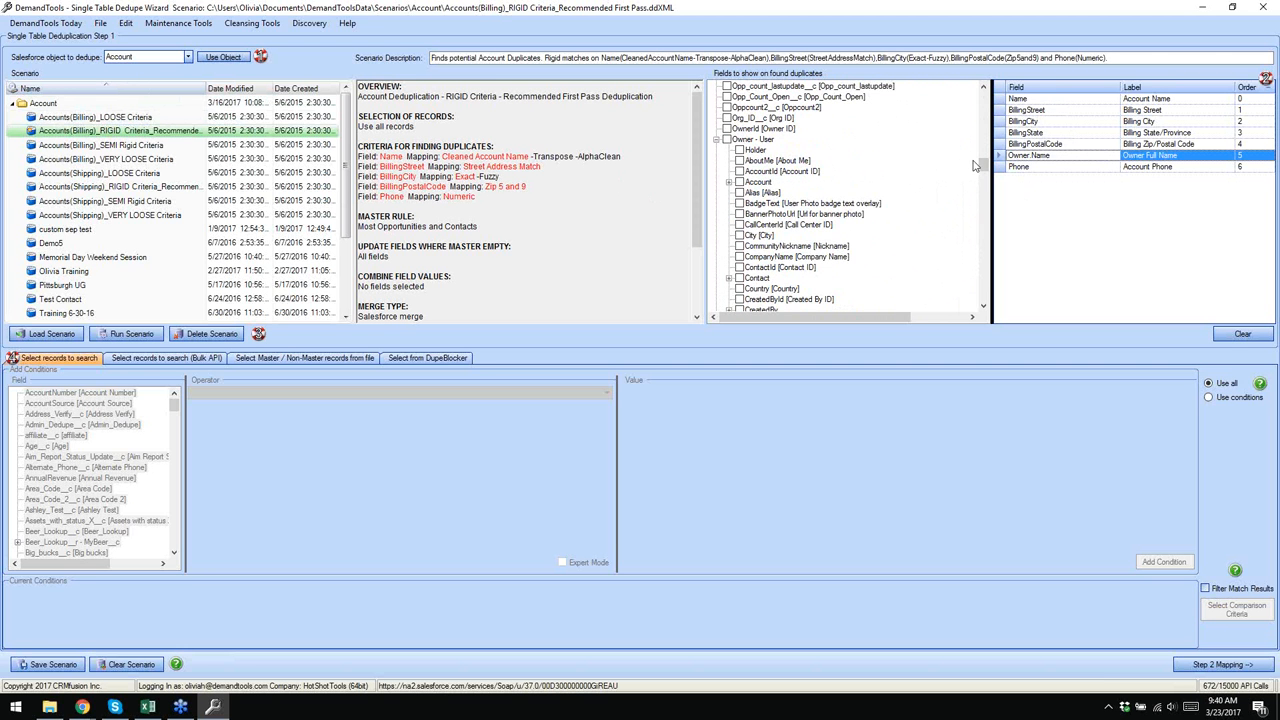
left_click_drag(982, 168, 976, 208)
left_click(740, 161)
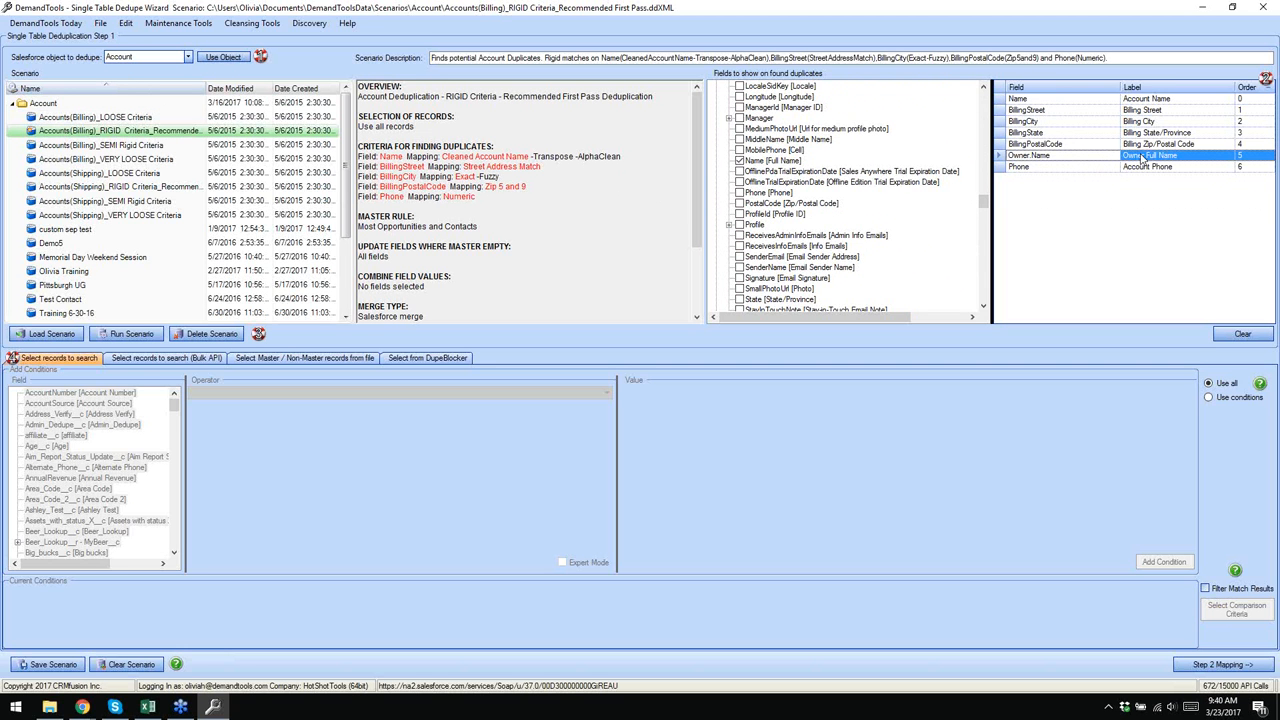
left_click(1039, 101)
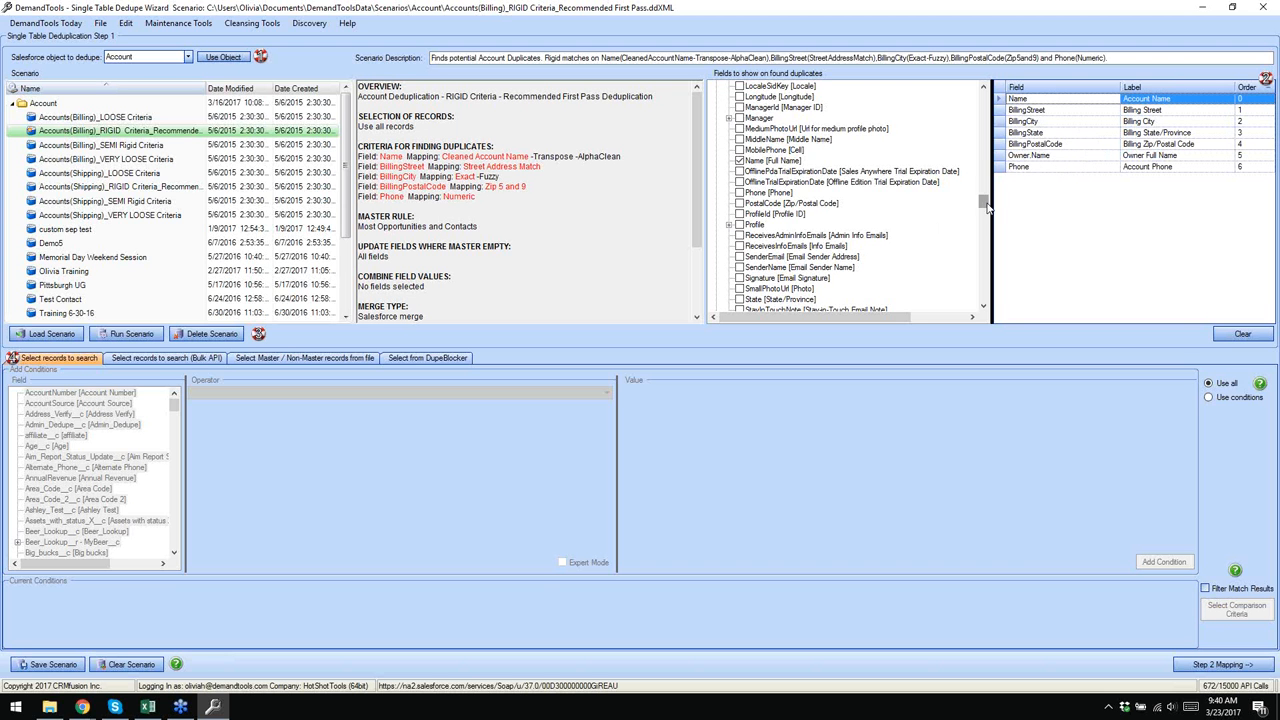
- Check Website [Website] in Fields to show, placing it as order 7 after Phone
left_click_drag(986, 201, 984, 175)
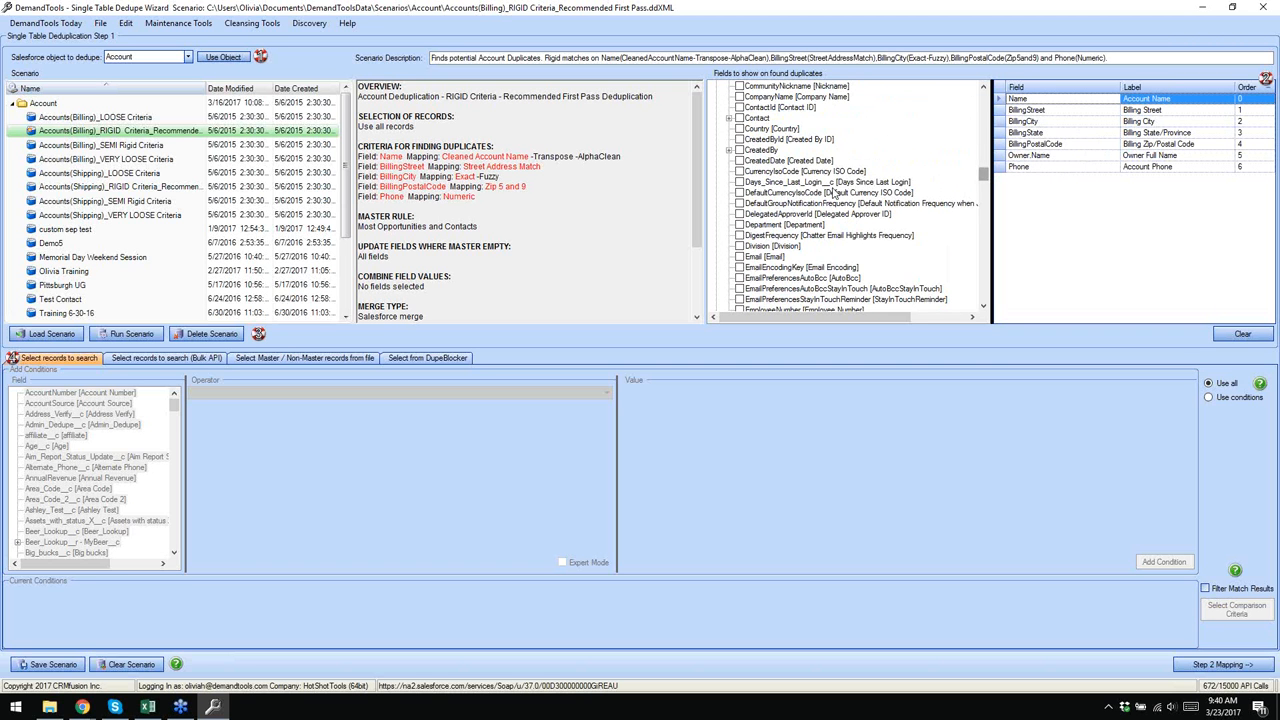
left_click(729, 151)
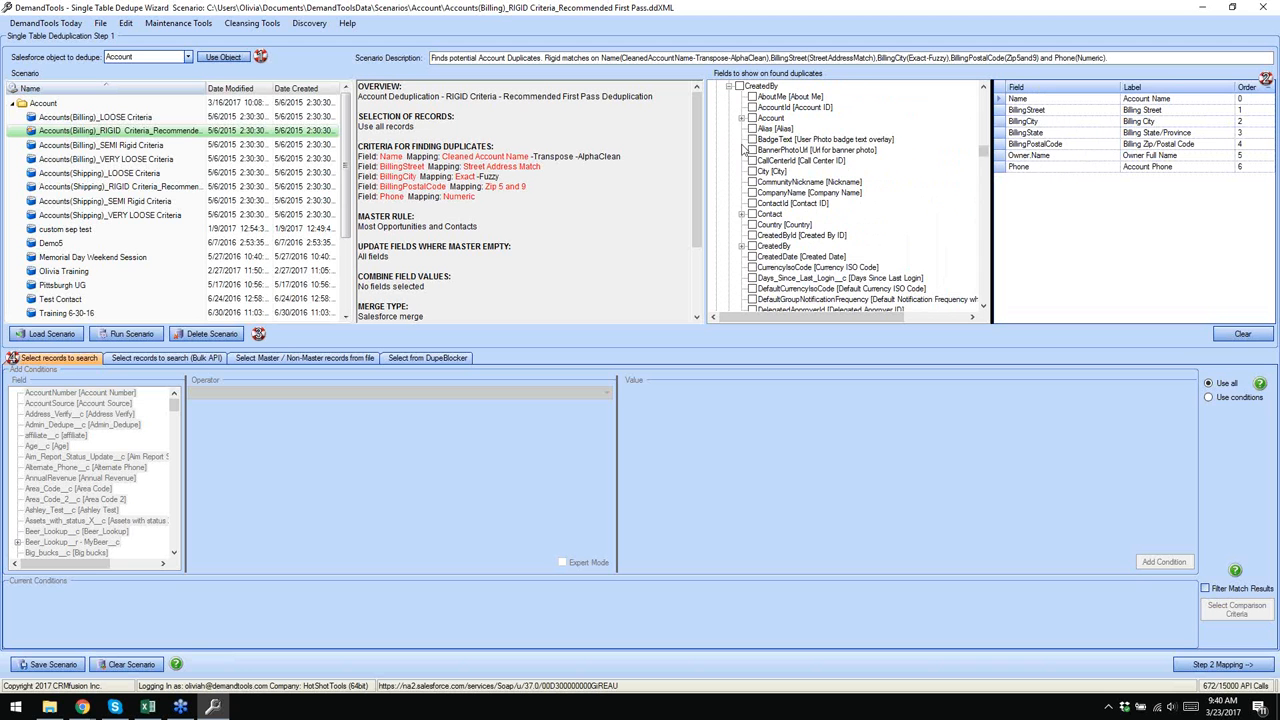
scroll(743, 140, "up", 1)
left_click(729, 119)
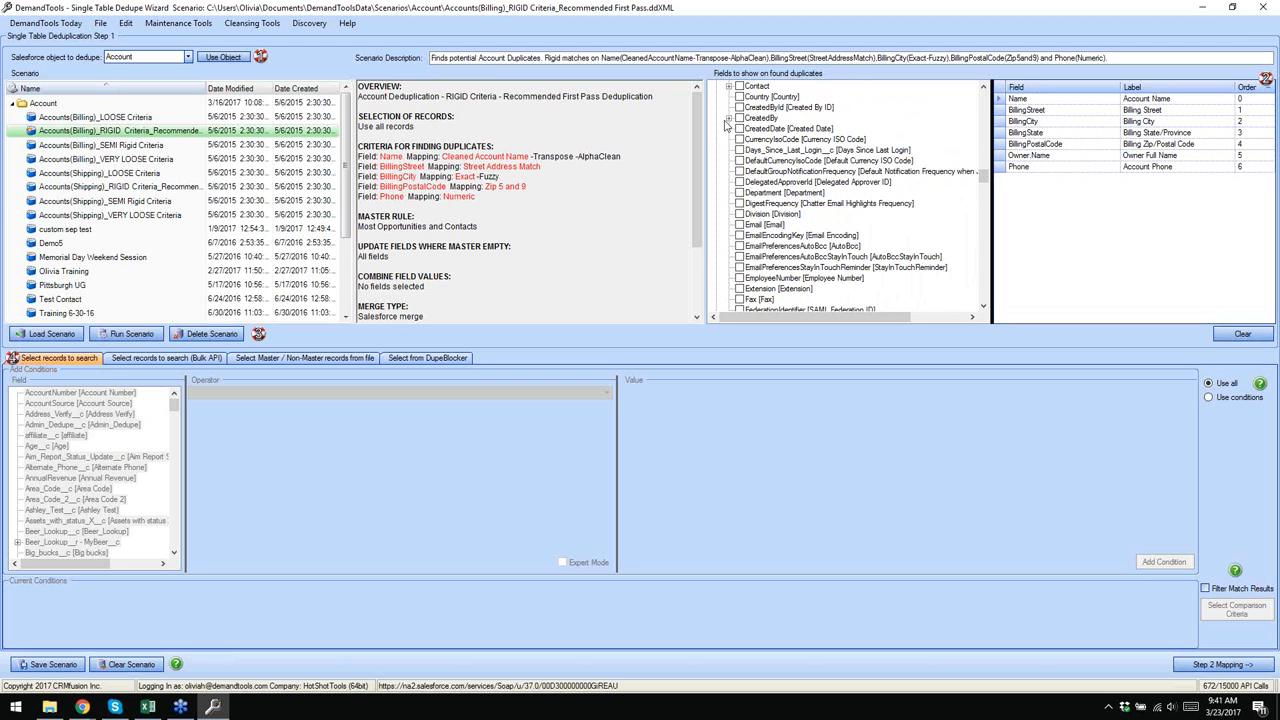
scroll(772, 163, "down", 5)
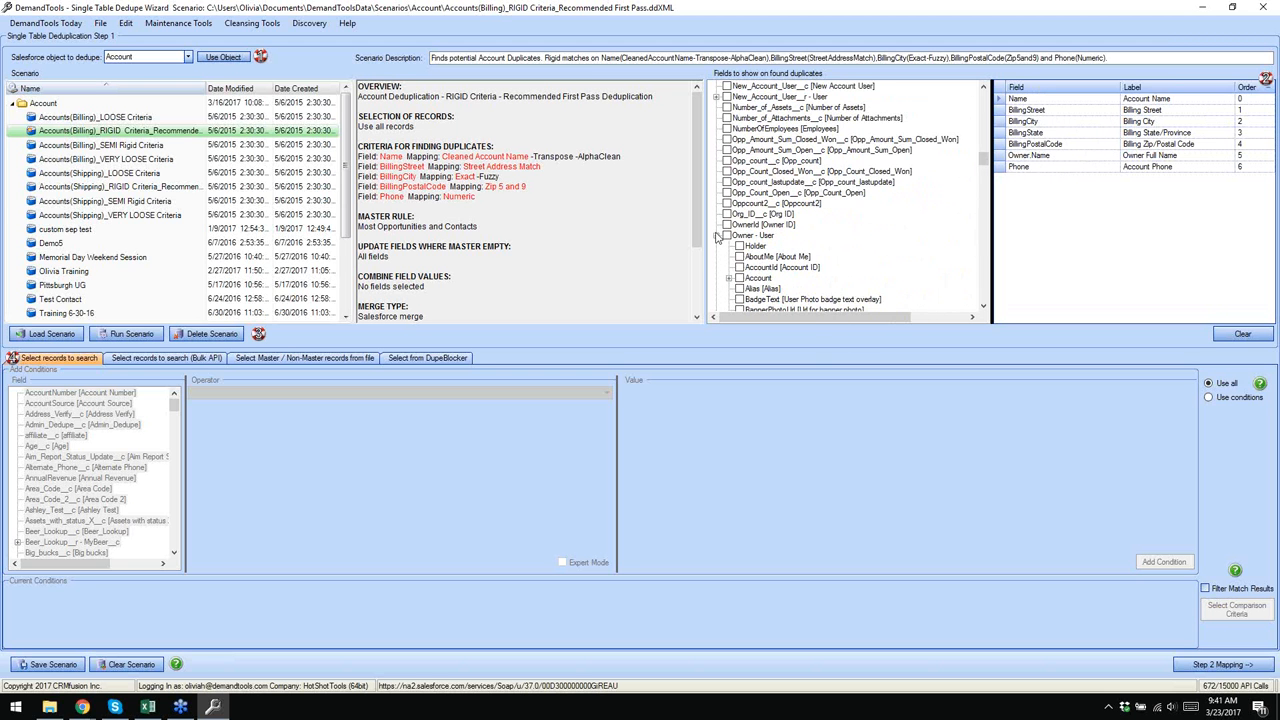
left_click(716, 236)
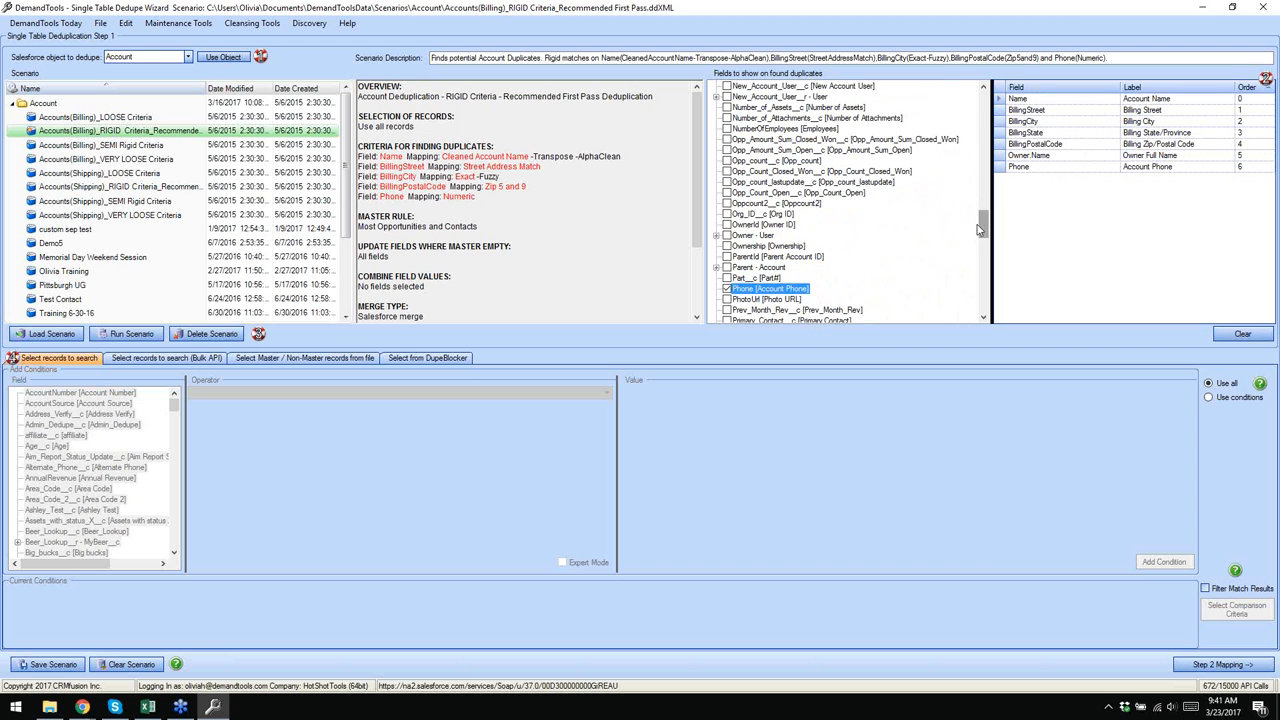
left_click_drag(979, 224, 970, 302)
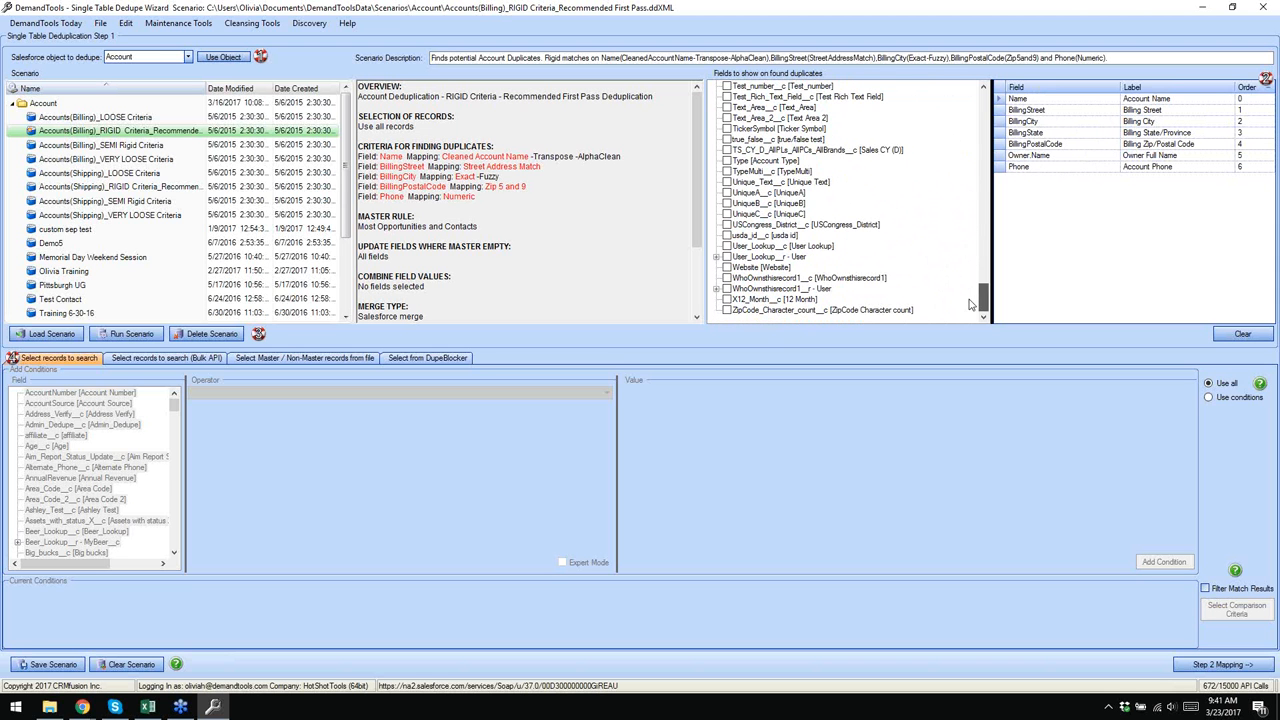
left_click(727, 268)
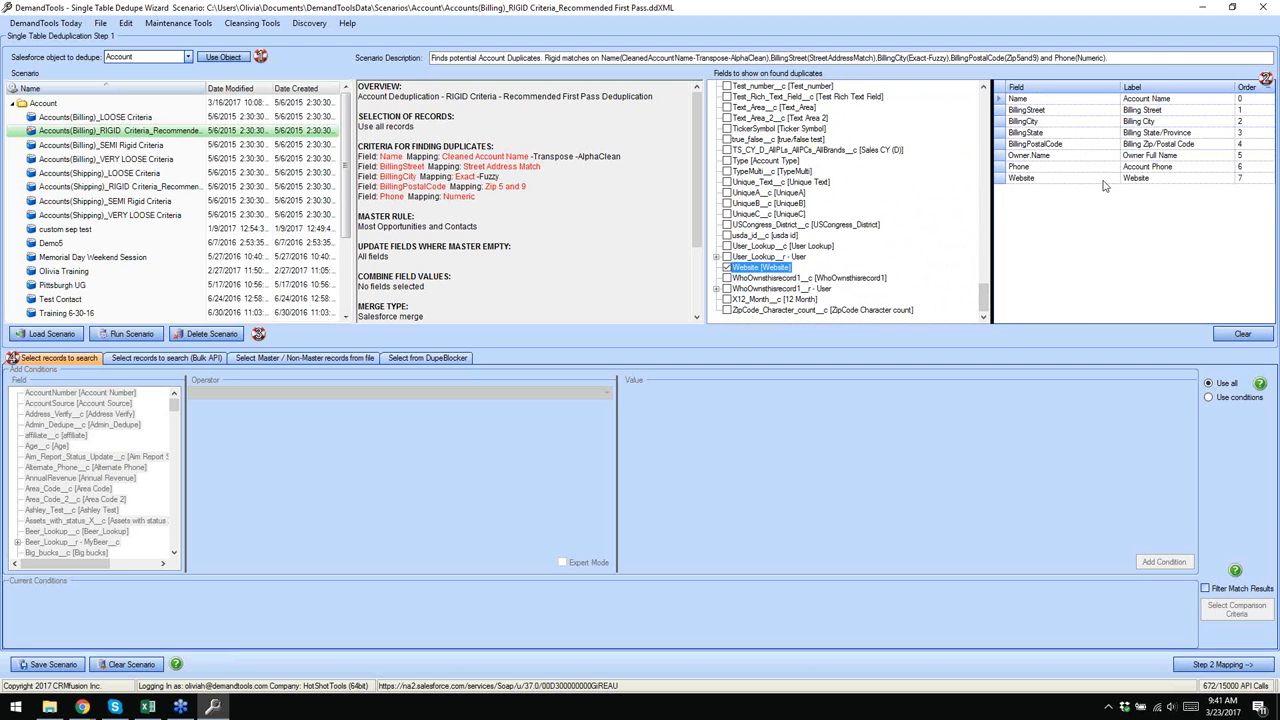
left_click_drag(1103, 180, 1063, 171)
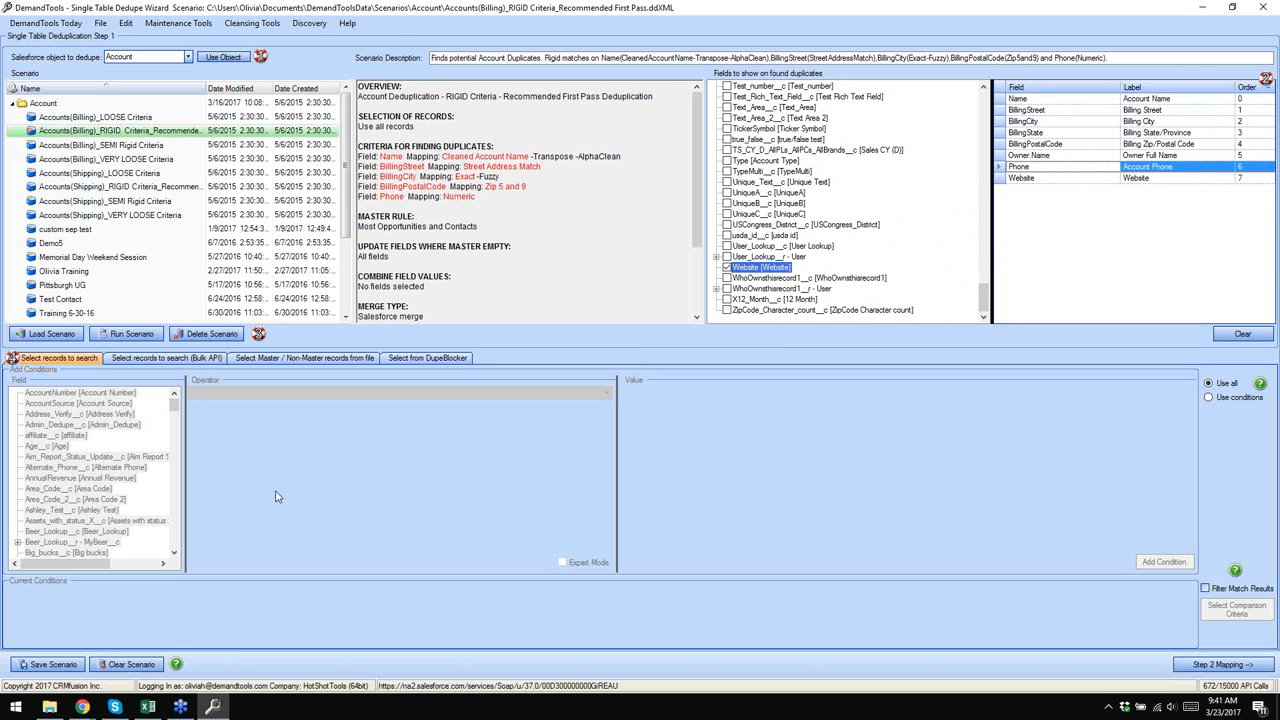
left_click(378, 12)
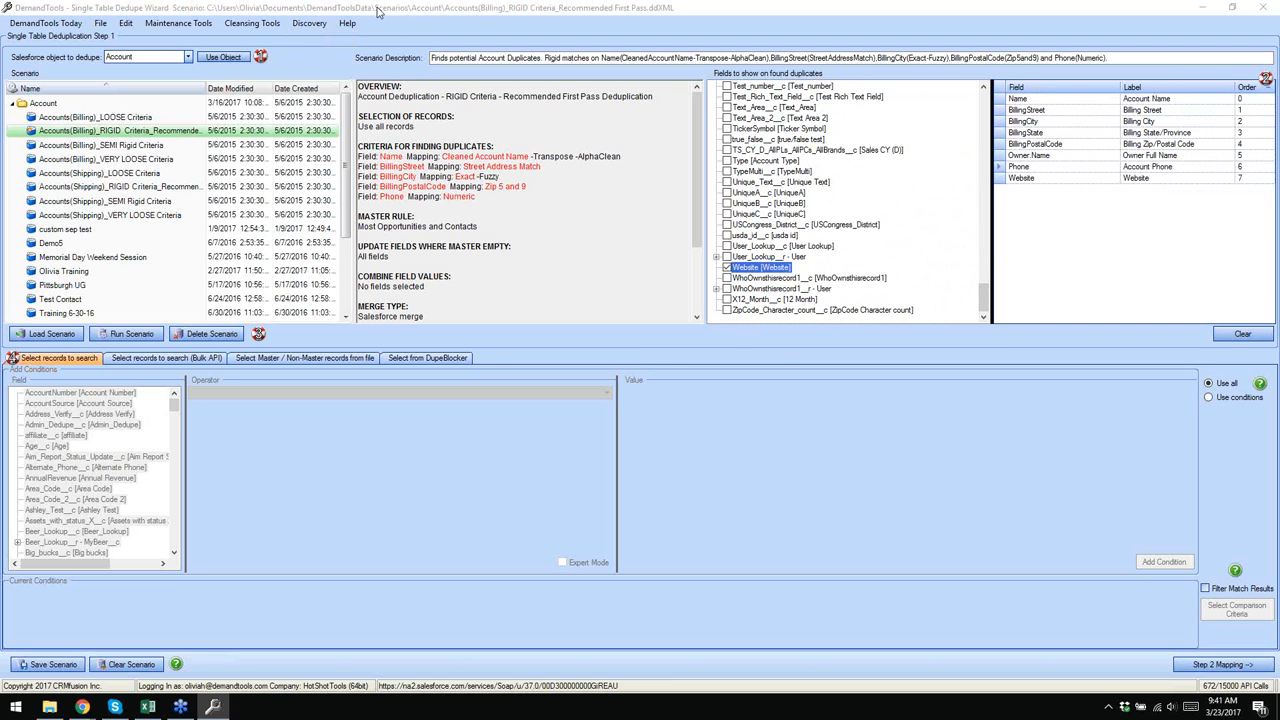
left_click(1087, 31)
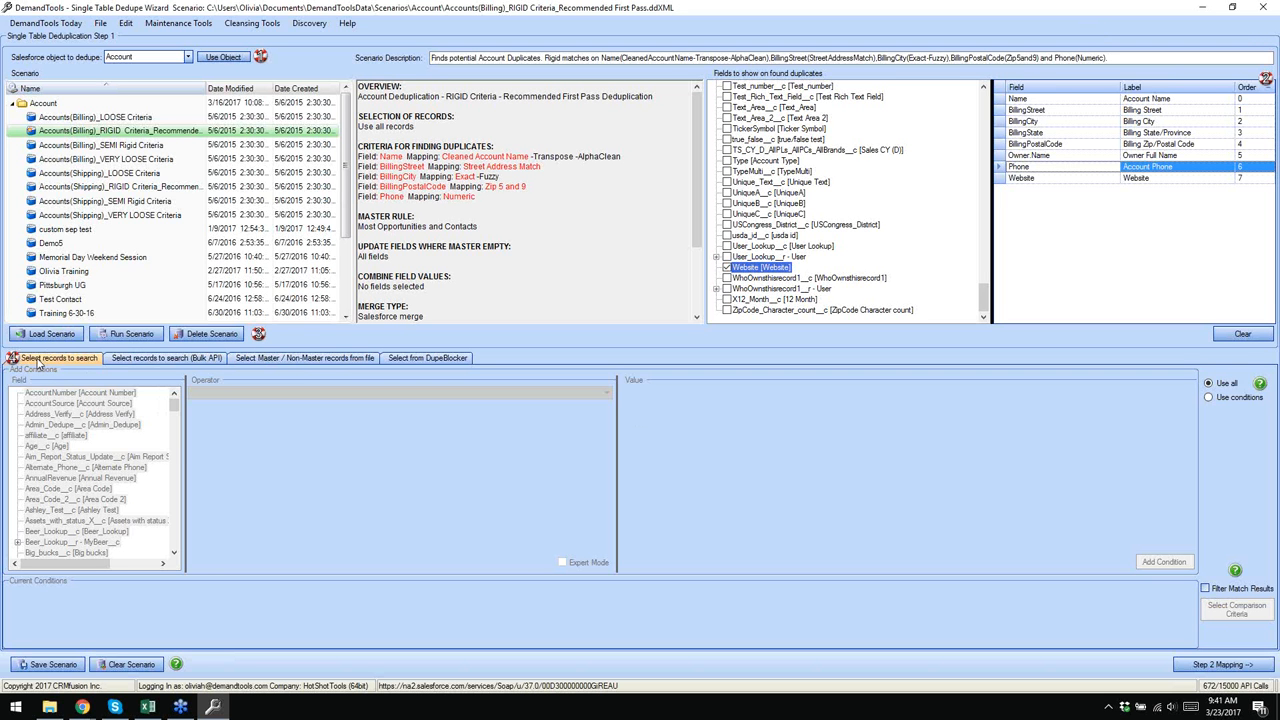
- Add a record-selection condition: BillingState = oh,ohio,pa
left_click(1209, 397)
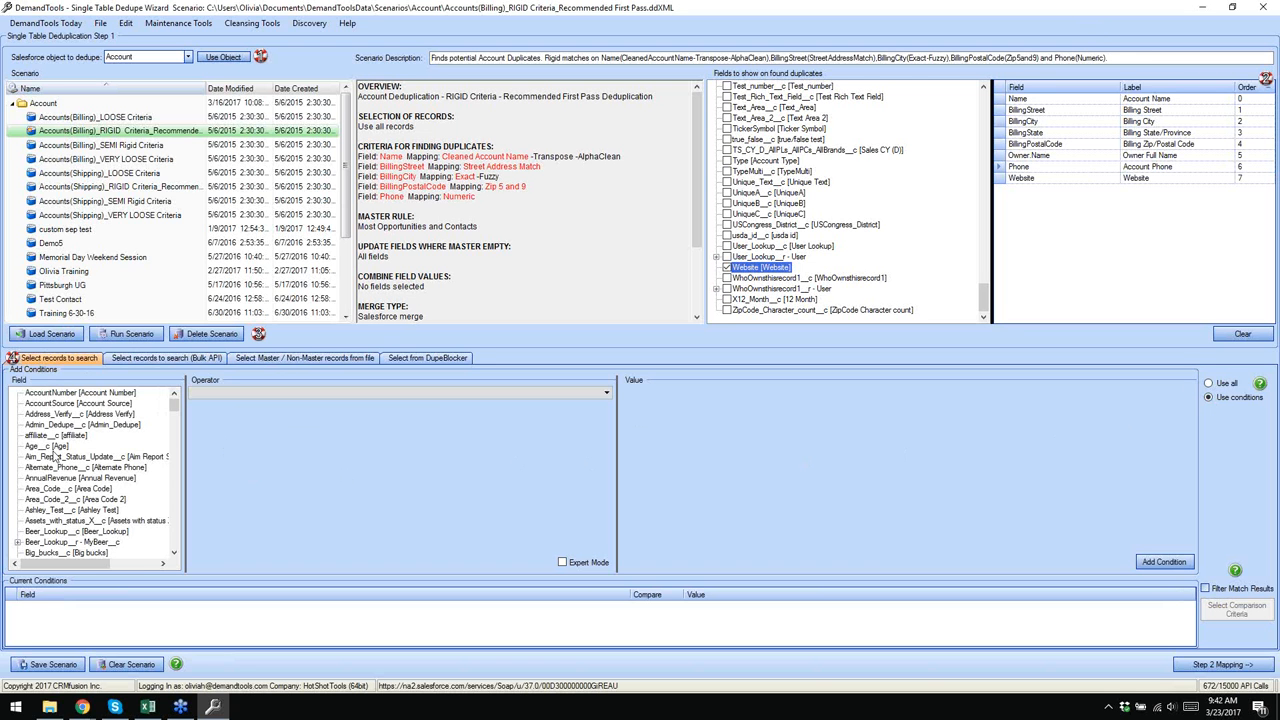
left_click_drag(172, 407, 173, 421)
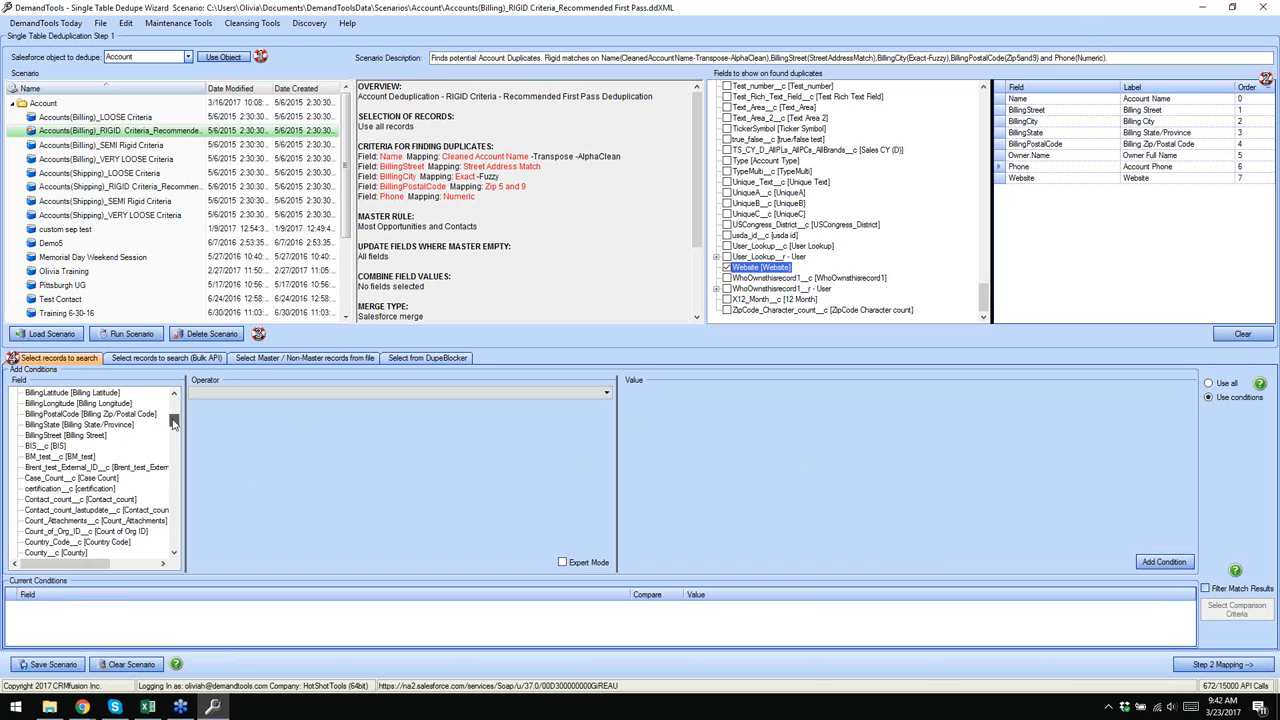
left_click(40, 426)
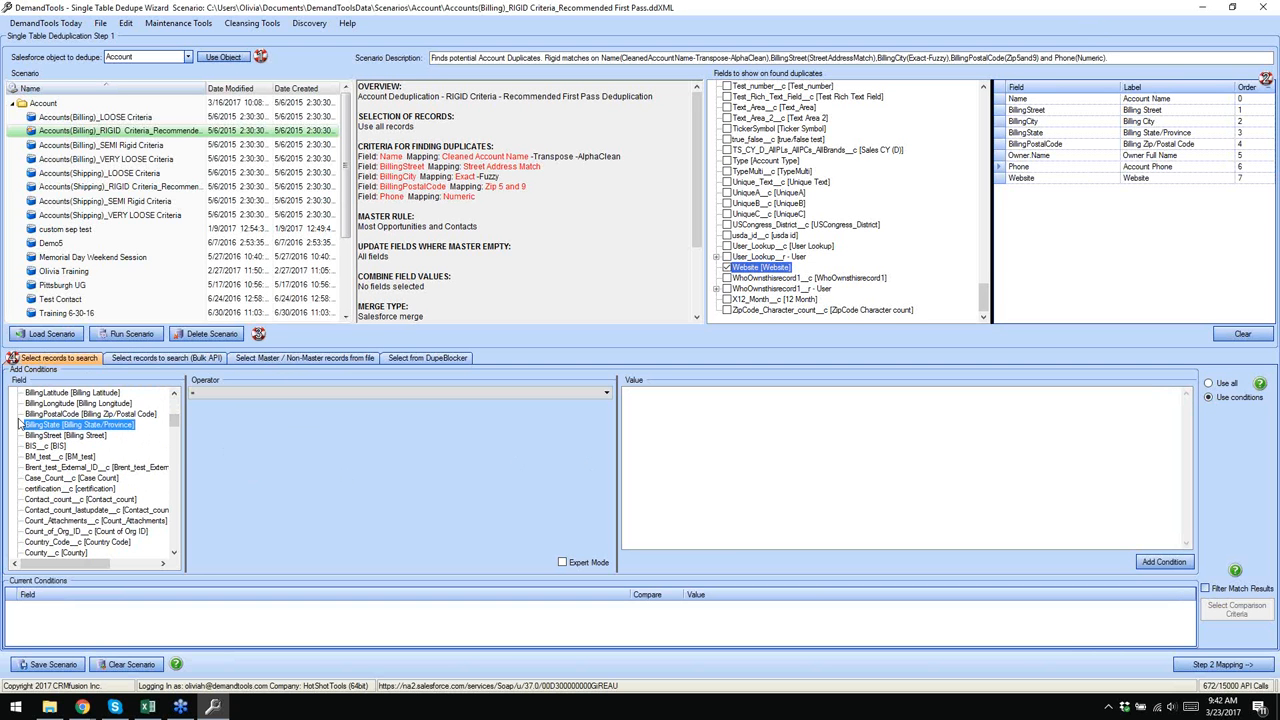
left_click(195, 393)
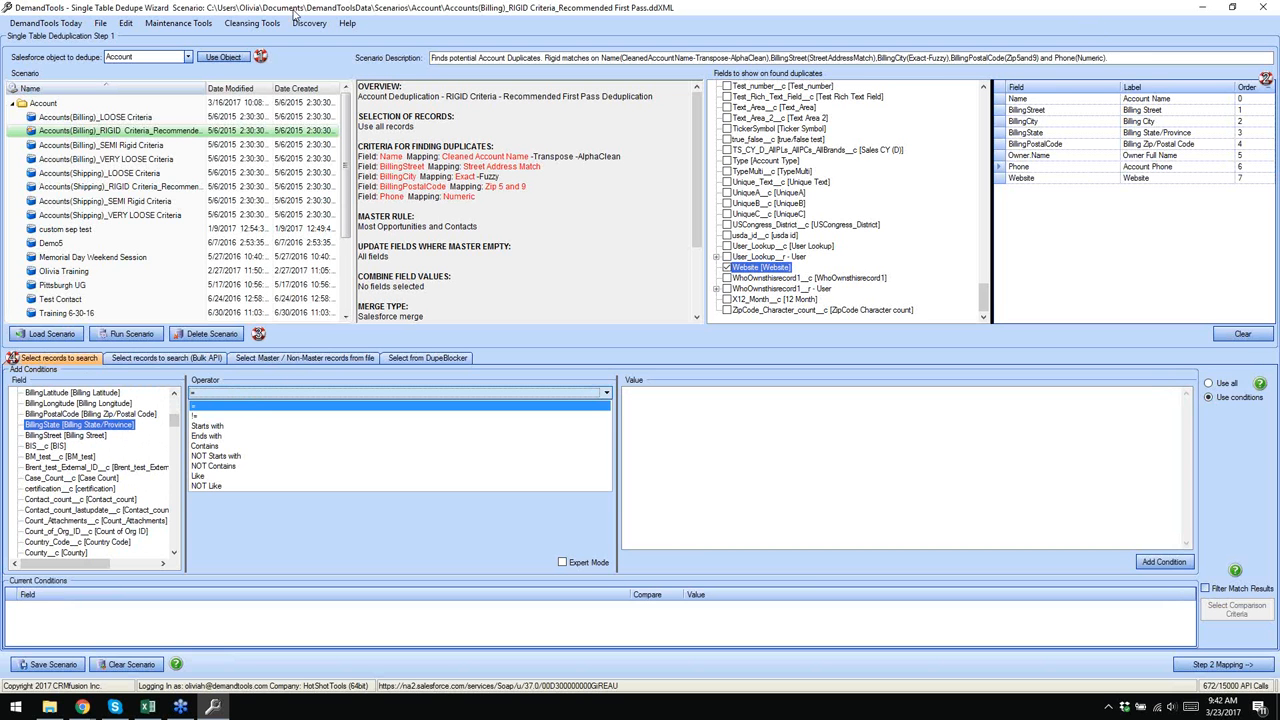
left_click(220, 404)
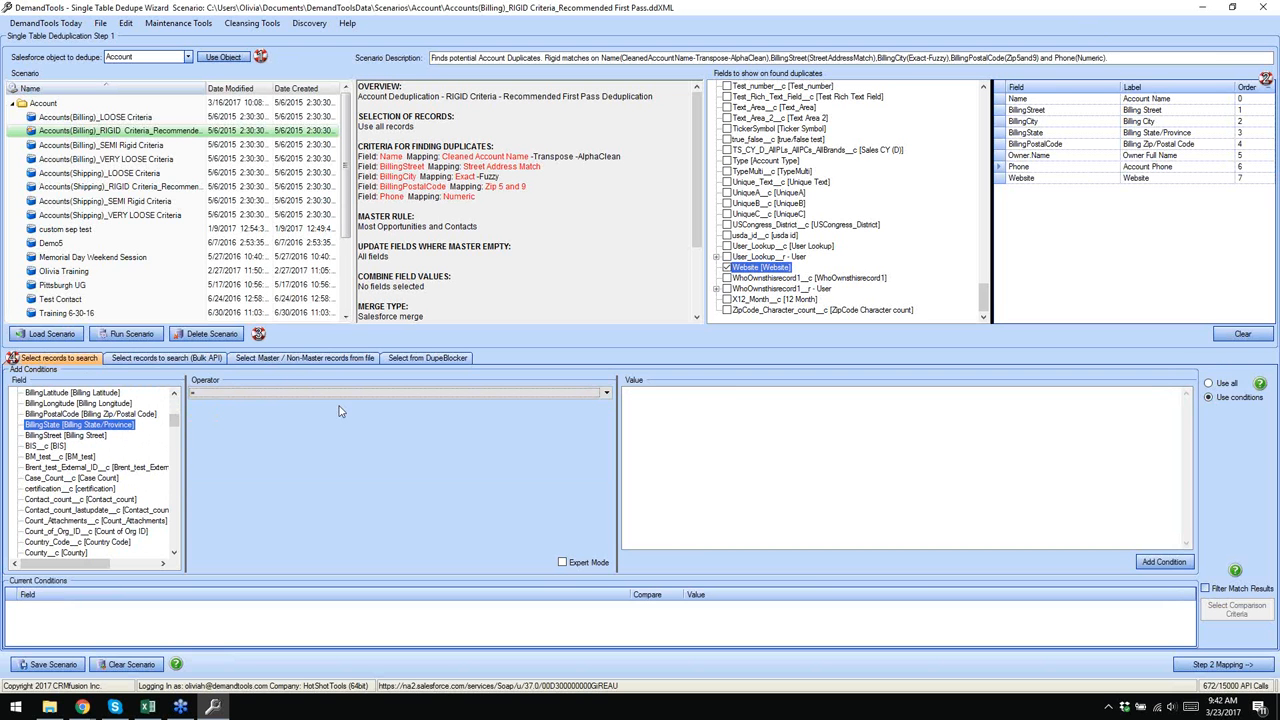
left_click(684, 401)
type("oh")
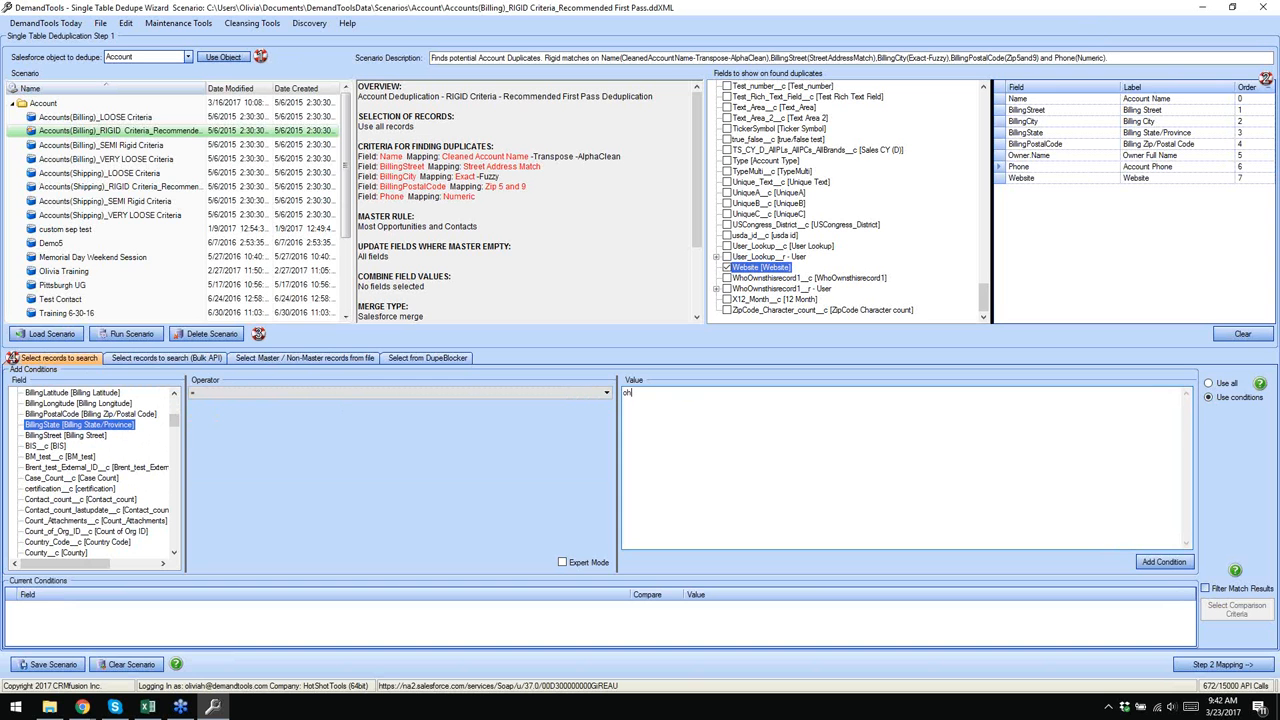
type(",ohio,pa")
left_click(1150, 566)
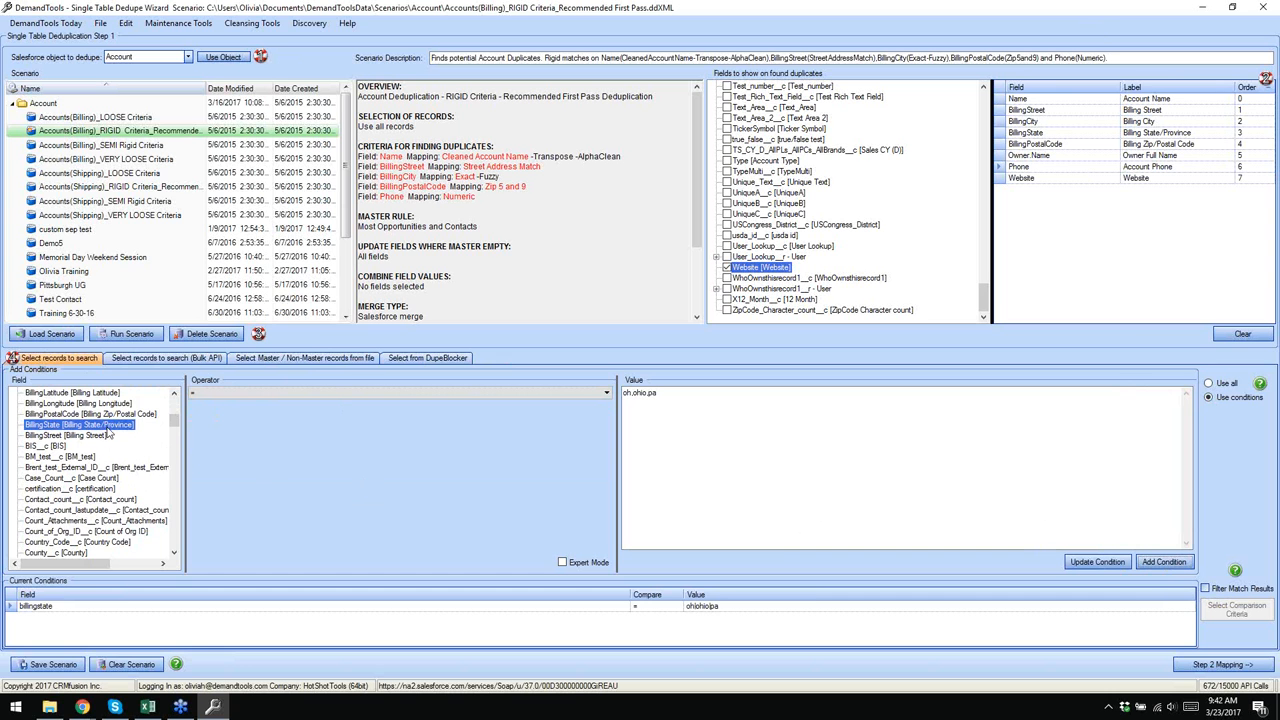
- Add the condition BillingCity = cleveland,pittsburgh and turn on Expert Mode
scroll(104, 436, "up", 1)
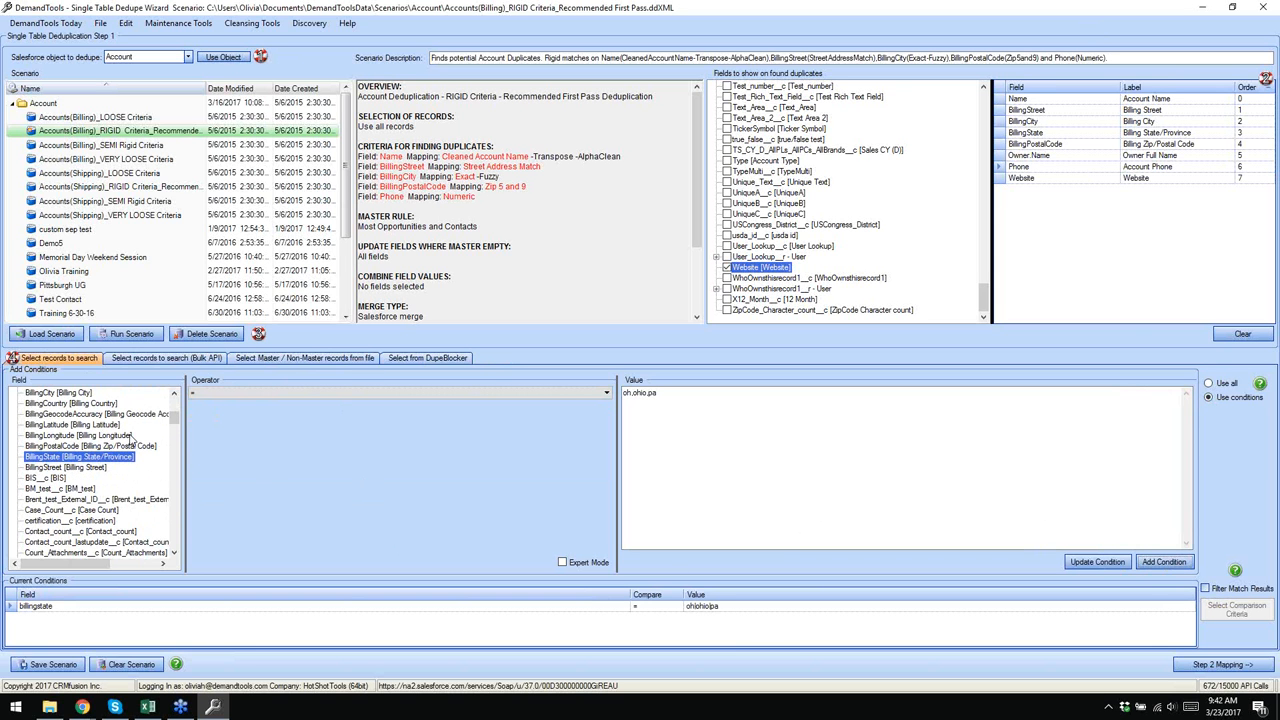
left_click(46, 393)
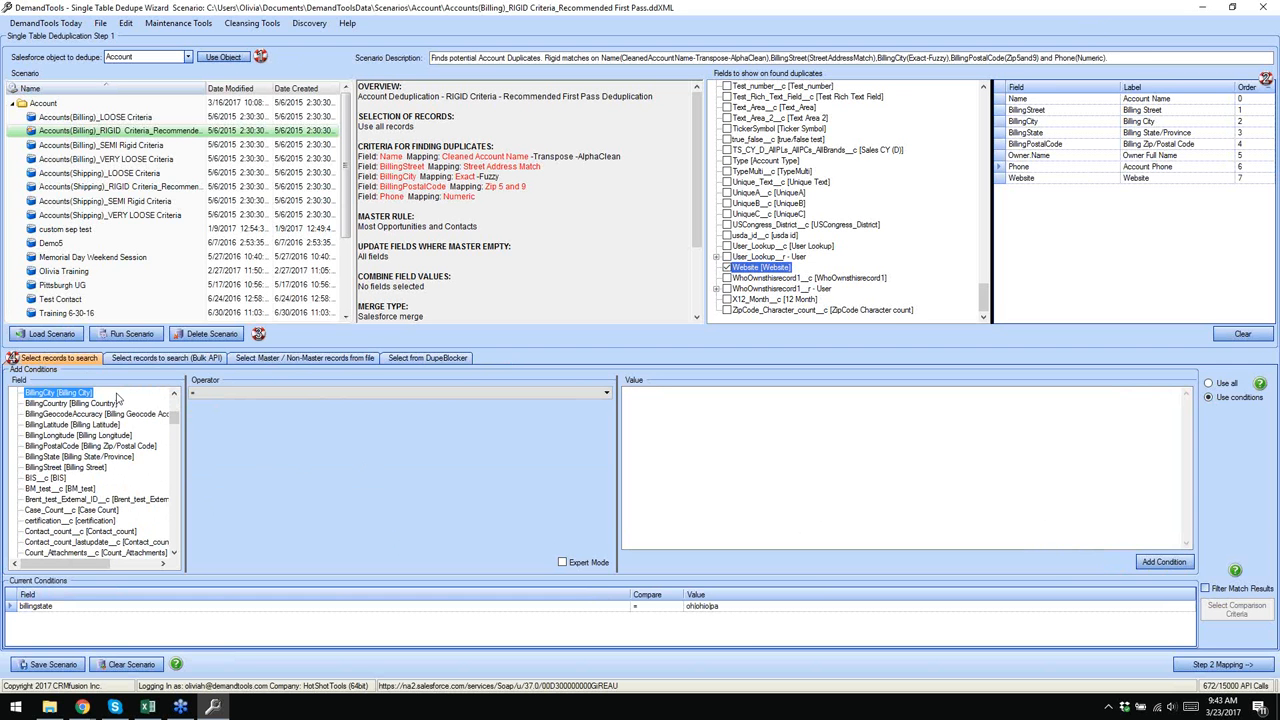
left_click(821, 484)
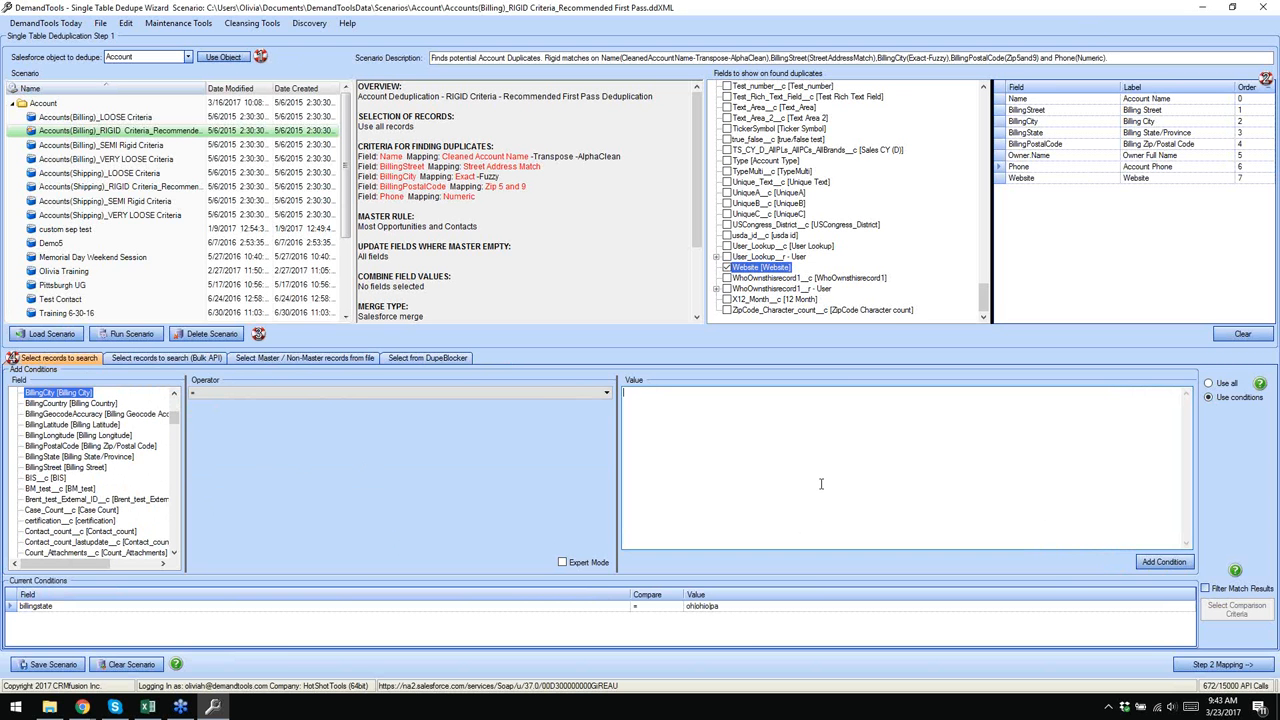
type("cleveland,pittsburgh")
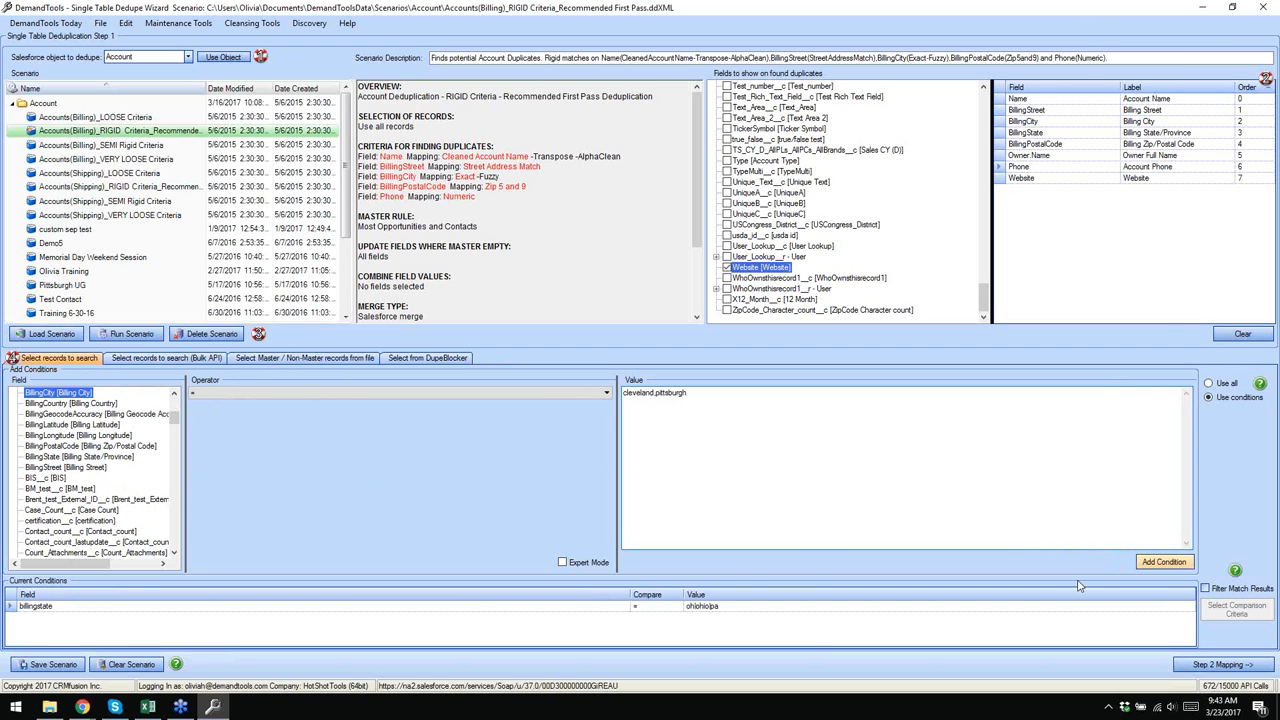
left_click(1180, 563)
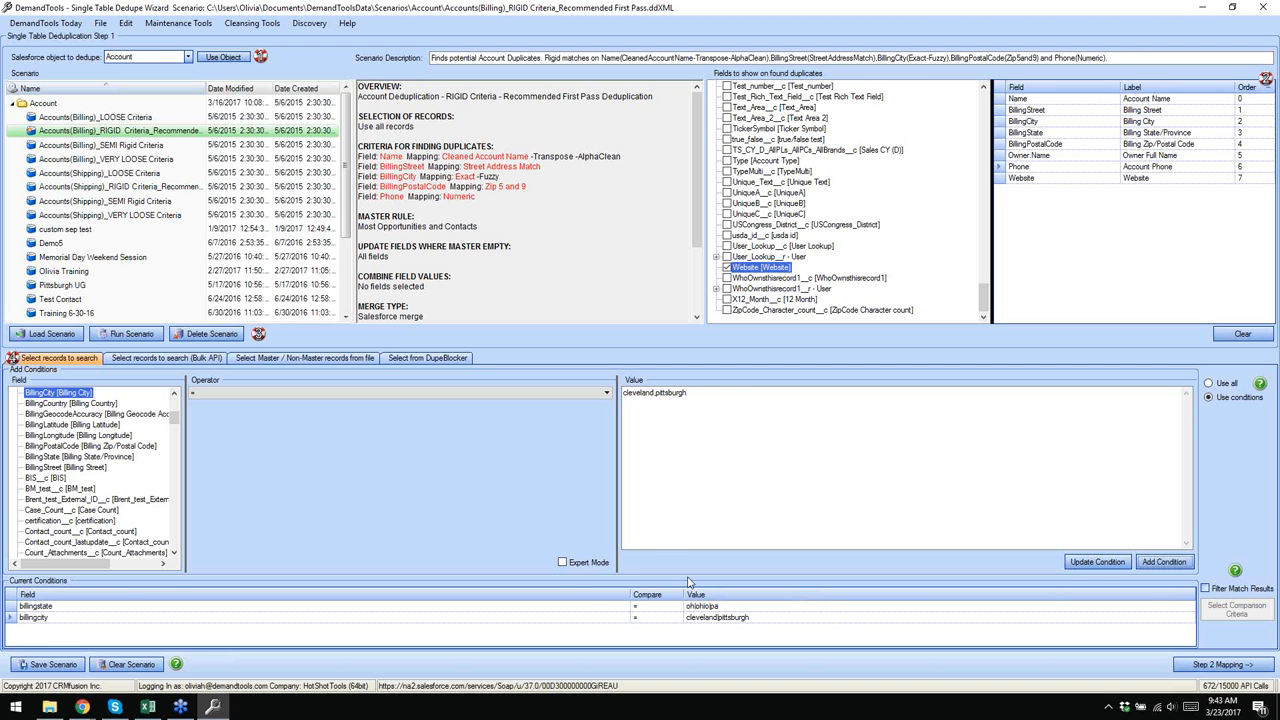
left_click(563, 563)
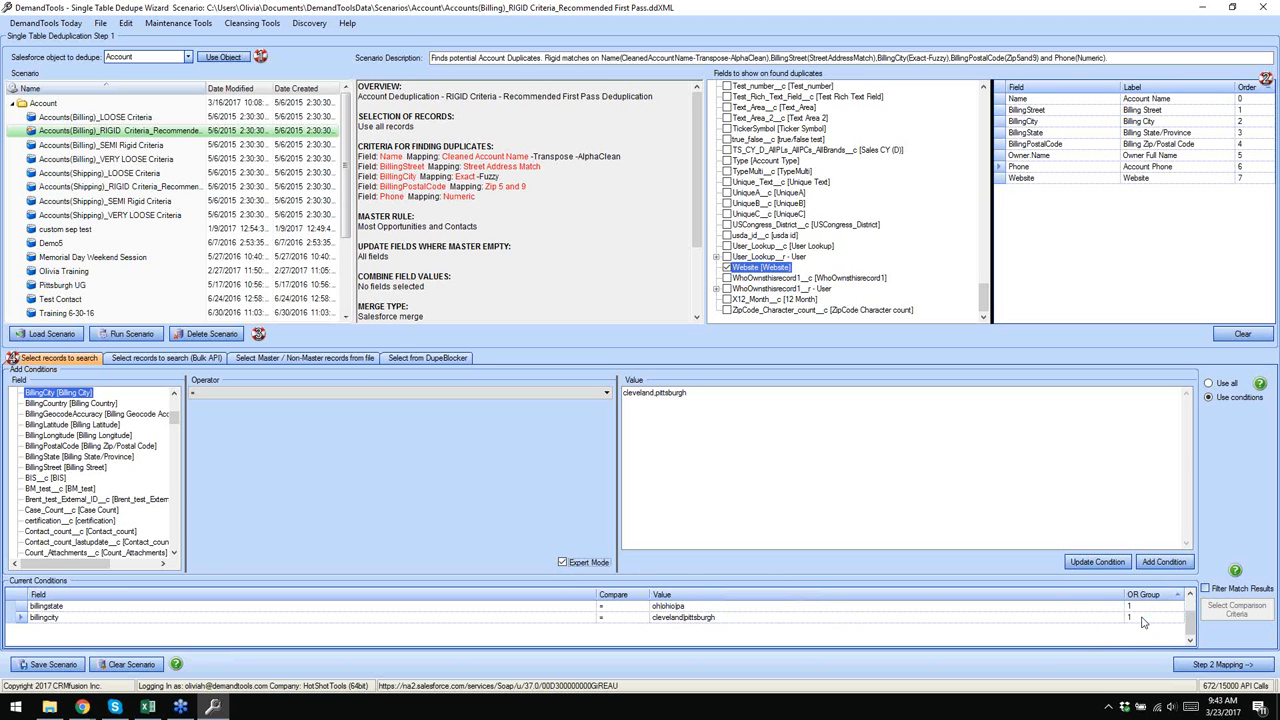
- Move the billingstate condition into OR group 2, then toggle Use all and back to Use conditions
left_click(1138, 606)
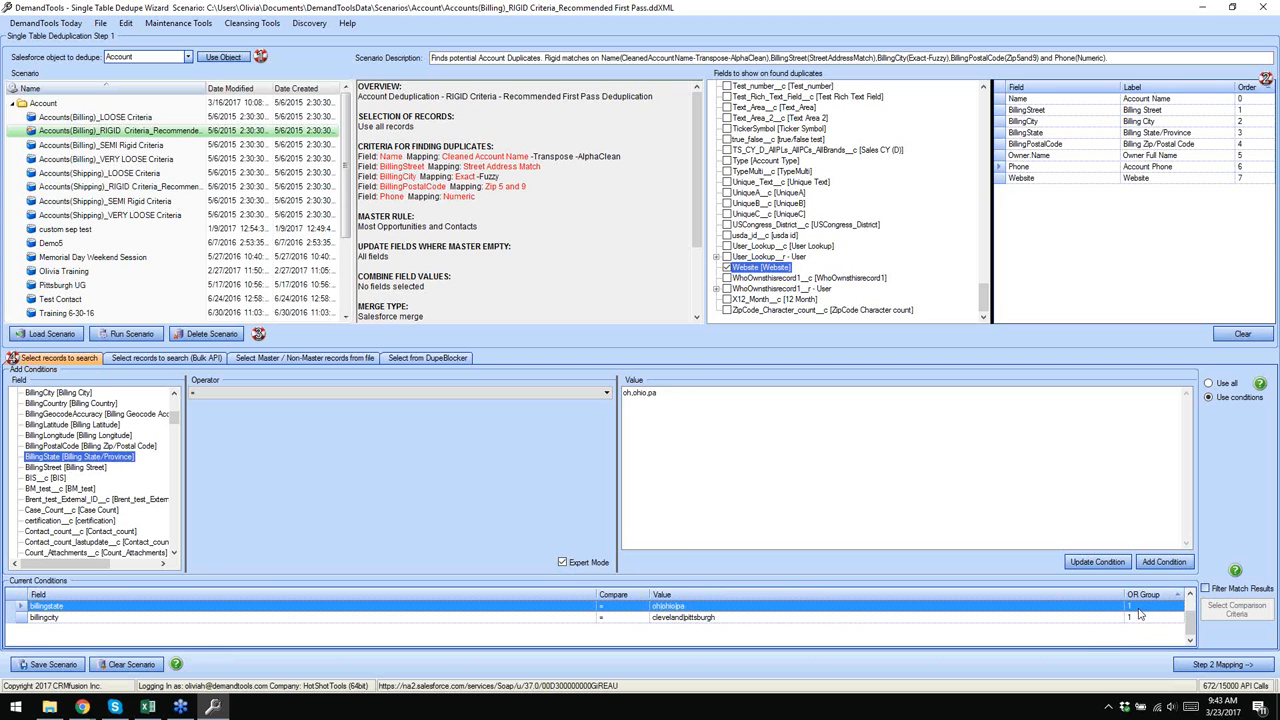
left_click(1139, 606)
left_click(1179, 604)
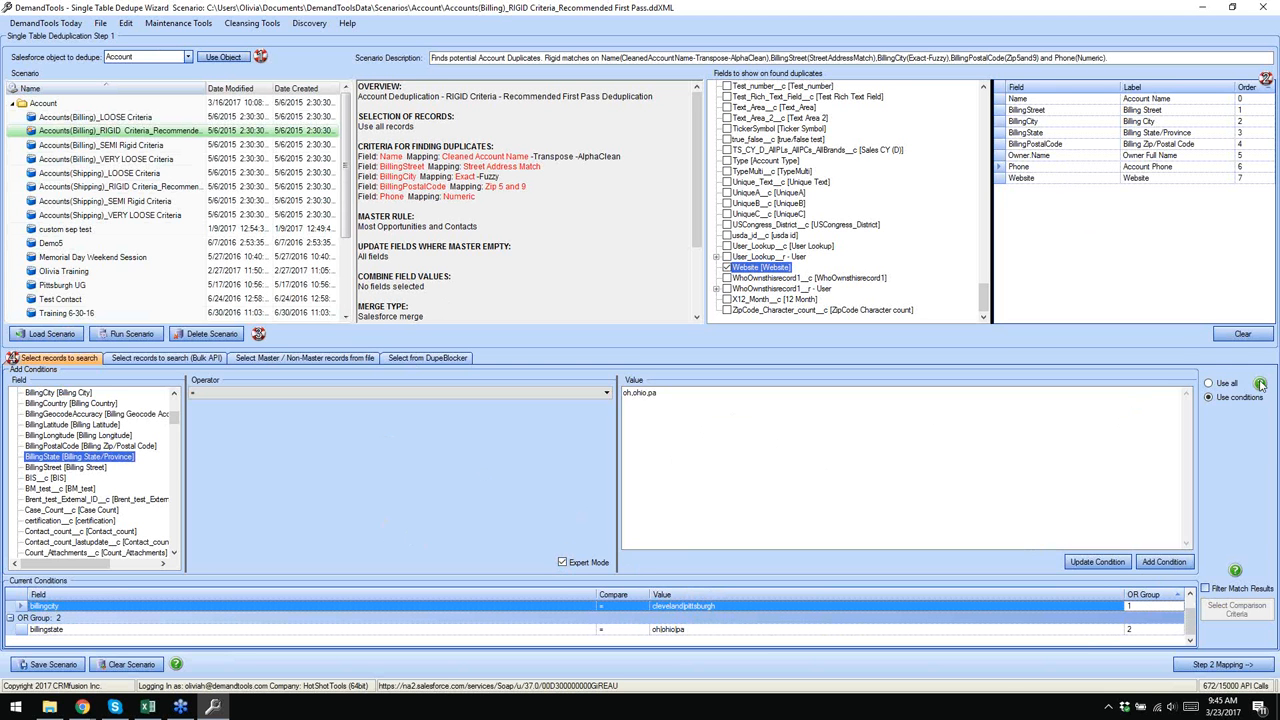
left_click(1209, 383)
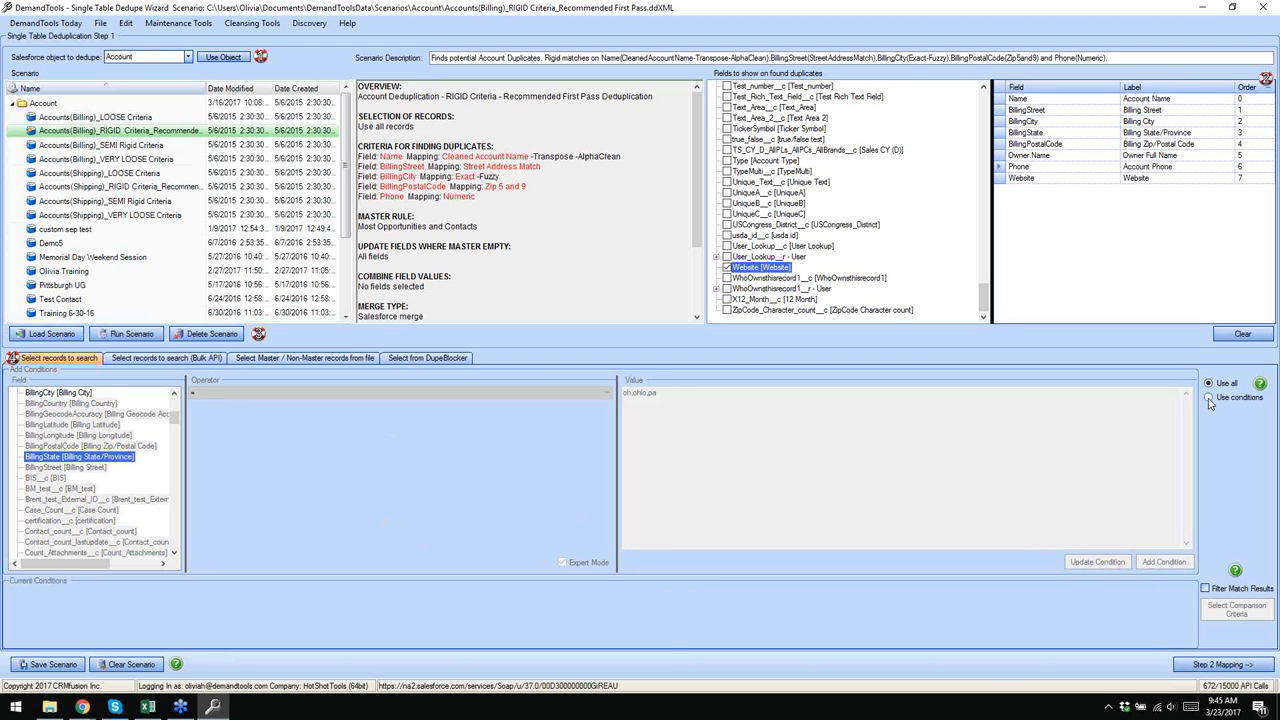
left_click(1209, 398)
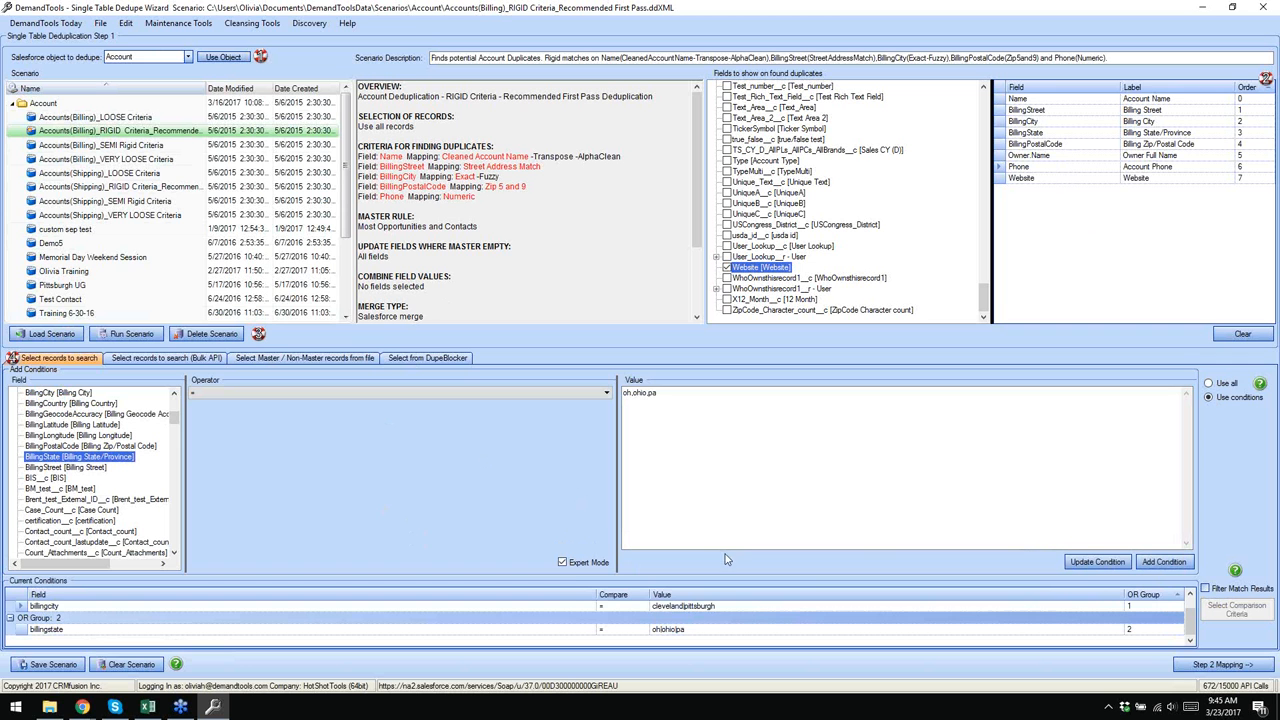
- Turn Expert Mode off and delete the billingcity condition, leaving only billingstate = oh,ohio,pa
left_click(563, 562)
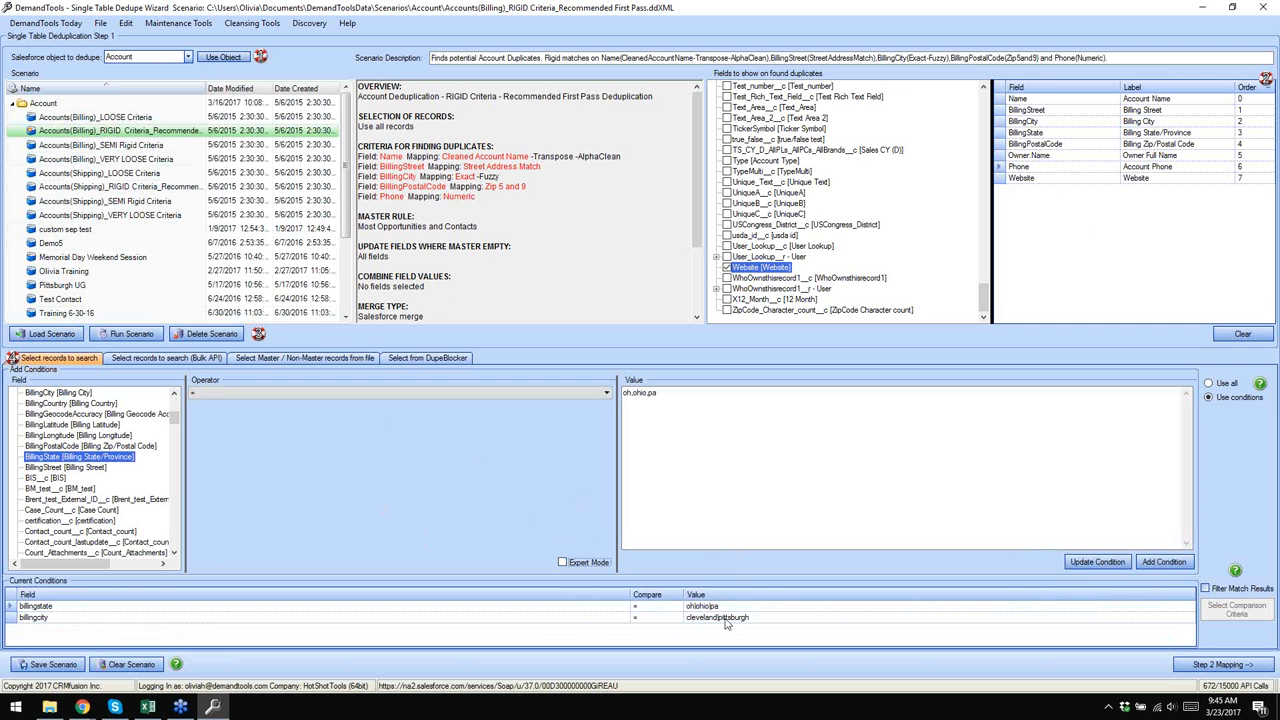
left_click(7, 618)
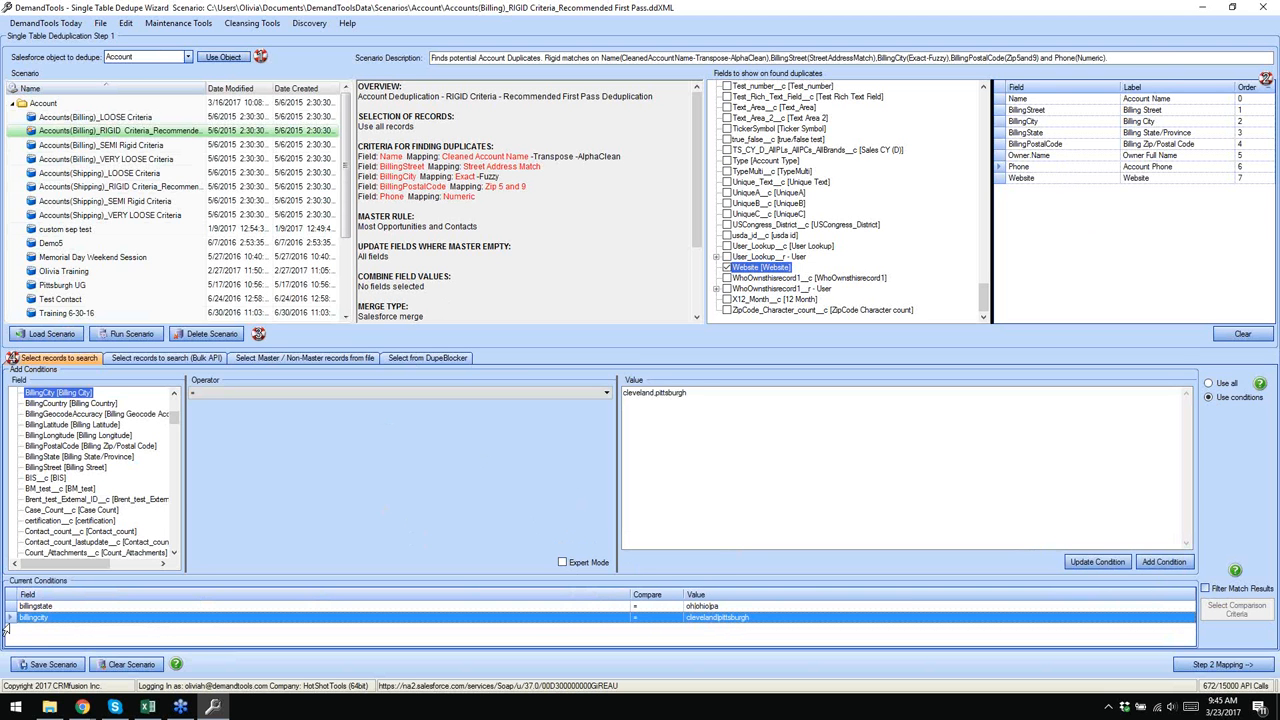
key("Delete")
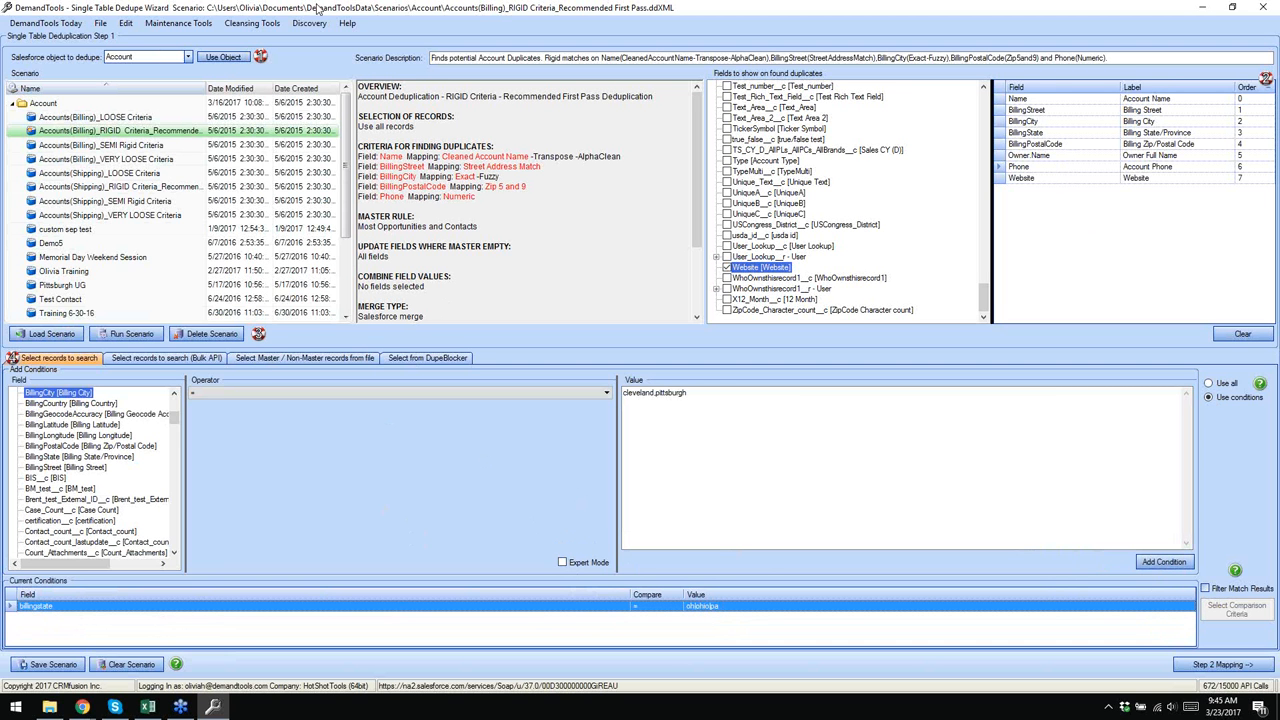
left_click(374, 12)
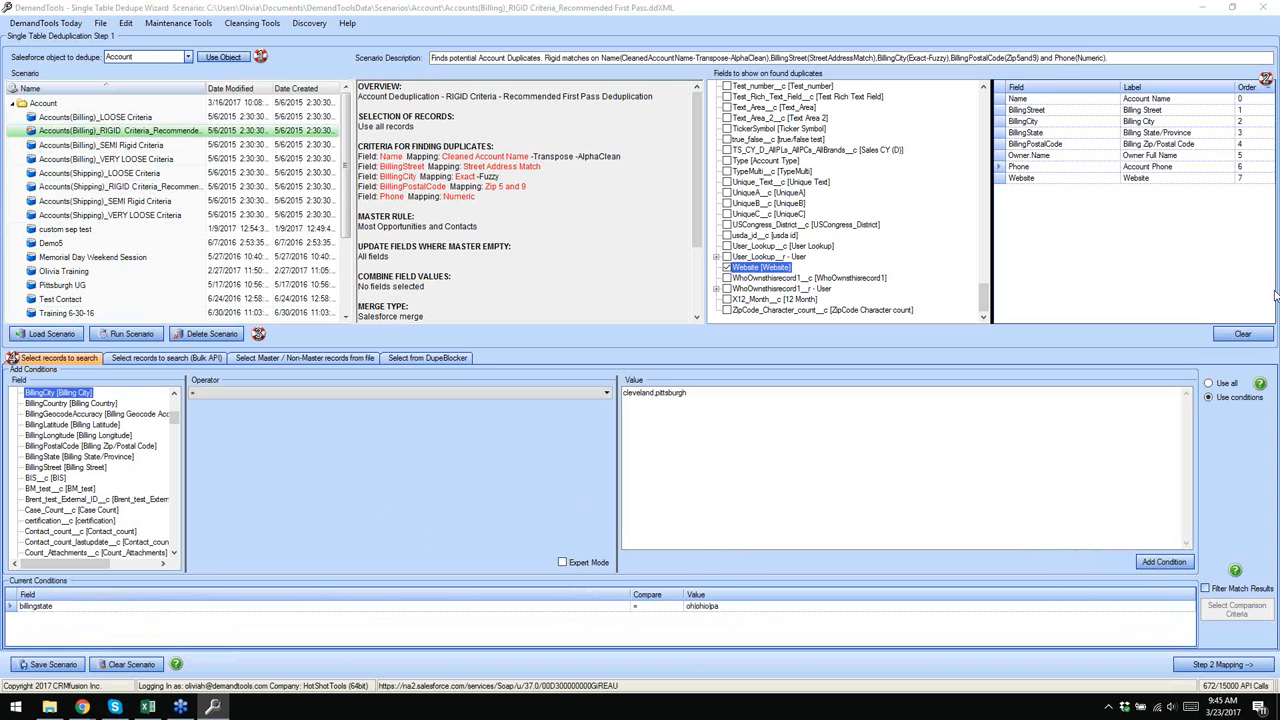
left_click(1088, 30)
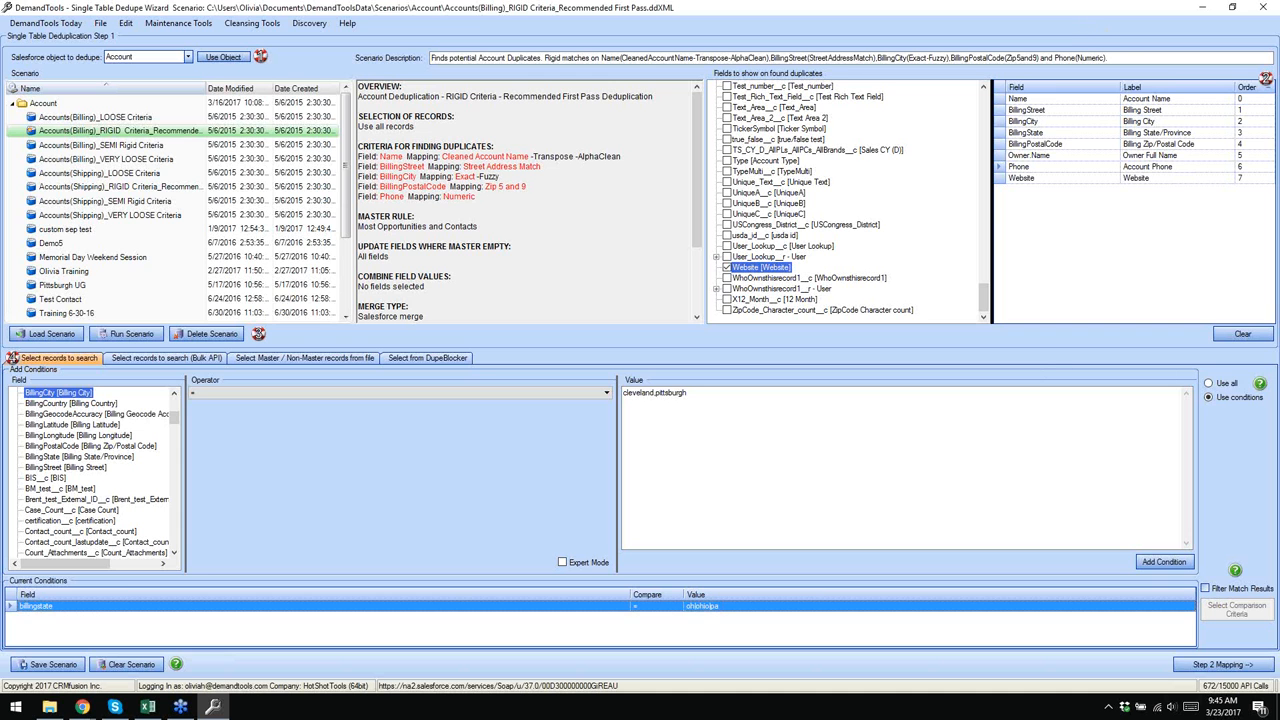
left_click(1237, 666)
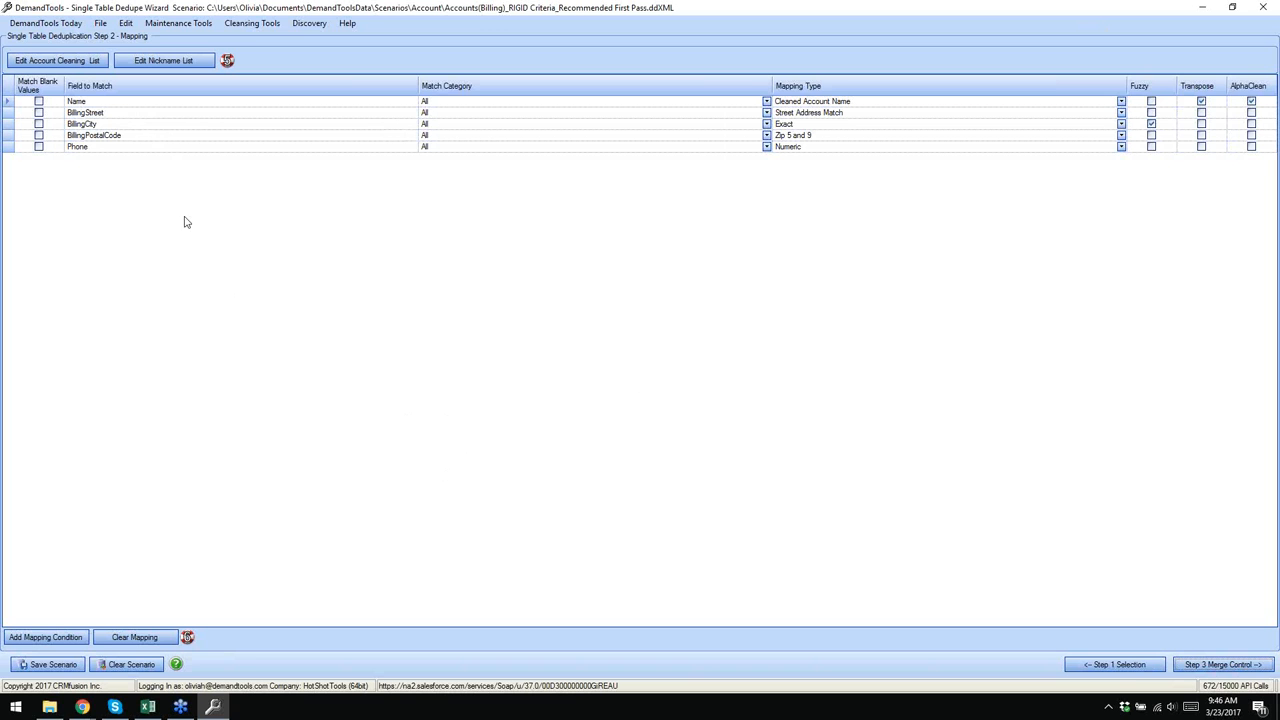
left_click(49, 638)
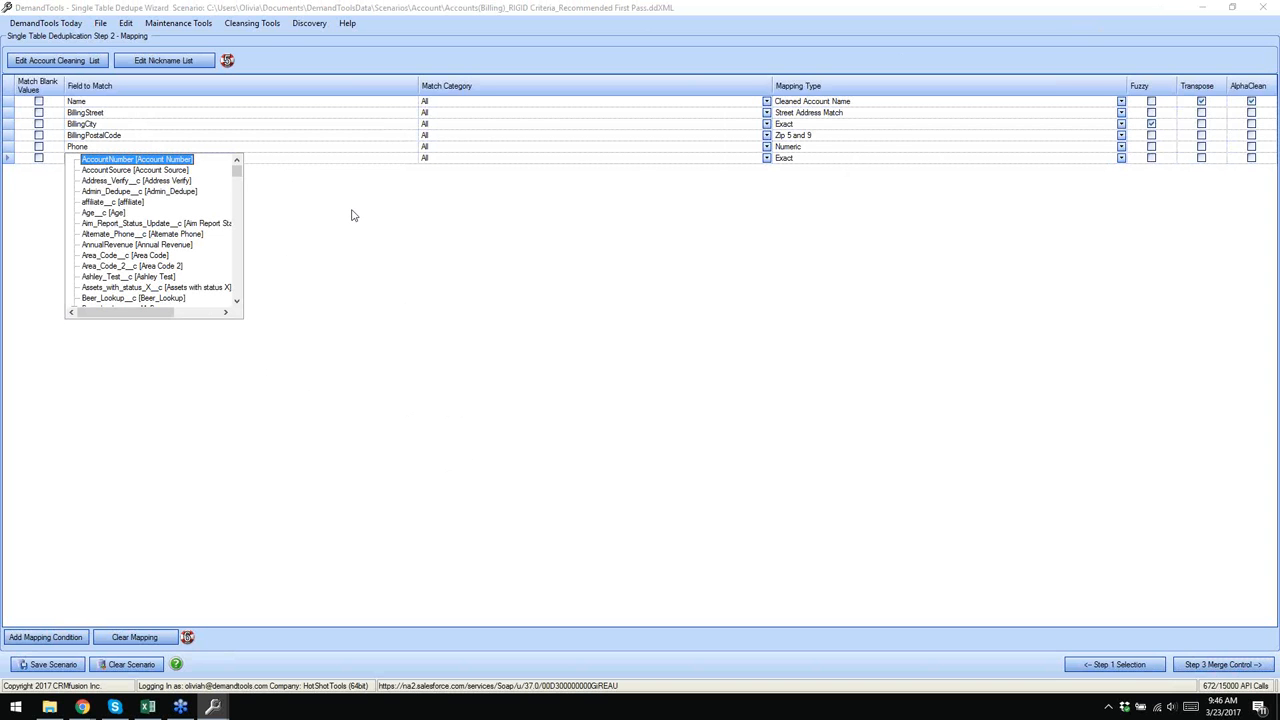
key("Escape")
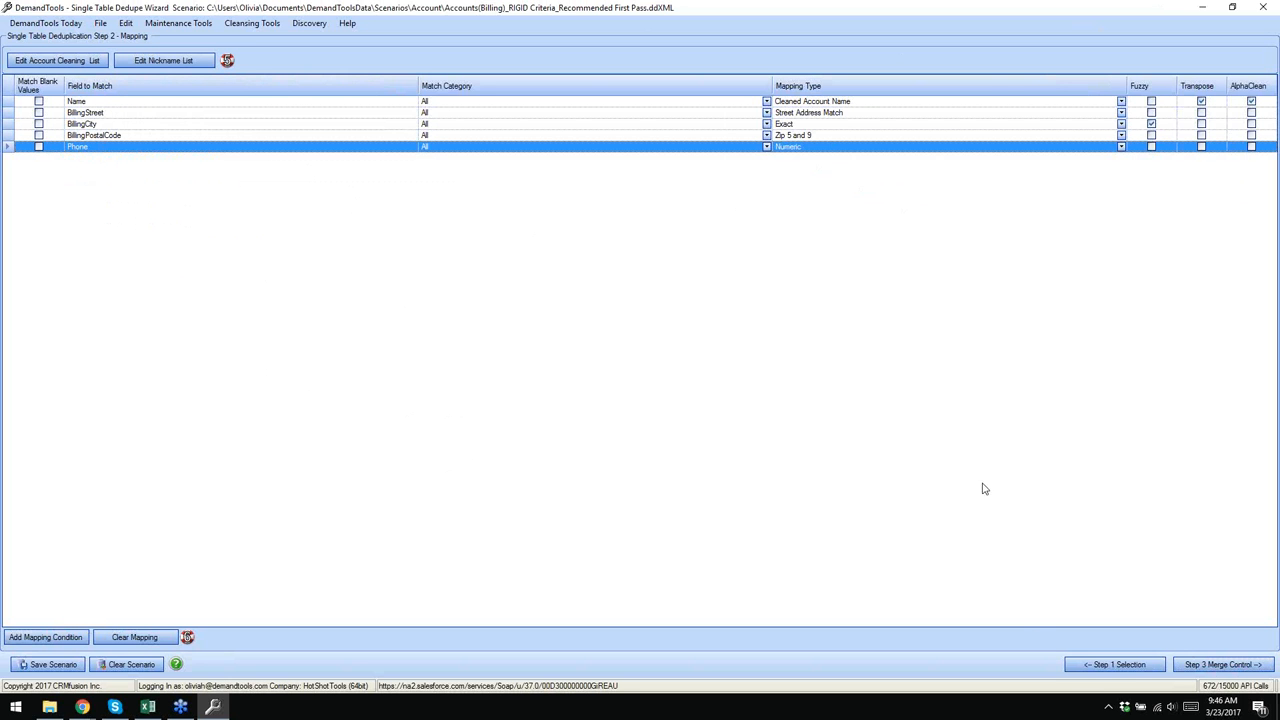
left_click(1078, 664)
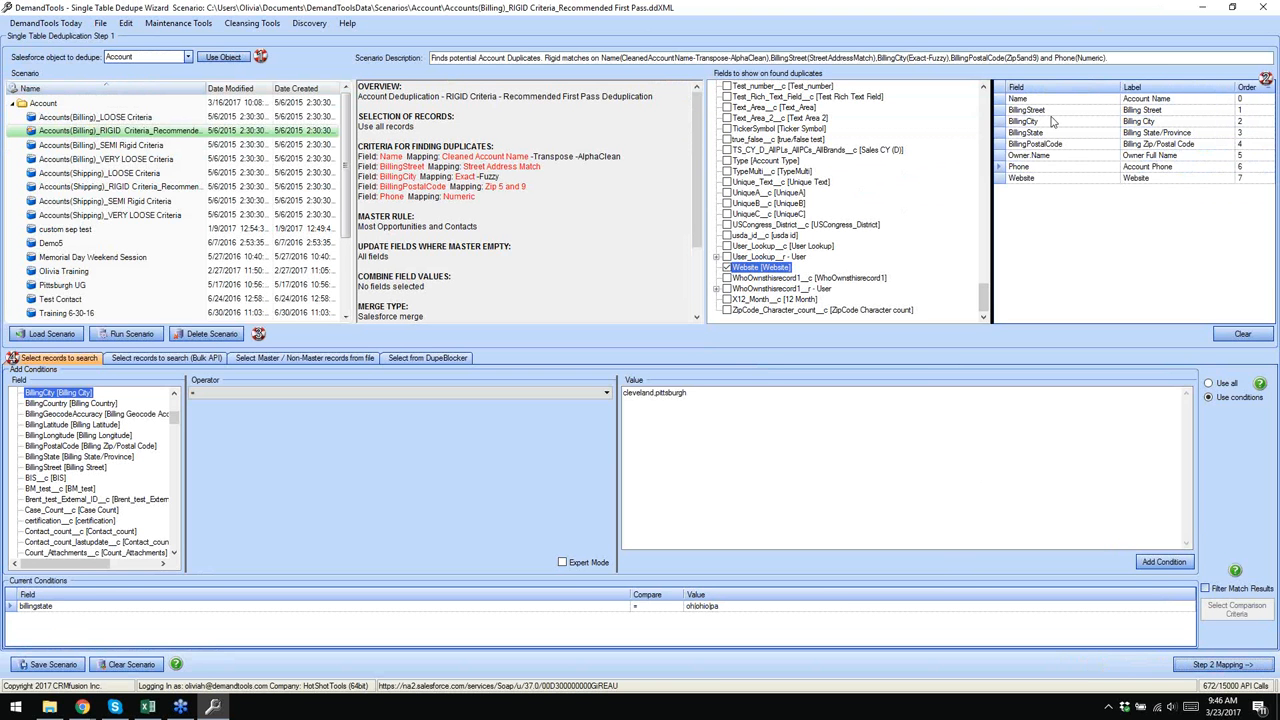
- Return to the Step 2 Mapping page of the dedupe wizard
left_click(1213, 664)
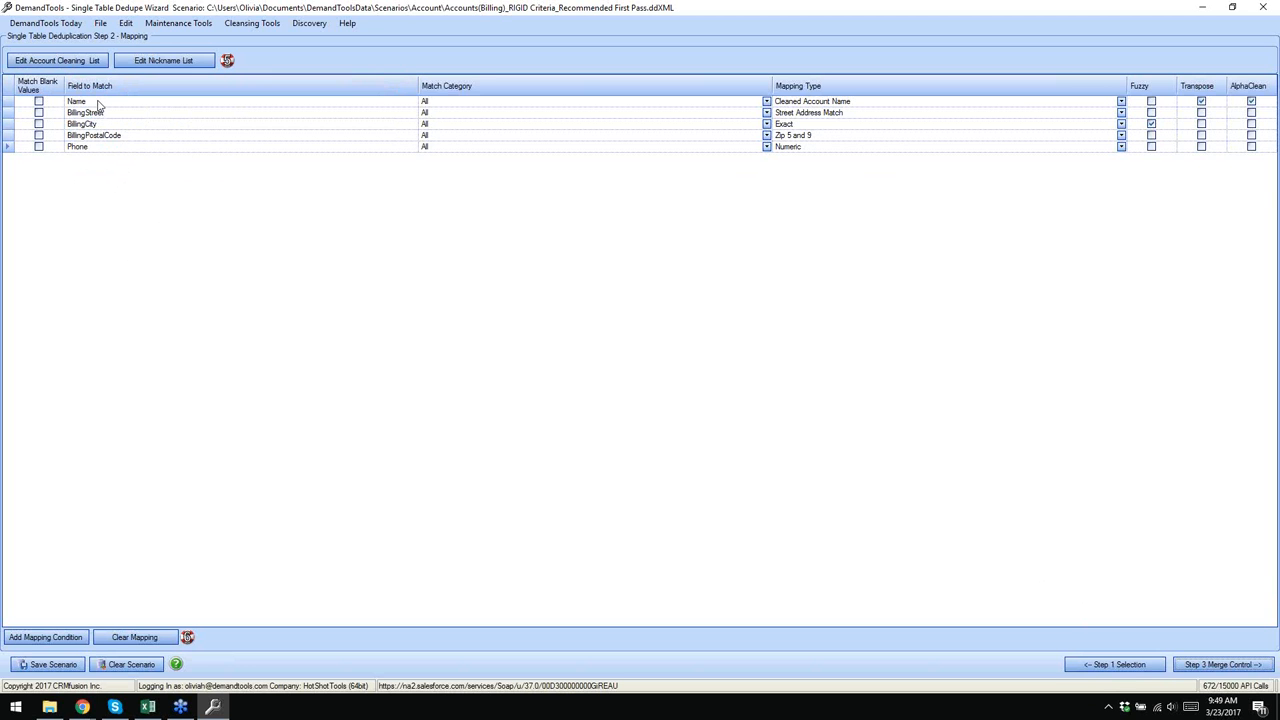
left_click(39, 147)
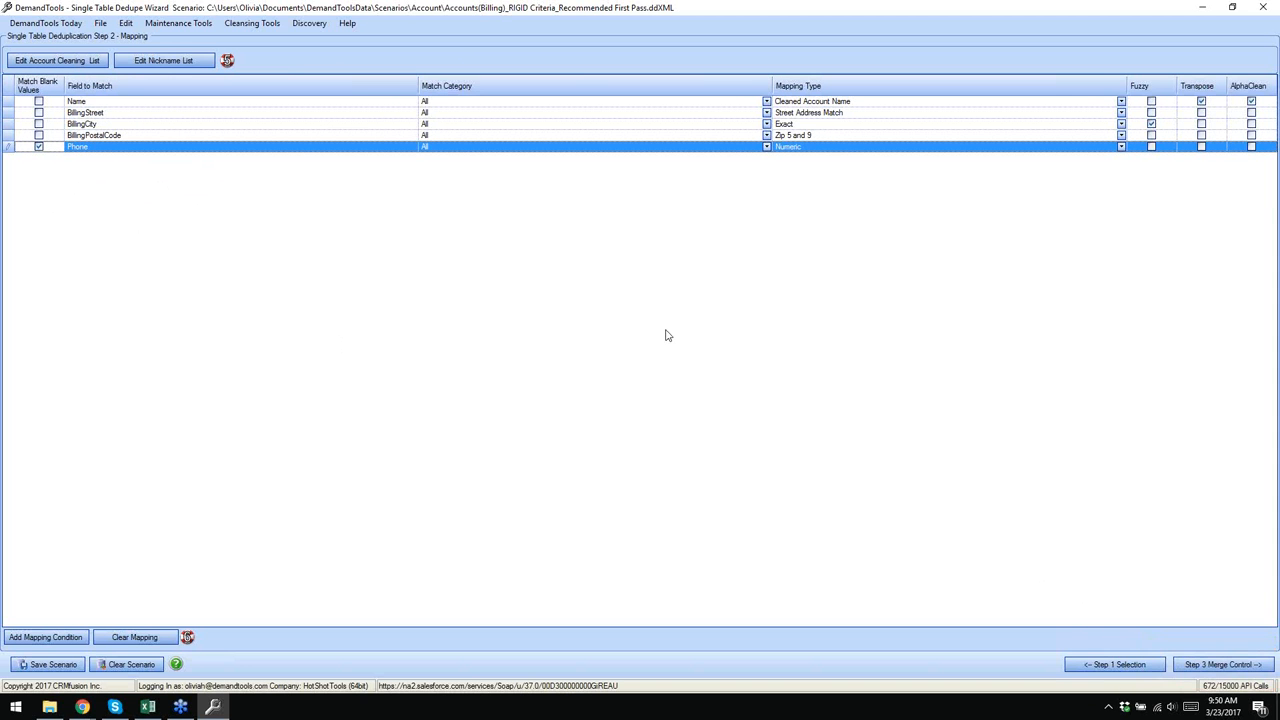
left_click(1092, 665)
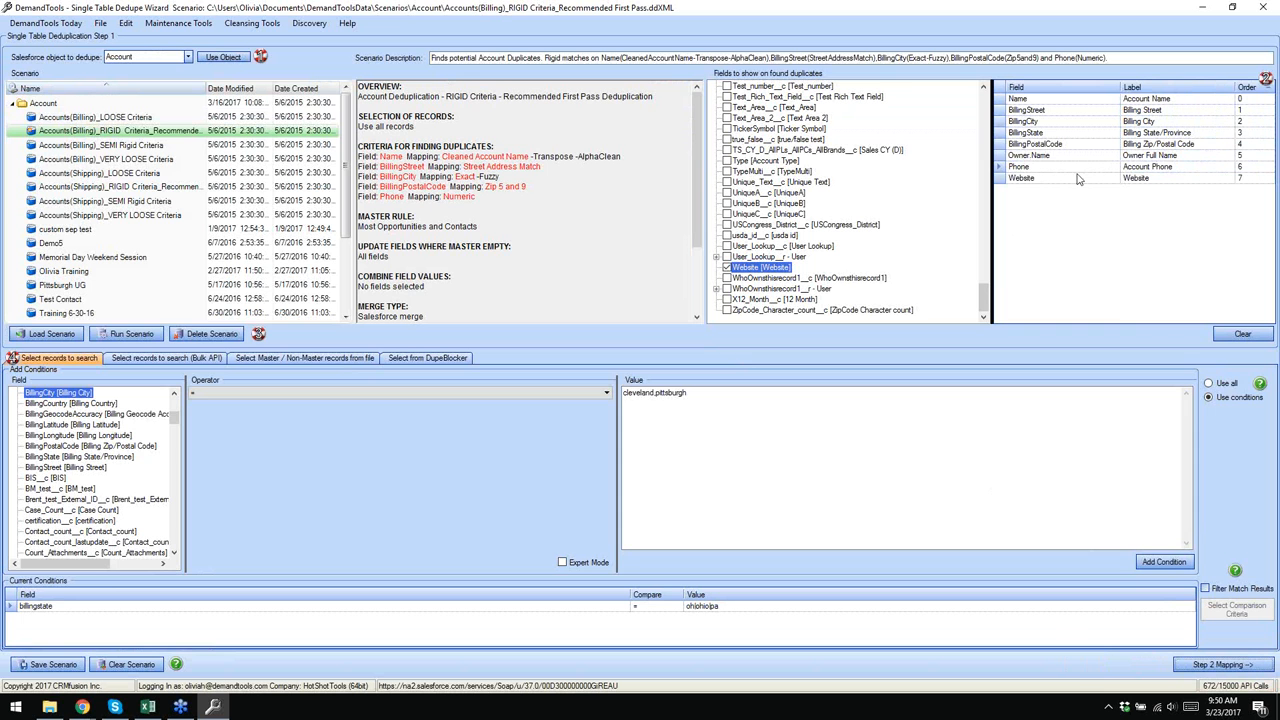
left_click(1195, 666)
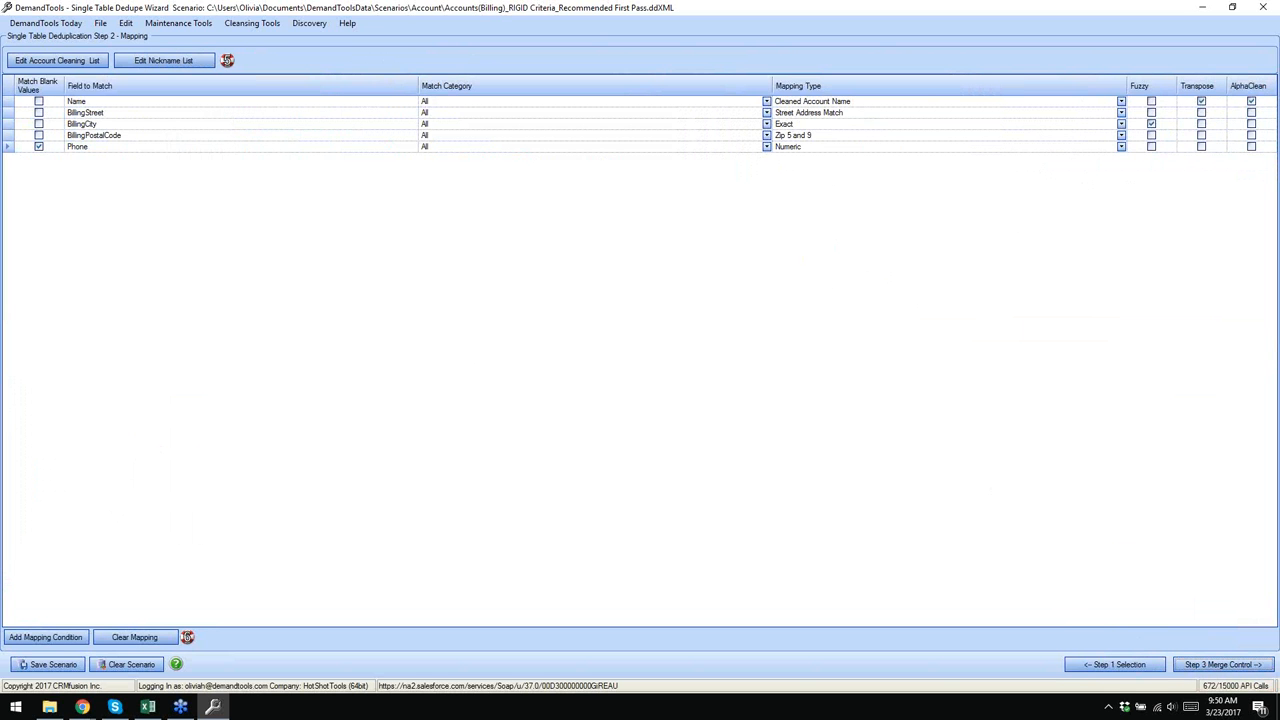
- Delete the Phone mapping row and add a new mapping row with Phone as its field
left_click(6, 147)
key("Delete")
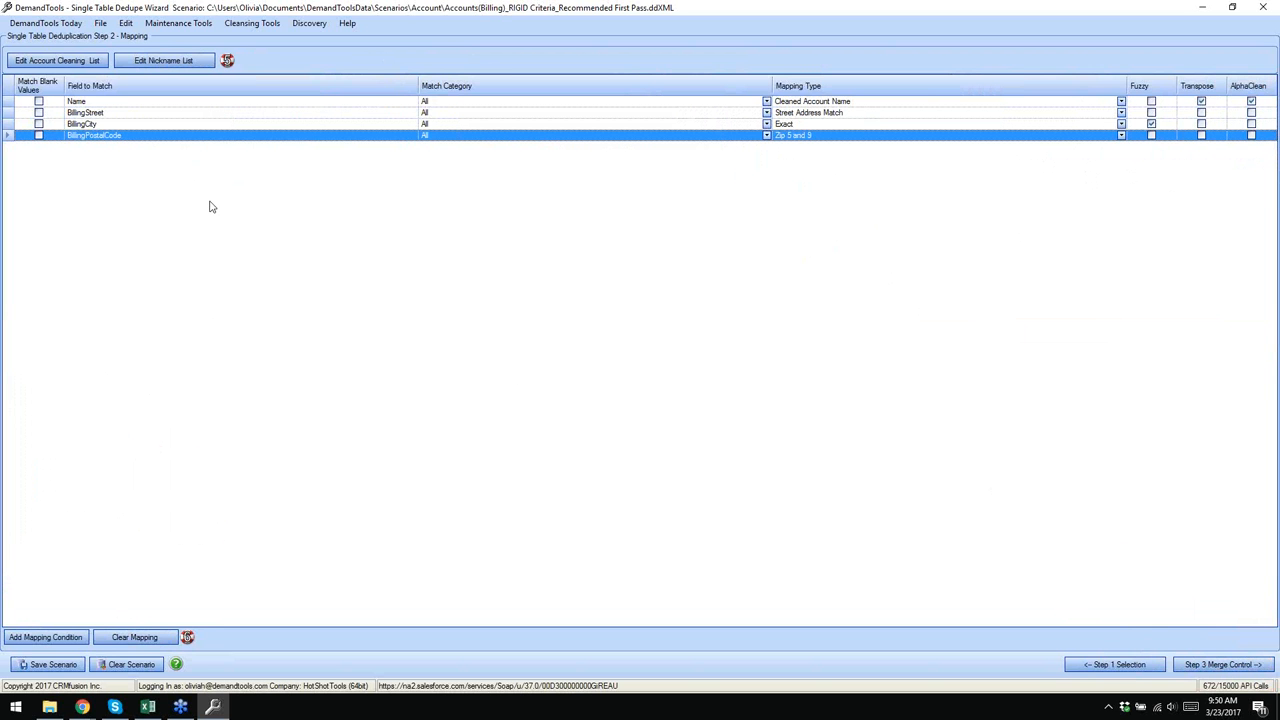
left_click(55, 640)
key("p")
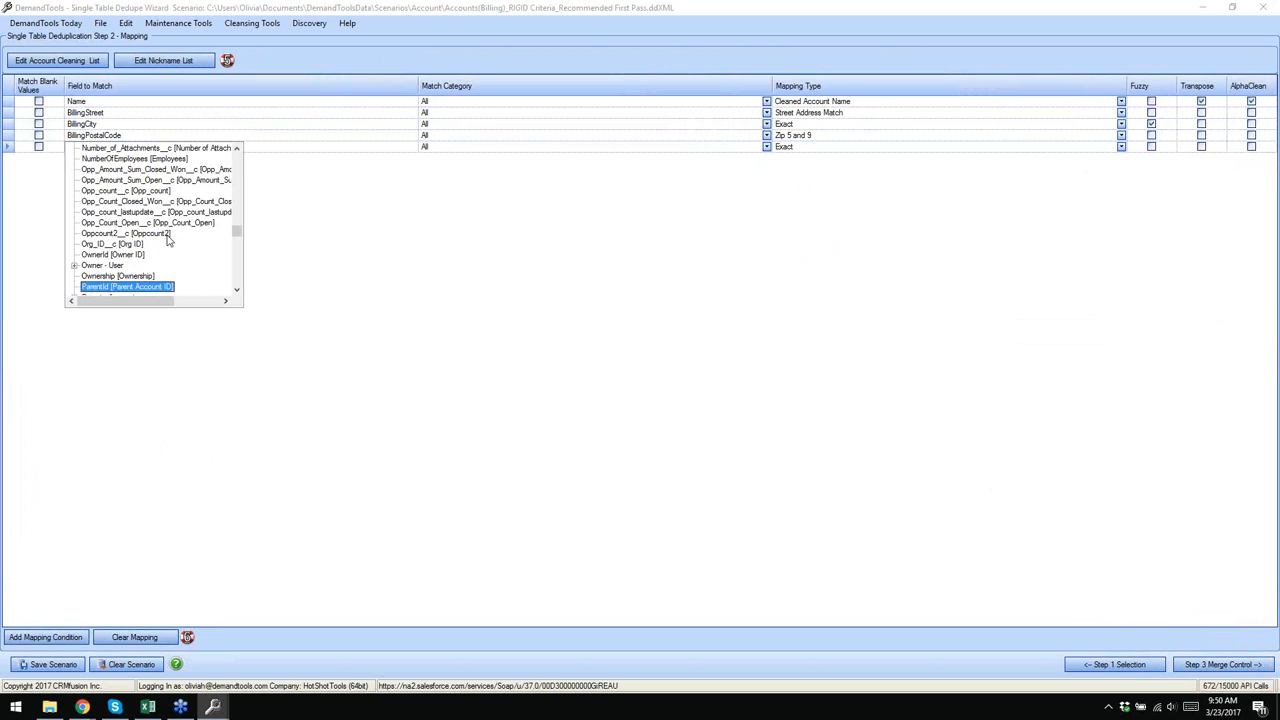
scroll(168, 240, "down", 4)
double_click(98, 190)
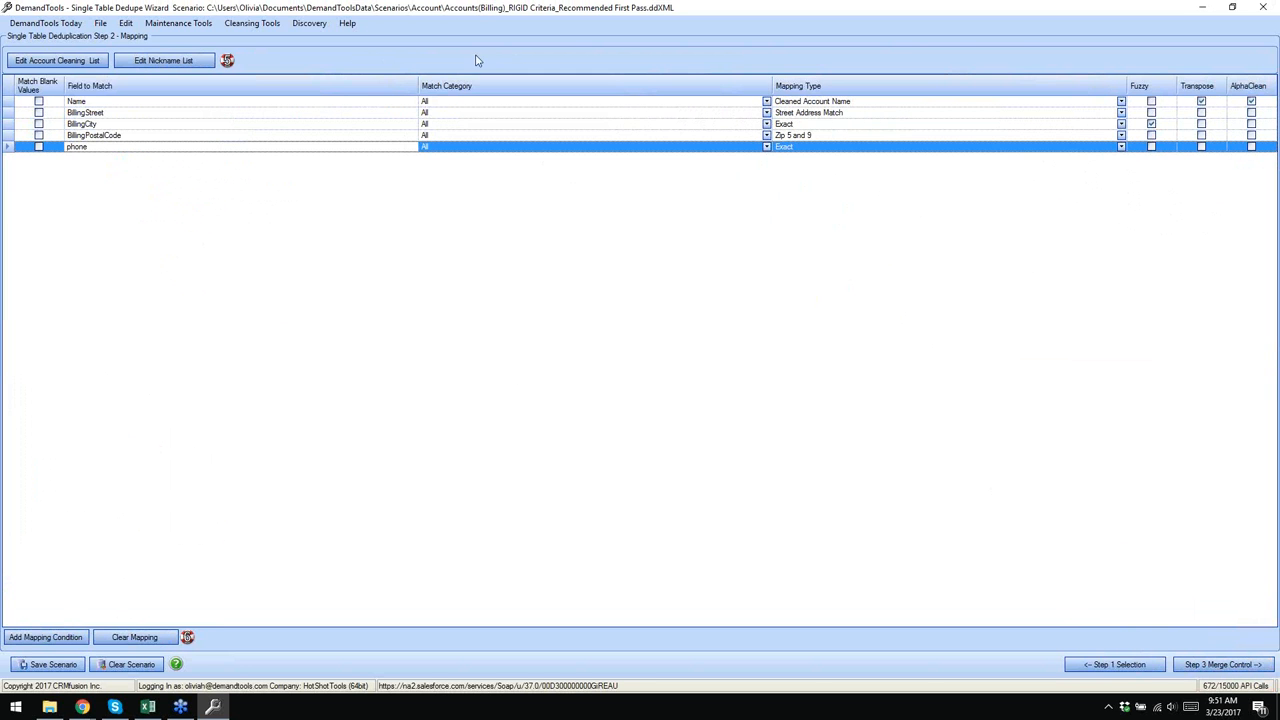
left_click(370, 4)
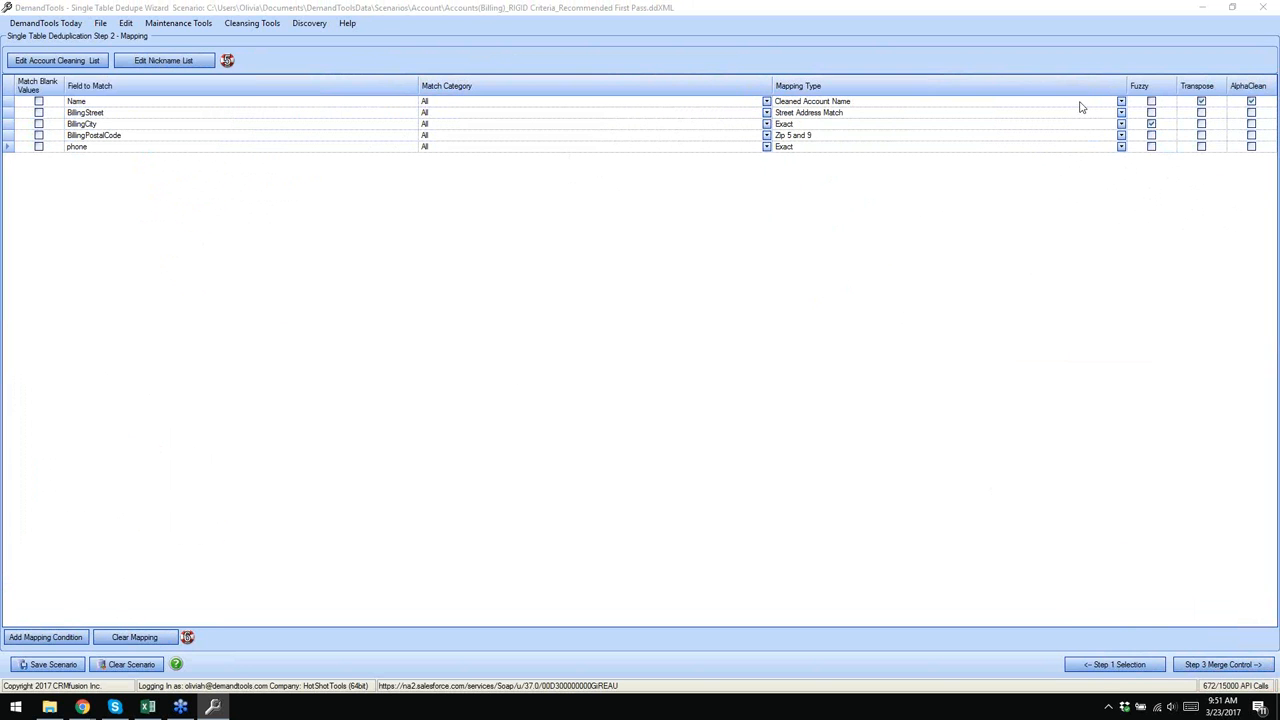
- Try Numeric as the Name row's category to see its allowed mapping types, keeping Cleaned Account Name
left_click(1121, 102)
left_click(1122, 102)
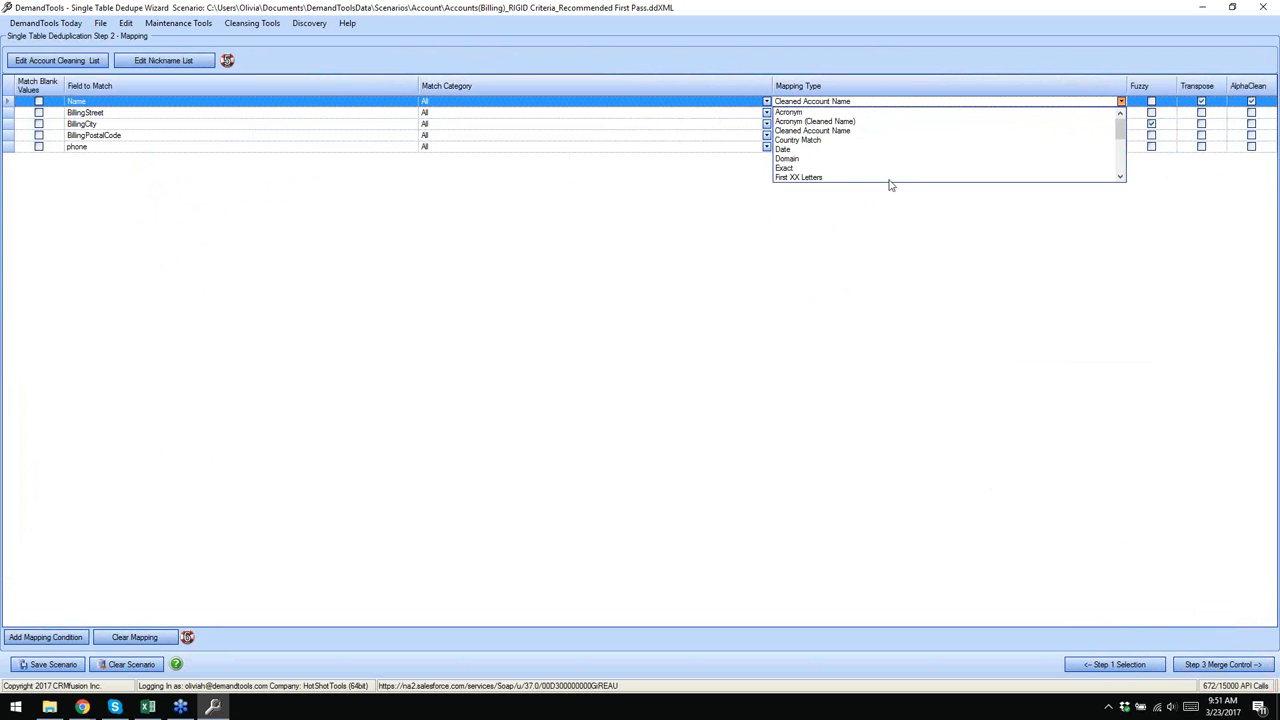
left_click_drag(1120, 137, 1117, 173)
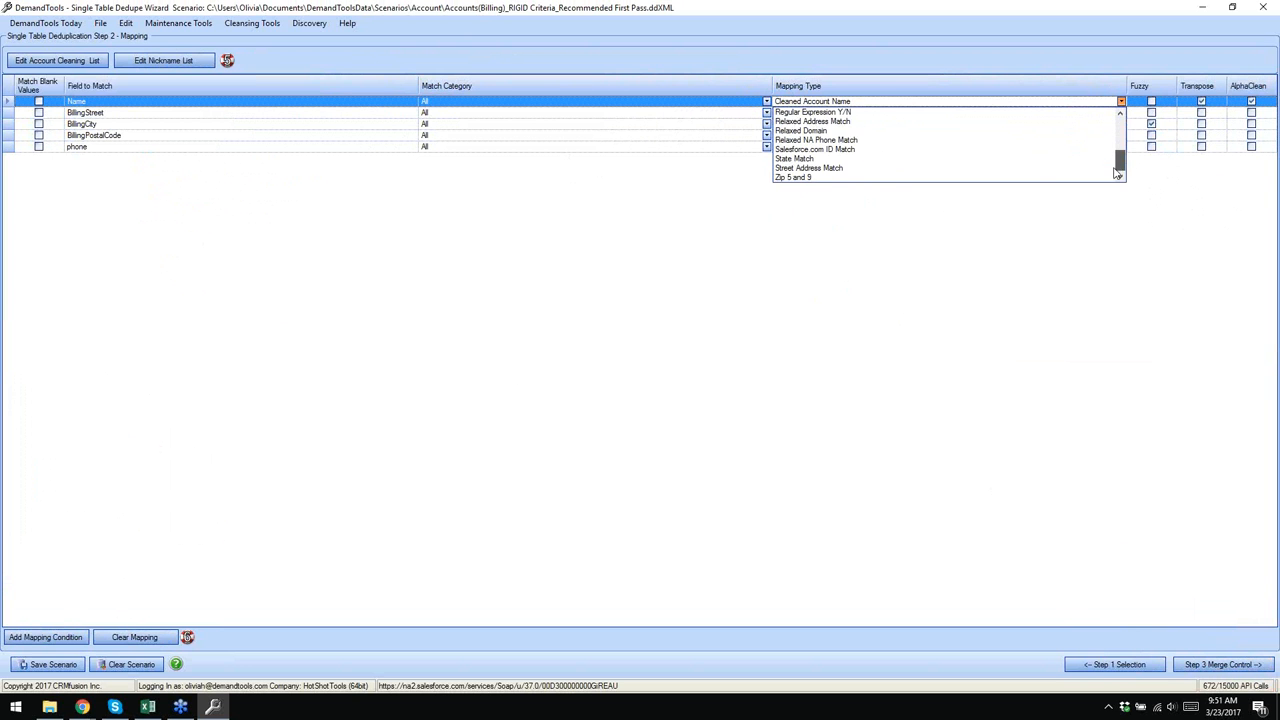
left_click(1029, 260)
left_click(767, 103)
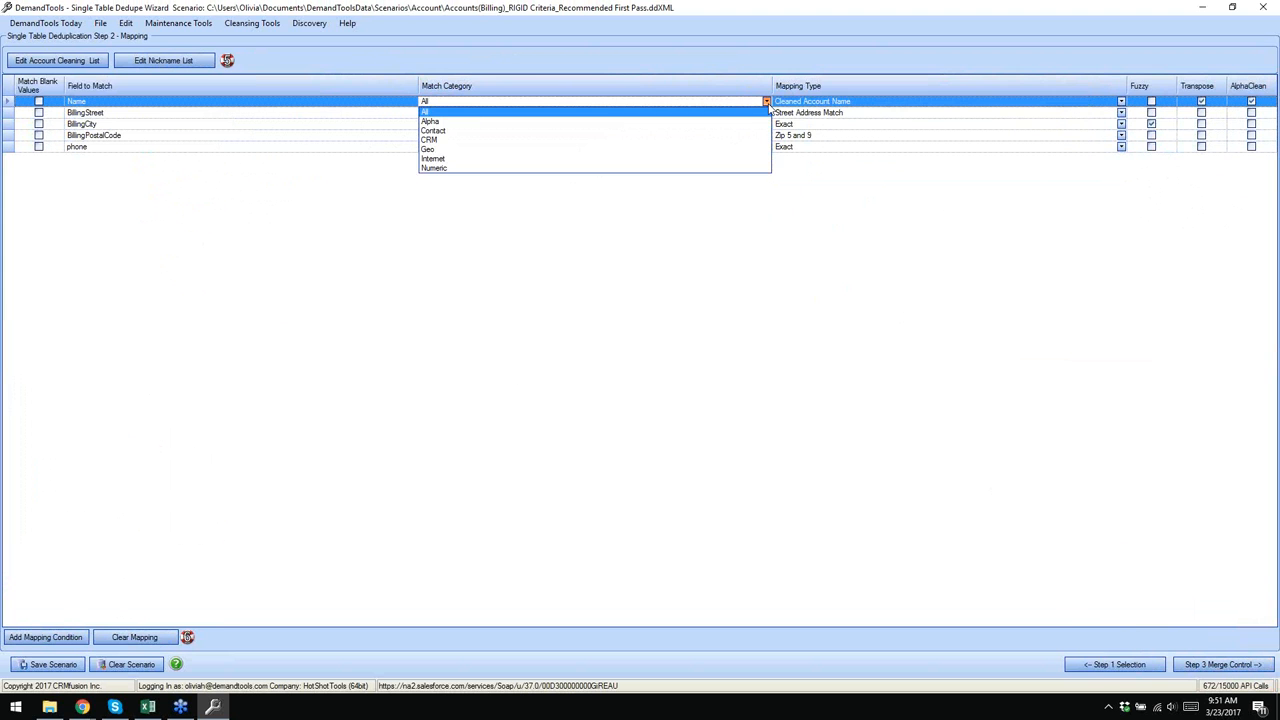
left_click(437, 168)
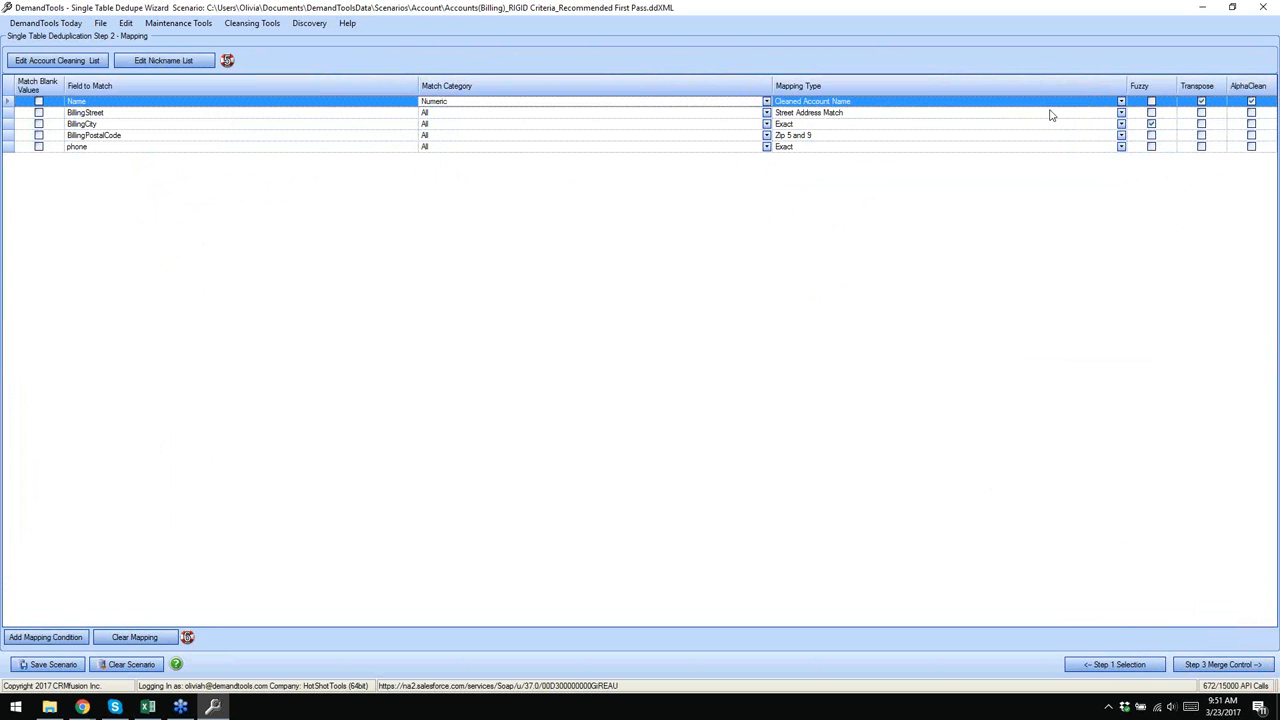
left_click(1121, 102)
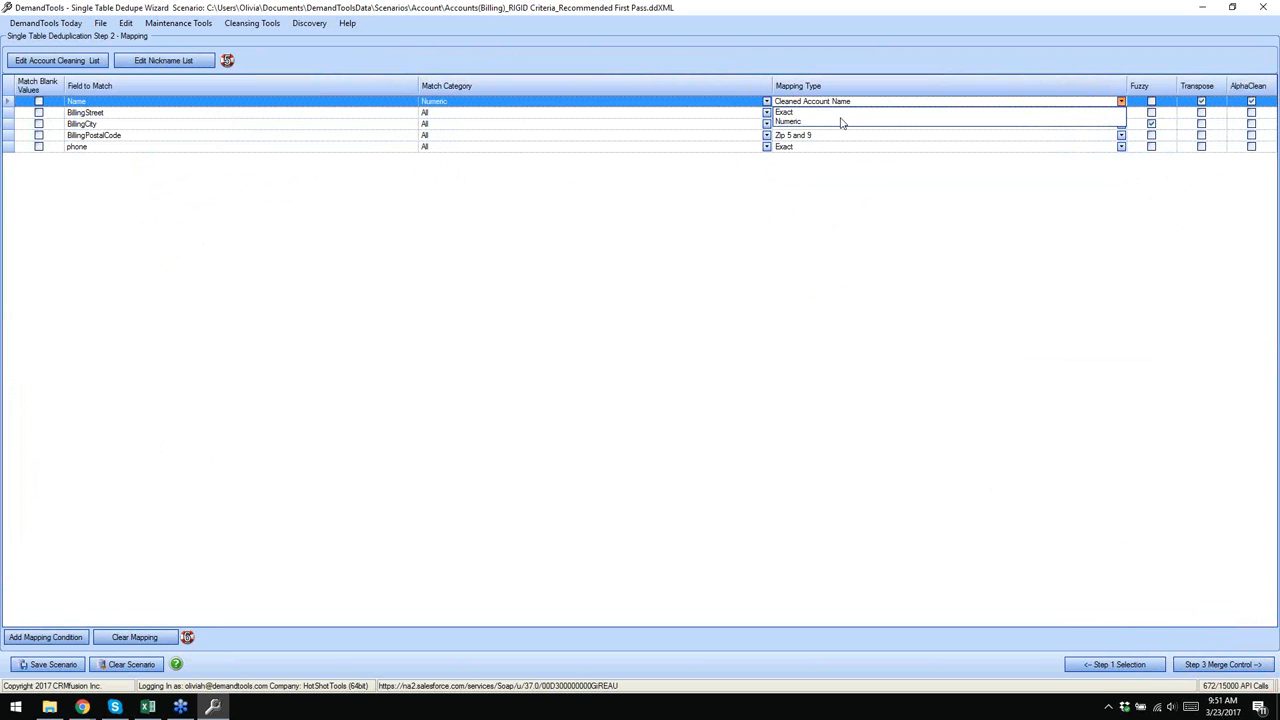
left_click(764, 266)
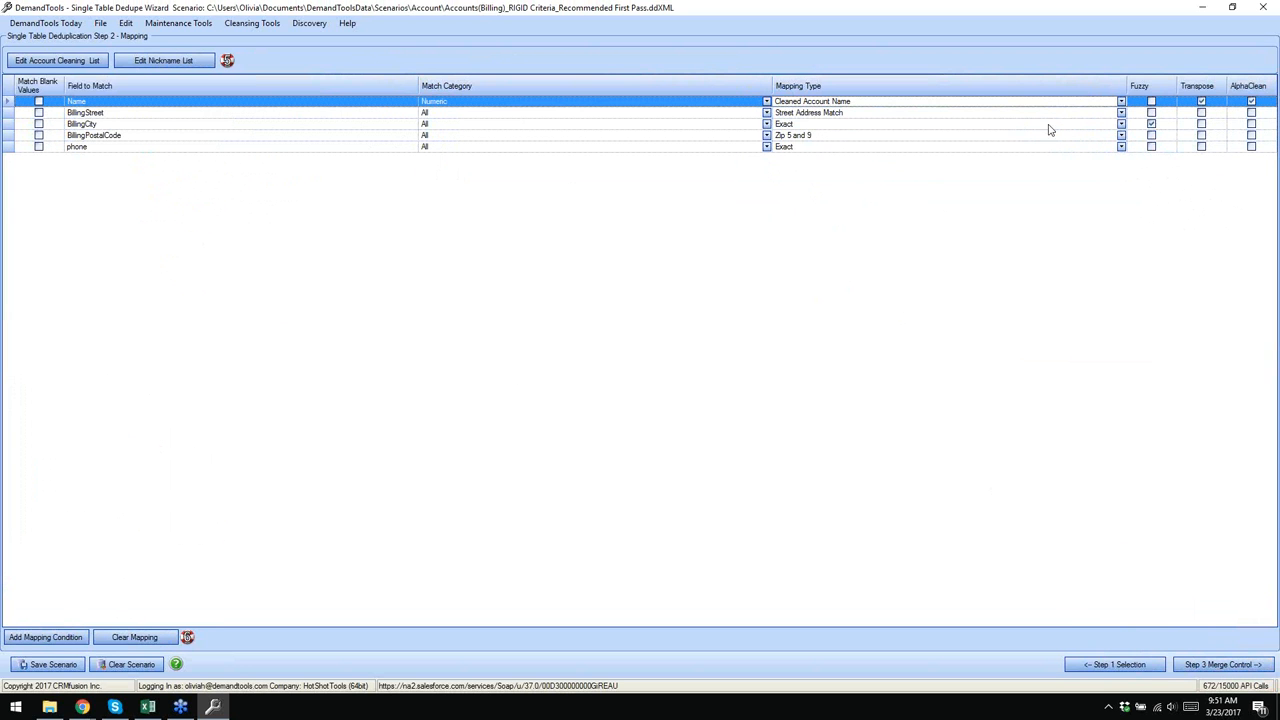
- Set the Name row's category back to All and open the online help on mapping types
left_click(766, 103)
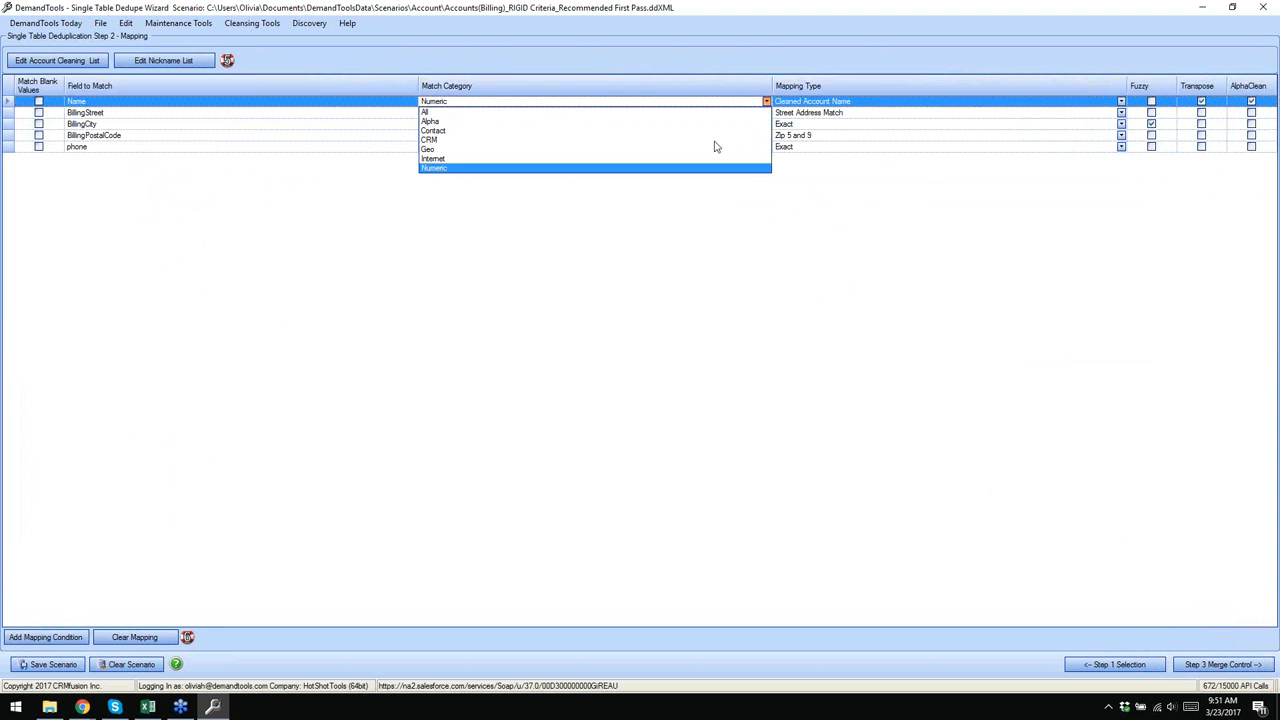
left_click(428, 113)
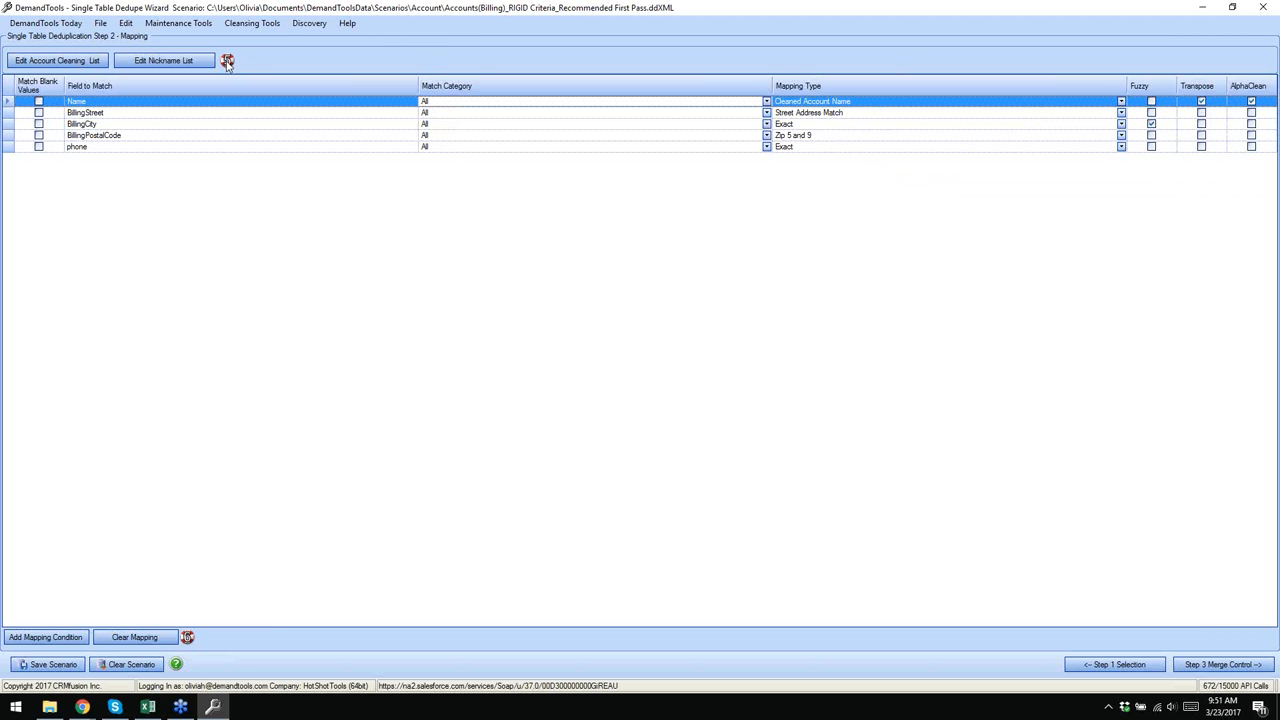
mouse_move(228, 62)
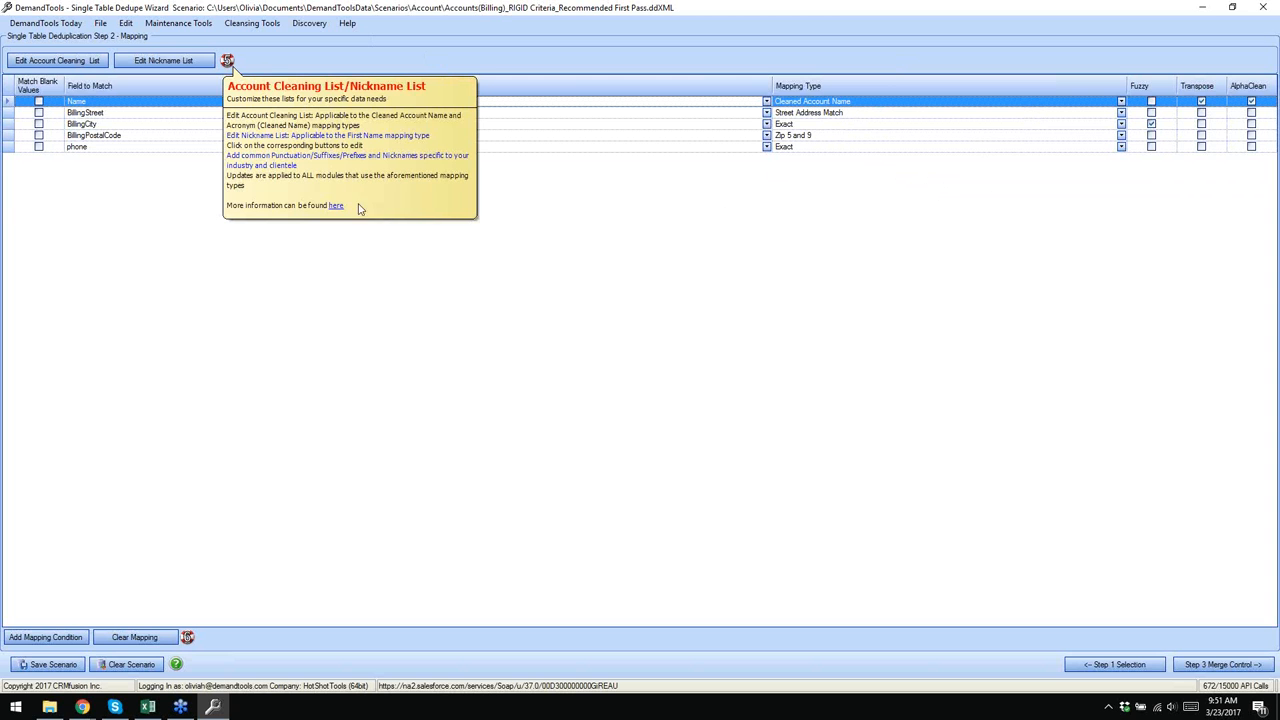
left_click(339, 208)
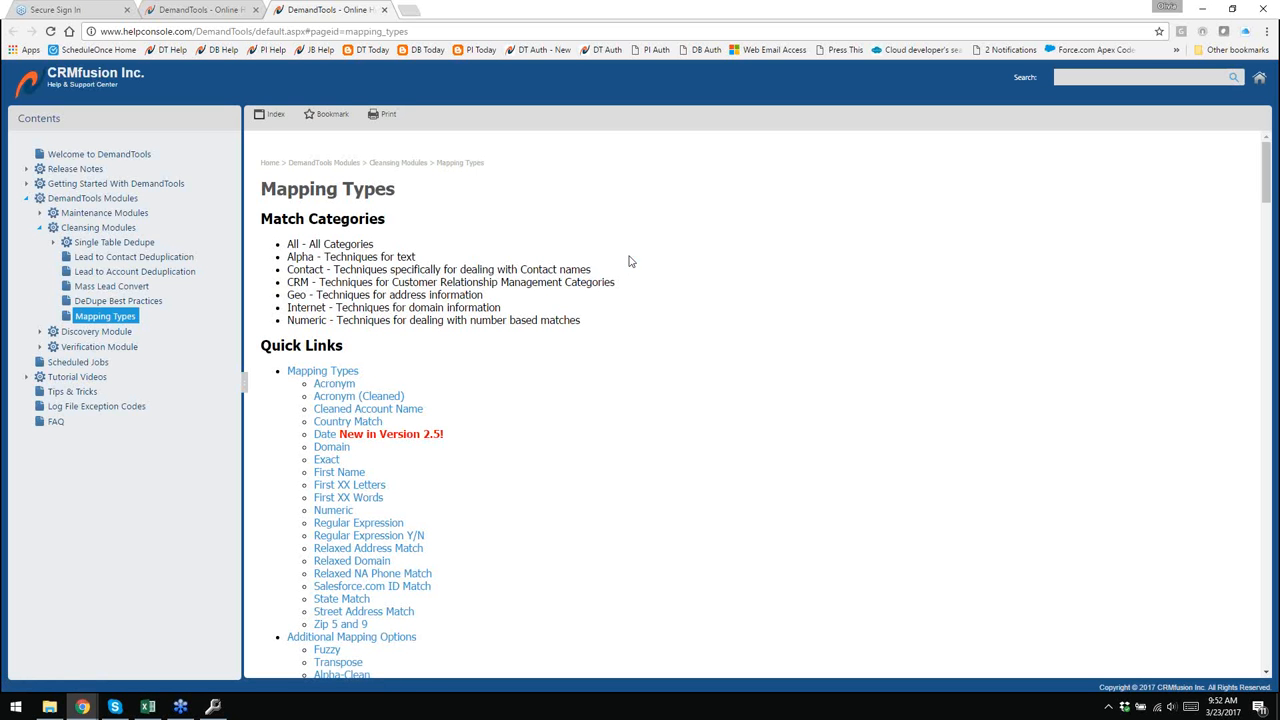
- Skim the Mapping Types help article, then switch back to the DemandTools wizard
scroll(632, 259, "down", 2)
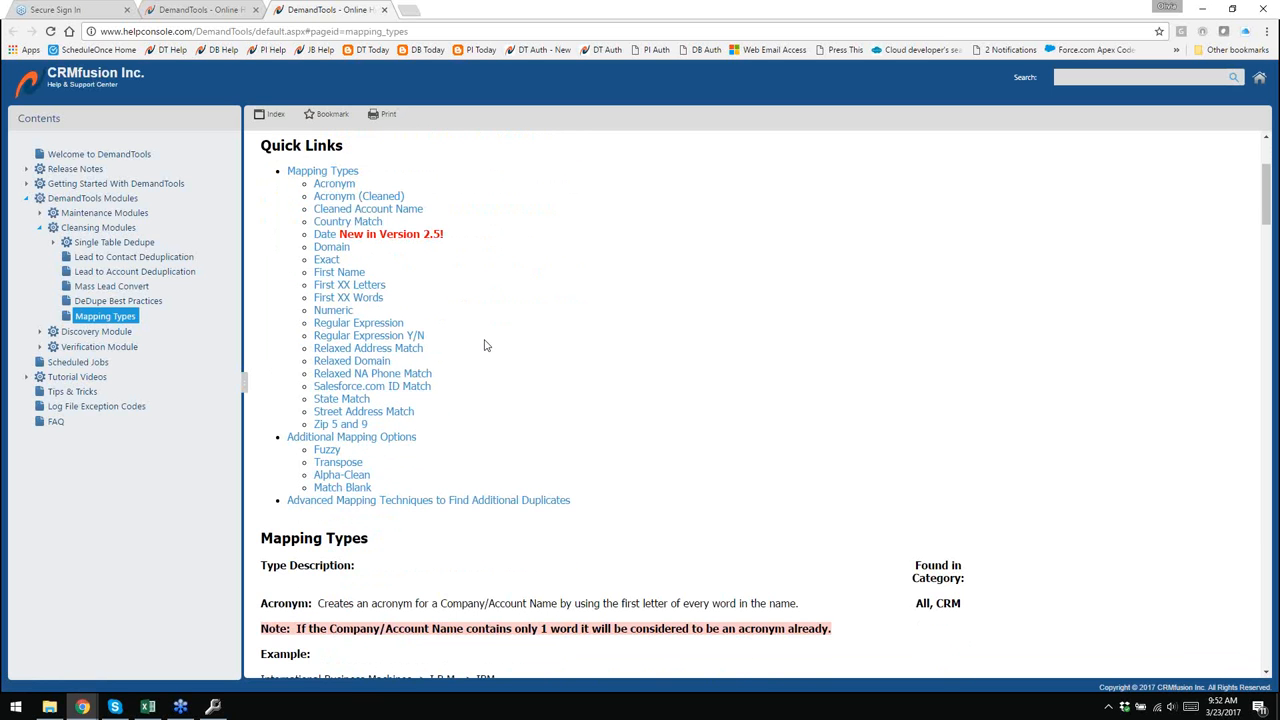
scroll(485, 345, "up", 1)
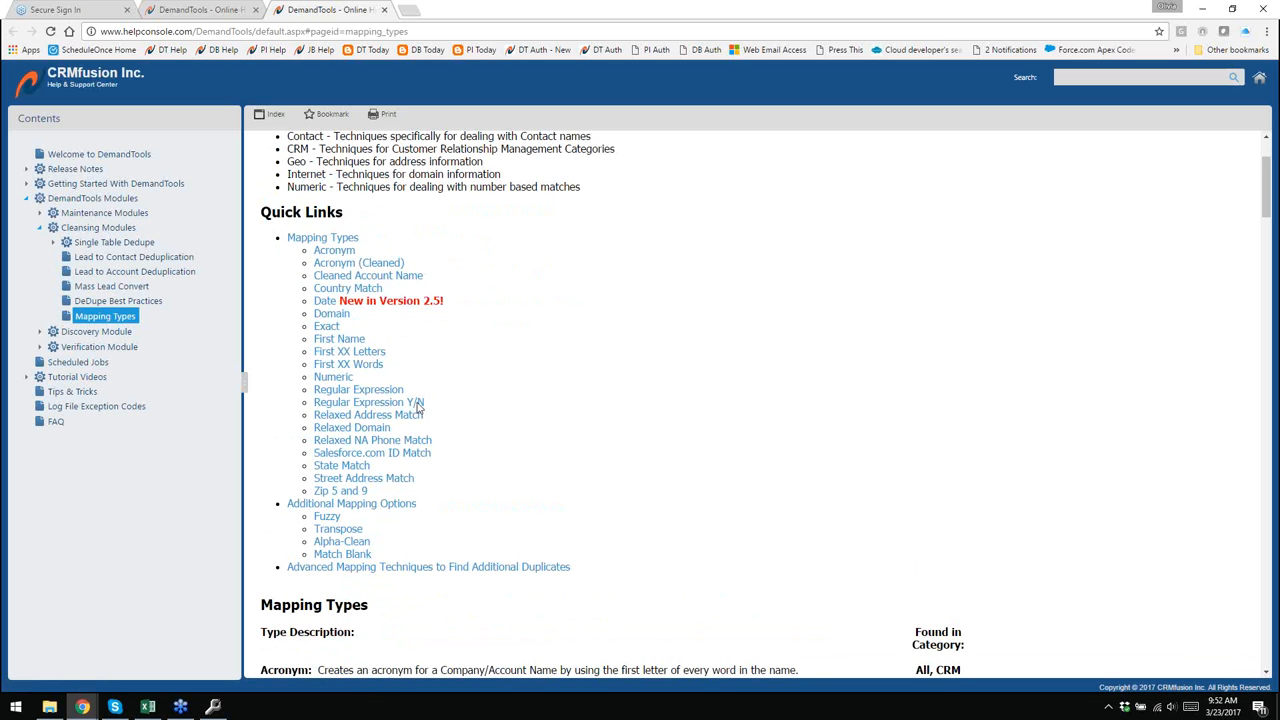
left_click(211, 708)
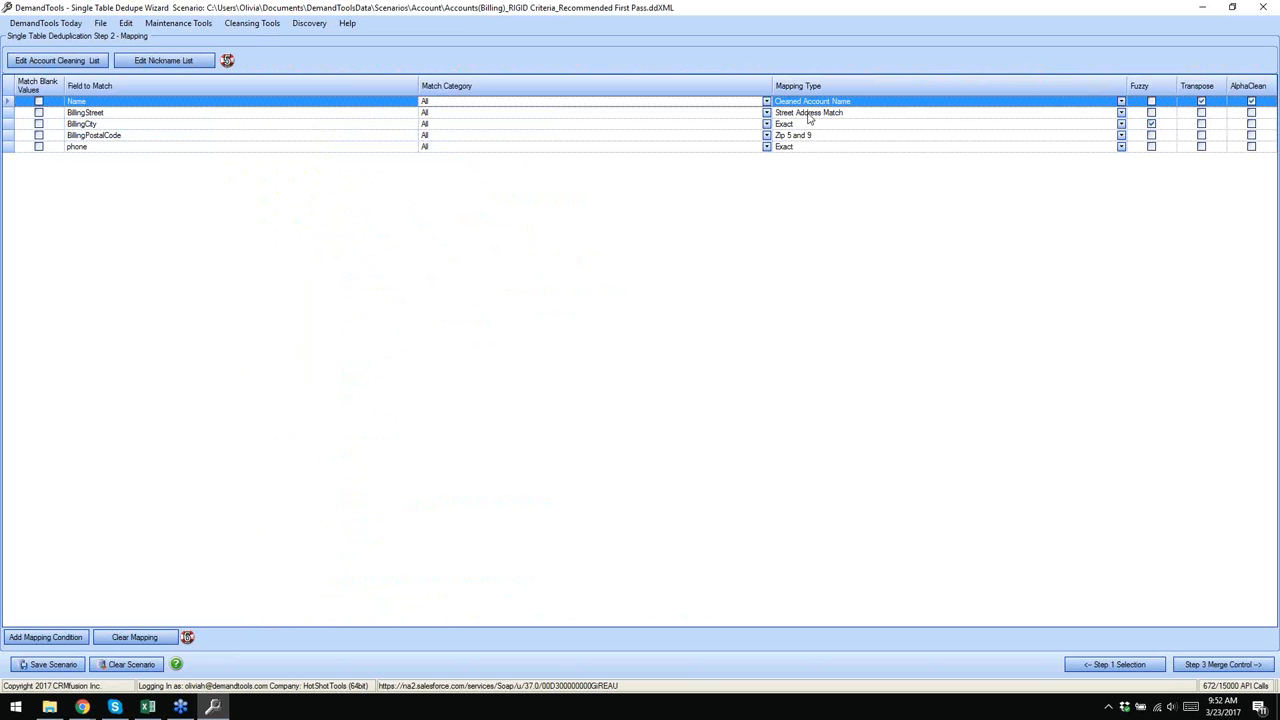
- Open the Replace Value Editor for the account name cleaning list
left_click(77, 64)
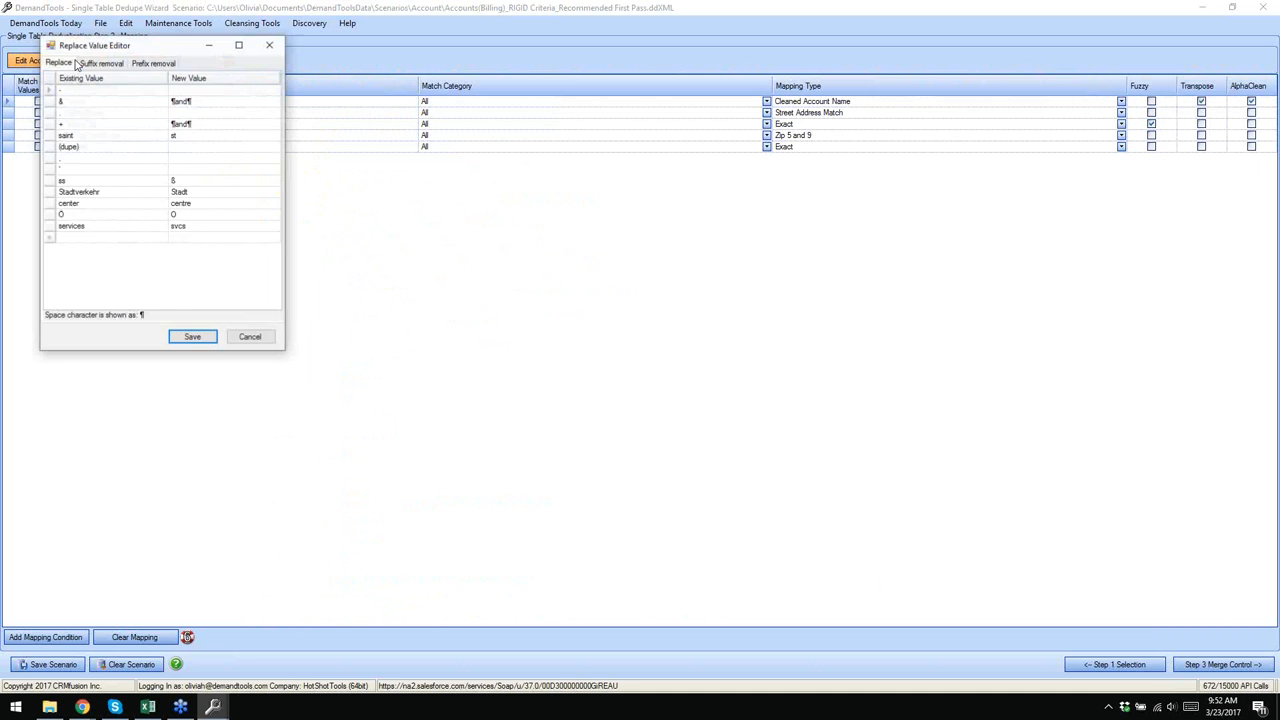
- Move the Replace Value Editor toward the centre of the screen over the mapping grid
left_click_drag(182, 45, 636, 121)
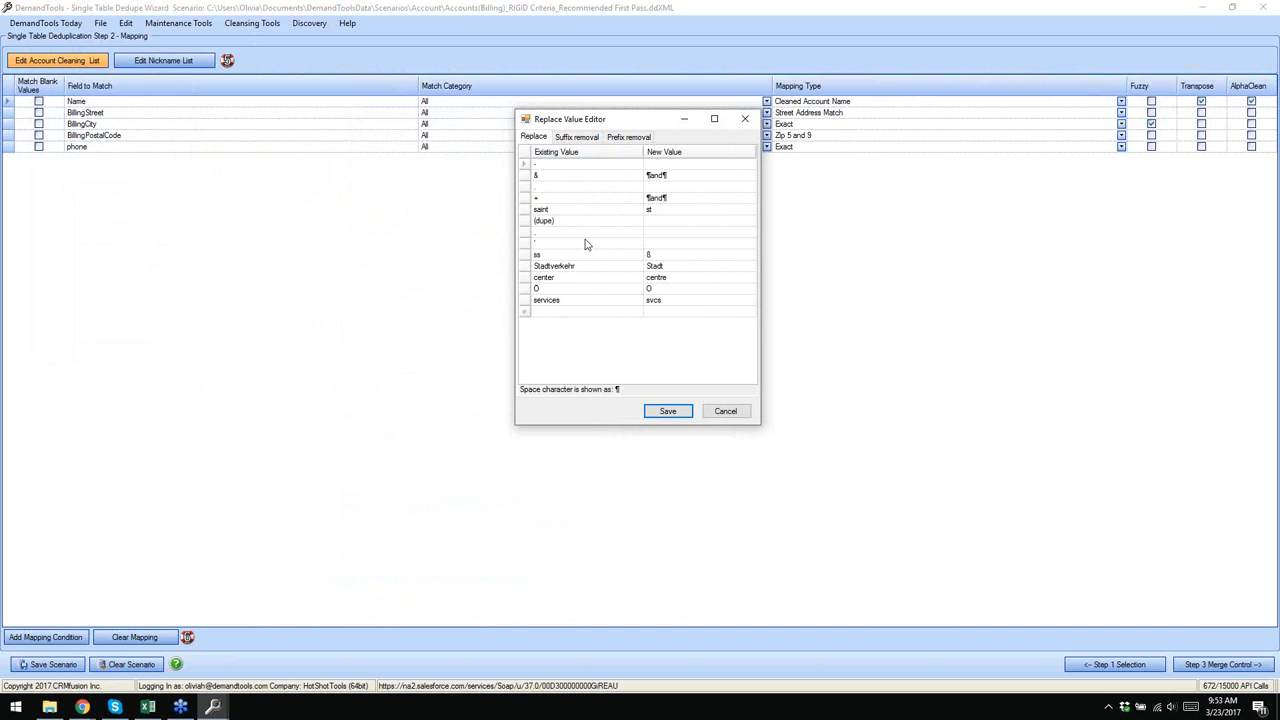
left_click(657, 243)
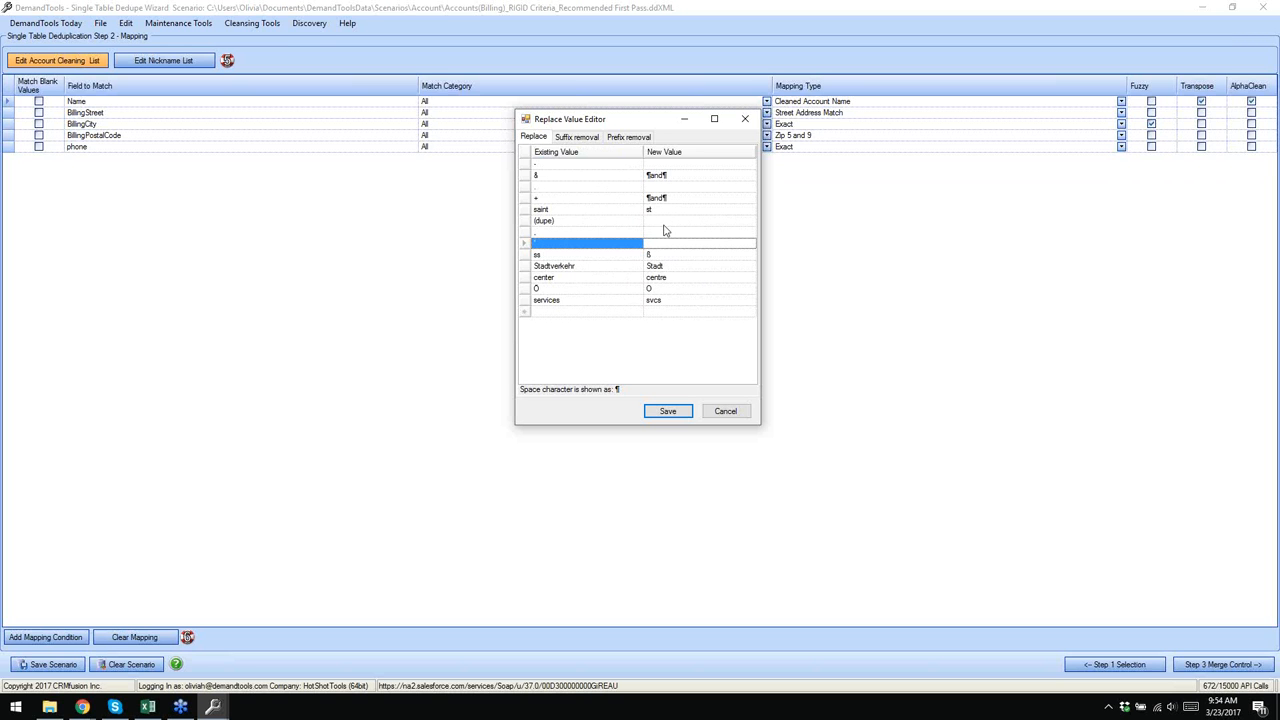
- Add a cleaning rule at the bottom of the list replacing 'hospital' with 'hosp'
left_click(590, 312)
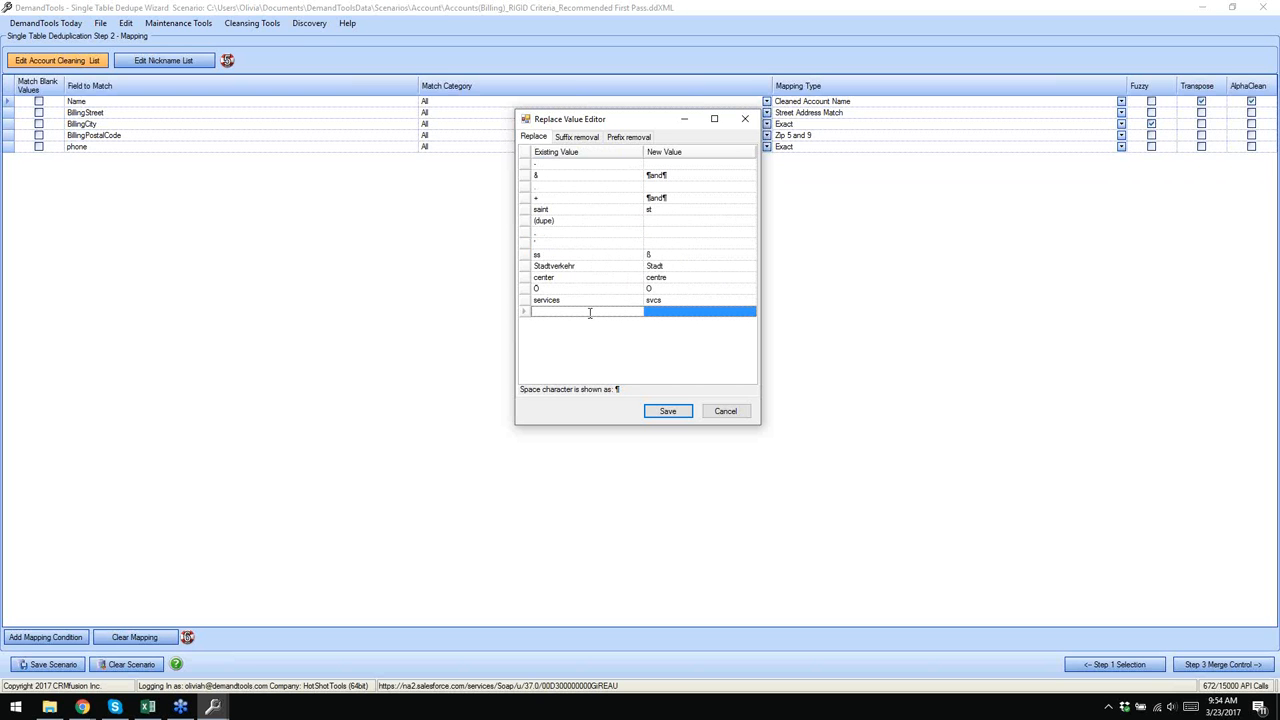
type("hospiotal")
key("BackSpace")
type("ta")
left_click(700, 312)
type("hosp")
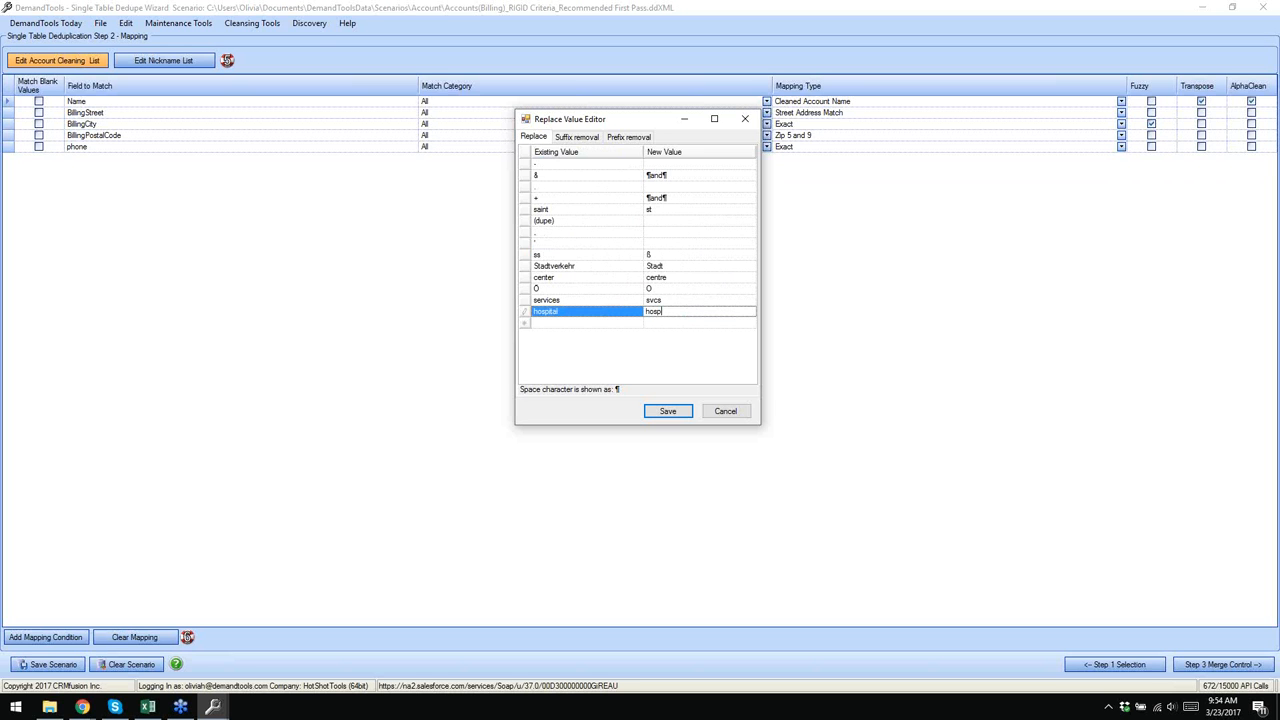
key("Return")
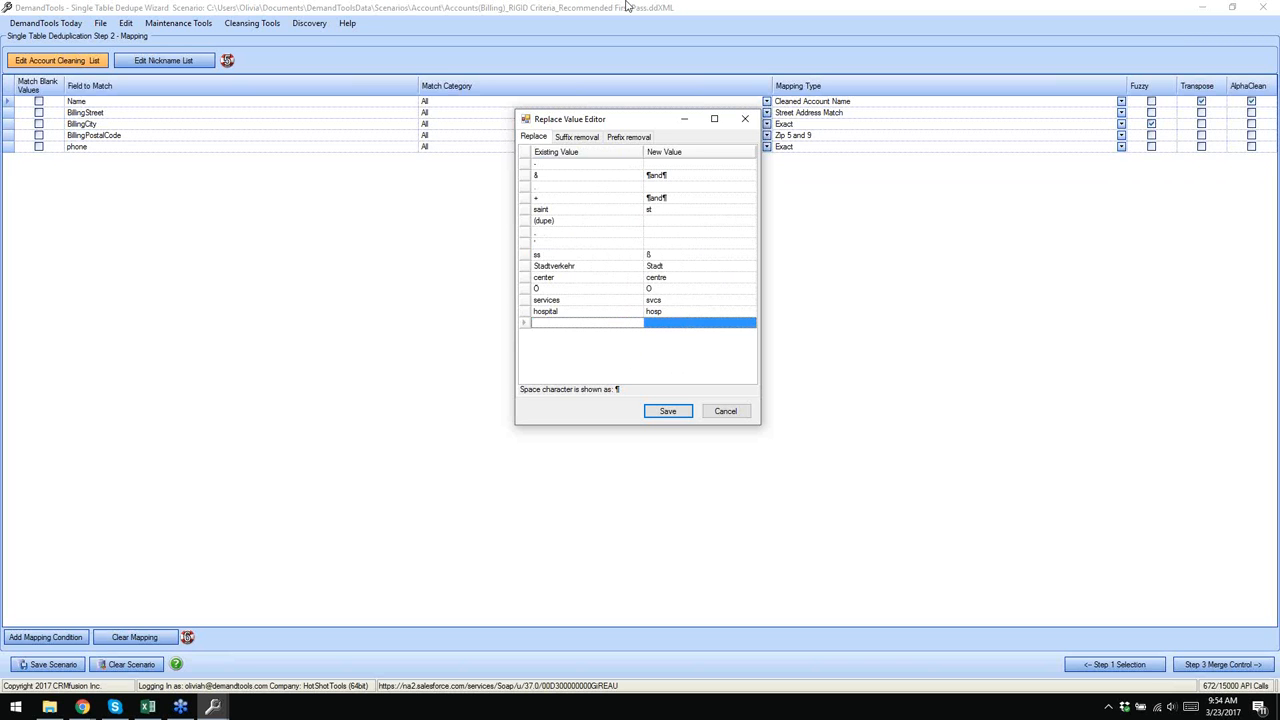
left_click(375, 10)
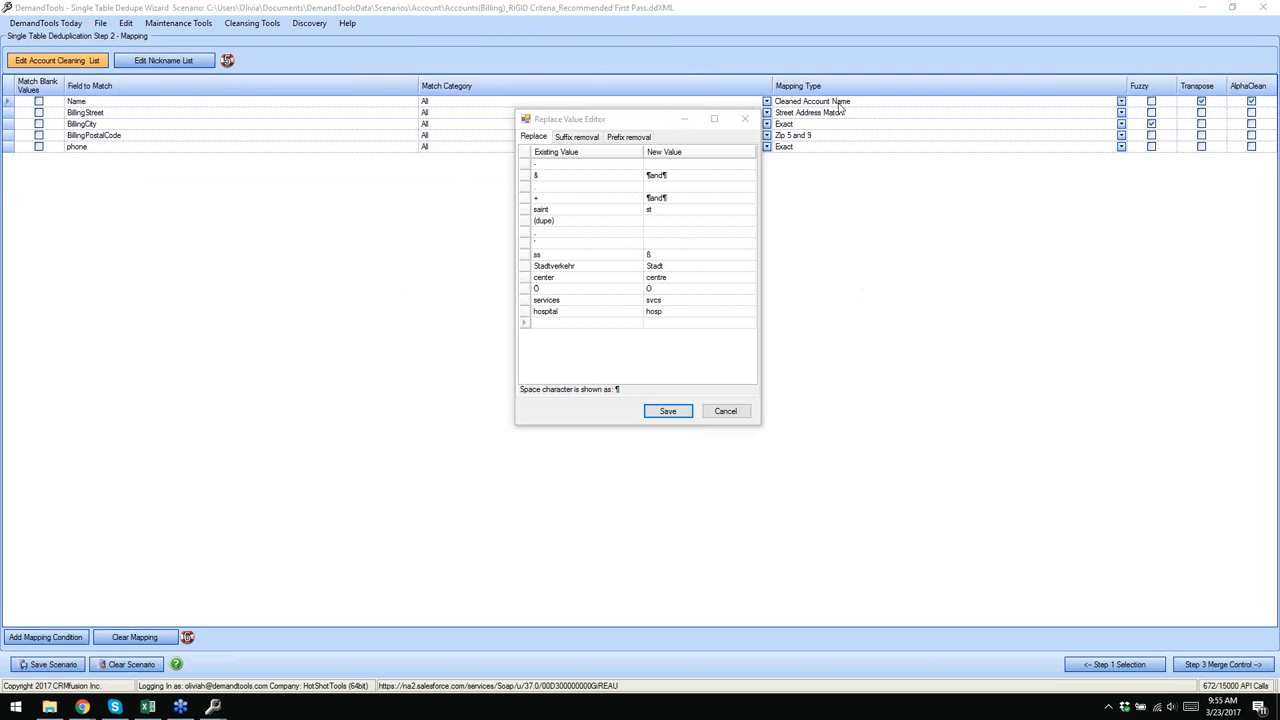
left_click(1121, 103)
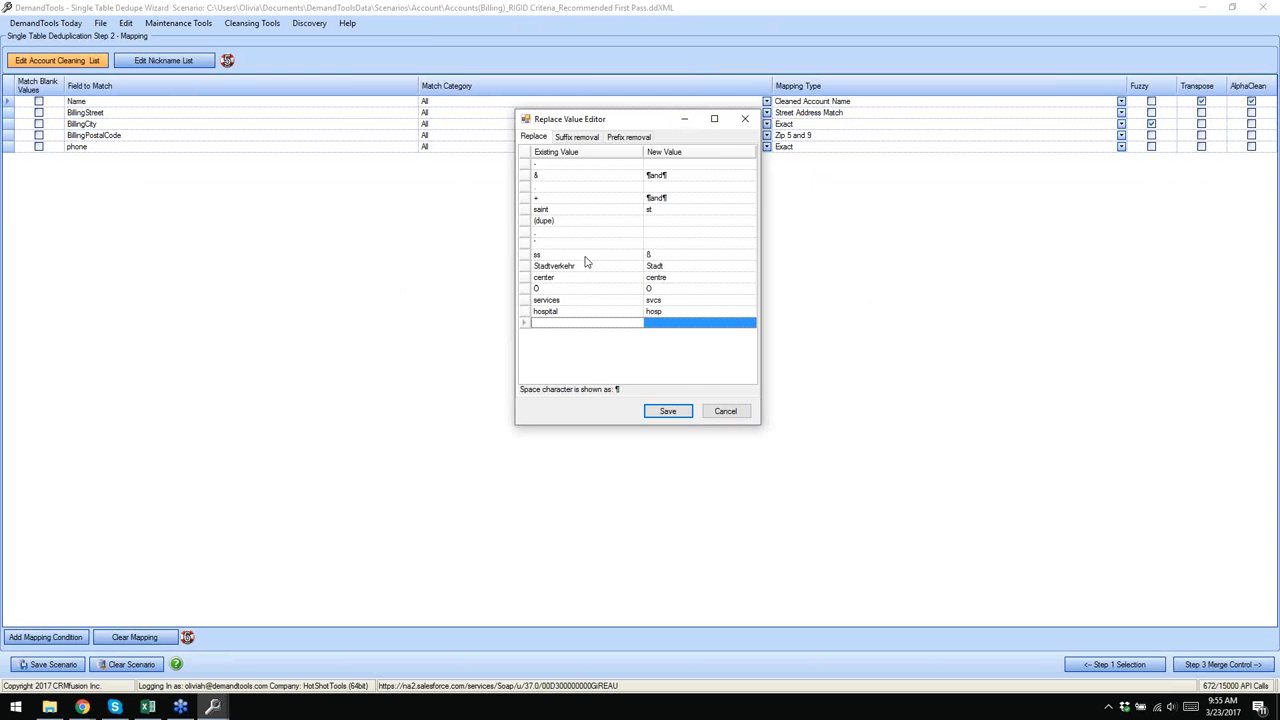
left_click(425, 23)
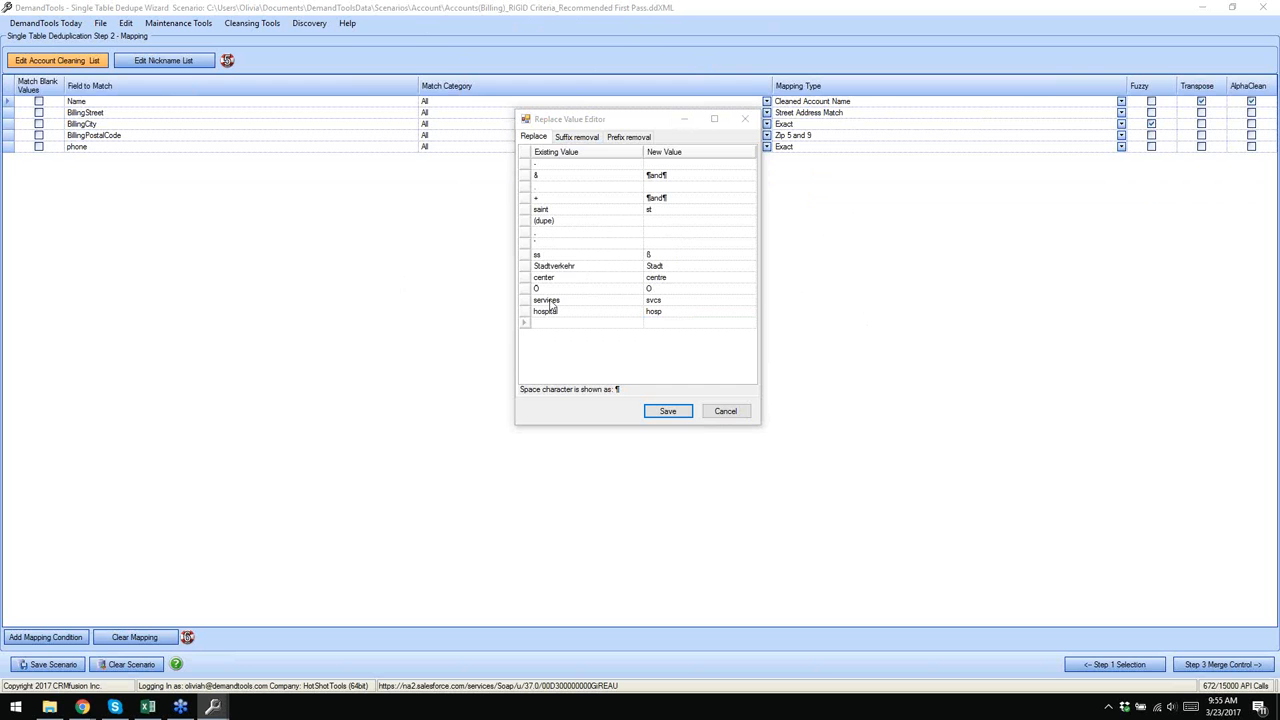
left_click(521, 302)
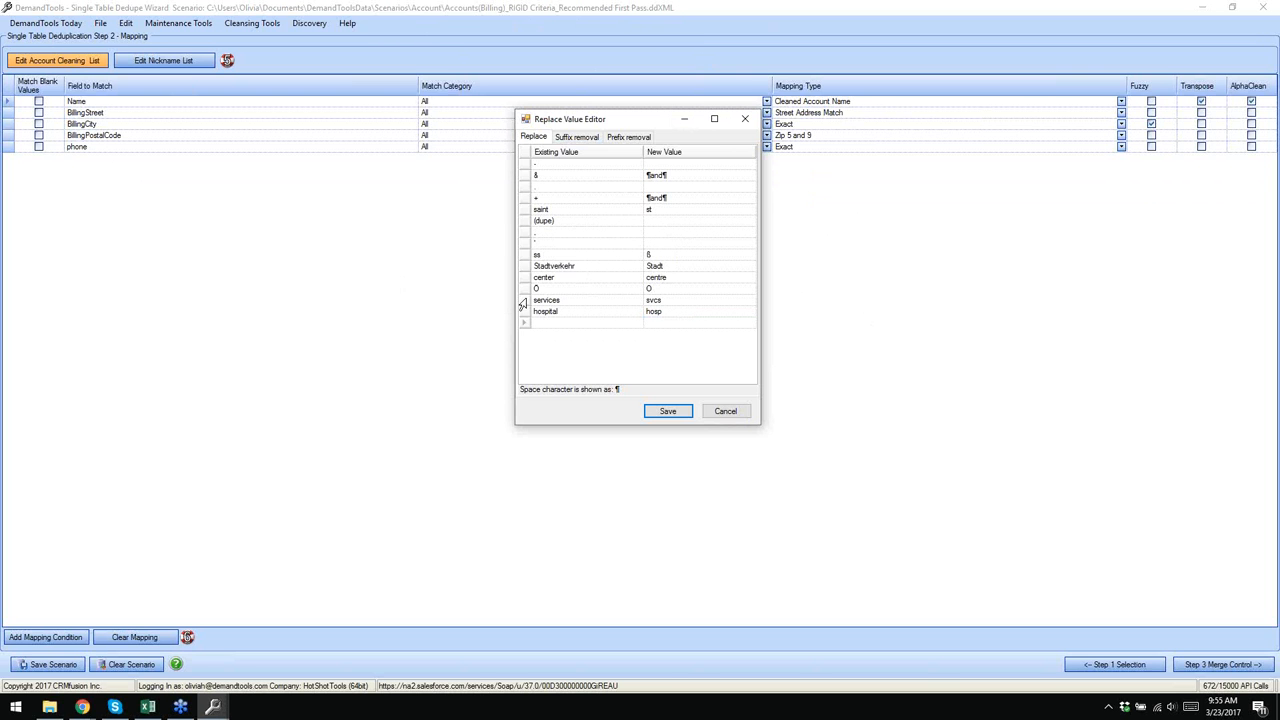
left_click(522, 301)
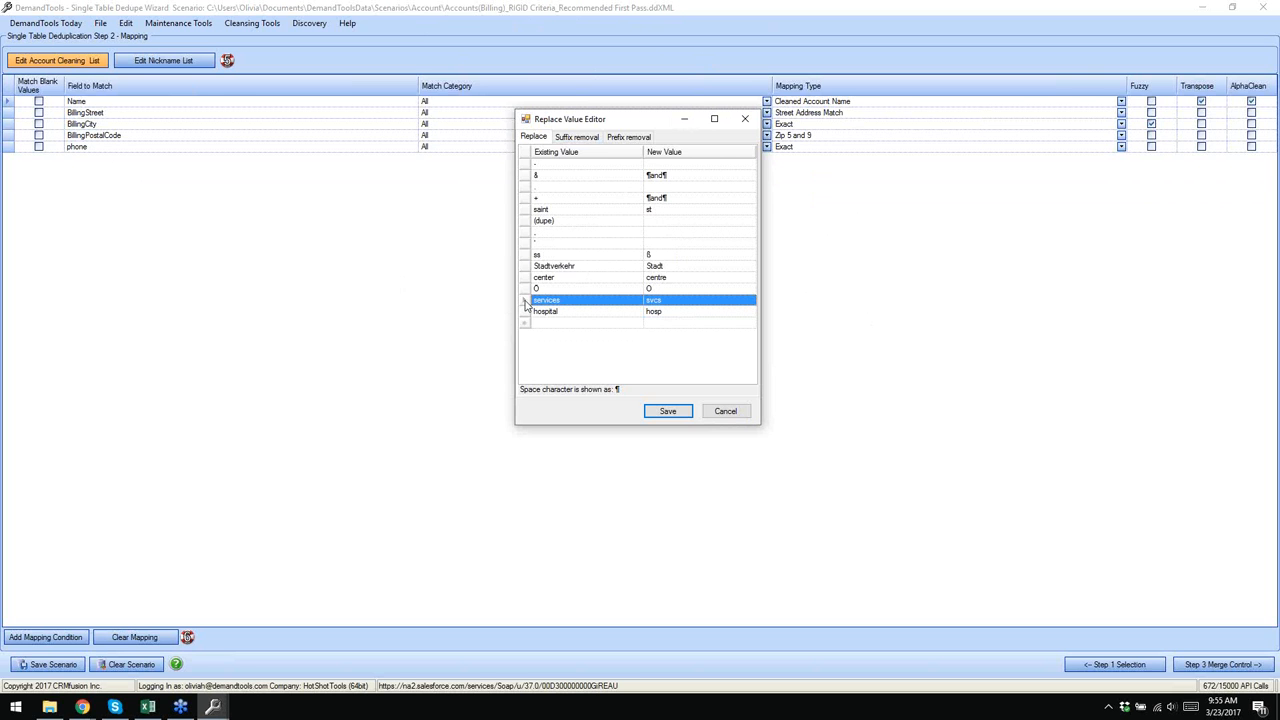
- Check the Company and Inc suffix entries, then view the prefix list: The, Dept of, City Of
left_click(578, 141)
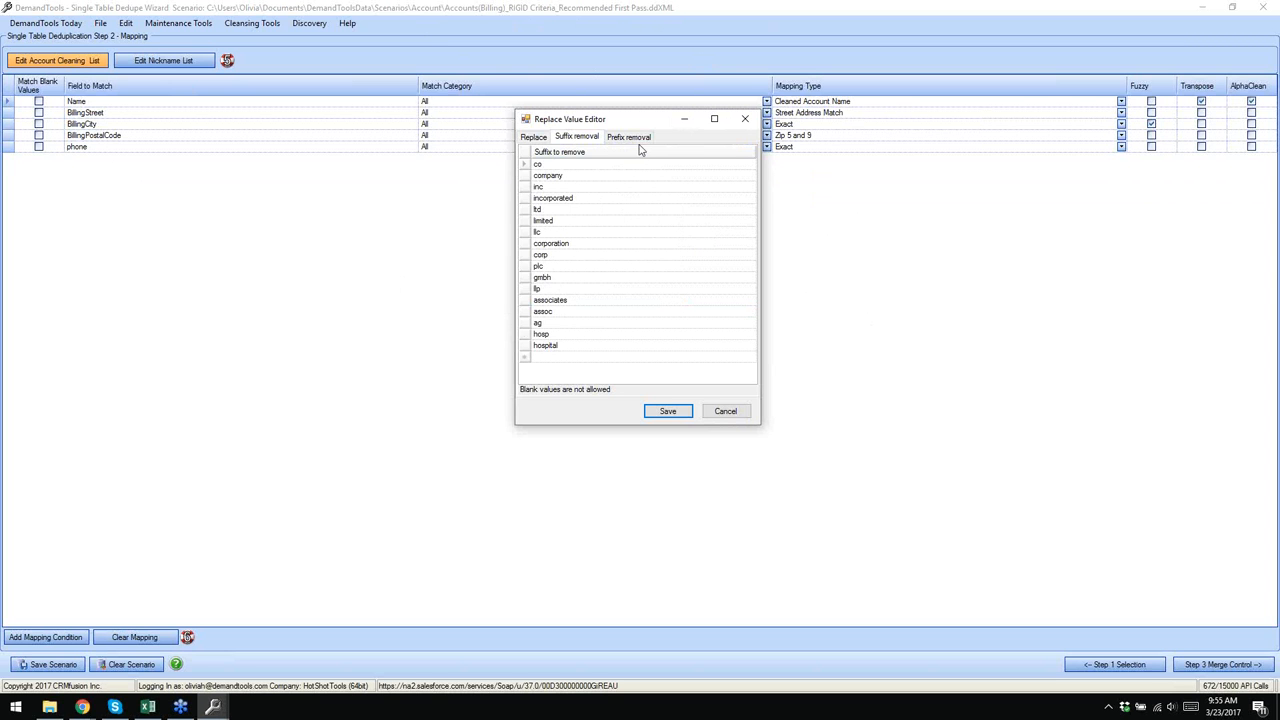
left_click(569, 176)
left_click(551, 188)
left_click(636, 143)
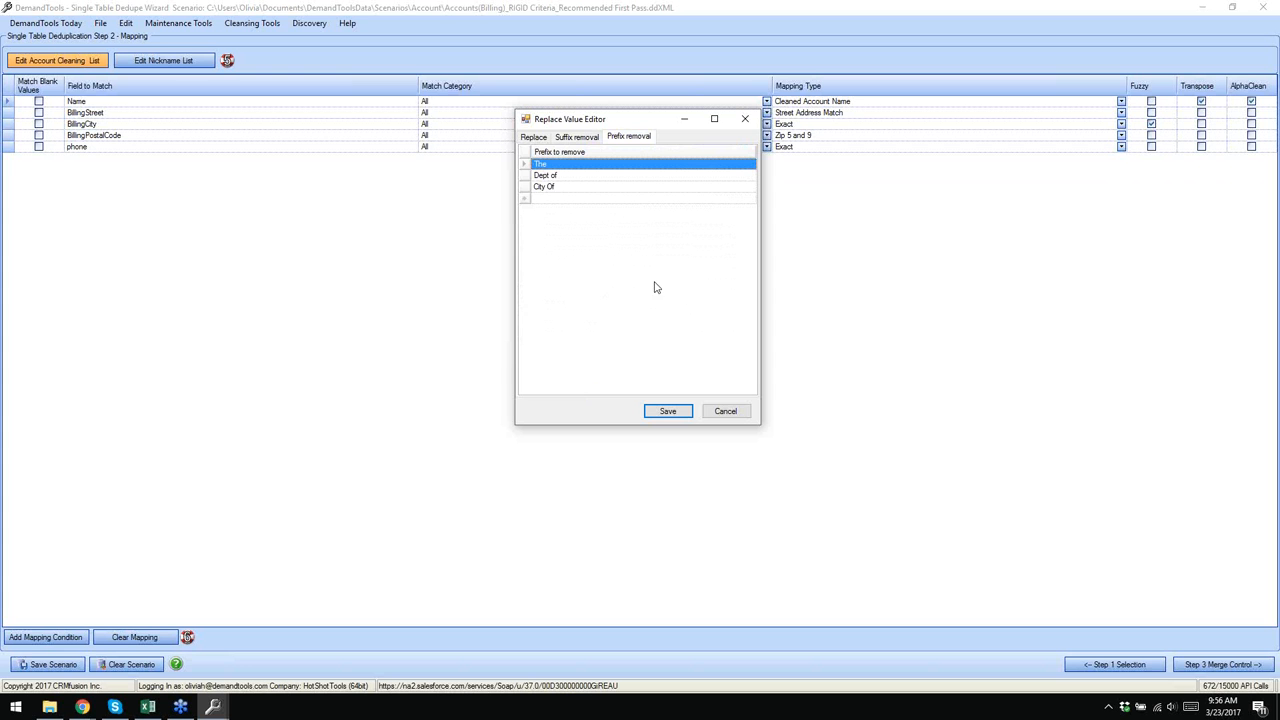
- Save the Replace Value Editor's cleaning lists and return to the Step 2 mapping grid
left_click(675, 416)
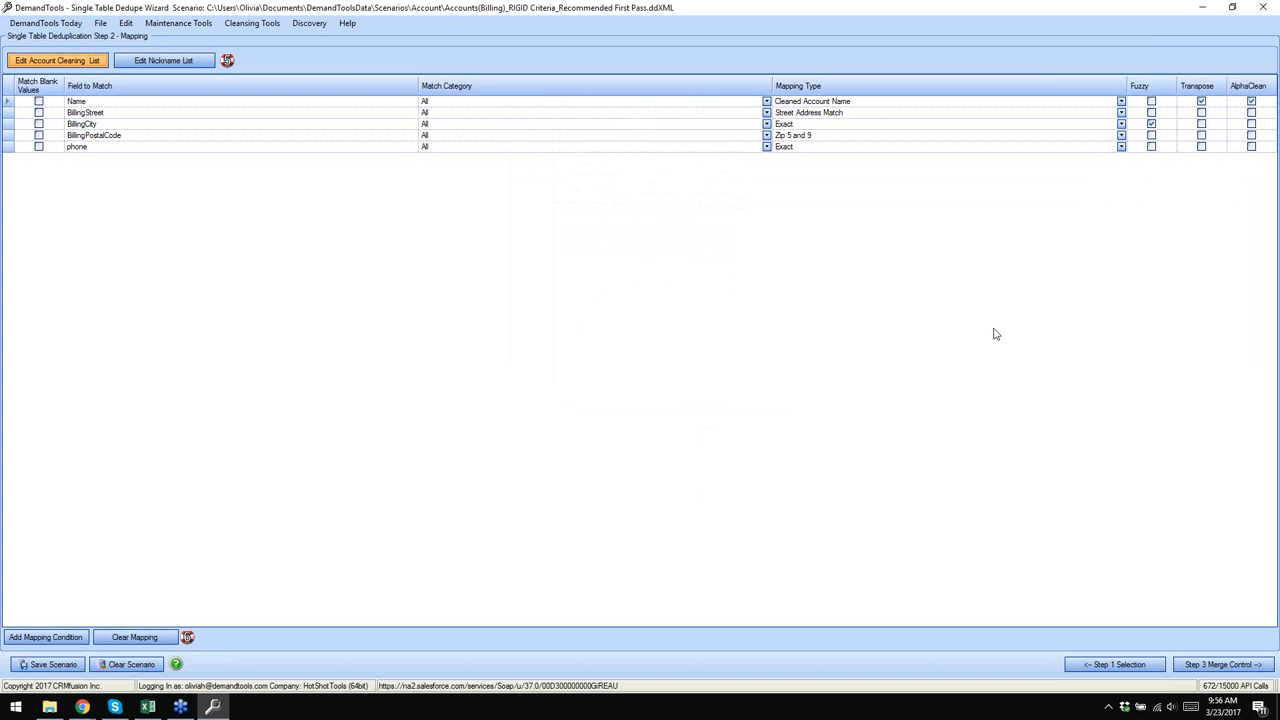
left_click(1264, 18)
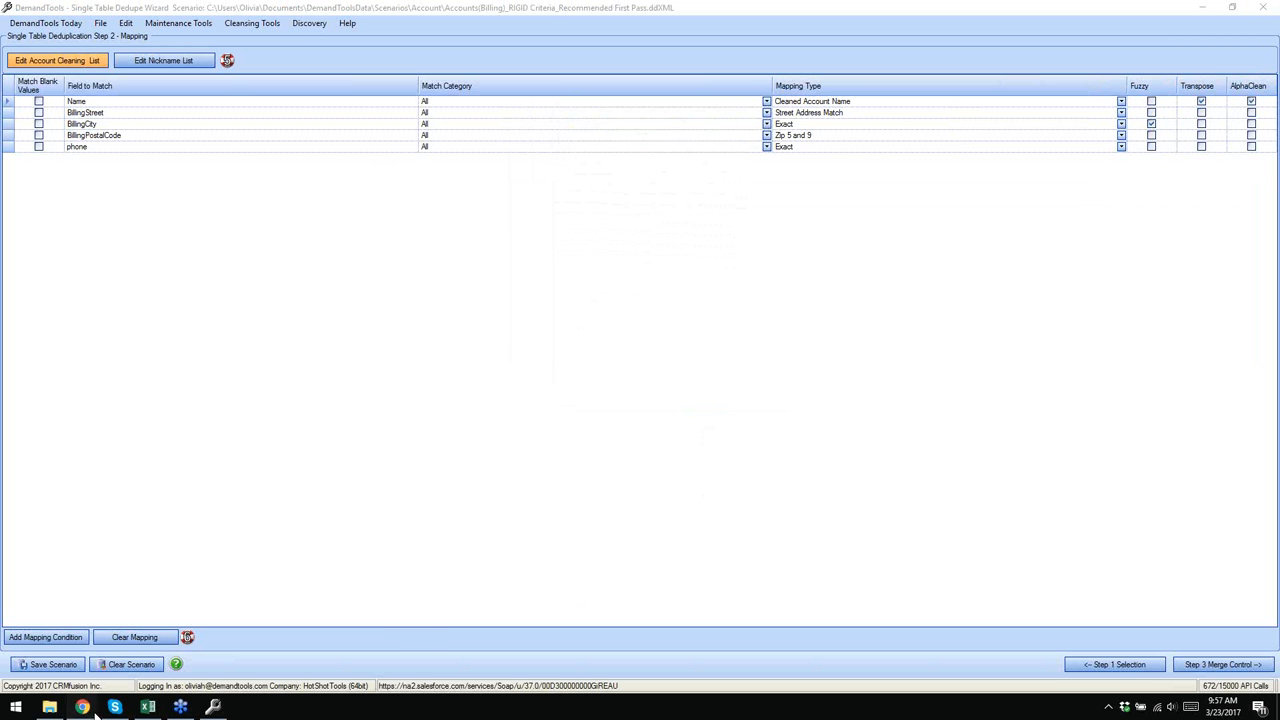
mouse_move(95, 712)
left_click(95, 675)
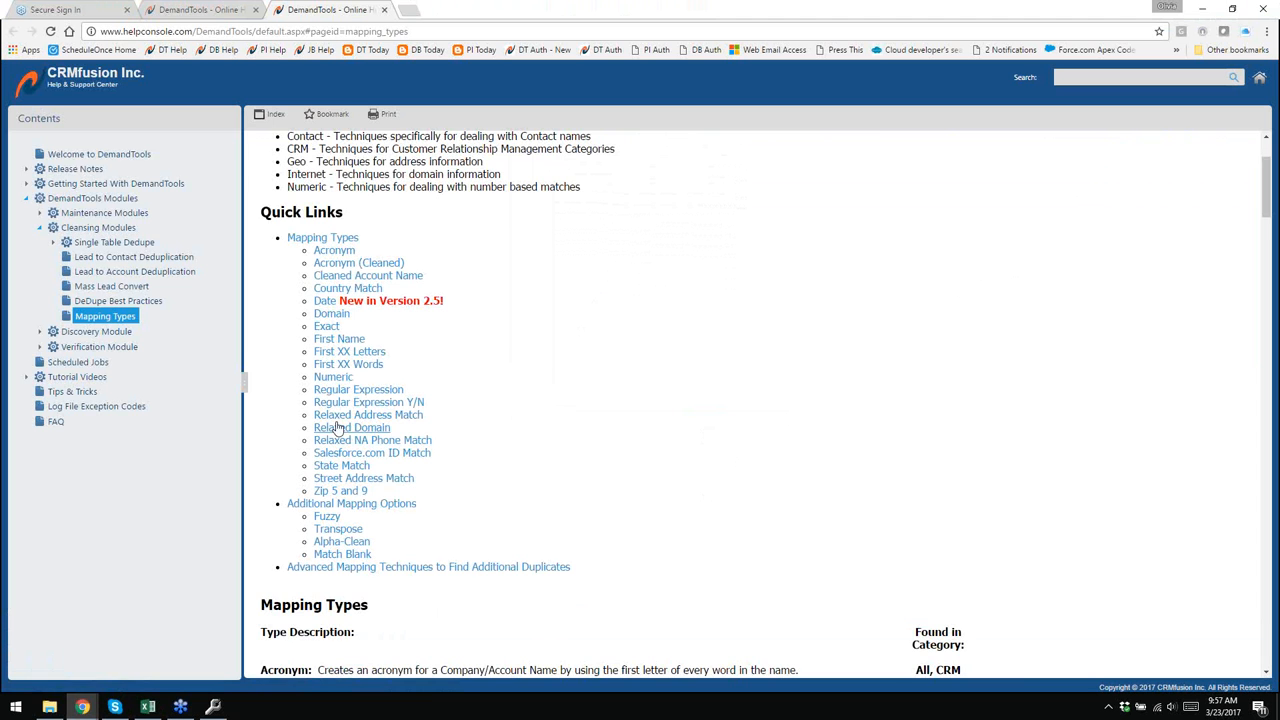
left_click(341, 541)
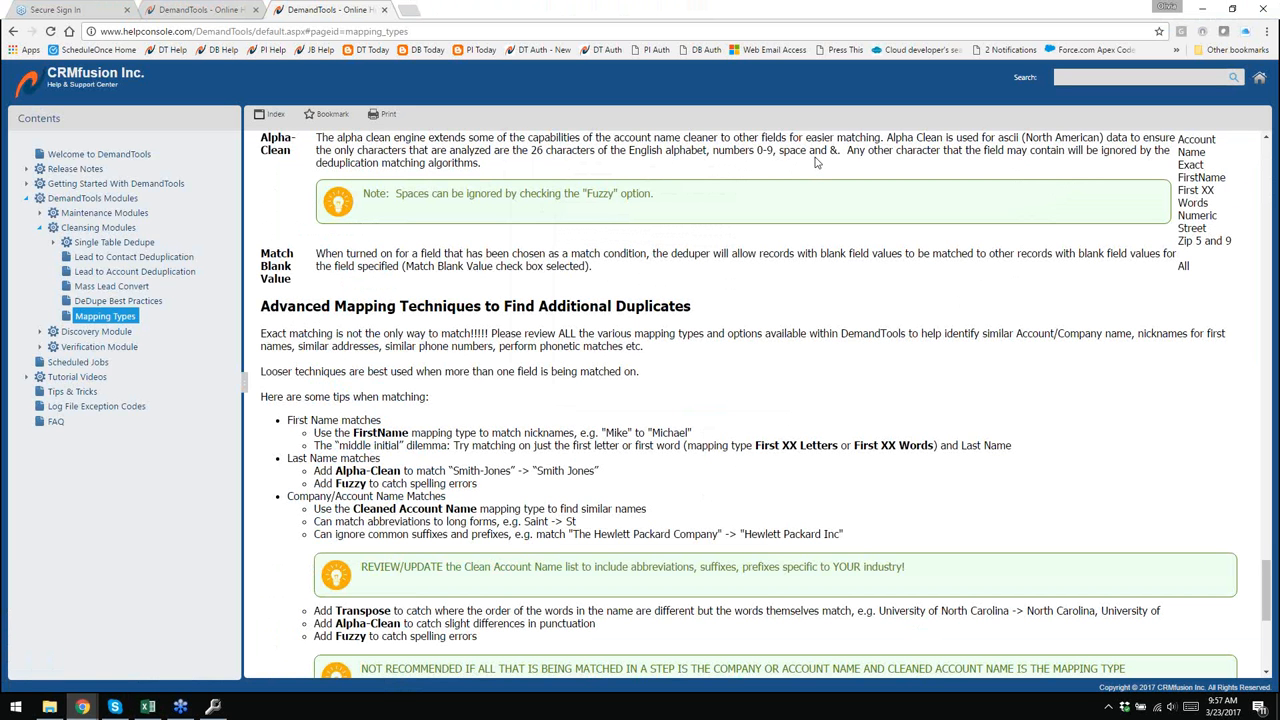
key("alt+Tab")
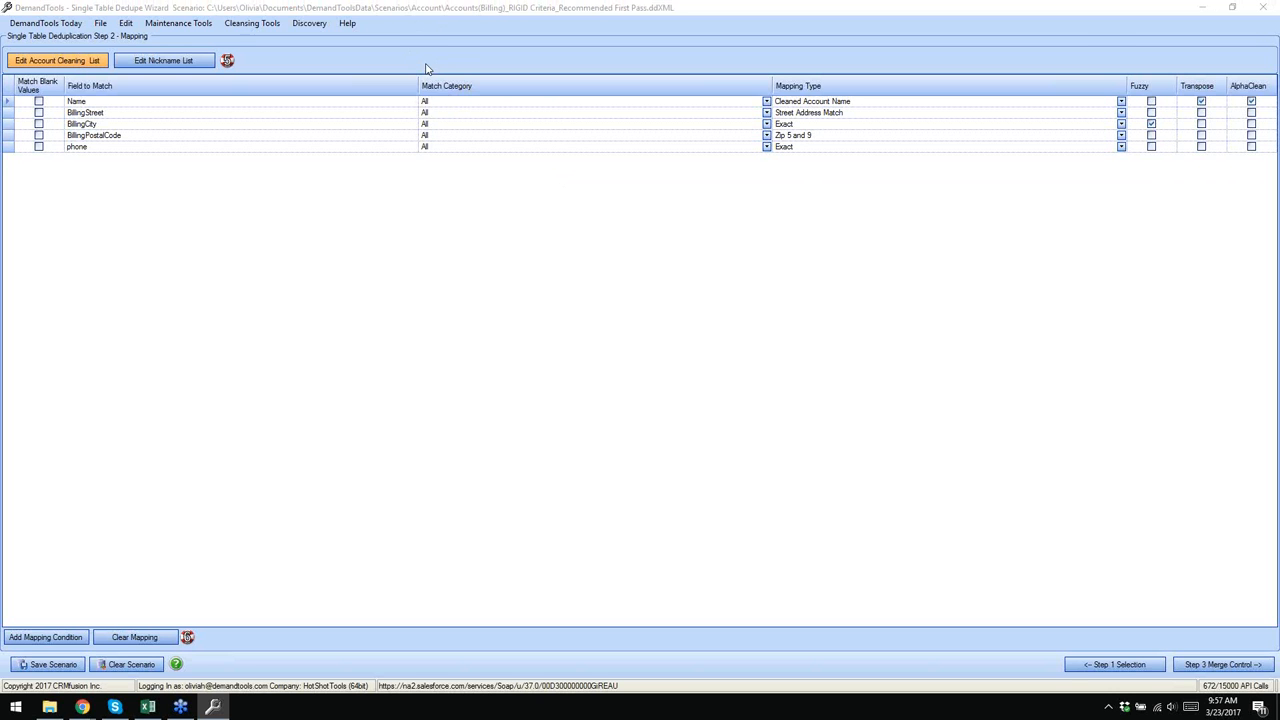
- Enable Fuzzy and Transpose on the Name mapping row alongside its existing AlphaClean
left_click(1201, 101)
left_click(1152, 103)
left_click(1152, 103)
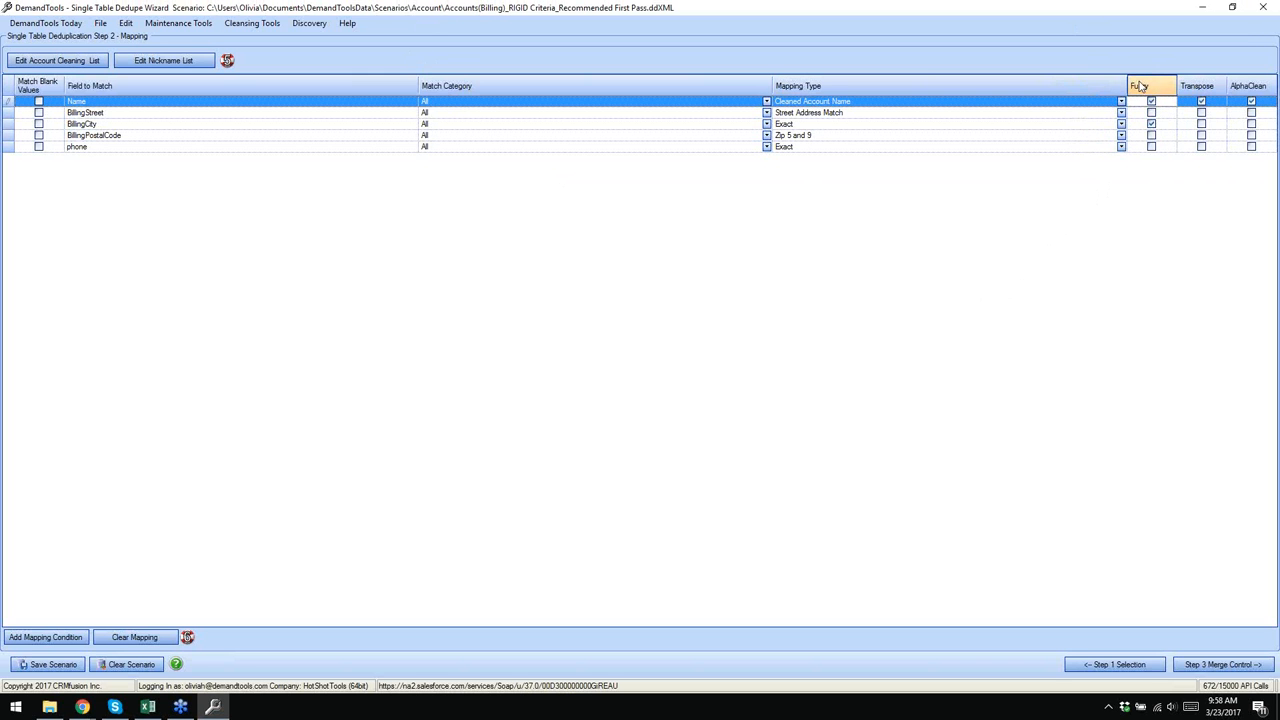
left_click(1201, 103)
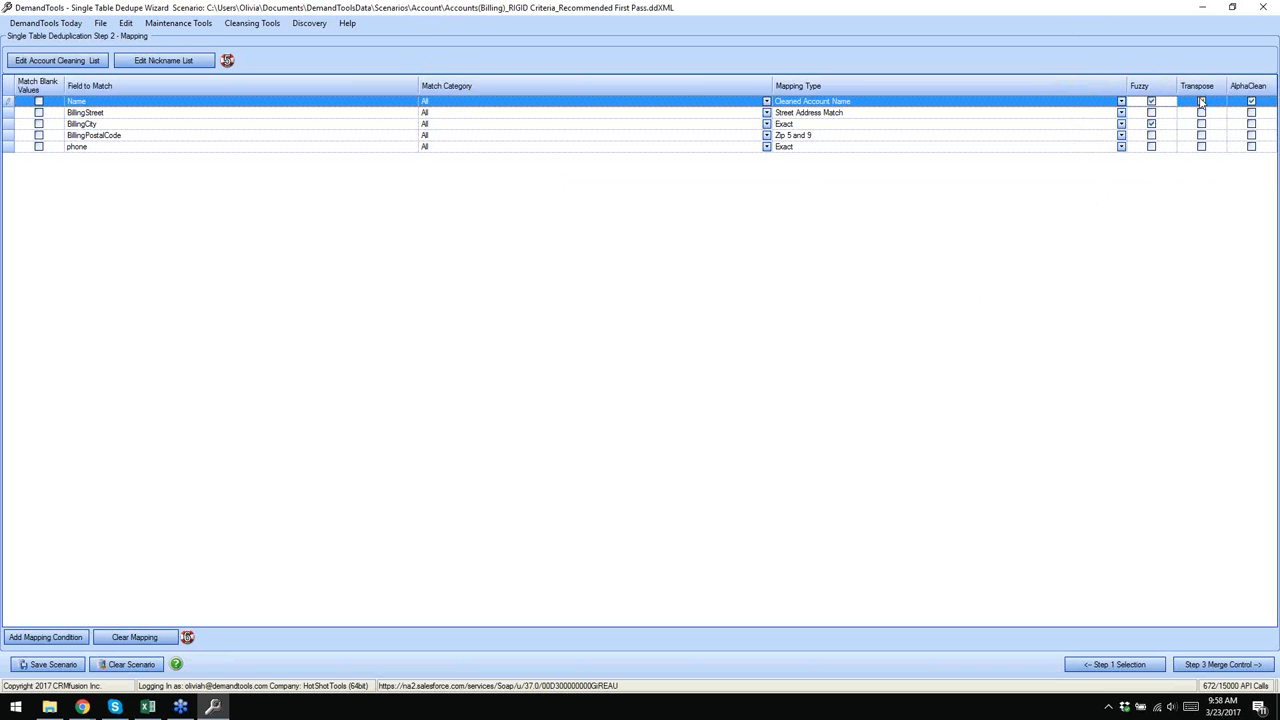
left_click(1201, 101)
left_click(418, 18)
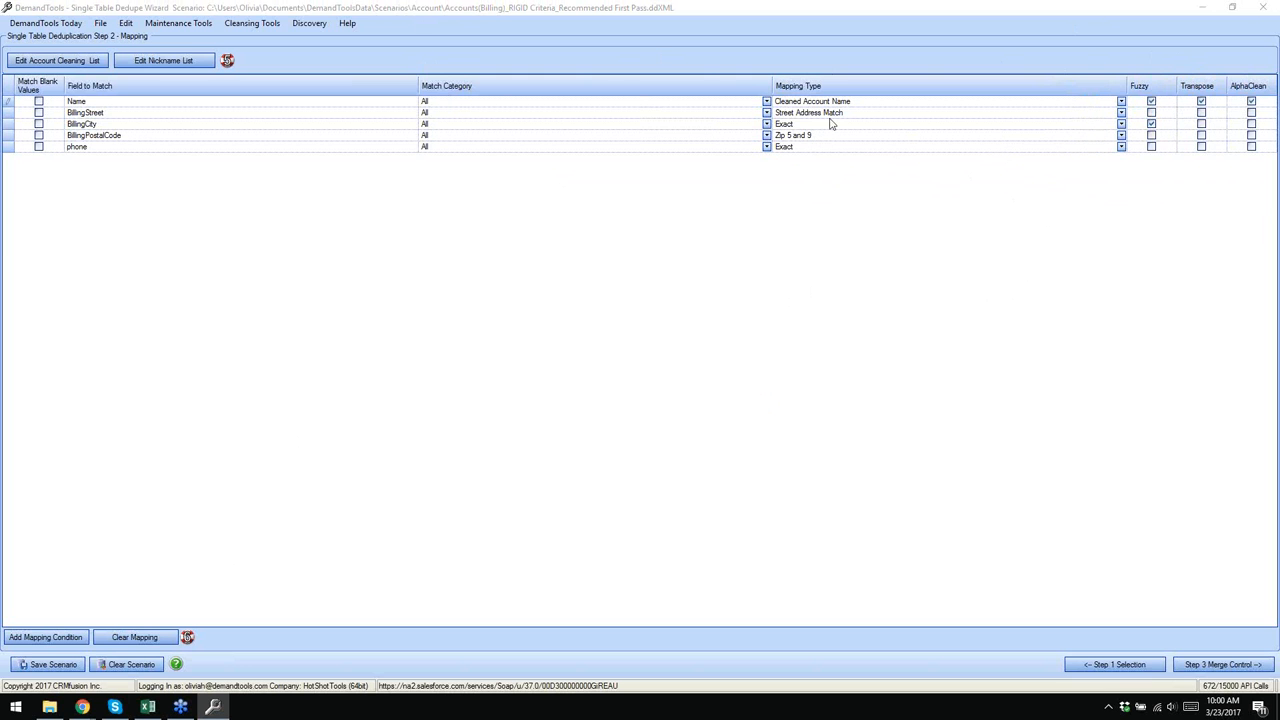
- Tick AlphaClean on the BillingStreet mapping row
left_click(1150, 113)
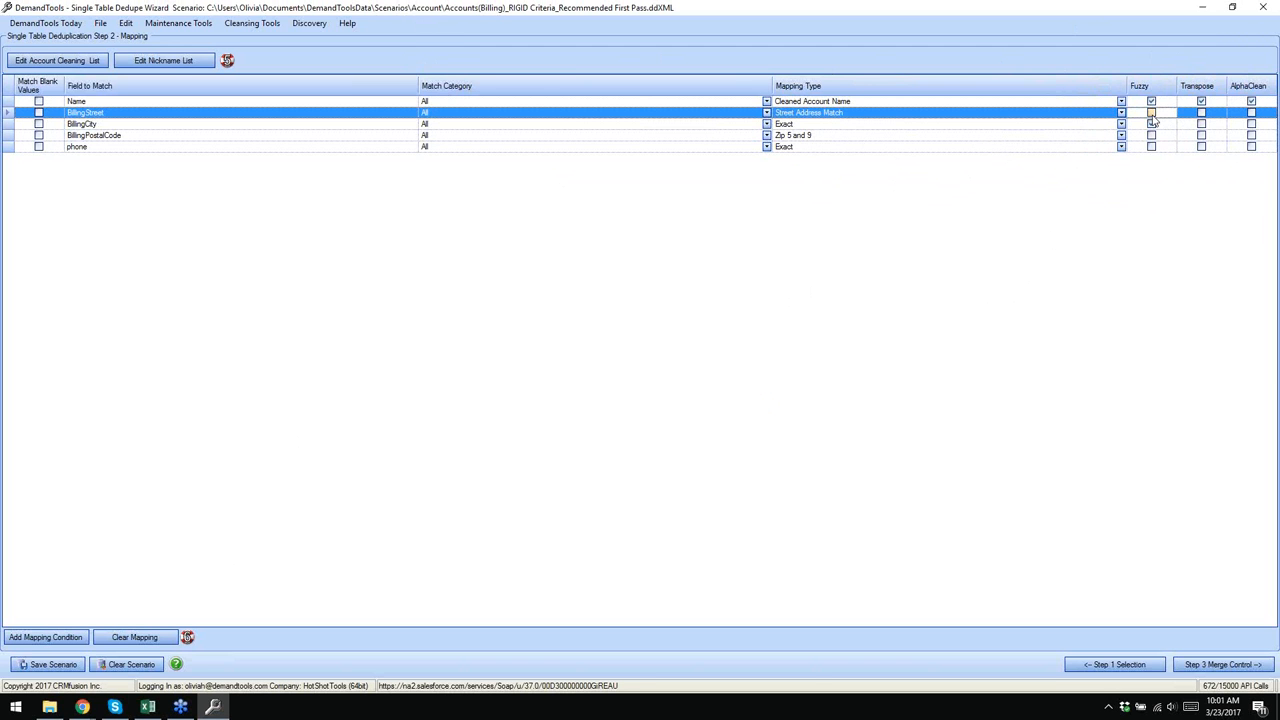
left_click(1151, 123)
left_click(1250, 113)
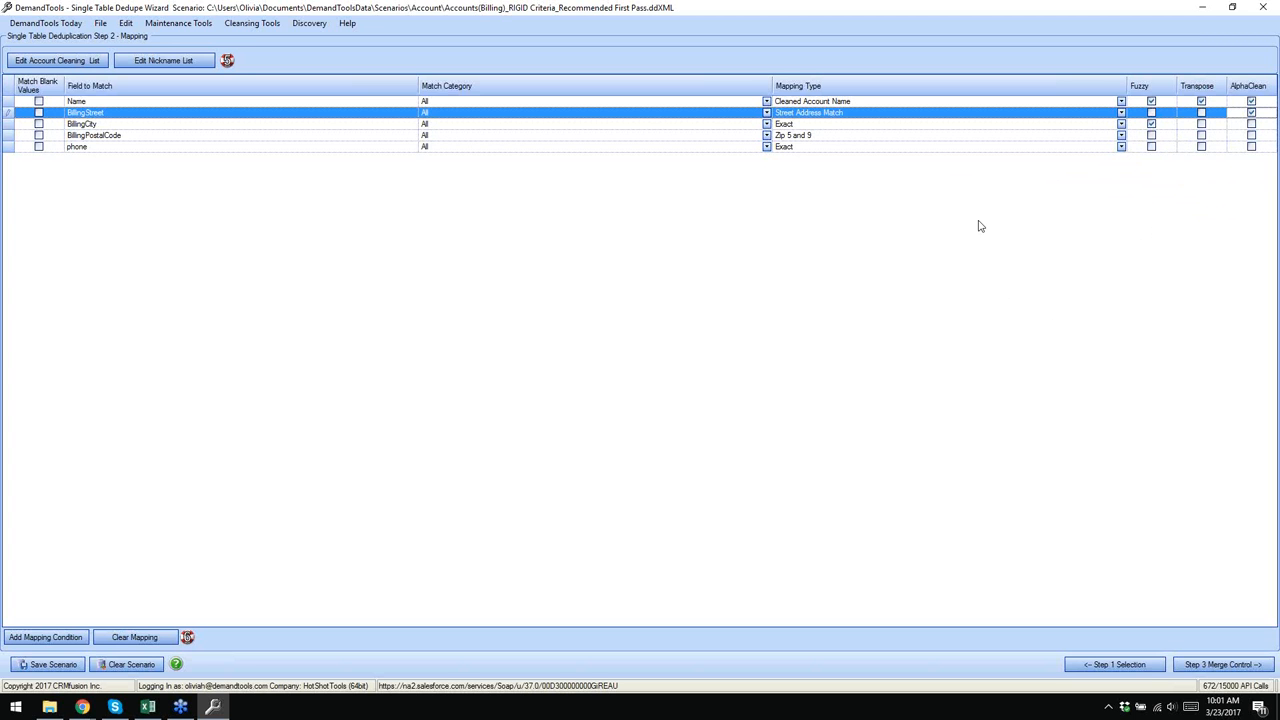
left_click(1103, 124)
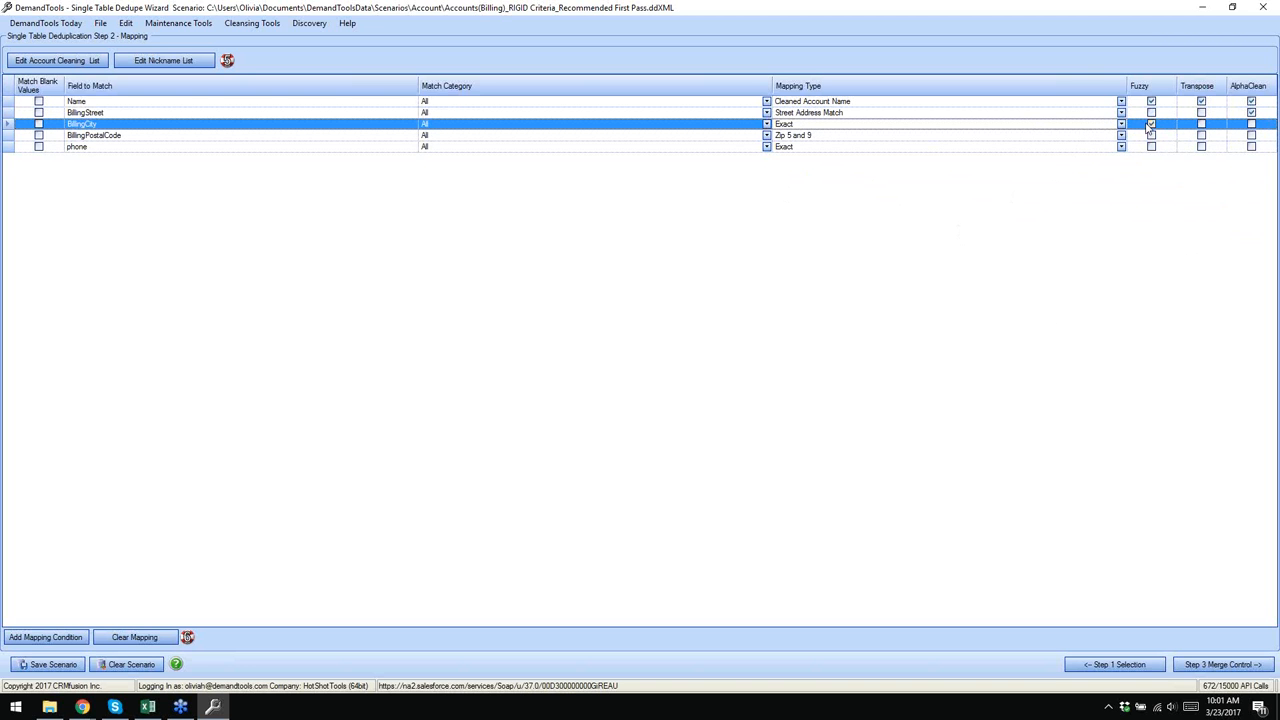
- Tick AlphaClean on the BillingCity row, next to its Fuzzy setting
left_click(1253, 126)
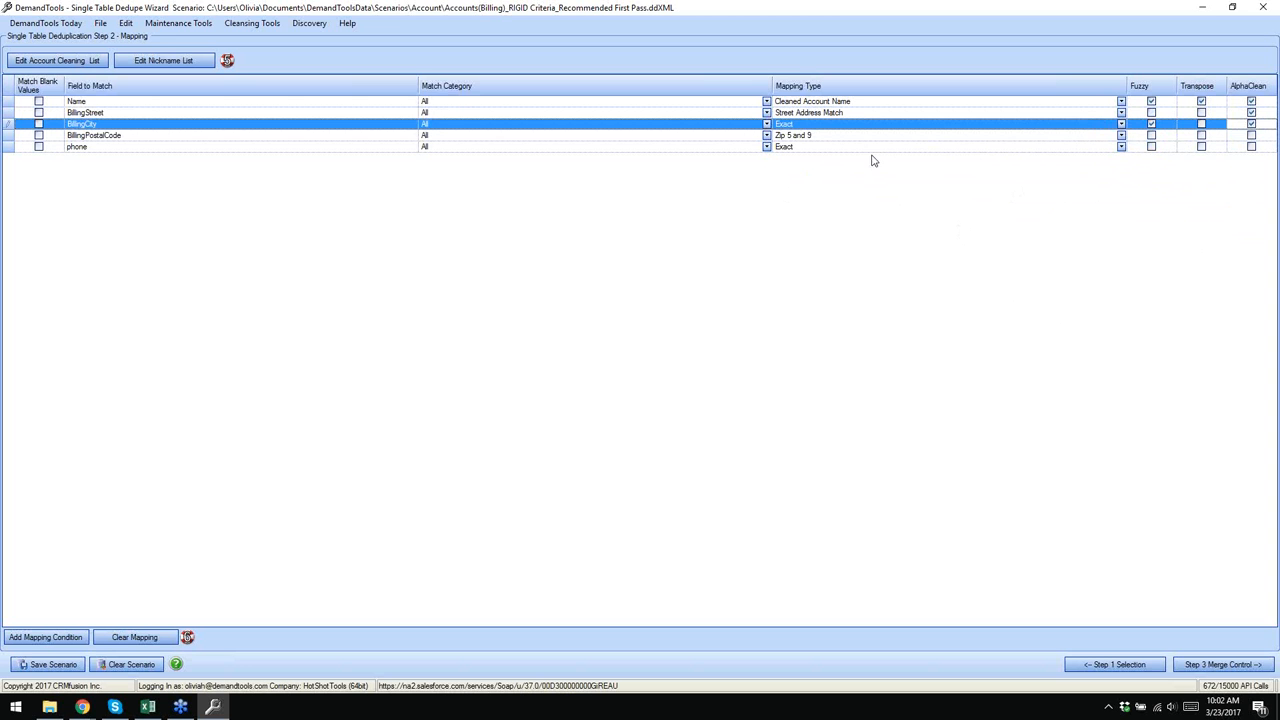
left_click(825, 137)
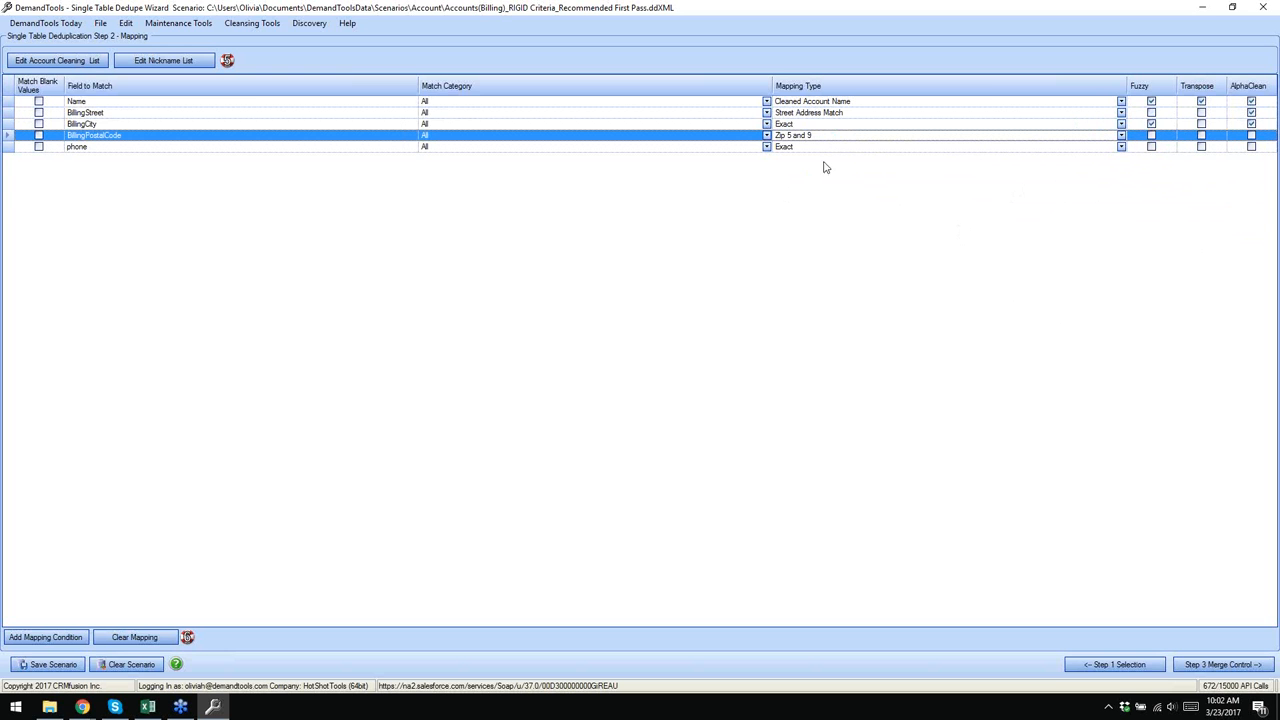
left_click(1112, 664)
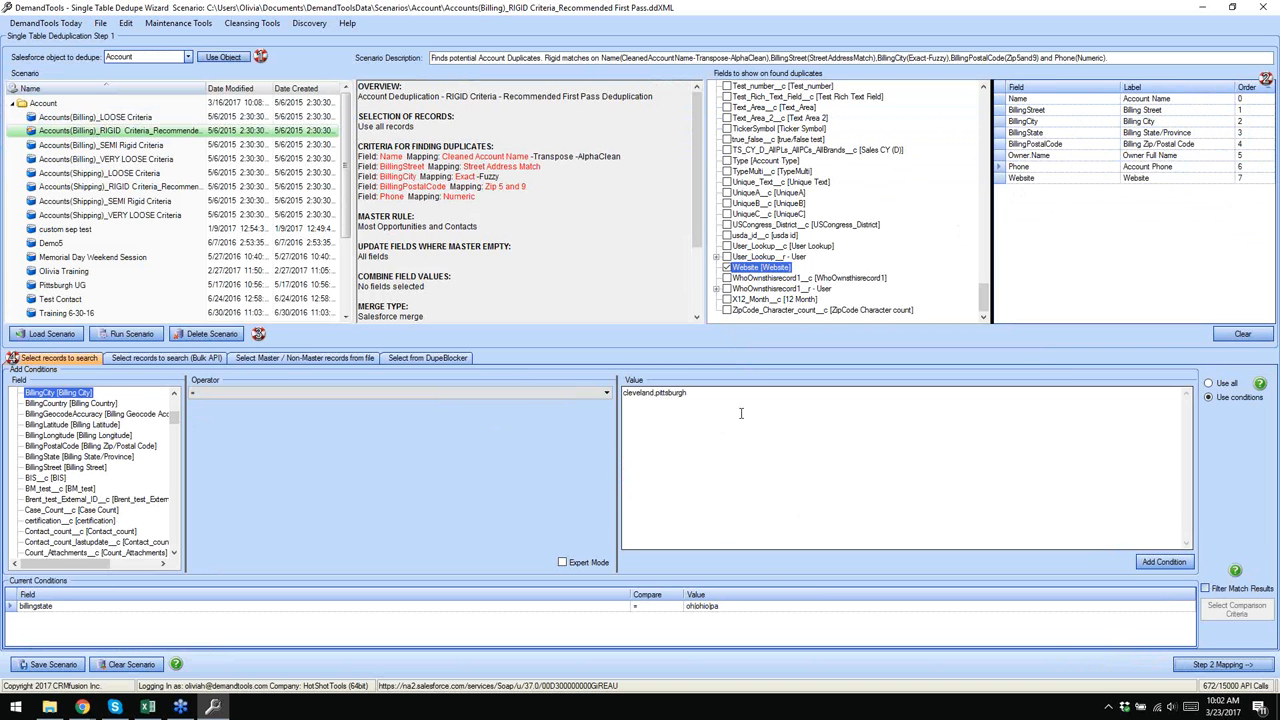
left_click(1216, 663)
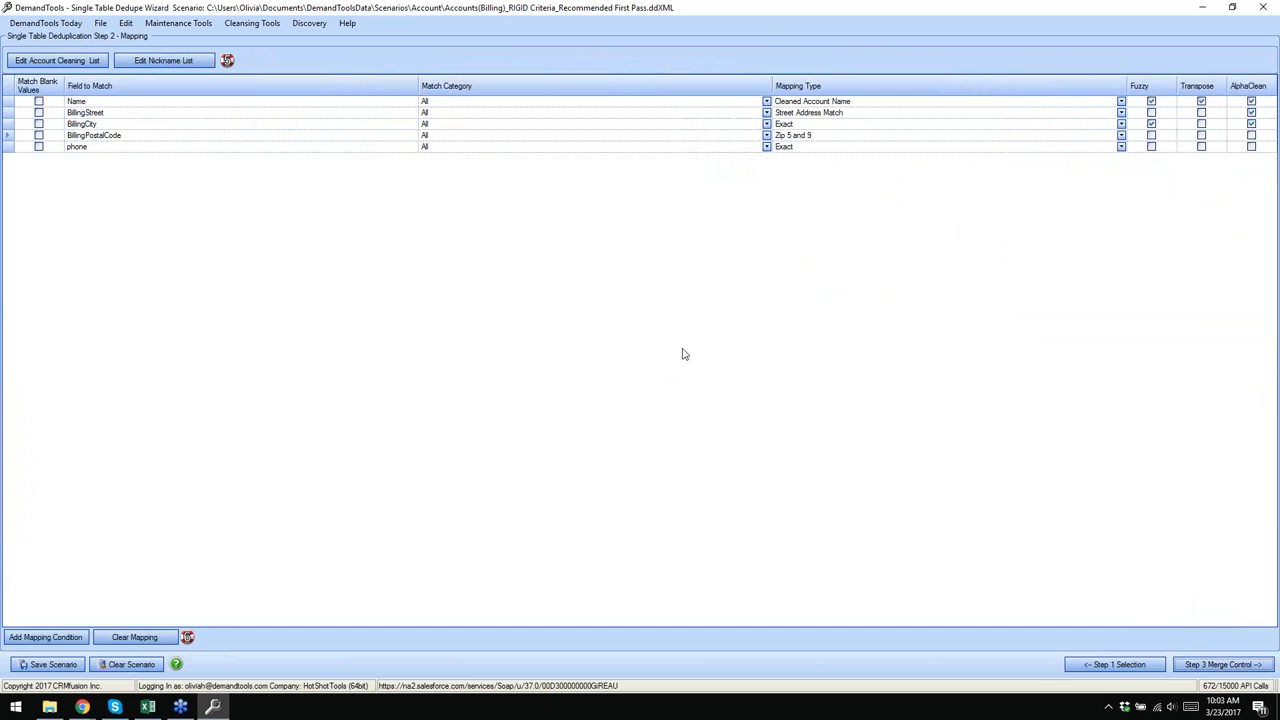
- Set the phone row's Mapping Type to Numeric
left_click(800, 148)
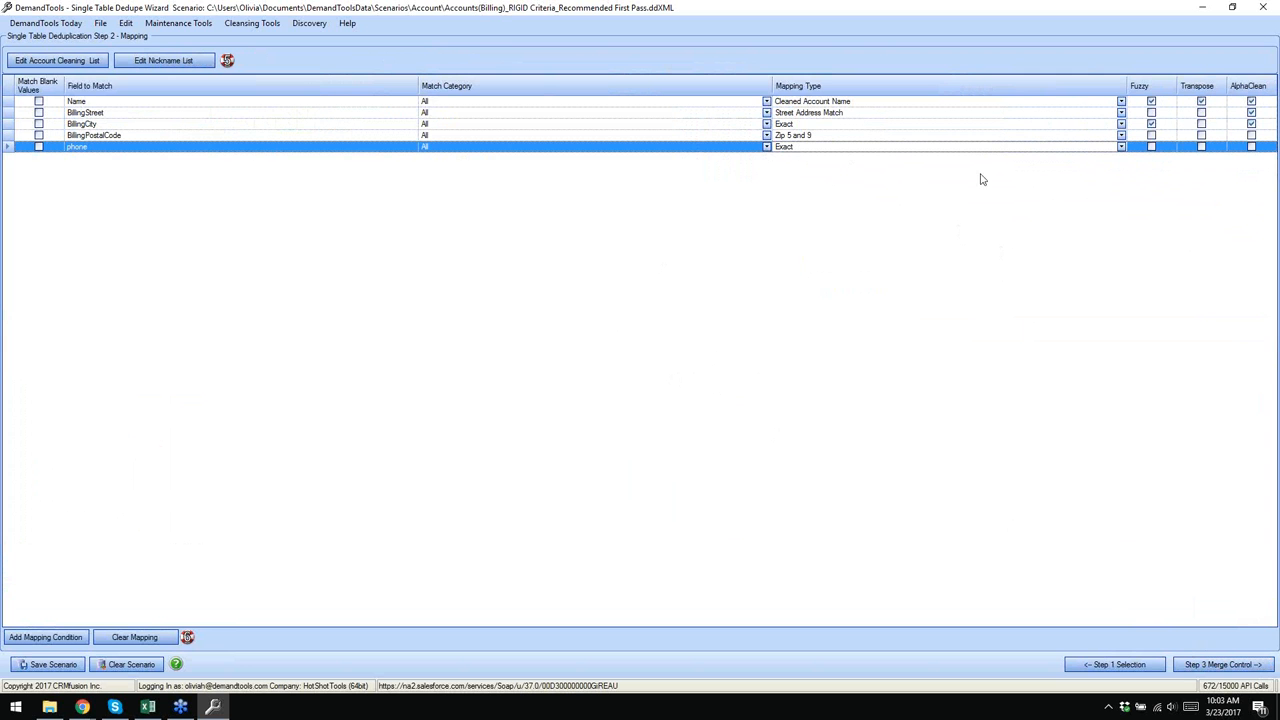
left_click(1121, 148)
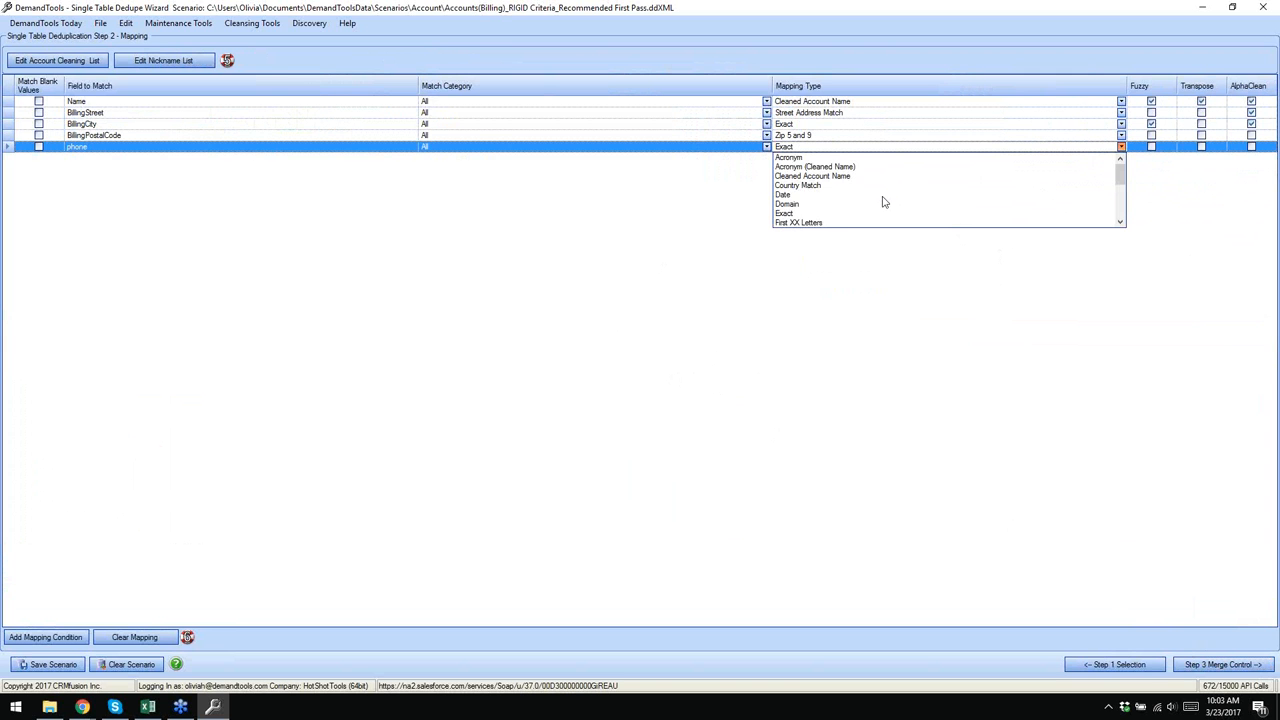
scroll(880, 200, "down", 3)
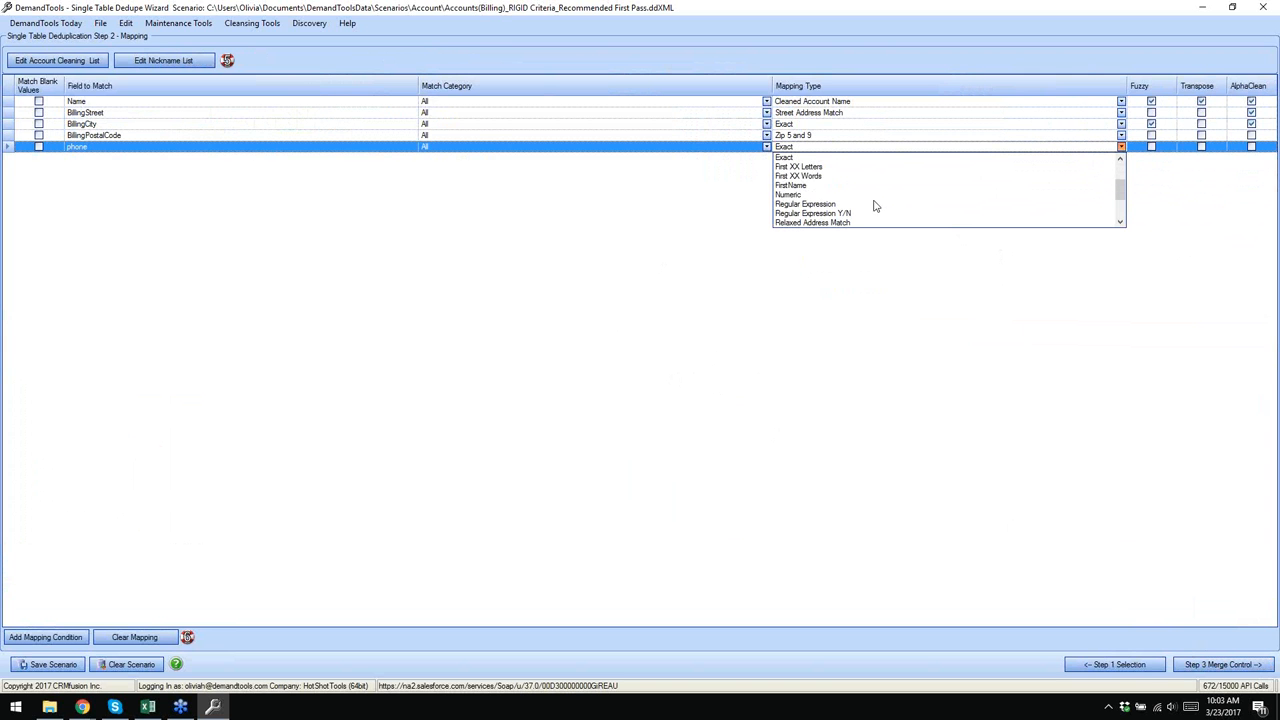
left_click(795, 195)
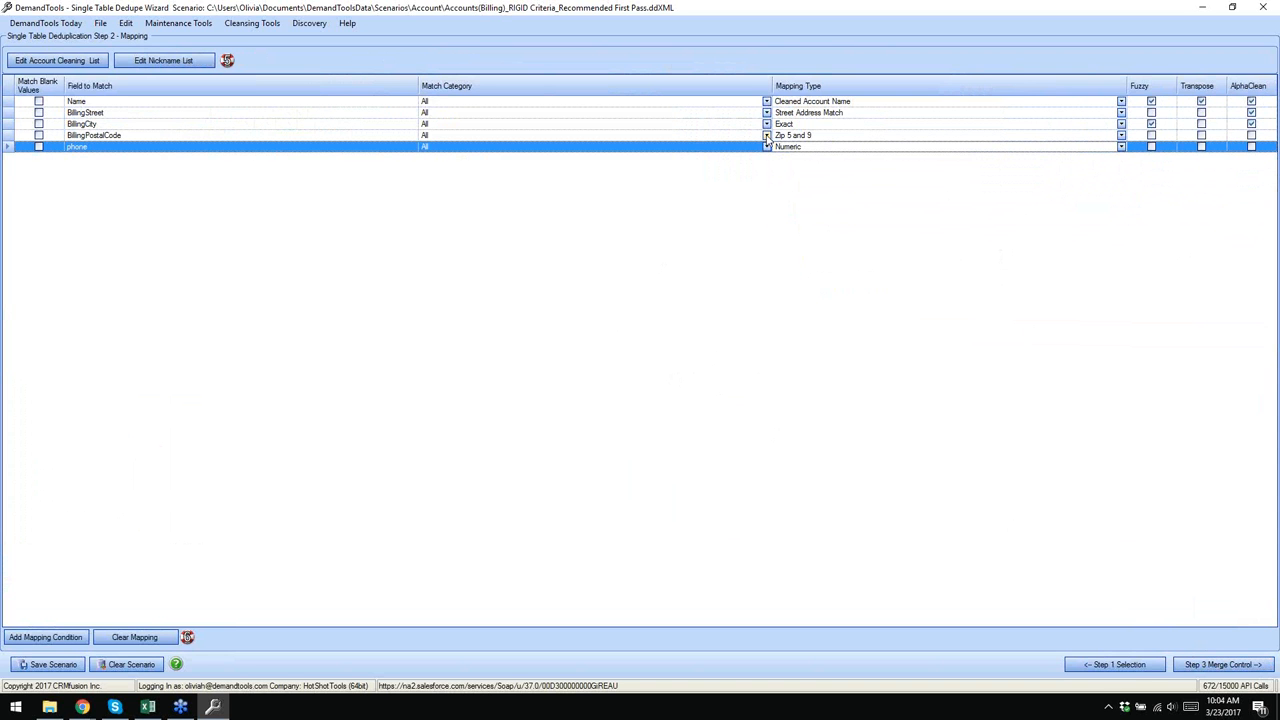
- Tick AlphaClean and Match Blank Values on the phone mapping row
left_click(1251, 147)
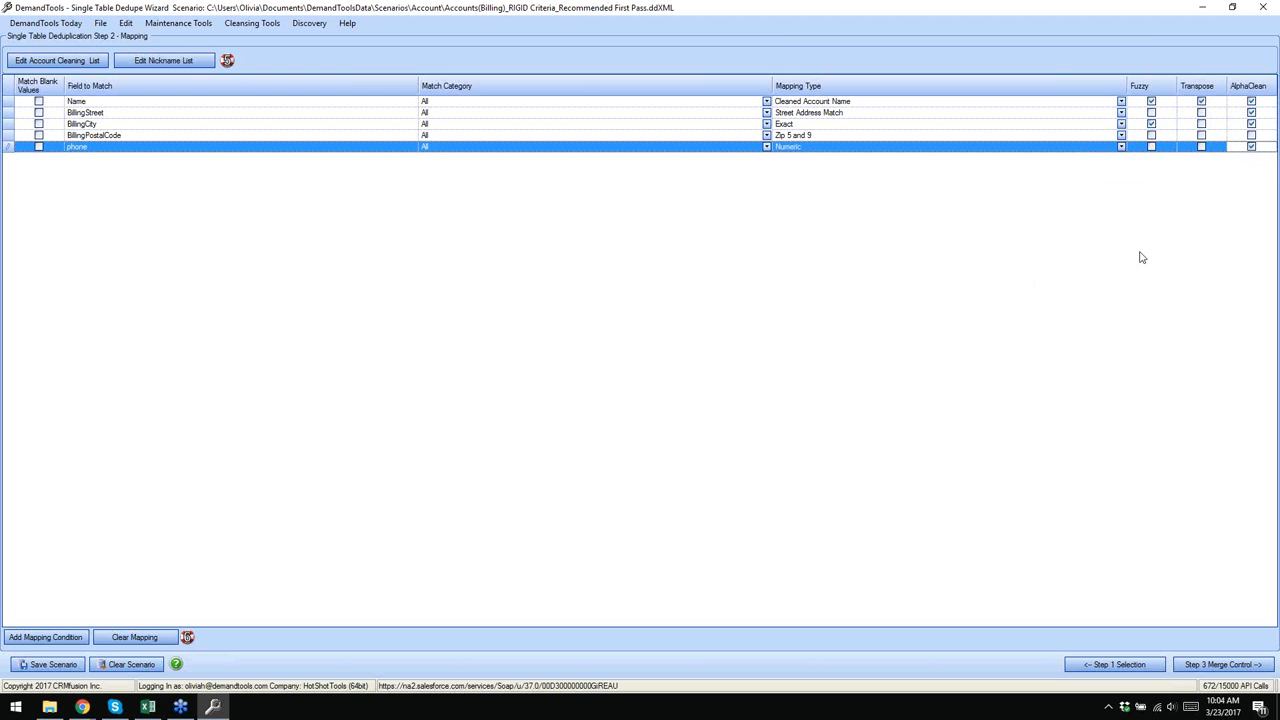
left_click(39, 147)
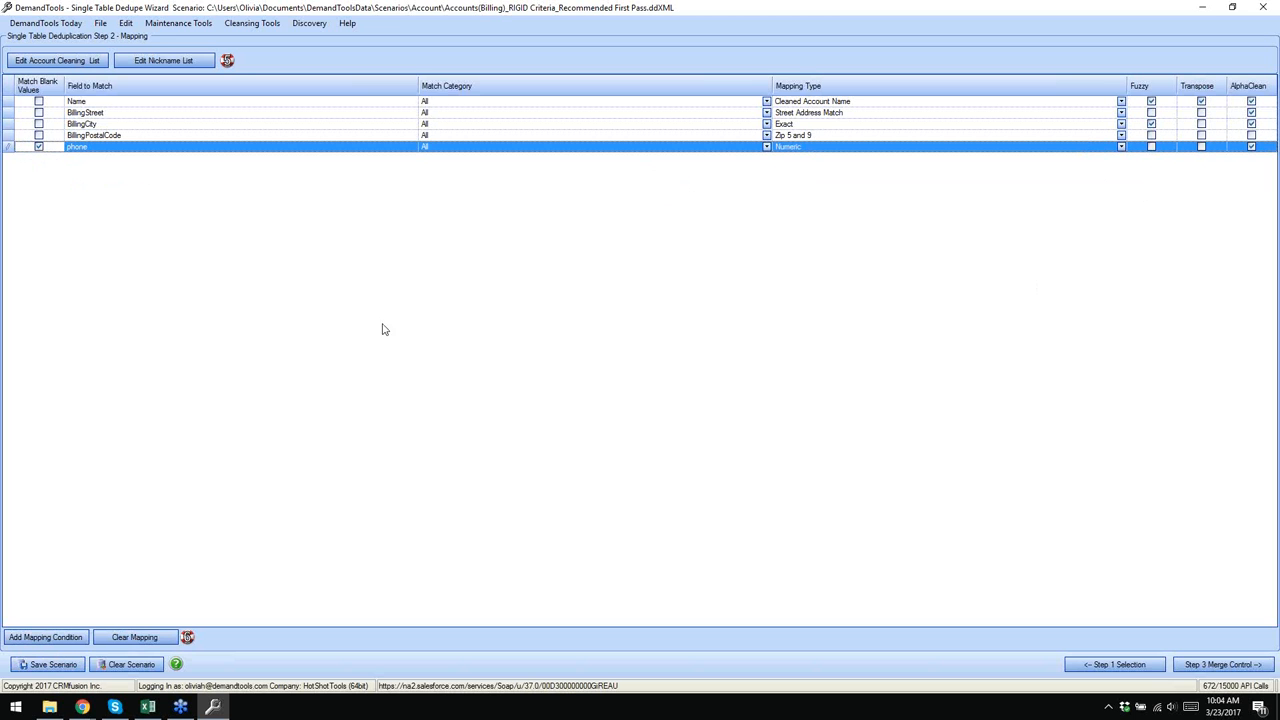
left_click(5, 149)
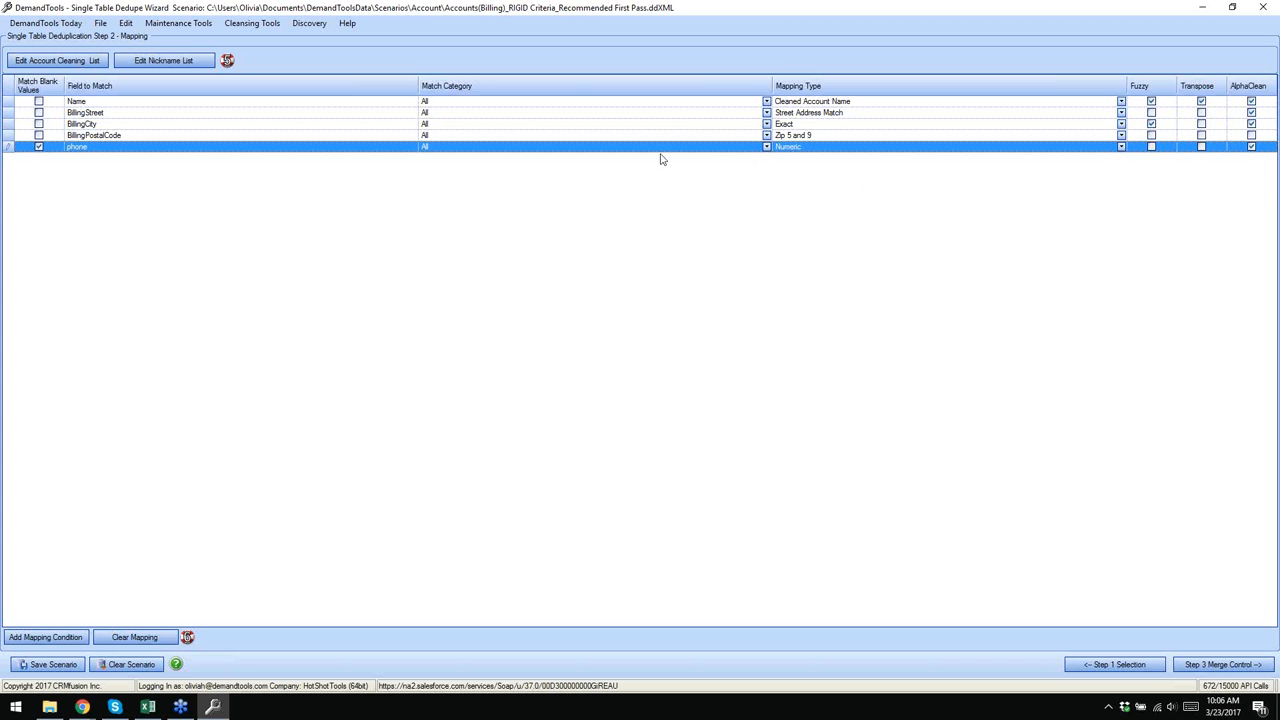
- Close the two extra Login | Salesforce windows
left_click(421, 27)
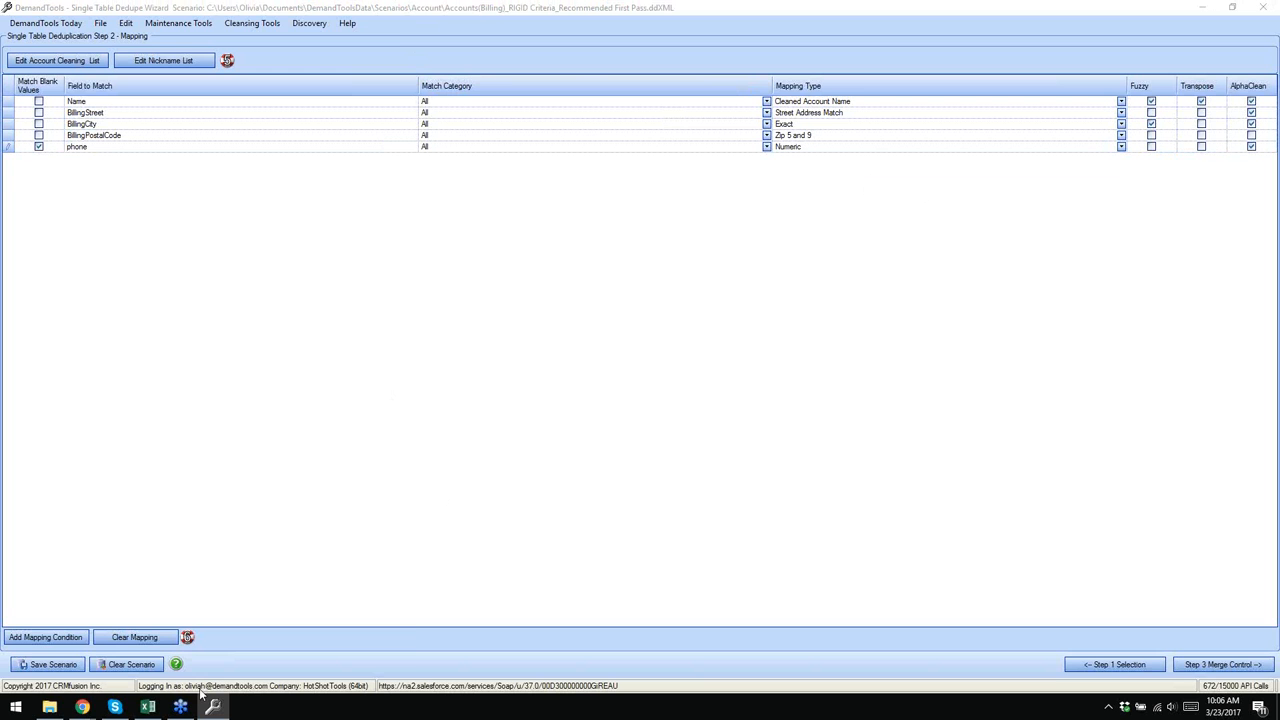
mouse_move(85, 710)
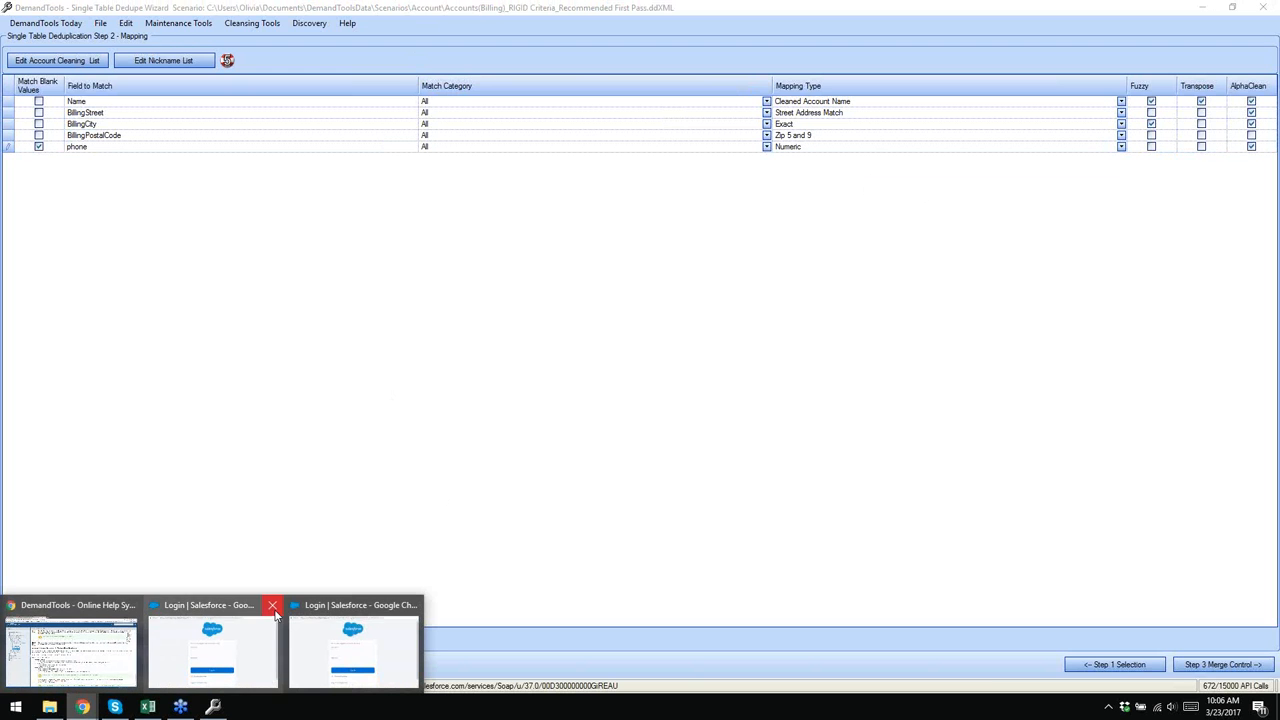
left_click(272, 605)
left_click(272, 605)
- Read the DeDupe Best Practices help page and return to the DemandTools dedupe wizard
left_click(130, 627)
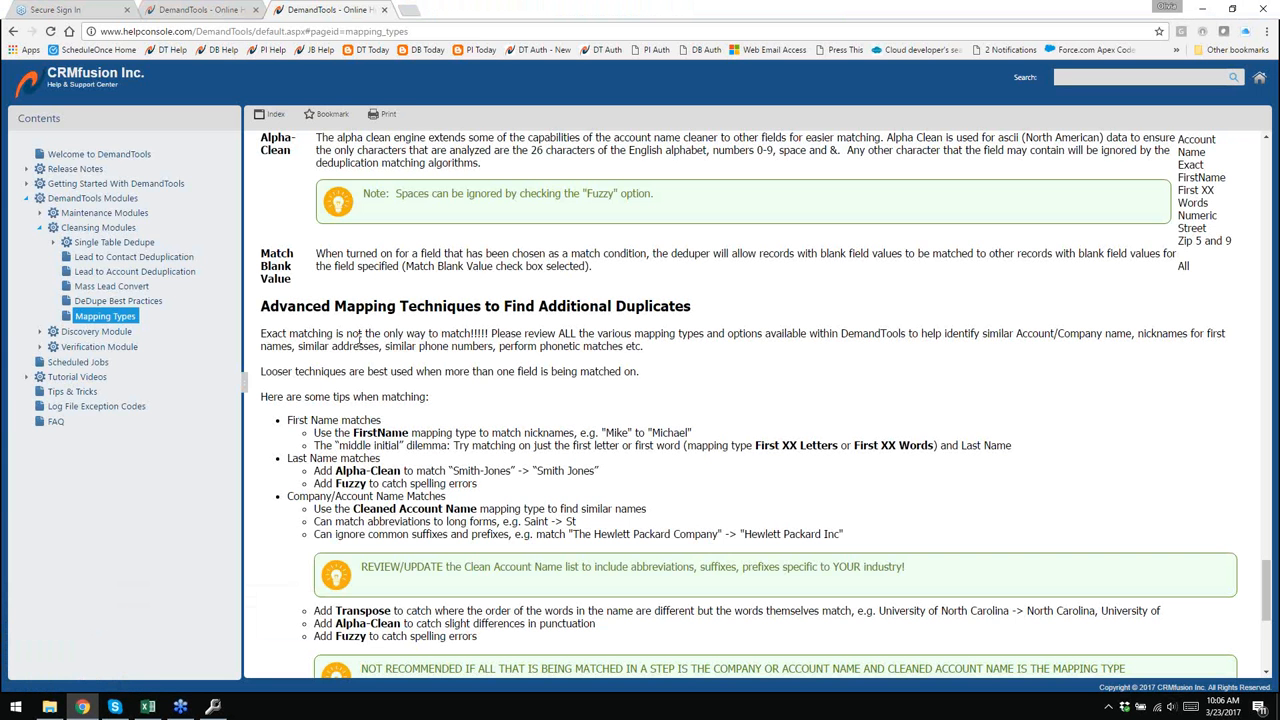
scroll(400, 360, "up", 2)
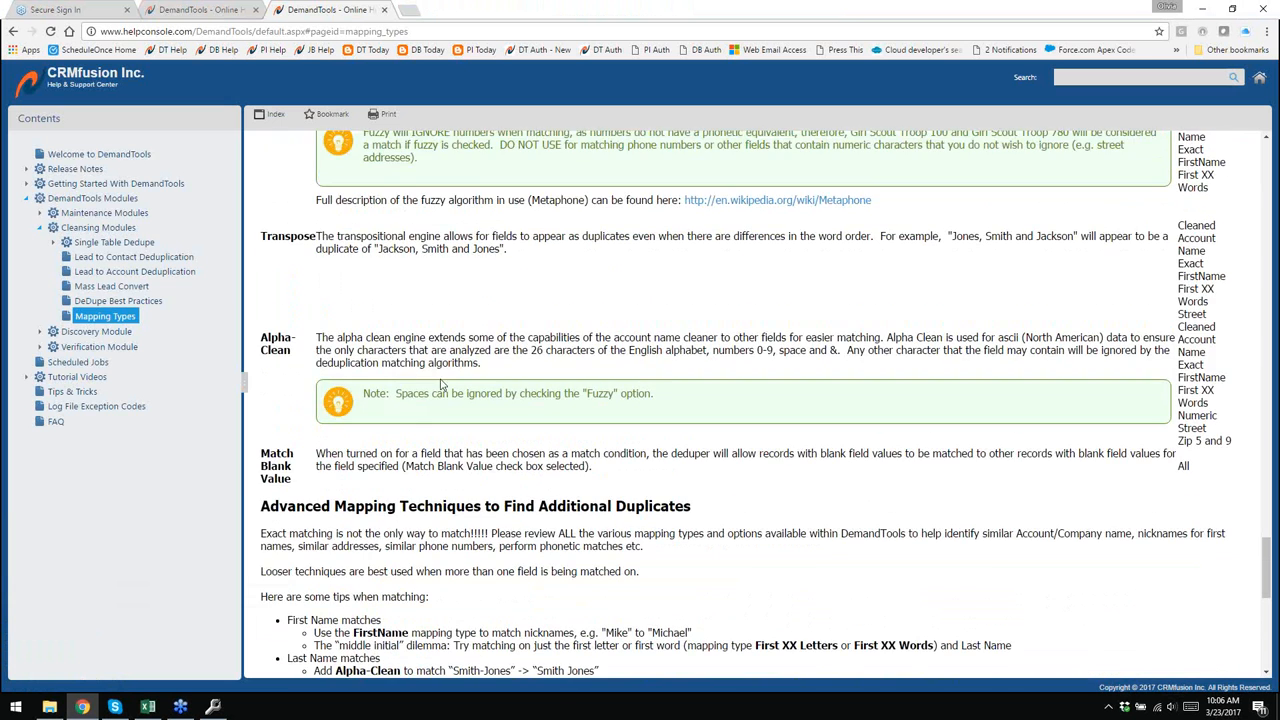
left_click(100, 303)
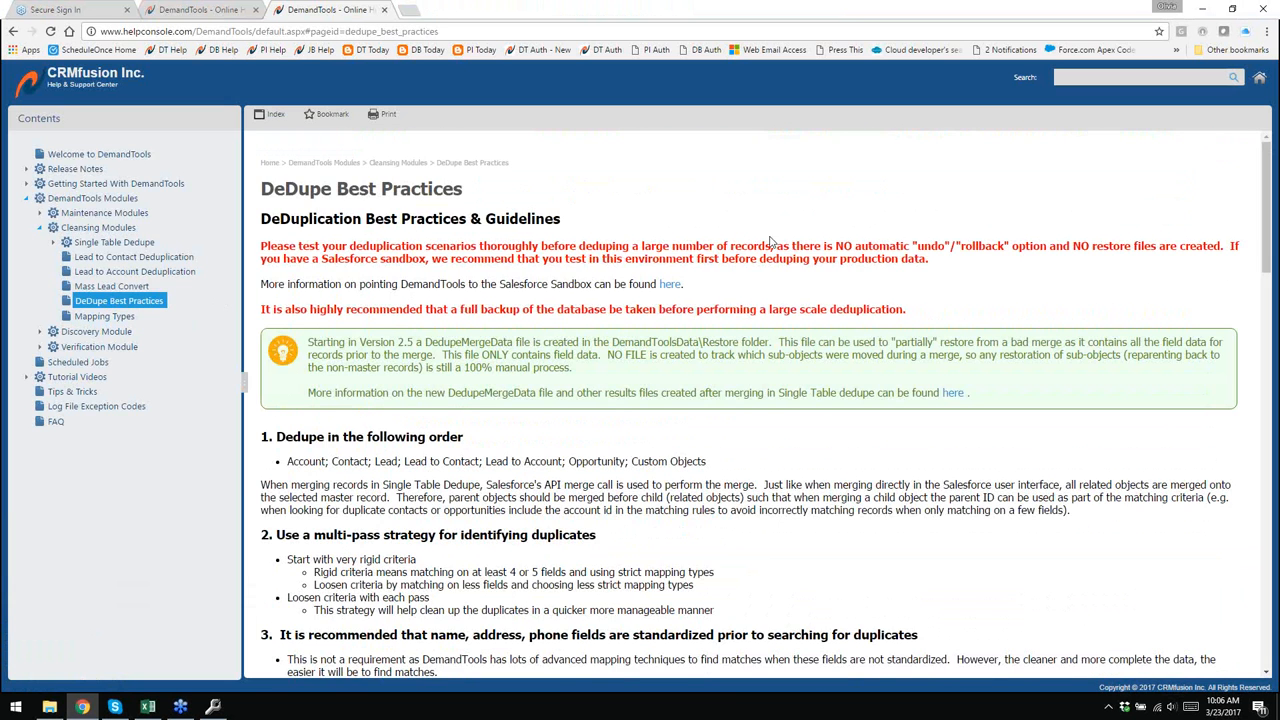
scroll(723, 288, "down", 2)
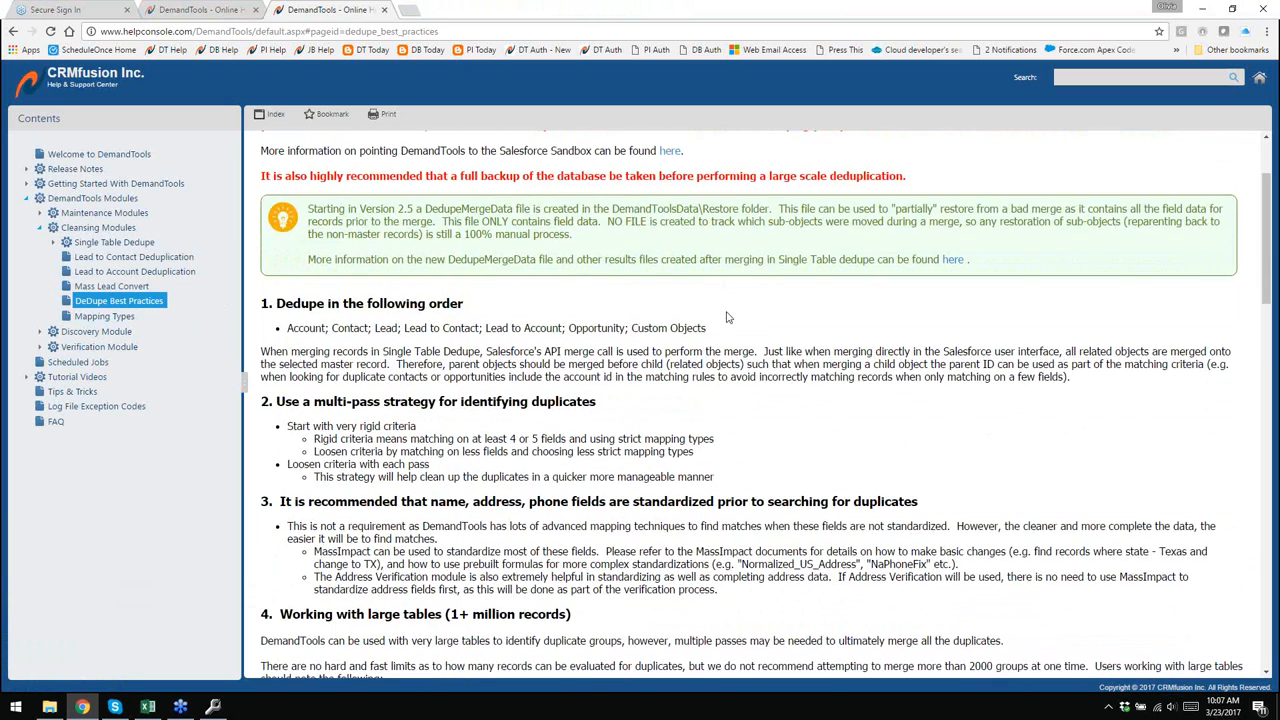
scroll(610, 333, "down", 1)
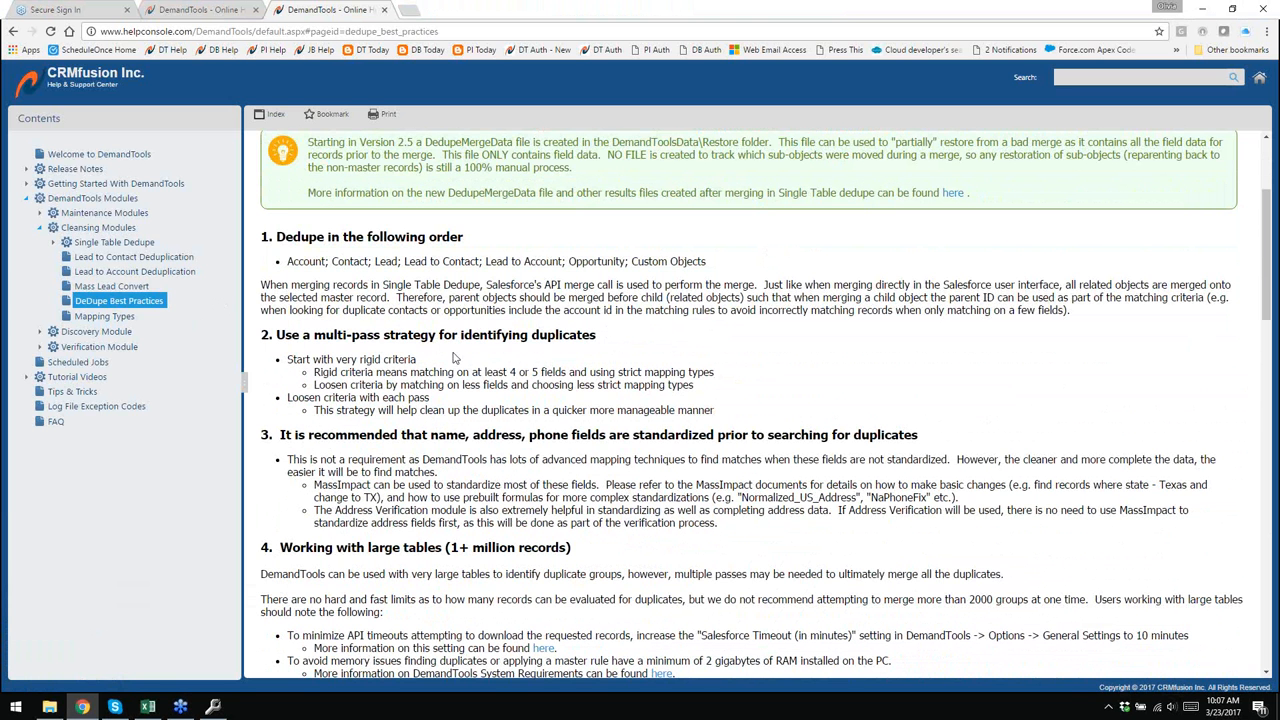
scroll(463, 348, "down", 2)
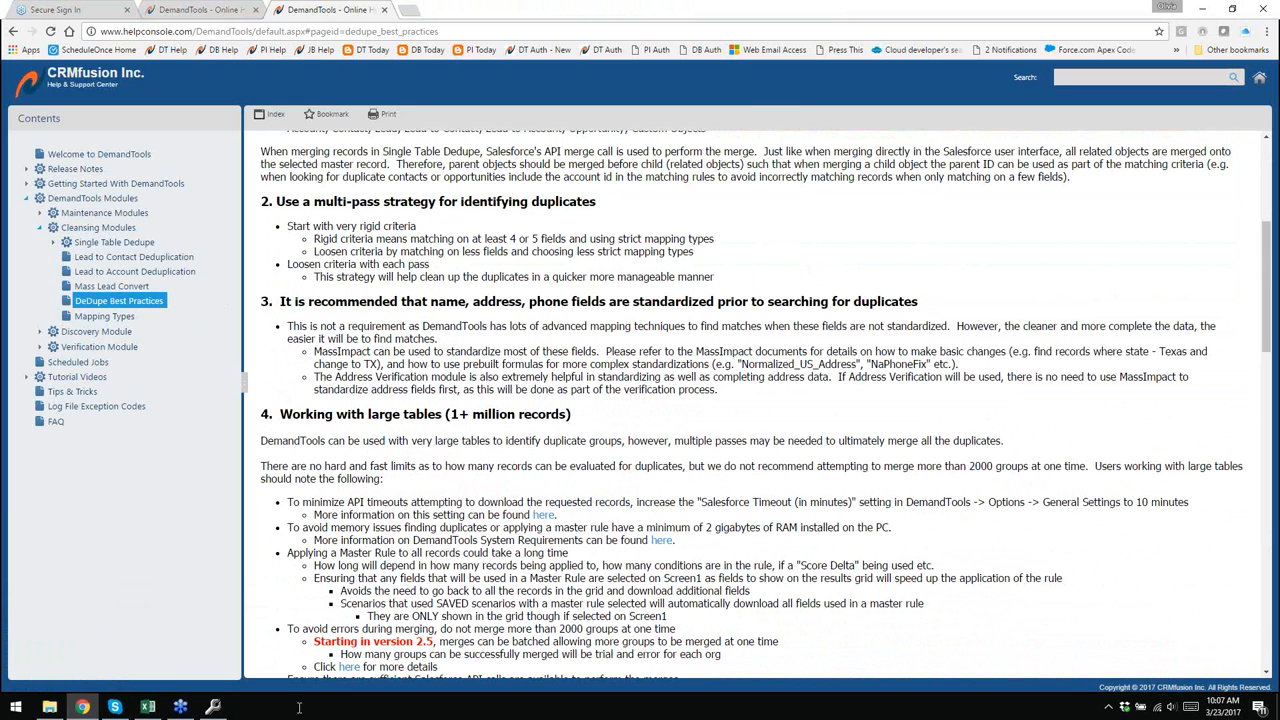
left_click(212, 707)
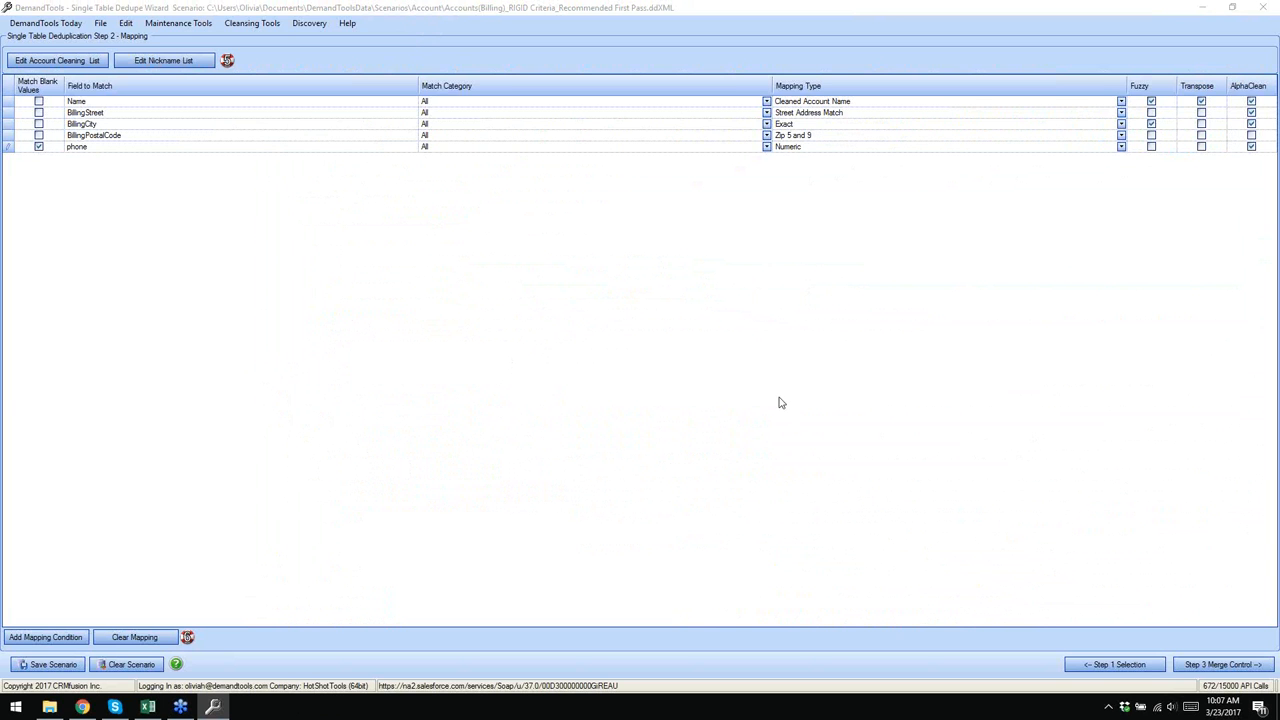
- Advance to Step 3 Merge Control, loading 611 account records in 262 duplicate groups
left_click(1220, 666)
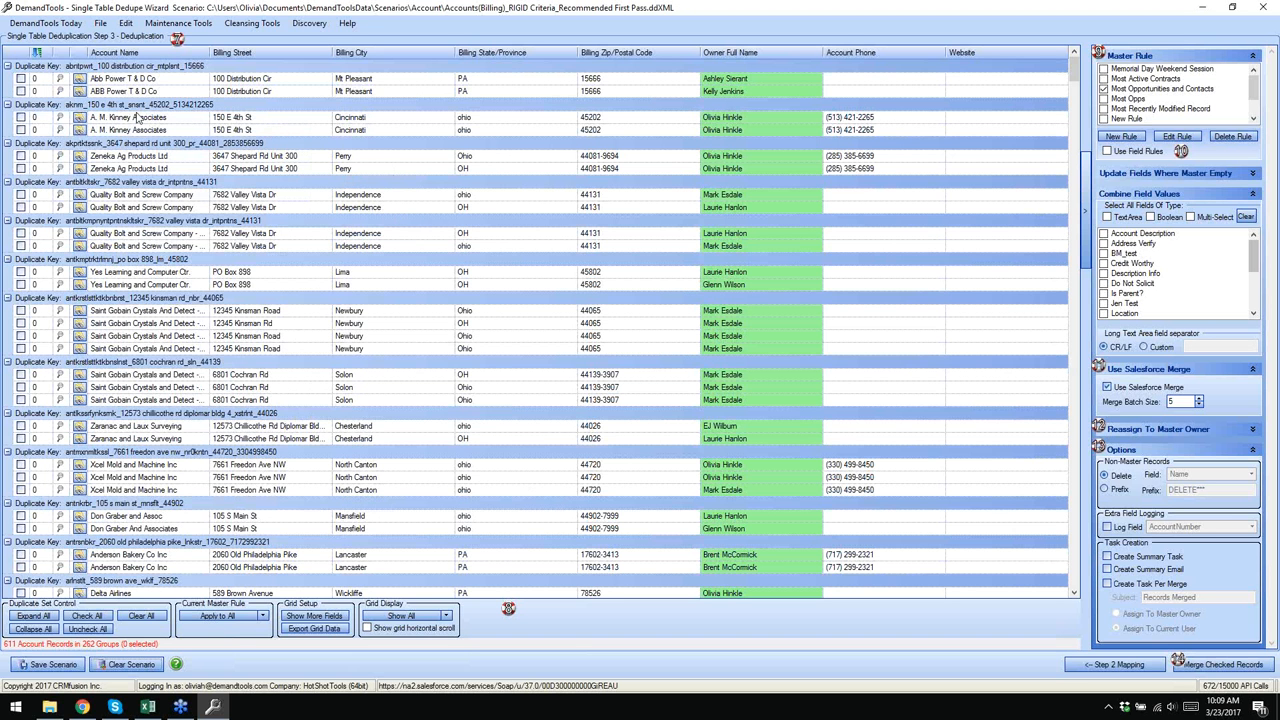
left_click(161, 80)
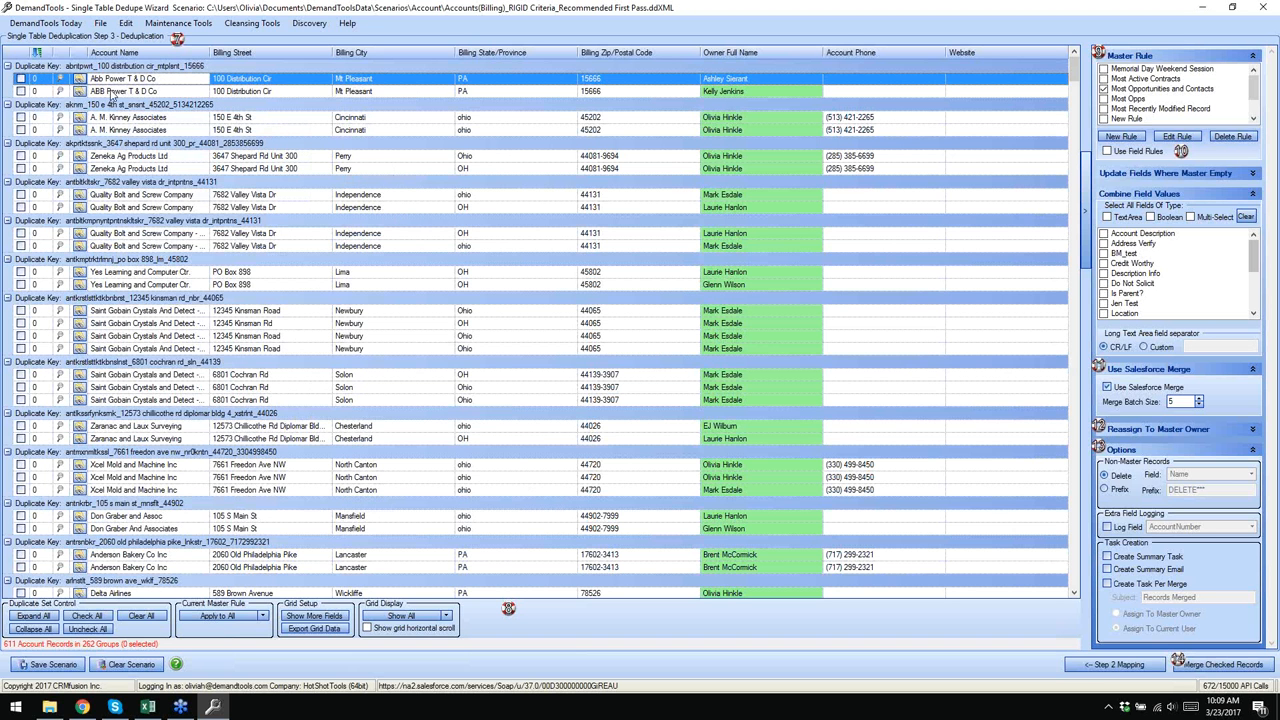
left_click(111, 90)
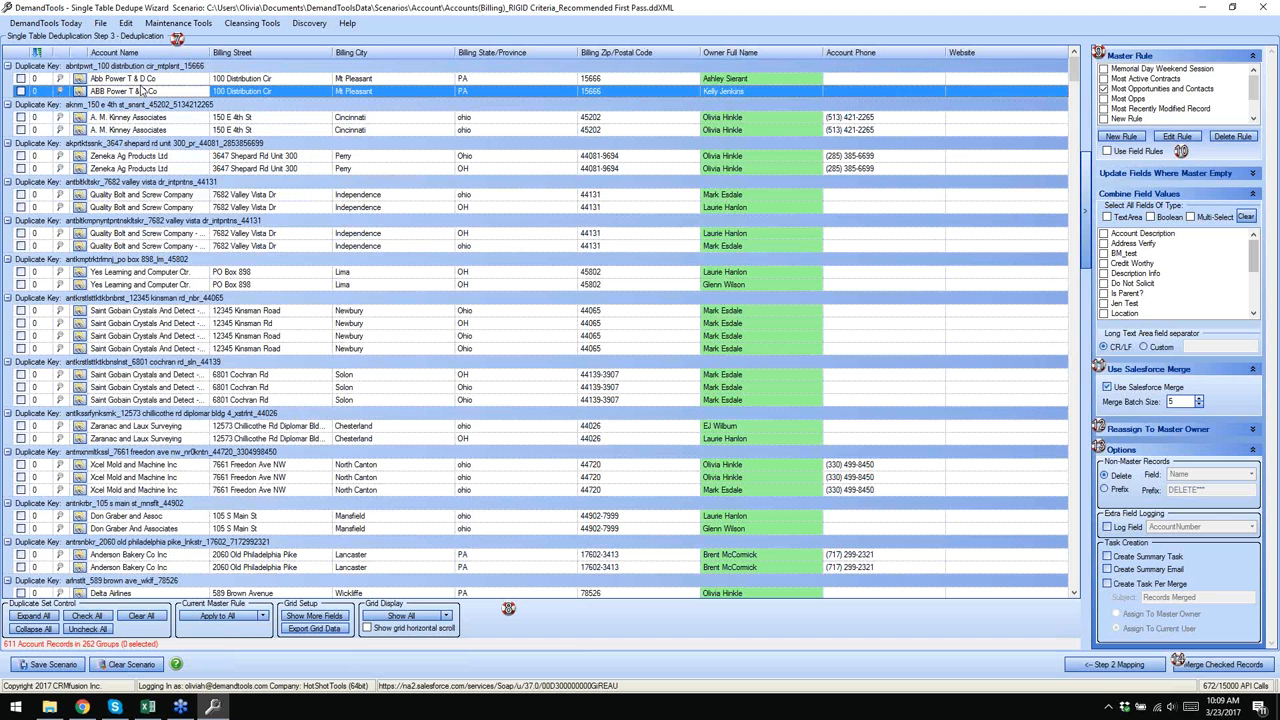
left_click(848, 80)
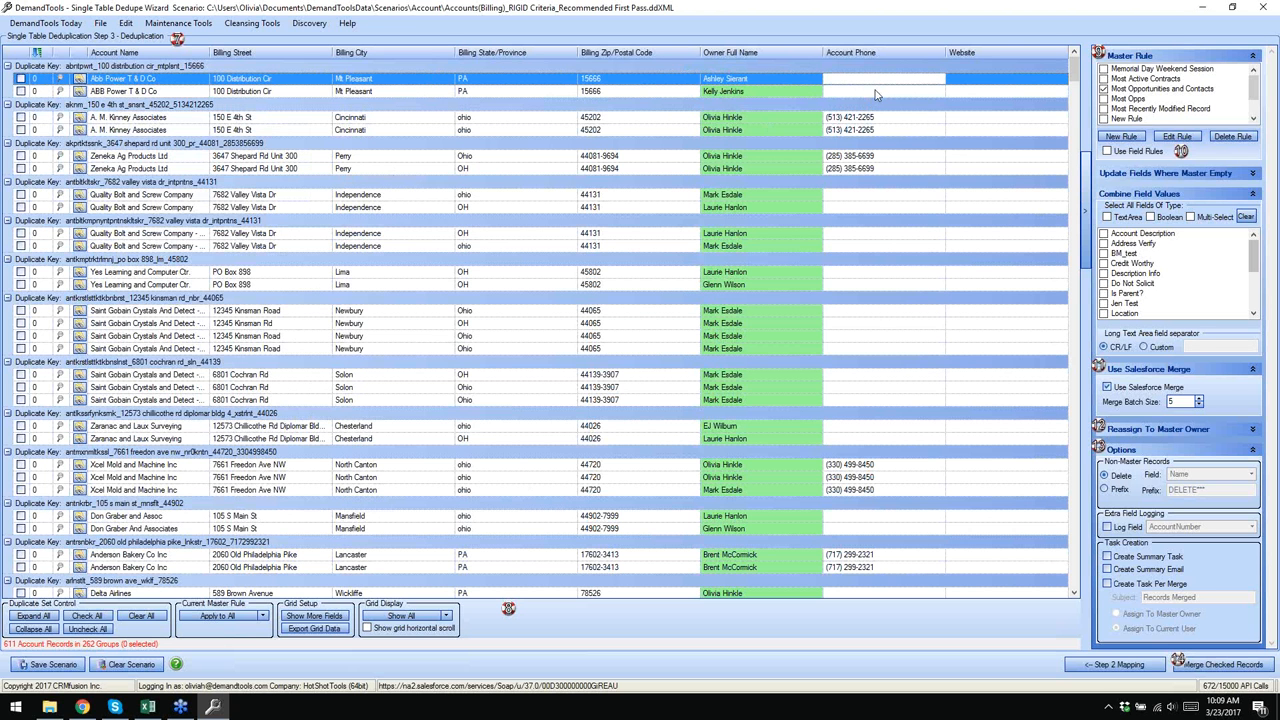
left_click(875, 92)
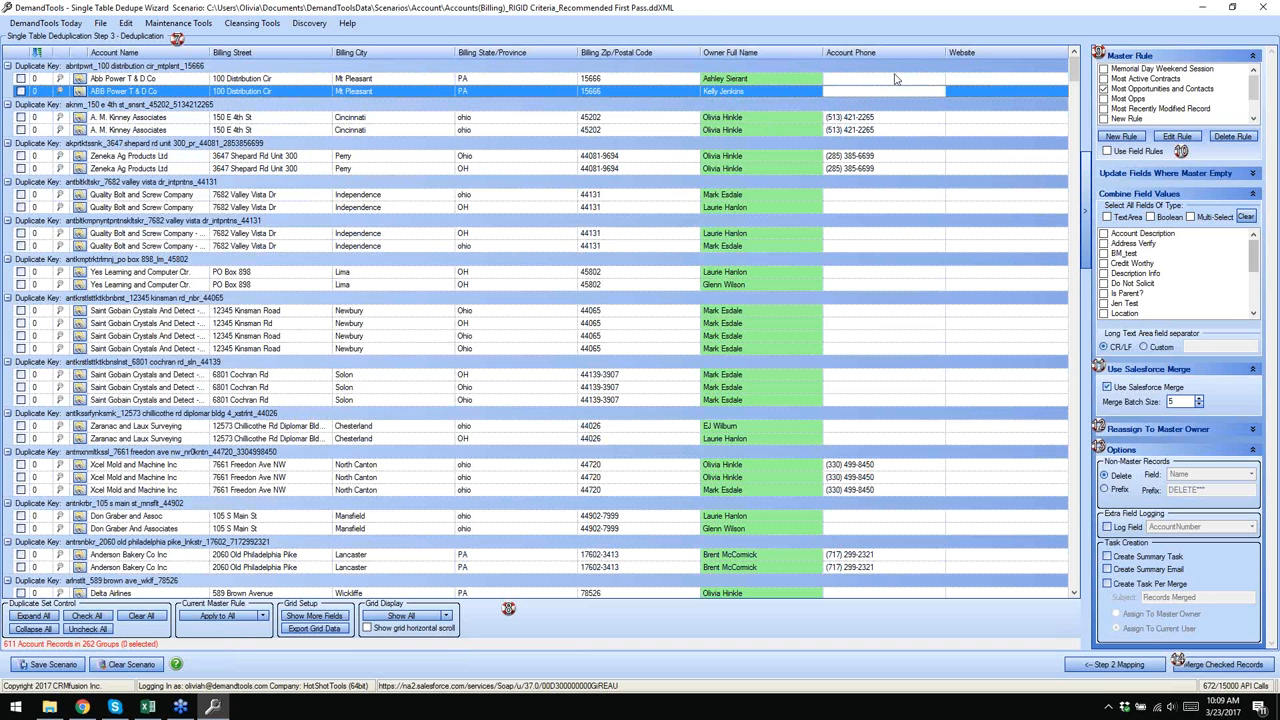
left_click(879, 118)
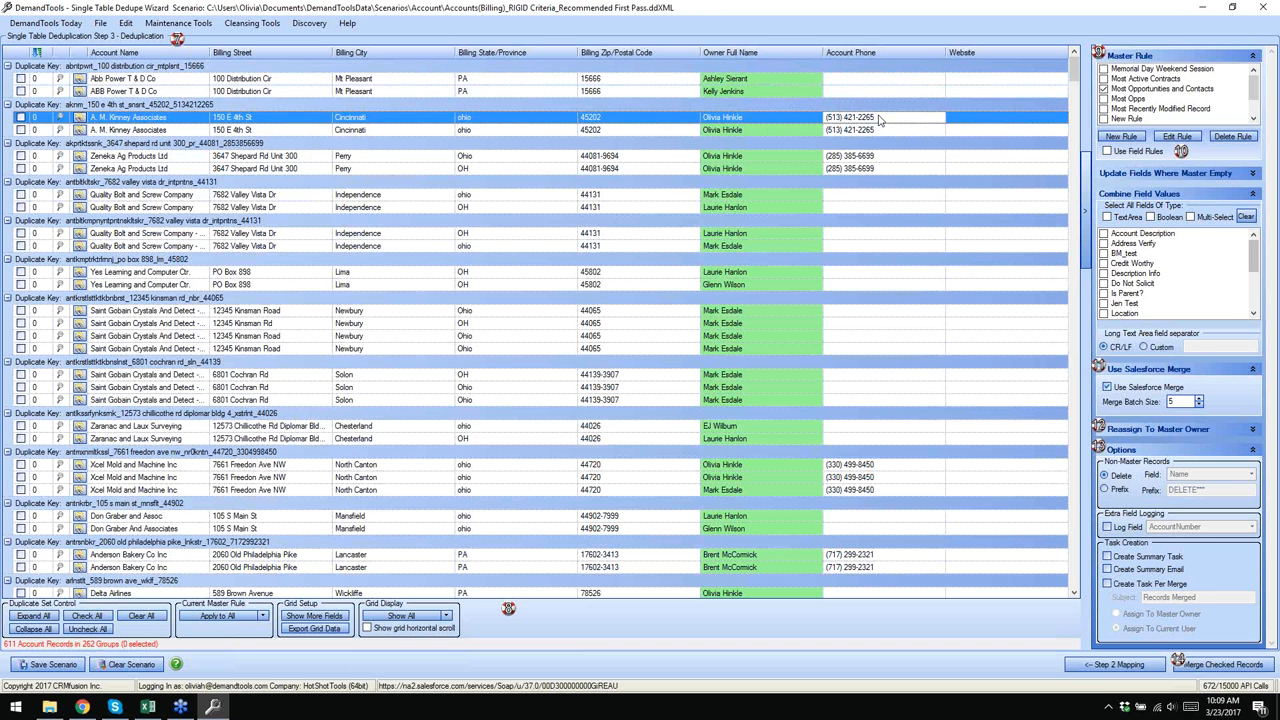
left_click(866, 194)
left_click(866, 207)
left_click(861, 235)
left_click(860, 247)
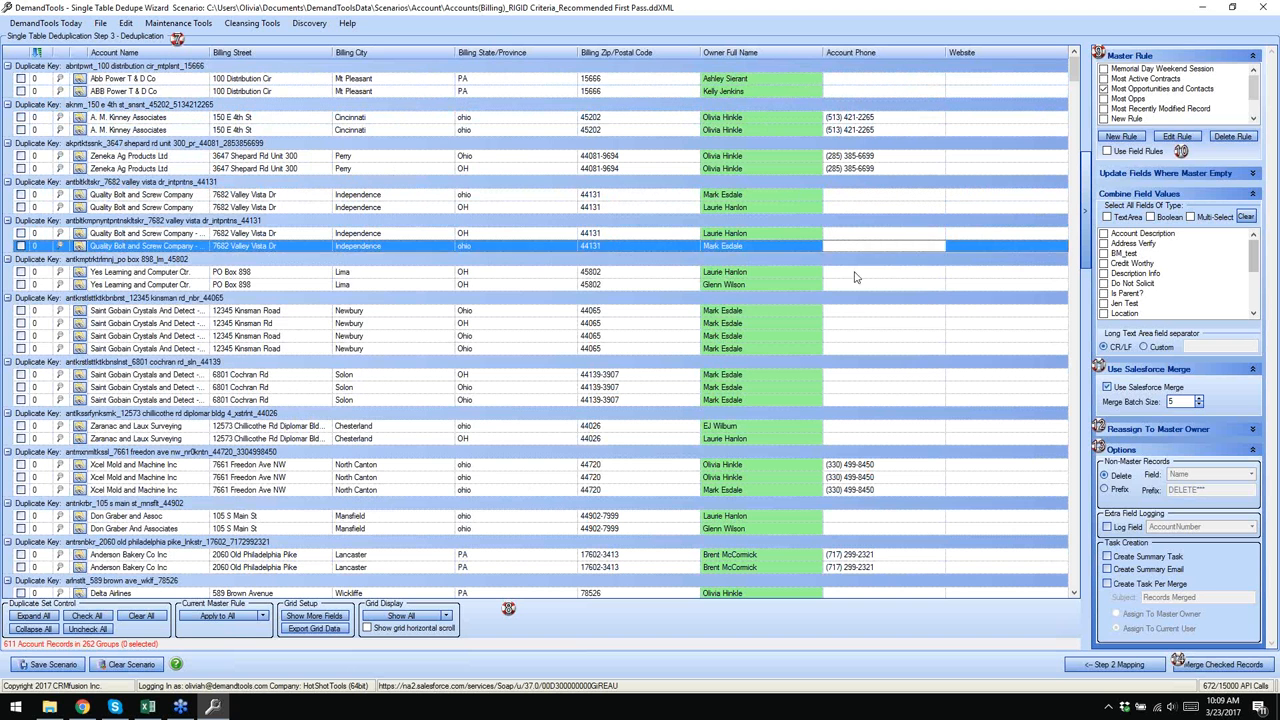
left_click(856, 273)
left_click(858, 297)
left_click(857, 324)
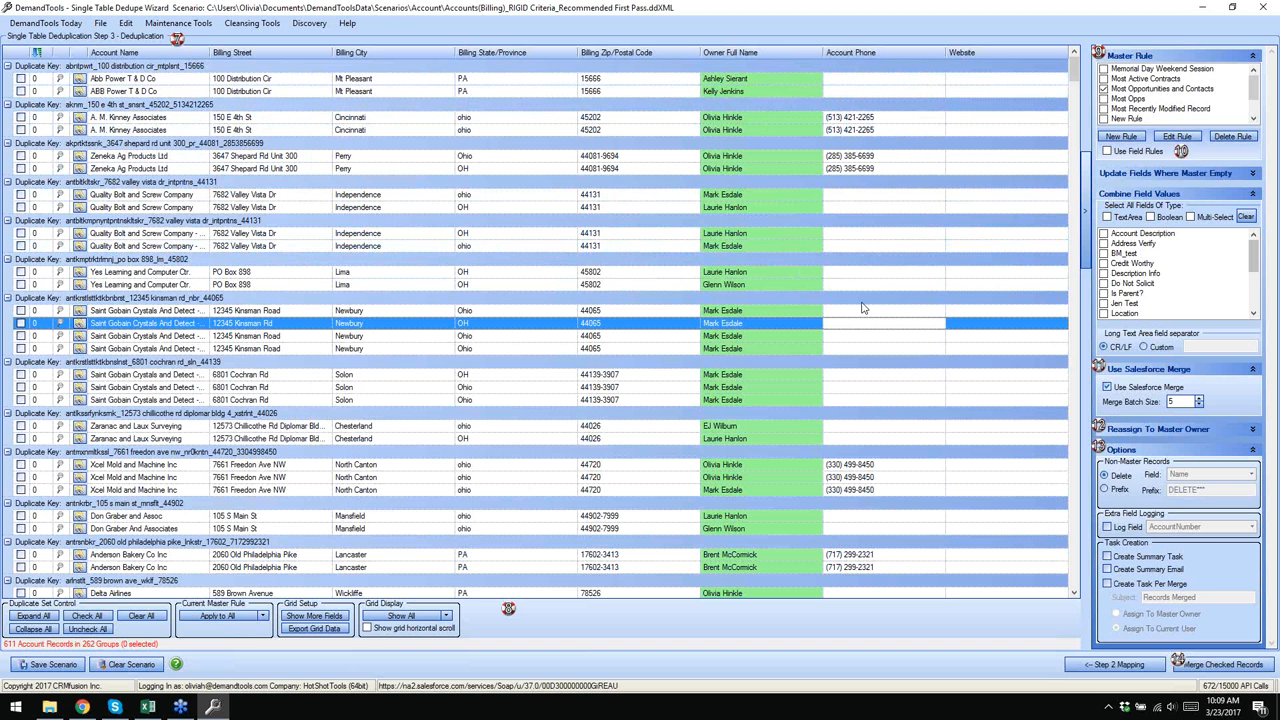
scroll(903, 401, "down", 1)
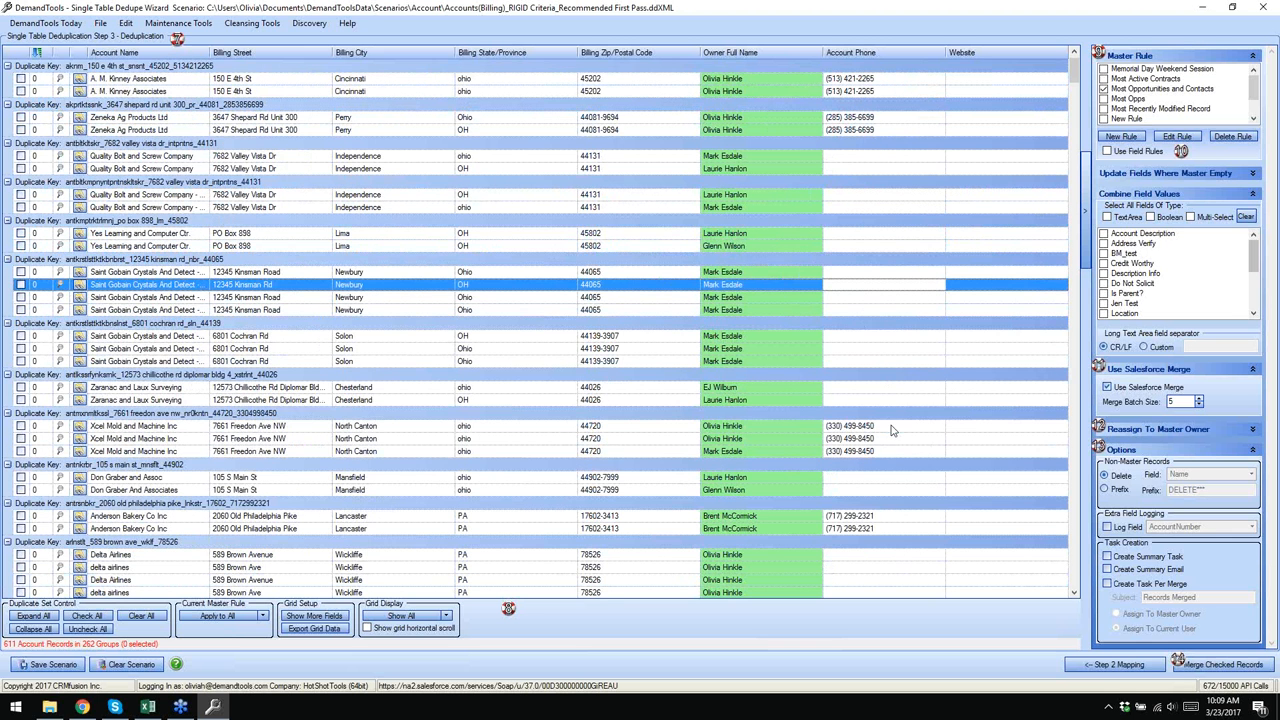
scroll(893, 430, "down", 3)
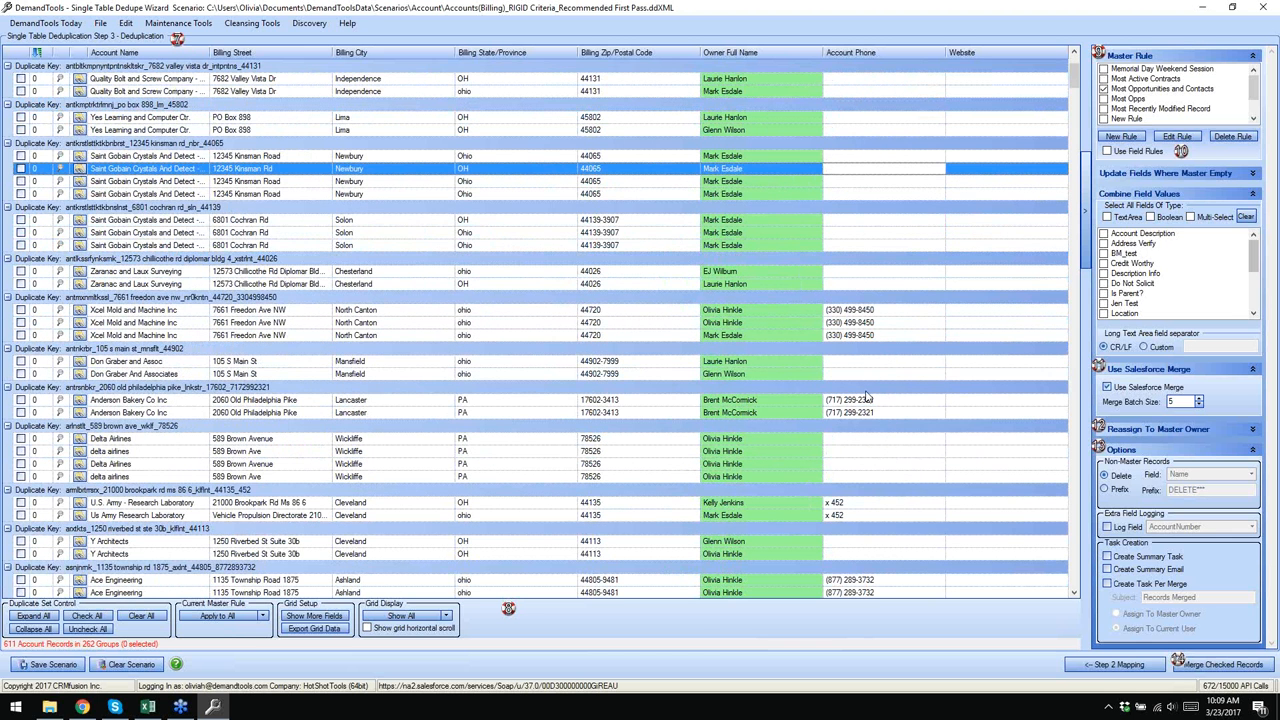
scroll(866, 398, "down", 3)
scroll(866, 390, "up", 7)
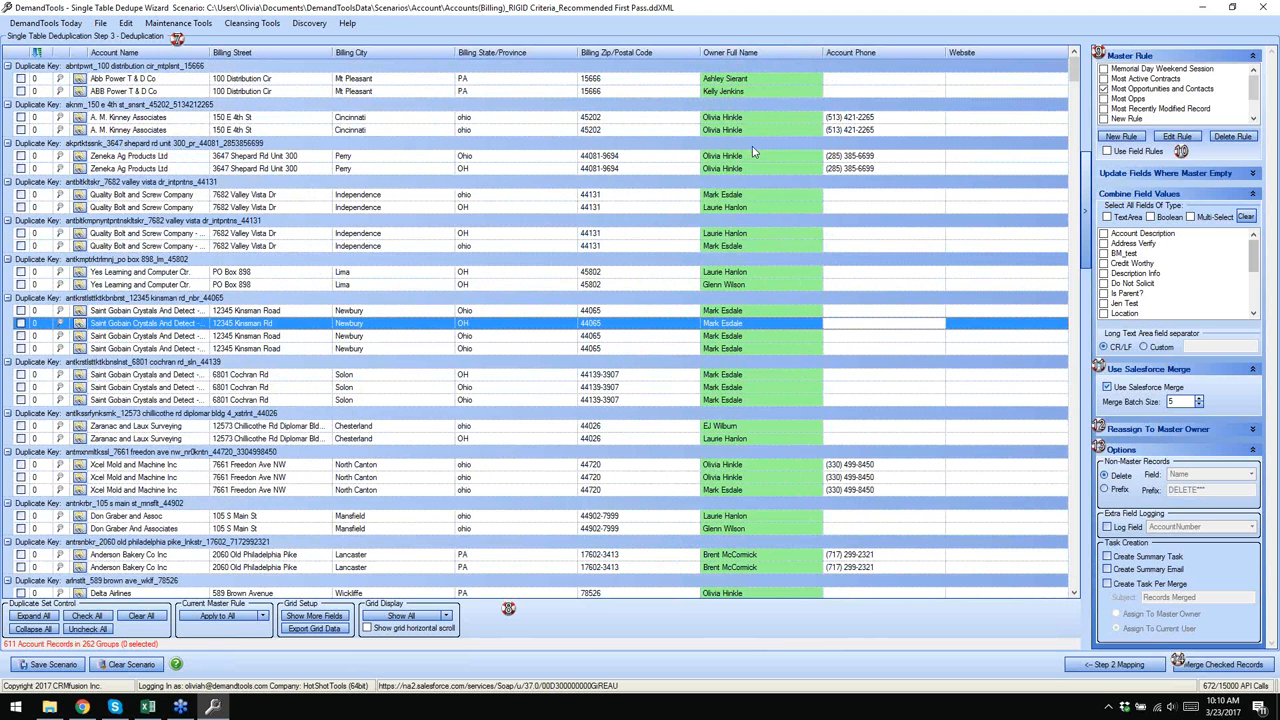
left_click_drag(1073, 80, 1061, 252)
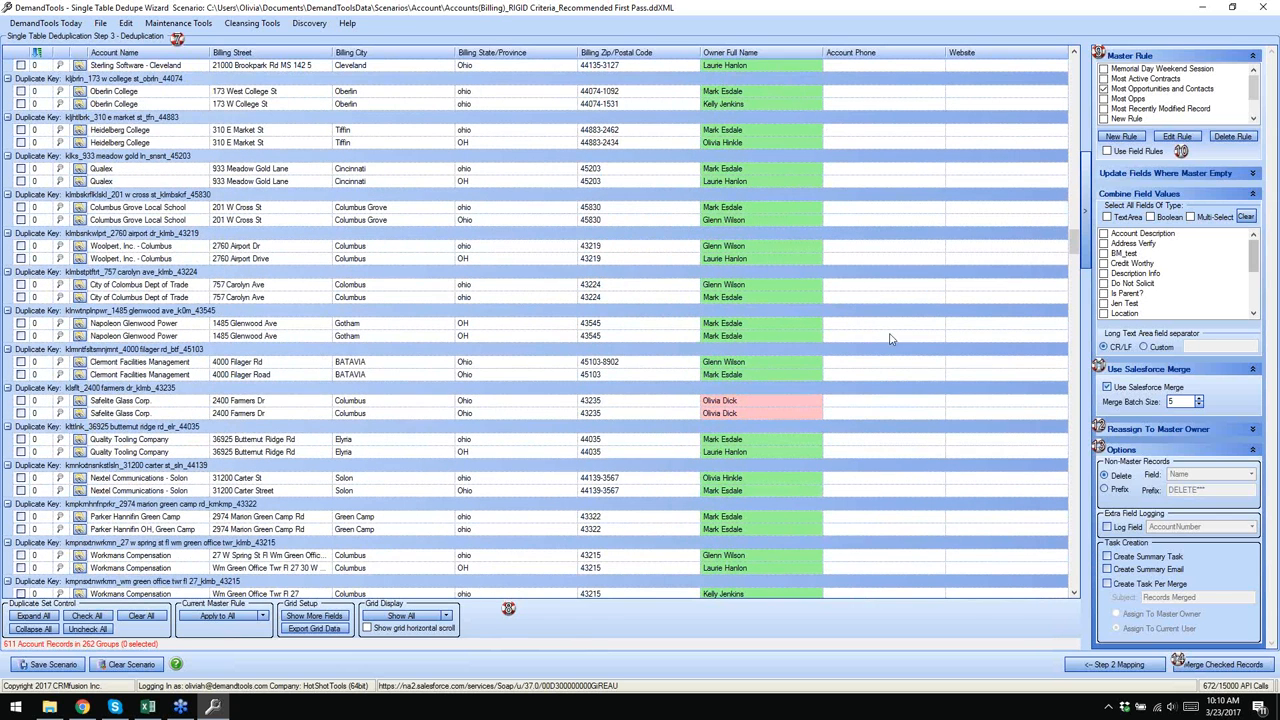
left_click(757, 401)
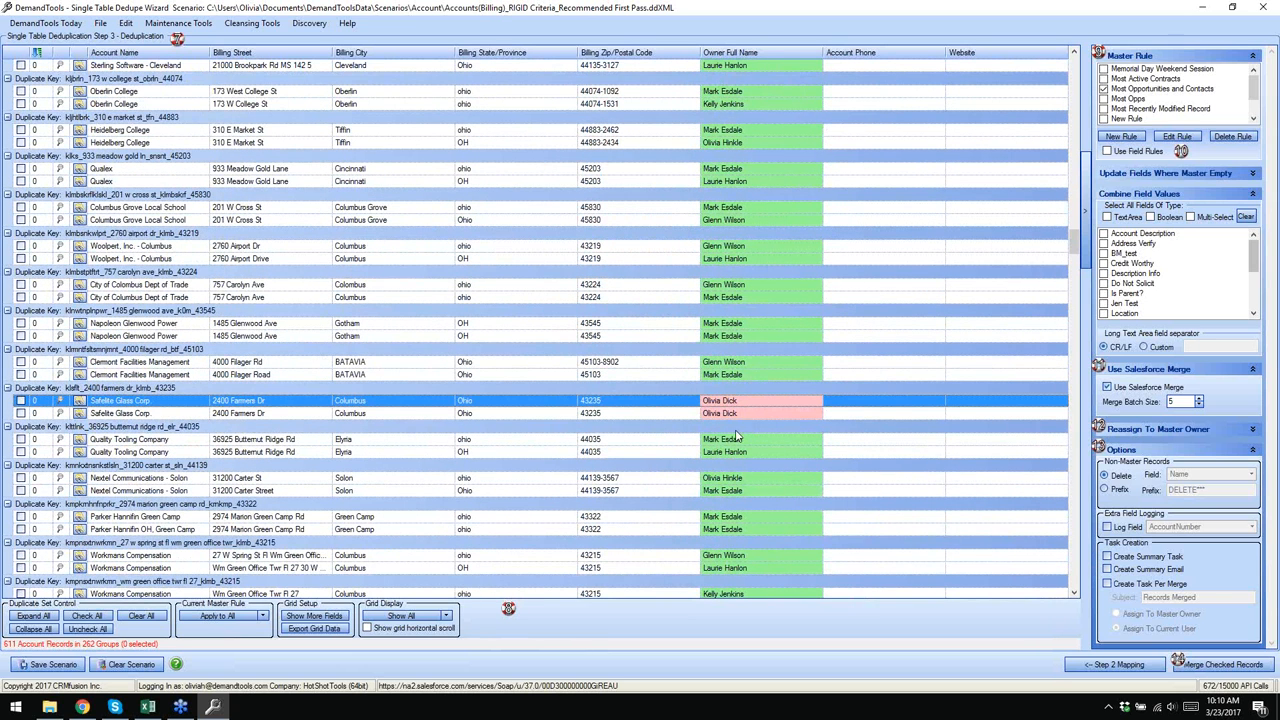
left_click(788, 415)
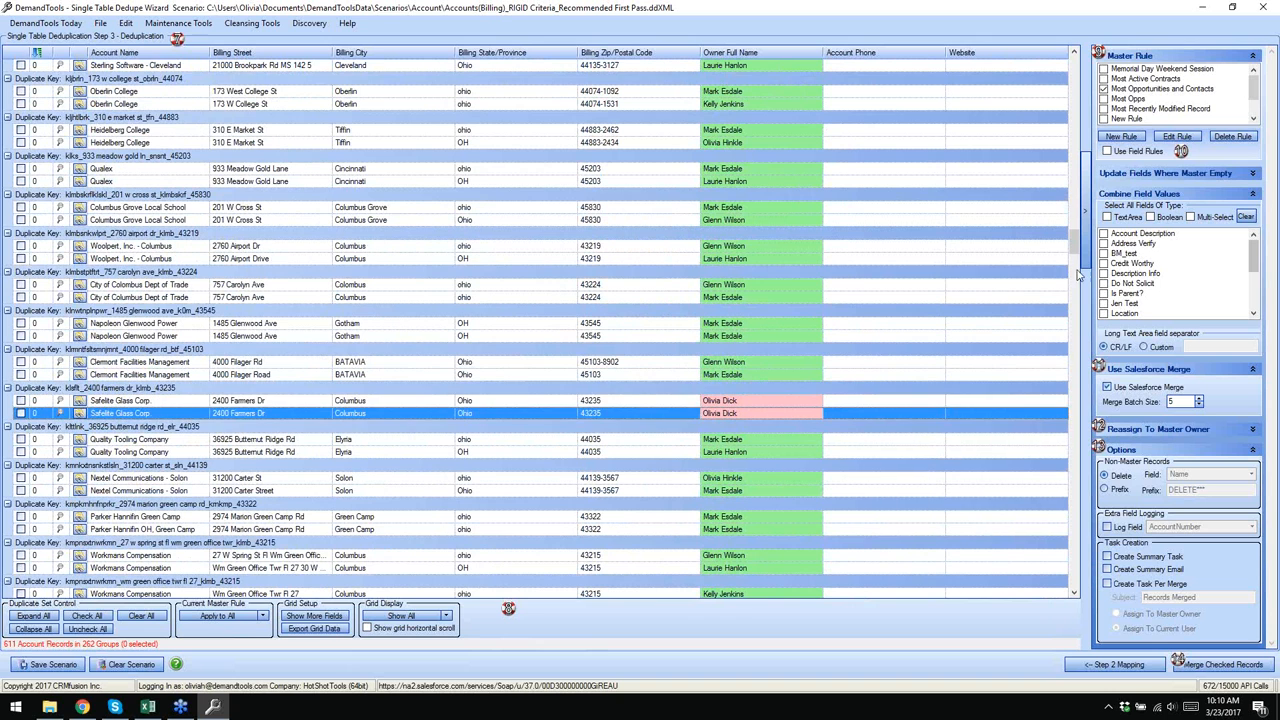
left_click_drag(1078, 248, 1076, 182)
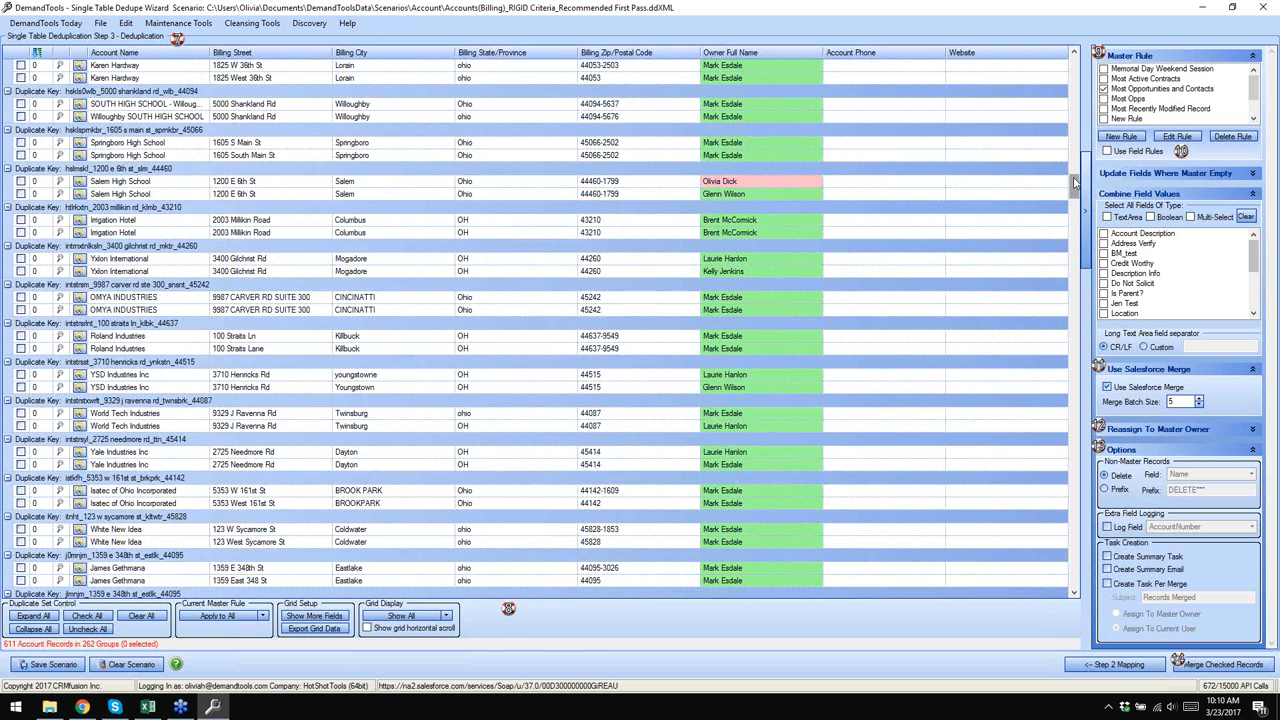
left_click_drag(1077, 188, 1073, 68)
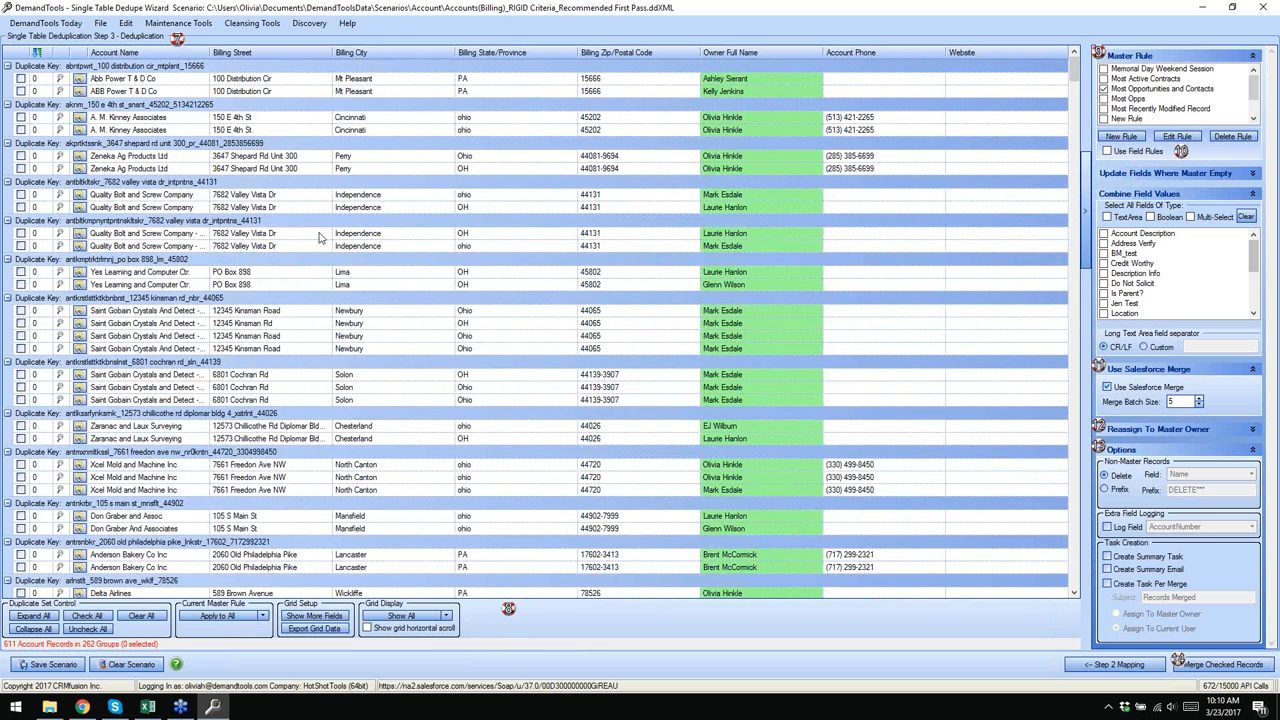
left_click_drag(210, 52, 254, 52)
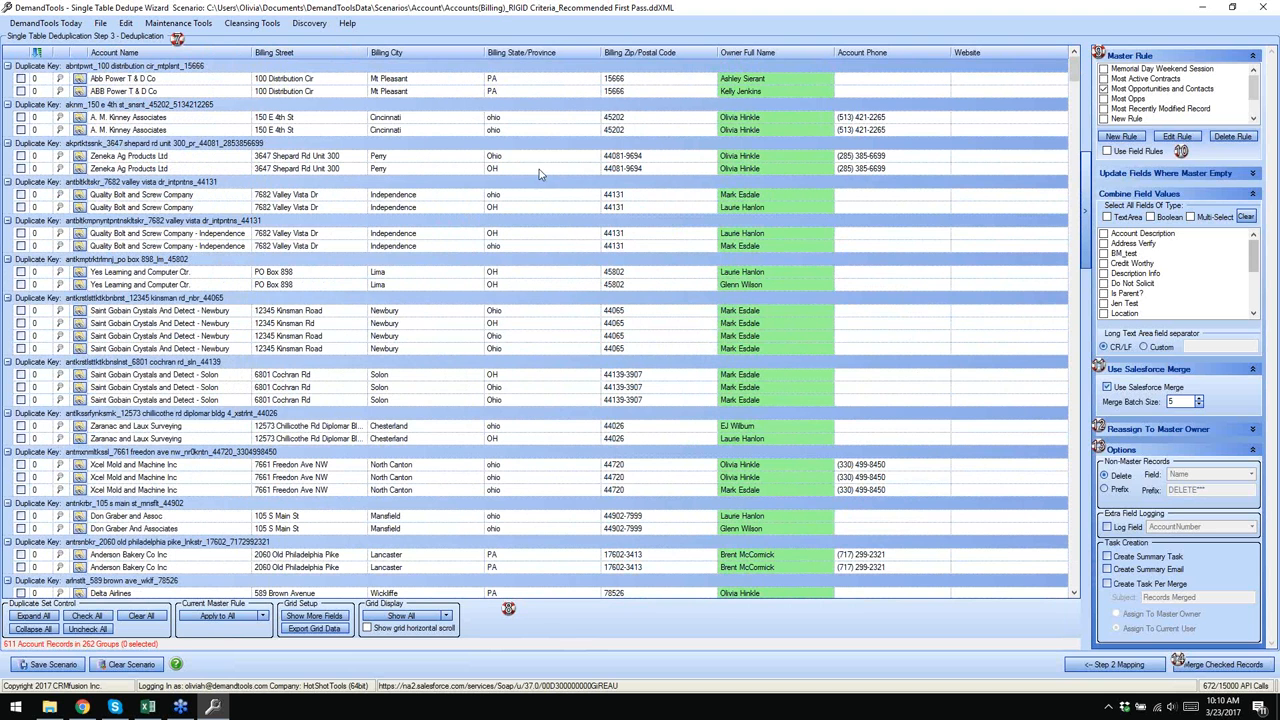
scroll(671, 151, "down", 2)
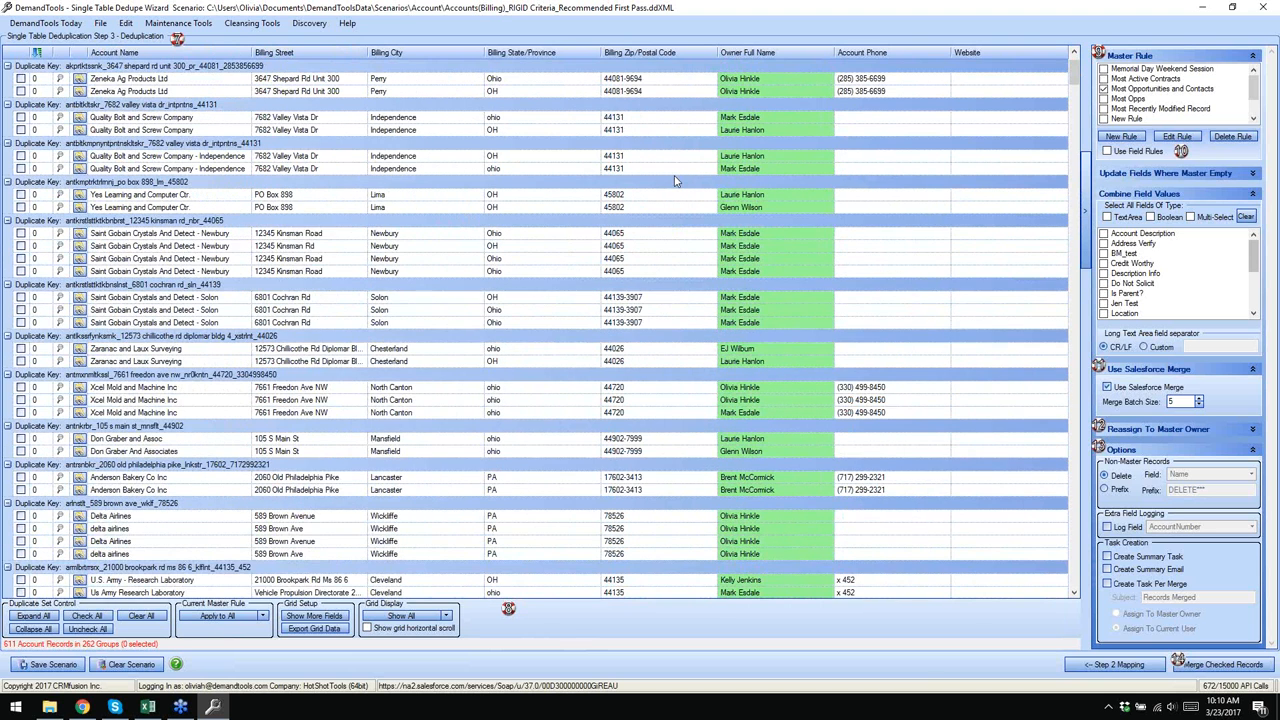
scroll(674, 181, "down", 15)
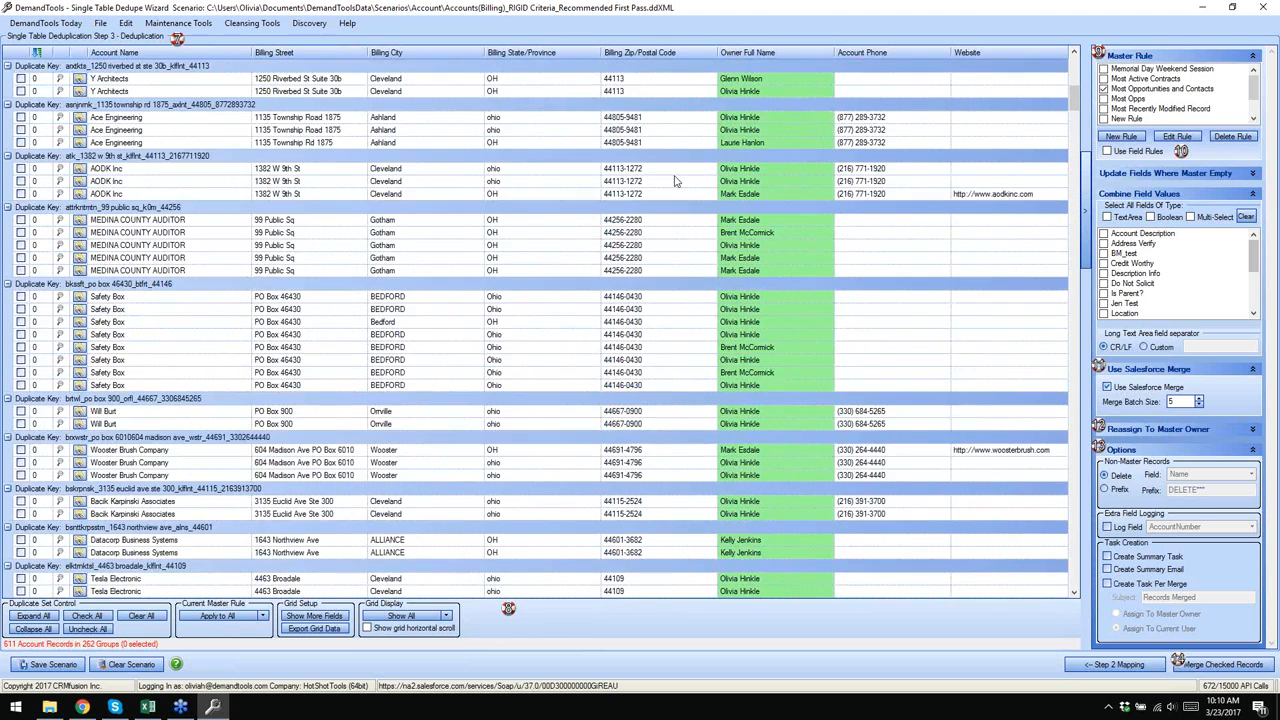
scroll(674, 181, "down", 2)
scroll(674, 181, "down", 15)
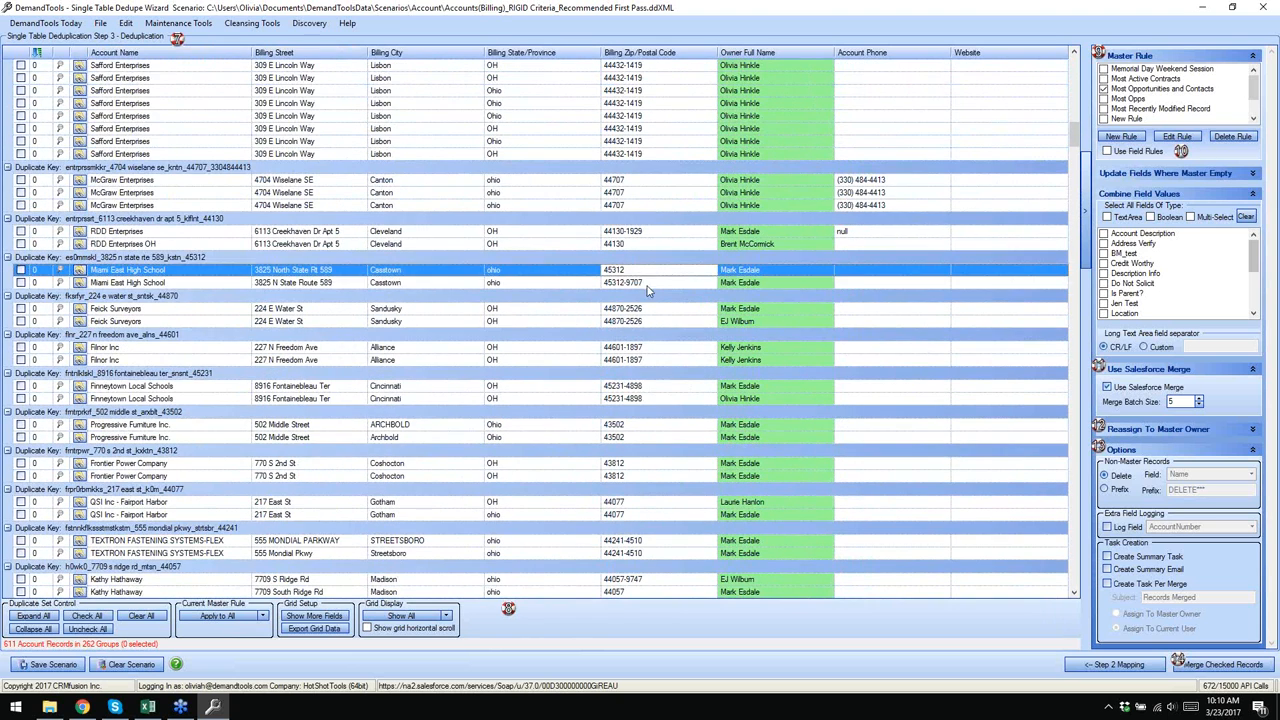
left_click(648, 284)
left_click(640, 246)
left_click(645, 232)
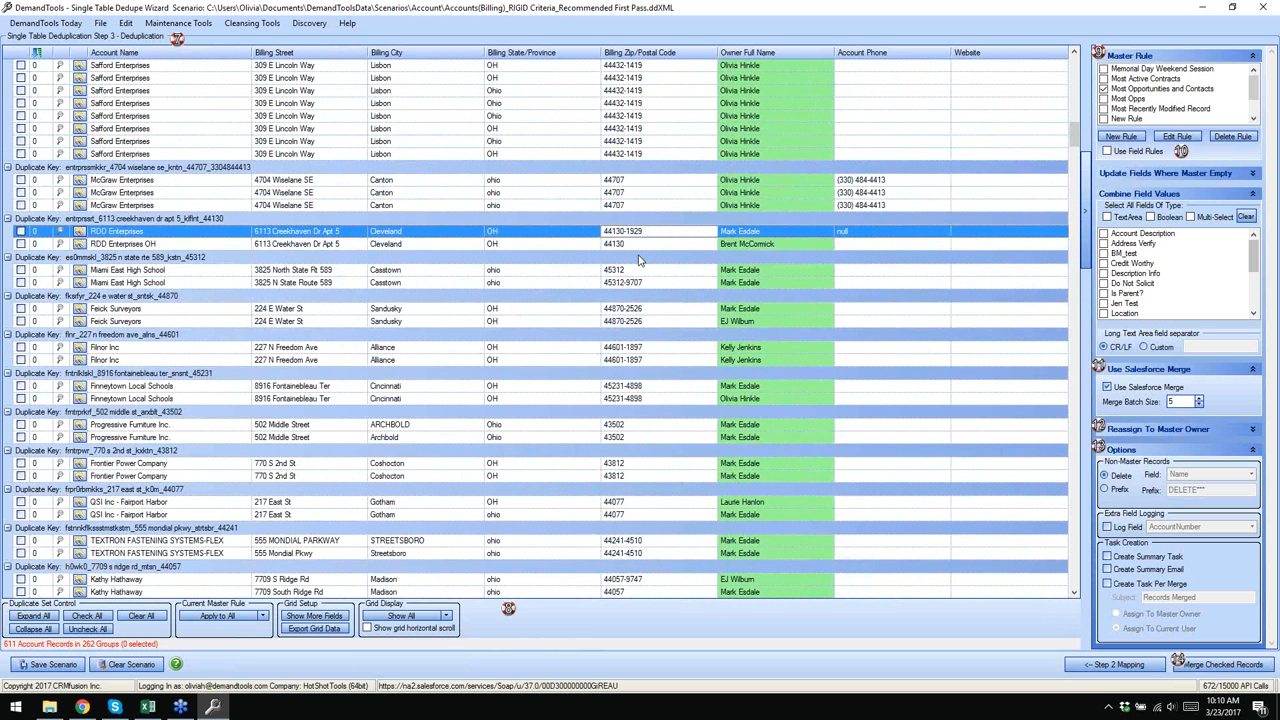
left_click(633, 246)
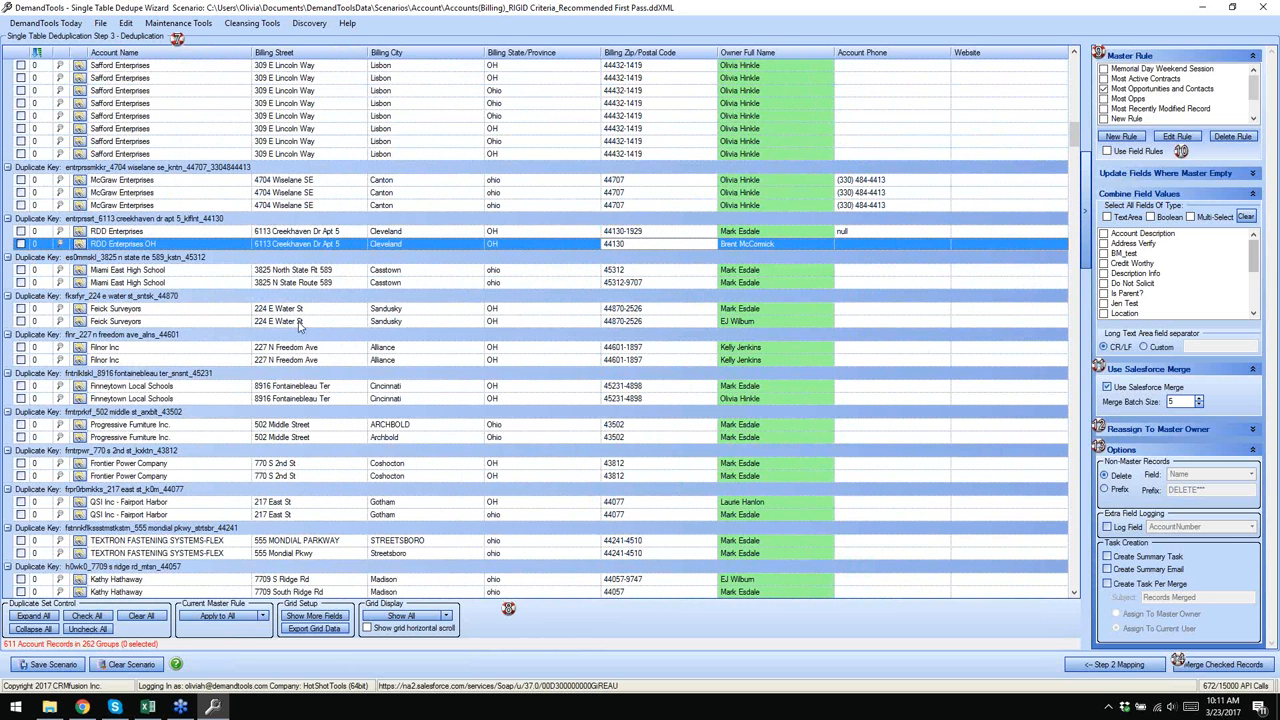
left_click(195, 235)
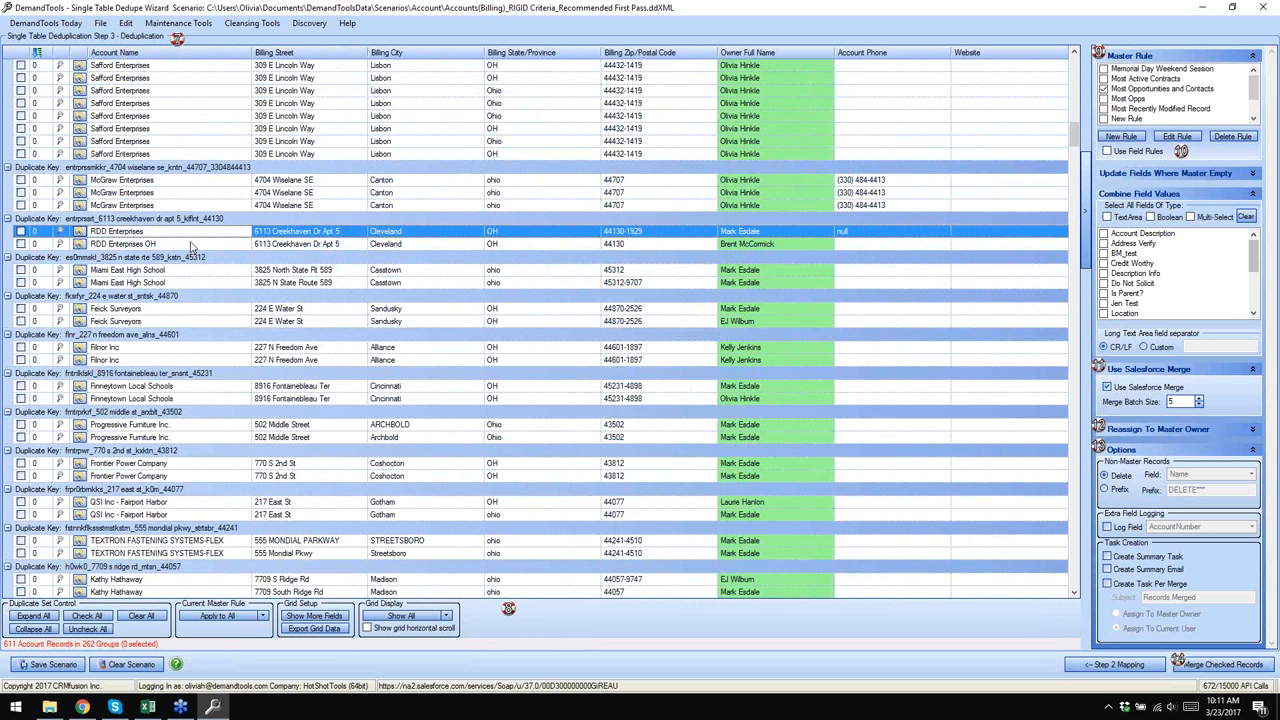
left_click(294, 270)
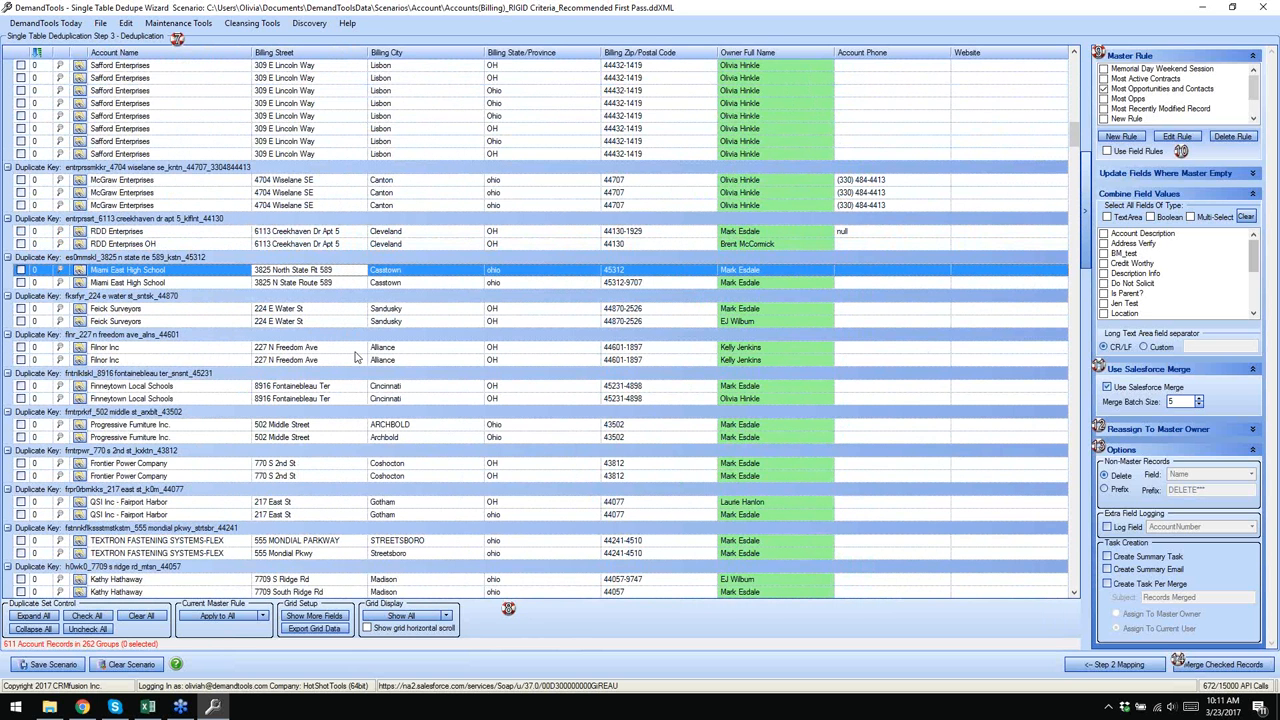
scroll(600, 436, "up", 1)
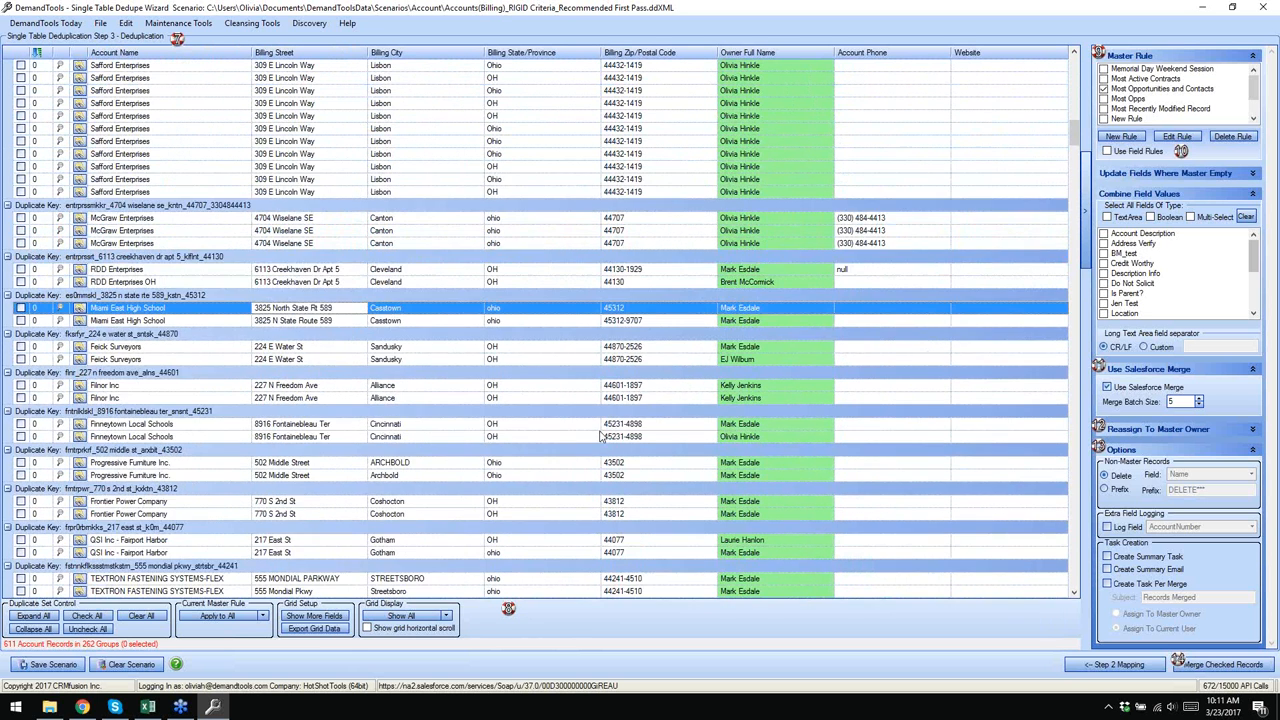
scroll(600, 436, "up", 4)
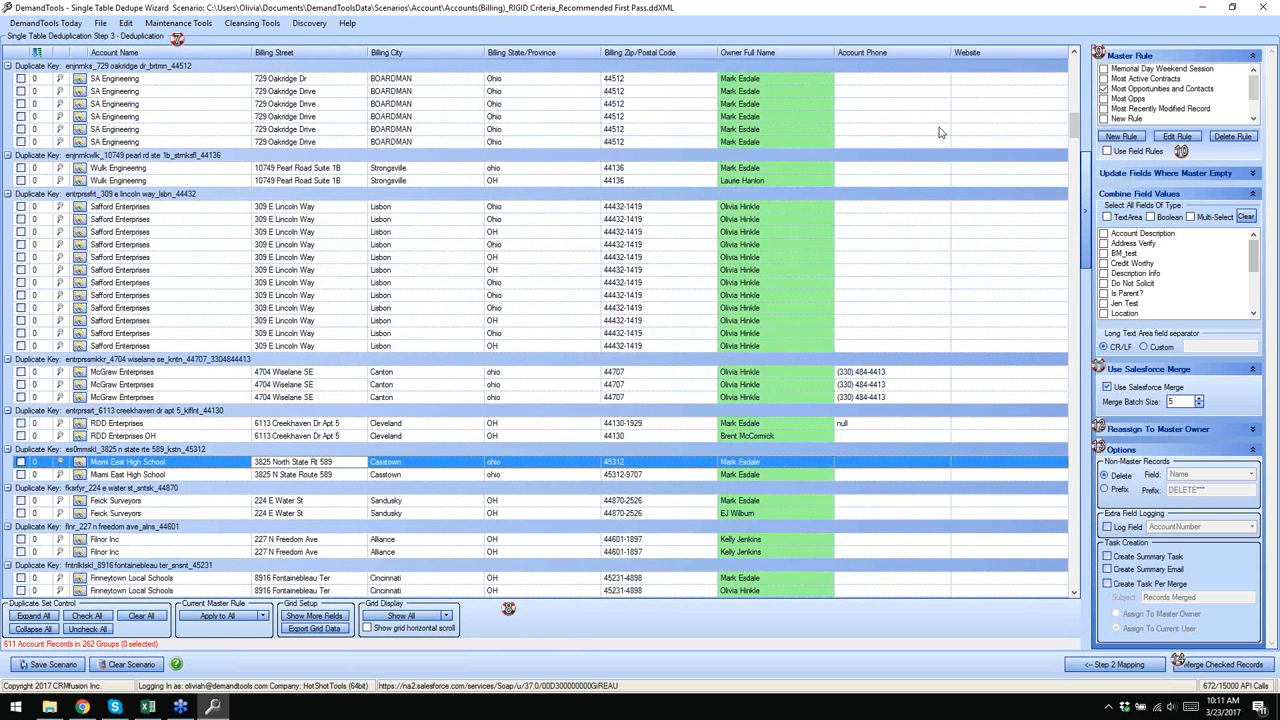
left_click_drag(1072, 124, 1073, 64)
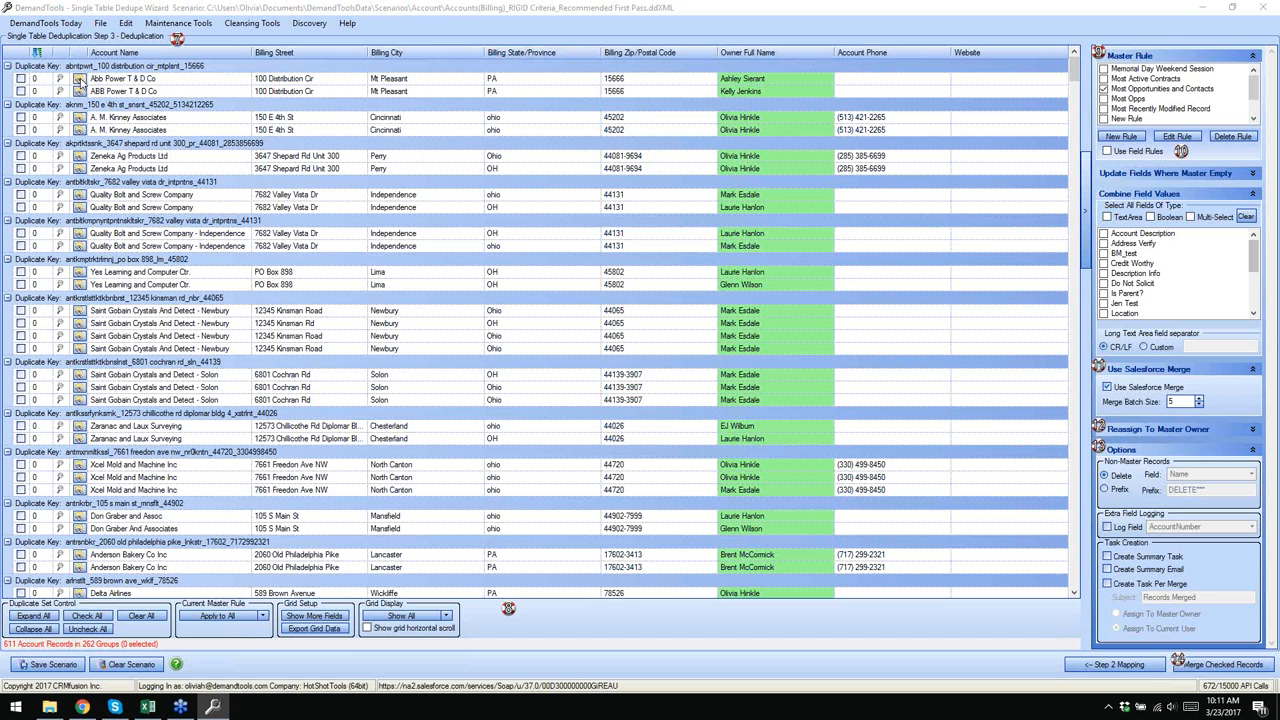
left_click(80, 79)
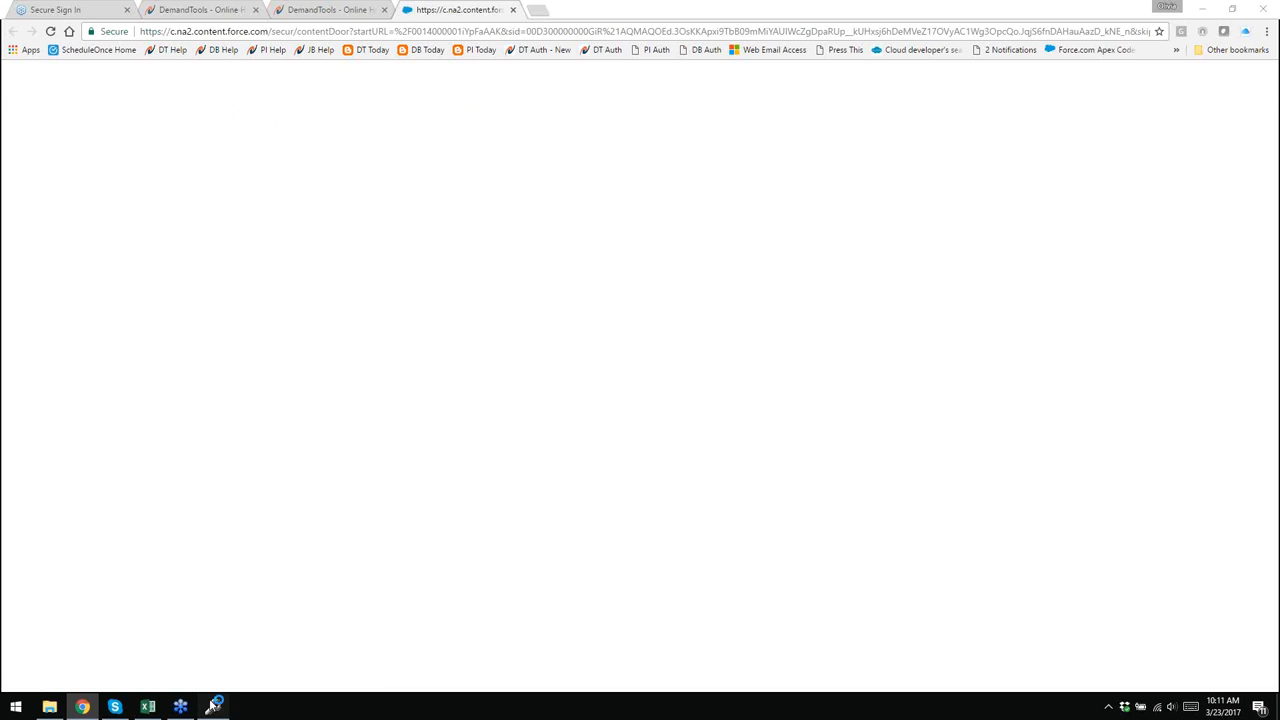
left_click(212, 707)
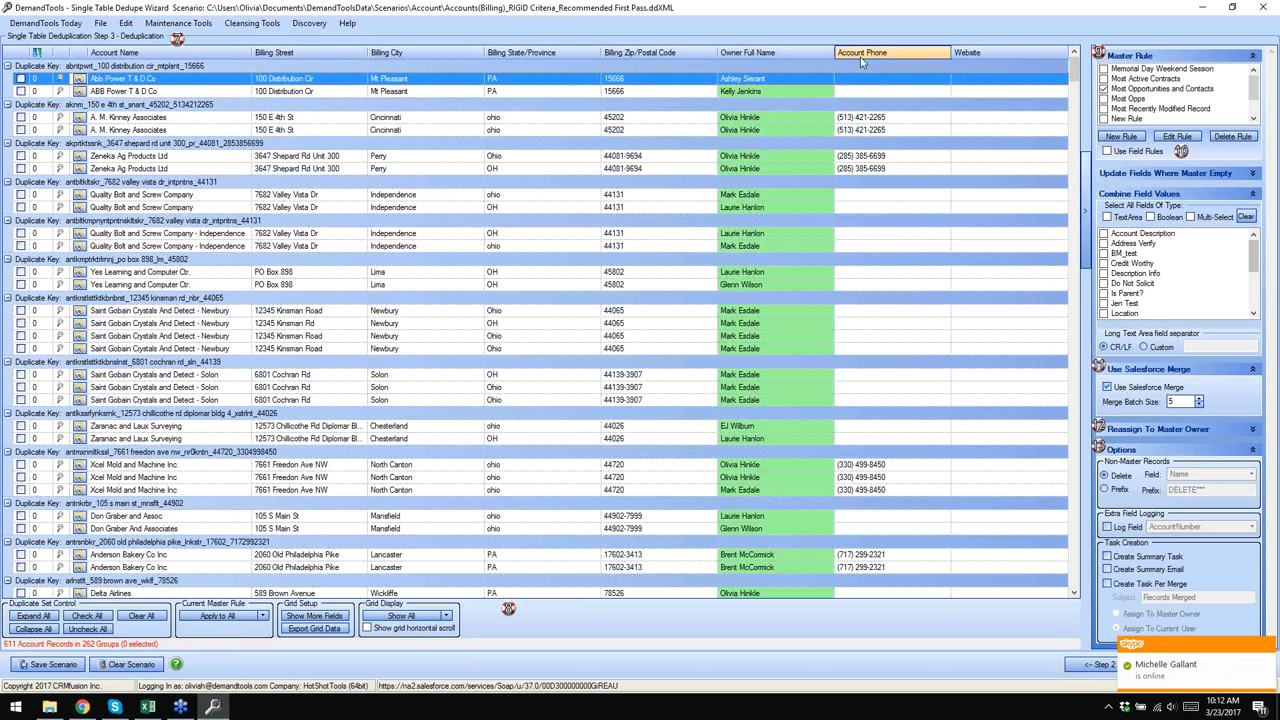
- Expand the Update Fields Where Master Empty panel to reveal its field list
left_click(1268, 184)
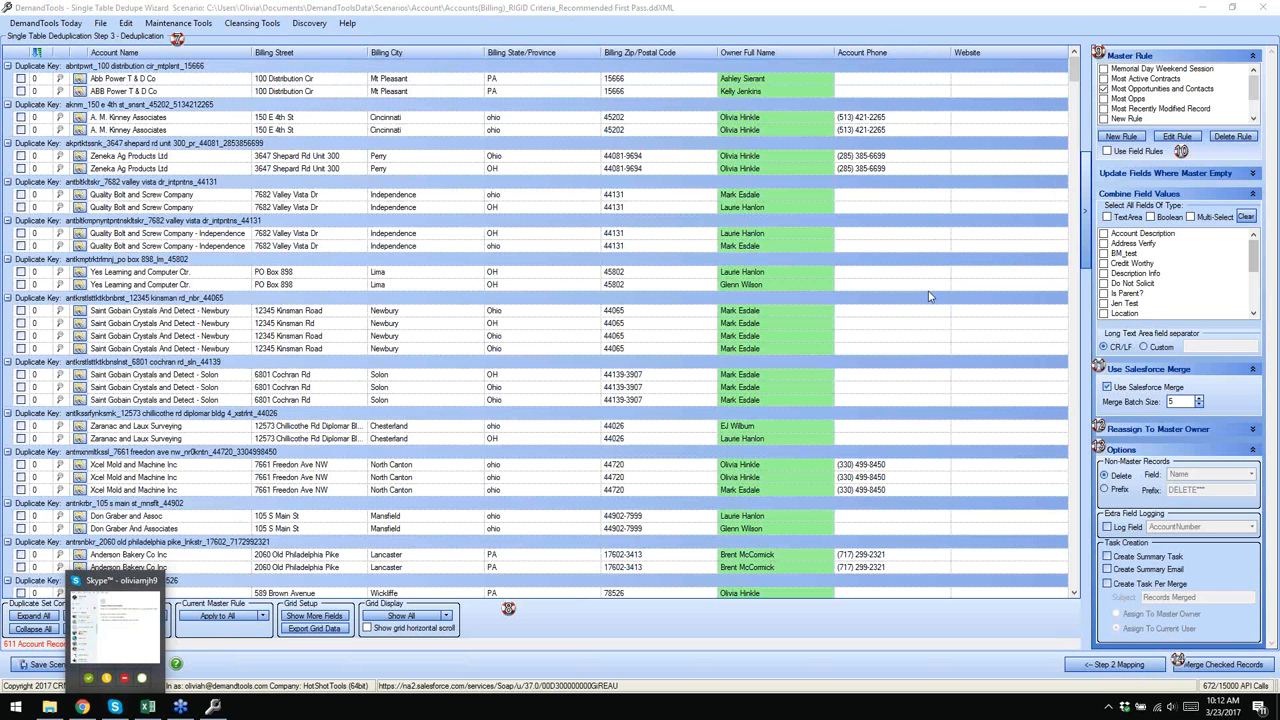
left_click(1253, 176)
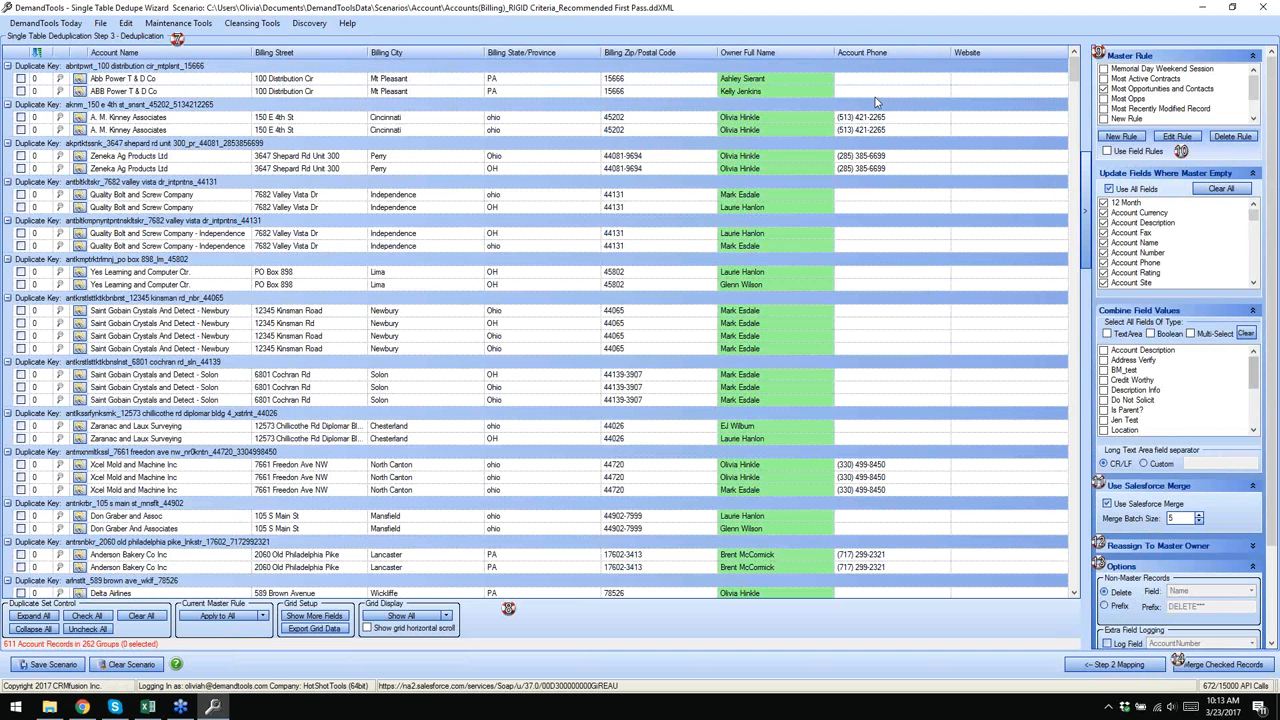
- Tick Use All Fields for master-empty updates and collapse that section
left_click(843, 80)
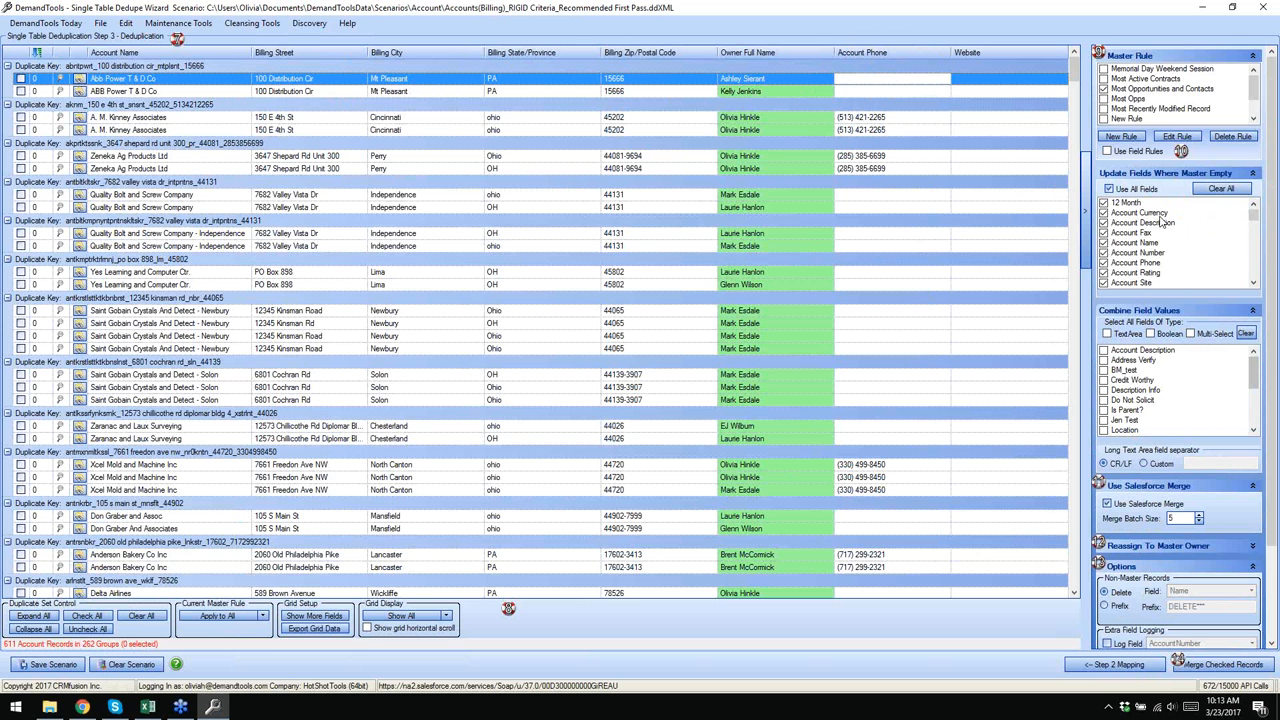
left_click(1108, 187)
scroll(1256, 218, "down", 1)
scroll(1256, 218, "down", 3)
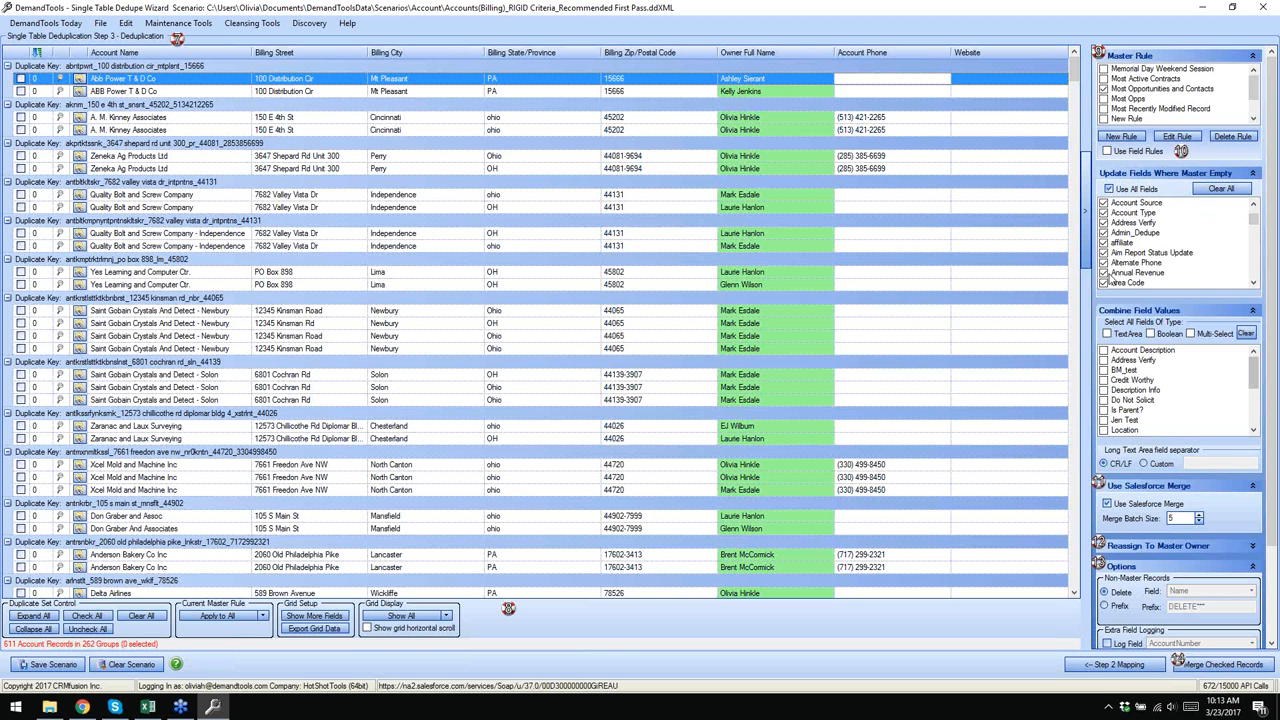
left_click_drag(1254, 218, 1257, 177)
left_click(1253, 173)
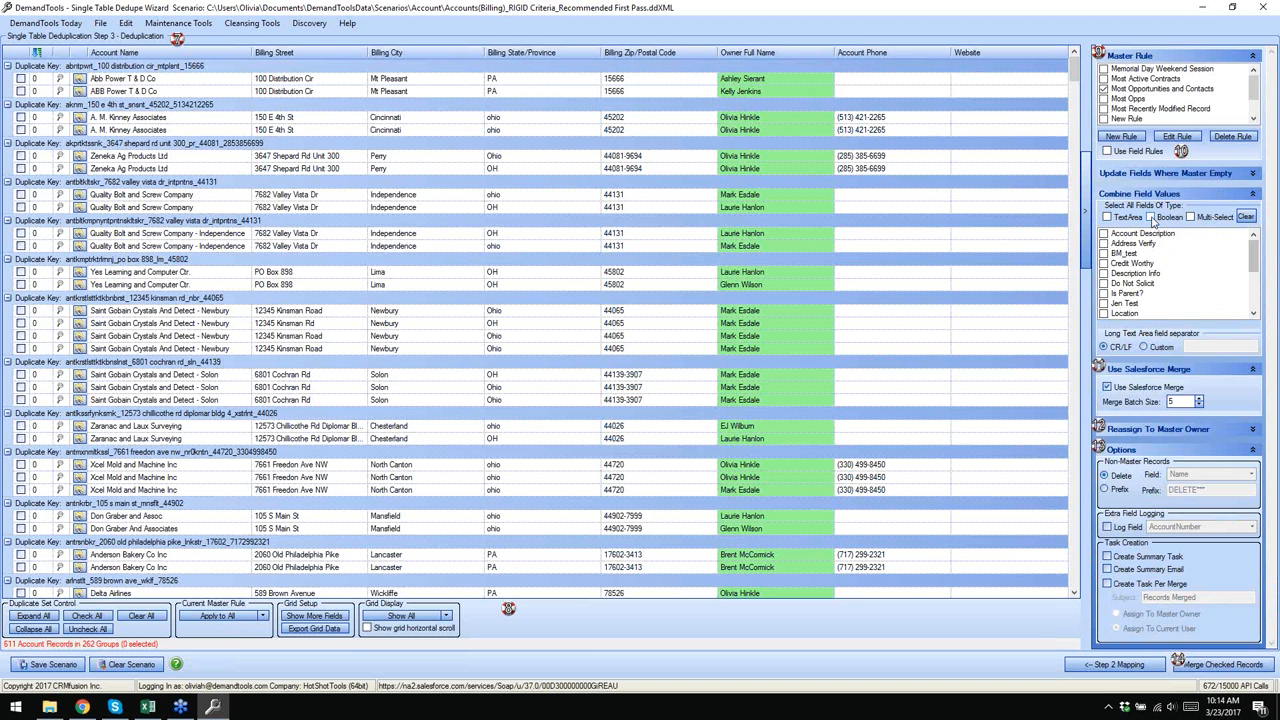
- Combine all Boolean, TextArea and Multi-Select field values, keeping CR/LF as the separator
left_click(1151, 218)
mouse_move(1253, 260)
left_mouse_down()
mouse_move(1251, 305)
mouse_move(1251, 258)
left_mouse_up()
left_click(1107, 217)
left_click(1143, 347)
left_click(1192, 347)
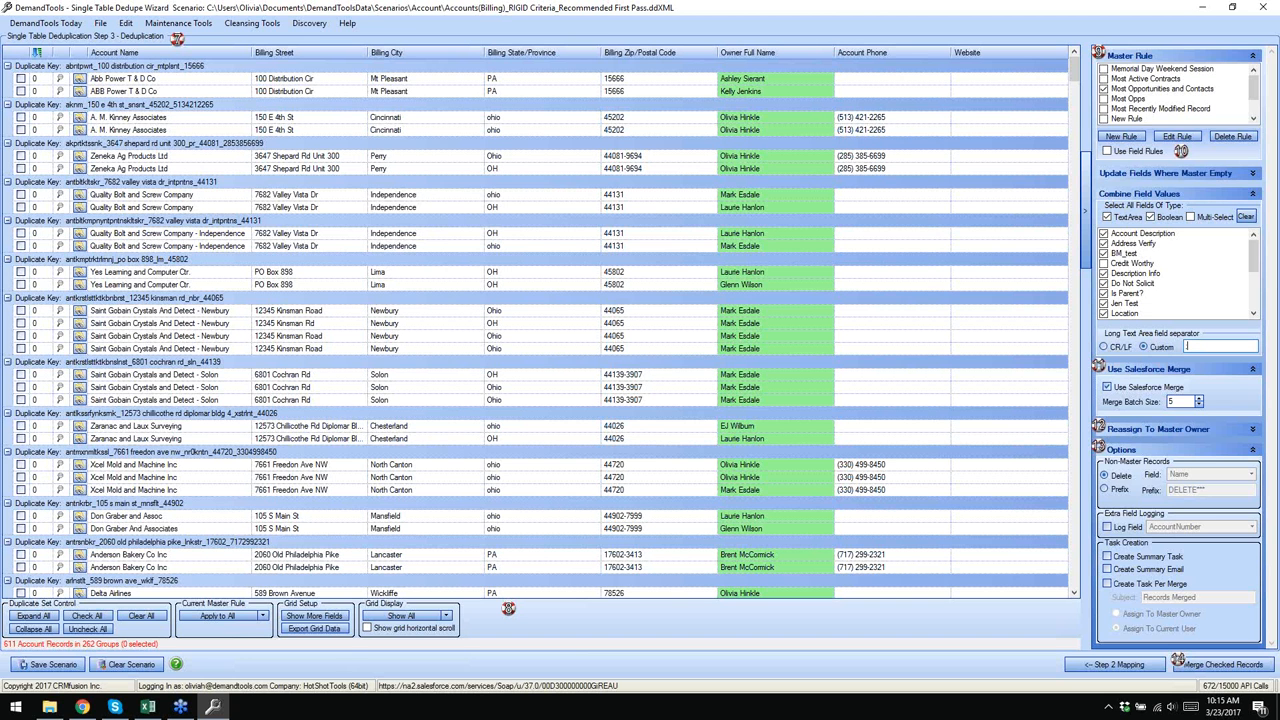
left_click(1117, 347)
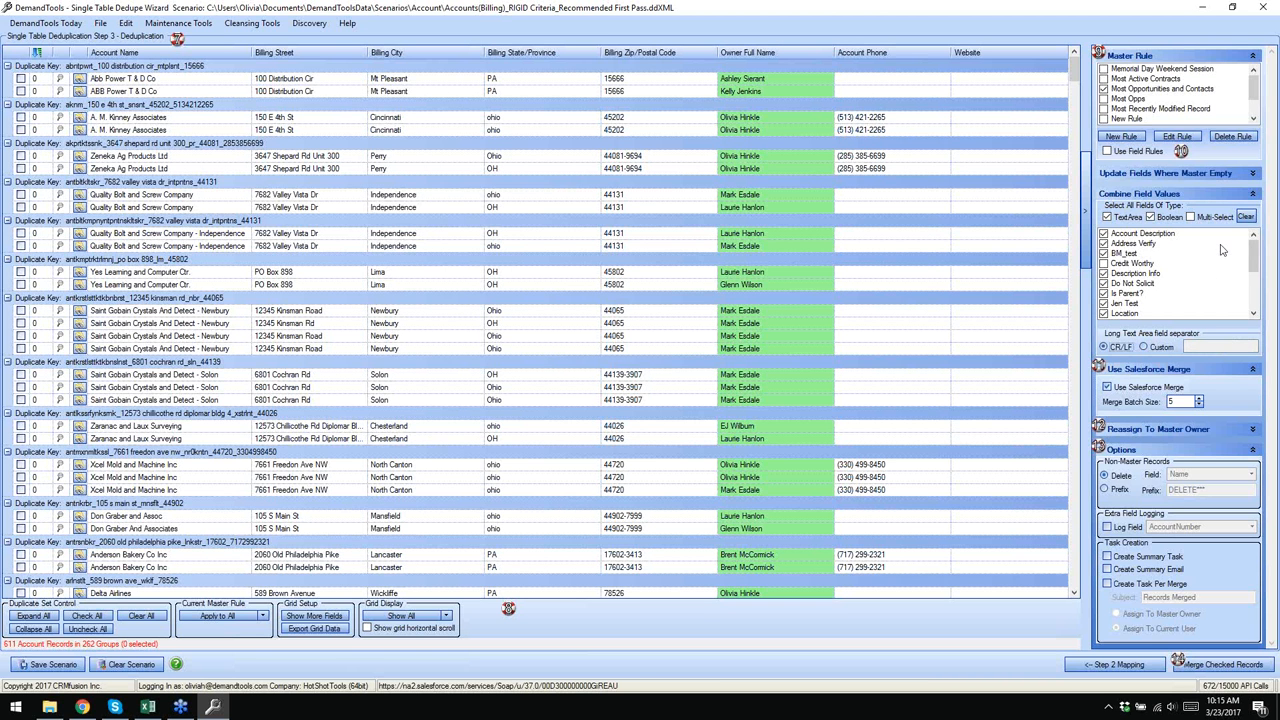
left_click(1190, 217)
- Add a Products of Interest column to the grid and inspect the Safford Enterprises records
left_click(316, 617)
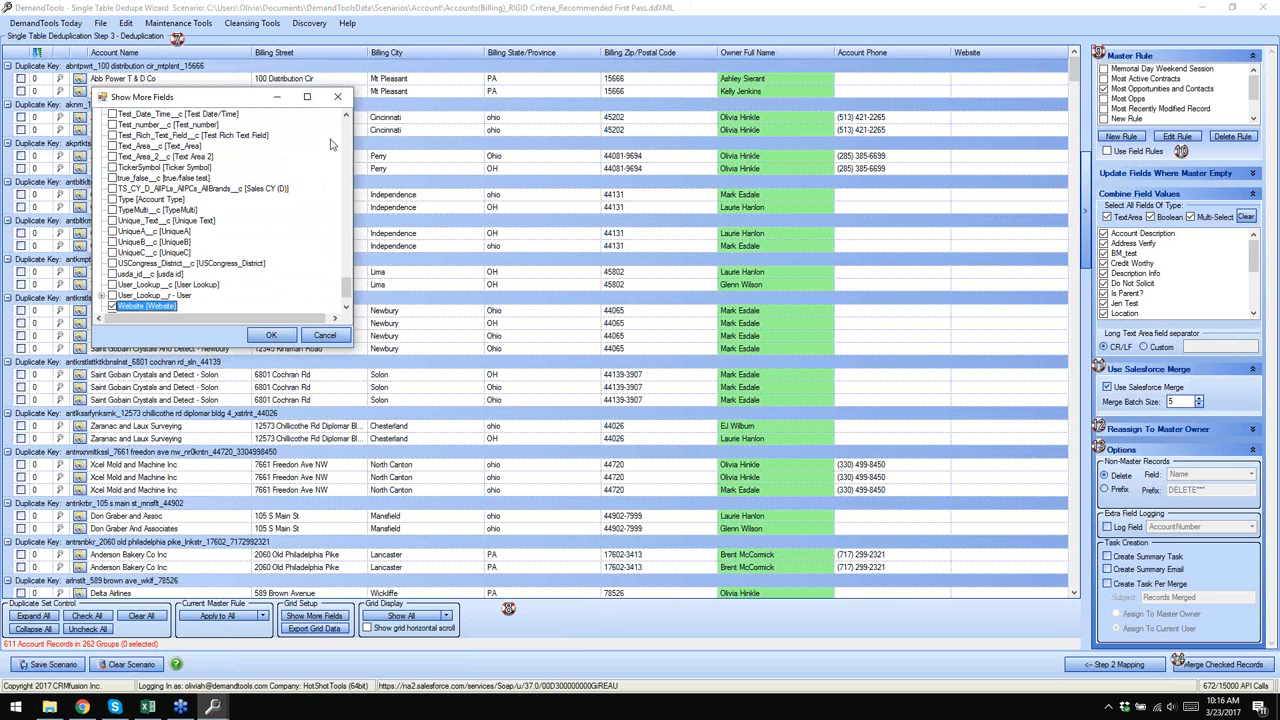
left_click_drag(350, 292, 340, 251)
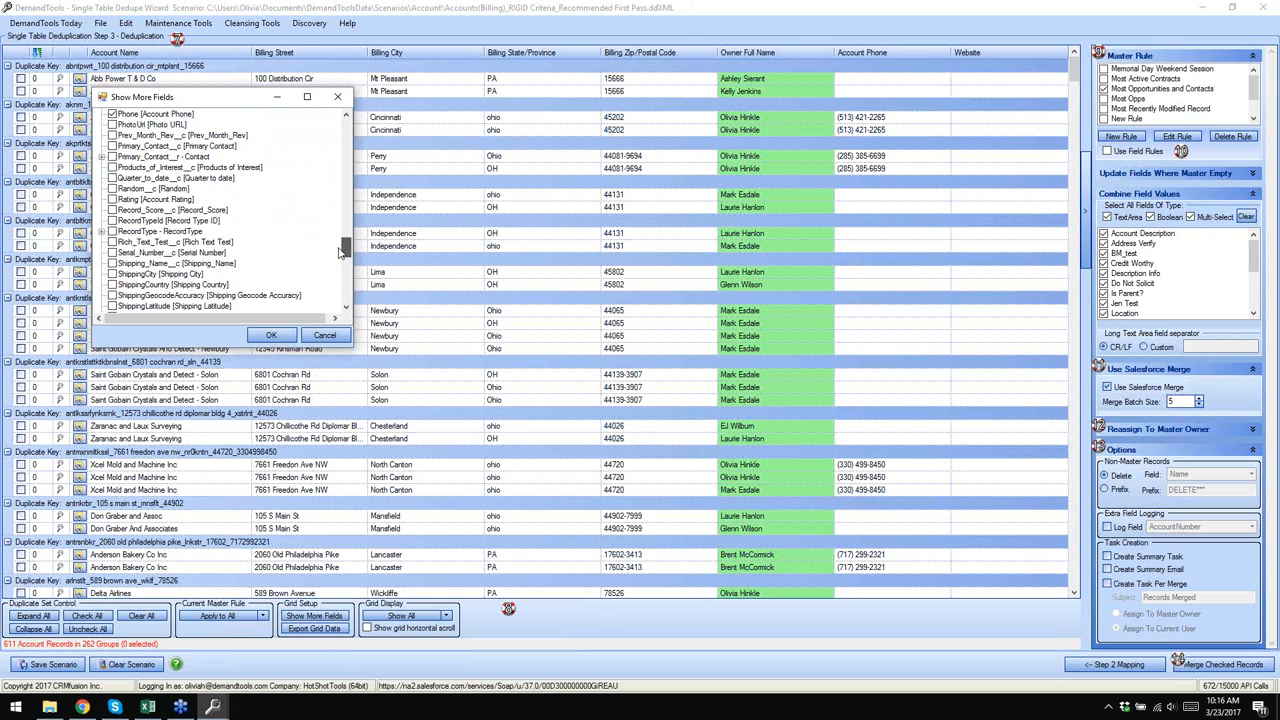
left_click(112, 167)
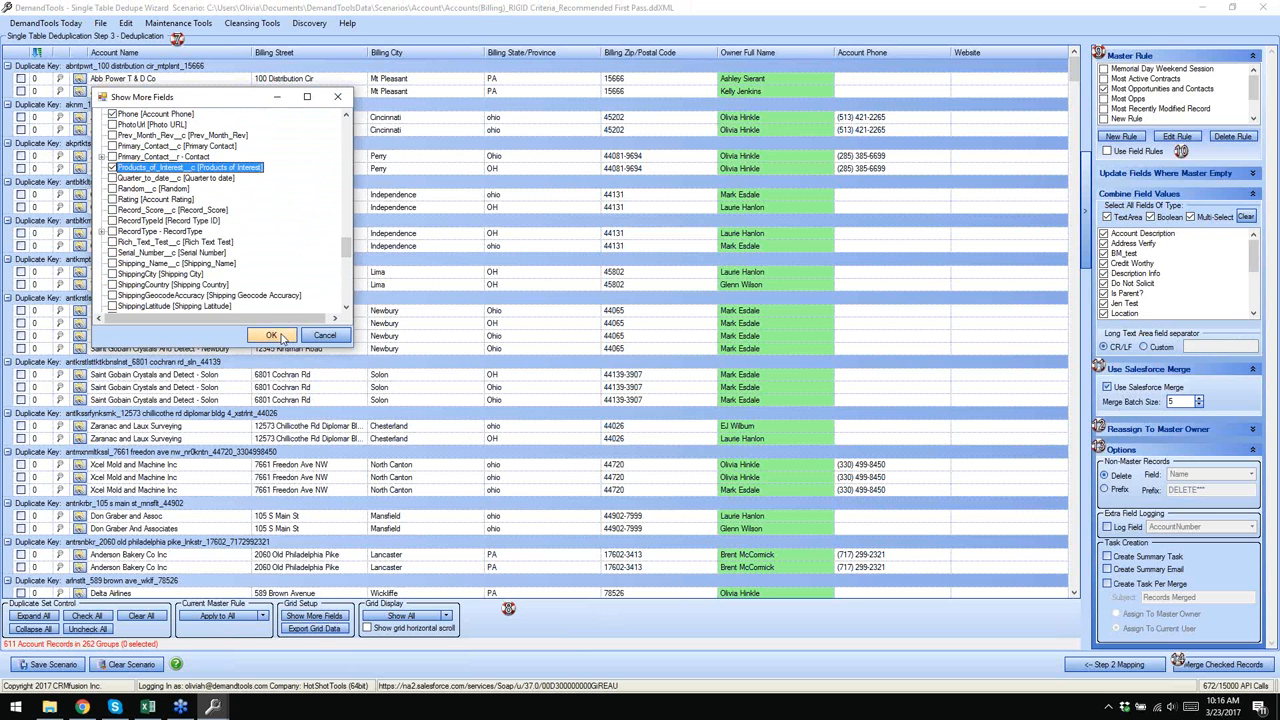
left_click(272, 335)
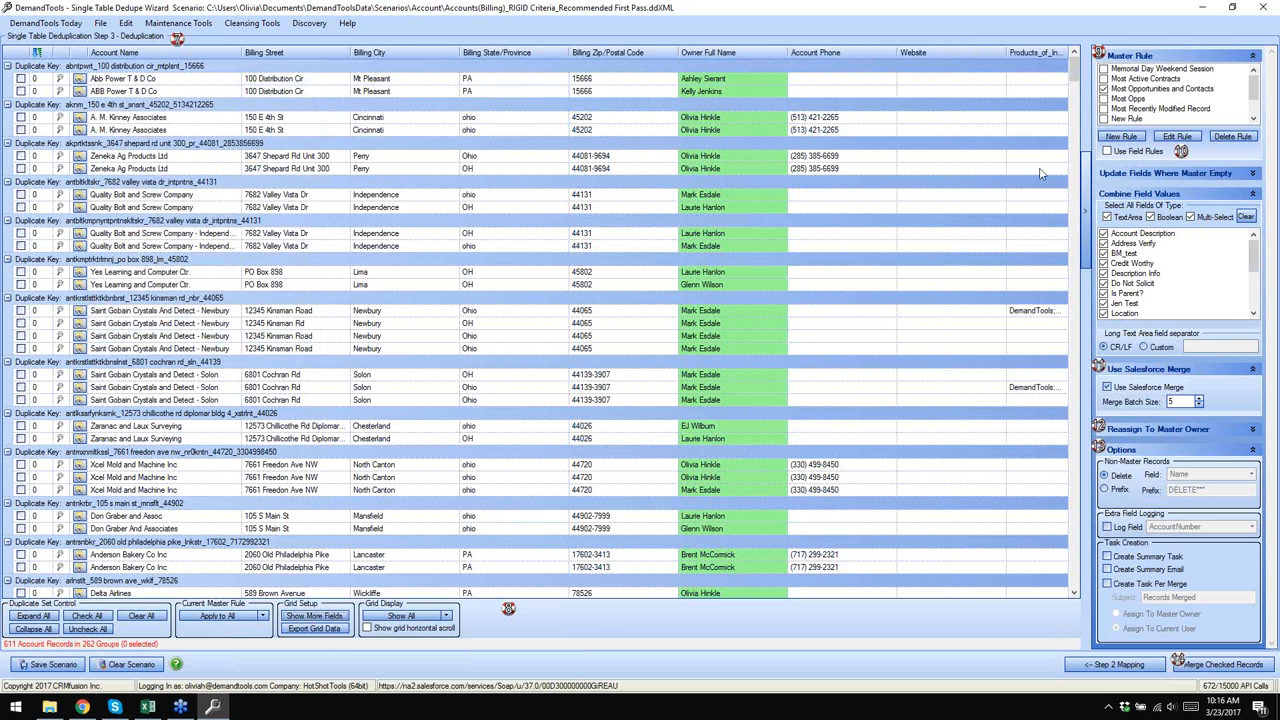
left_click_drag(1075, 77, 1077, 130)
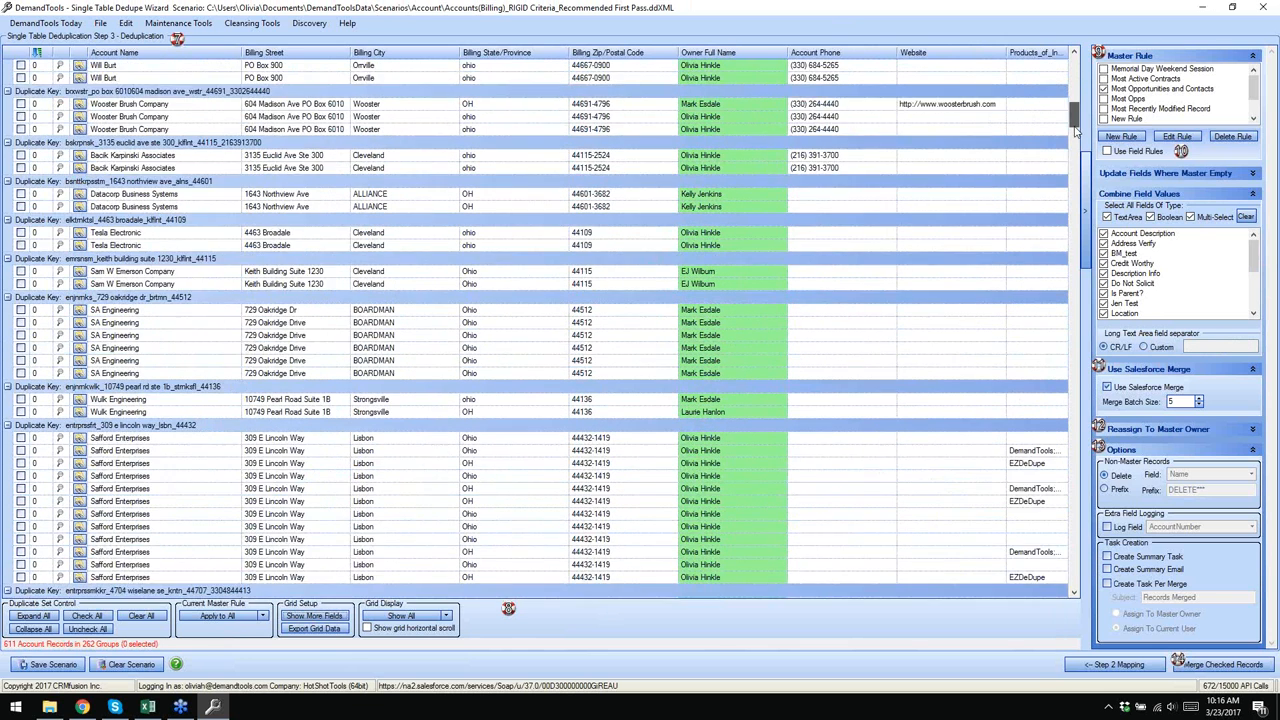
left_click(1037, 193)
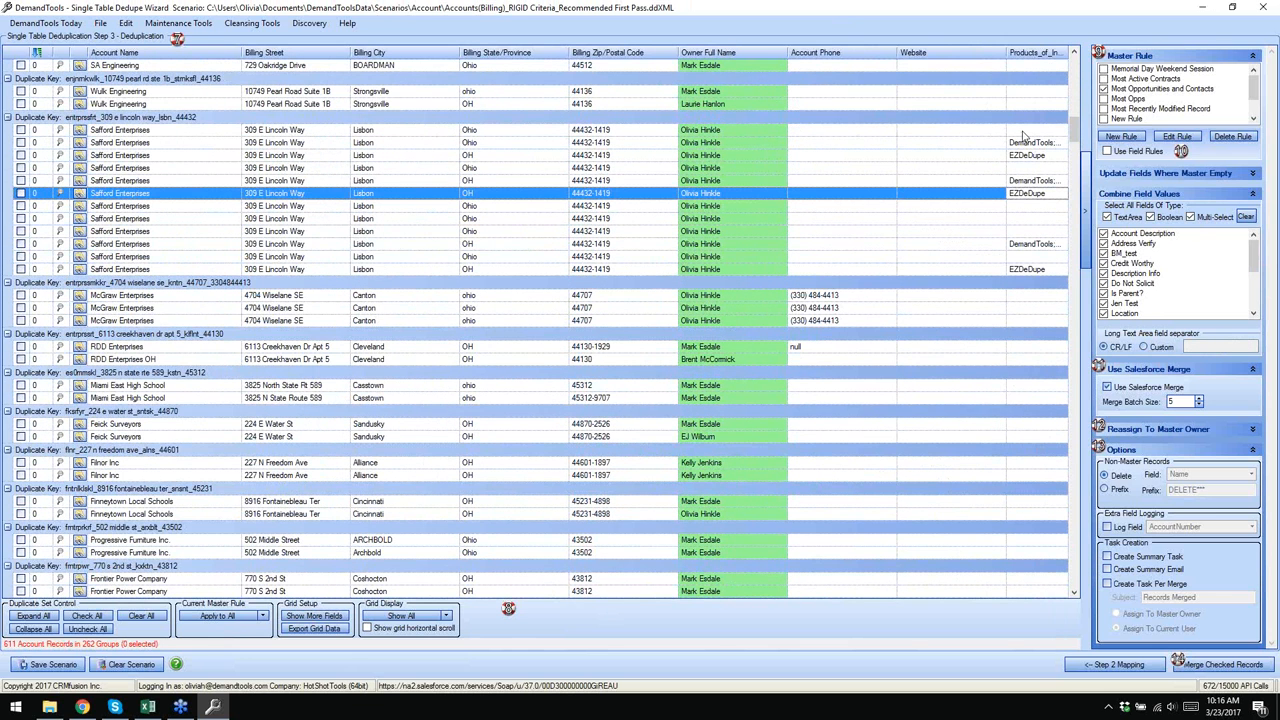
left_click_drag(1007, 52, 968, 52)
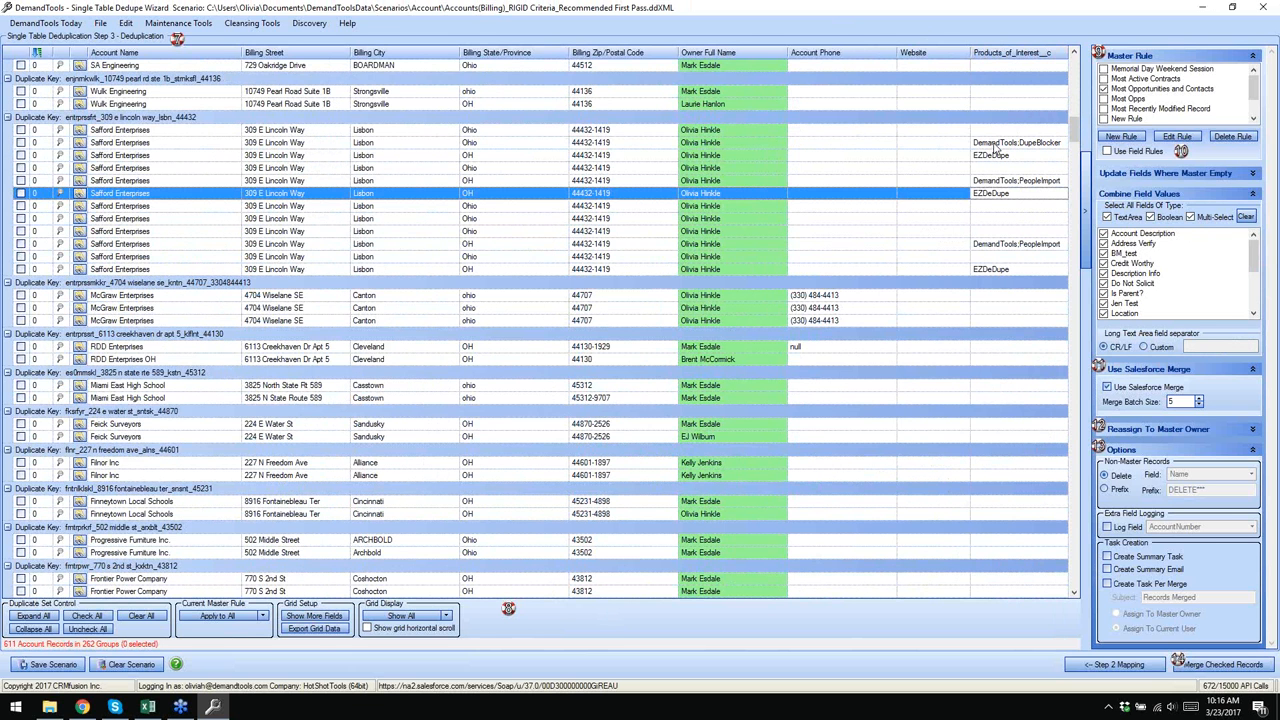
left_click(1030, 143)
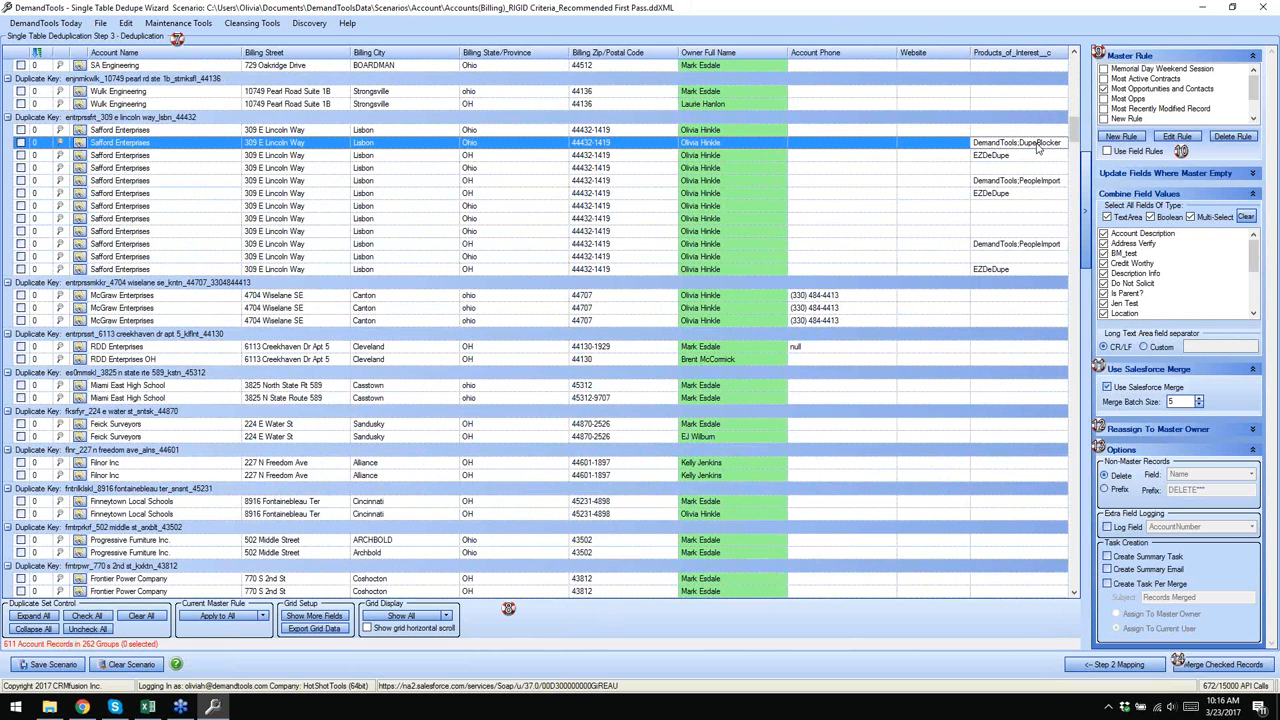
left_click(1035, 182)
left_click(1020, 194)
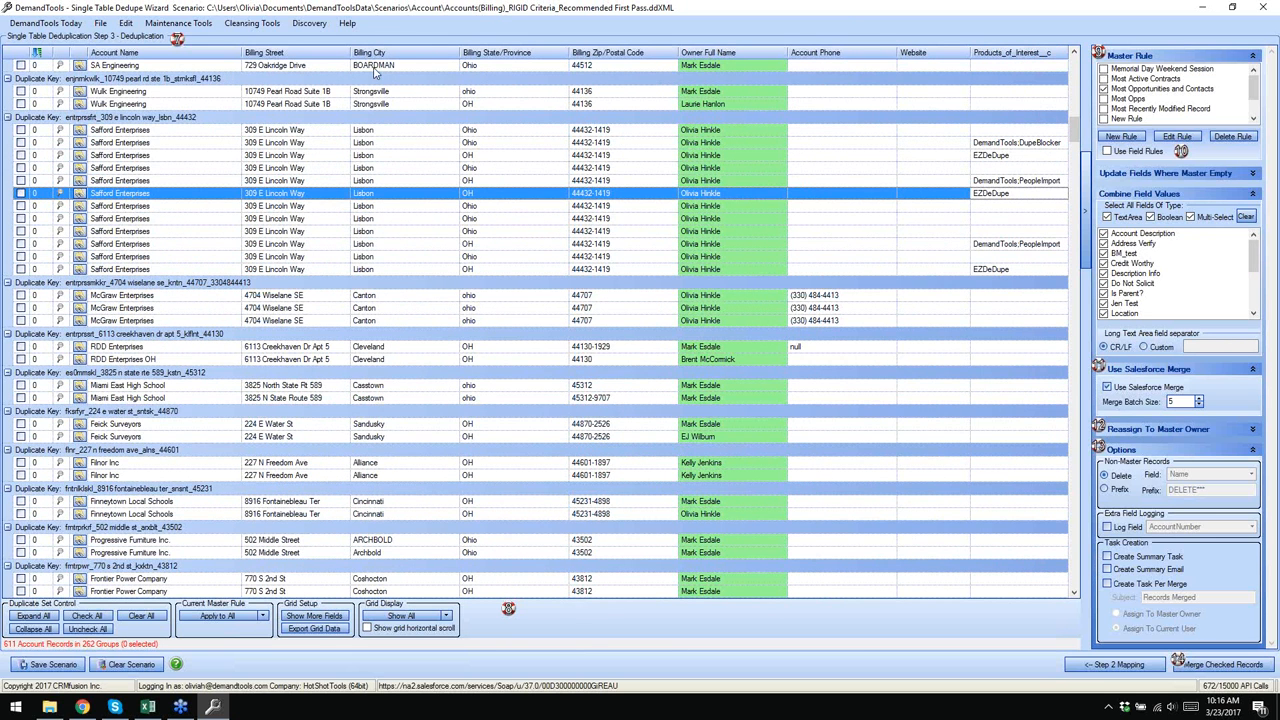
- Limit Combine Field Values to Boolean fields only, clearing Text Area and Multi-Select
left_click(422, 20)
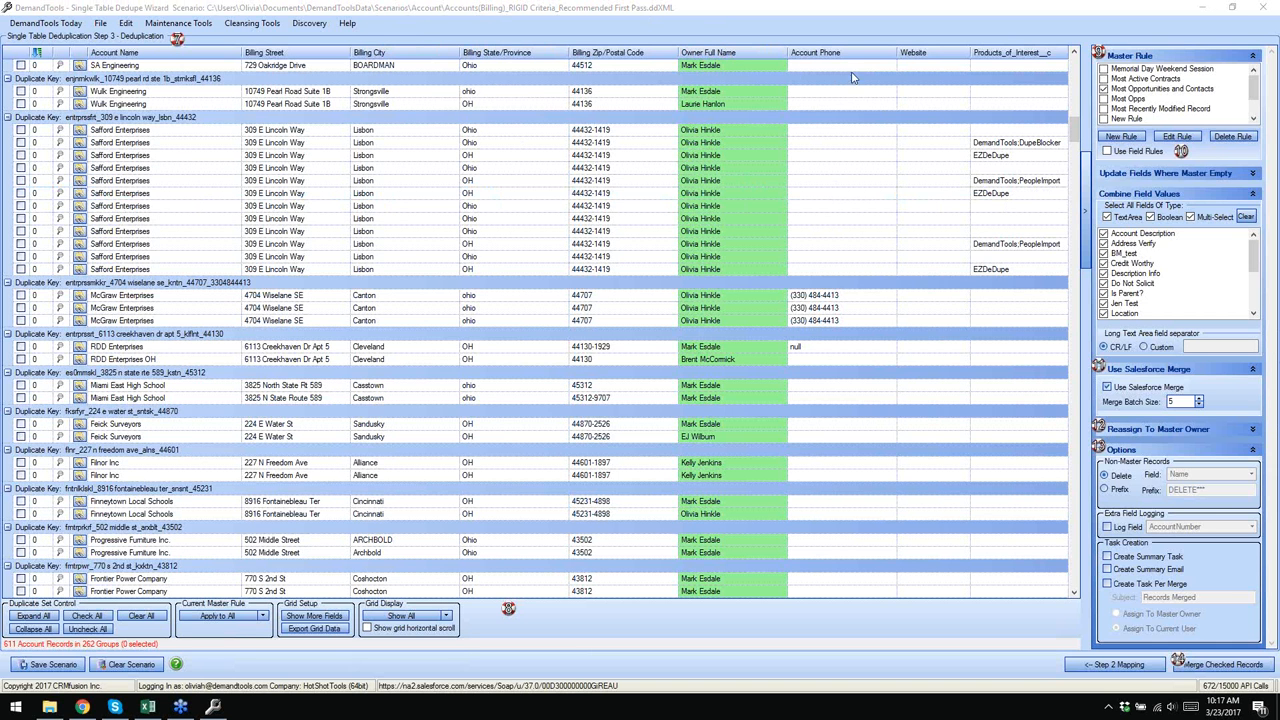
left_click(1115, 219)
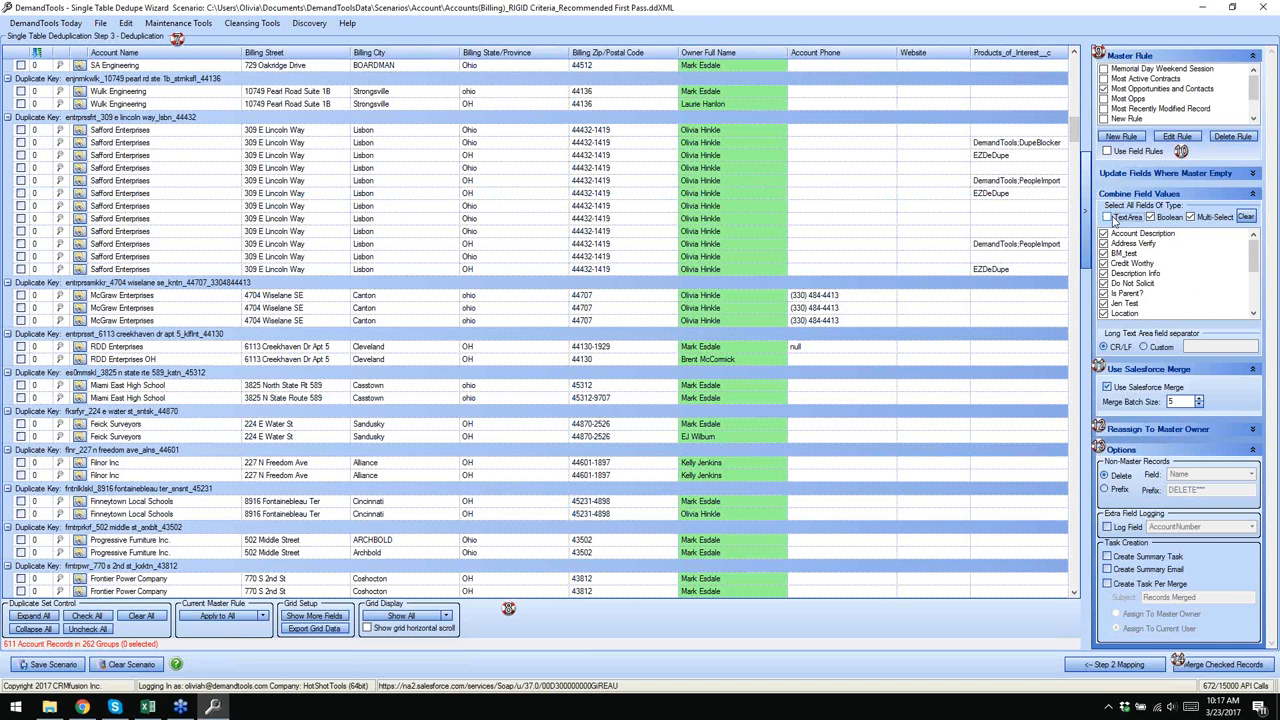
left_click(1190, 217)
left_click(1156, 219)
left_click(1151, 218)
left_click_drag(1257, 252, 1200, 297)
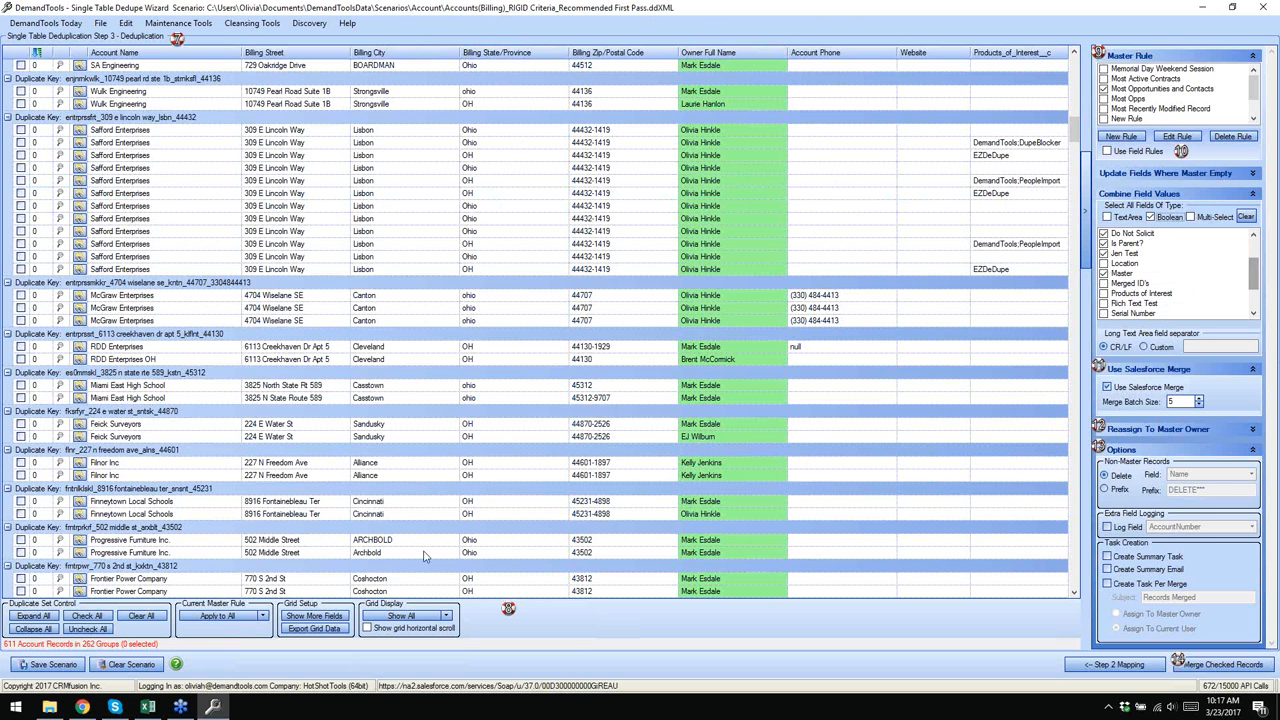
- Add the Master__c column to the duplicate grid
left_click(314, 615)
left_click_drag(360, 260, 360, 235)
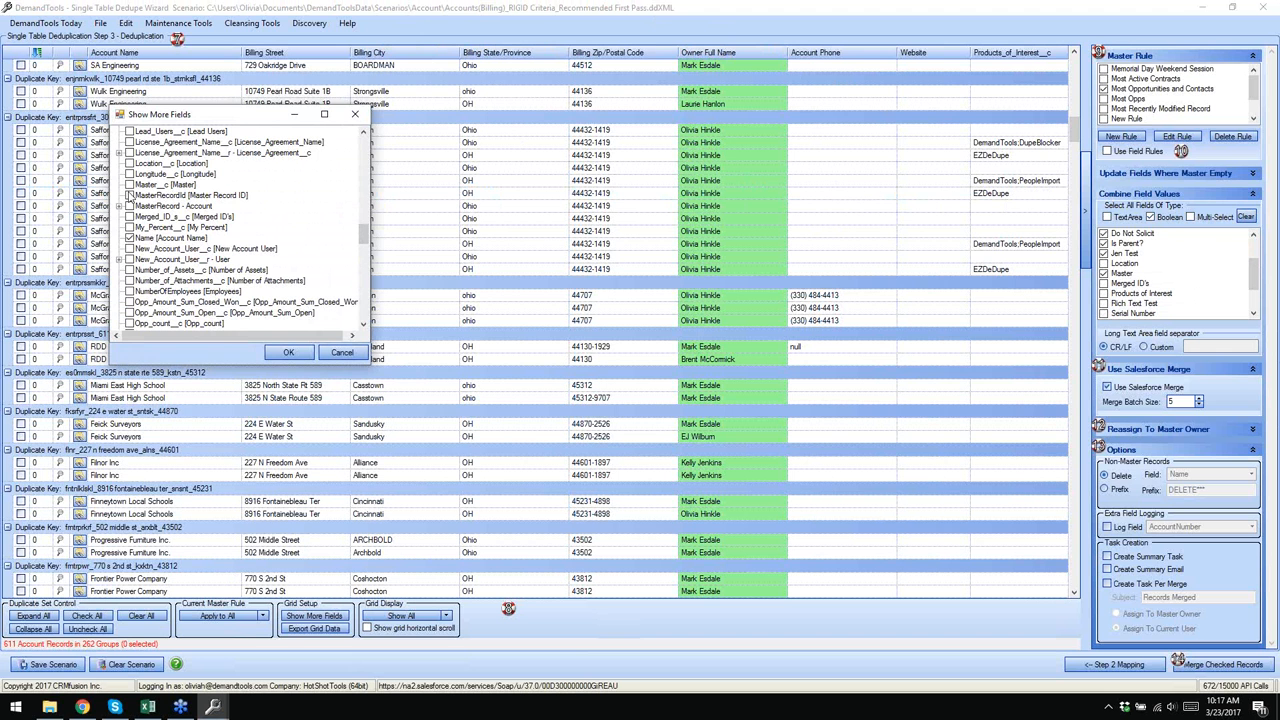
left_click(129, 185)
left_click(288, 352)
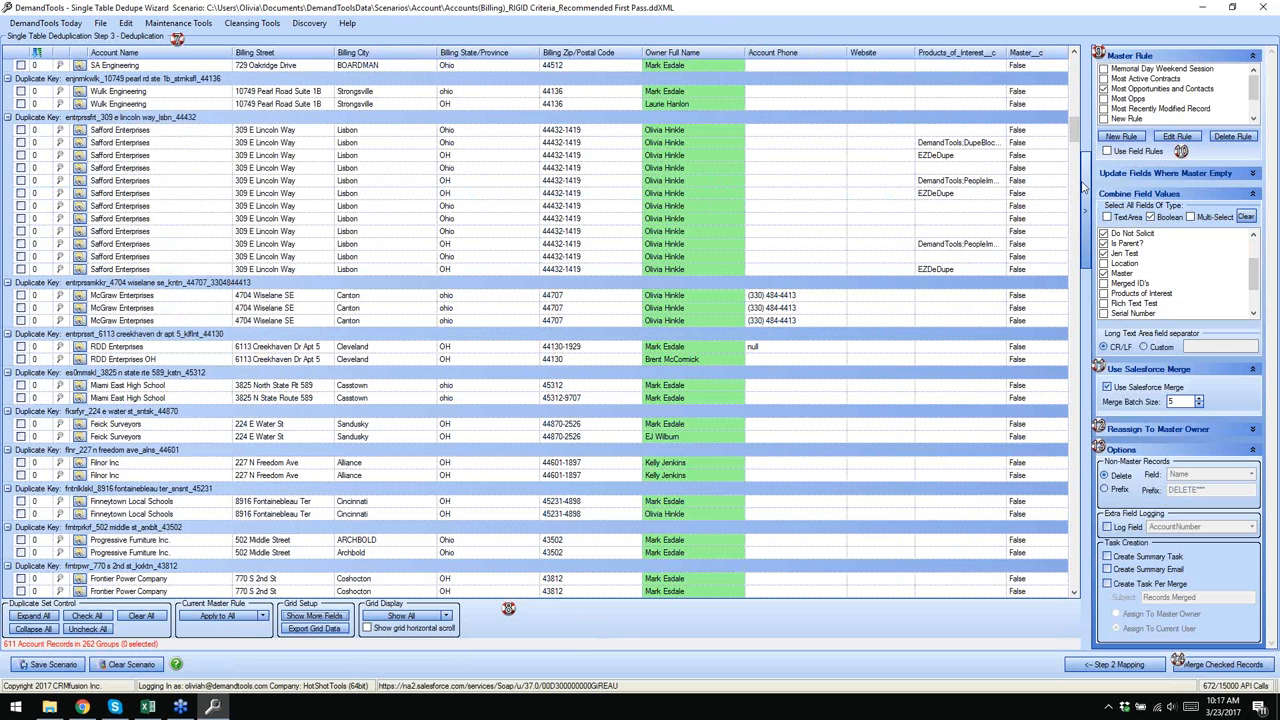
- Tick the Master field in the Combine Field Values Boolean list
scroll(1066, 127, "up", 2)
scroll(1068, 150, "up", 4)
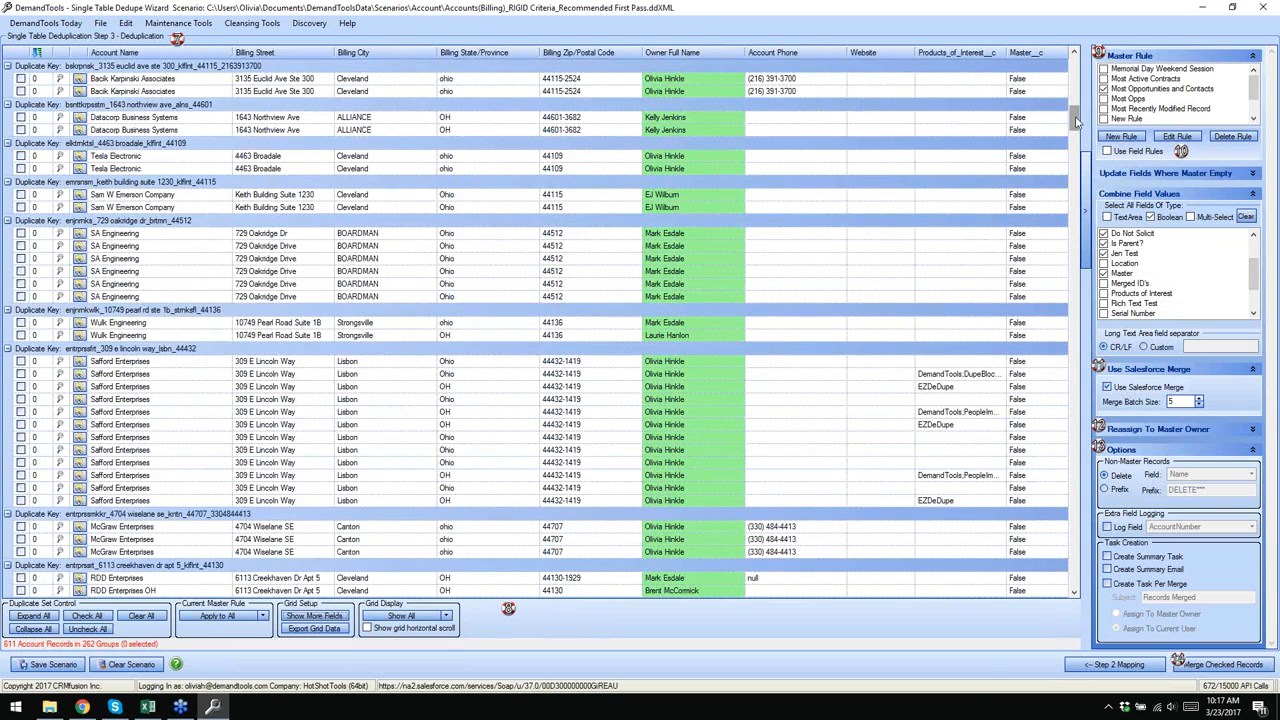
left_click_drag(1077, 119, 1080, 64)
left_click(1046, 79)
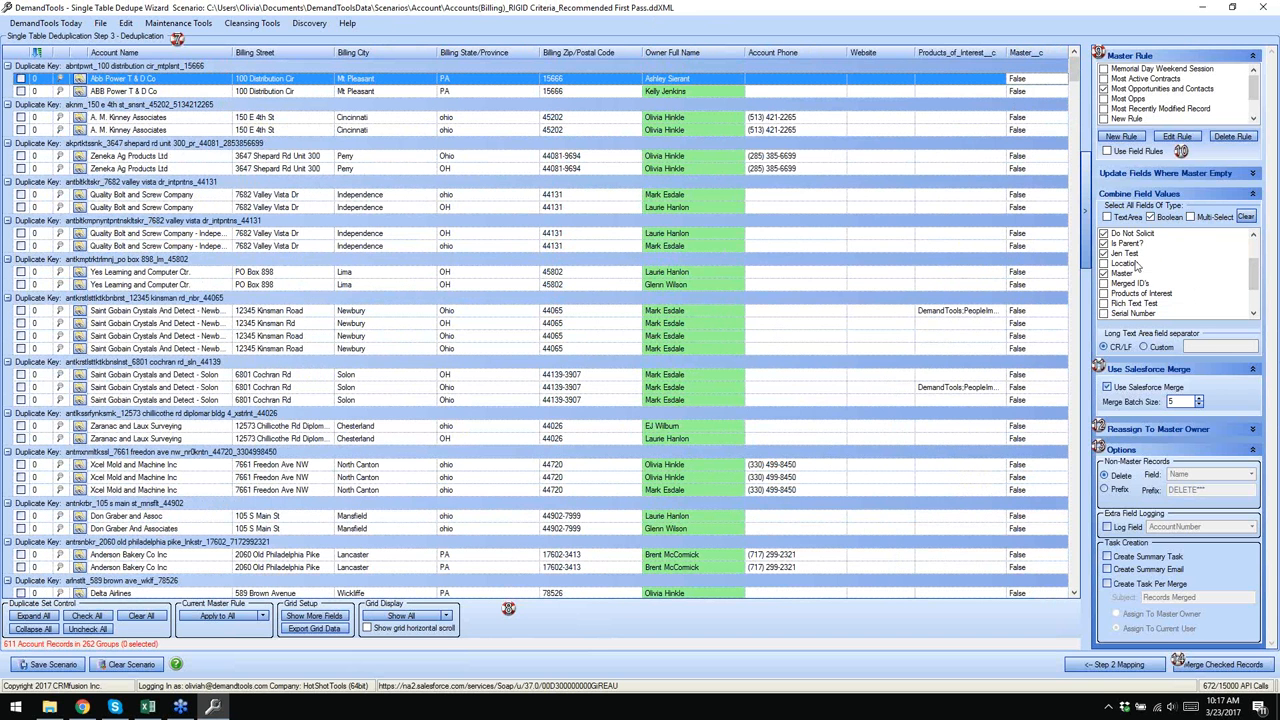
scroll(1158, 270, "up", 2)
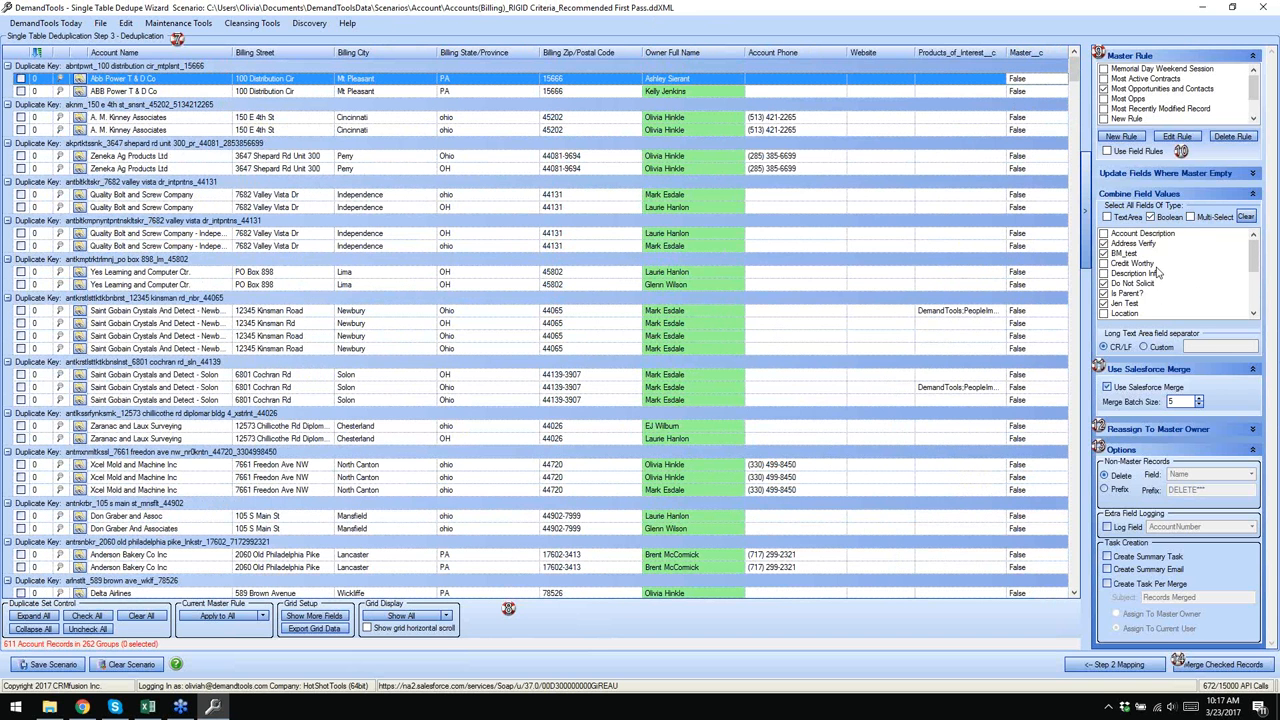
scroll(1156, 272, "down", 1)
left_click(1104, 264)
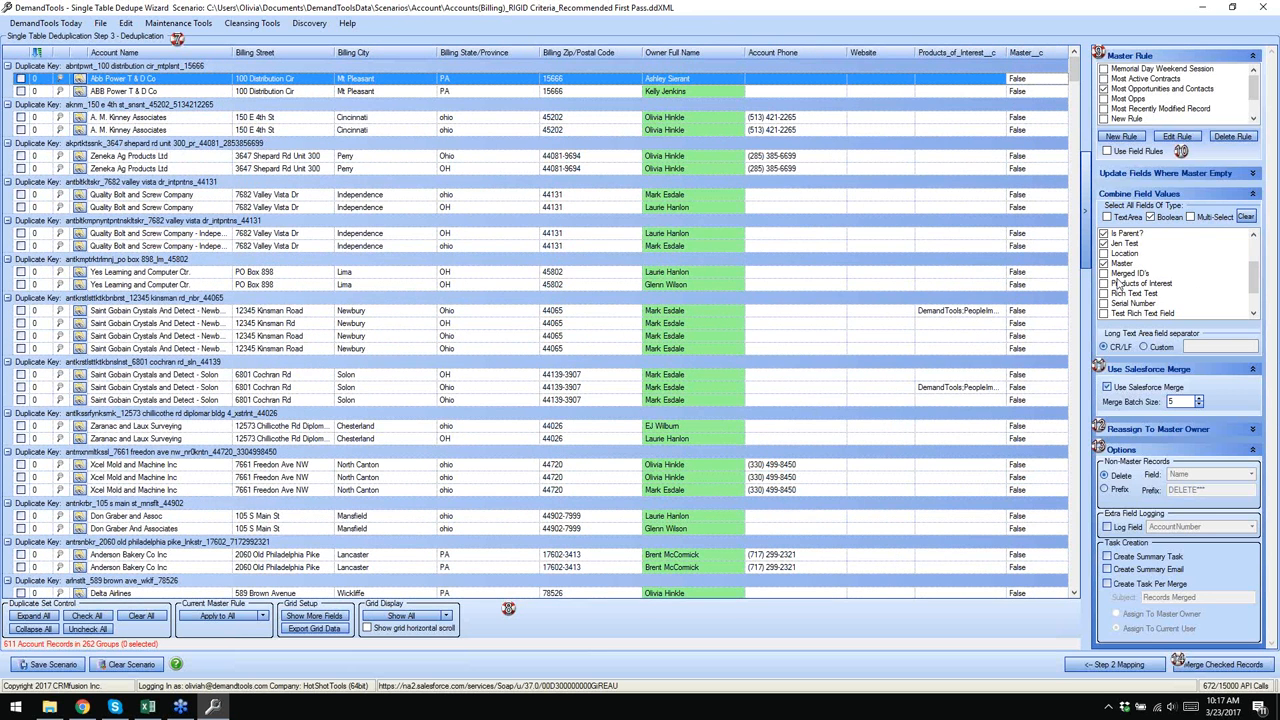
- Set Master__c to True on the first A. M. Kinney Associates record
double_click(1028, 119)
left_click(1028, 152)
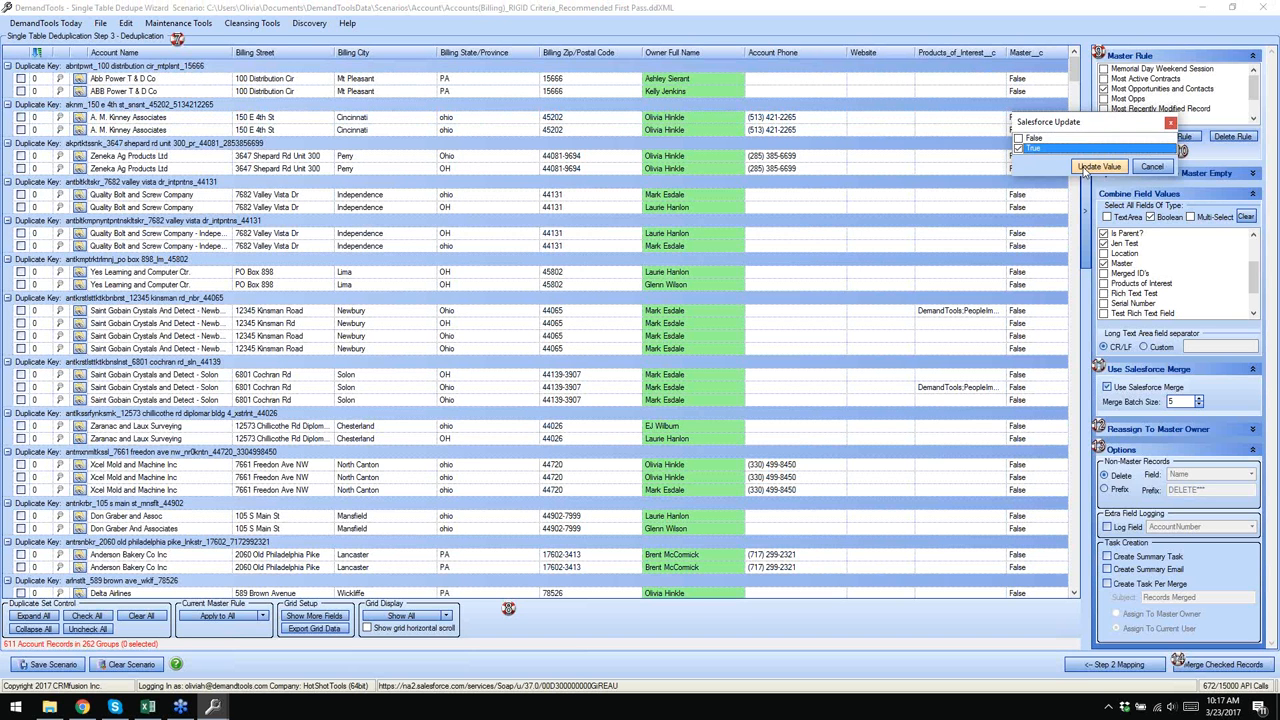
left_click(1085, 168)
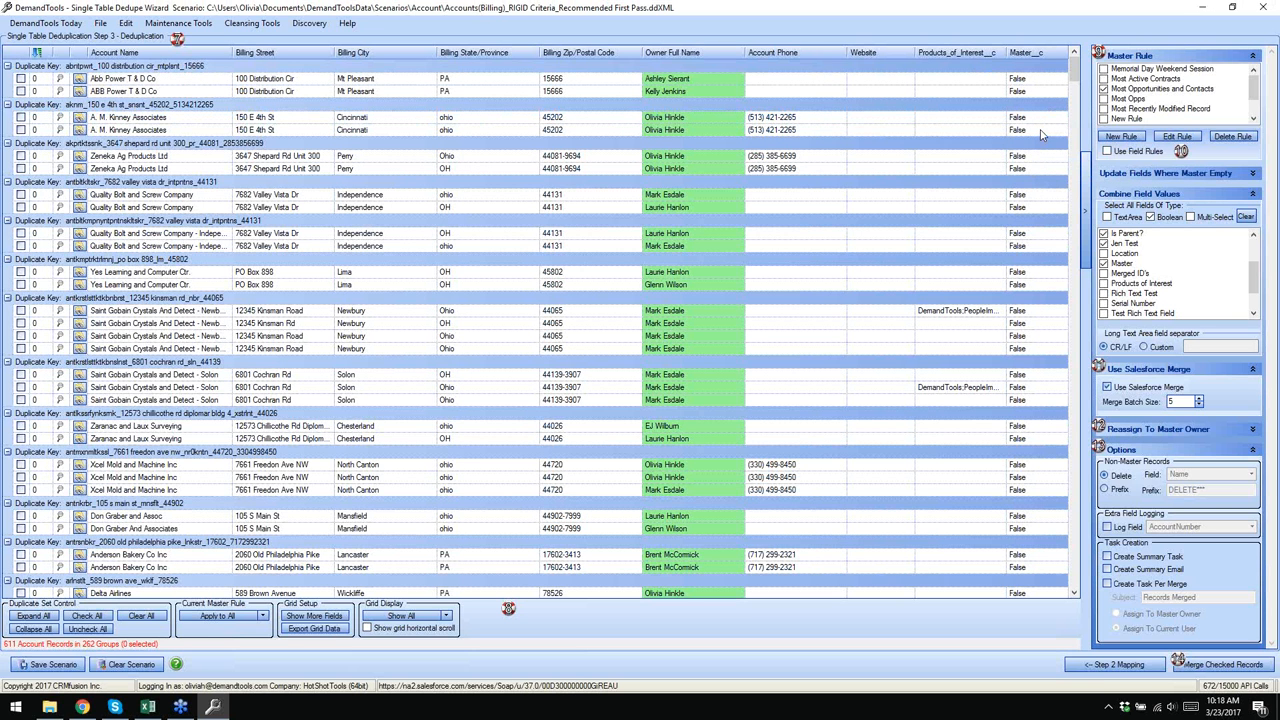
- Check the second A. M. Kinney record's Master value and leave it False
left_click(1036, 132)
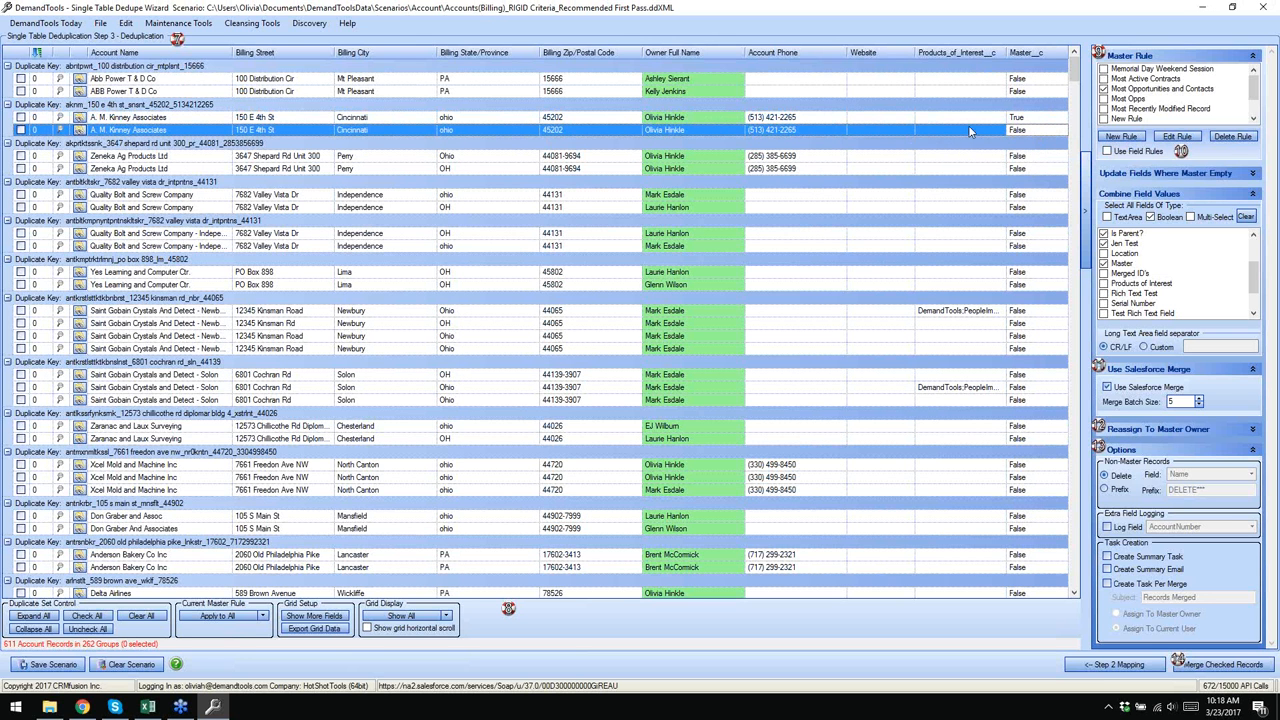
left_click(1025, 119)
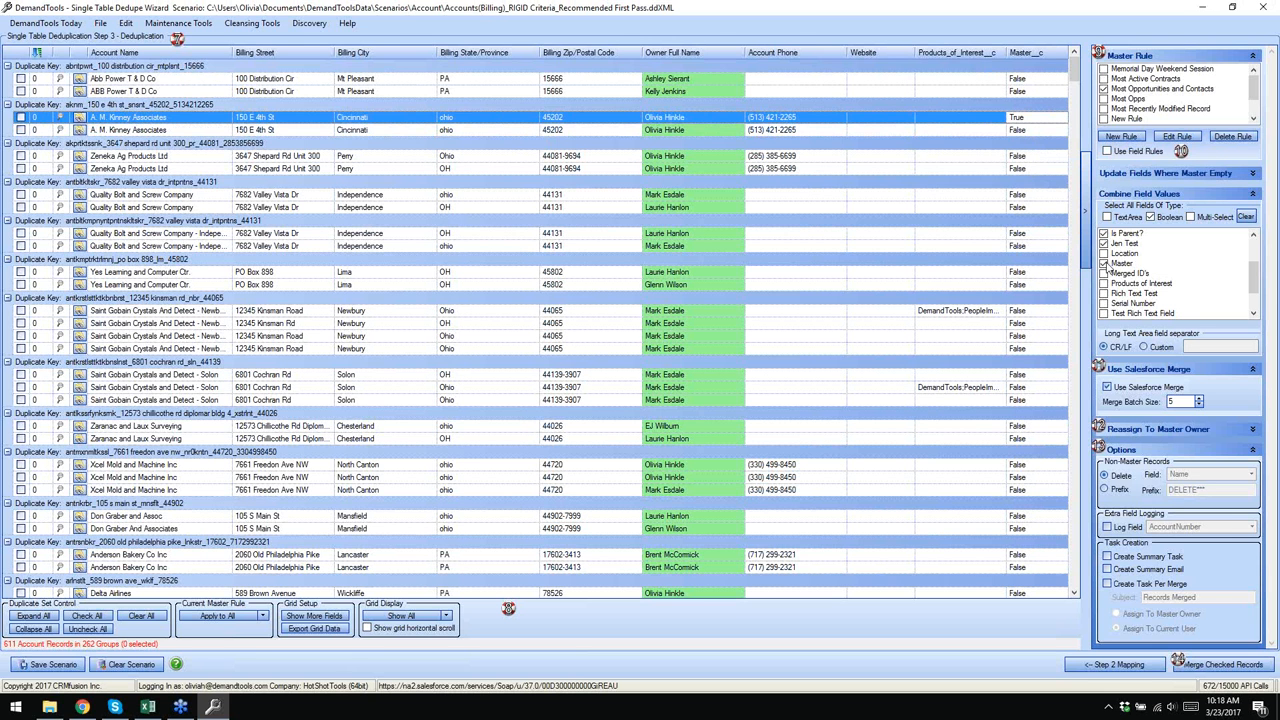
left_click(1008, 131)
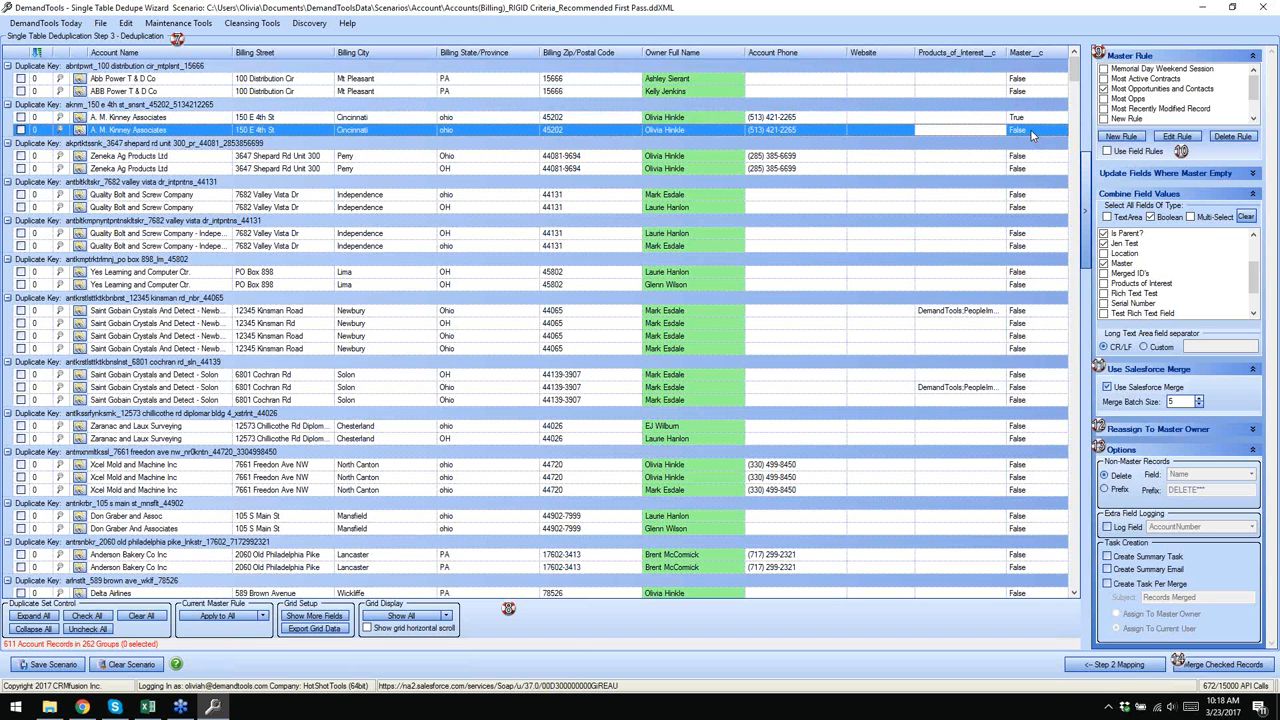
double_click(1032, 128)
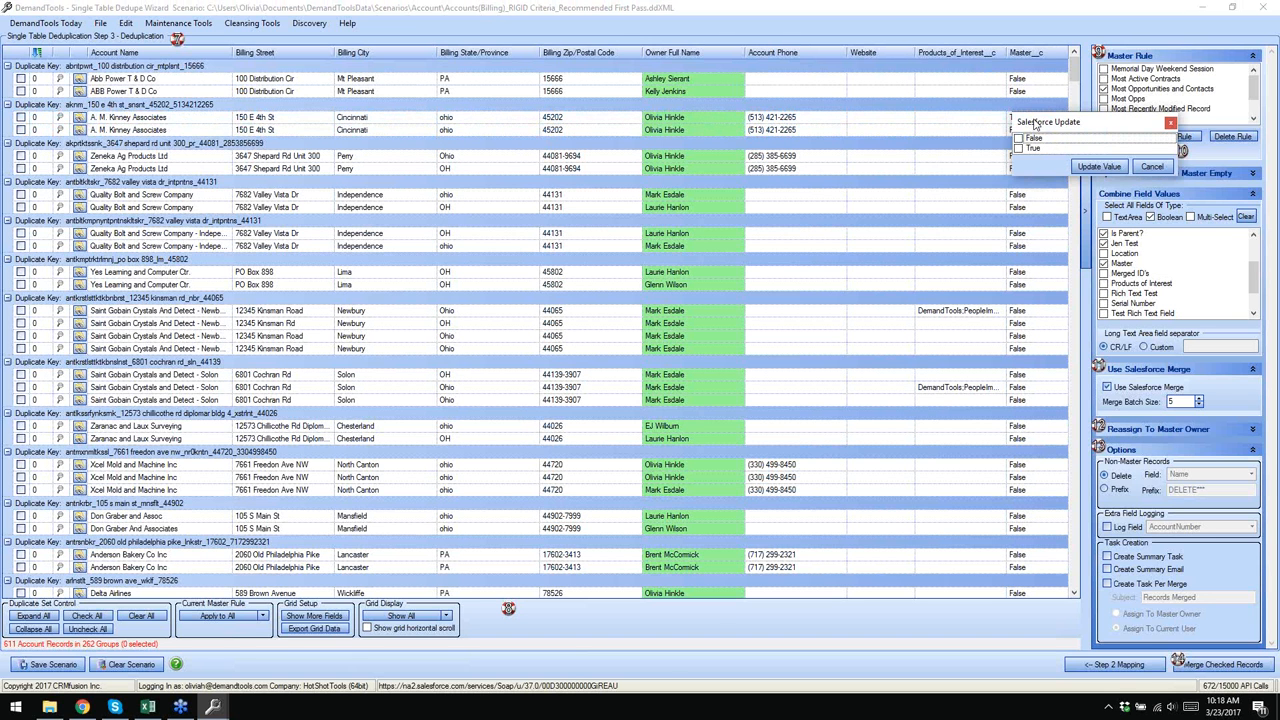
left_click(1150, 165)
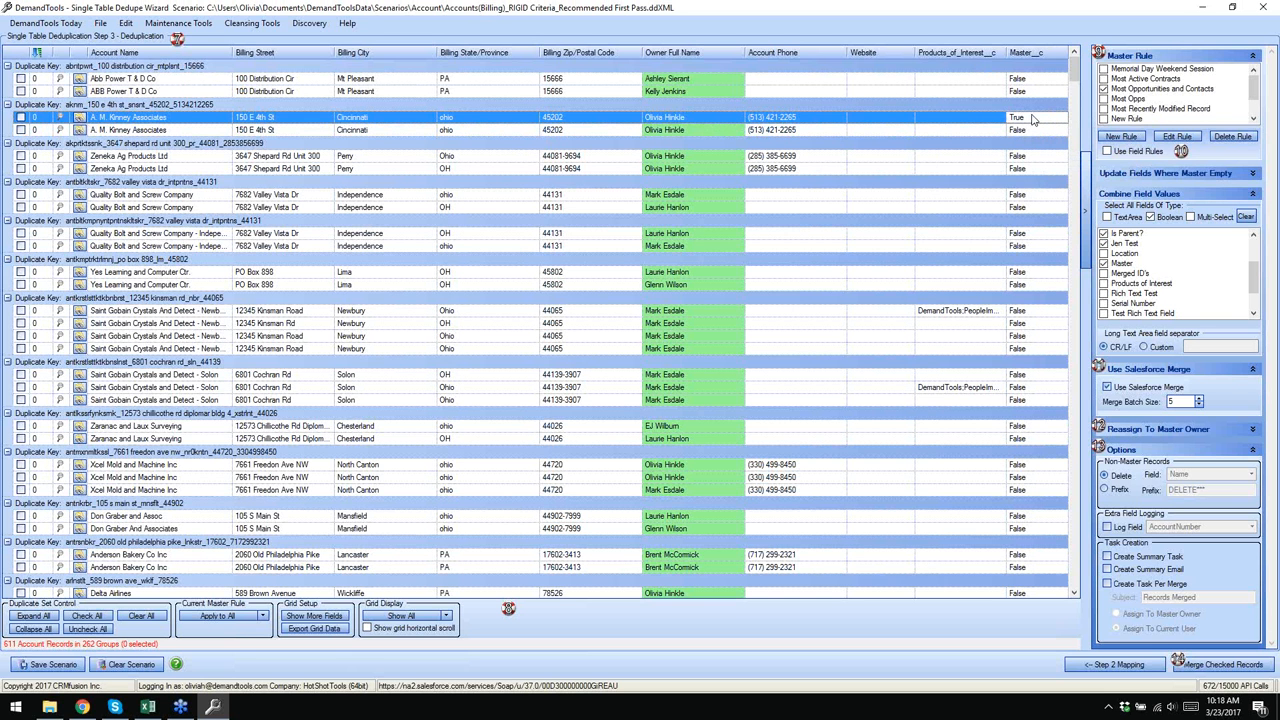
left_click(1020, 131)
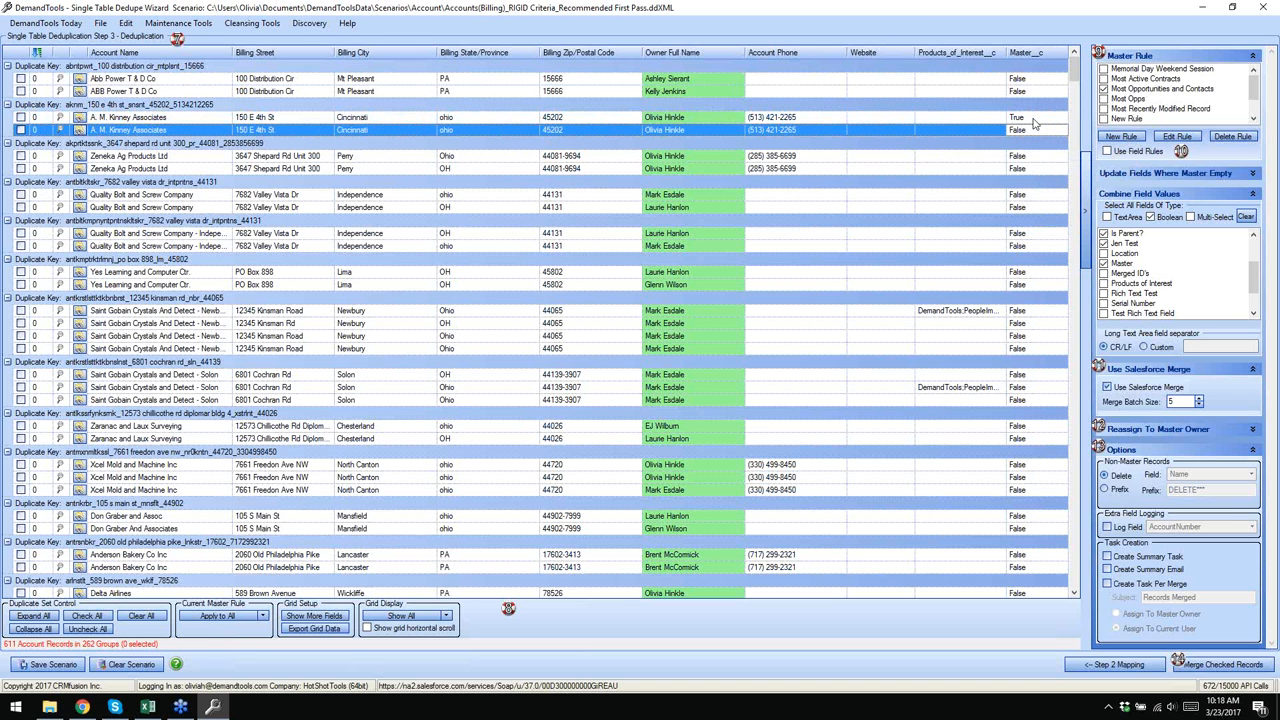
left_click(420, 12)
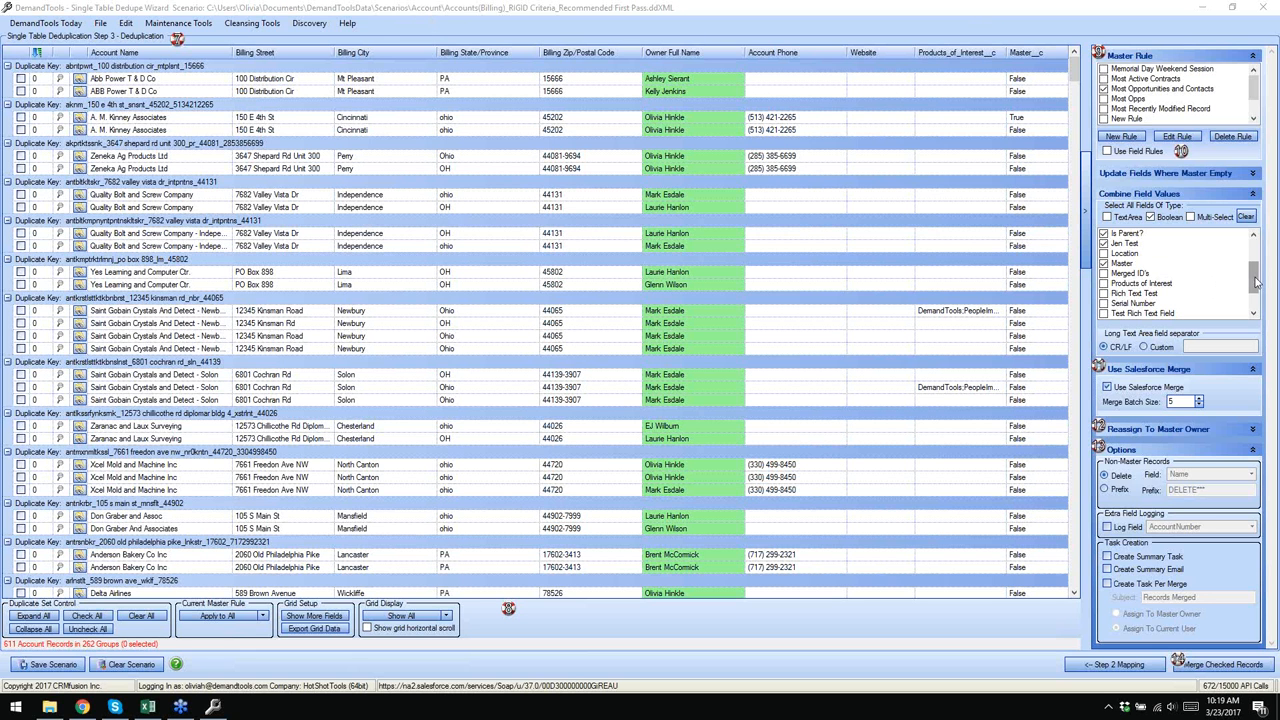
- Mark the first Abb Power T & D Co record as master, with both group rows checked
scroll(1256, 283, "up", 1)
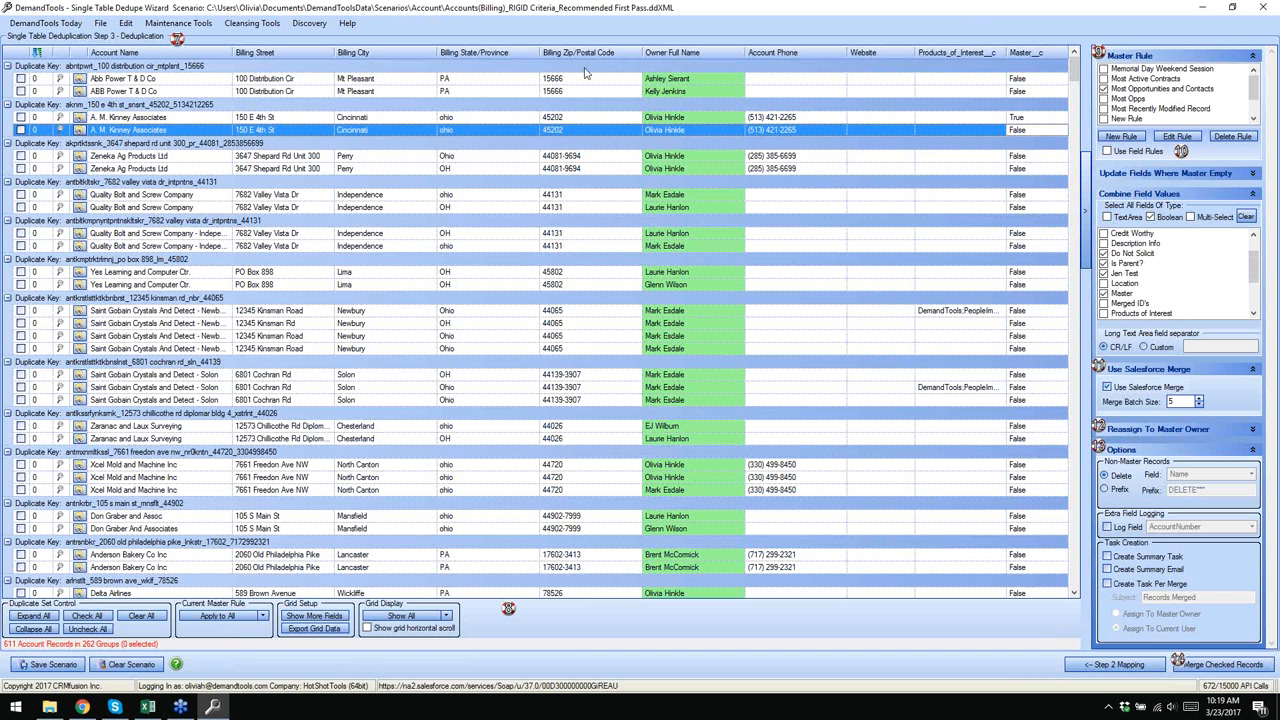
left_click(419, 18)
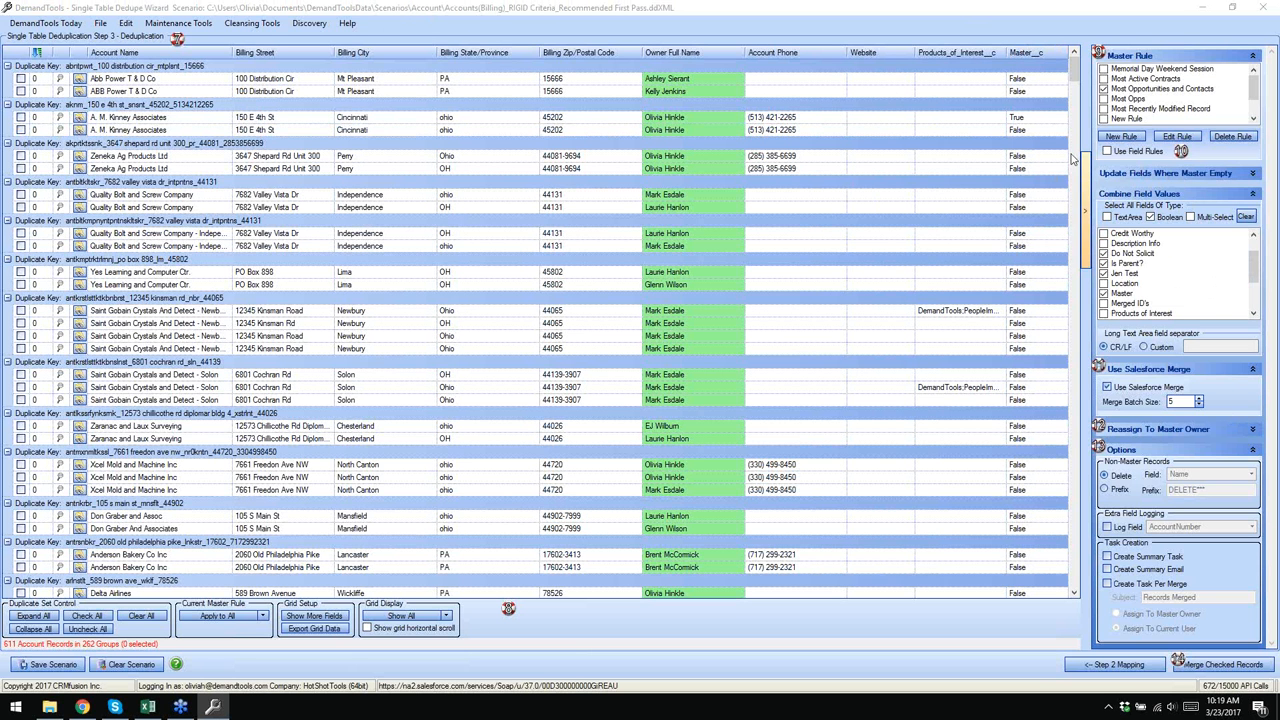
left_click(64, 78)
left_click(63, 91)
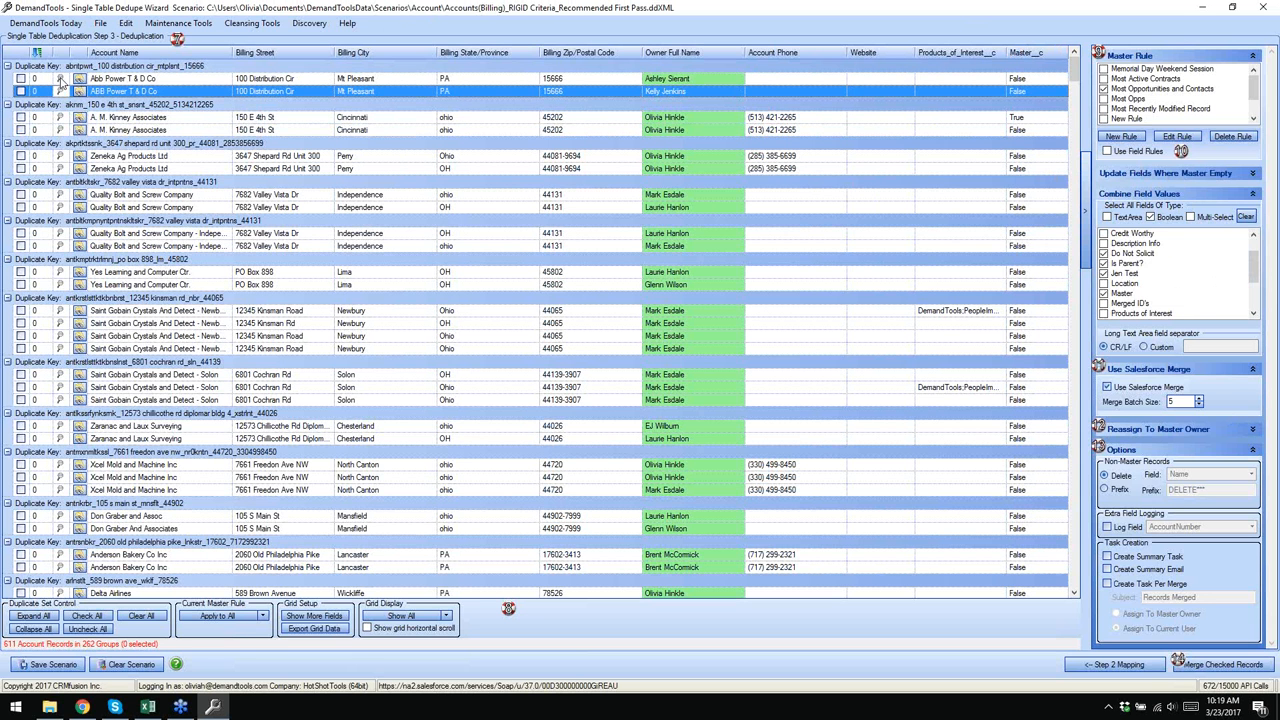
left_click(60, 80)
left_click(60, 79)
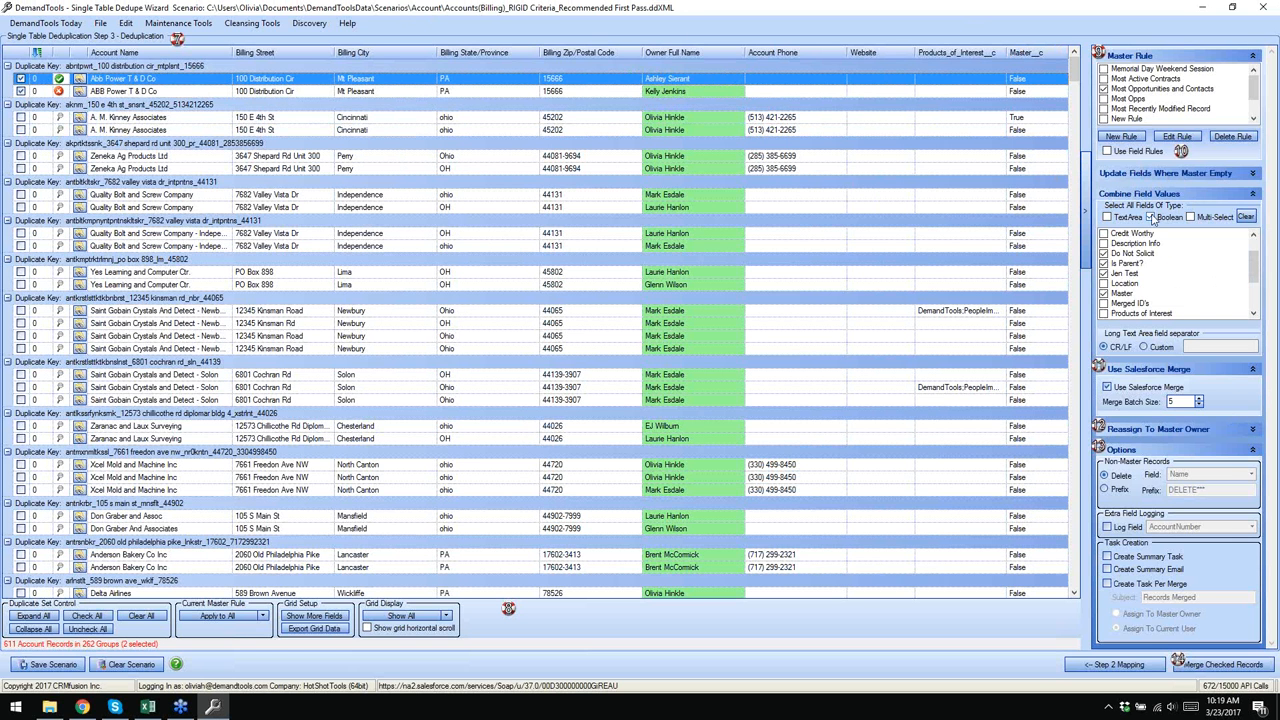
left_click(1253, 174)
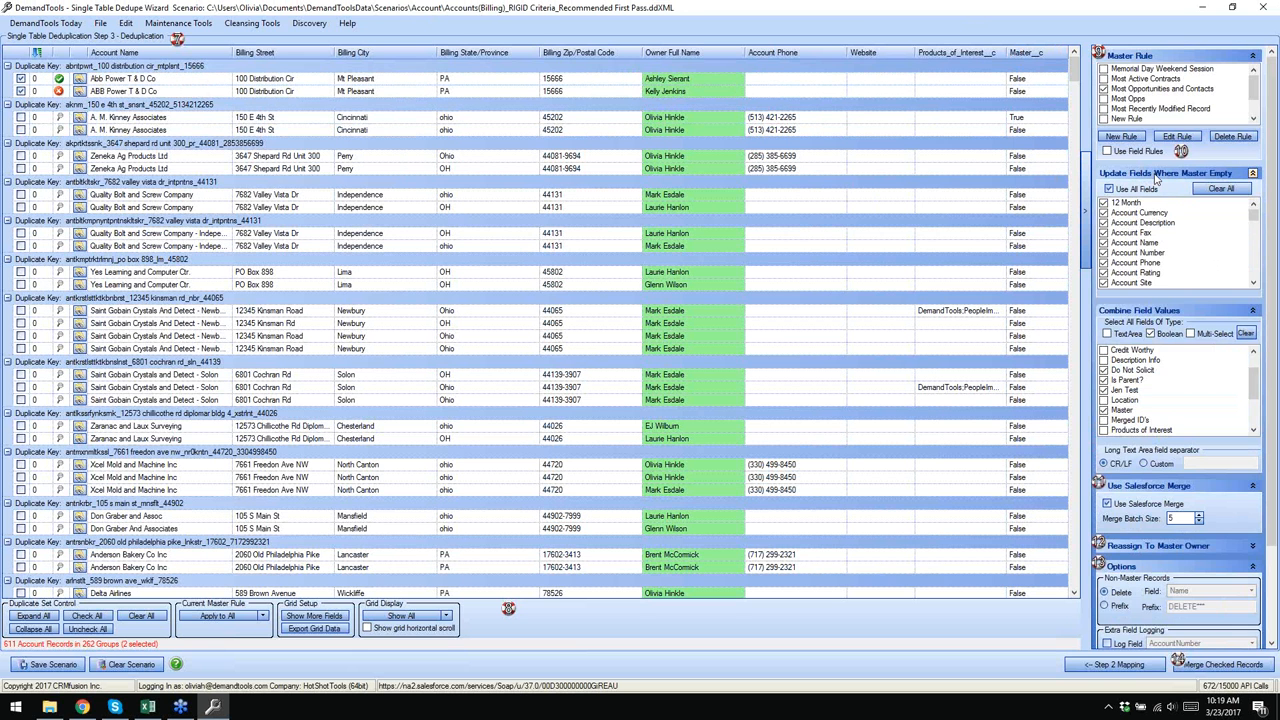
left_click(1253, 174)
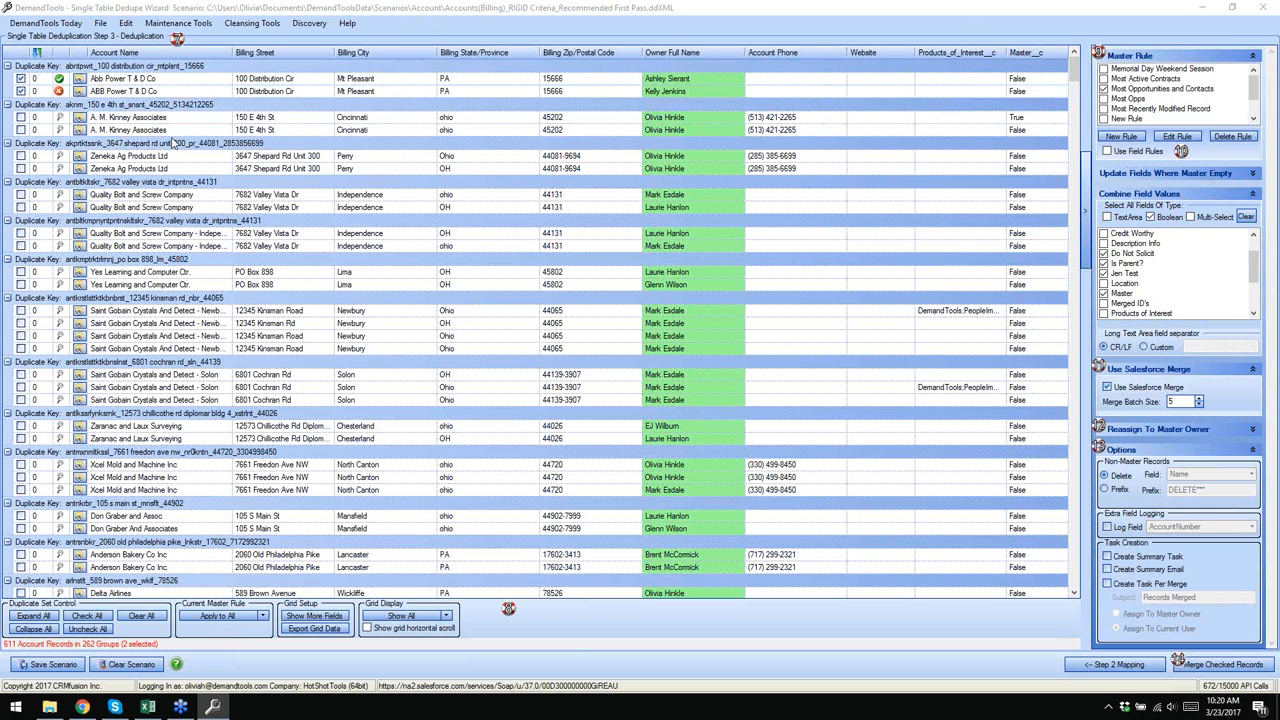
- Open Setup Custom Merge for the A. M. Kinney Associates group and enlarge its window
left_click(34, 103)
left_click(57, 66)
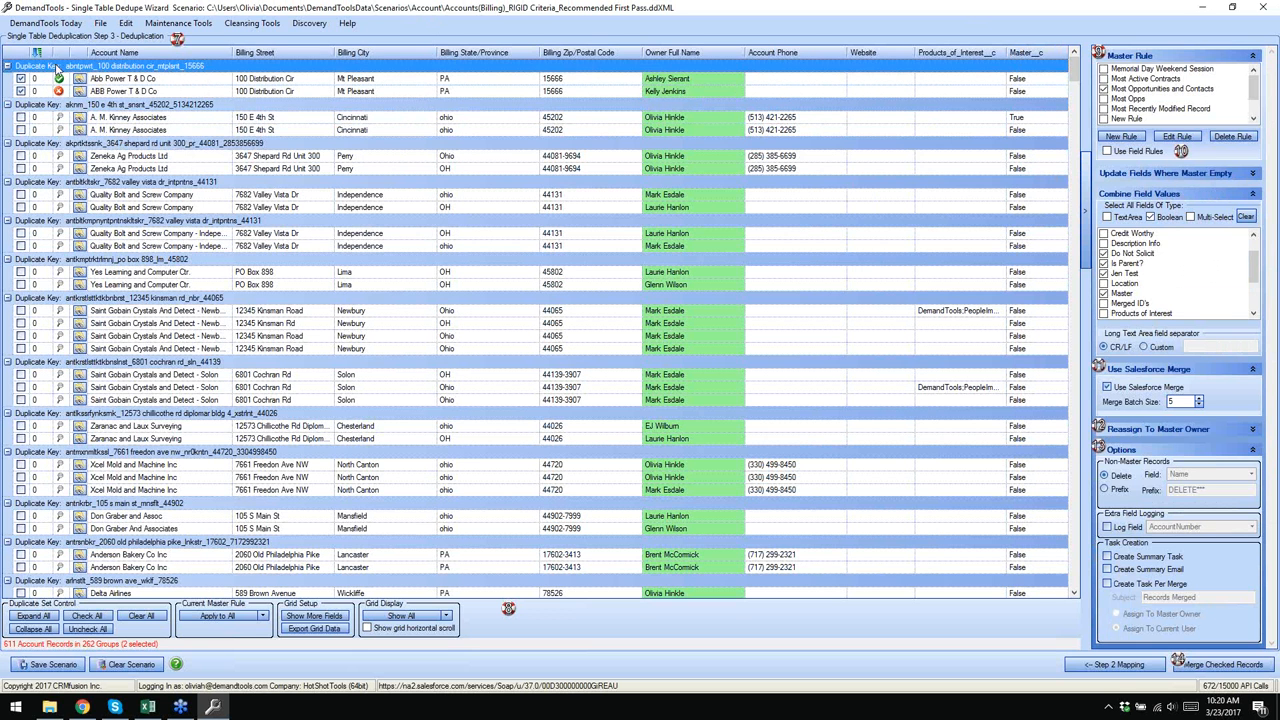
left_click(89, 145)
left_click(121, 182)
left_click(131, 221)
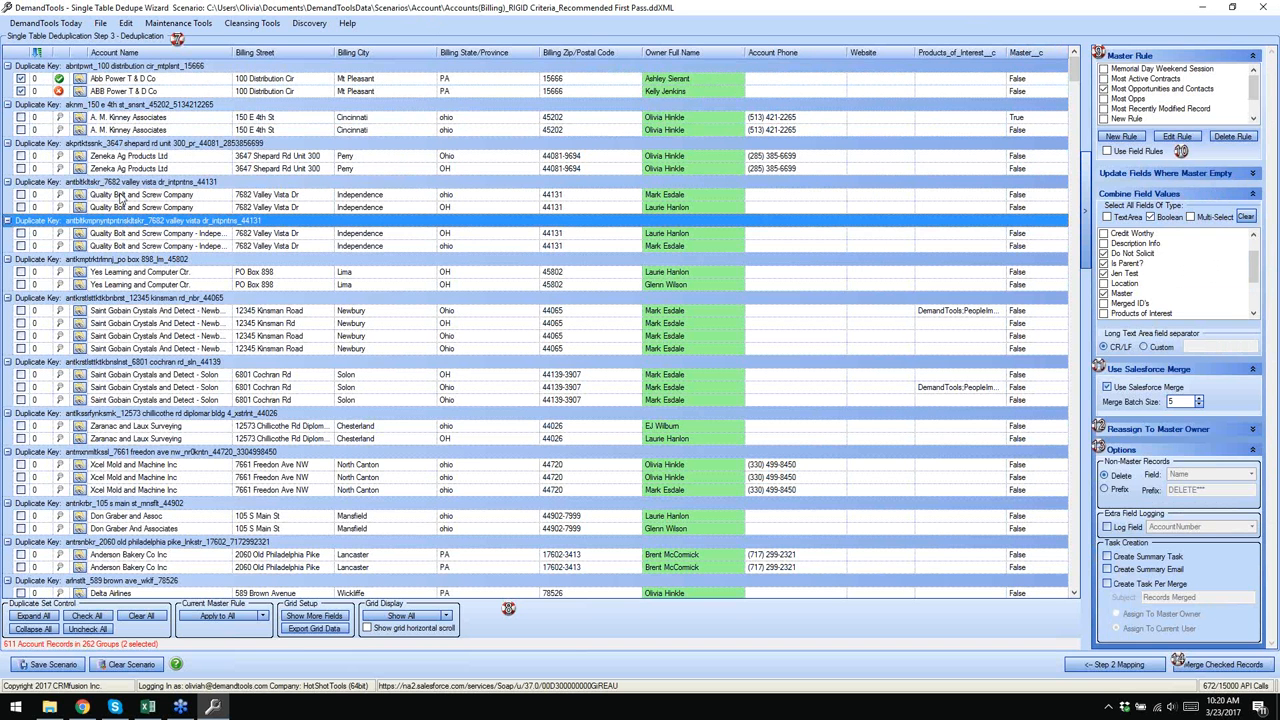
left_click(101, 104)
right_click(102, 106)
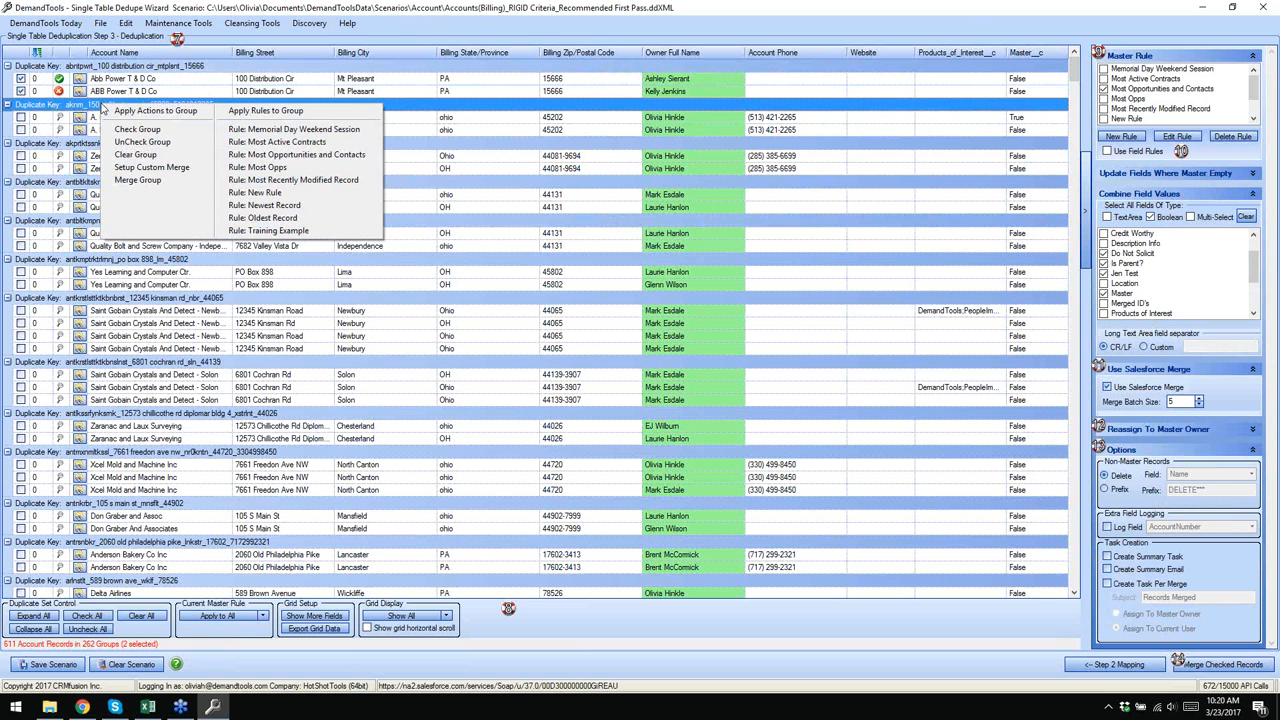
left_click(180, 170)
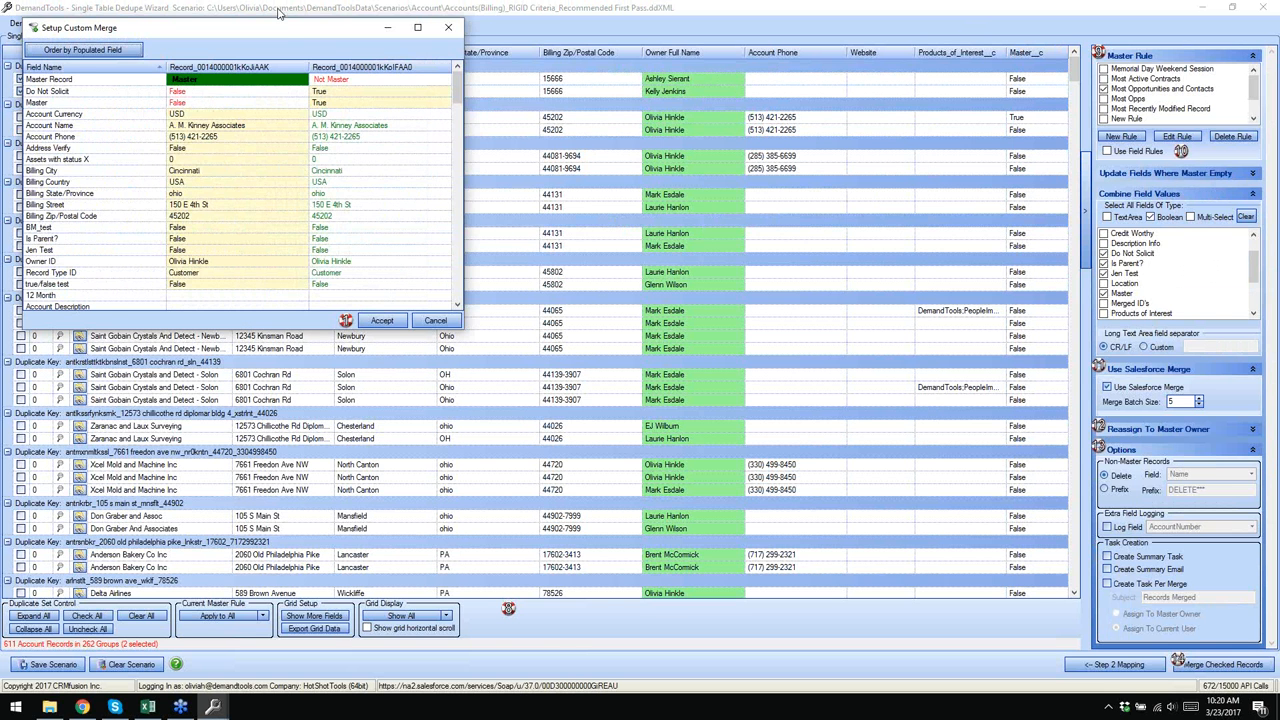
left_click_drag(279, 27, 562, 68)
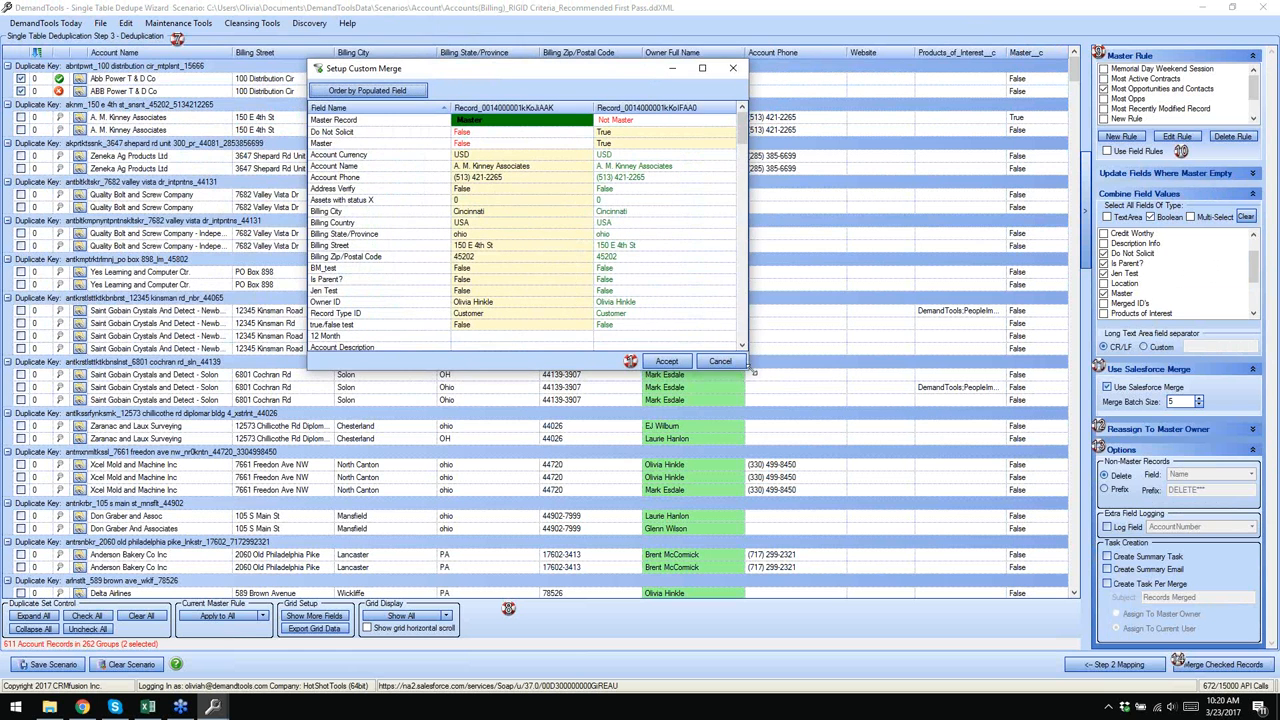
left_click_drag(750, 374, 836, 491)
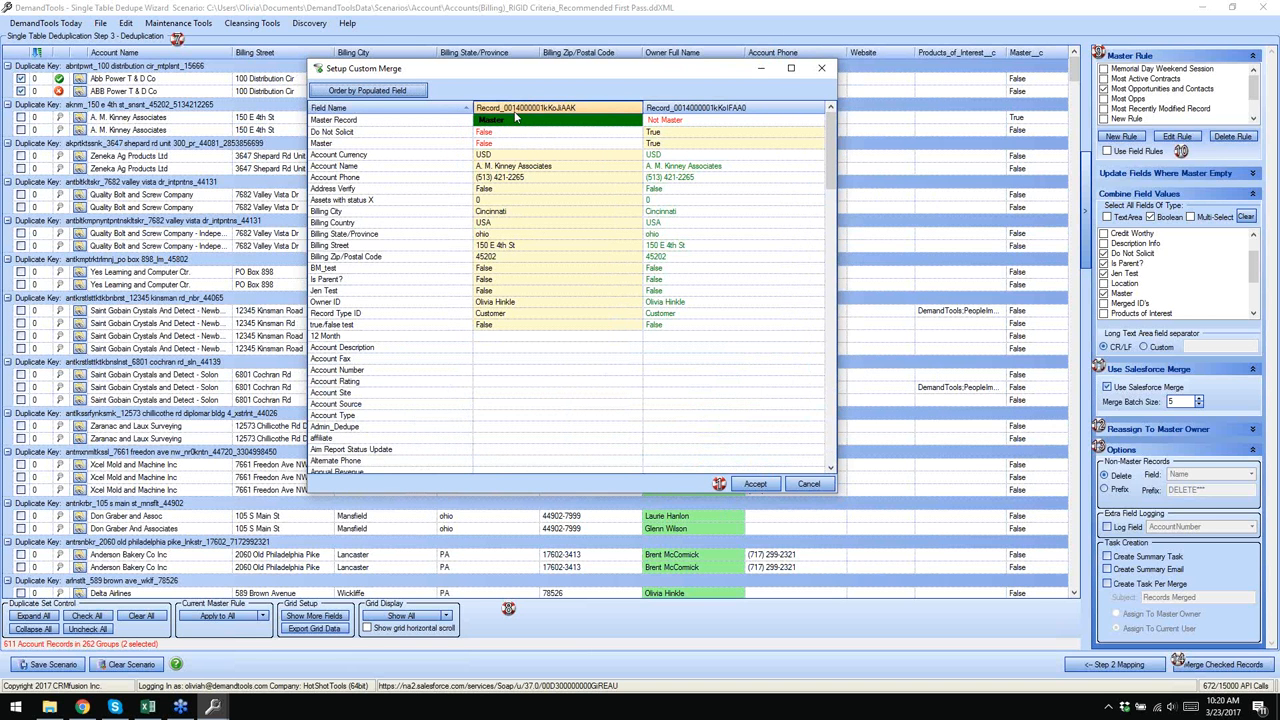
- Make the second record master, keep Do Not Solicit False, and accept the custom merge
left_click(676, 122)
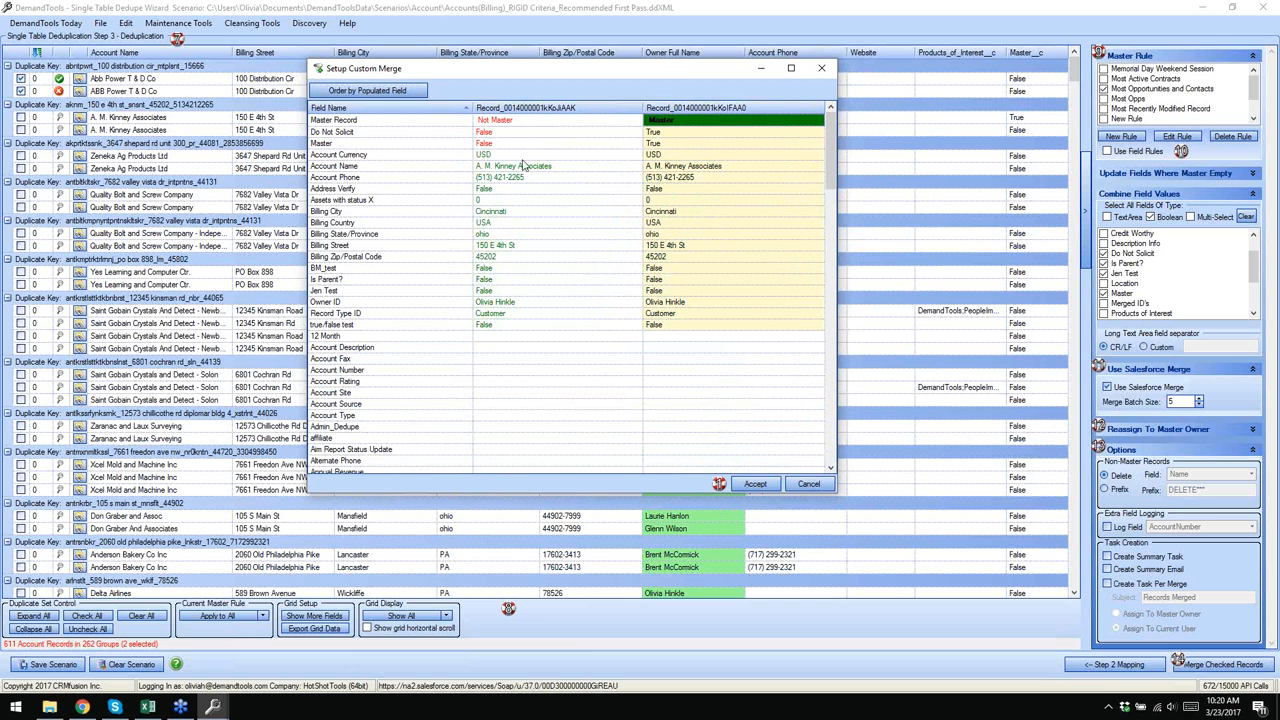
left_click(668, 170)
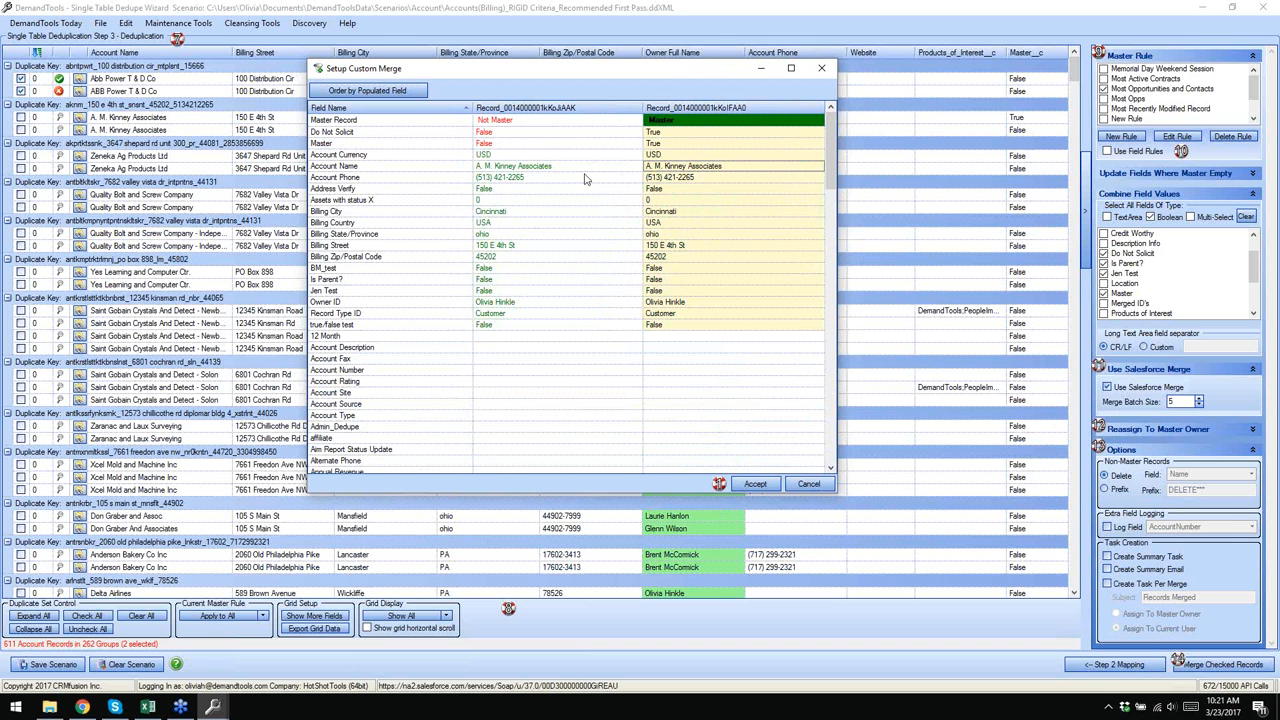
left_click(535, 167)
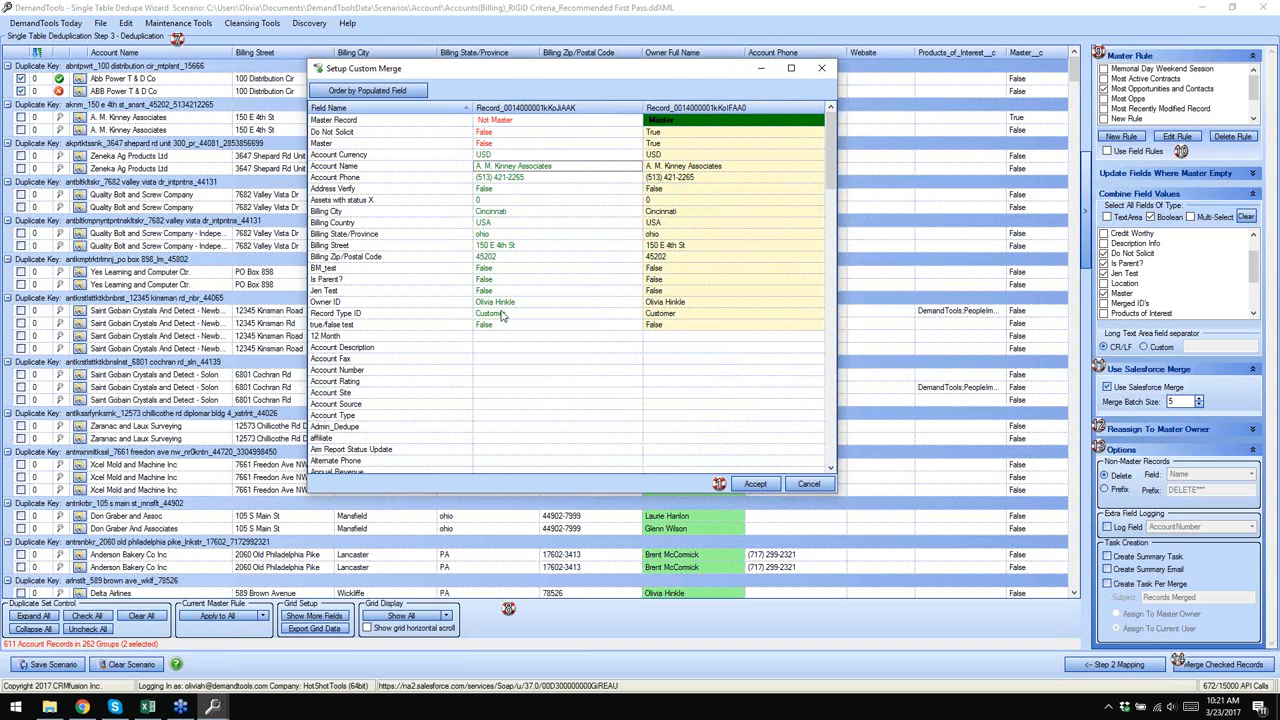
left_click(497, 134)
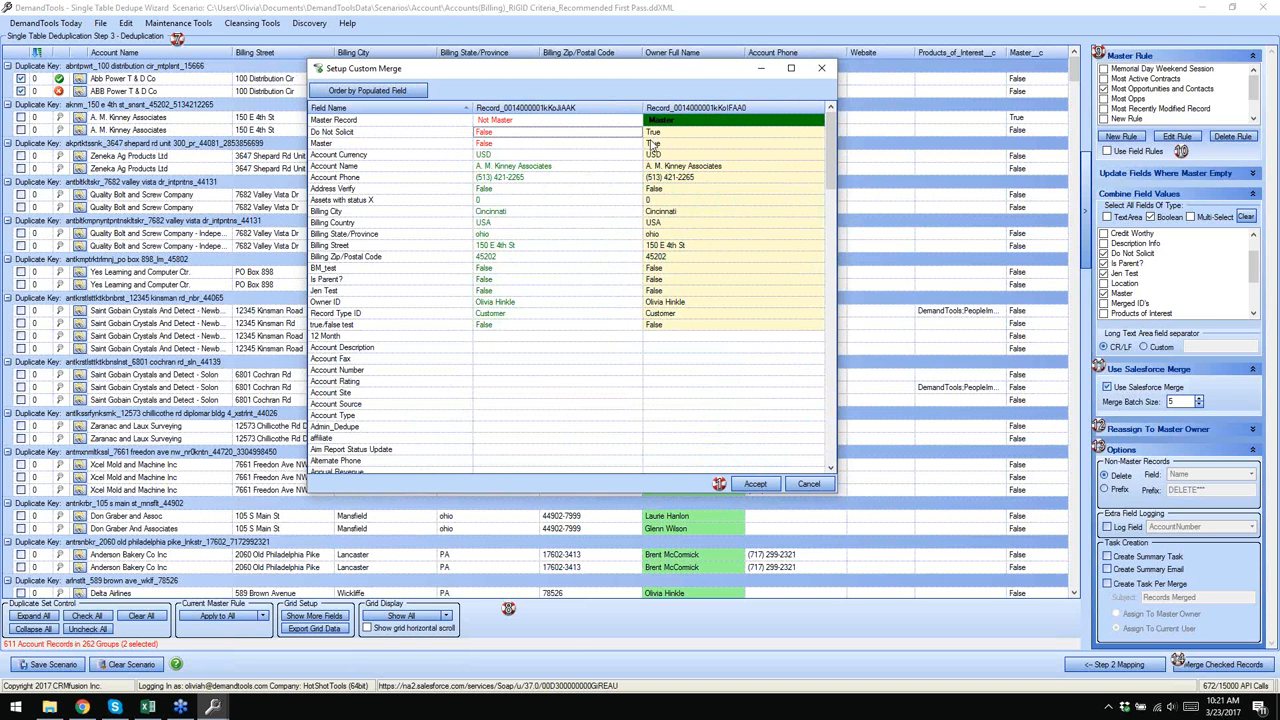
left_click(494, 135)
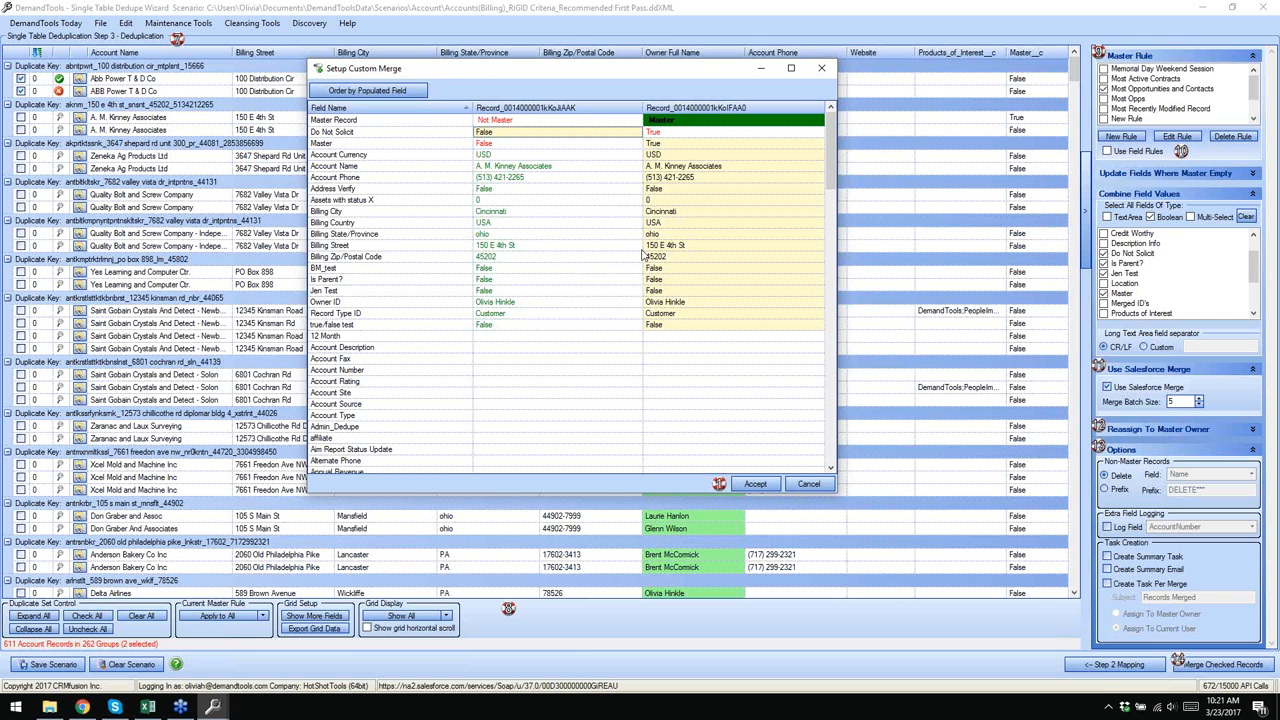
left_click(757, 485)
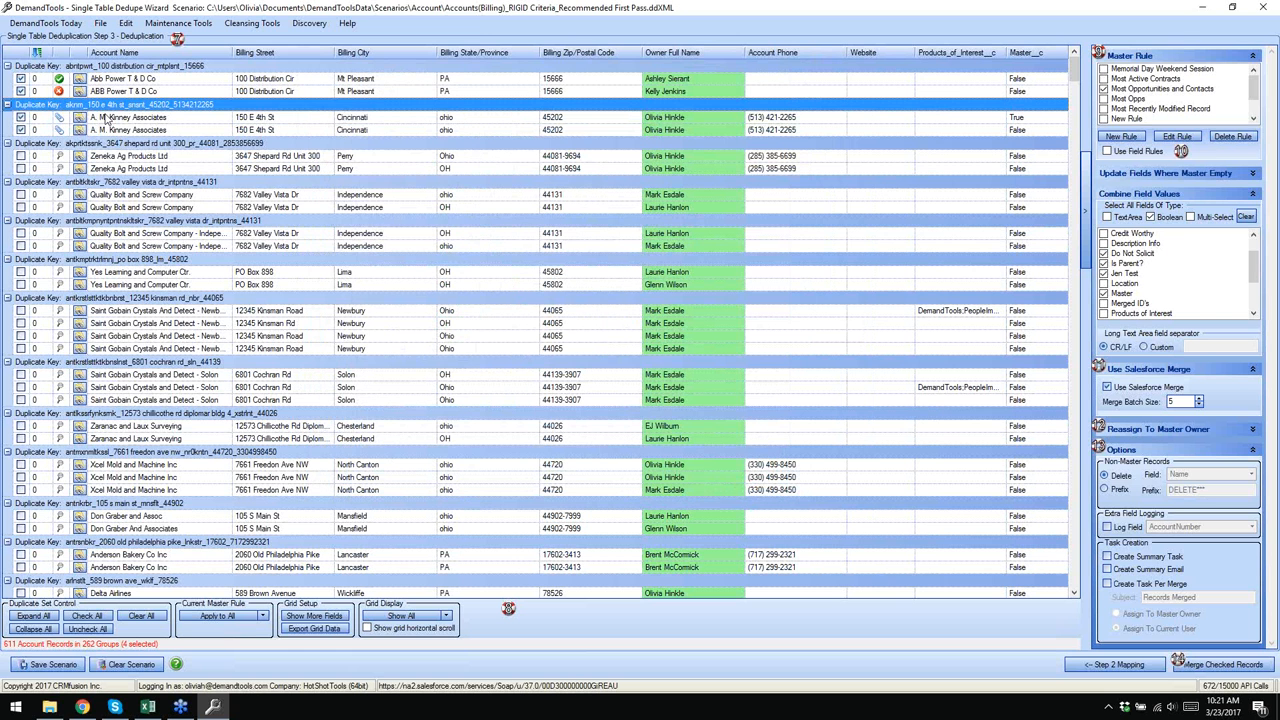
- Reopen the A. M. Kinney custom merge to review its fields, closing without changes
right_click(108, 110)
left_click(145, 146)
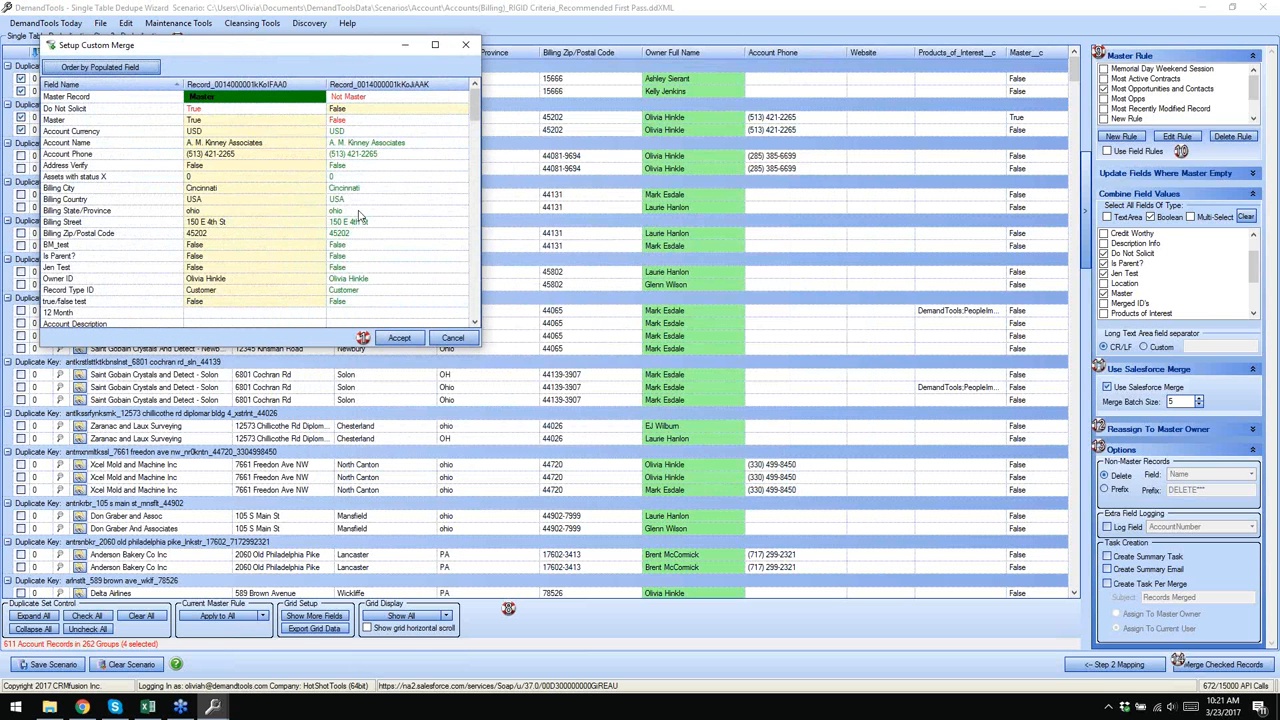
left_click_drag(349, 46, 414, 46)
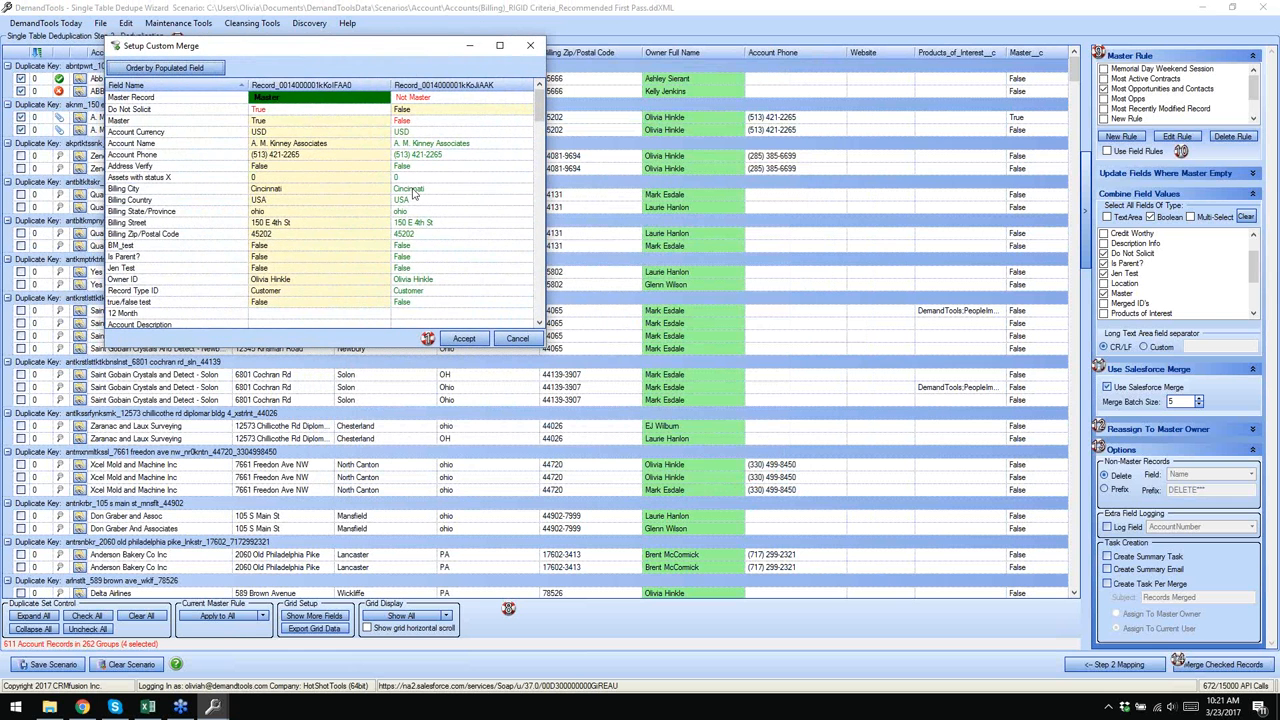
scroll(414, 190, "down", 1)
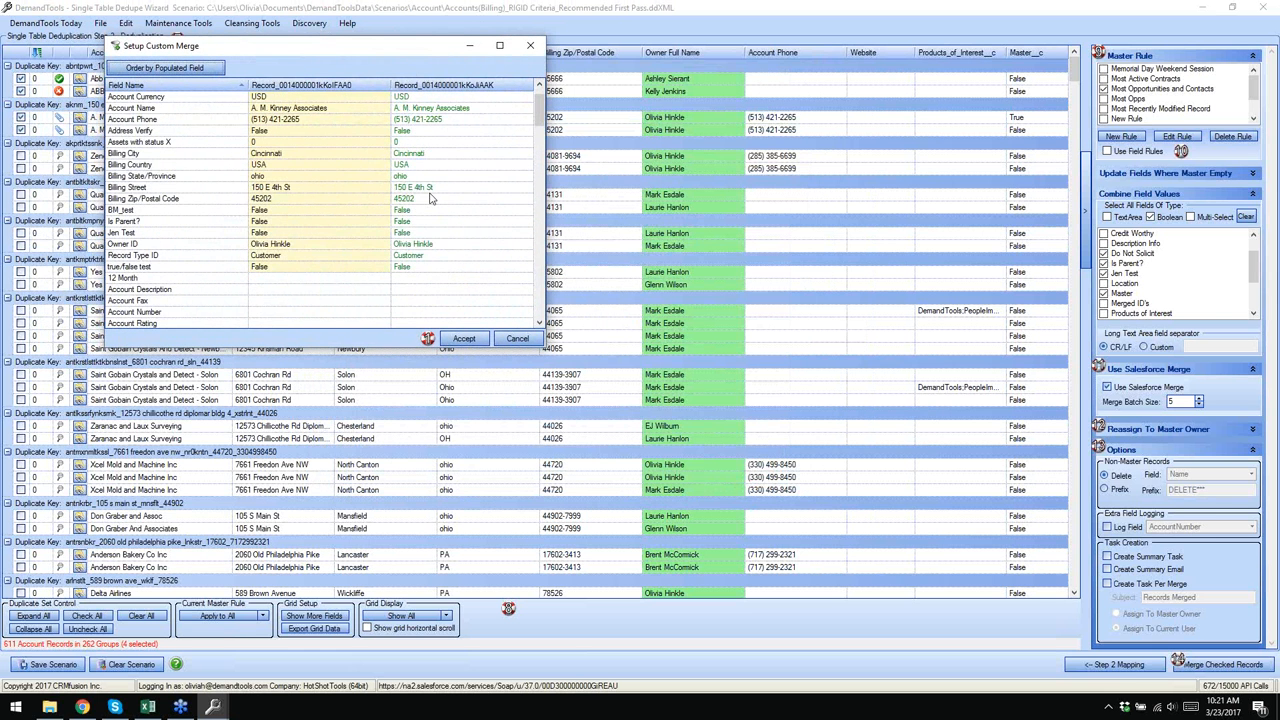
scroll(390, 190, "down", 15)
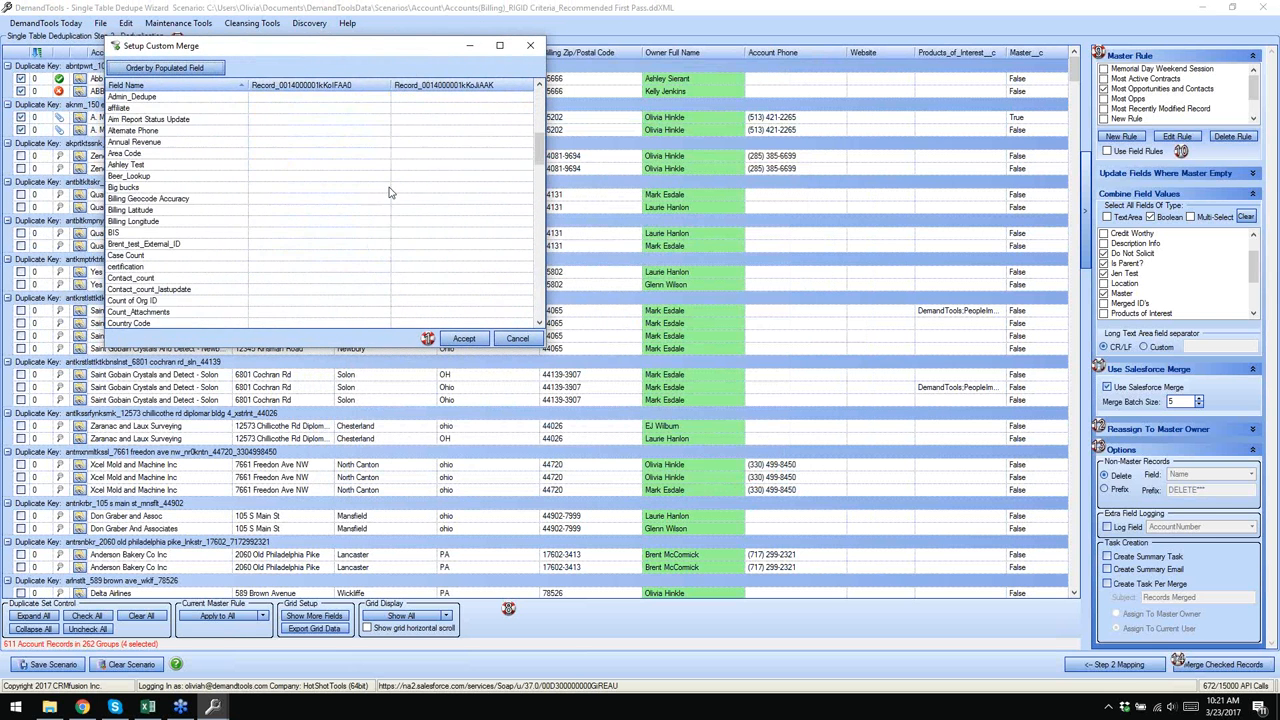
scroll(390, 190, "down", 5)
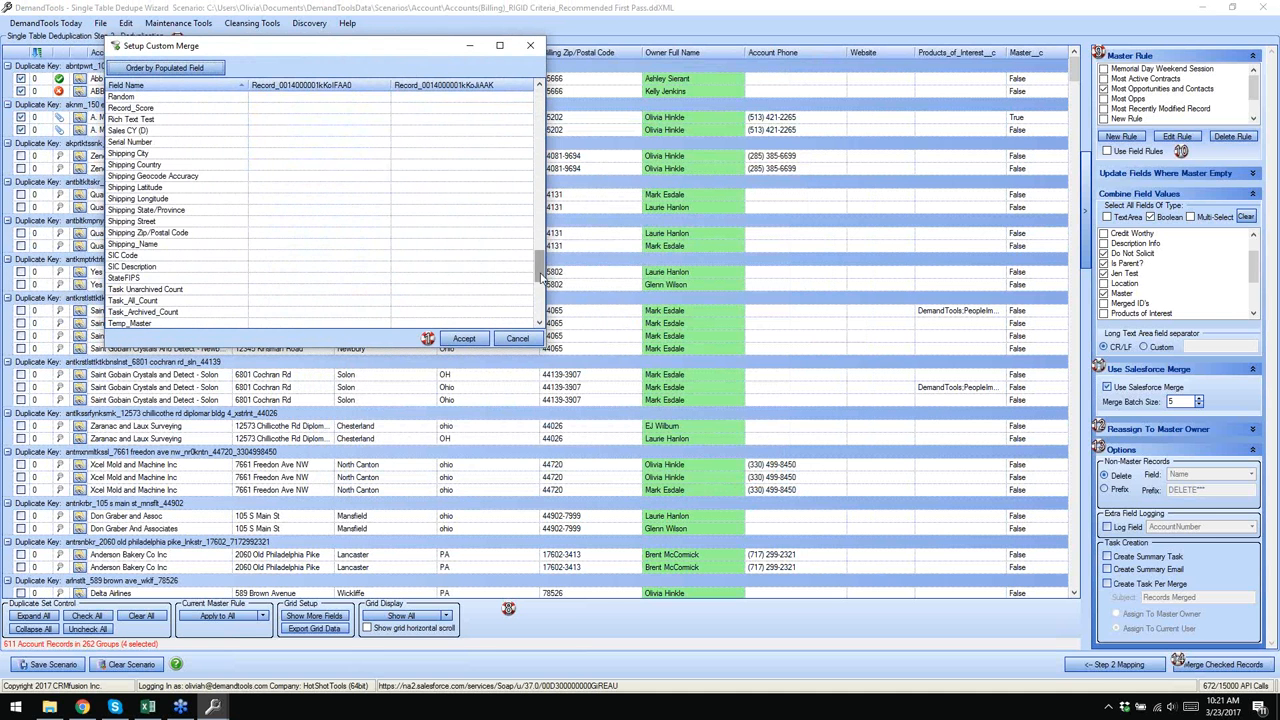
left_click_drag(543, 268, 535, 105)
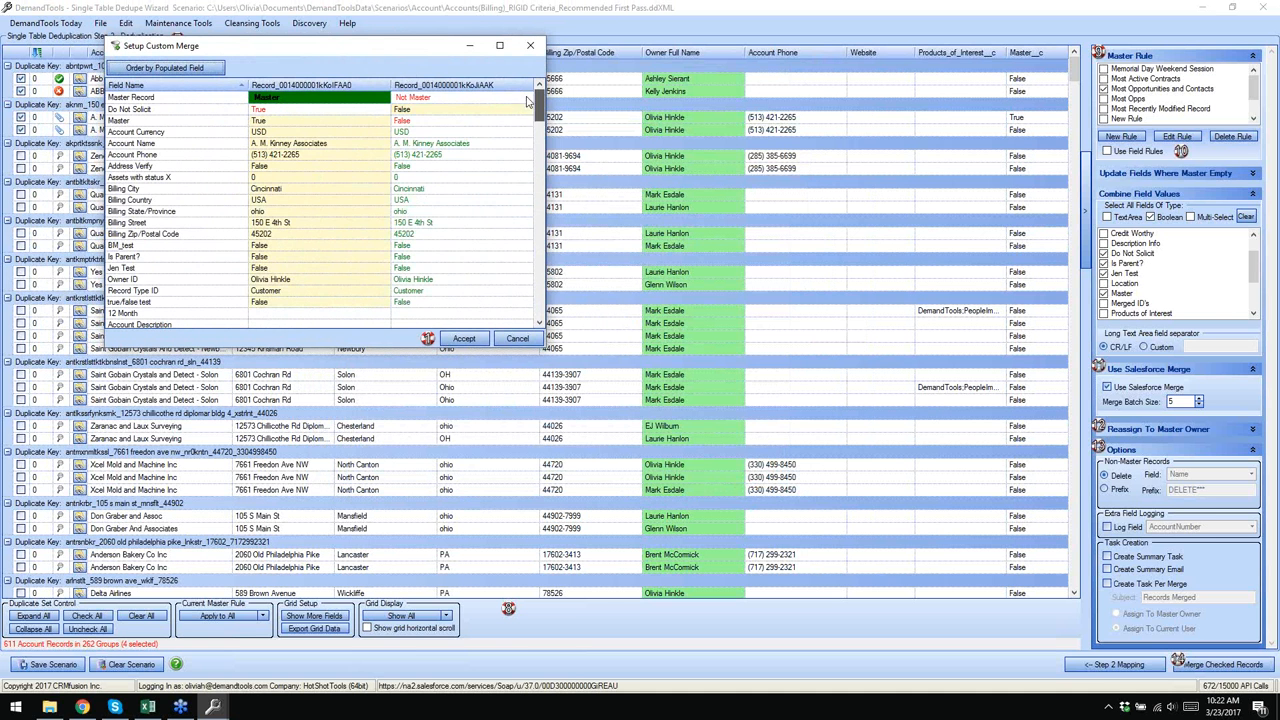
left_click(517, 338)
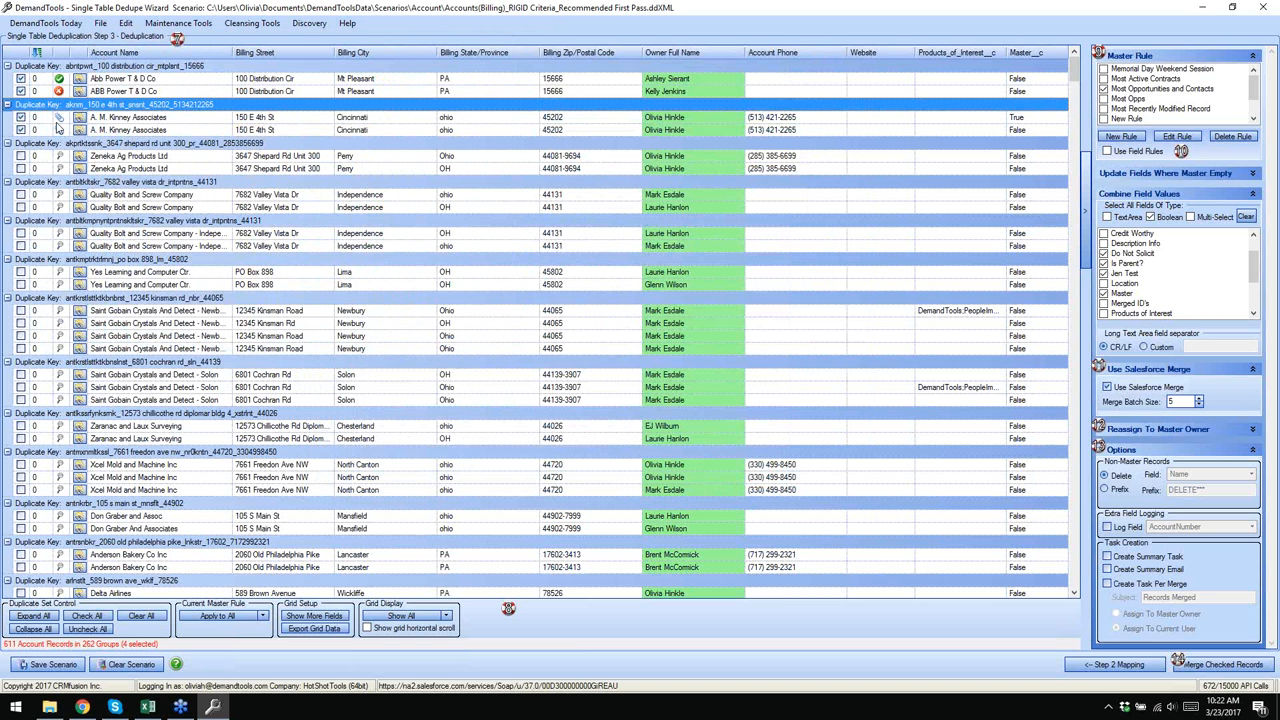
left_click(130, 24)
left_click(130, 23)
left_click(132, 39)
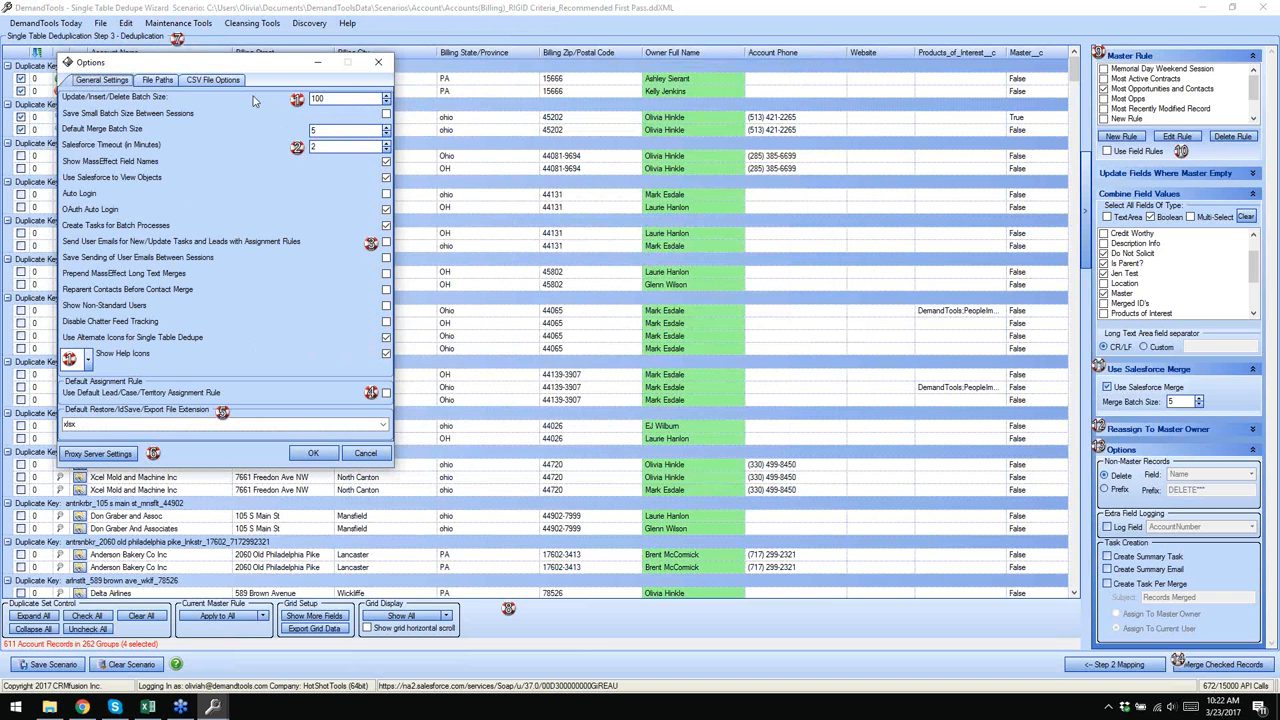
left_click(377, 64)
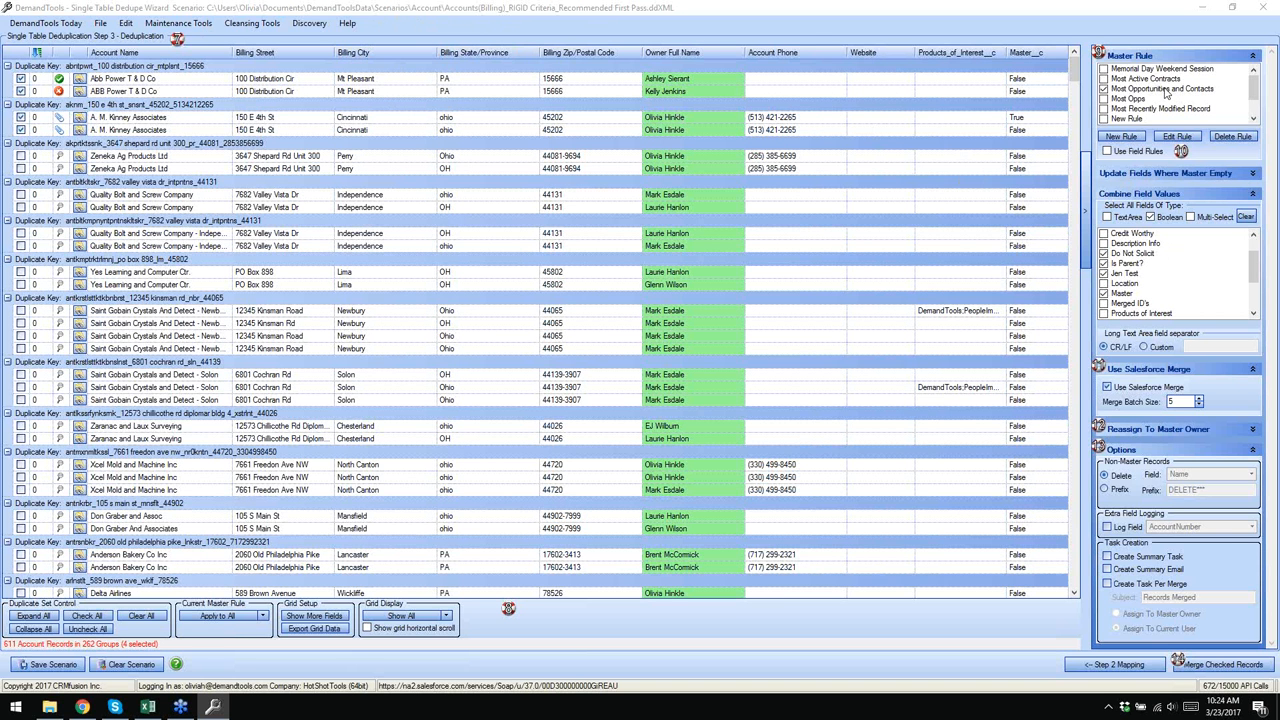
- Create a master rule named 'Training - March' whose first condition uses the RECORD field
left_click(1124, 137)
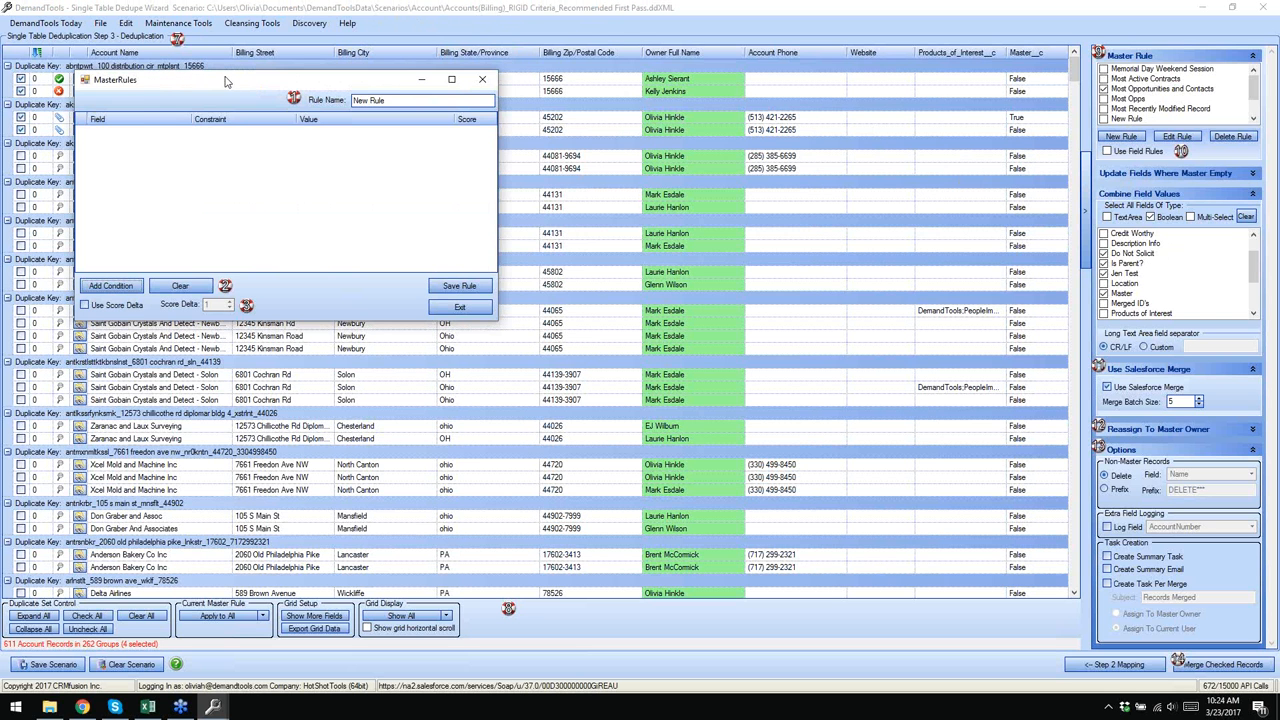
left_click_drag(226, 82, 569, 99)
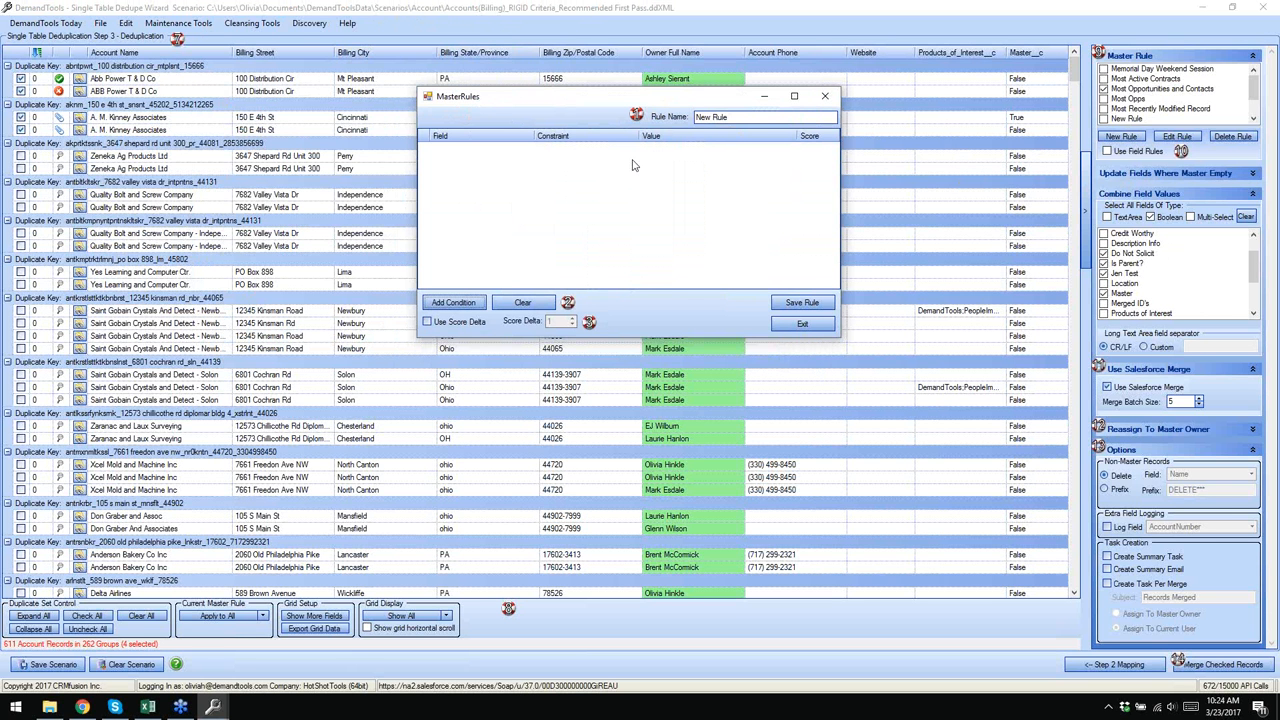
double_click(729, 118)
type("Training - March")
left_click(713, 118)
type("n")
left_click(452, 302)
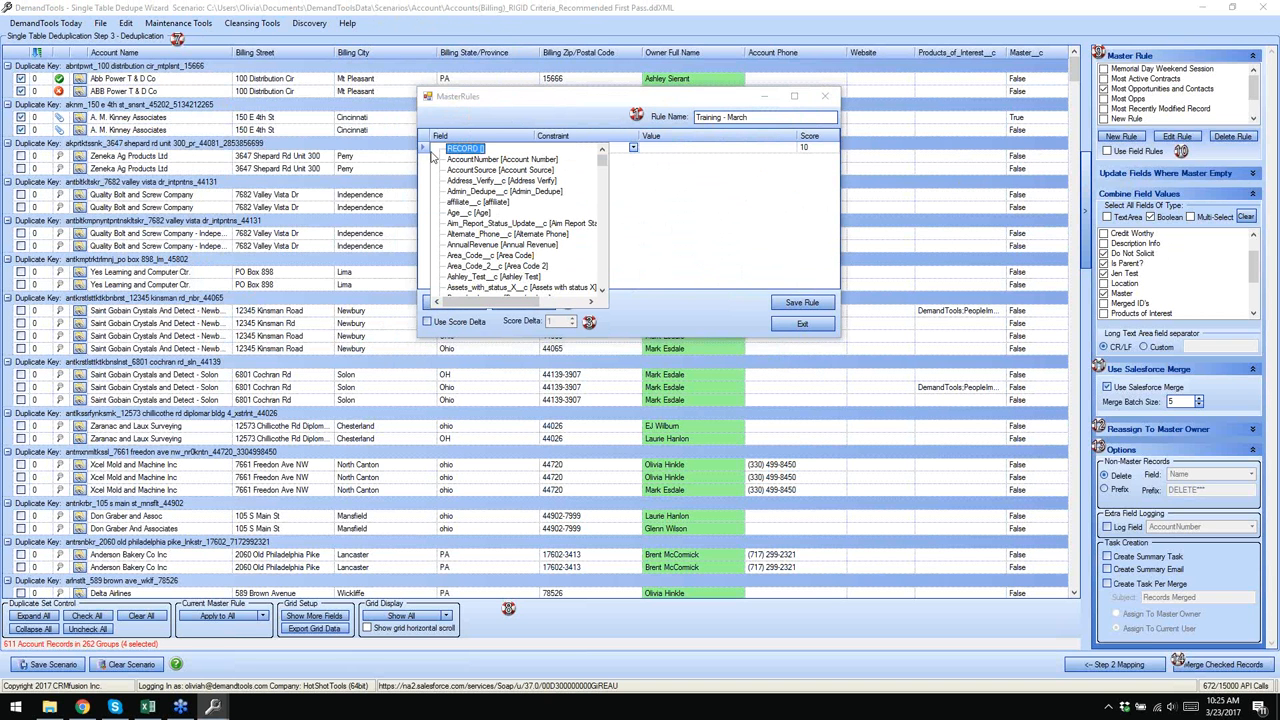
left_click(477, 149)
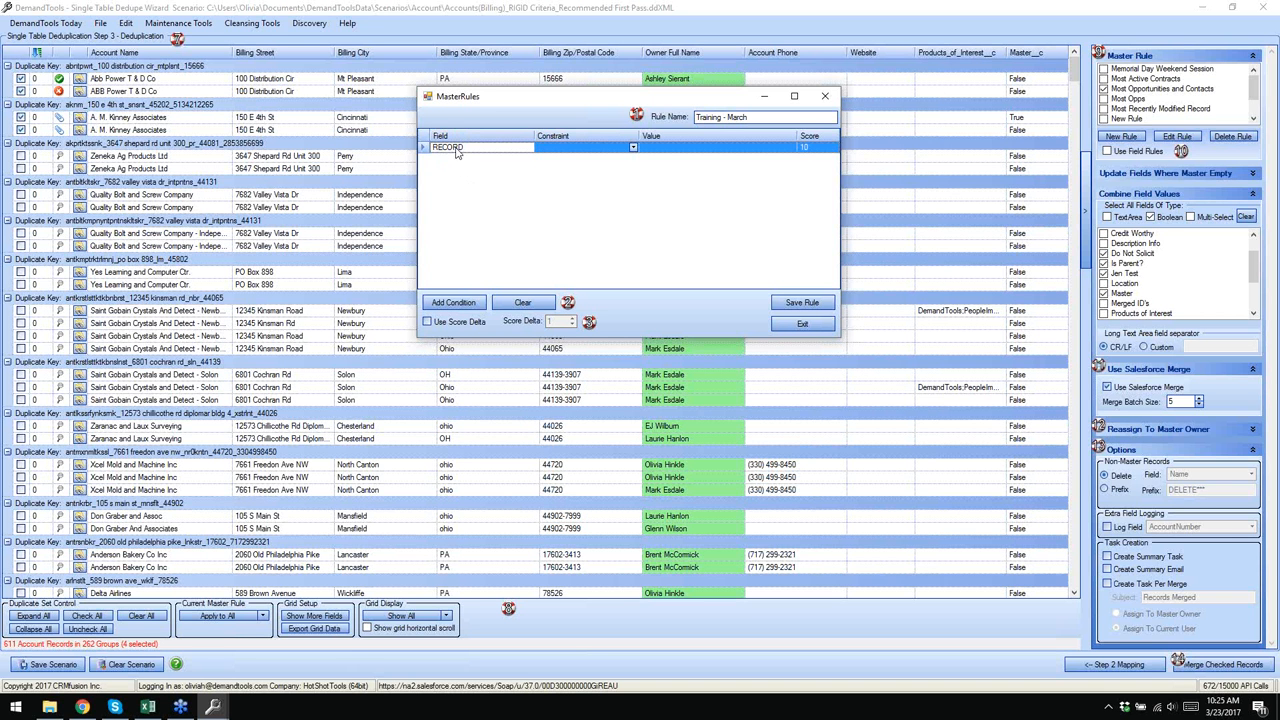
- Set the RECORD condition's constraint to Newest Record
left_click(633, 148)
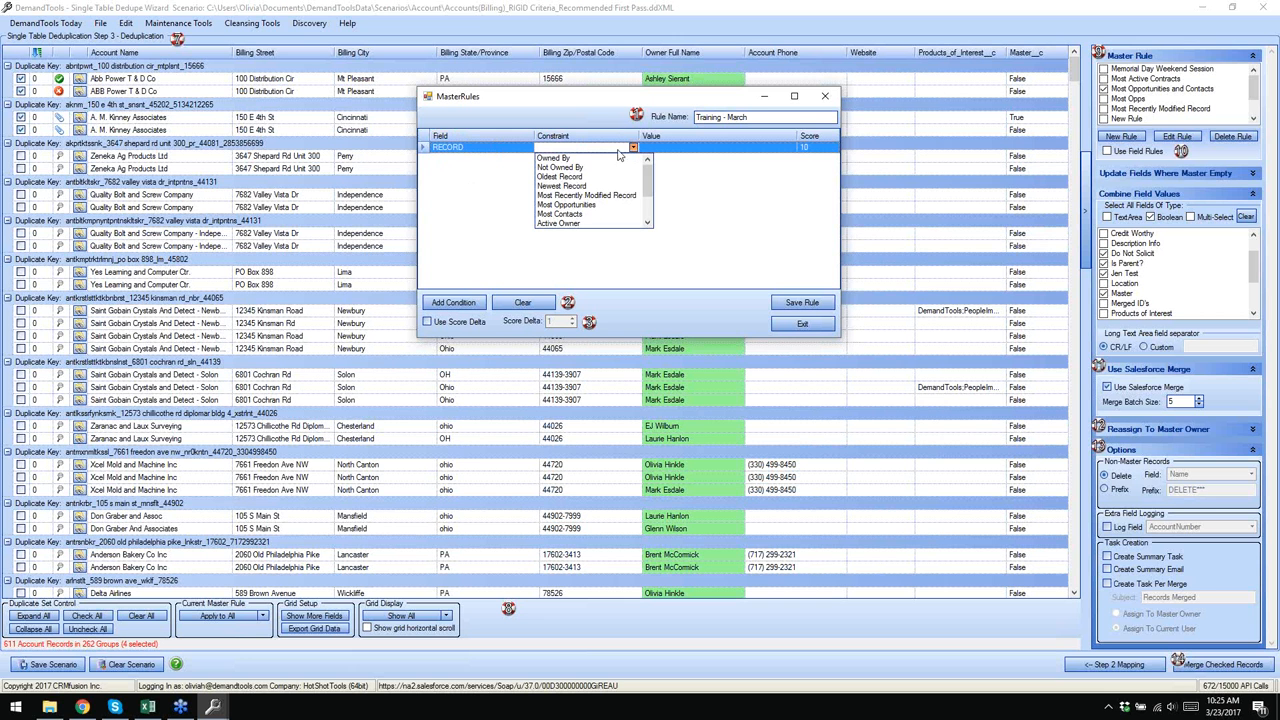
left_click(570, 188)
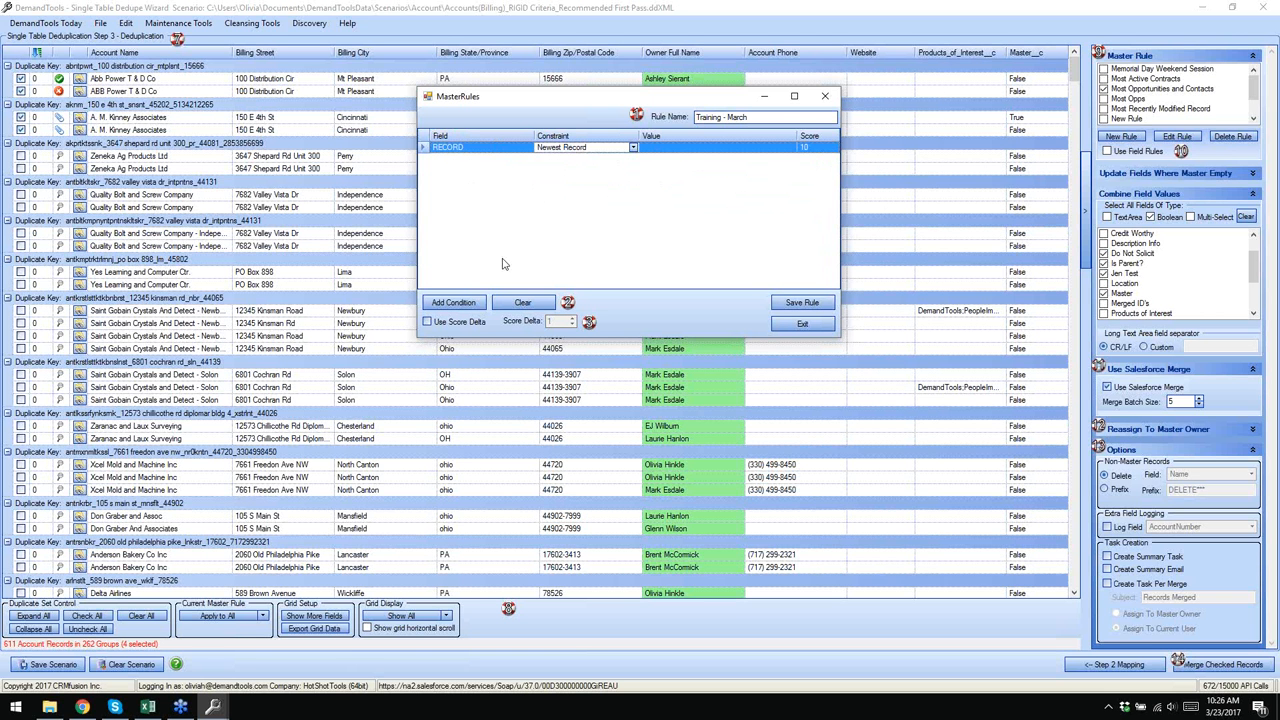
- Add a second condition on lastactivitydate with the Newest constraint
left_click(459, 303)
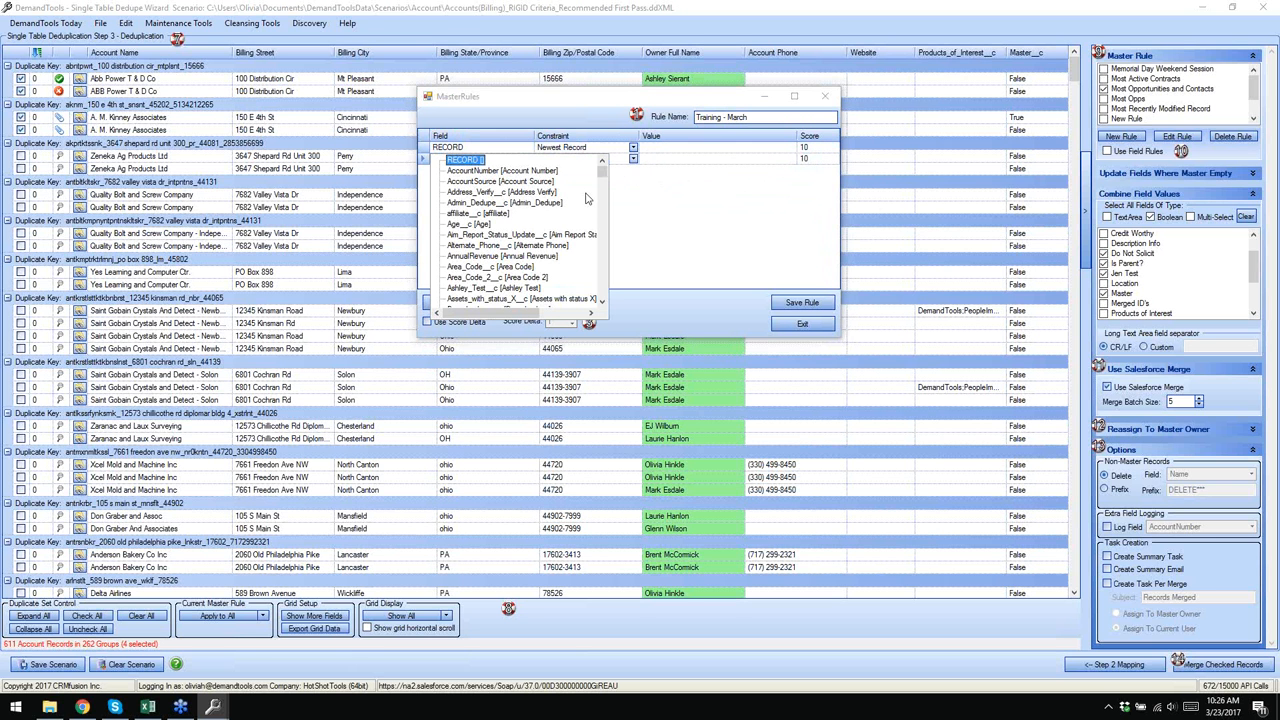
left_click_drag(602, 170, 610, 226)
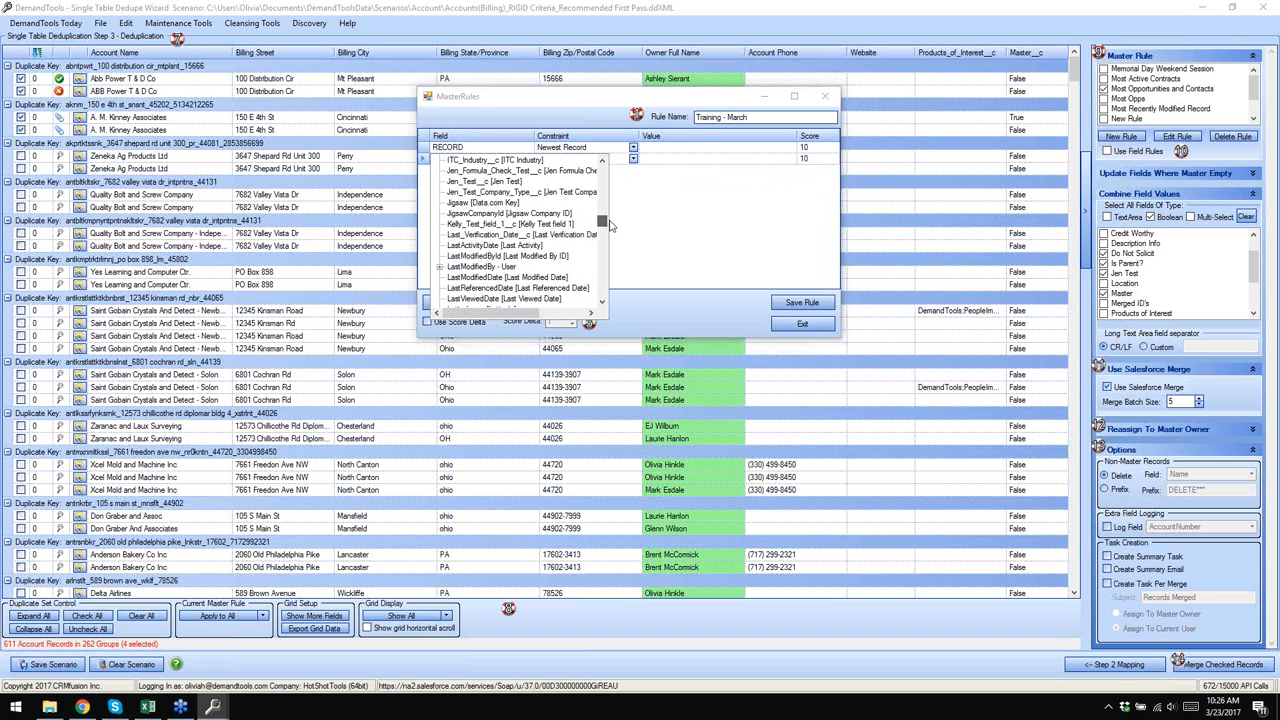
left_click(484, 246)
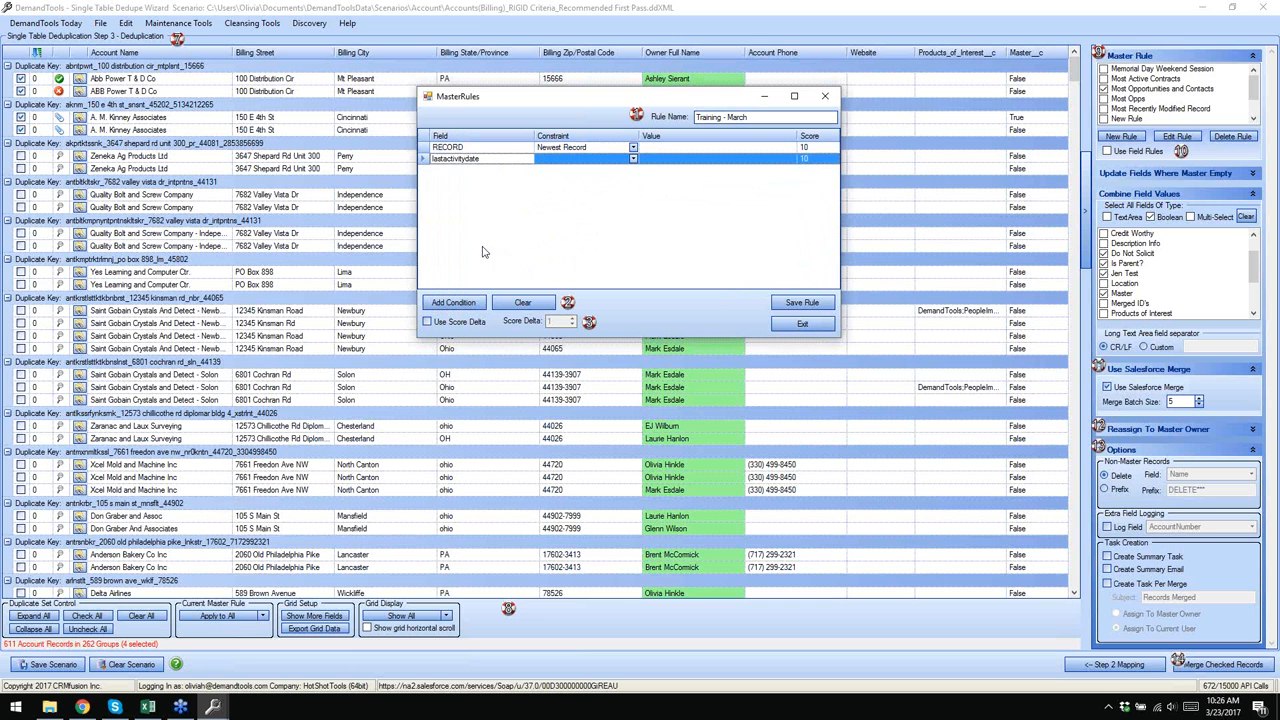
left_click(633, 159)
mouse_move(635, 207)
left_mouse_down()
mouse_move(636, 222)
mouse_move(634, 190)
mouse_move(632, 213)
left_mouse_up()
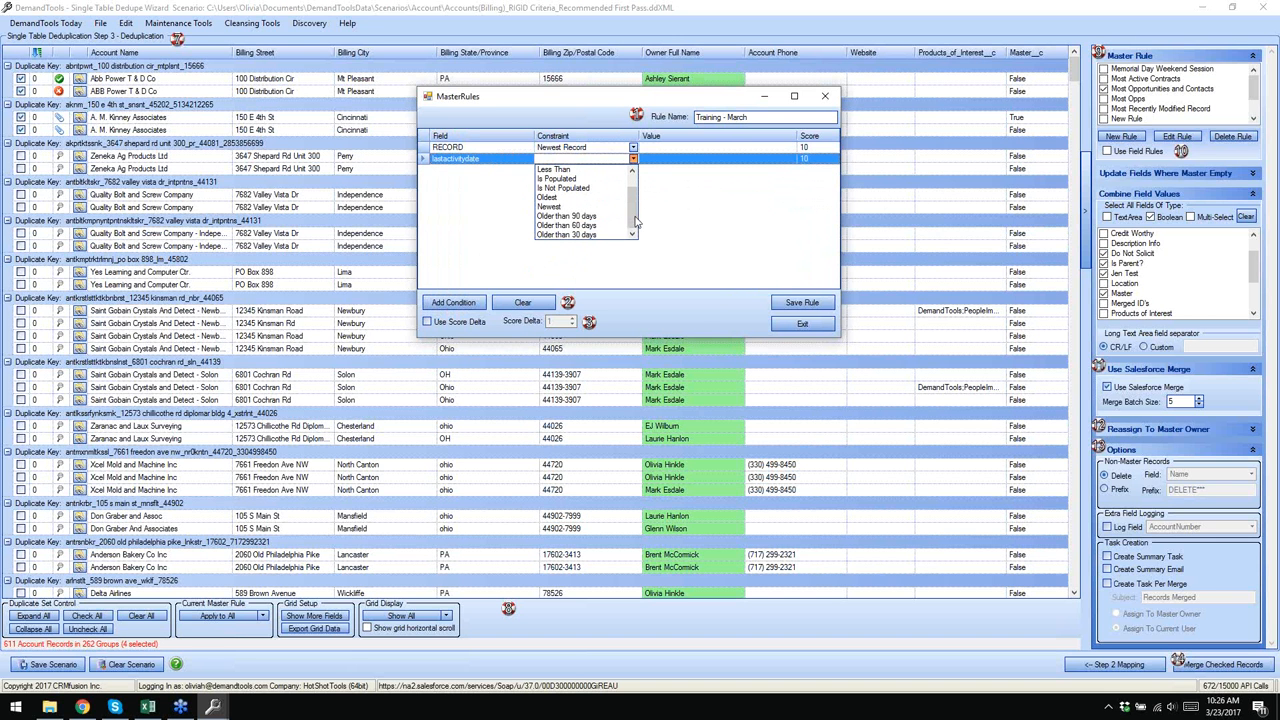
left_click_drag(635, 216, 636, 206)
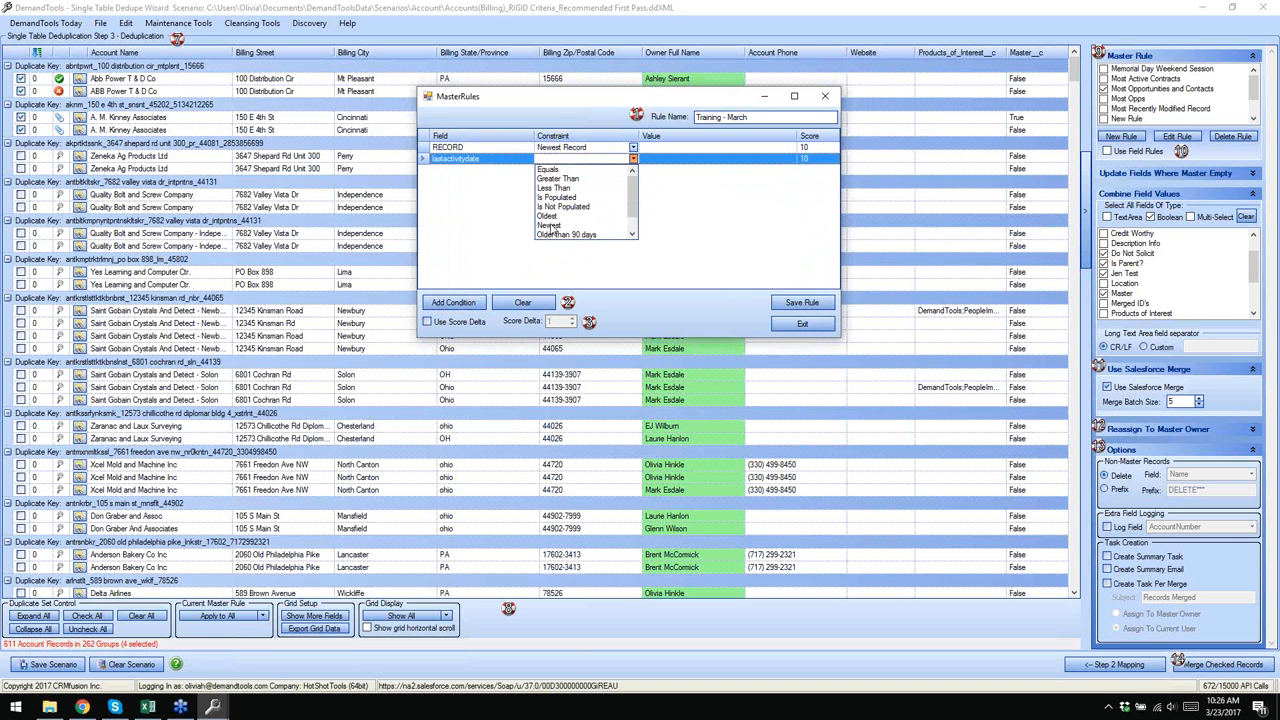
left_click(550, 226)
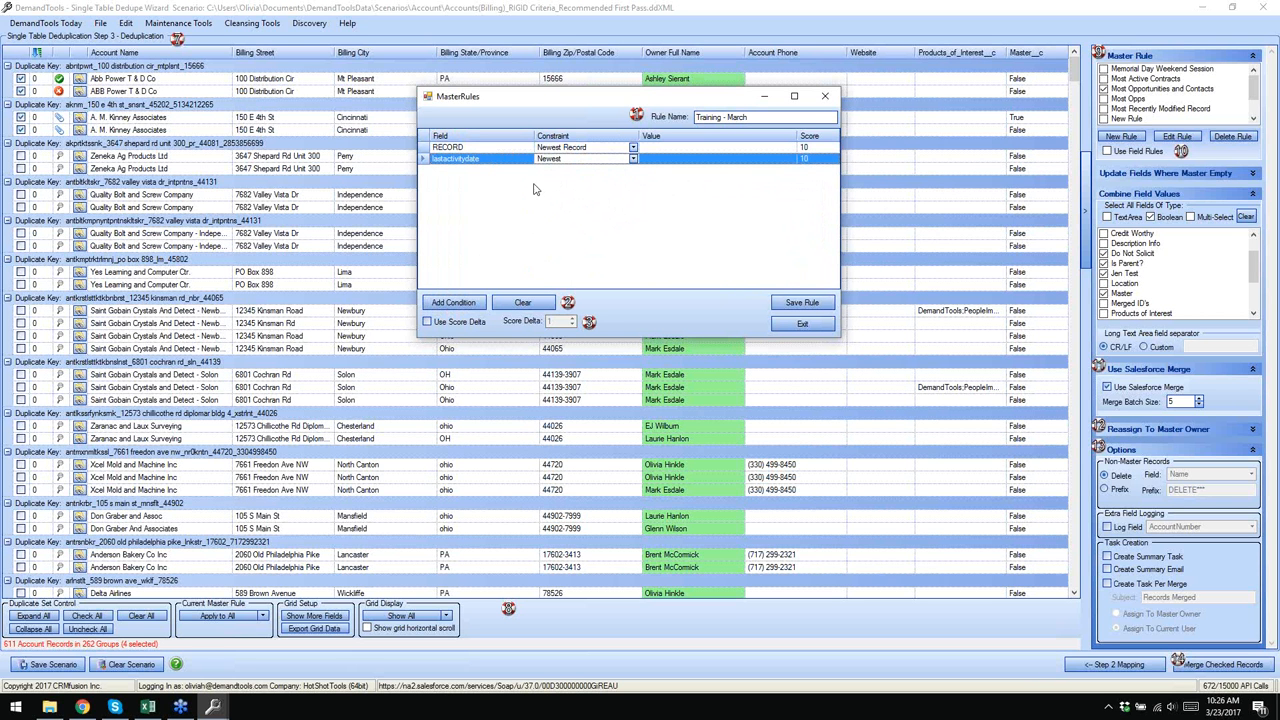
- Score the lastactivitydate condition 9 and save the Training - March rule
left_click(810, 159)
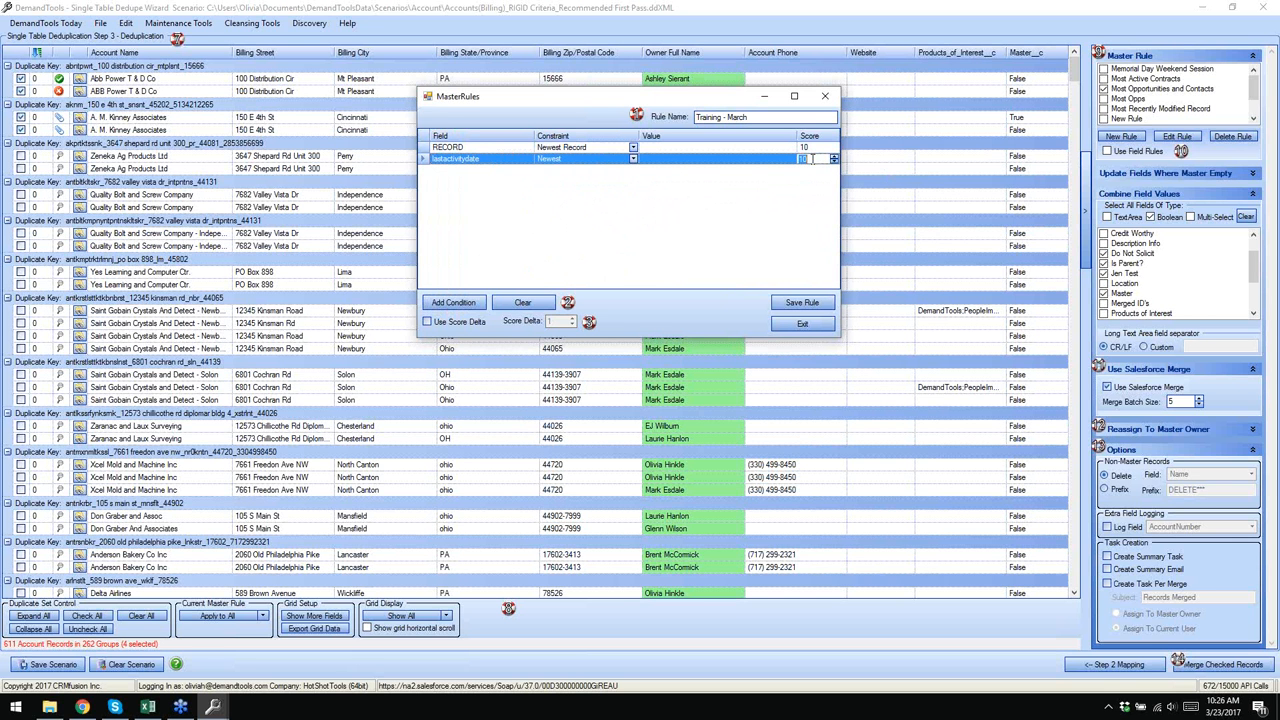
type("9")
left_click(806, 304)
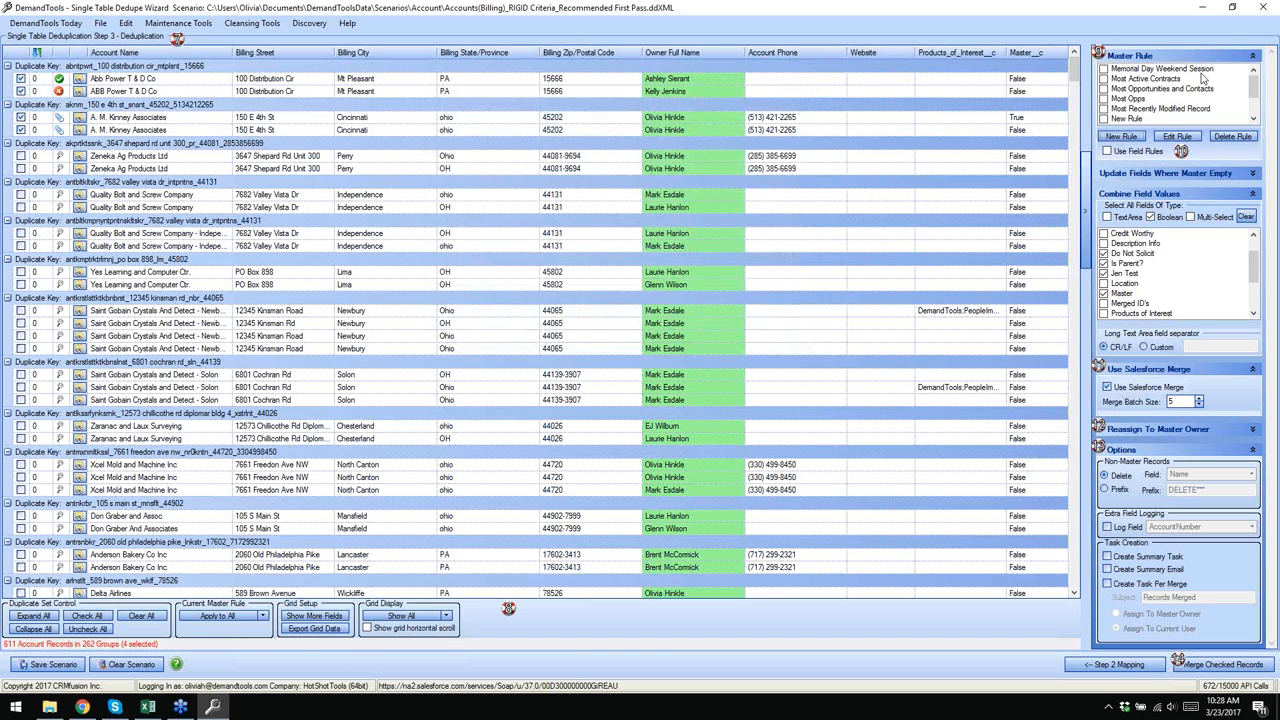
left_click_drag(1253, 86, 1252, 112)
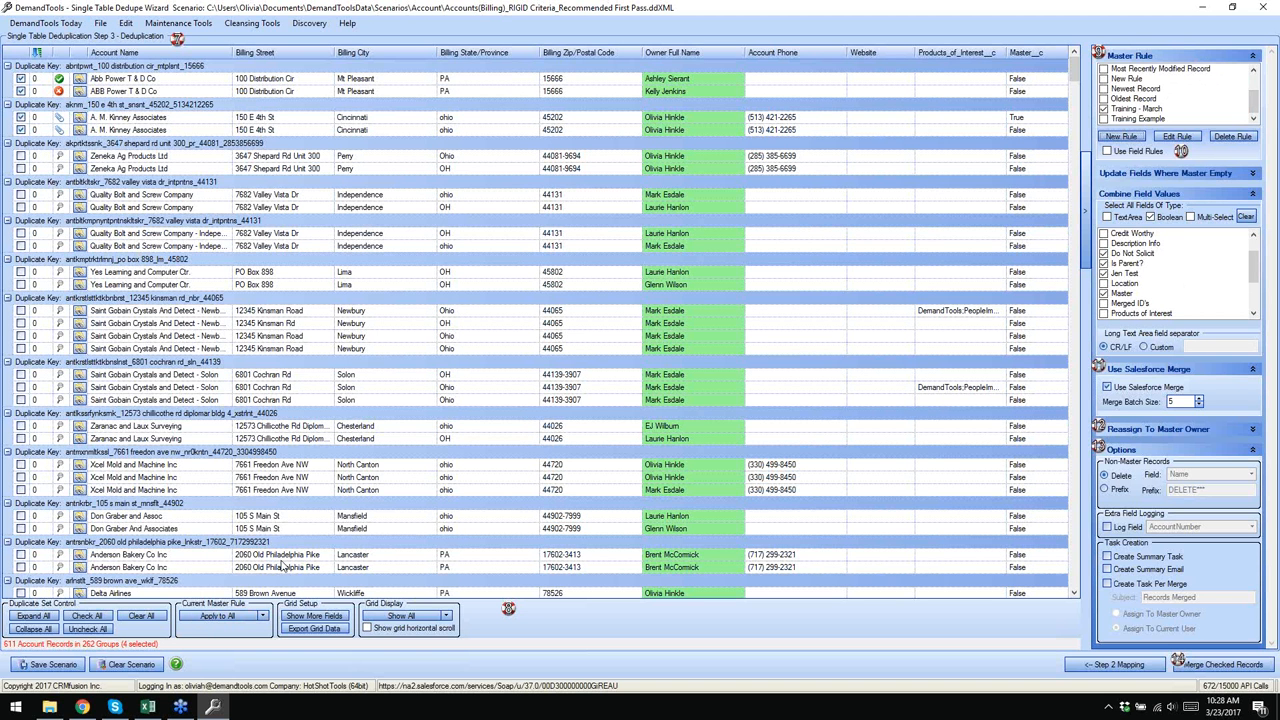
- Apply the master rules to Unchecked groups, then select a Quality Bolt and Screw Company record
left_click(262, 617)
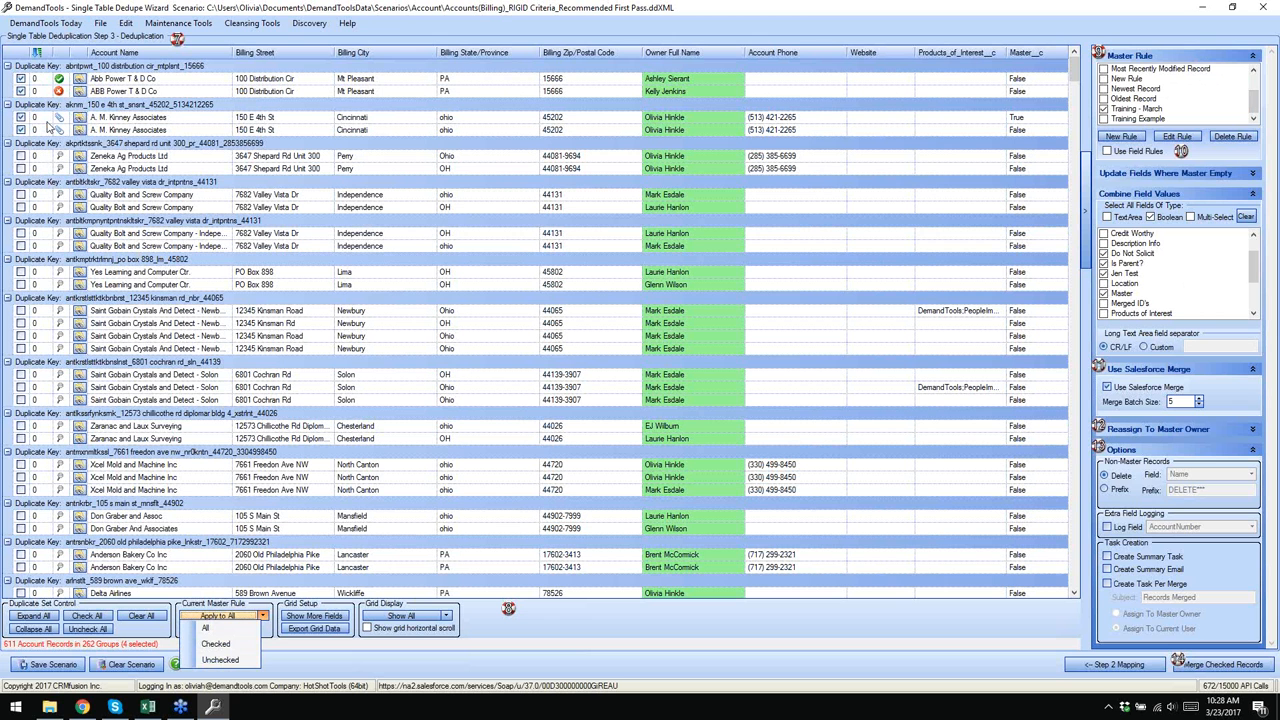
left_click(233, 661)
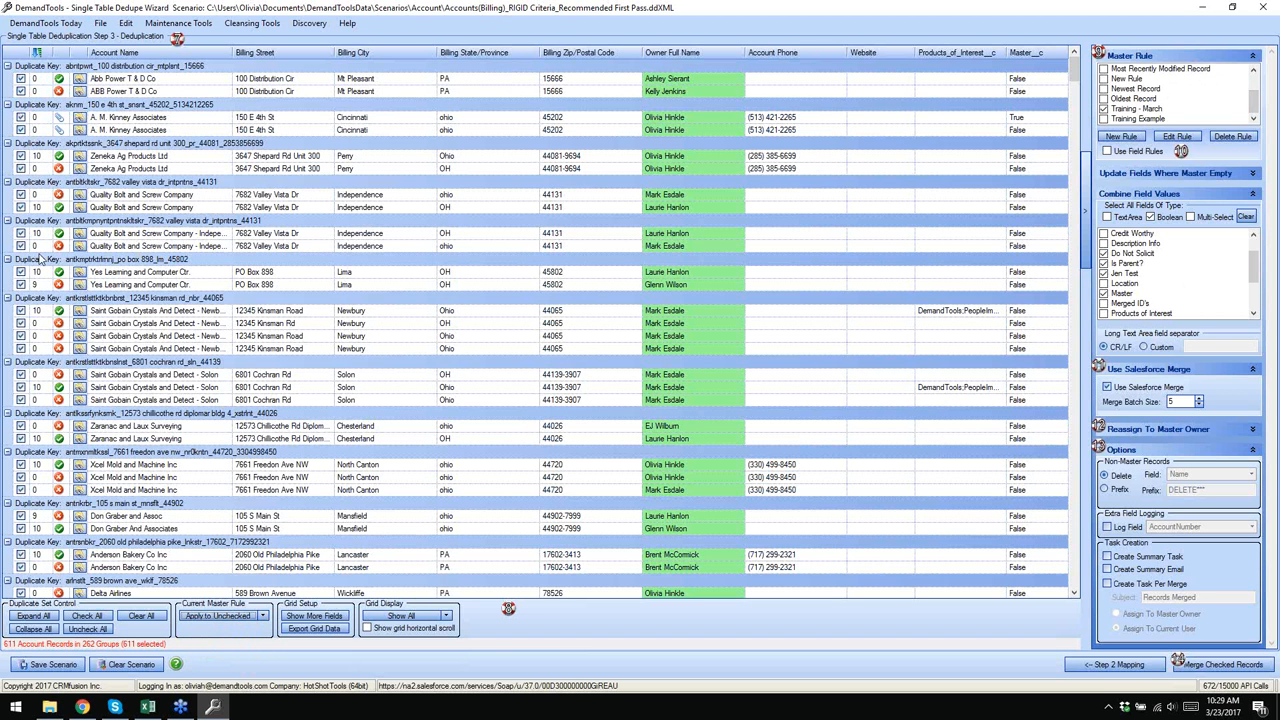
left_click(40, 208)
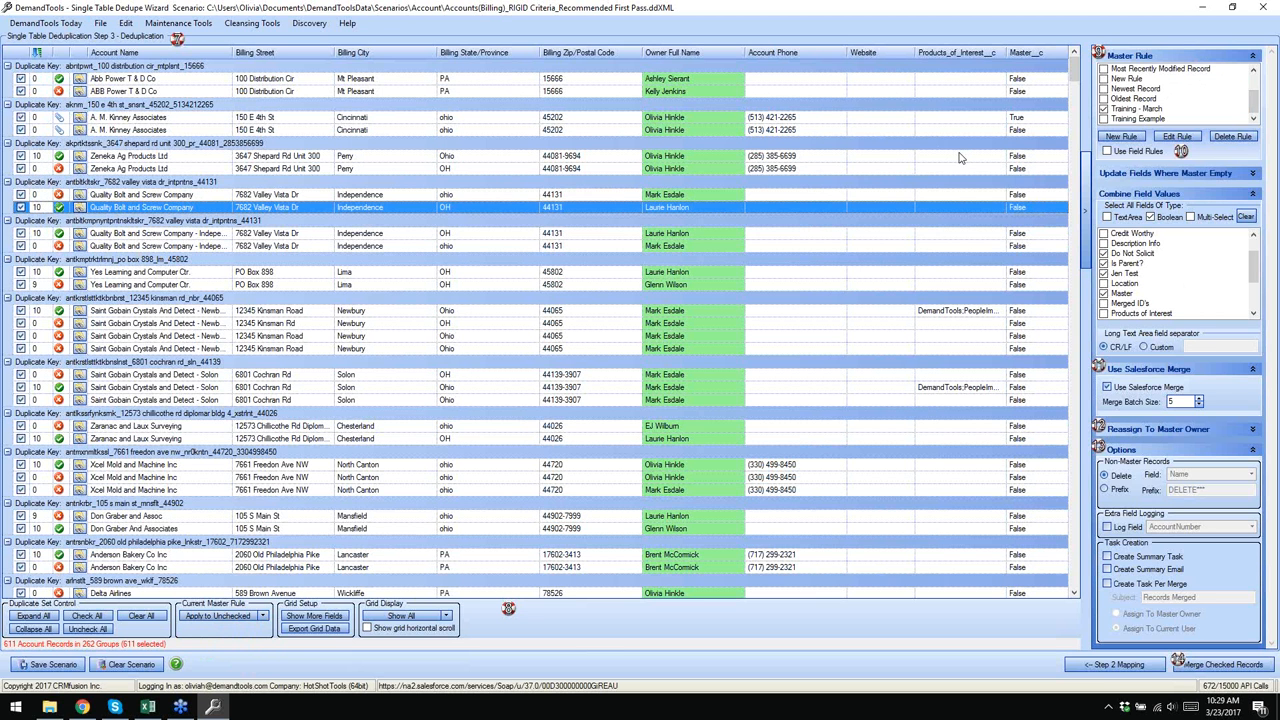
- Add LastActivityDate and CreatedDate to the grid's displayed fields
left_click(316, 617)
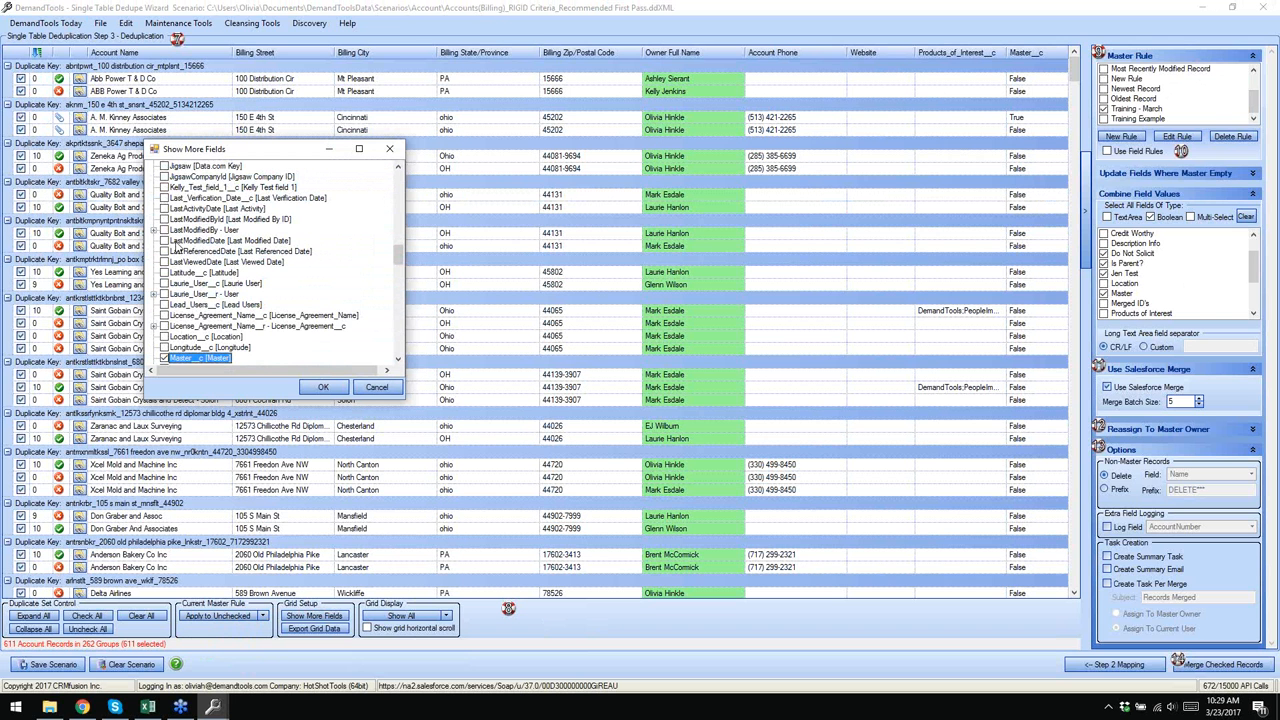
left_click(165, 209)
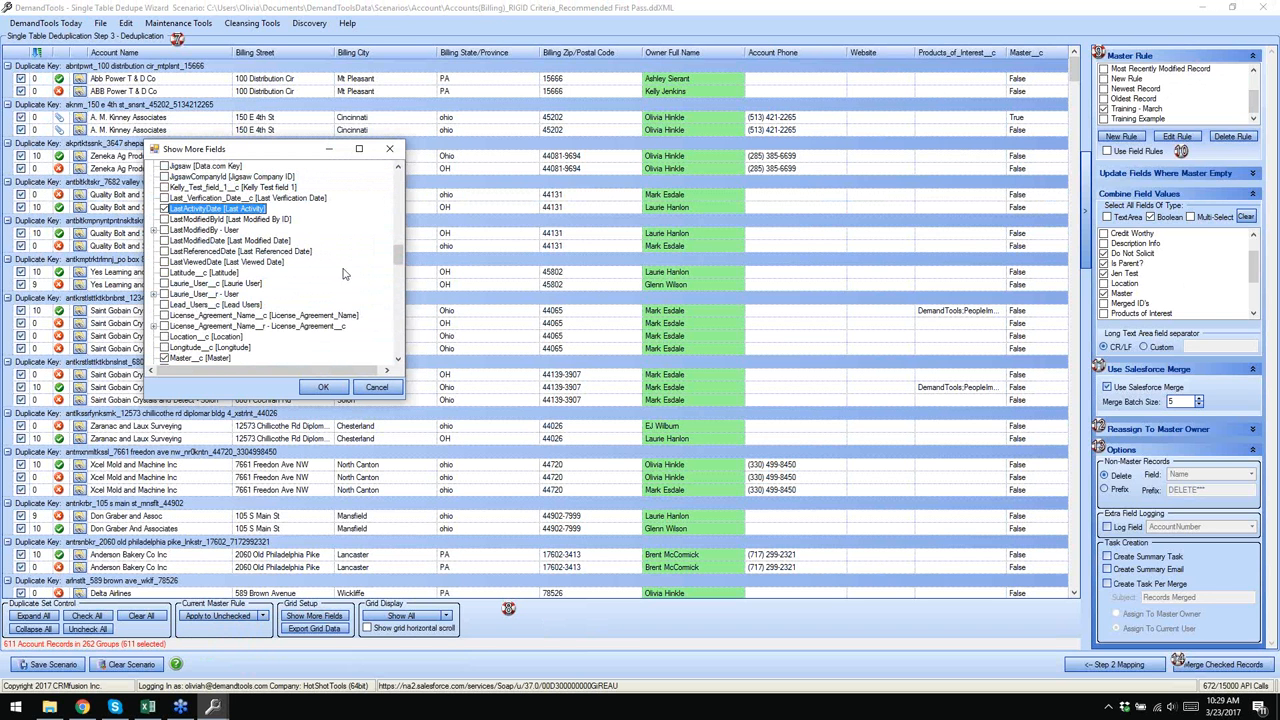
left_click_drag(397, 262, 397, 214)
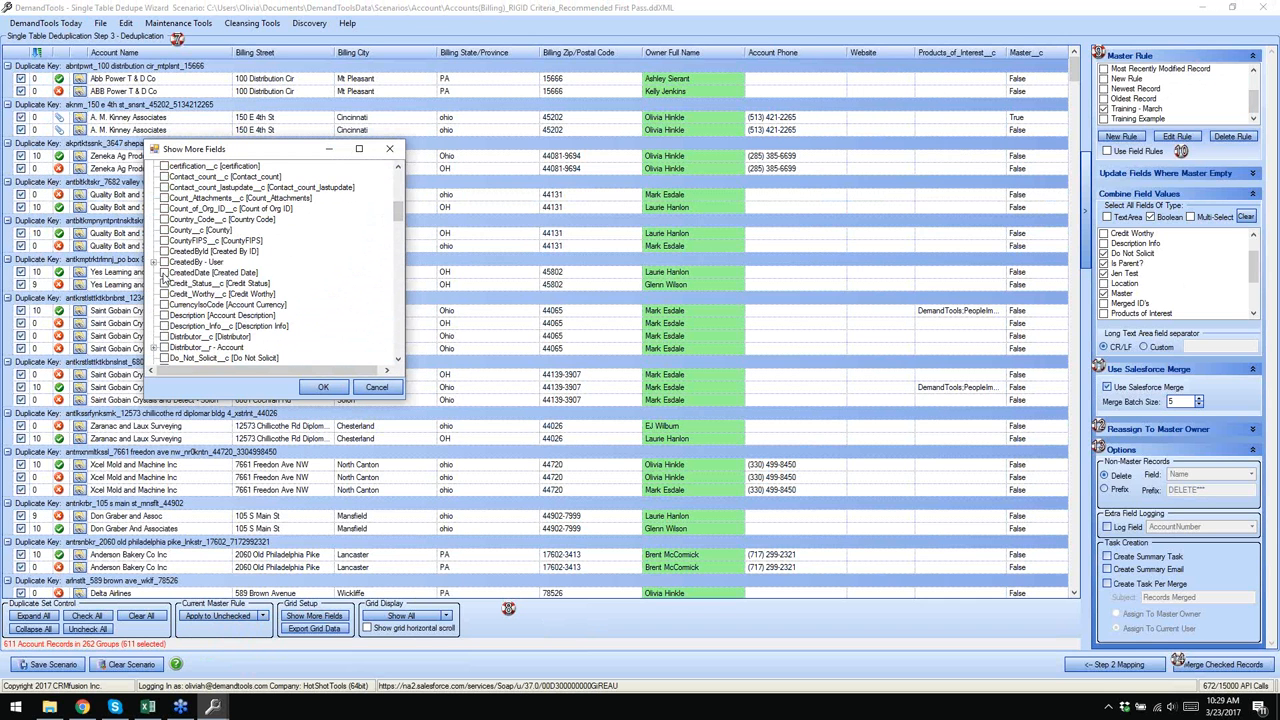
left_click(164, 272)
left_click(323, 387)
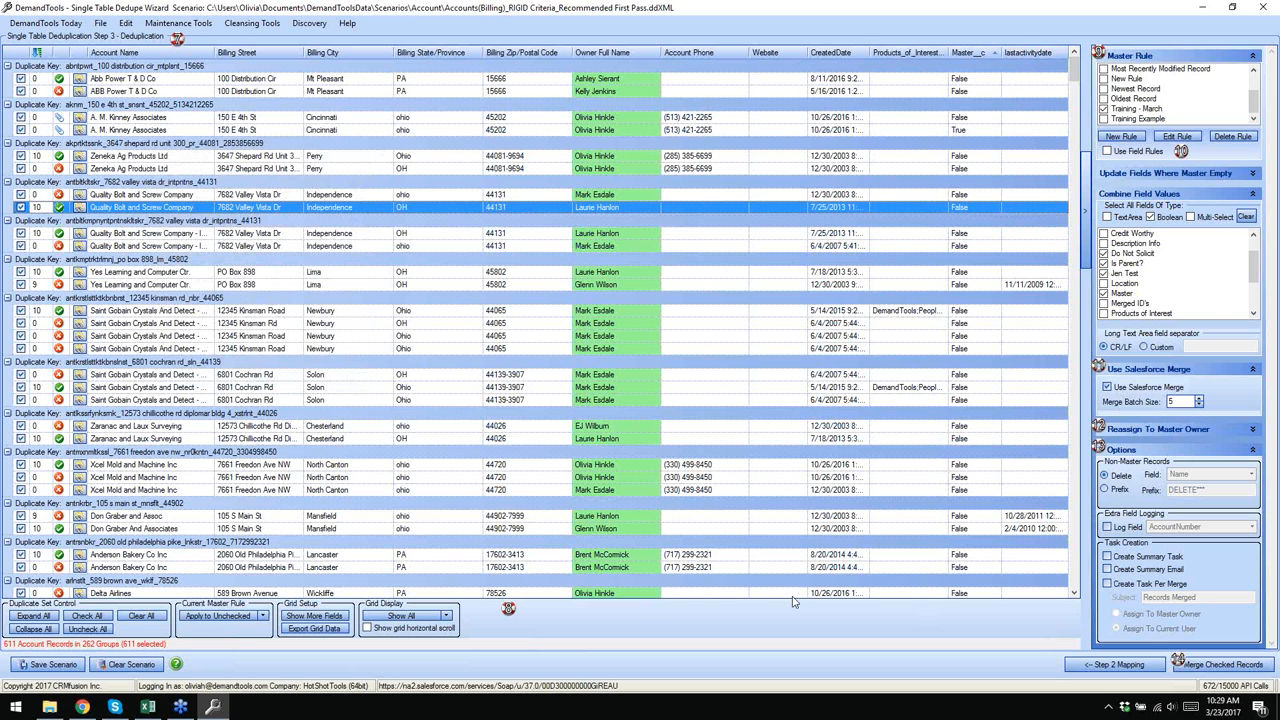
- Move the CreatedDate column ahead of Account Name
left_click(316, 617)
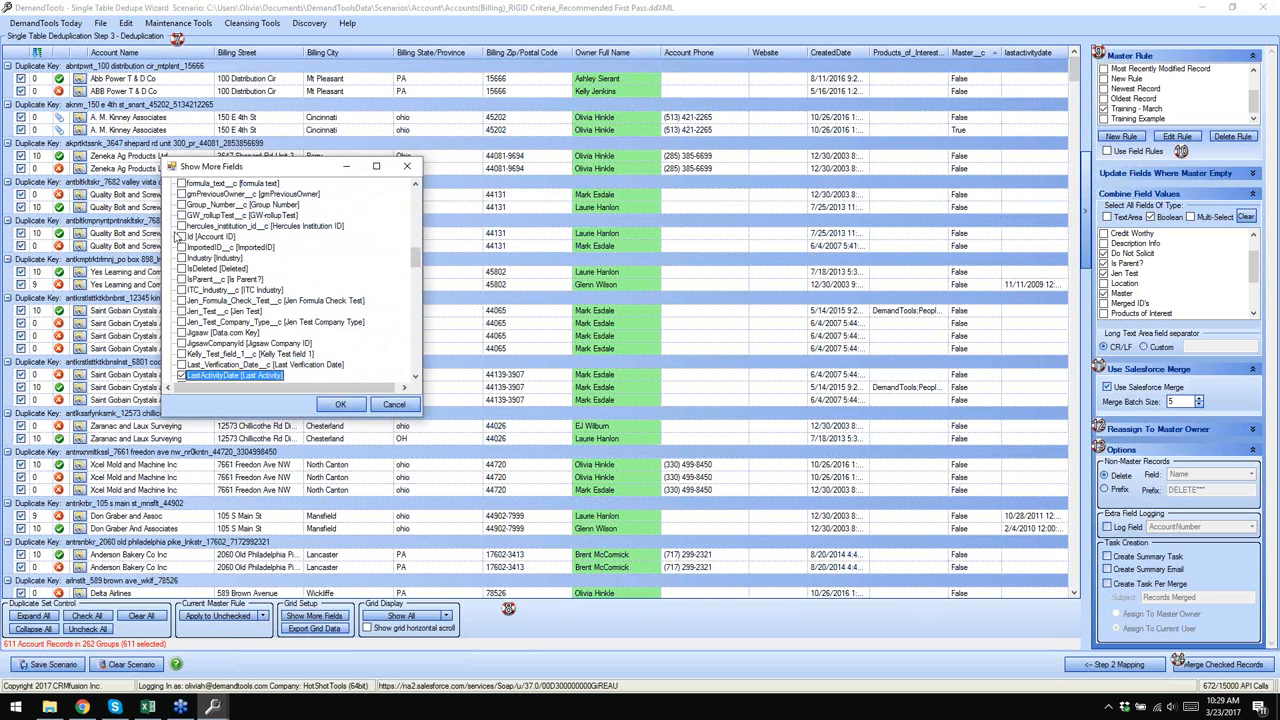
scroll(240, 330, "up", 10)
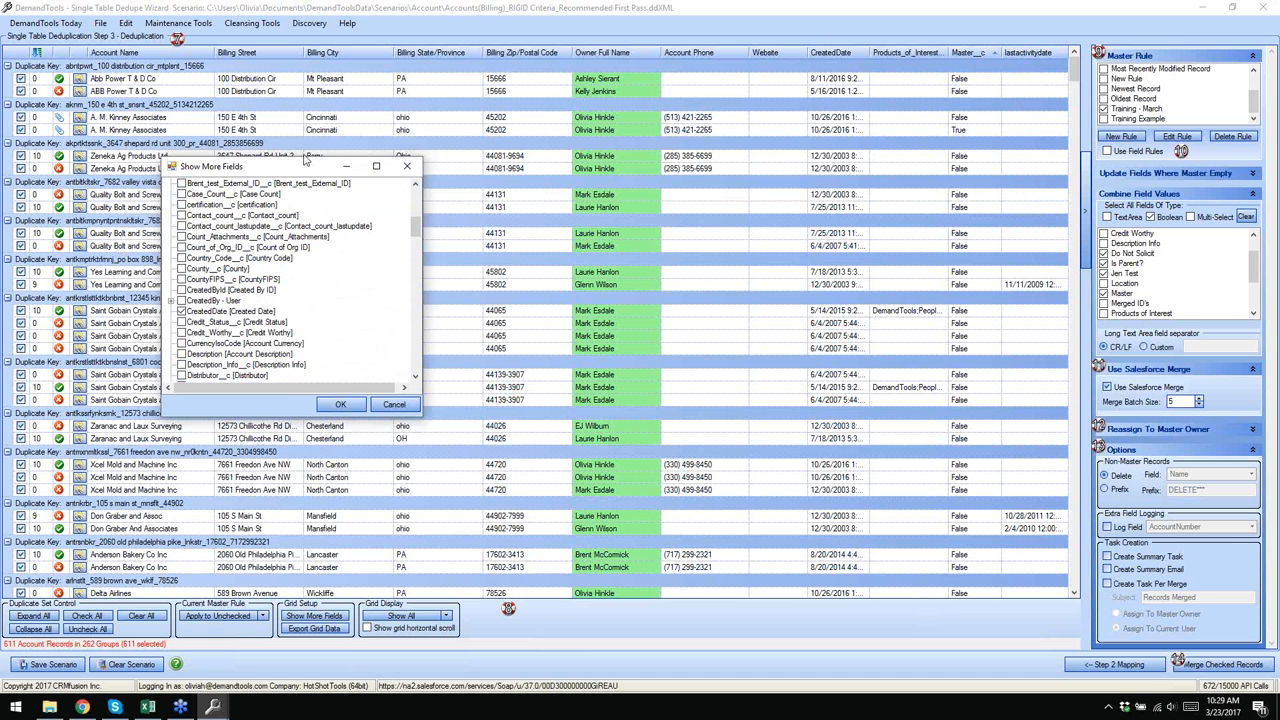
left_click(406, 166)
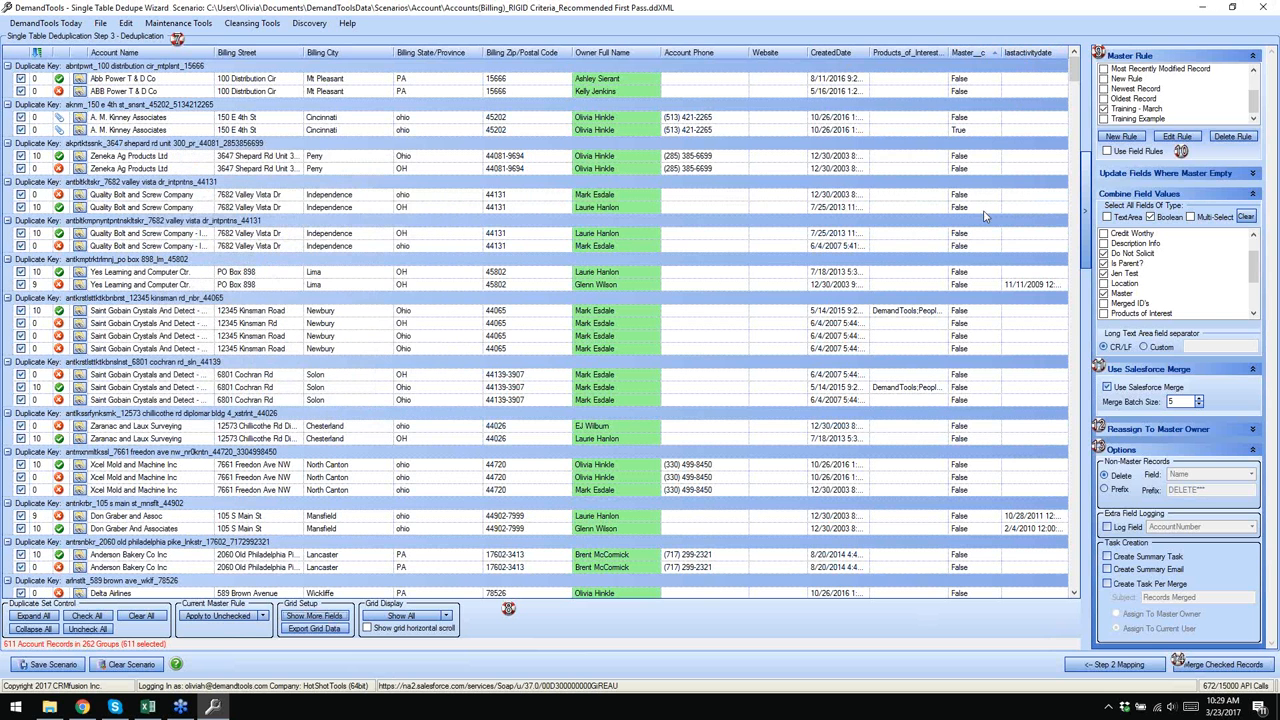
left_click(849, 54)
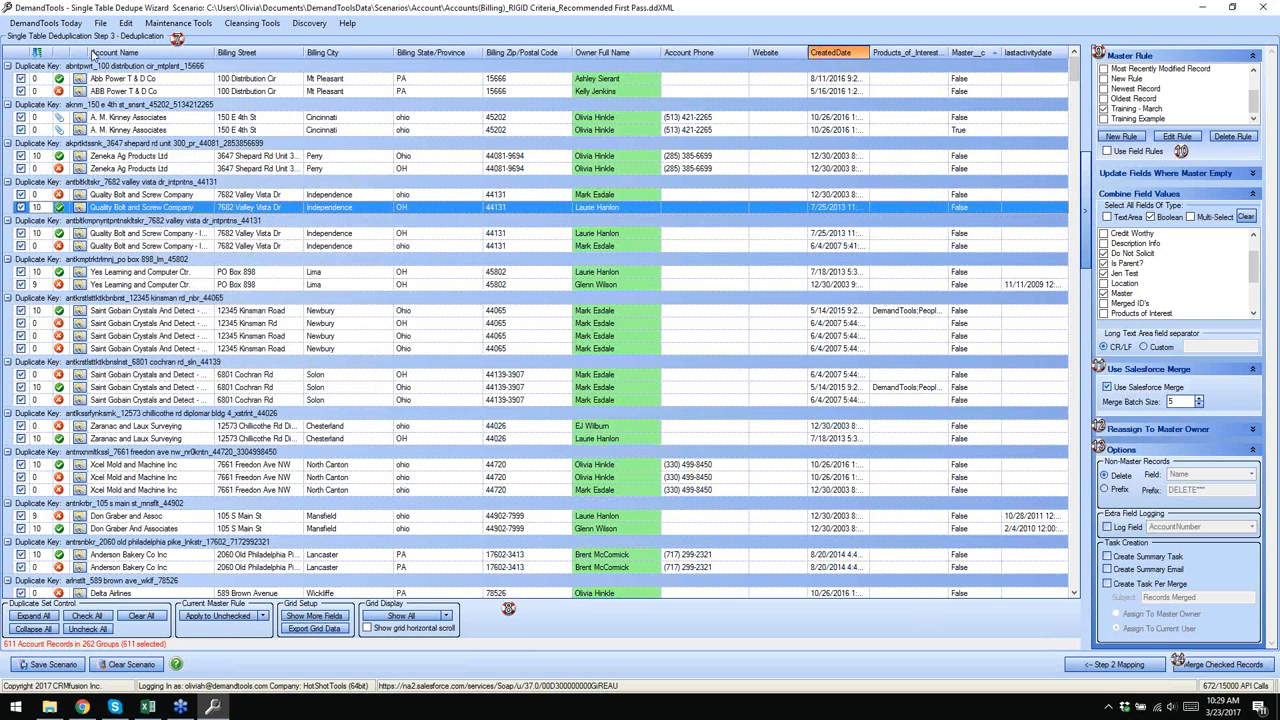
left_click_drag(92, 54, 92, 54)
- Place lastactivitydate between CreatedDate and Account Name and widen it to show full dates
left_click(1045, 55)
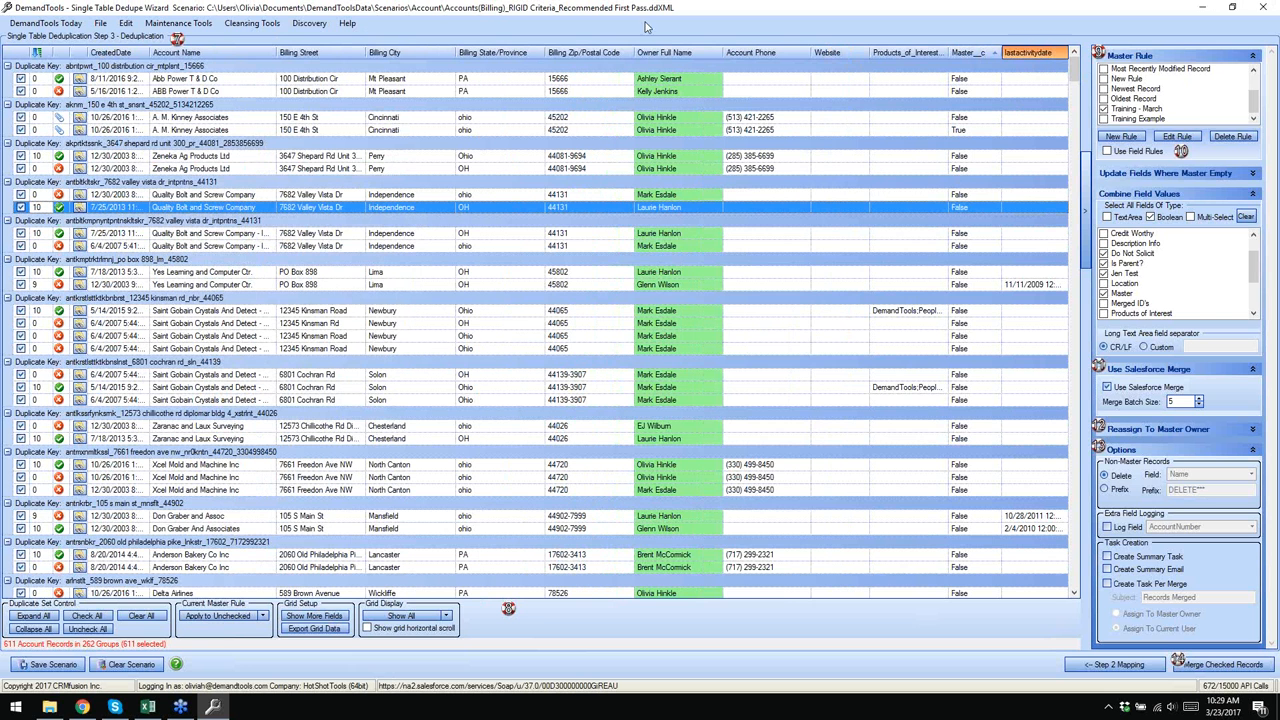
left_click_drag(645, 27, 162, 52)
left_click(148, 52)
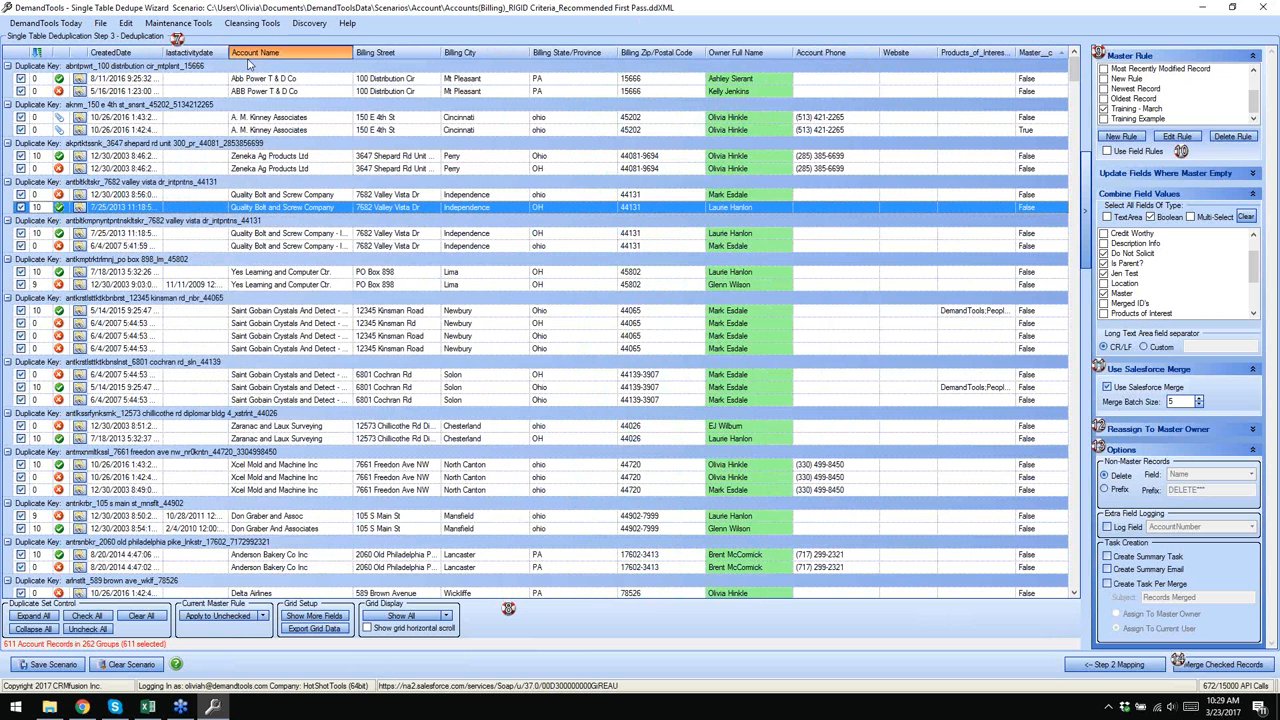
left_click_drag(230, 52, 256, 52)
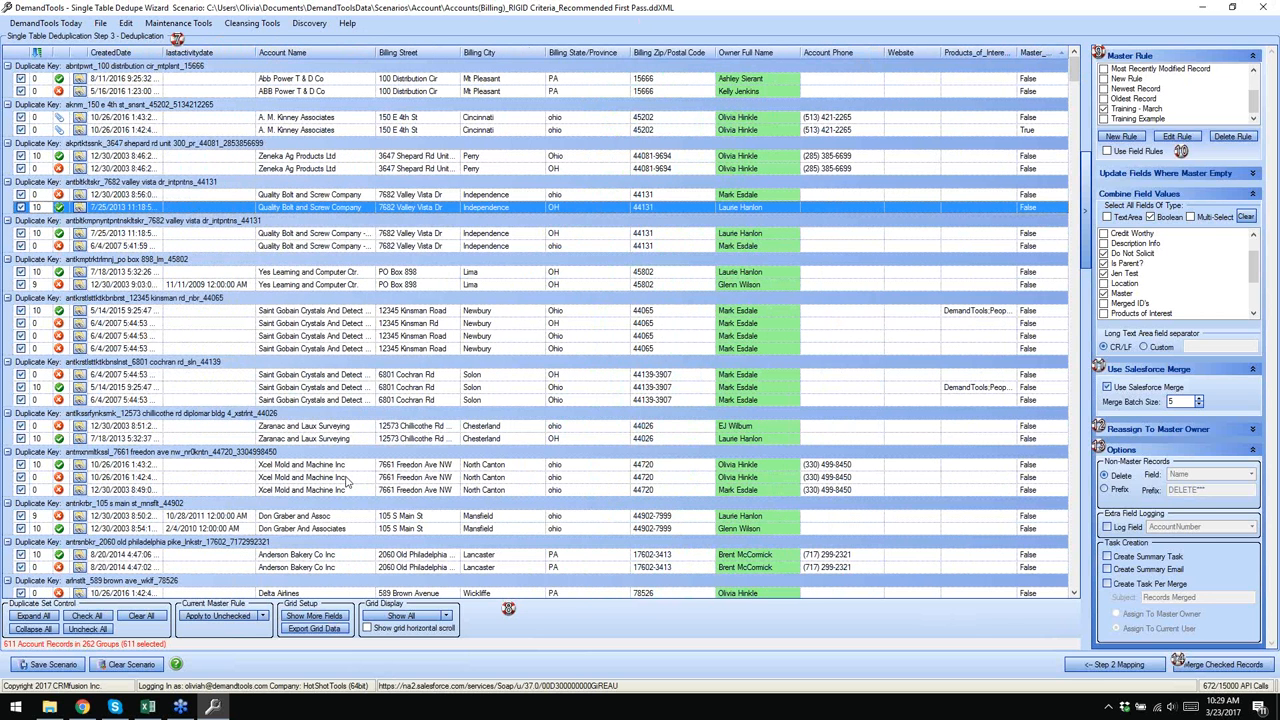
- Enable horizontal grid scrolling and widen the CreatedDate and Billing Street columns
left_click(367, 629)
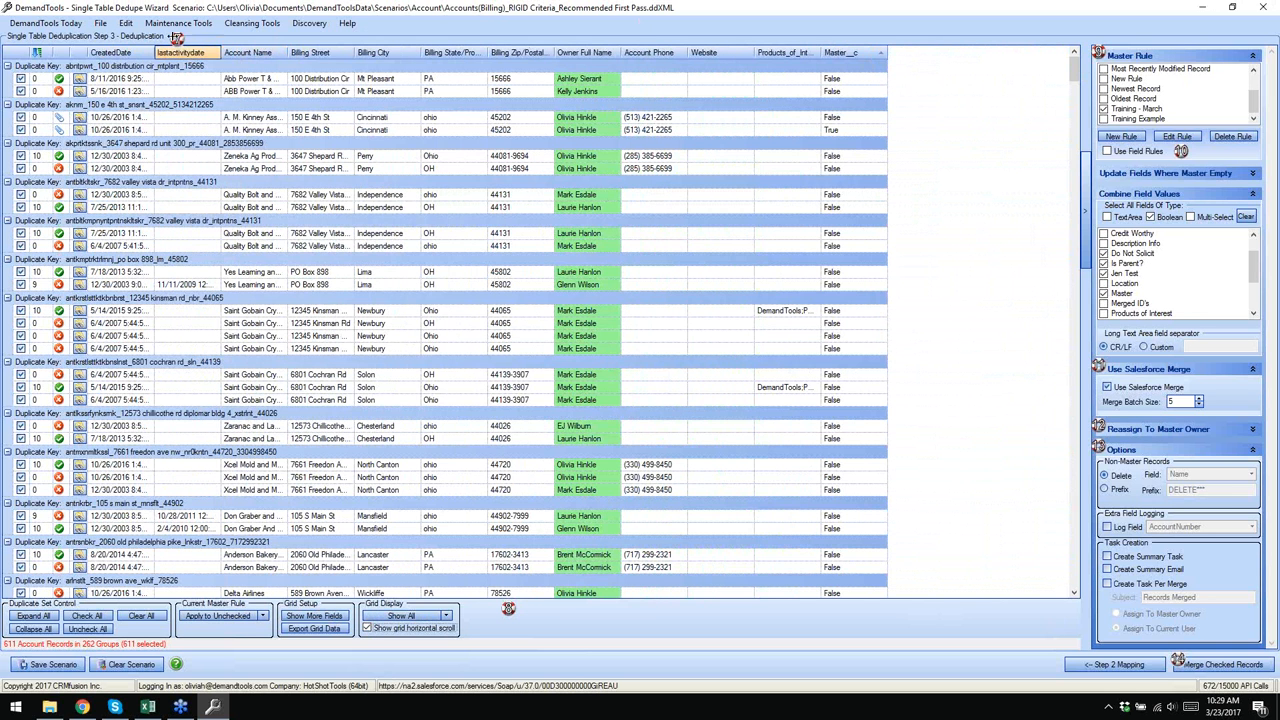
left_click_drag(154, 53, 448, 53)
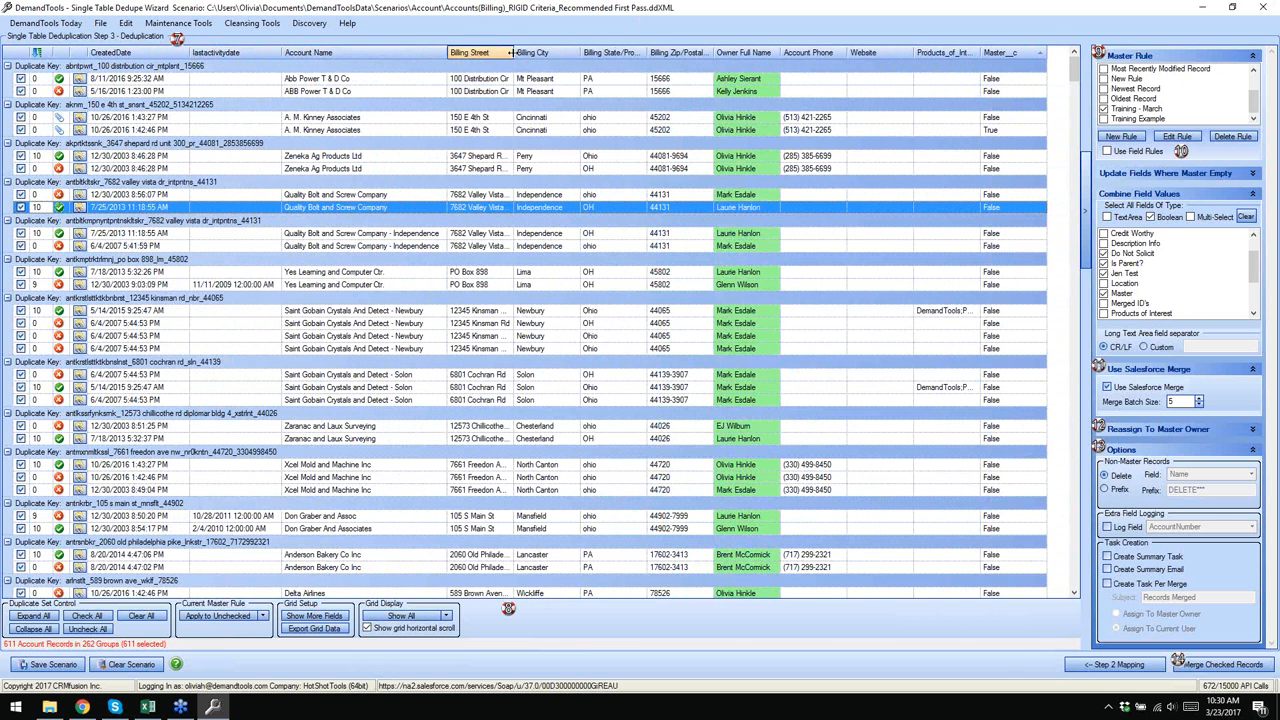
double_click(511, 52)
left_click_drag(600, 591, 570, 594)
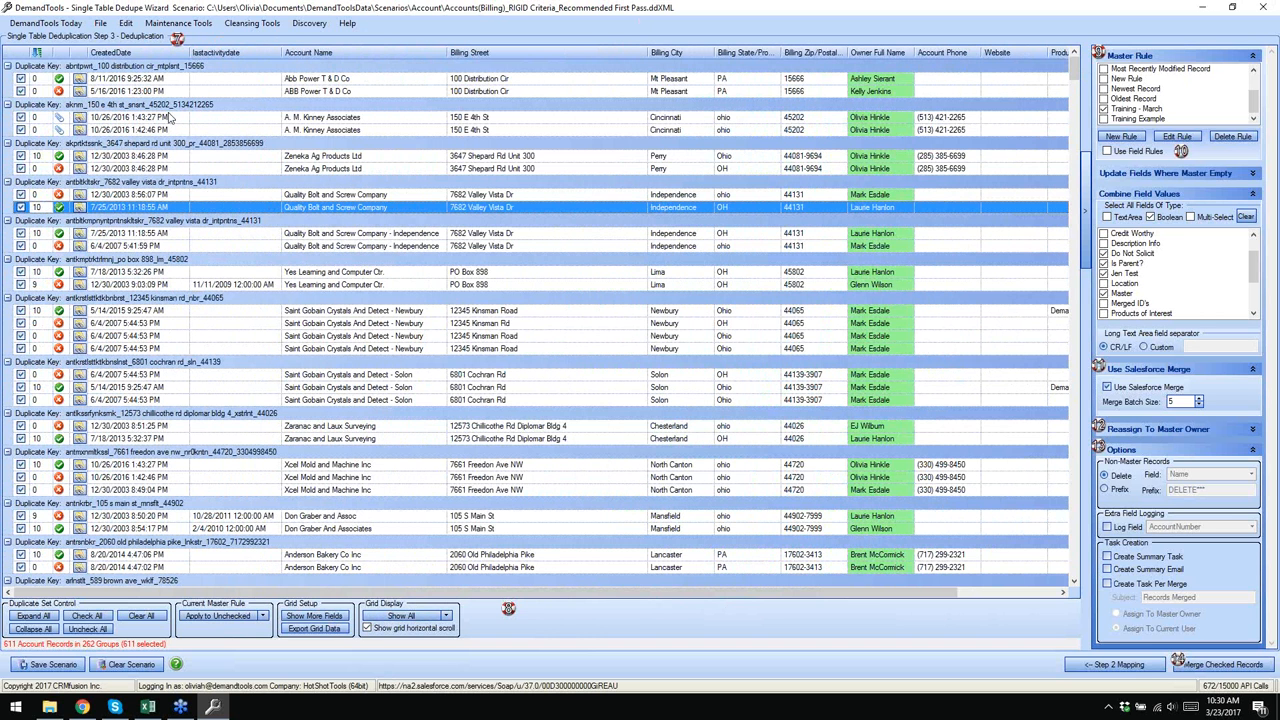
- Inspect records in the Zeneka, Quality Bolt and Yes Learning duplicate groups
left_click(112, 157)
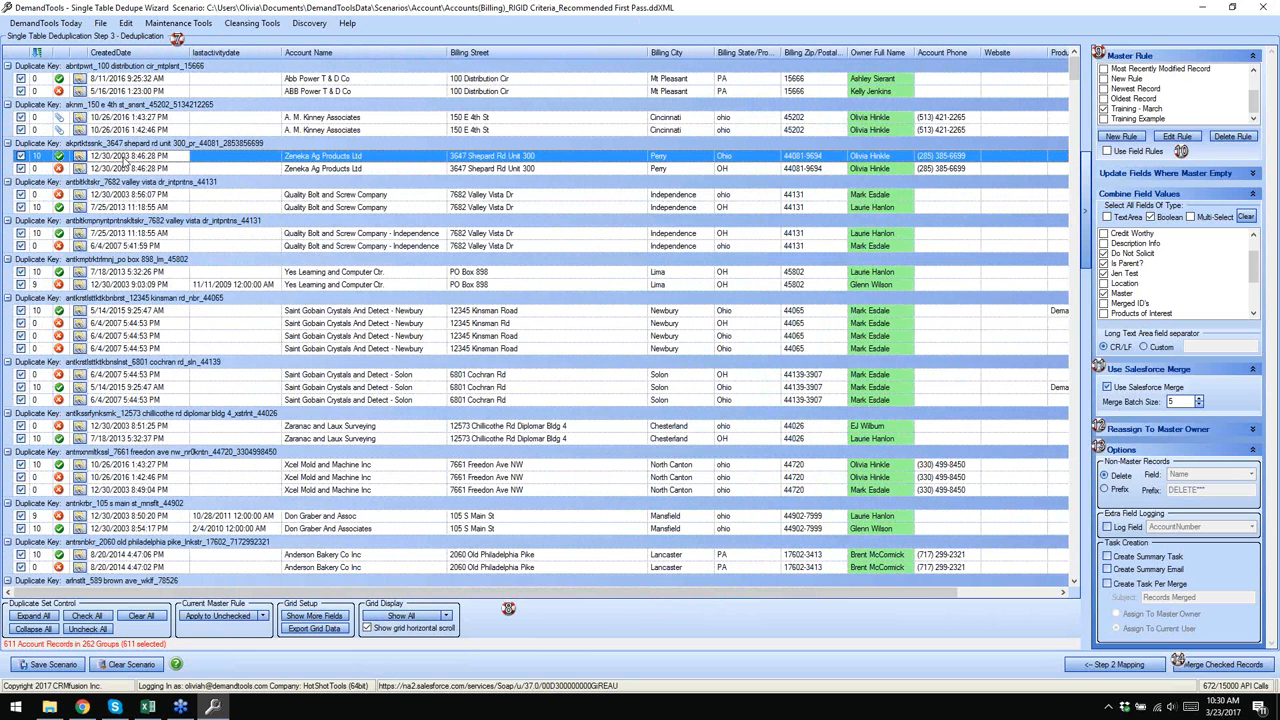
left_click(144, 207)
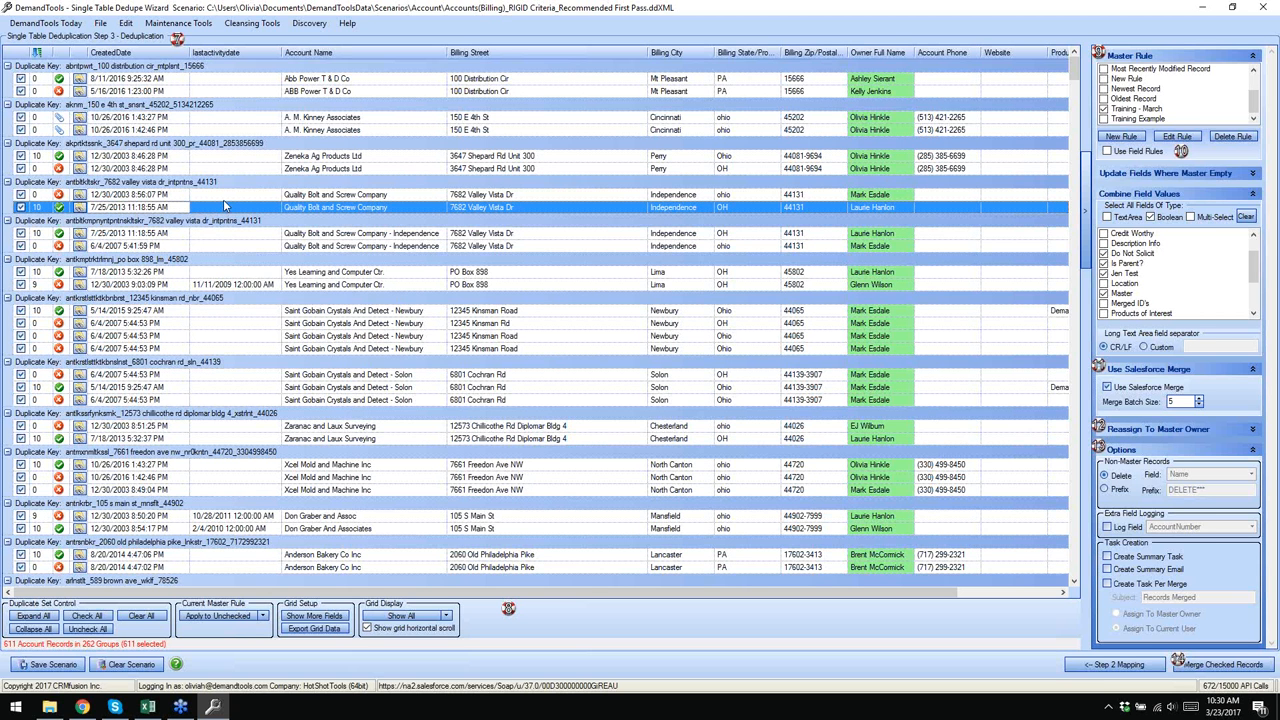
left_click(195, 287)
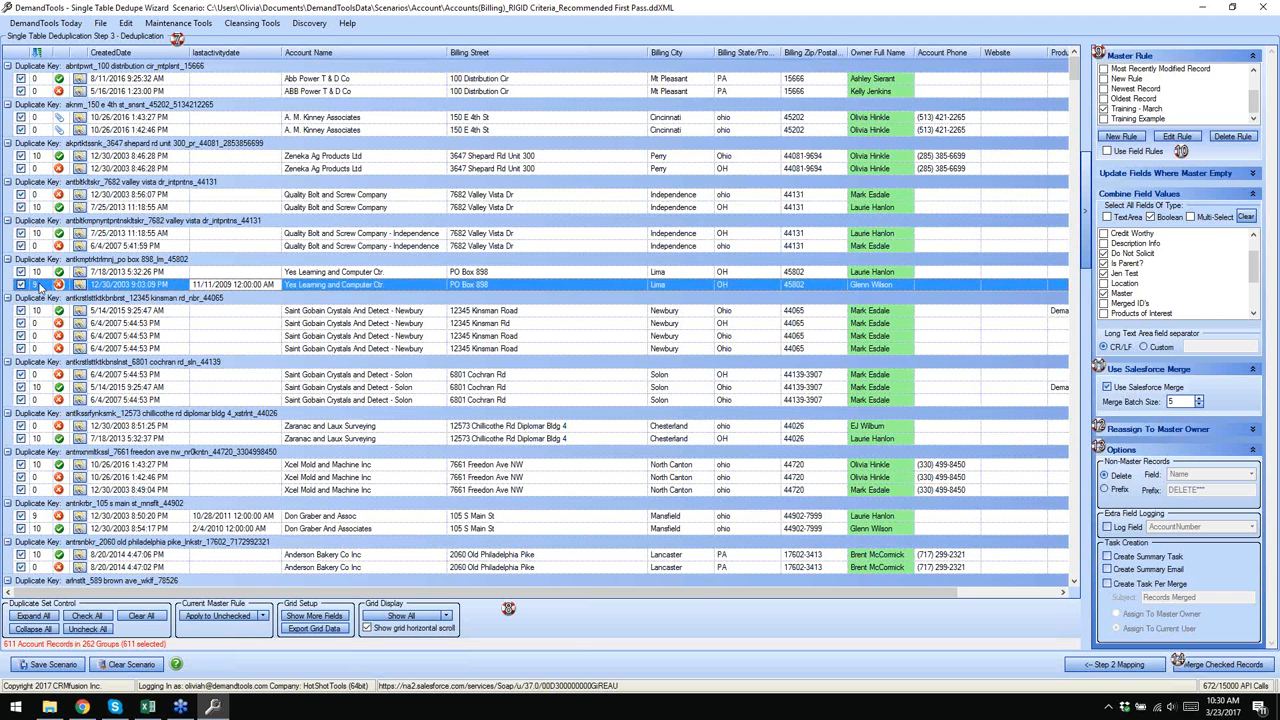
left_click(143, 272)
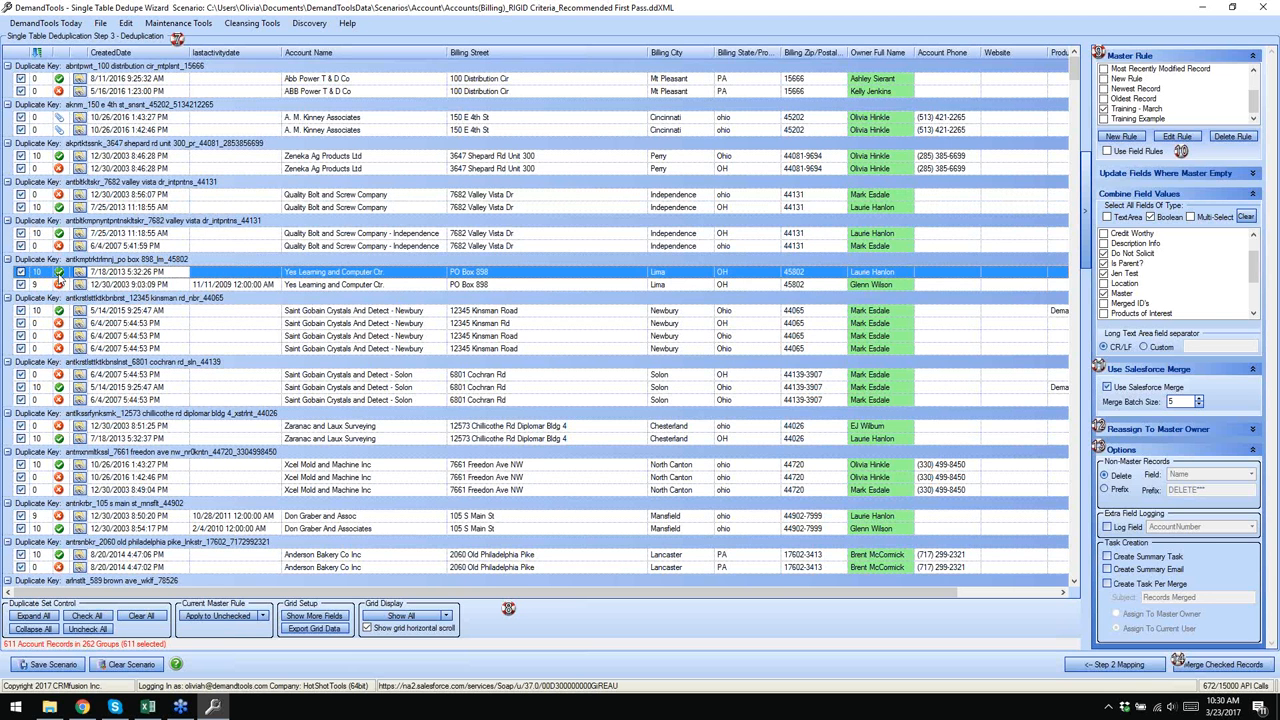
scroll(197, 330, "down", 1)
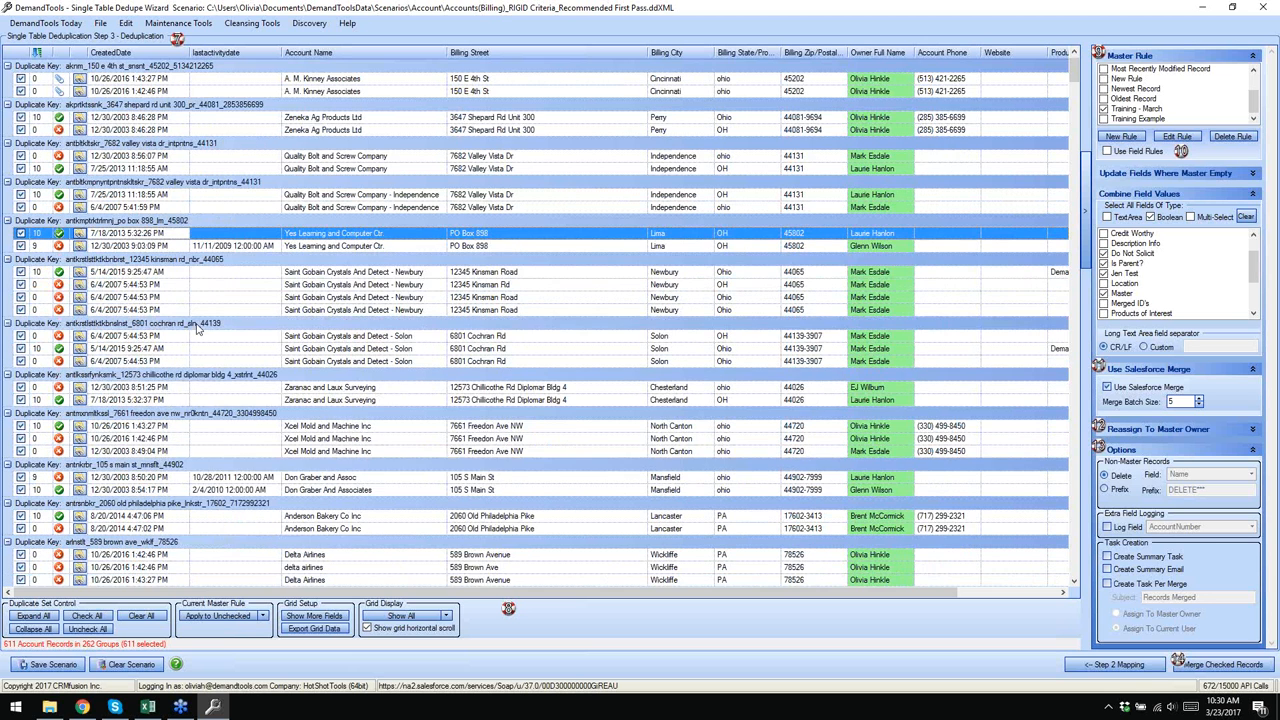
scroll(197, 330, "down", 1)
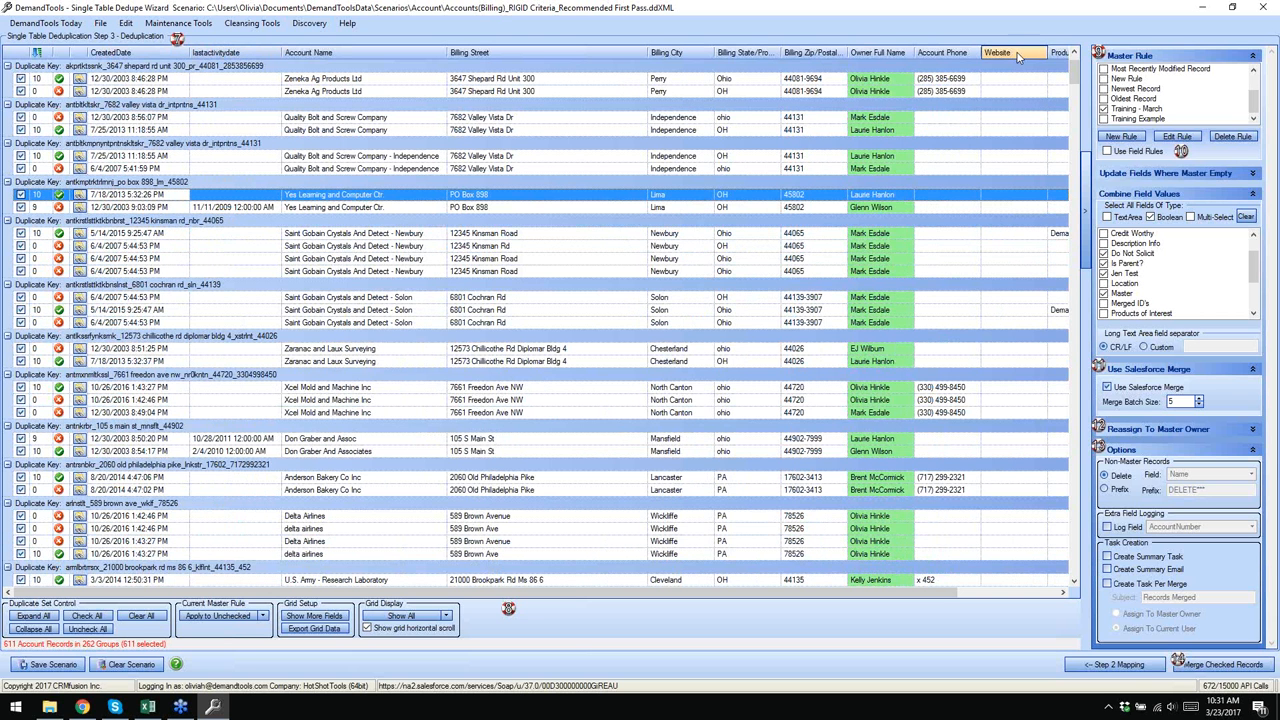
- Drag the Website column off the grid and scroll through the groups
left_click_drag(1020, 58, 1005, 36)
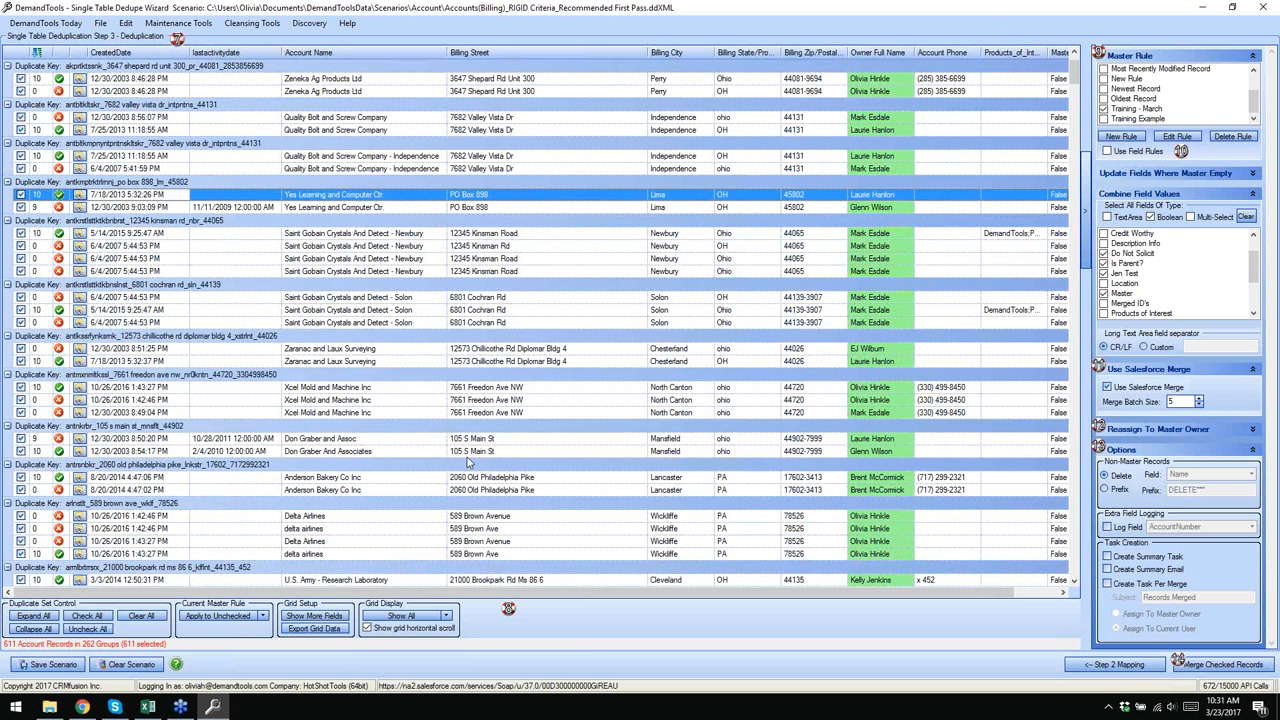
scroll(86, 366, "down", 4)
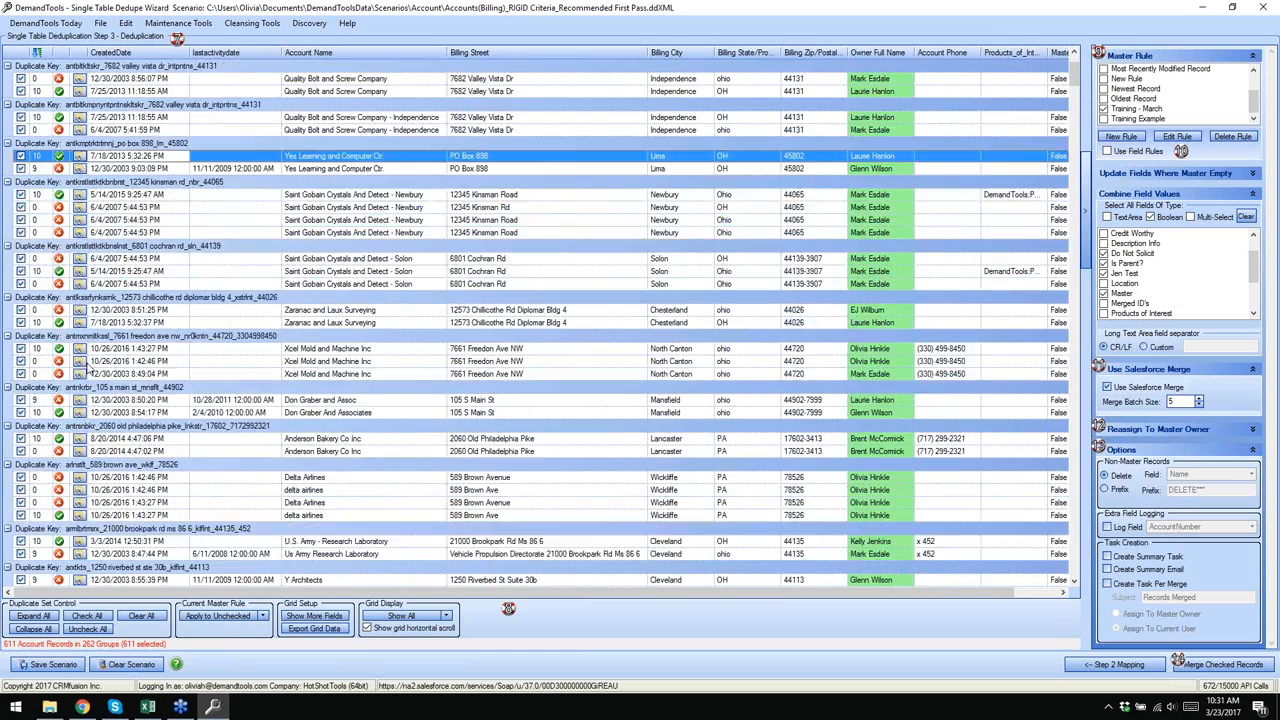
scroll(88, 368, "down", 7)
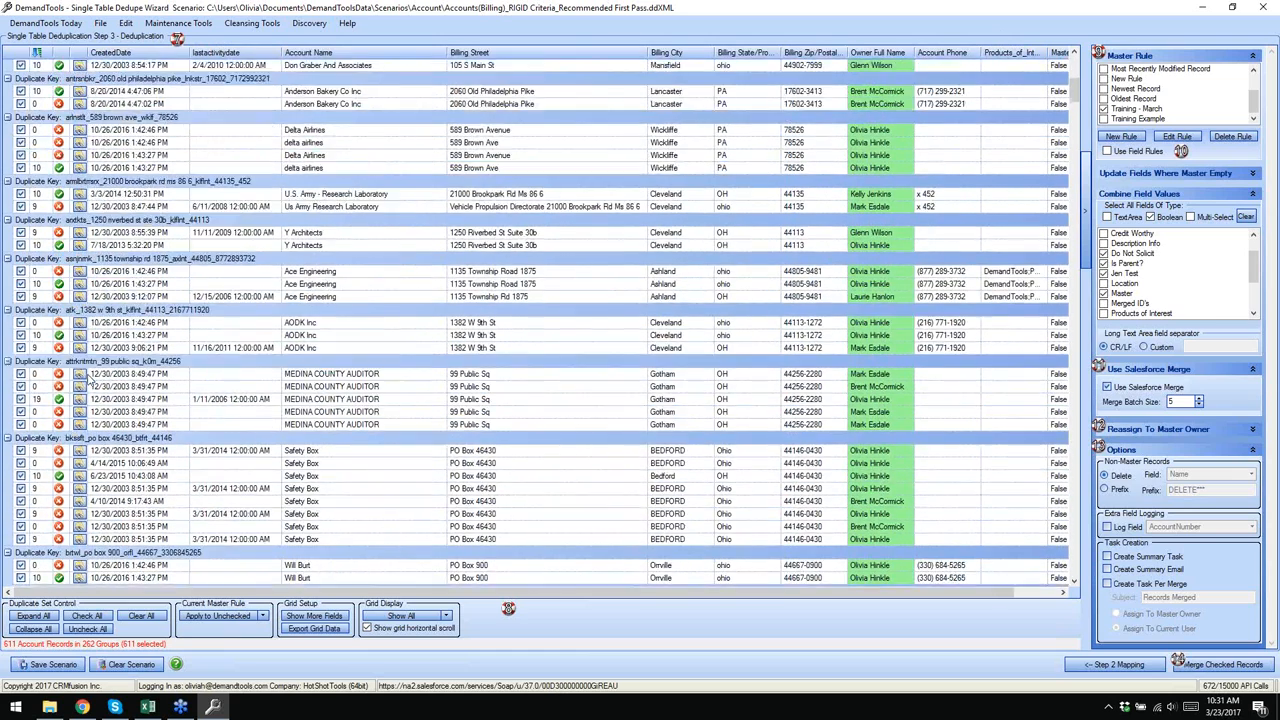
scroll(88, 378, "down", 10)
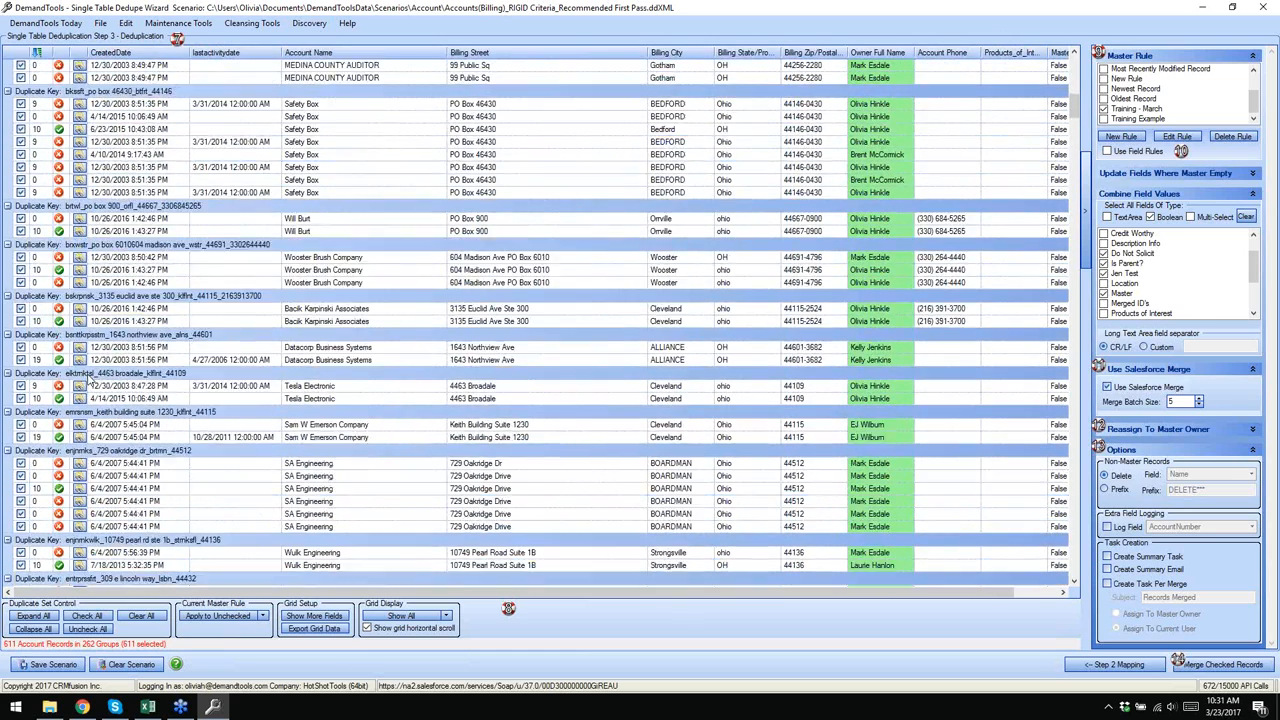
scroll(88, 378, "down", 15)
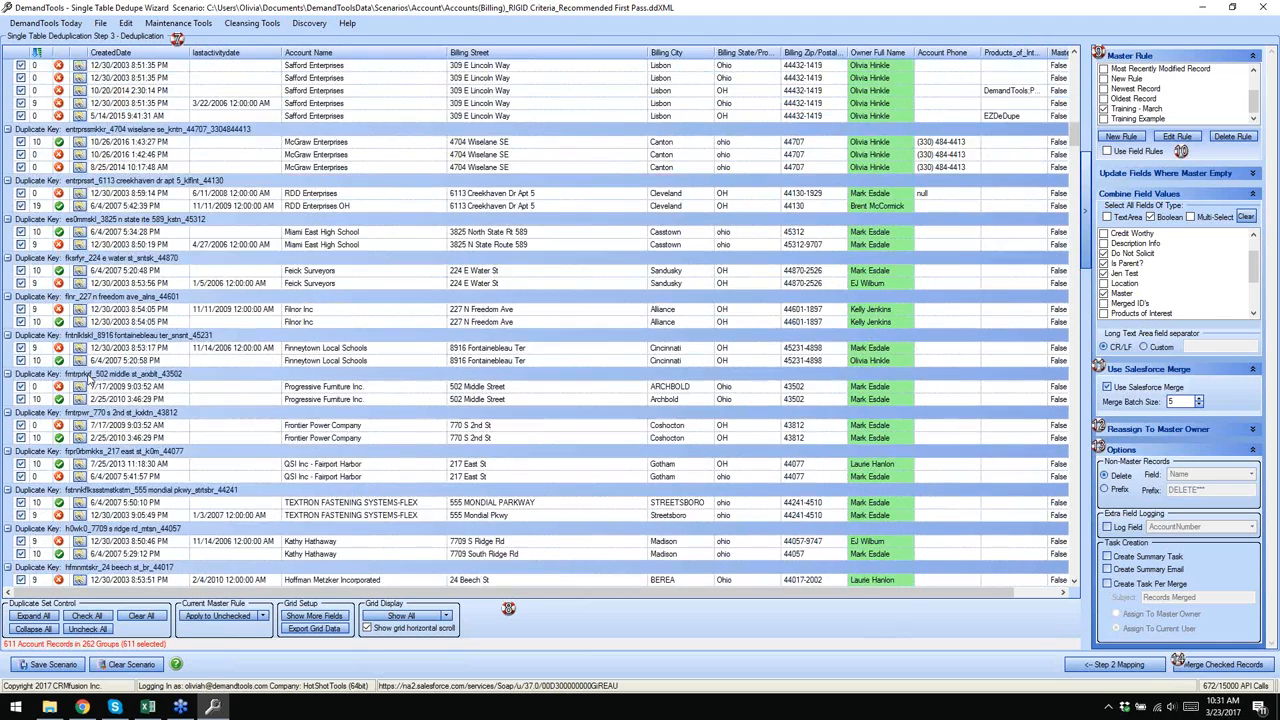
scroll(88, 378, "down", 7)
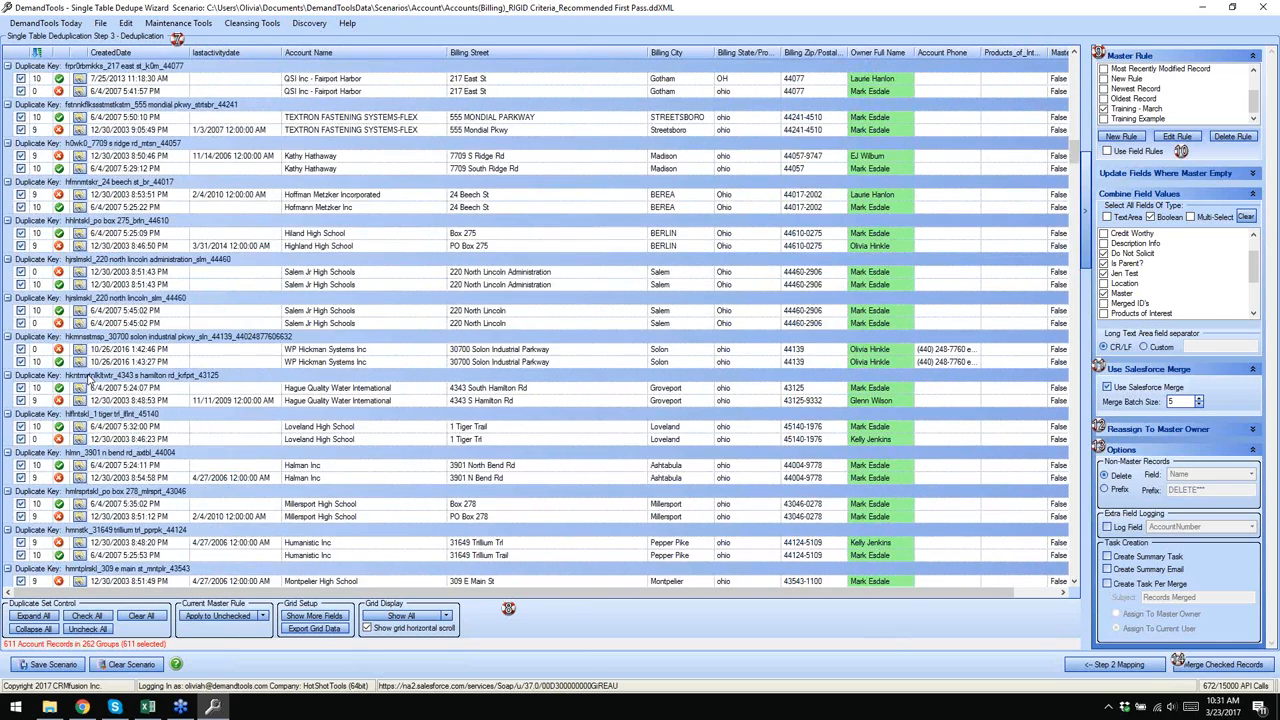
scroll(105, 360, "up", 7)
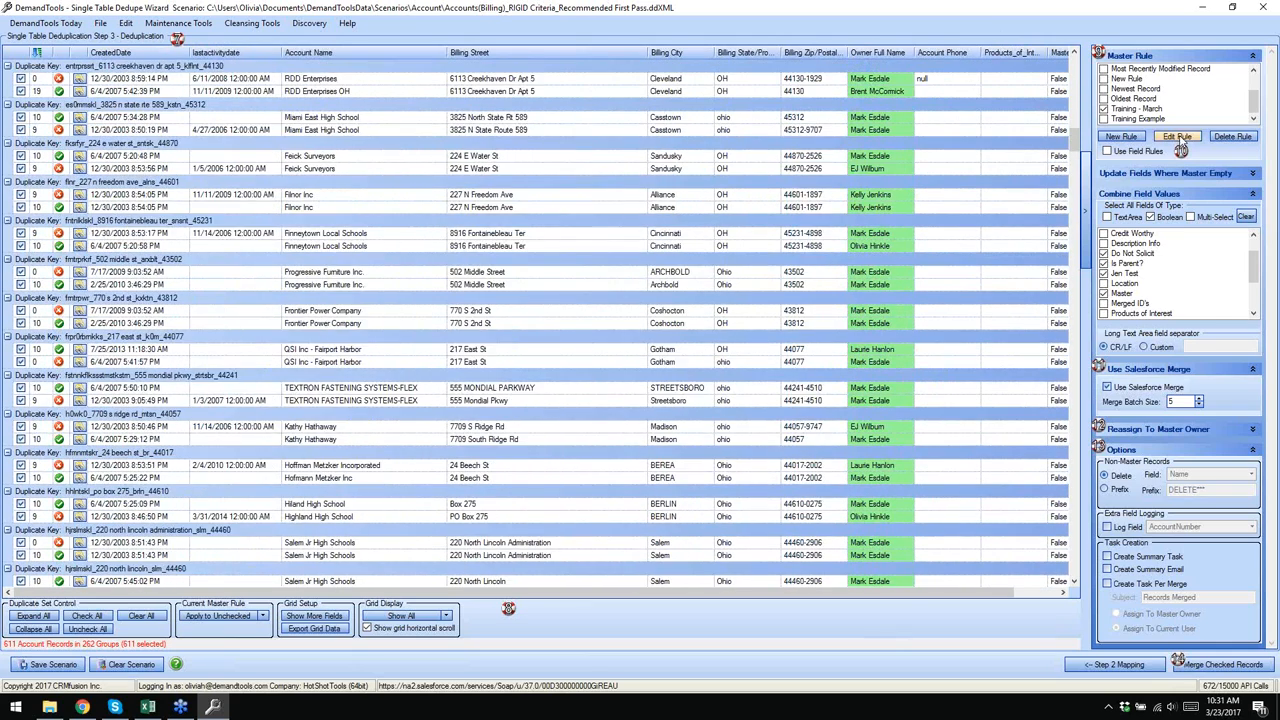
- Turn on Use Score Delta for Training - March and save it over the existing rule
left_click(1184, 137)
left_click_drag(234, 46, 449, 76)
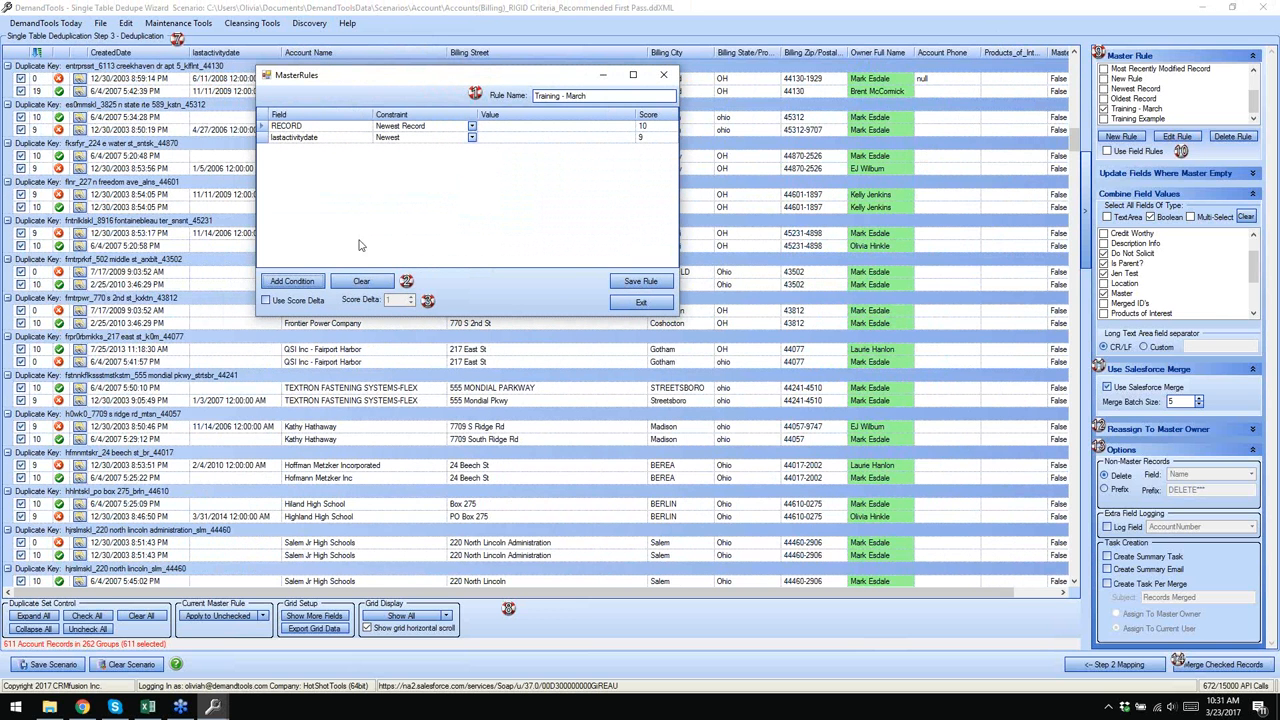
left_click(266, 301)
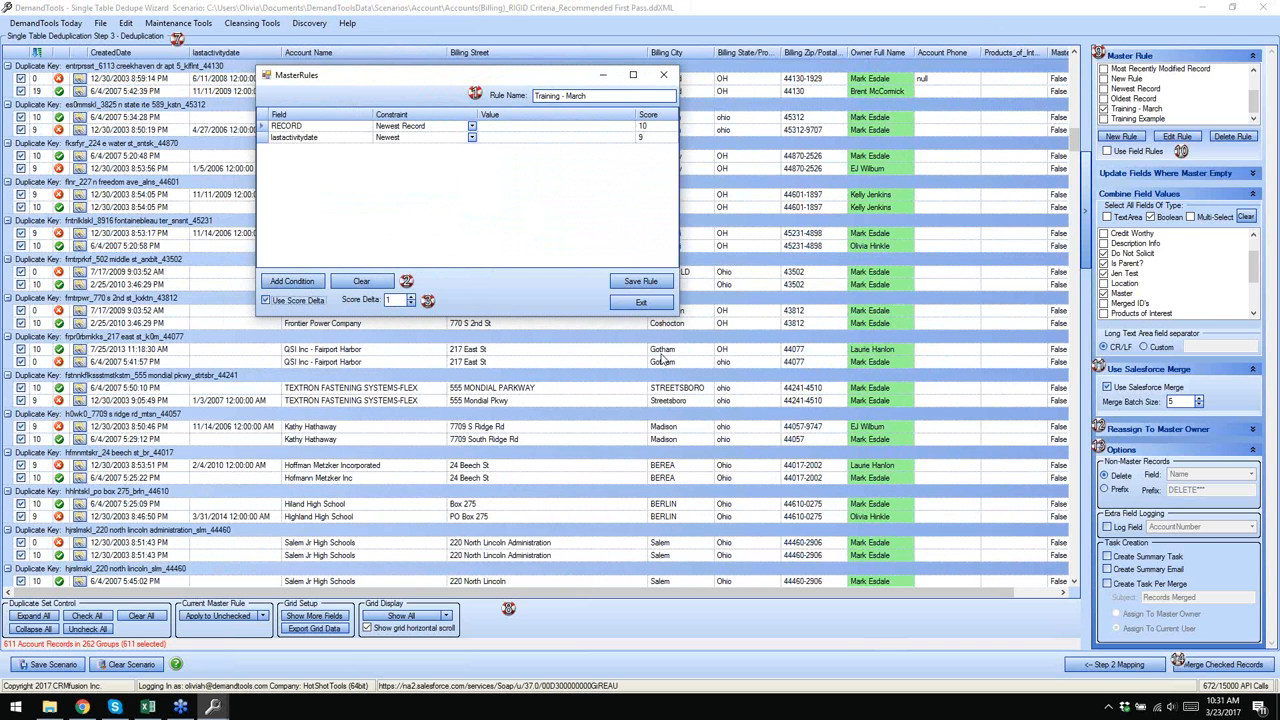
left_click(640, 281)
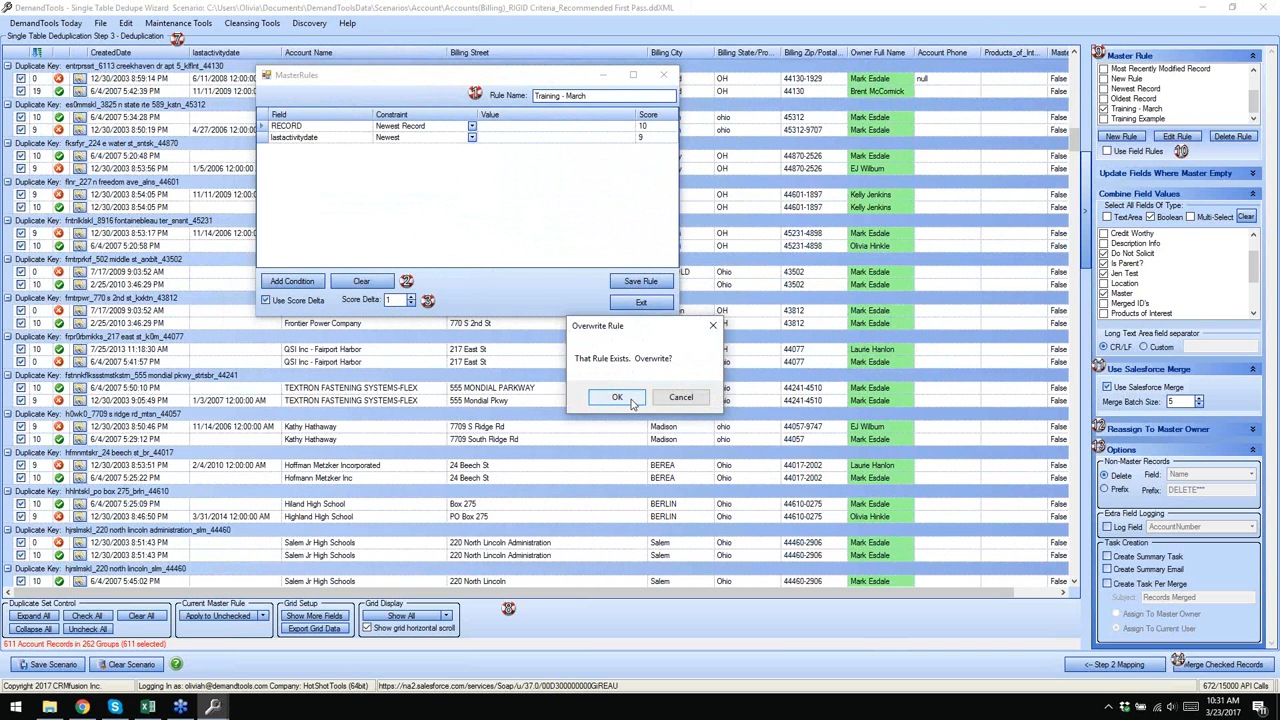
left_click(632, 401)
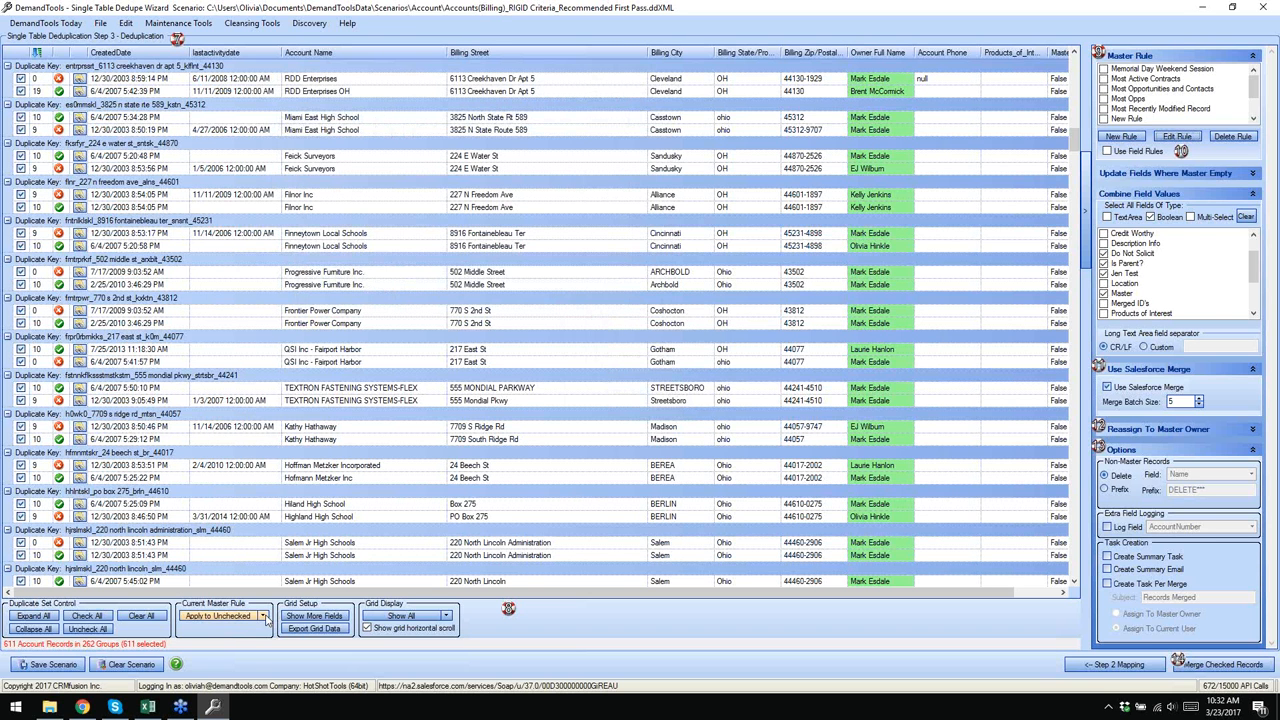
left_click(263, 616)
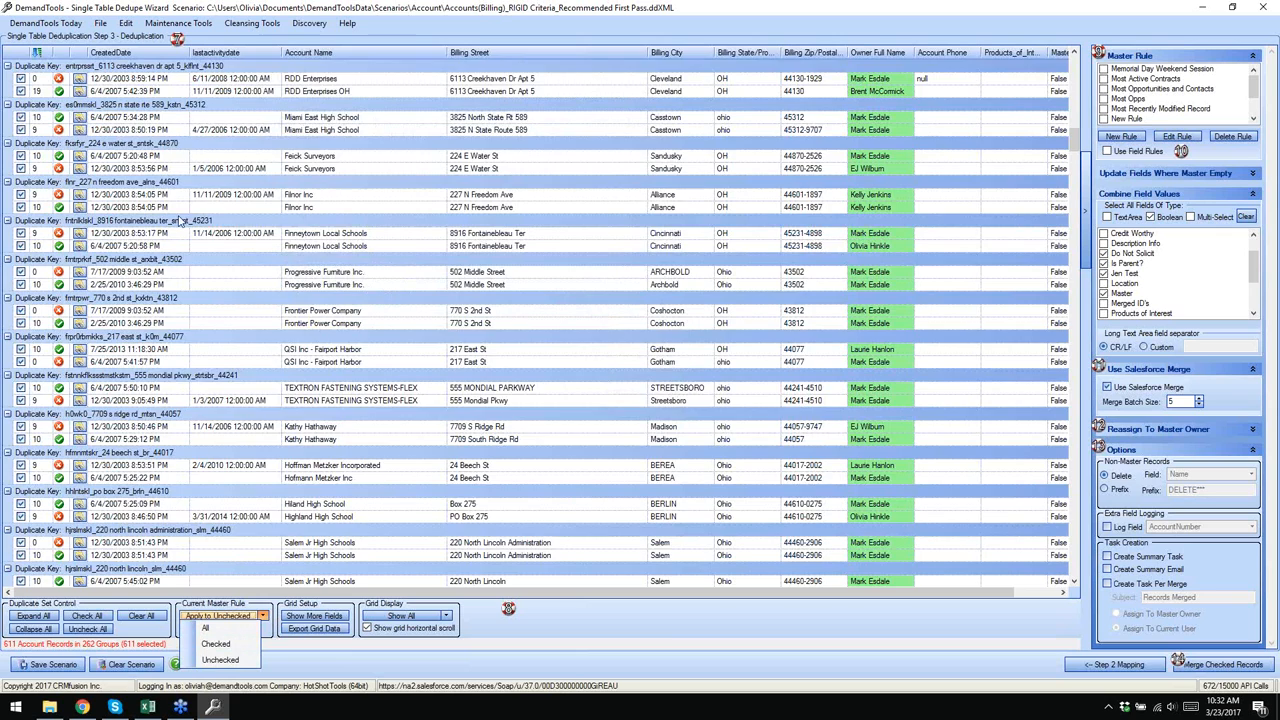
scroll(181, 221, "up", 12)
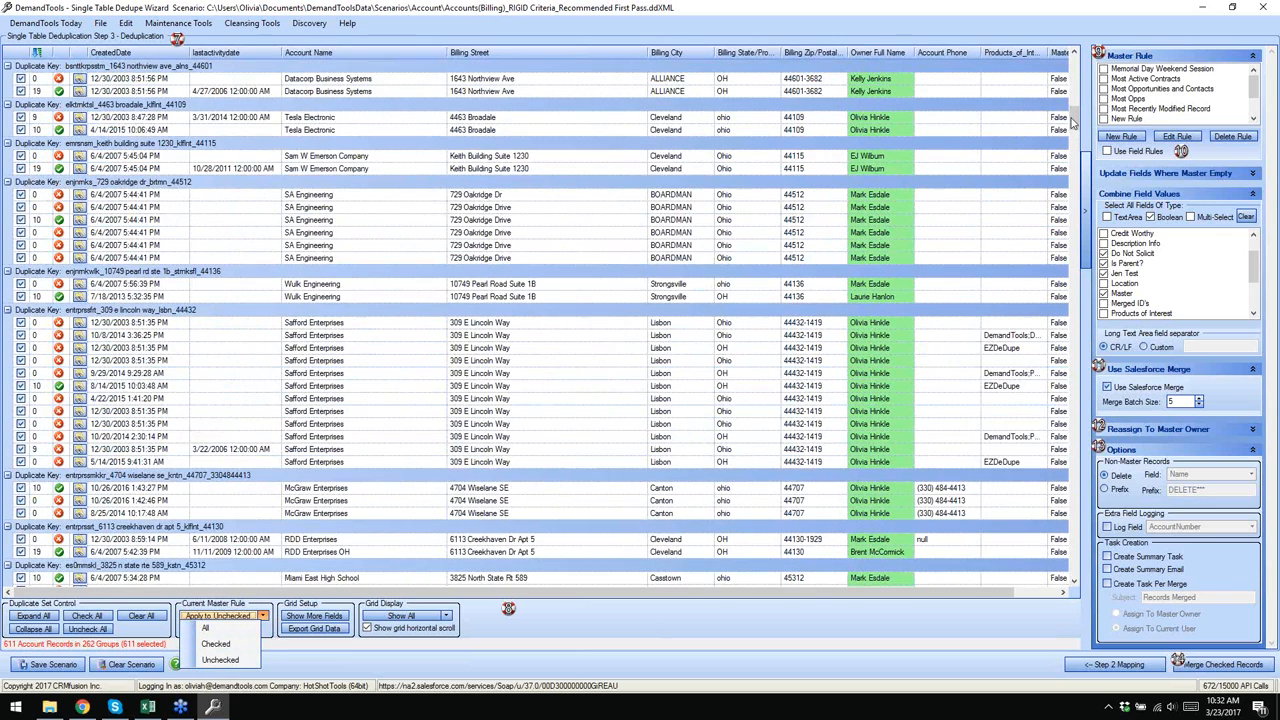
left_click_drag(1074, 119, 1072, 62)
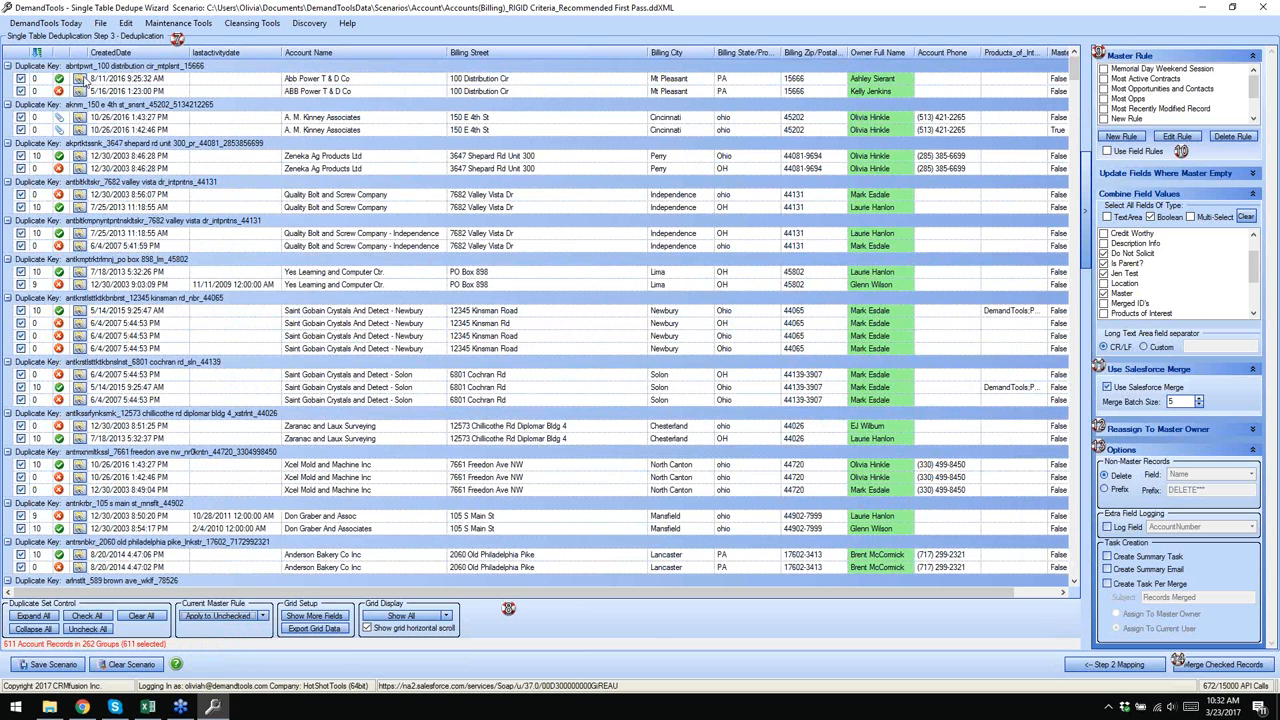
right_click(88, 67)
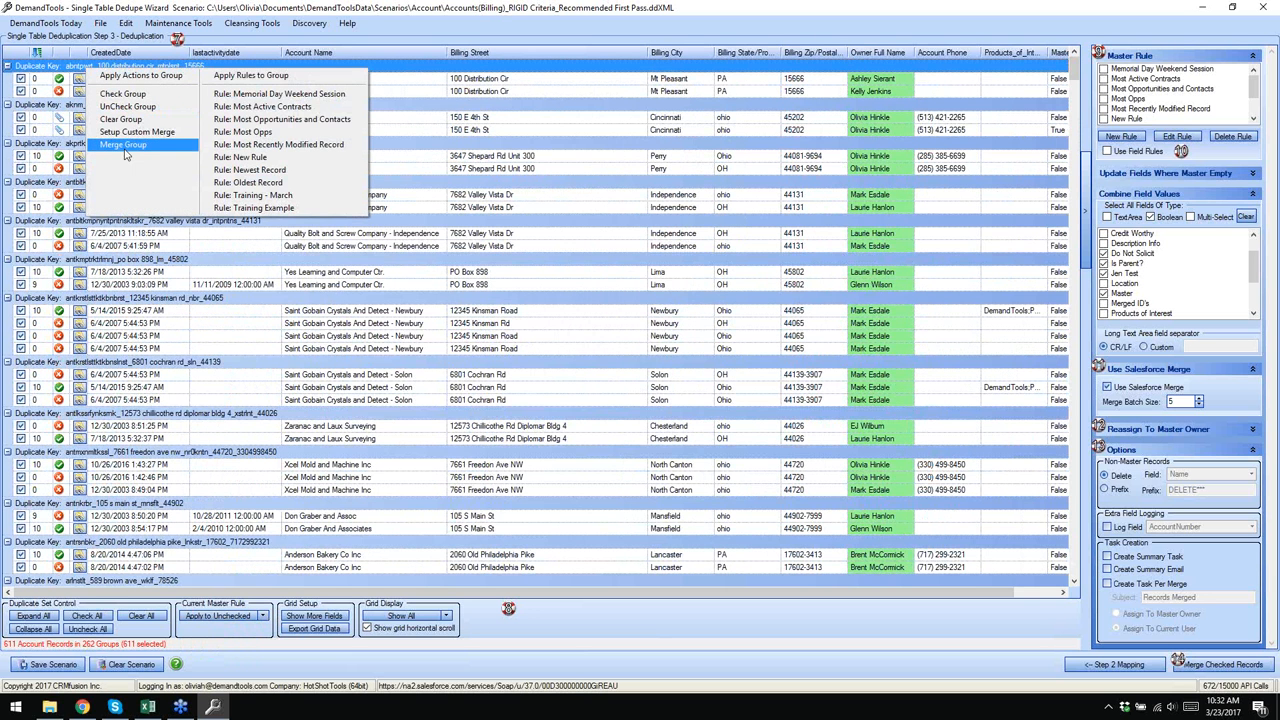
left_click(201, 142)
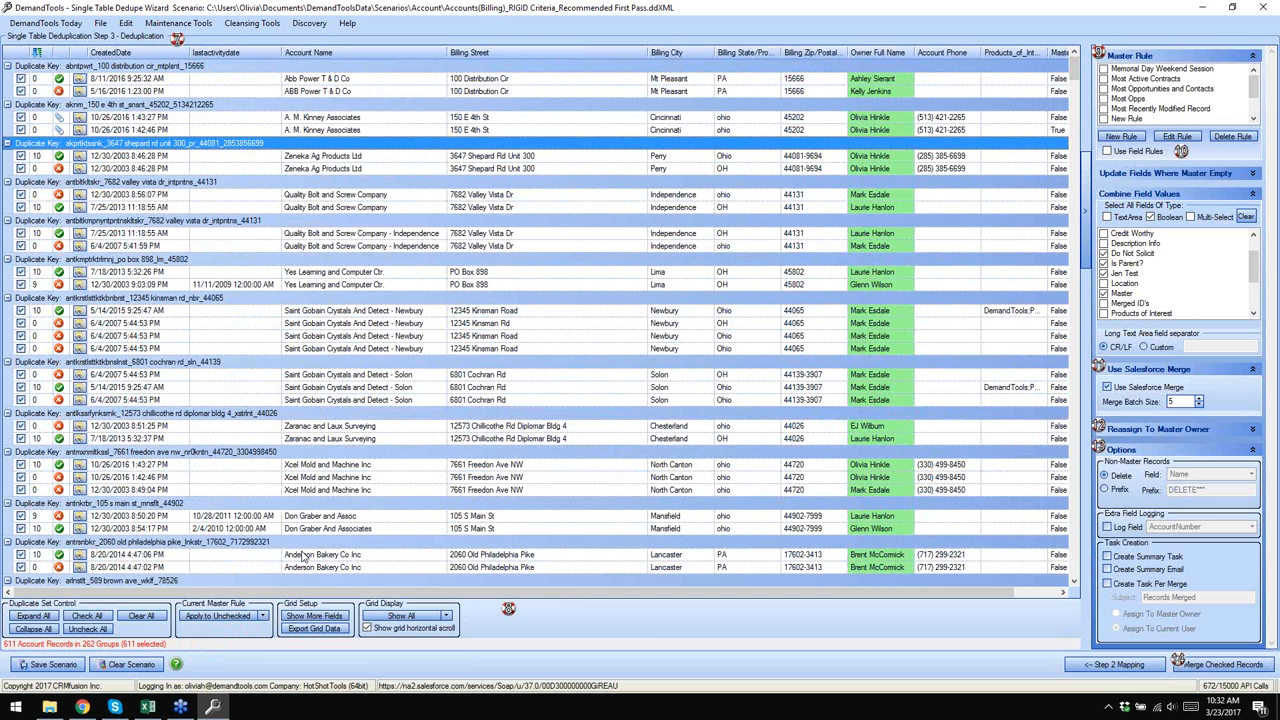
- Apply the master rule to All groups and filter the grid display to Unchecked groups
left_click(230, 616)
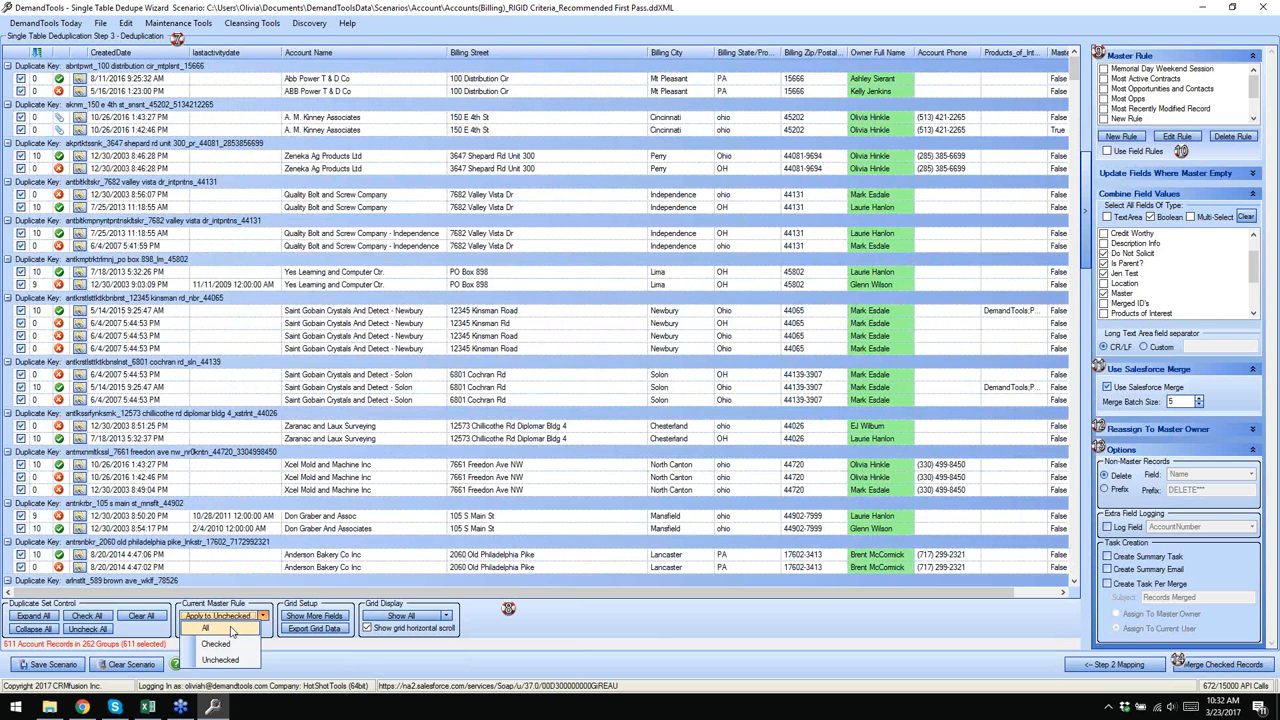
left_click(217, 629)
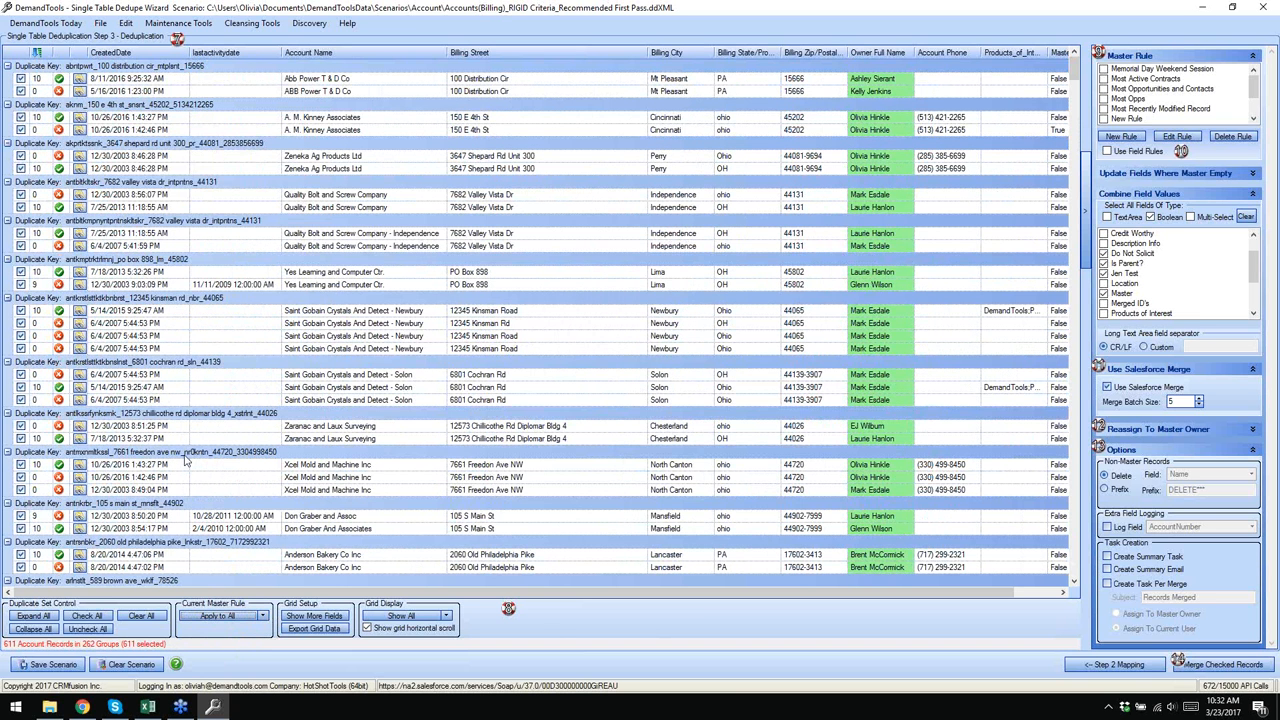
left_click(440, 618)
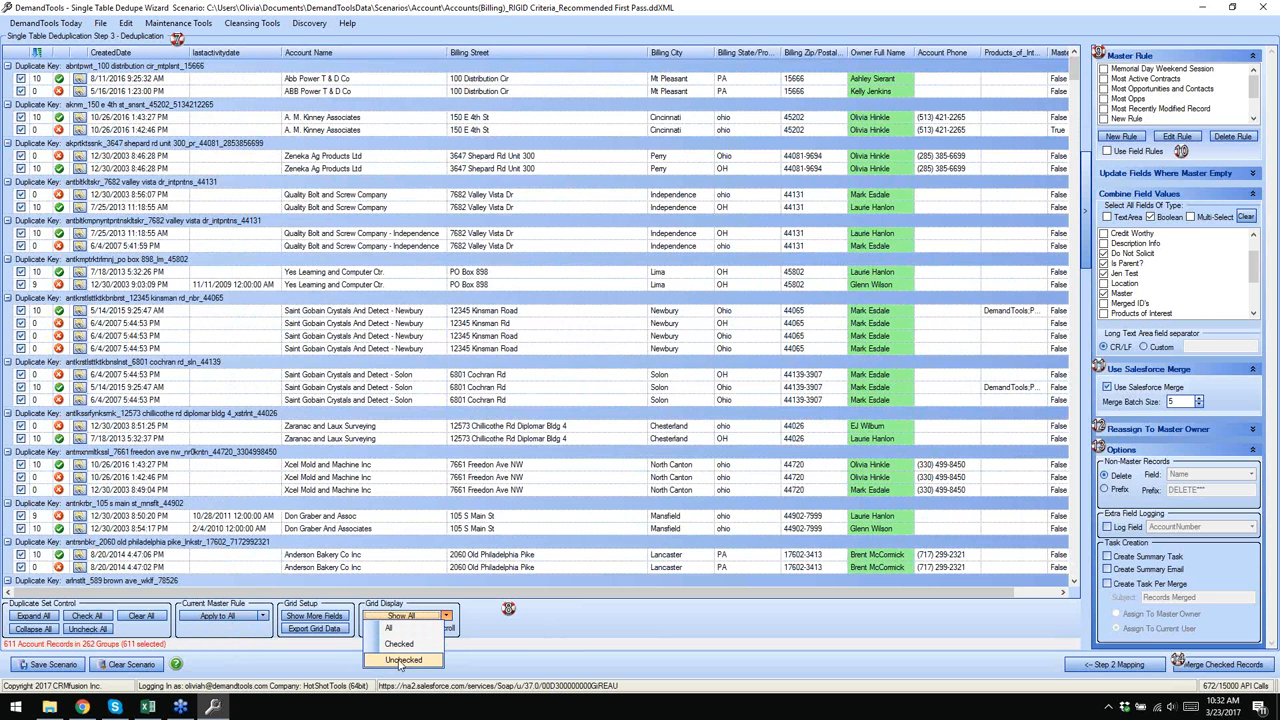
left_click(404, 660)
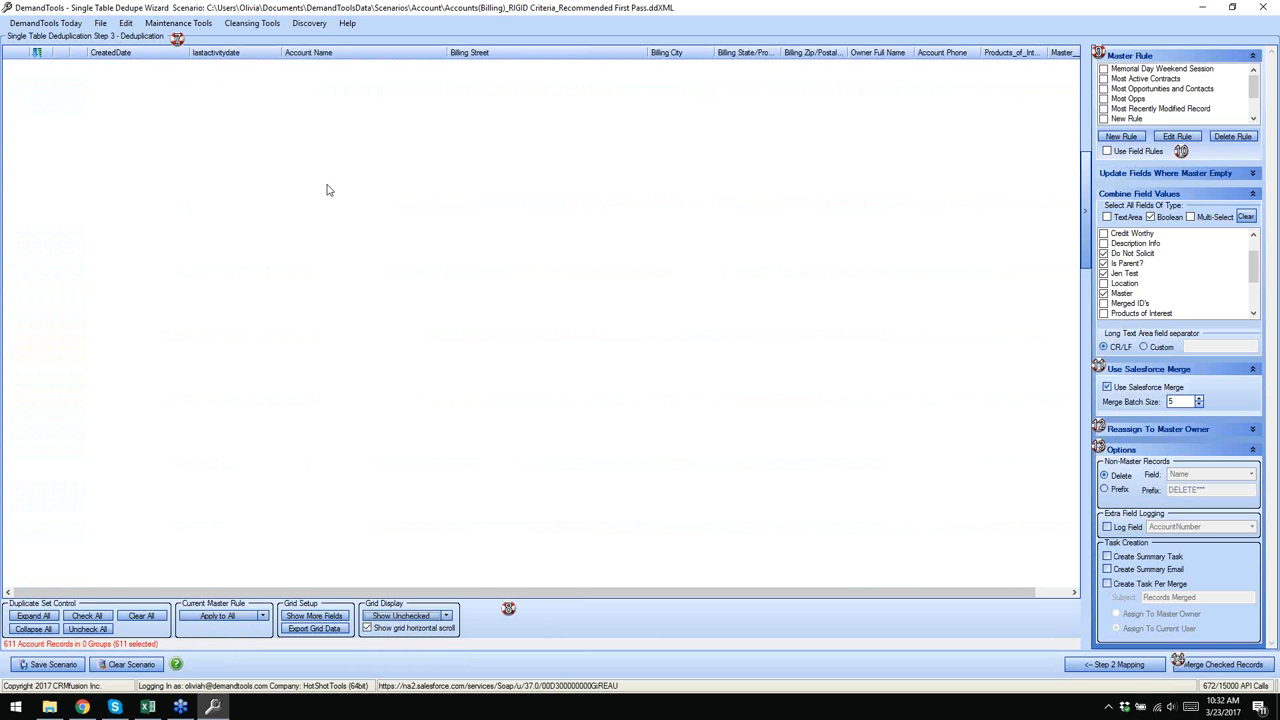
- Set Grid Display to All and tick the Most Opportunities and Contacts master rule
left_click(446, 617)
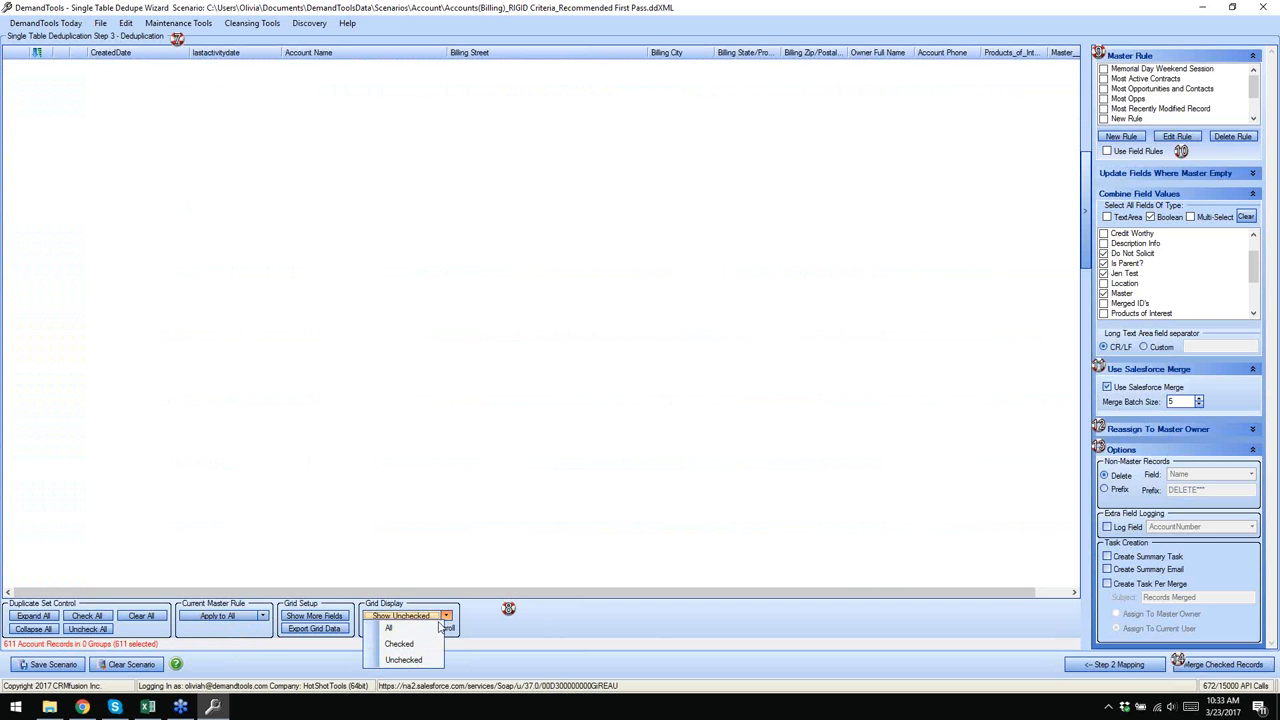
left_click(415, 628)
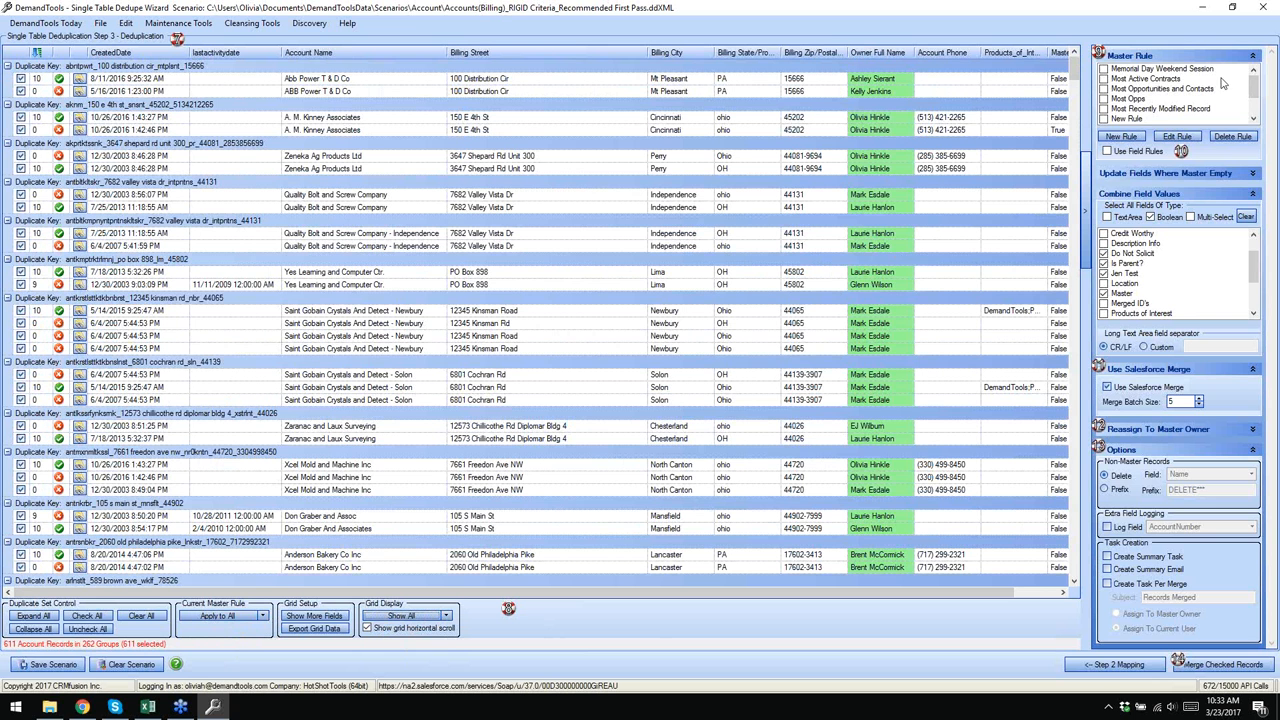
left_click(1148, 92)
left_click(1177, 136)
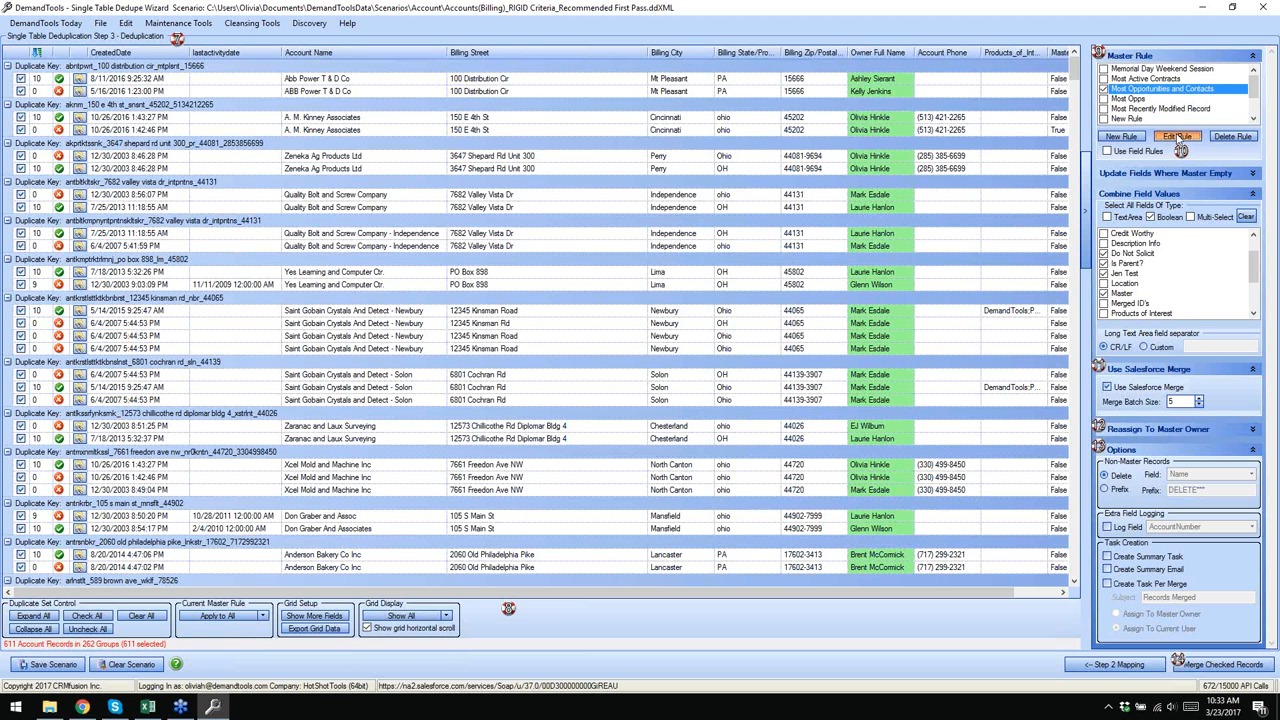
left_click_drag(295, 103, 463, 119)
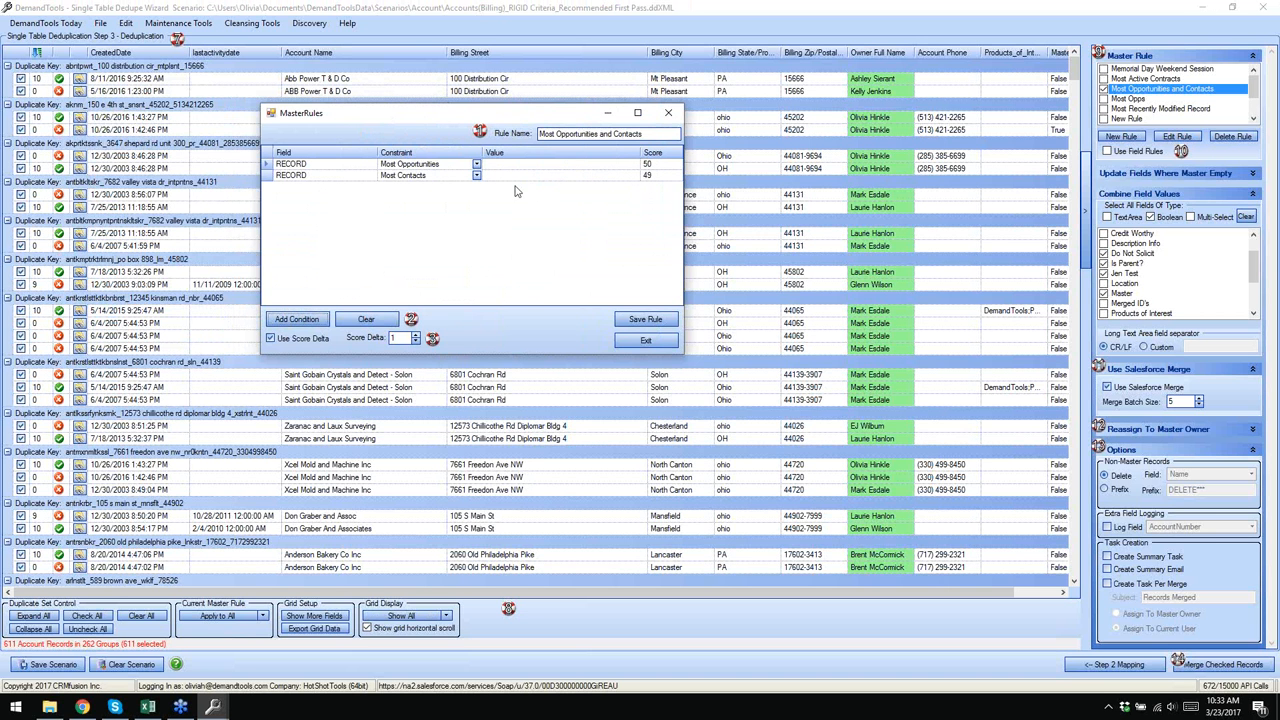
left_click(422, 20)
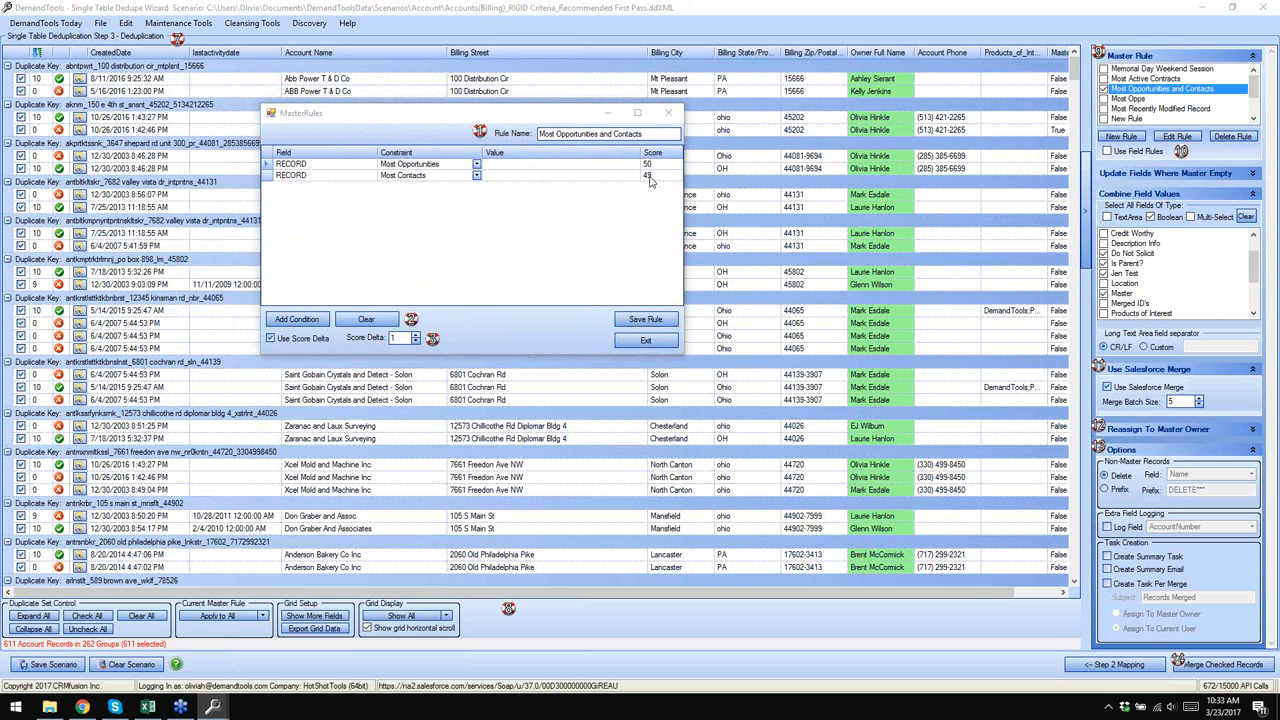
left_click(645, 340)
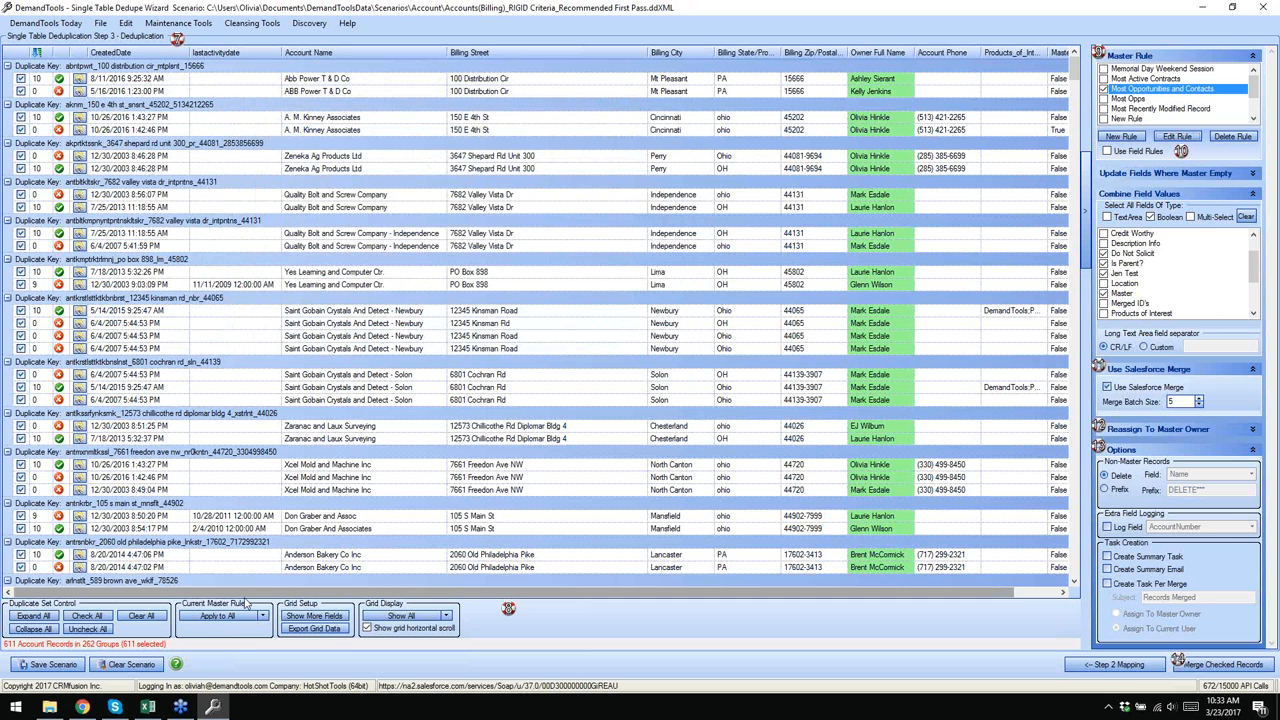
- Apply the rule to all groups and add Calc_OpportunityCount and Calc_ContactCount columns to the grid
left_click(218, 617)
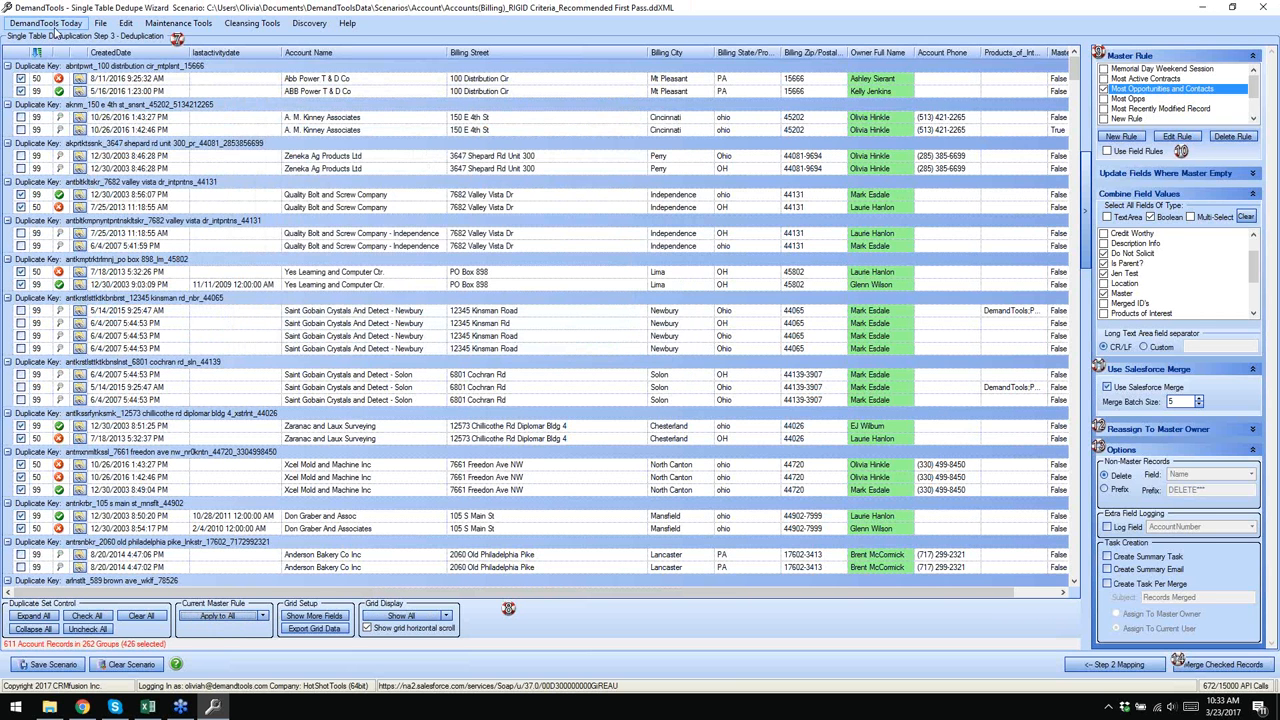
left_click(314, 615)
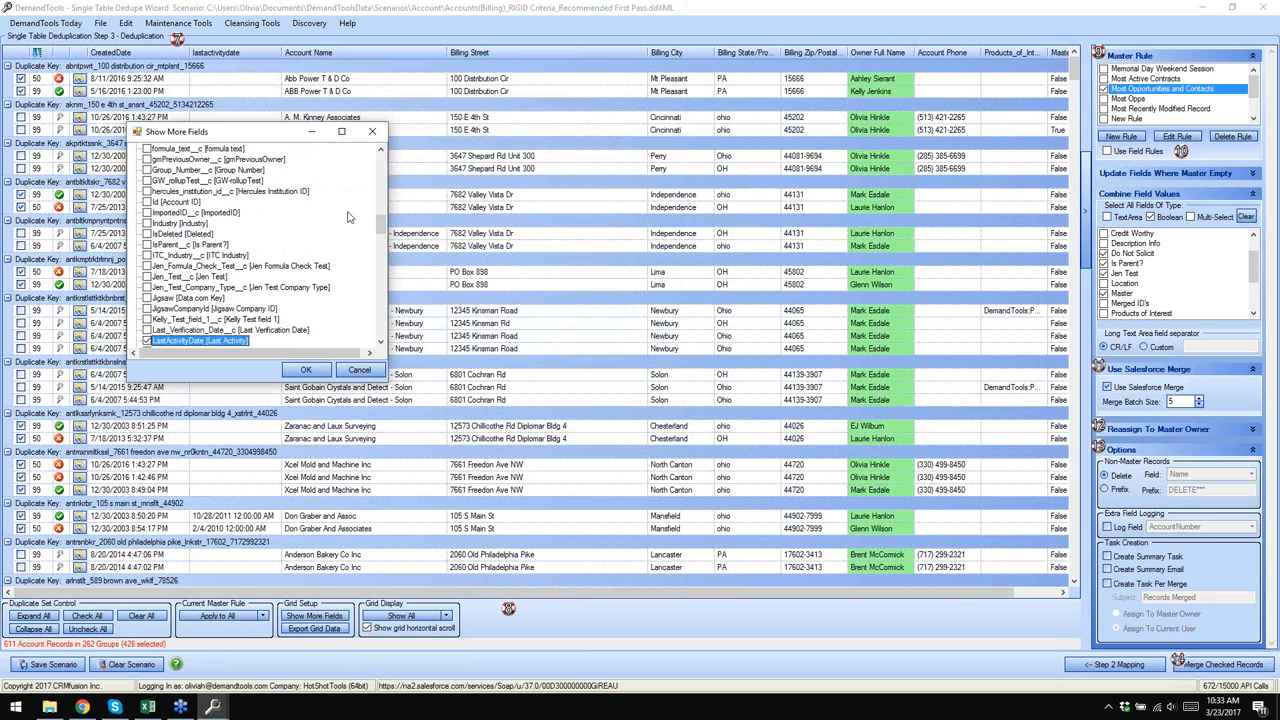
left_click_drag(380, 225, 380, 158)
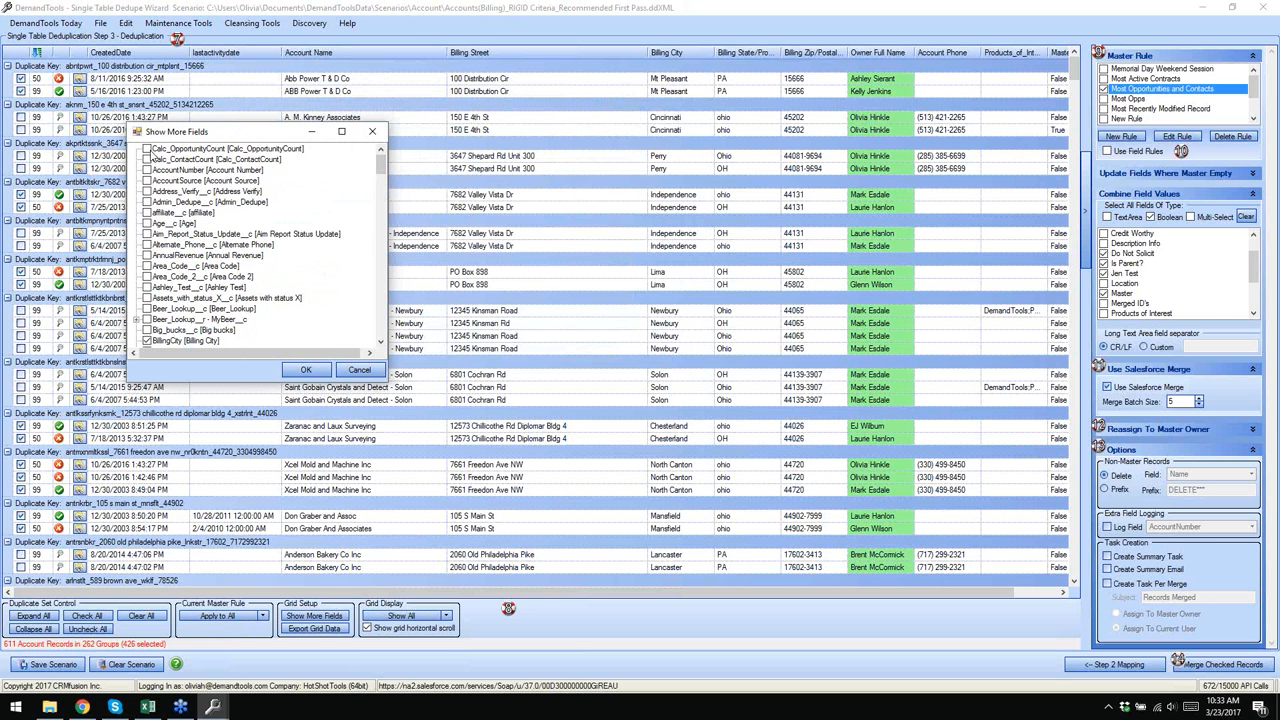
left_click(147, 148)
left_click(147, 159)
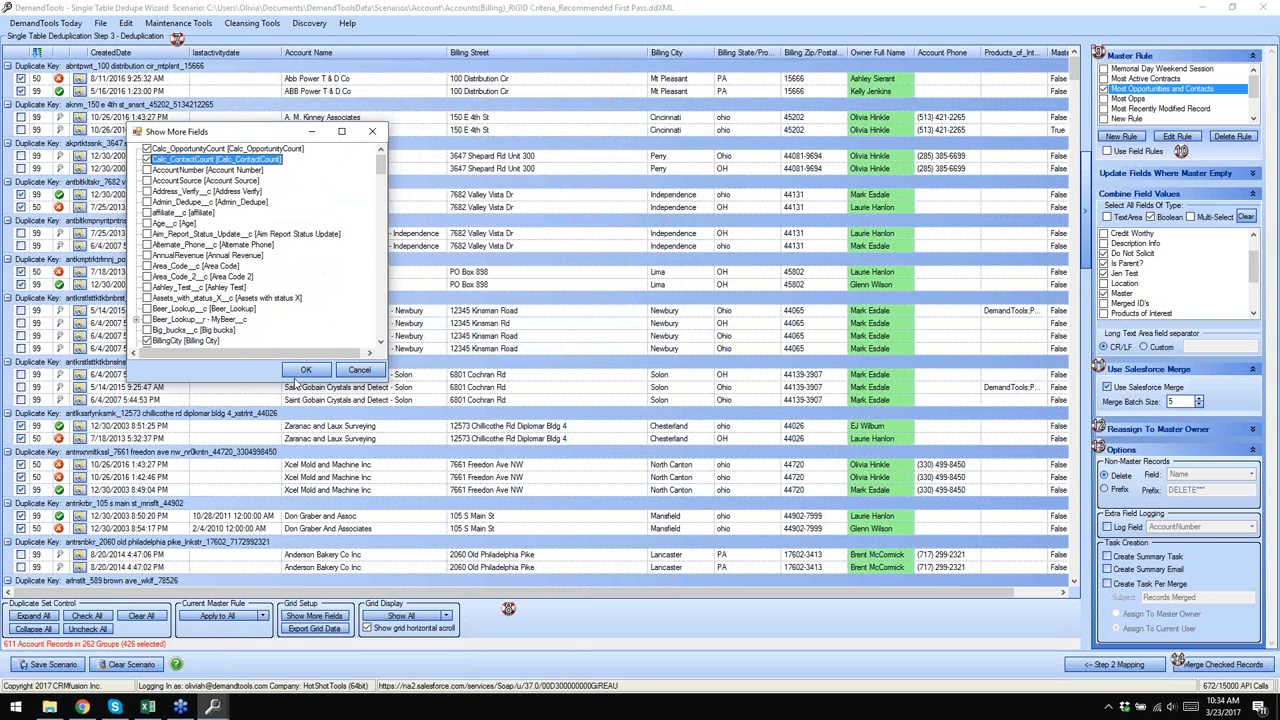
left_click(305, 371)
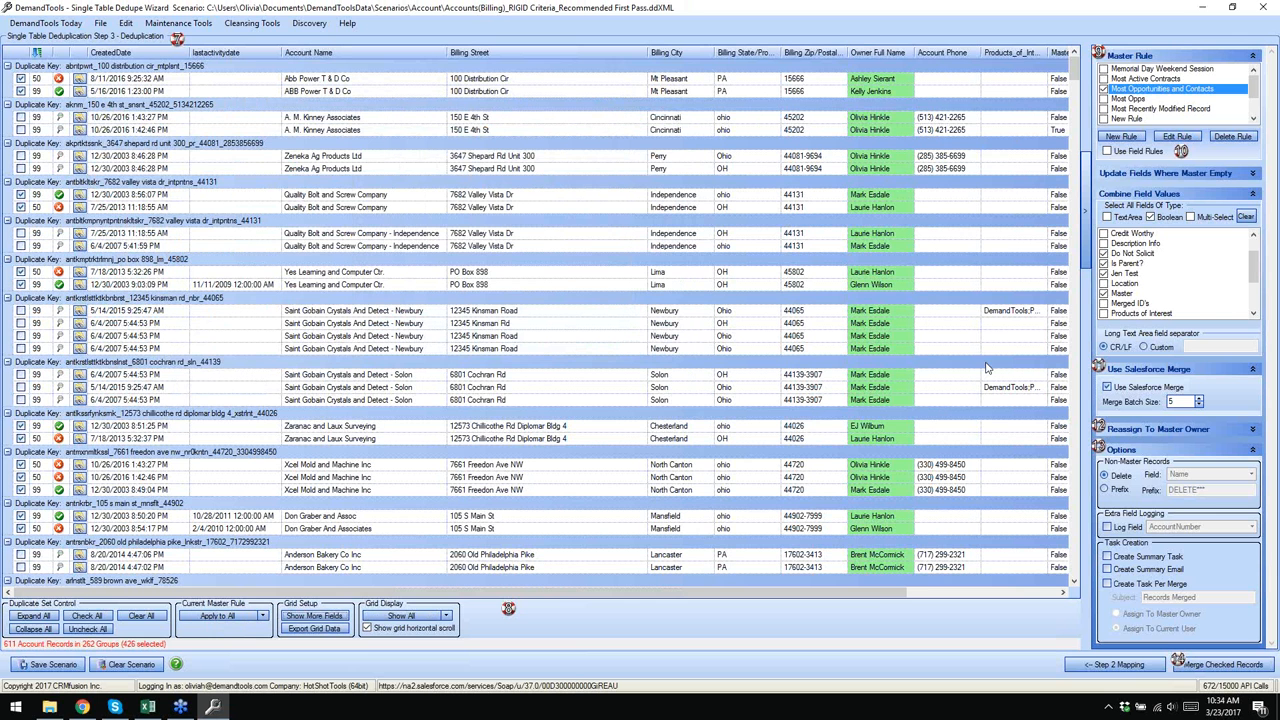
left_click_drag(905, 593, 1055, 594)
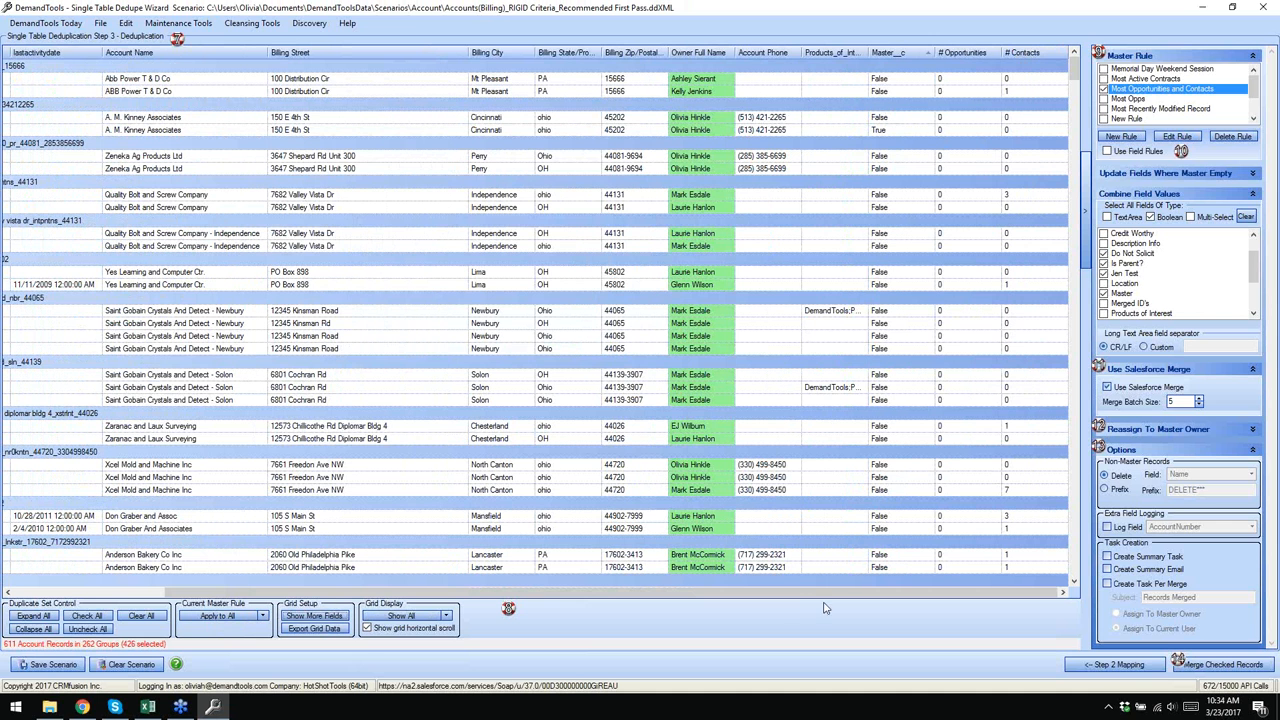
left_click_drag(793, 598, 560, 597)
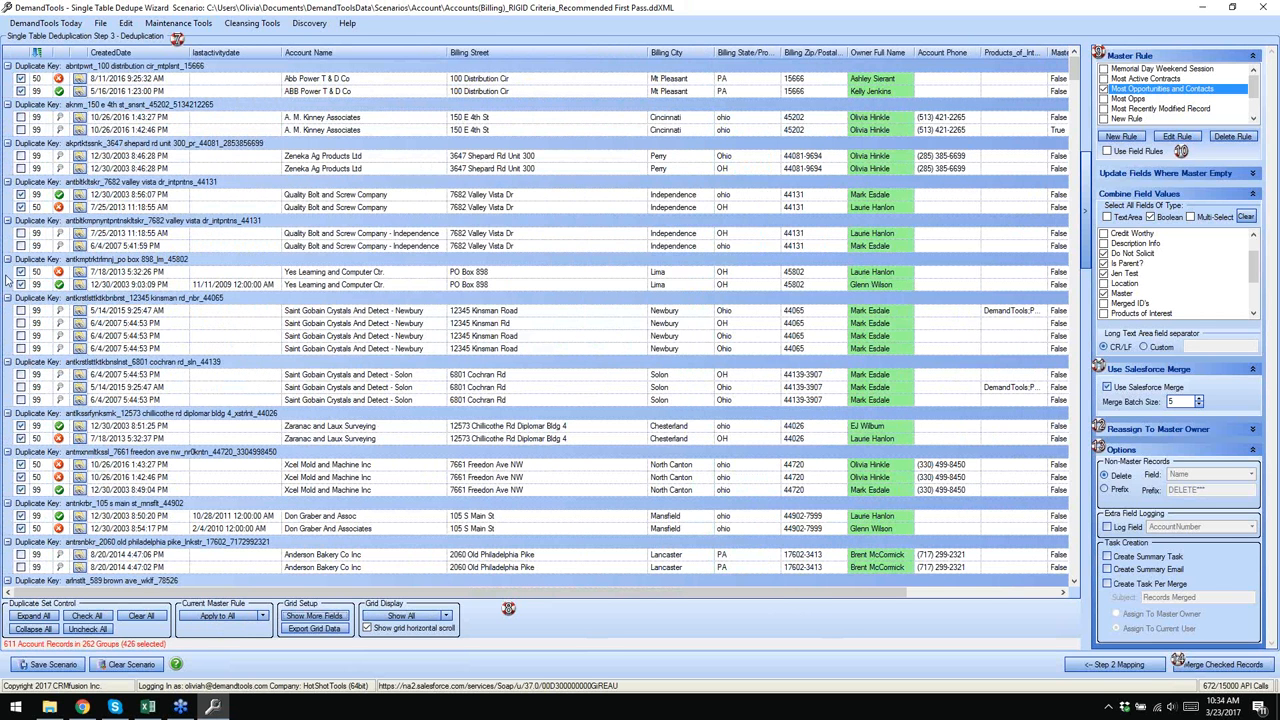
- Display only unchecked groups and apply the Newest Record master rule to them
left_click(447, 617)
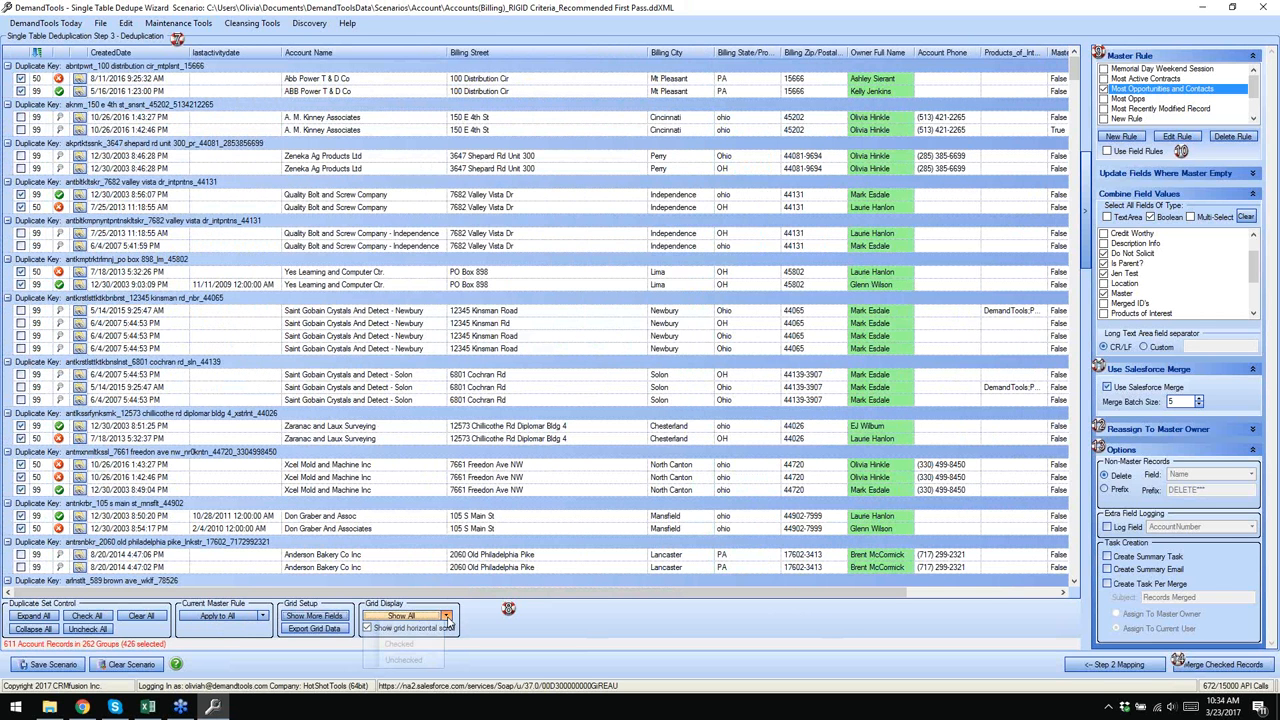
left_click(404, 661)
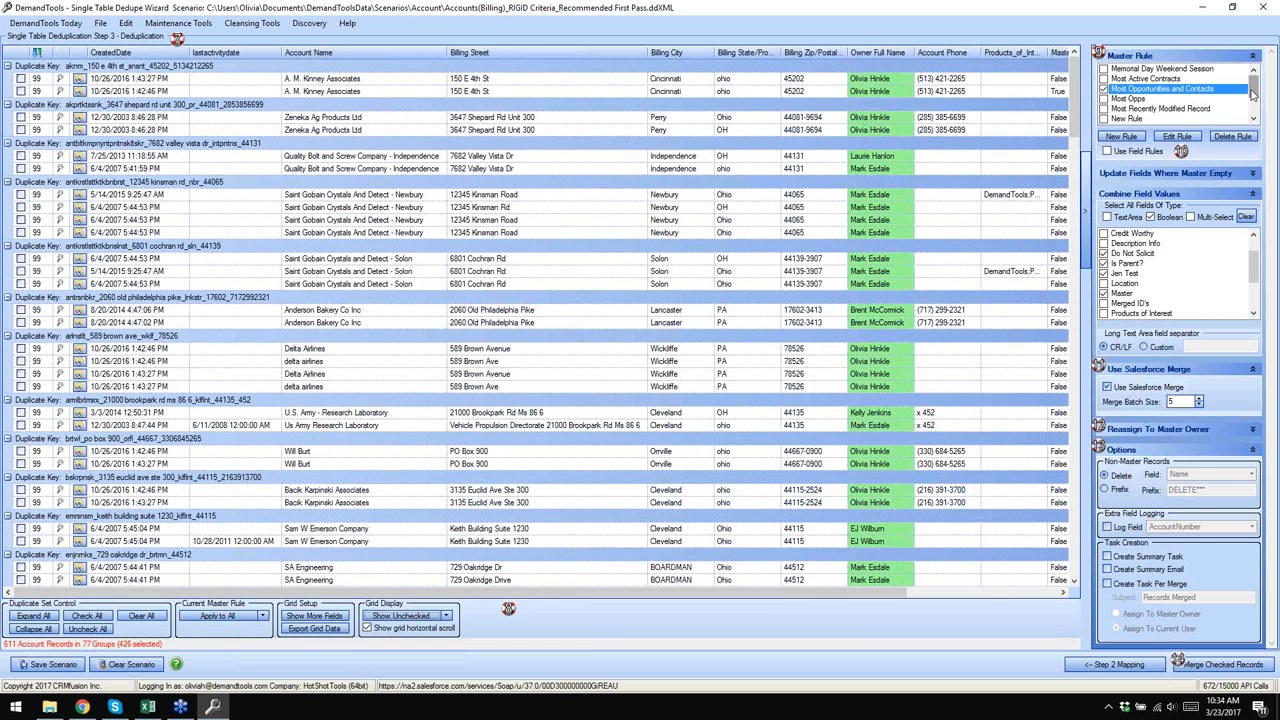
scroll(1253, 95, "down", 1)
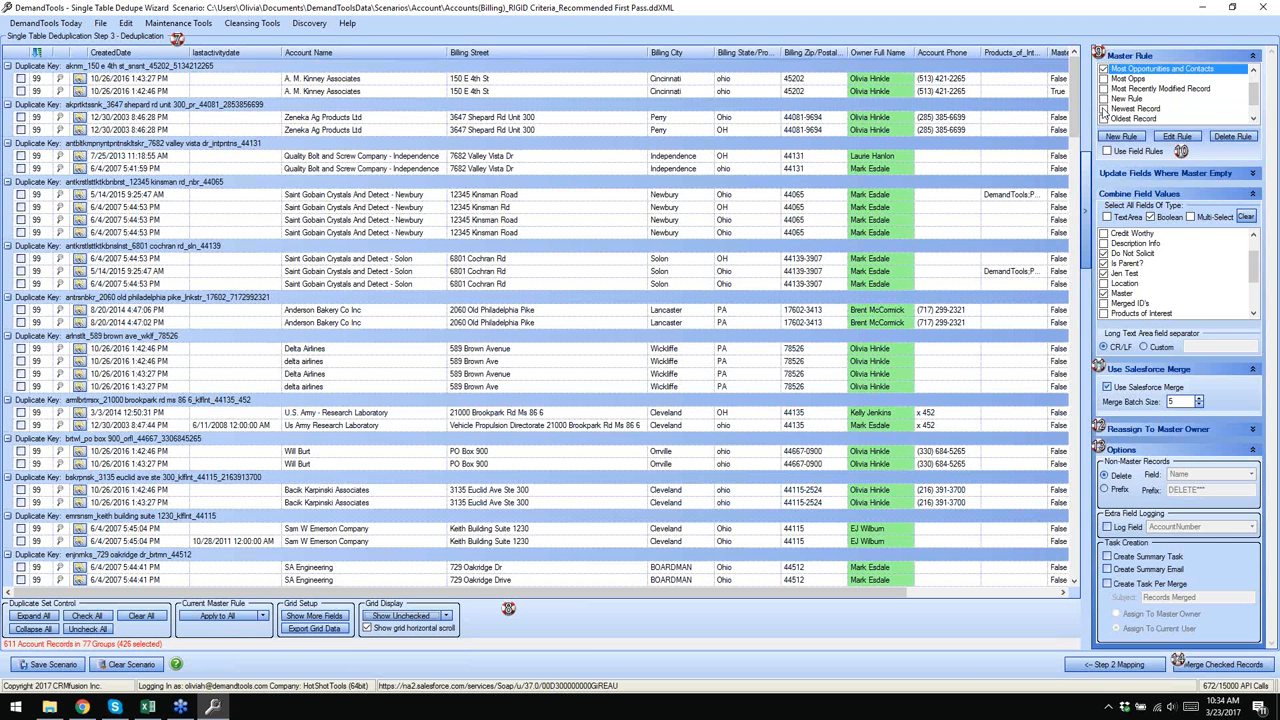
left_click(1104, 109)
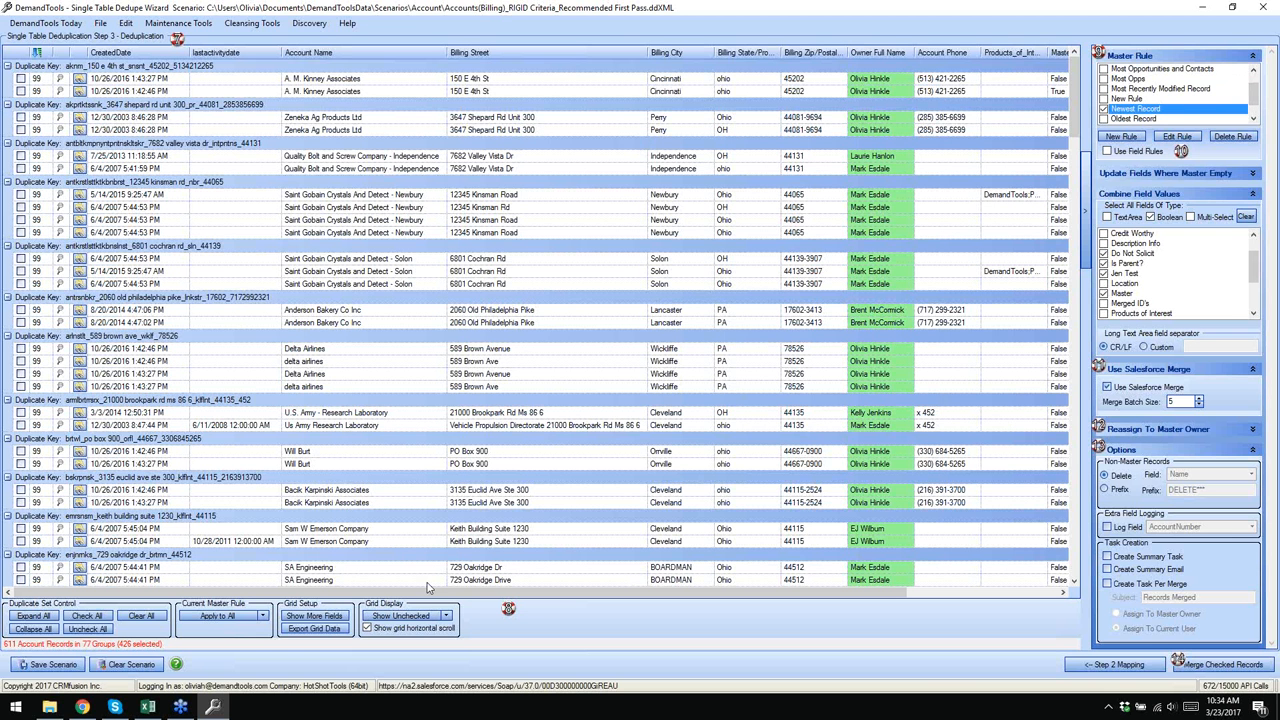
left_click(262, 616)
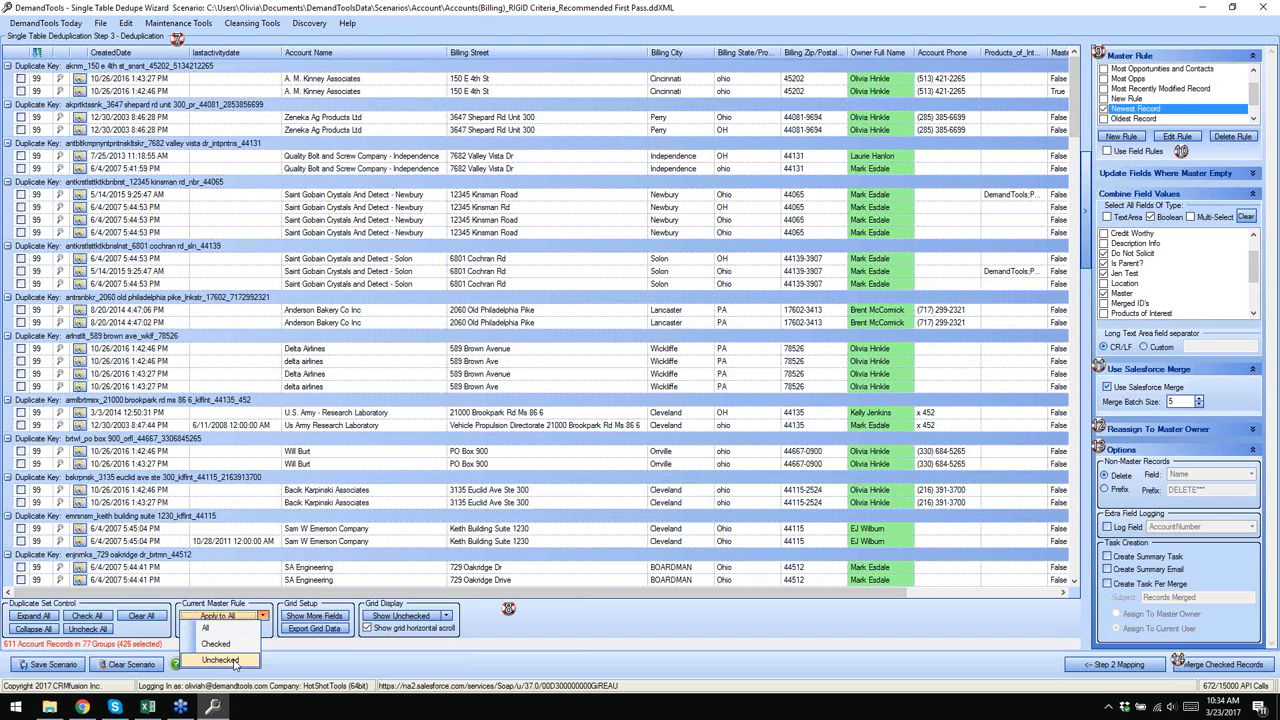
left_click(230, 661)
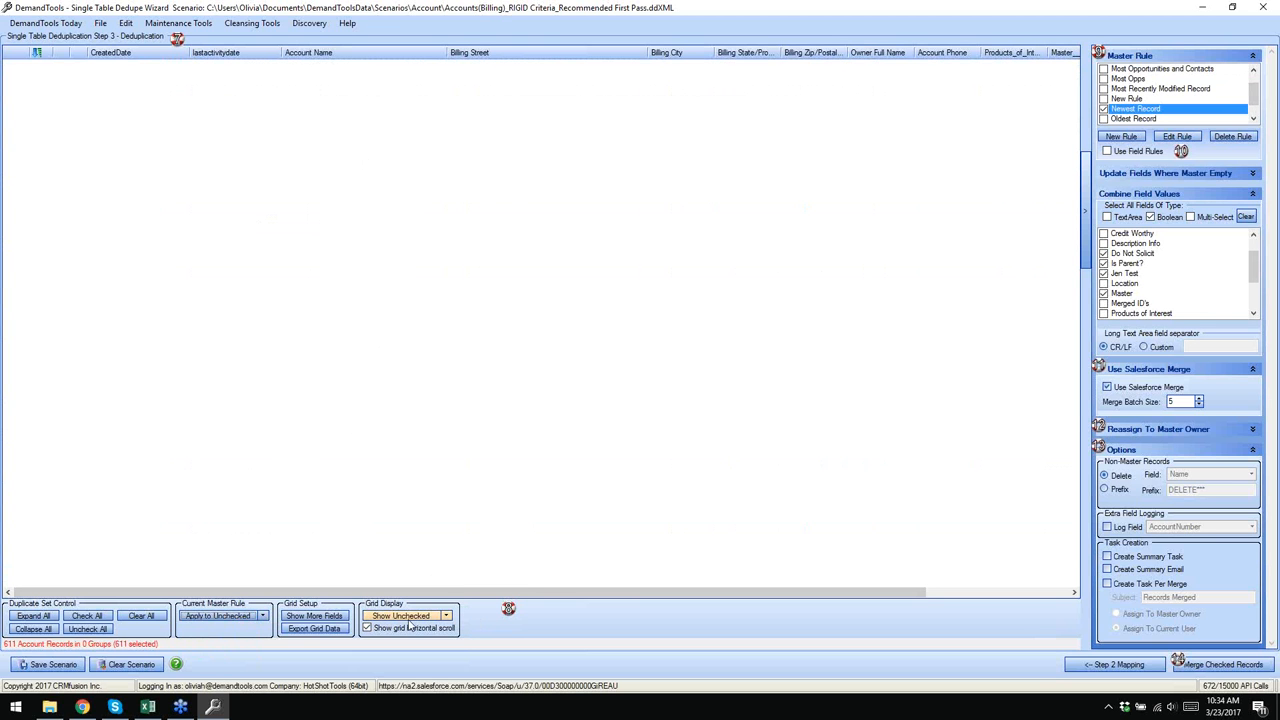
- Switch Grid Display back to All, listing all 262 groups with 611 records selected
left_click(445, 616)
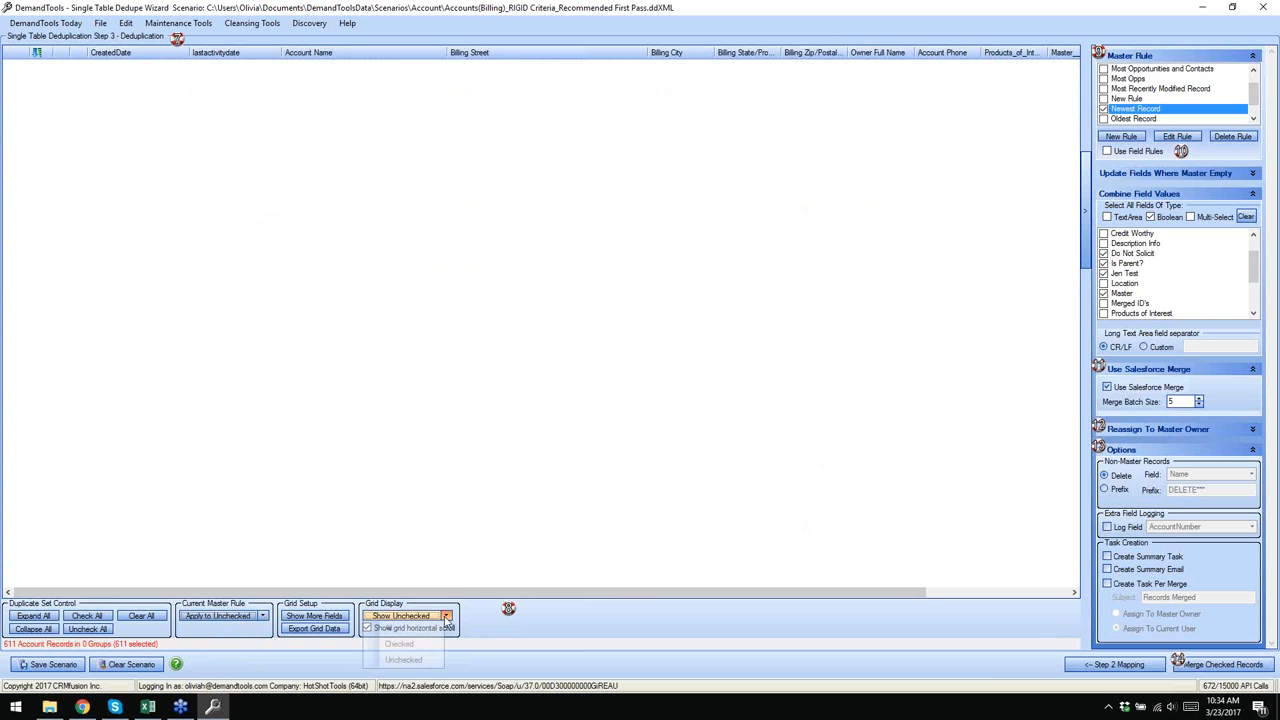
left_click(418, 629)
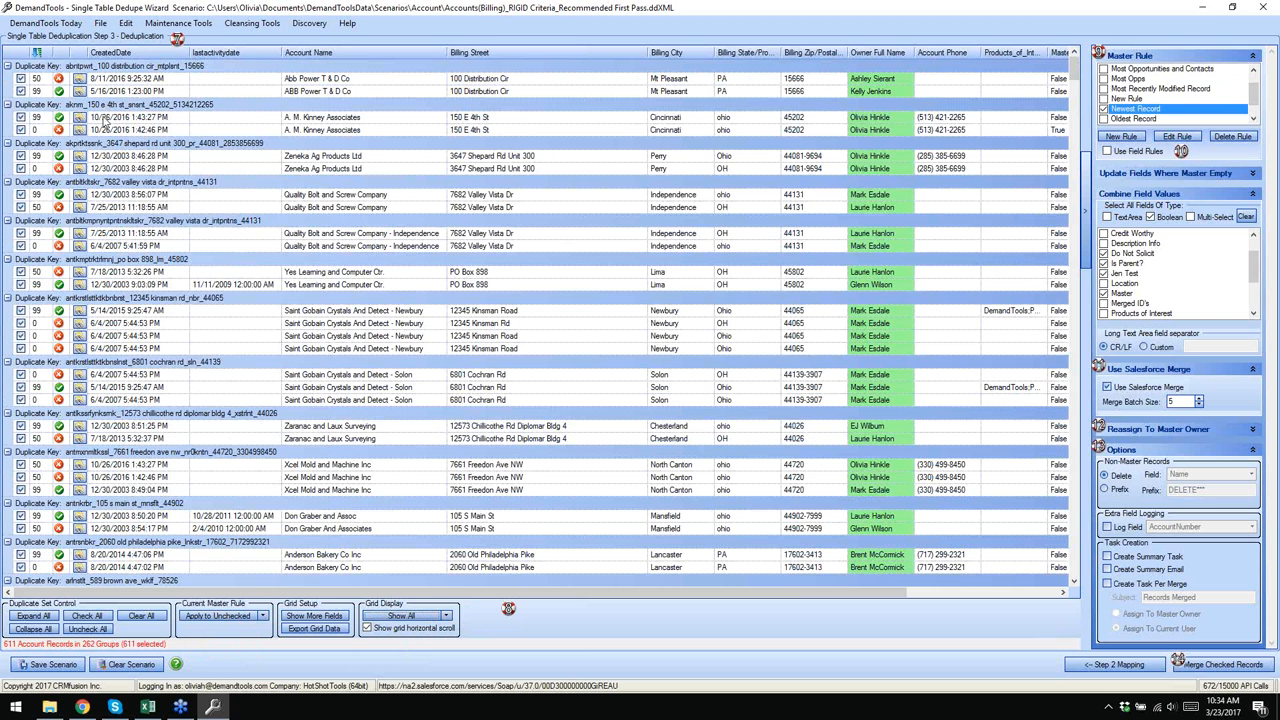
scroll(117, 236, "down", 1)
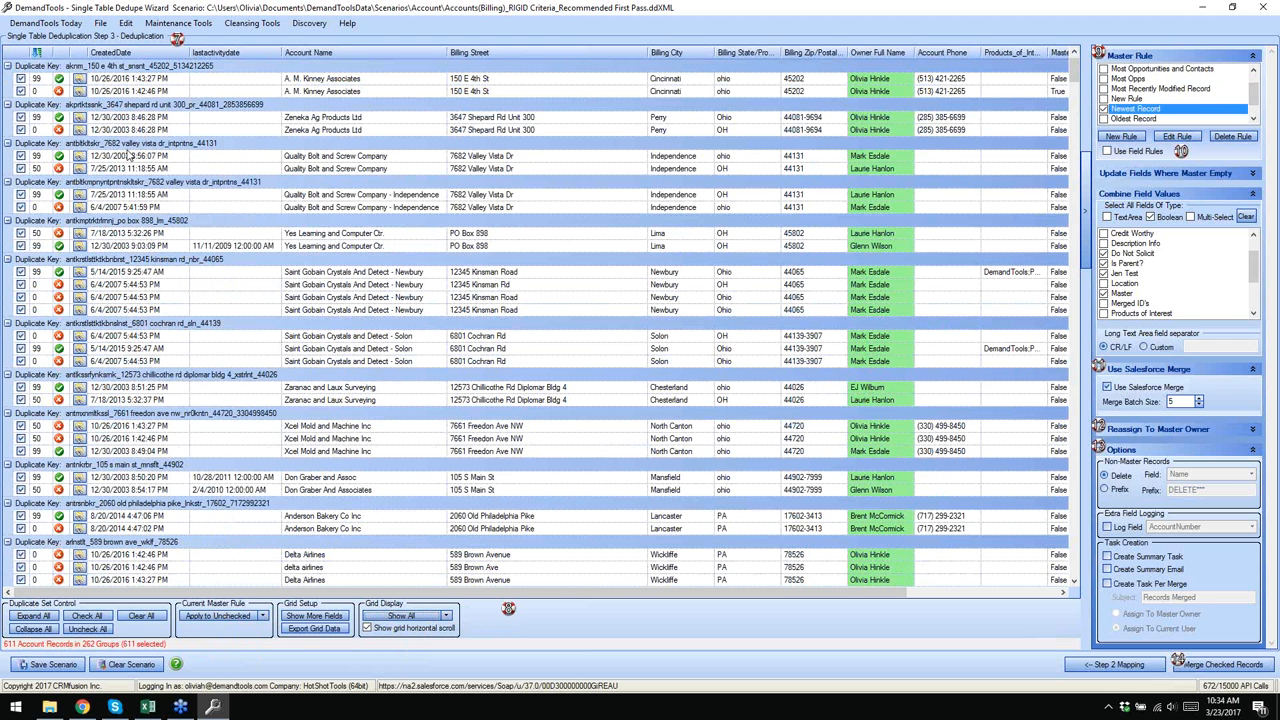
scroll(178, 198, "up", 1)
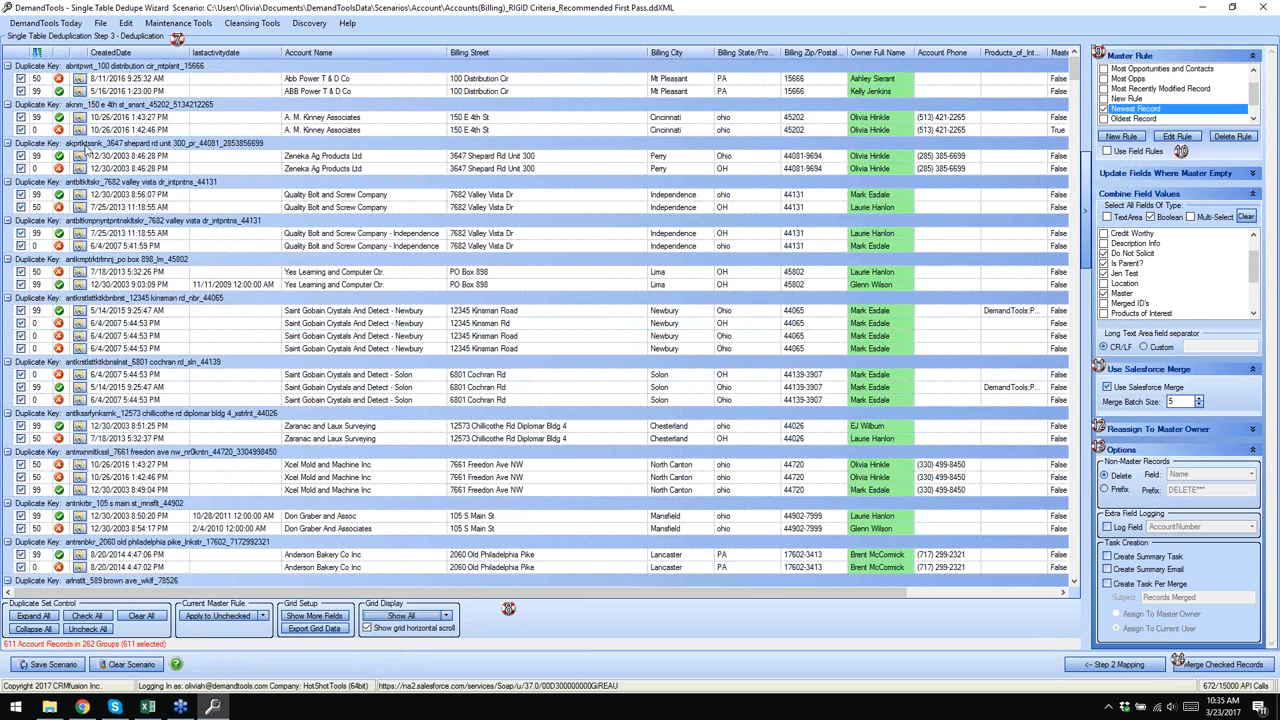
- Custom-merge the Zeneka Ag Products group, keeping the second record's Test Date/Time value
right_click(89, 148)
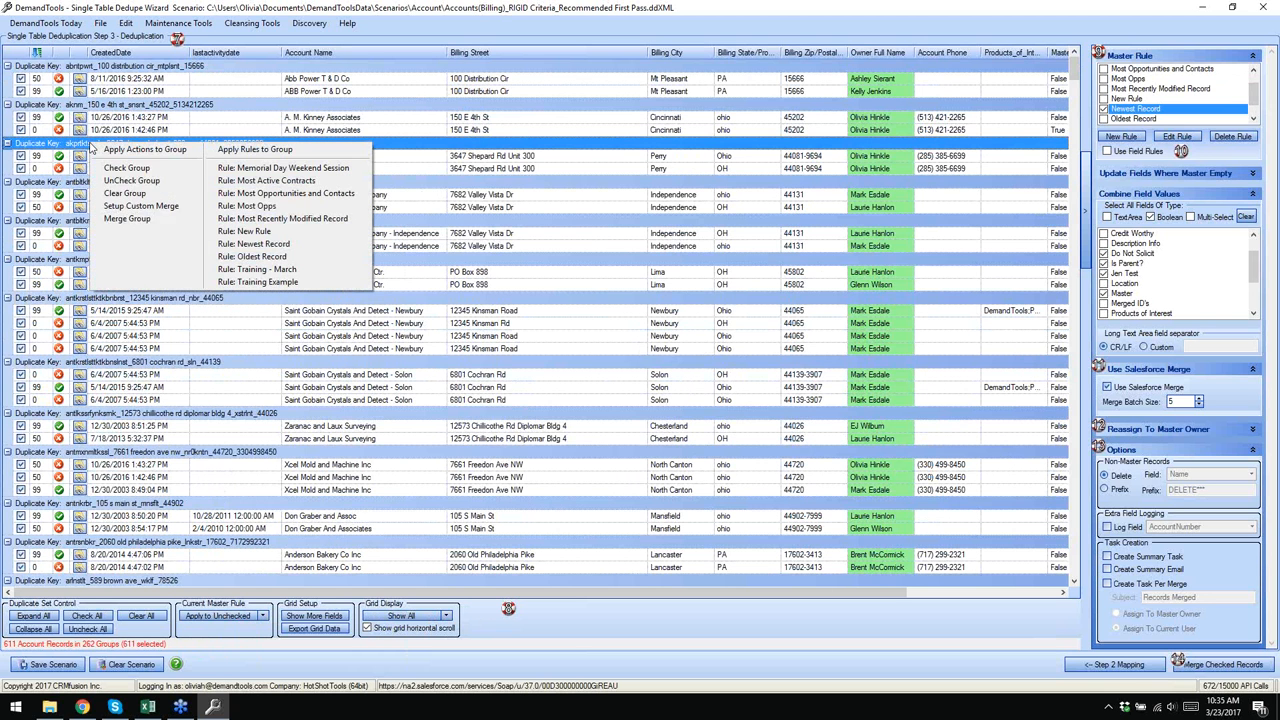
left_click(140, 205)
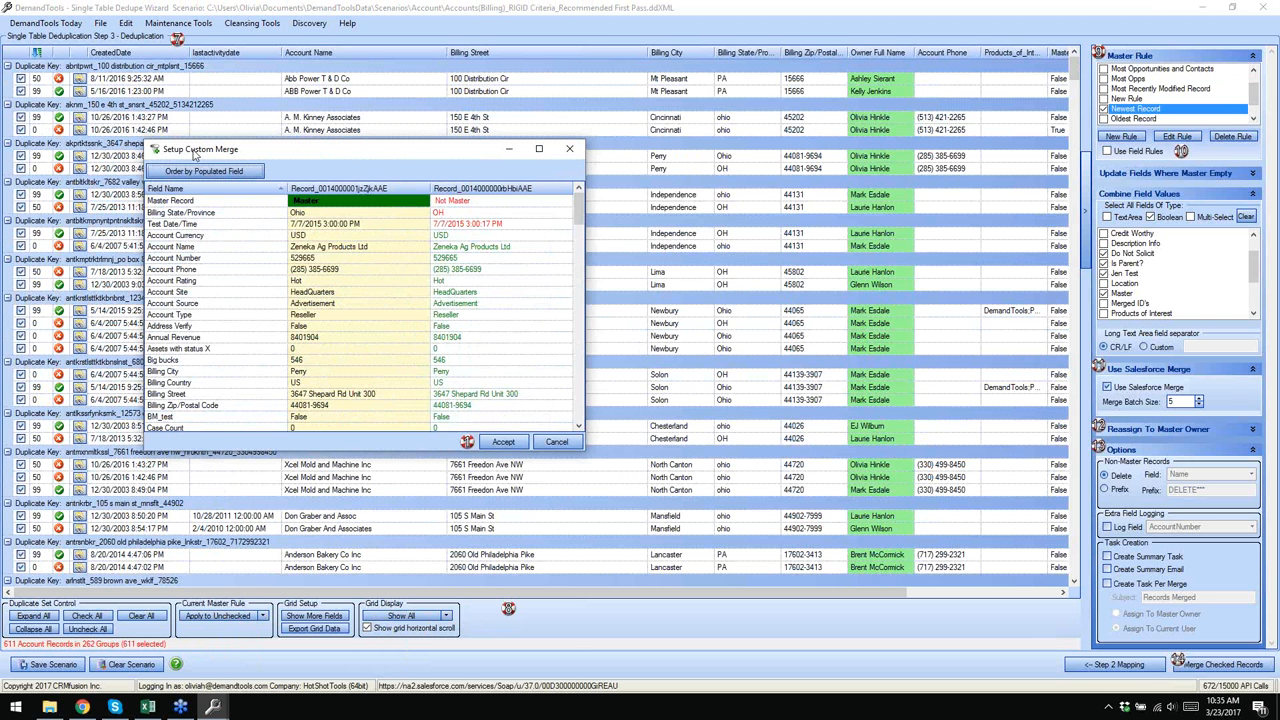
left_click(467, 226)
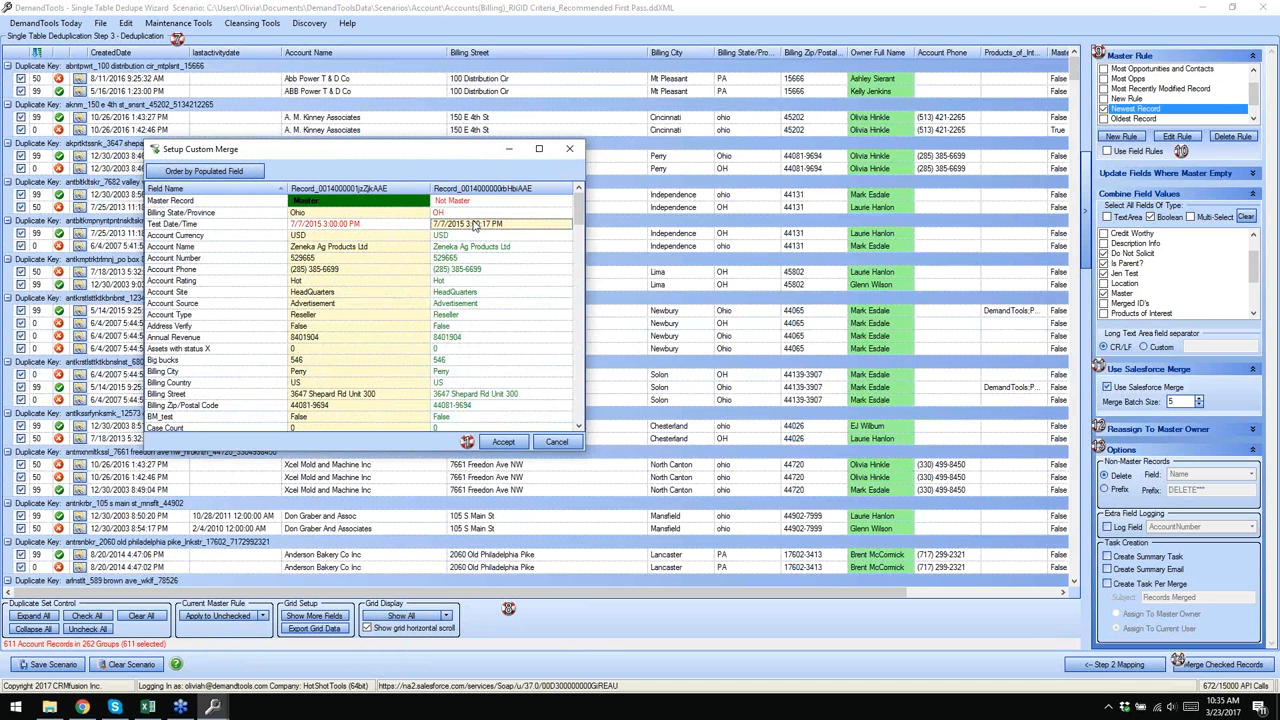
left_click(518, 441)
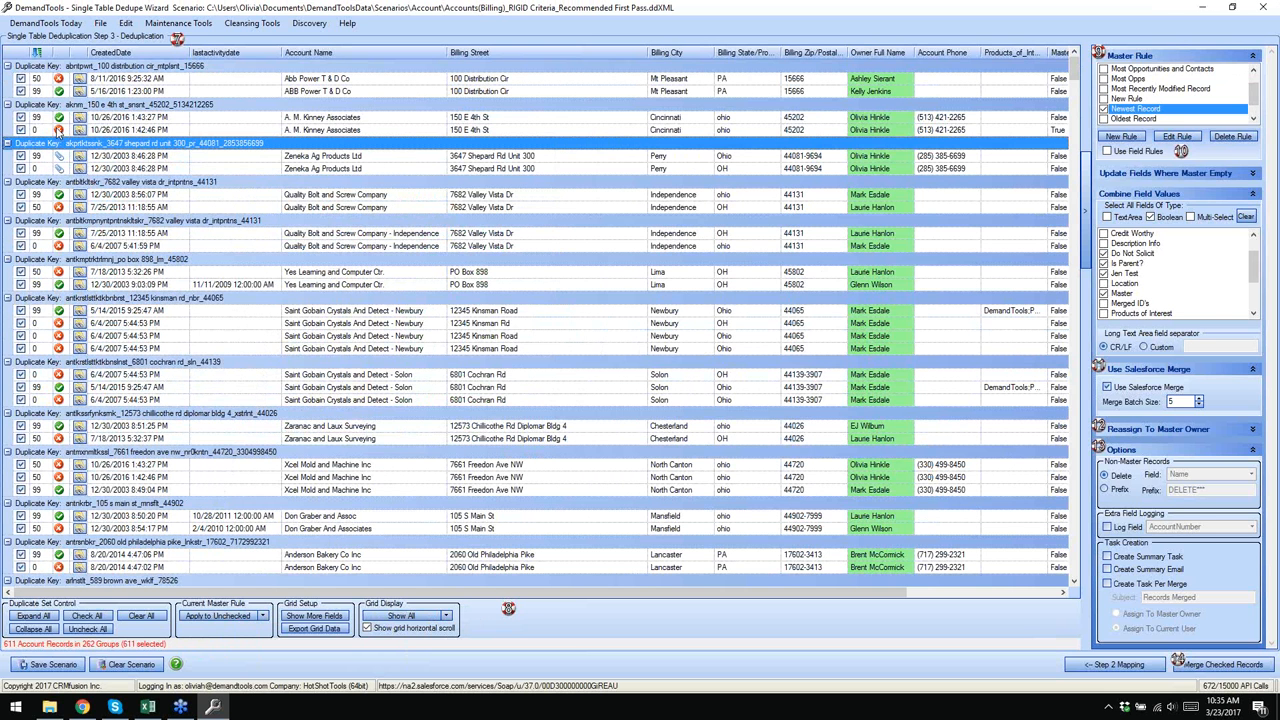
- Make the second A. M. Kinney Associates record, scored 0, its group's master
left_click(59, 130)
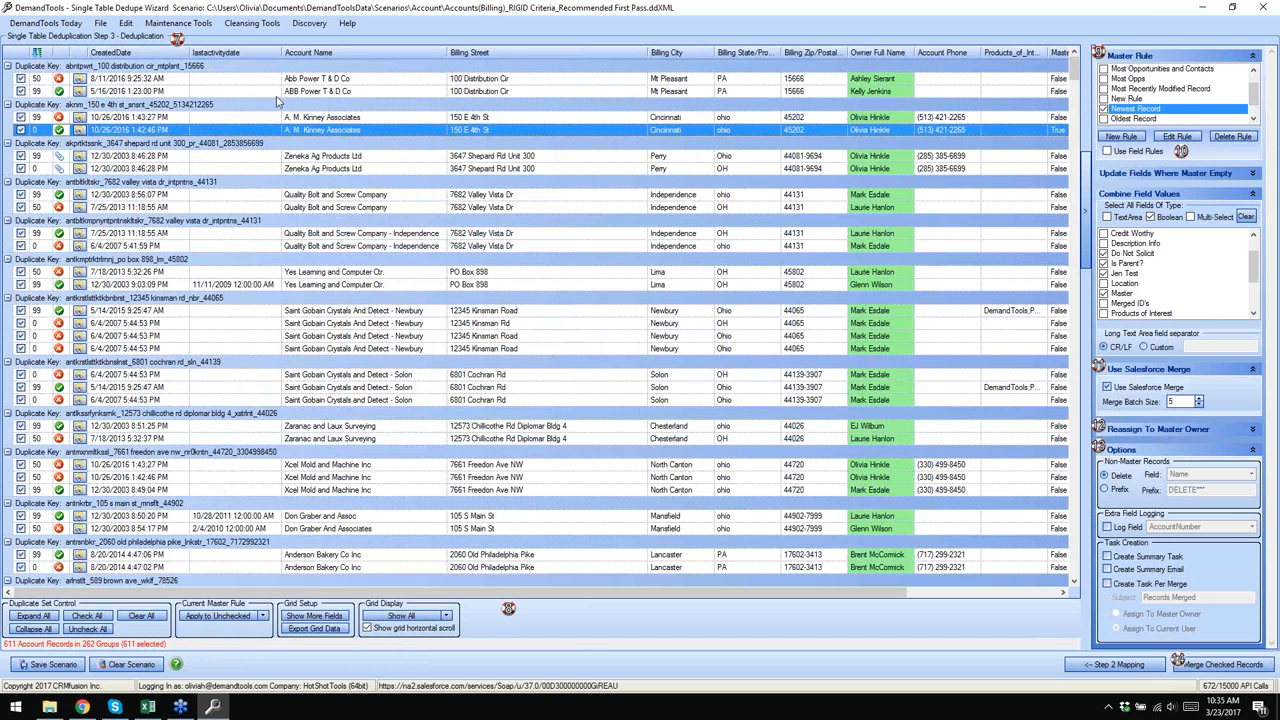
left_click(423, 14)
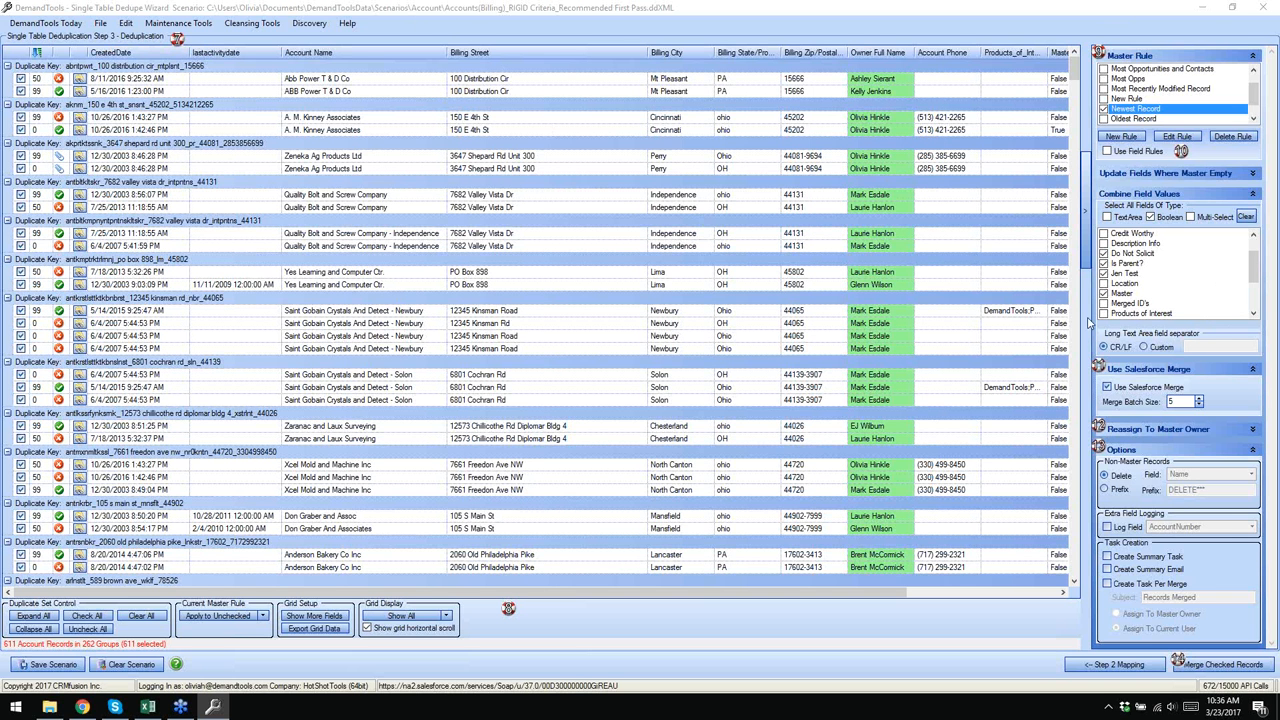
left_click(845, 130)
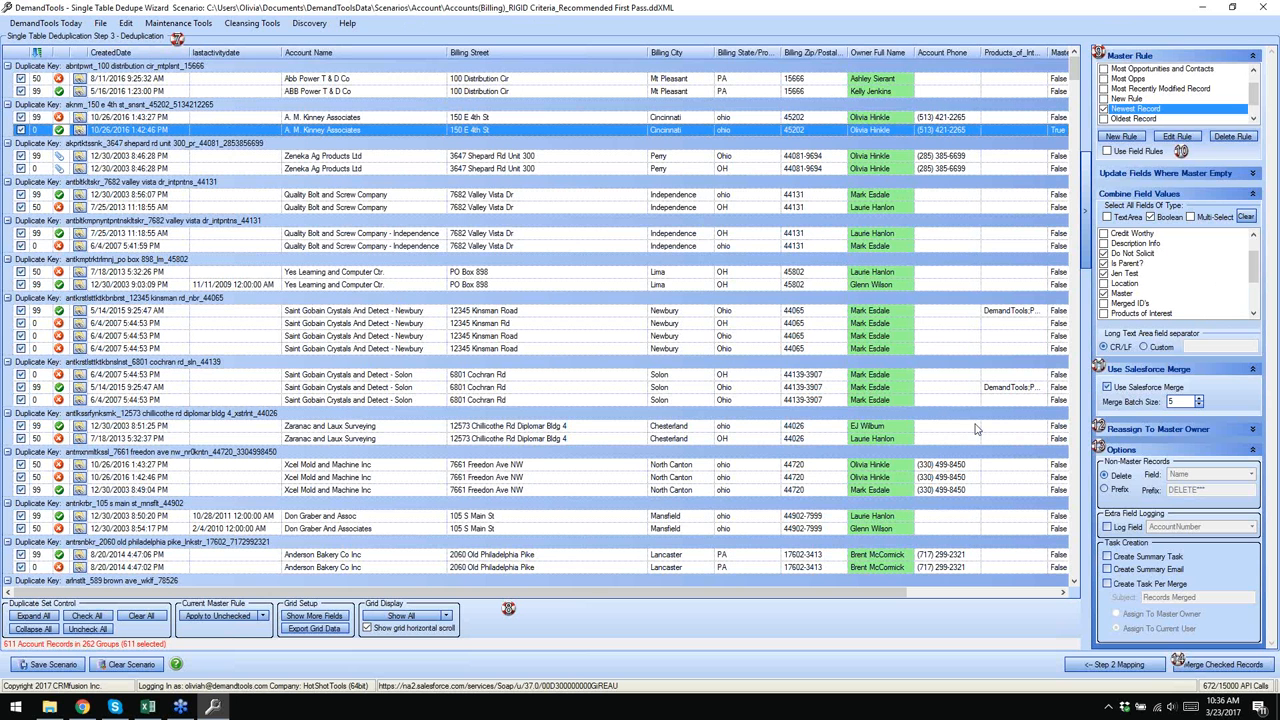
left_click(1272, 308)
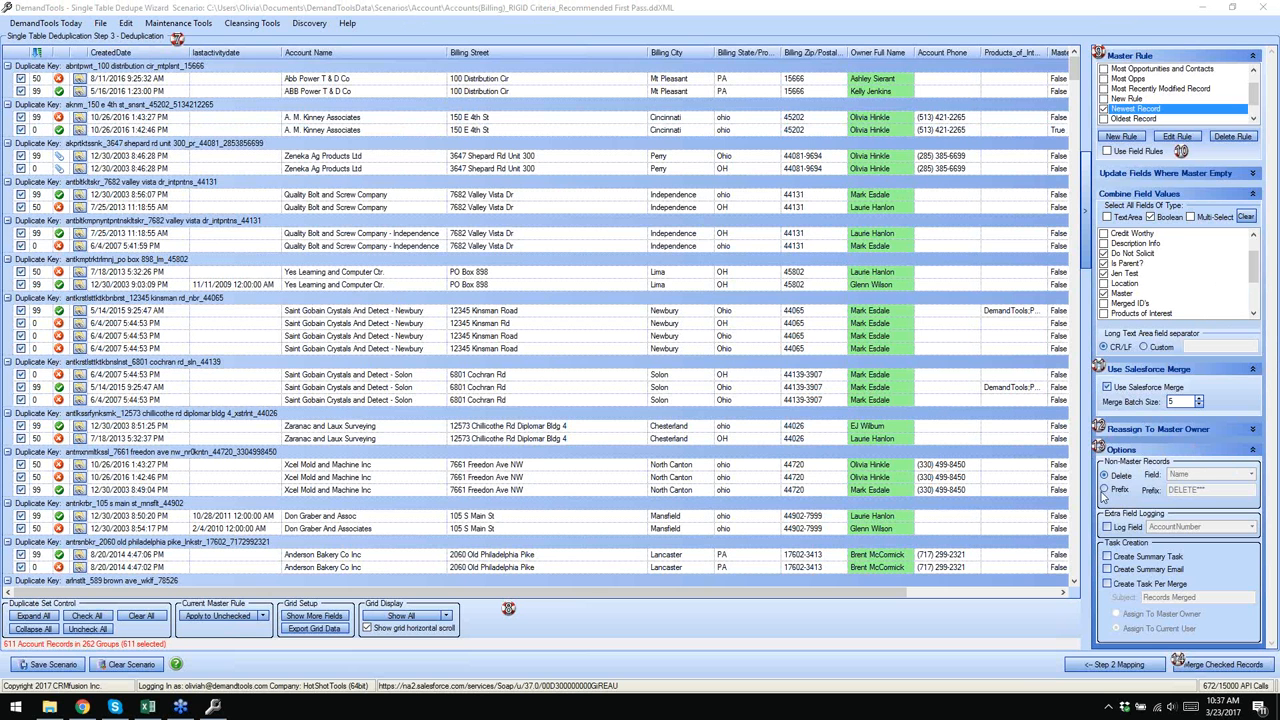
left_click(1104, 489)
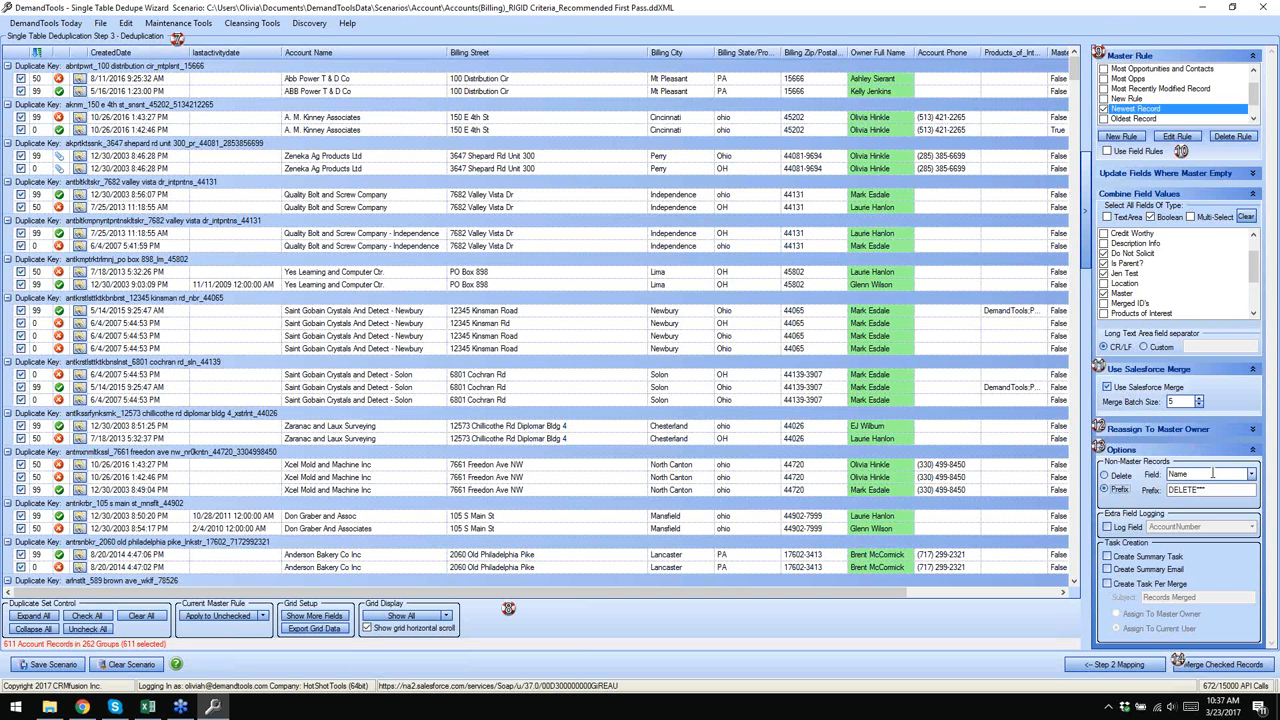
left_click_drag(1212, 491, 1169, 498)
left_click(1218, 490)
- Switch non-master records back to Delete and start browsing the Saint Gobain Newbury records
left_click(1104, 476)
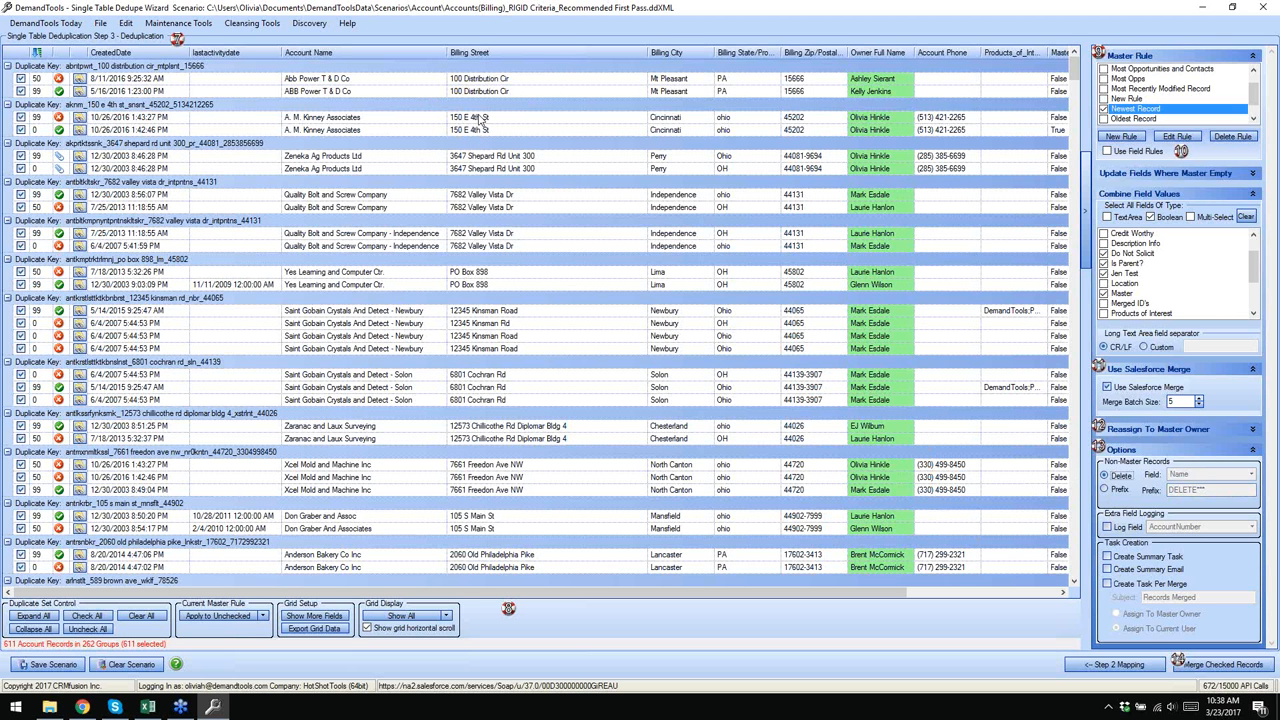
left_click(428, 62)
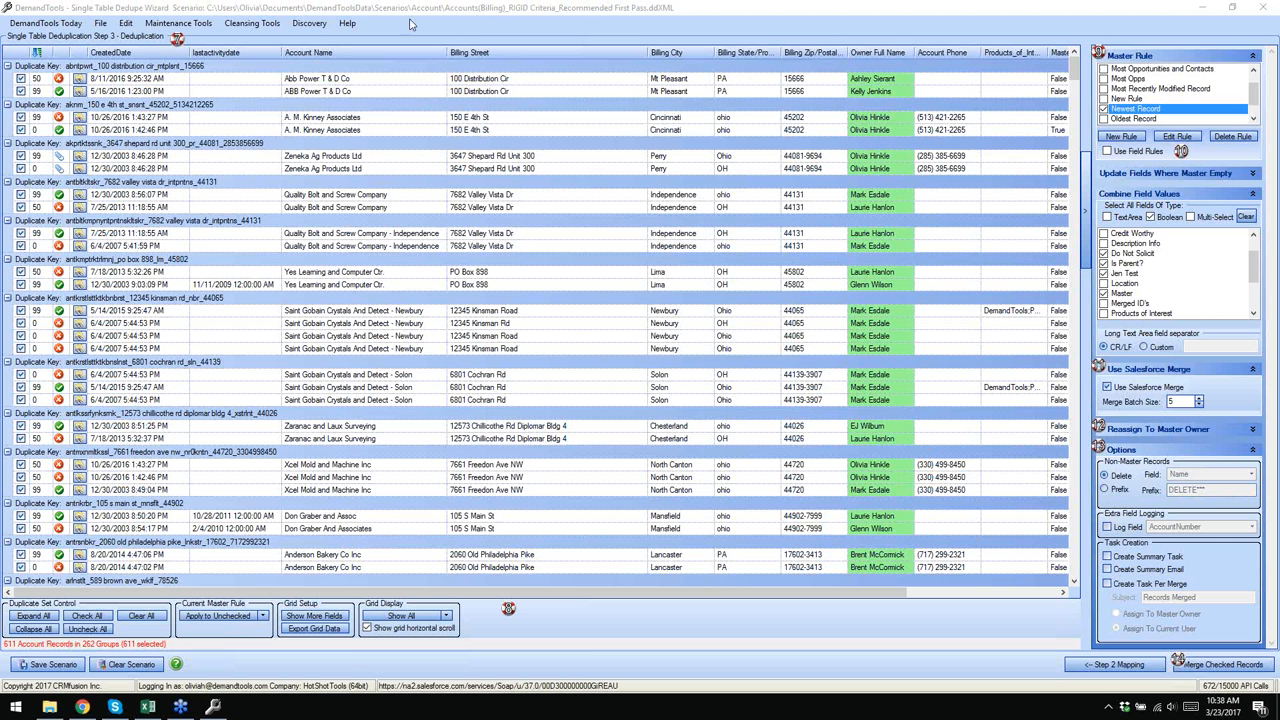
left_click(299, 313)
left_click(304, 326)
left_click(310, 338)
left_click(314, 350)
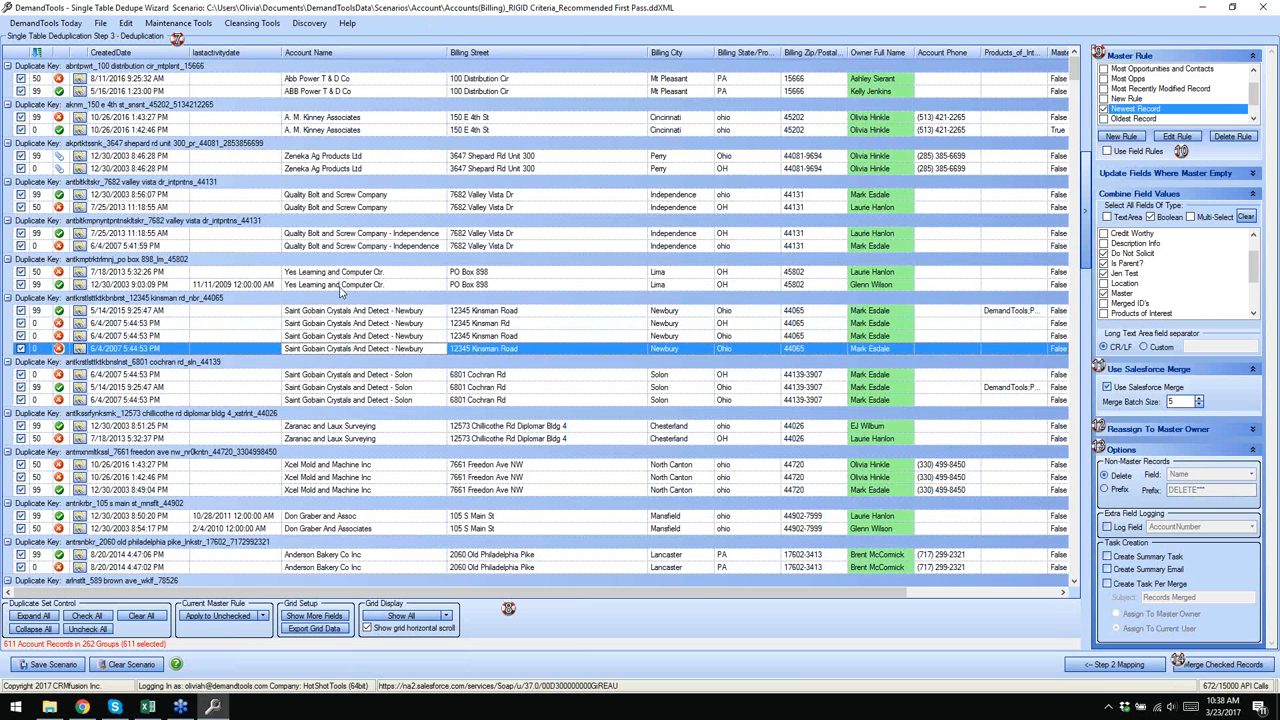
left_click(348, 274)
- Compare the Saint Gobain Newbury records and uncheck the fourth one to exclude it
left_click(349, 286)
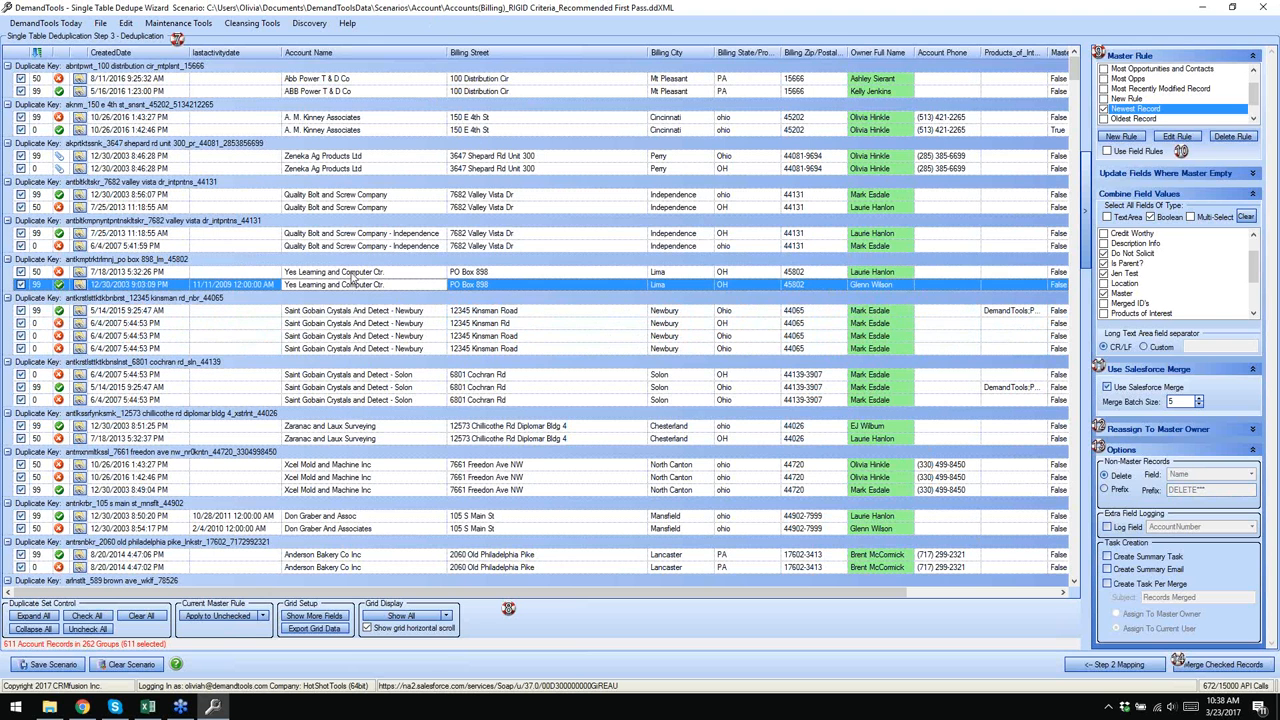
left_click(310, 316)
left_click(311, 326)
left_click(314, 338)
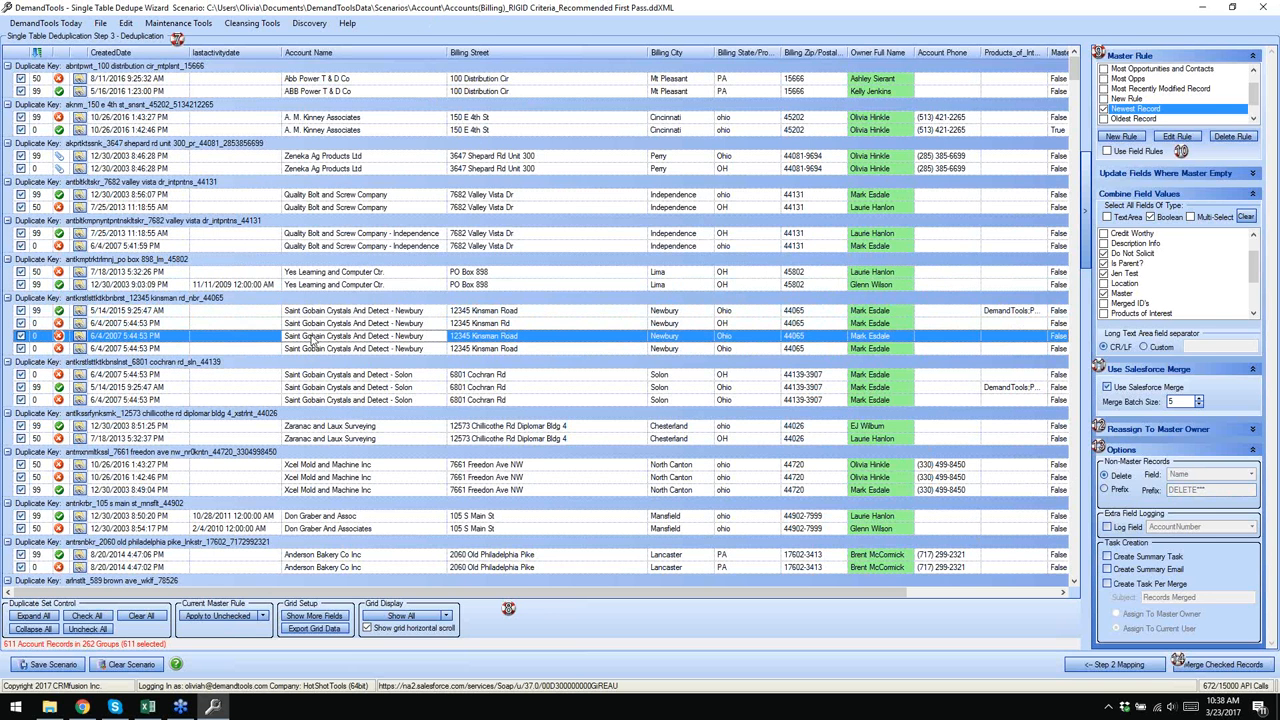
left_click(417, 22)
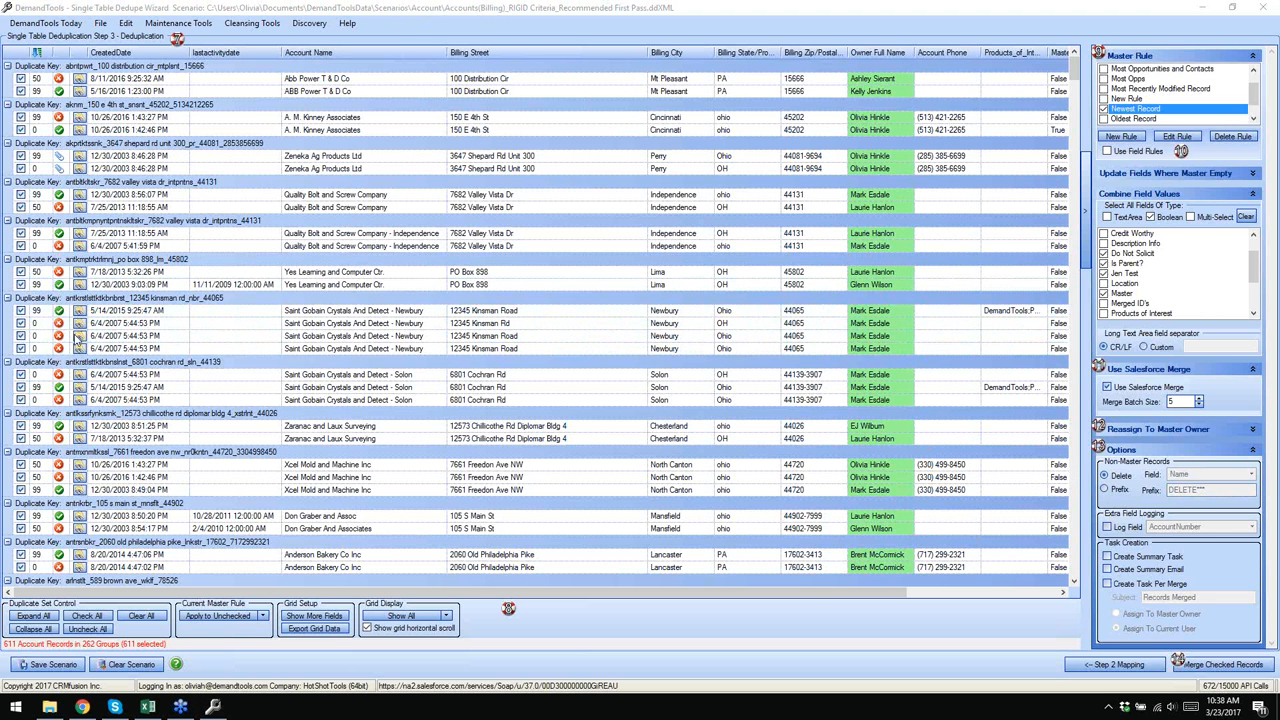
left_click(21, 348)
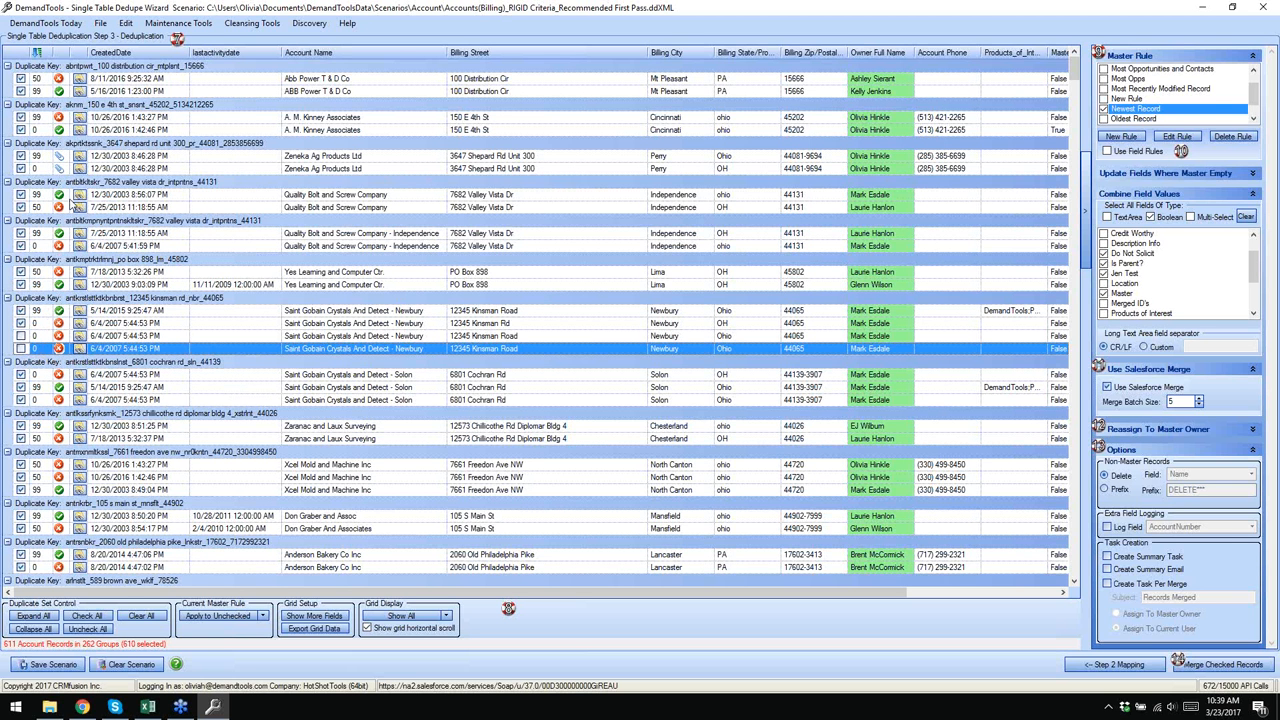
- Uncheck the Quality Bolt and Screw Company 7/25/2013 record to keep it out of the merge
left_click(21, 207)
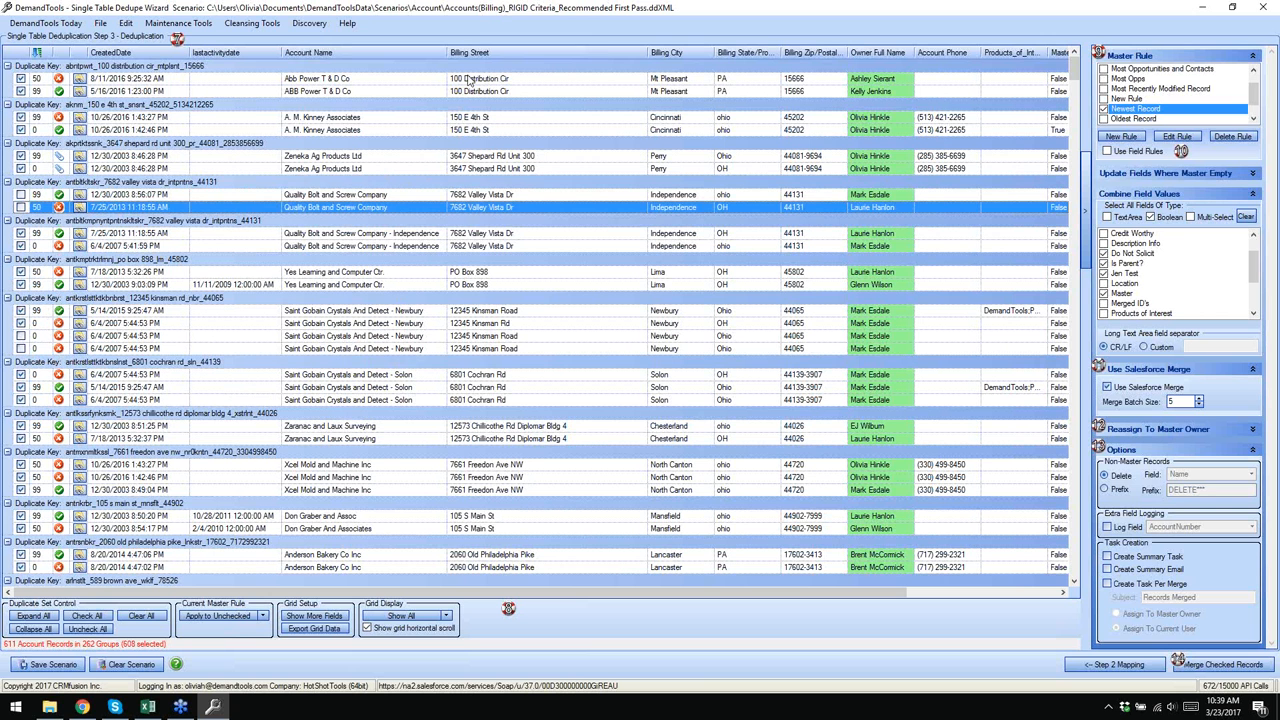
left_click(422, 13)
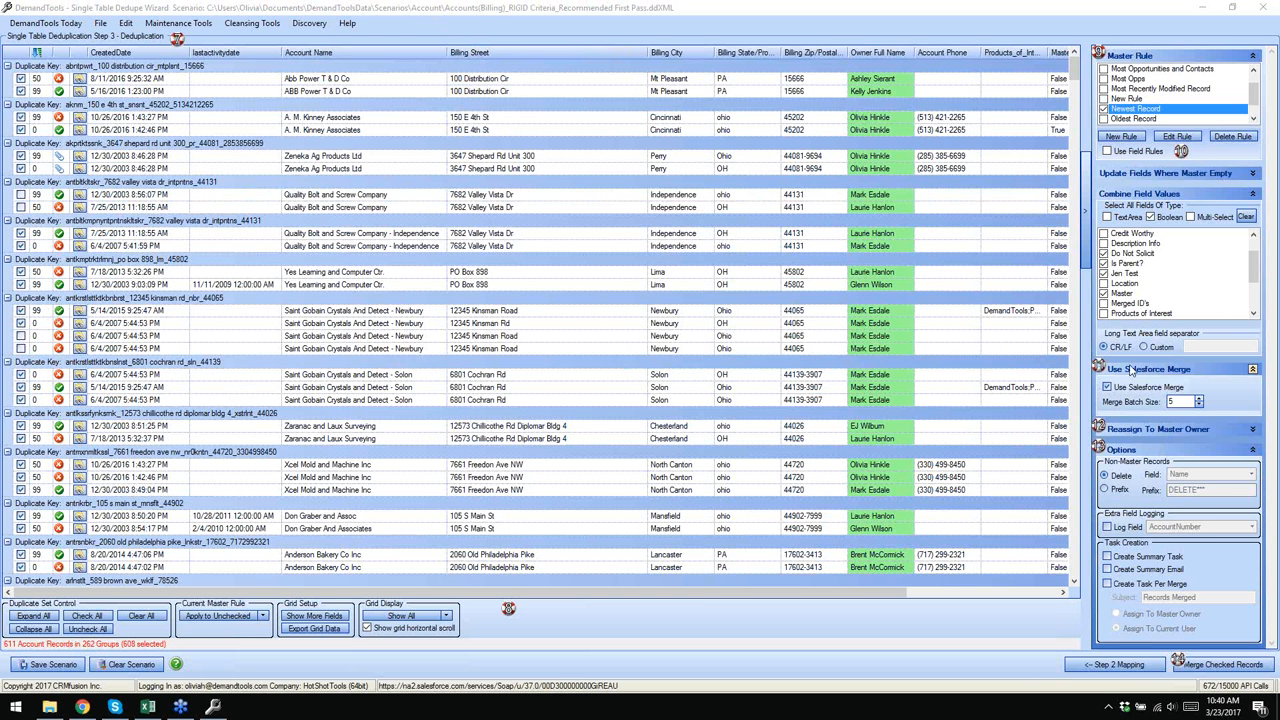
- Uncheck Use Salesforce Merge and open the 'Use Salesforce Merge - Unchecked or Unavailable' help article
left_click(1107, 388)
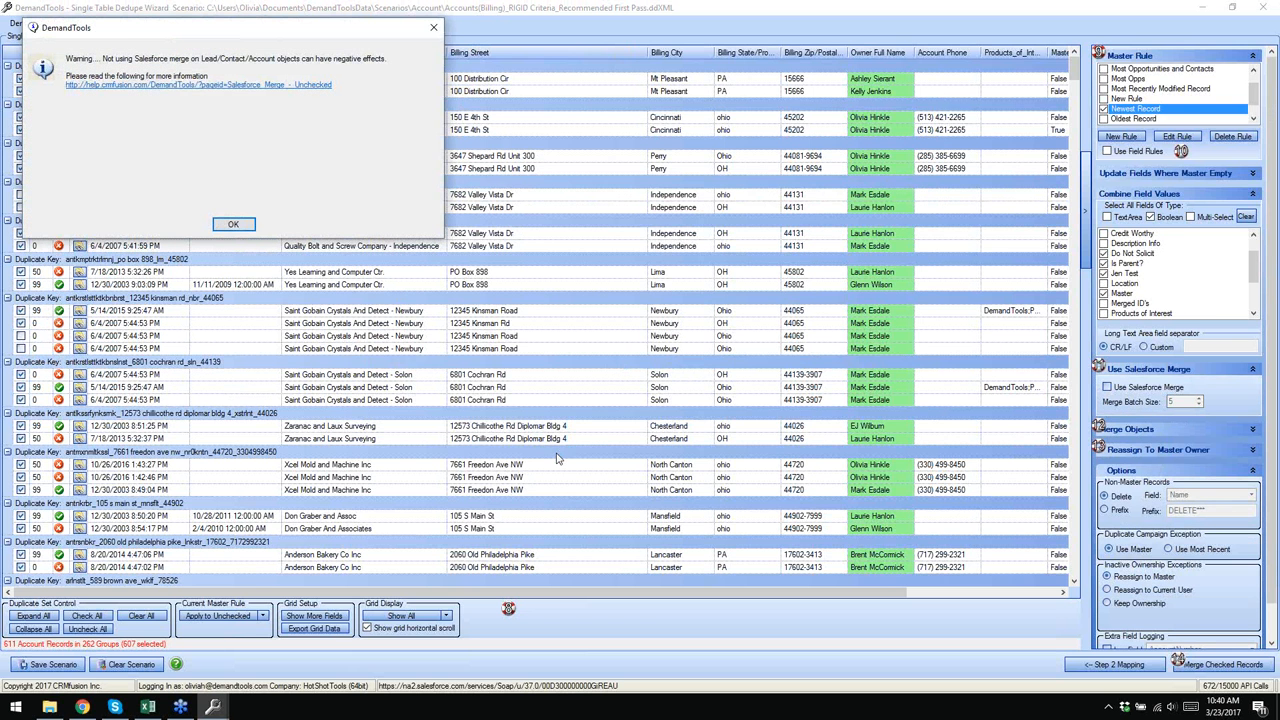
left_click(200, 86)
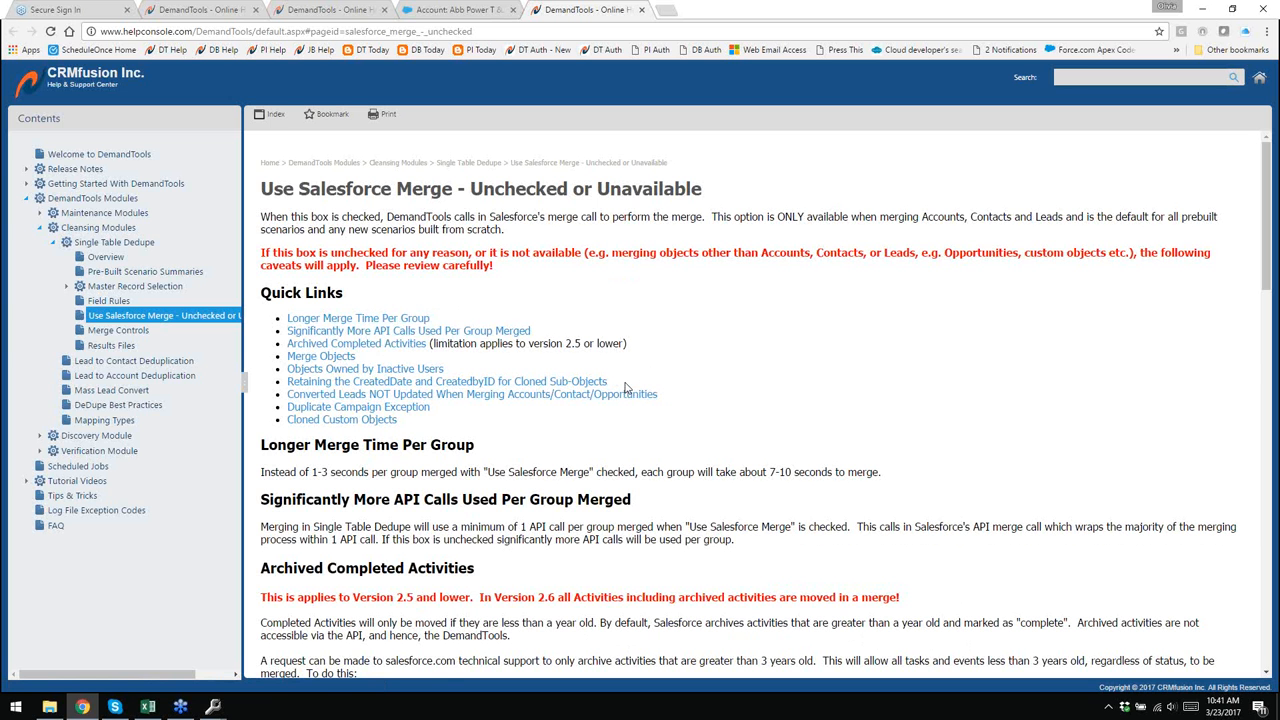
scroll(630, 387, "down", 3)
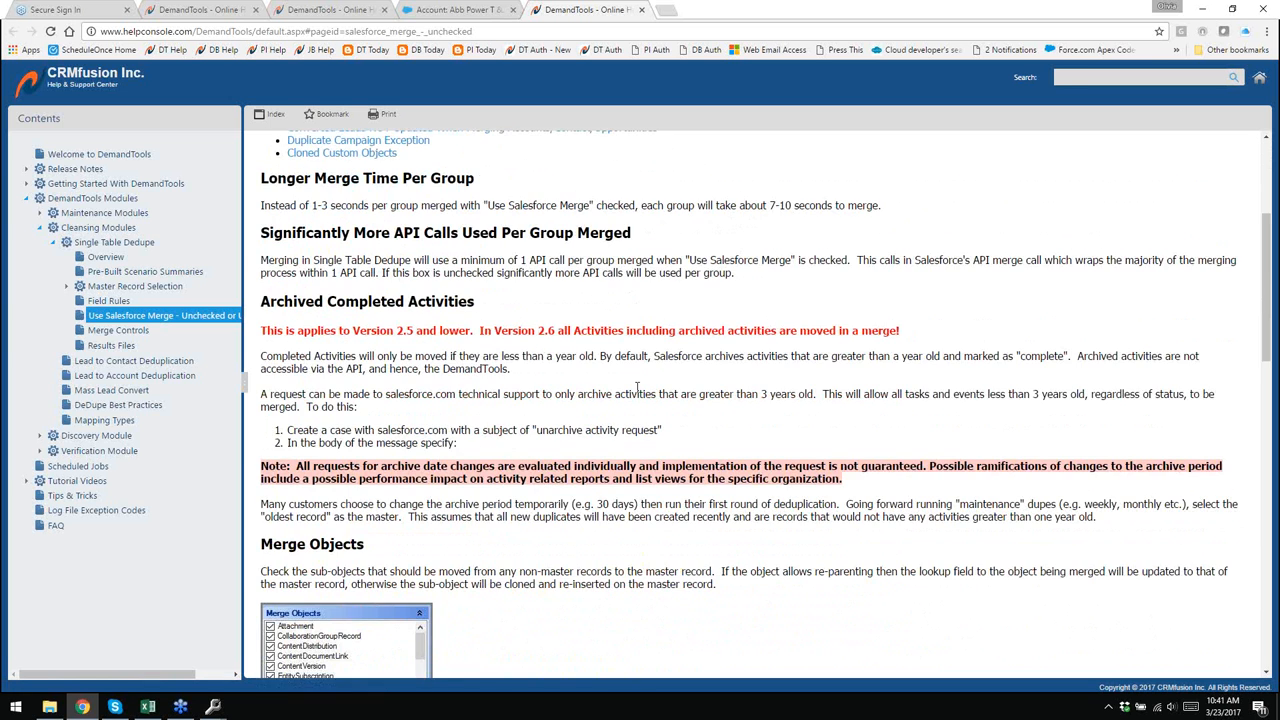
scroll(637, 387, "down", 2)
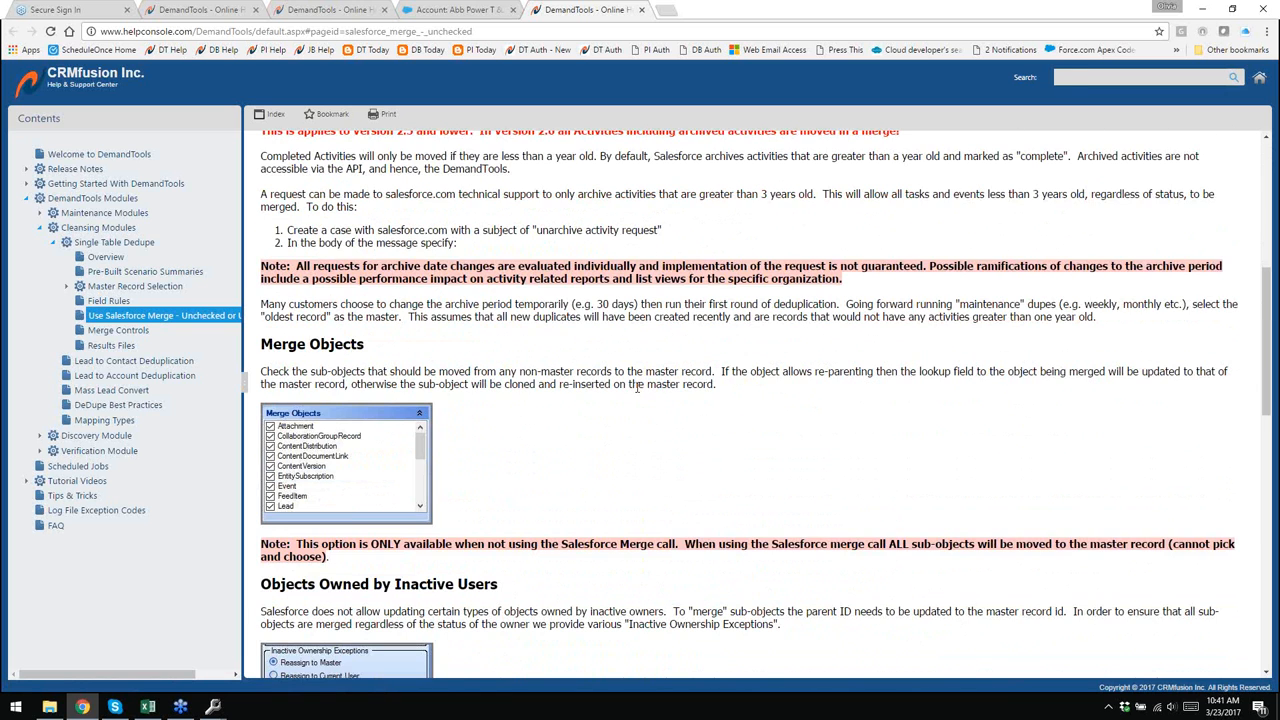
scroll(660, 425, "down", 2)
scroll(663, 427, "up", 5)
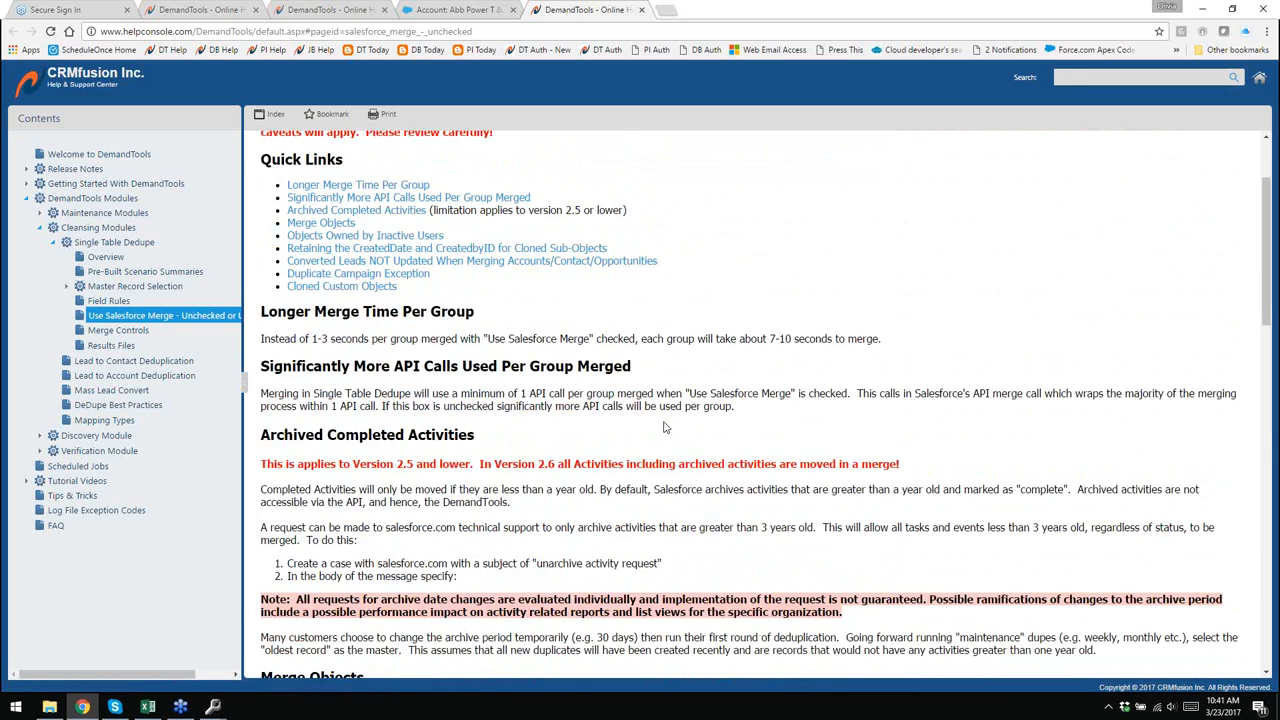
scroll(663, 427, "up", 2)
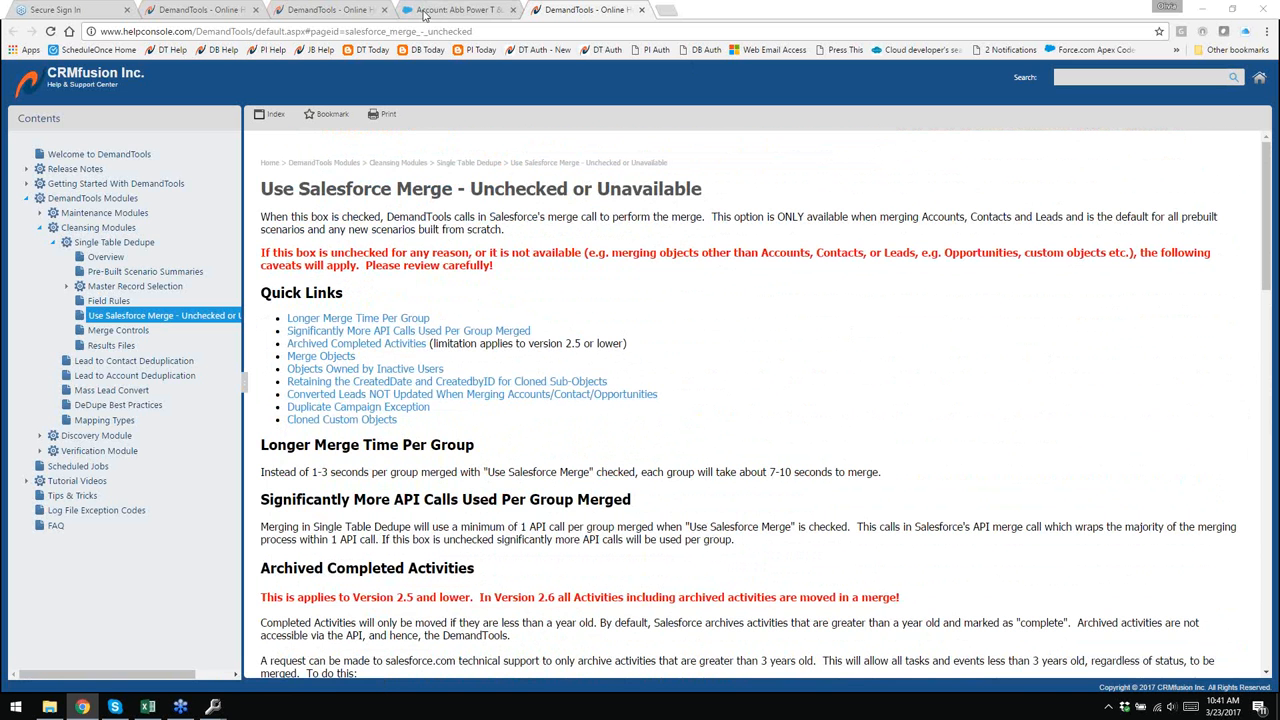
mouse_move(213, 706)
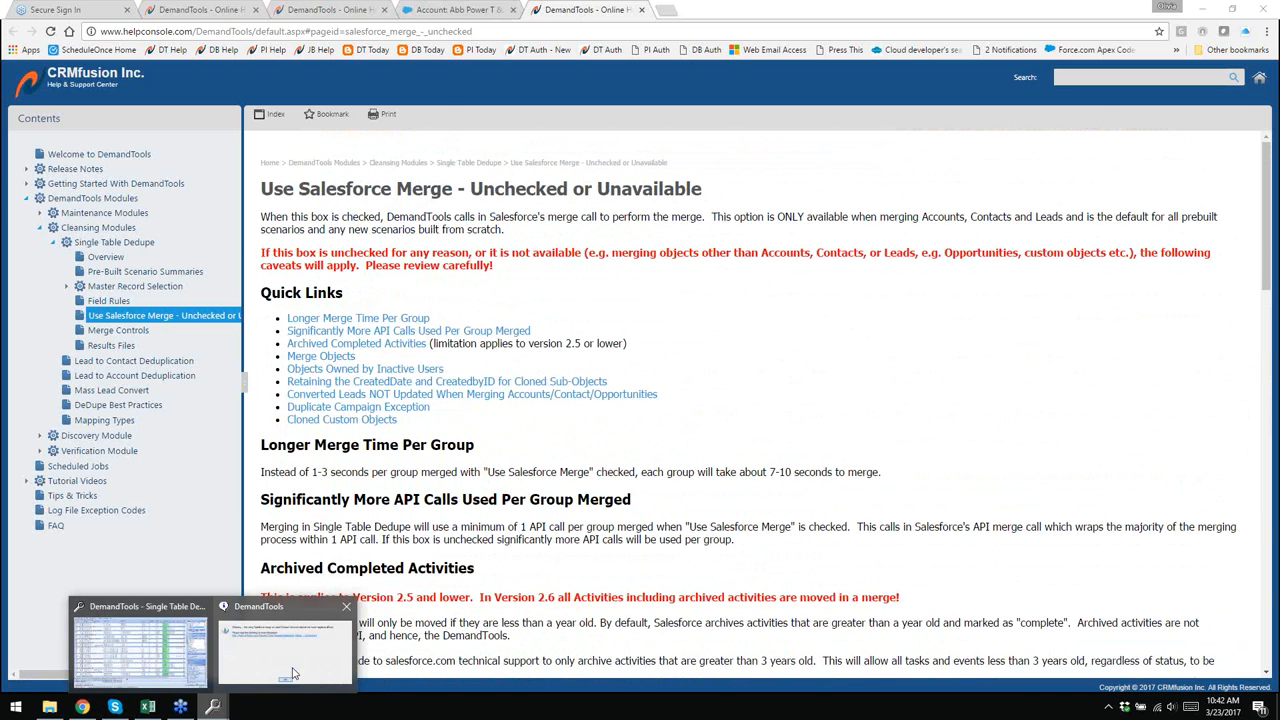
- Dismiss the merge warning, re-enable Salesforce Merge, and expand the Reassign To Master Owner object list
left_click(293, 673)
left_click(247, 225)
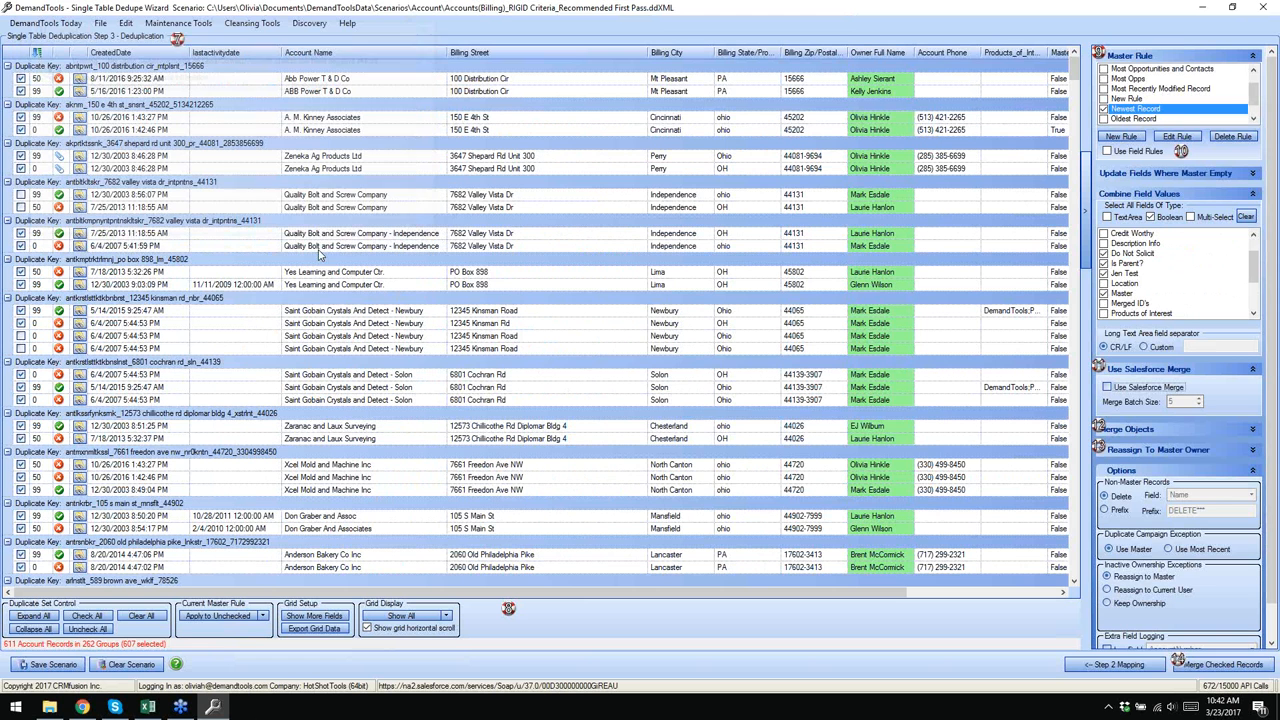
left_click(1138, 389)
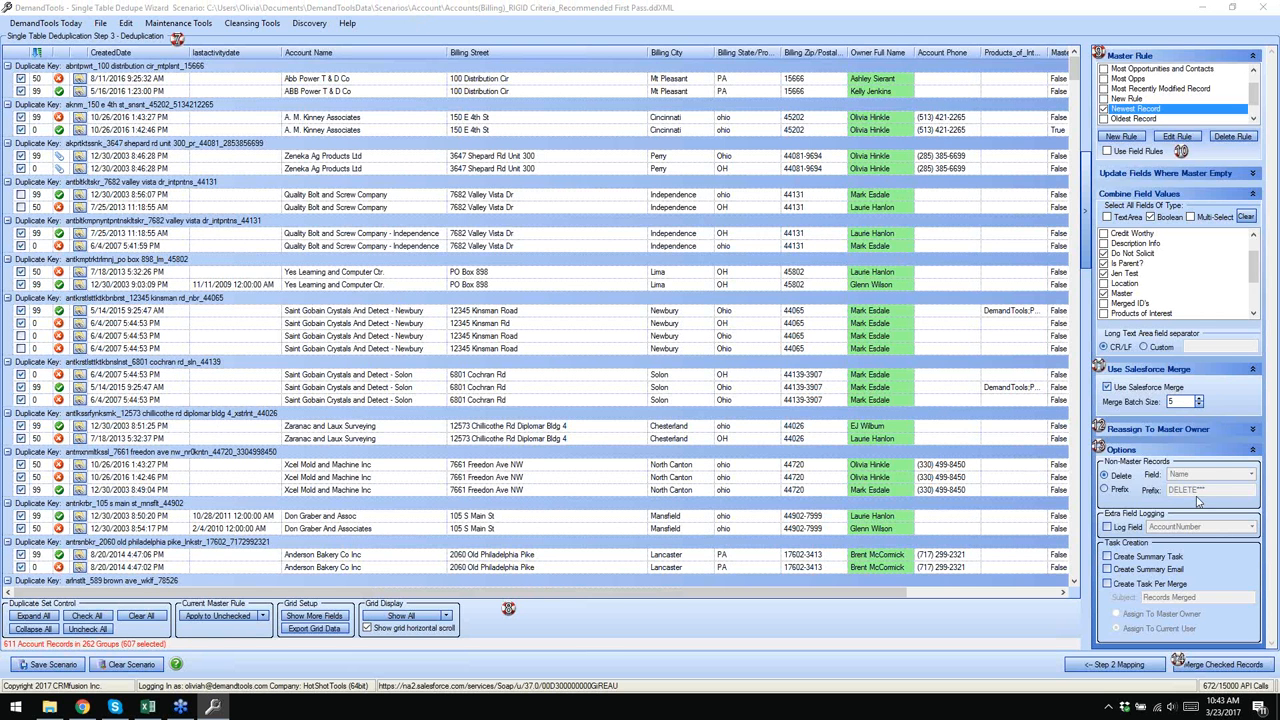
left_click(1253, 430)
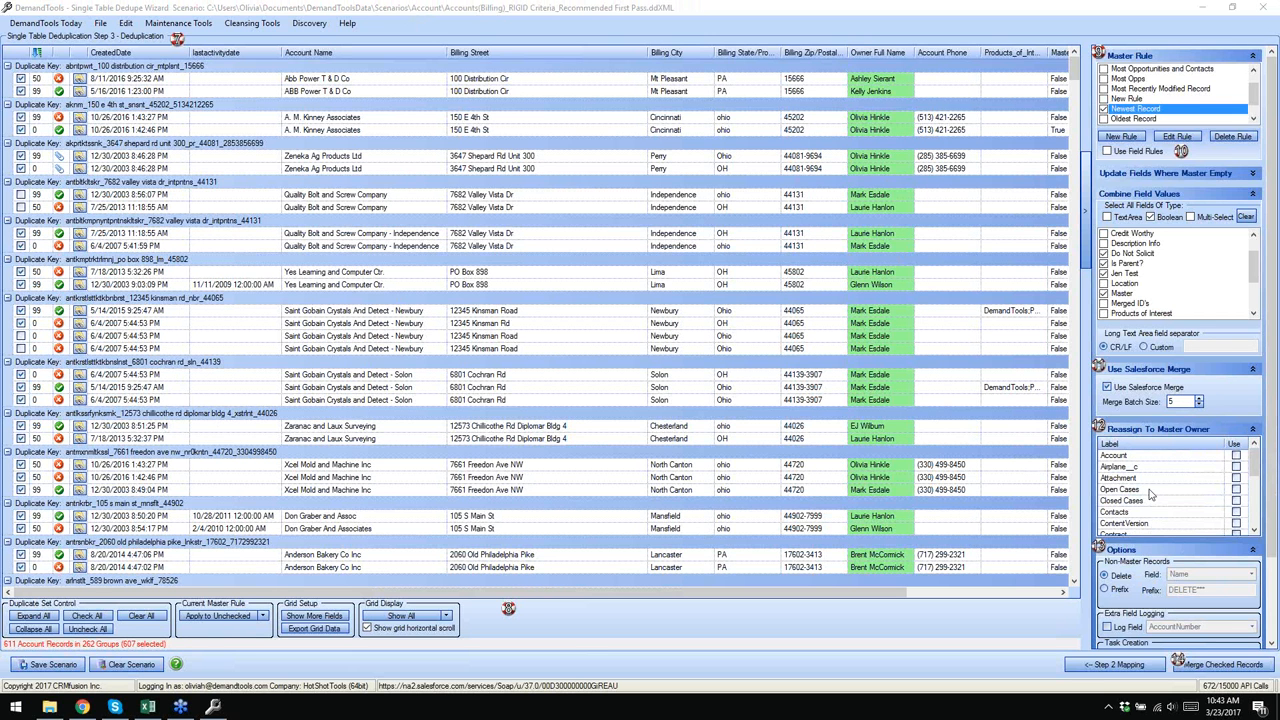
- Compare the Quality Bolt and Screw Company records, toggle Open Cases reassignment, and collapse the Reassign panel
left_click(909, 196)
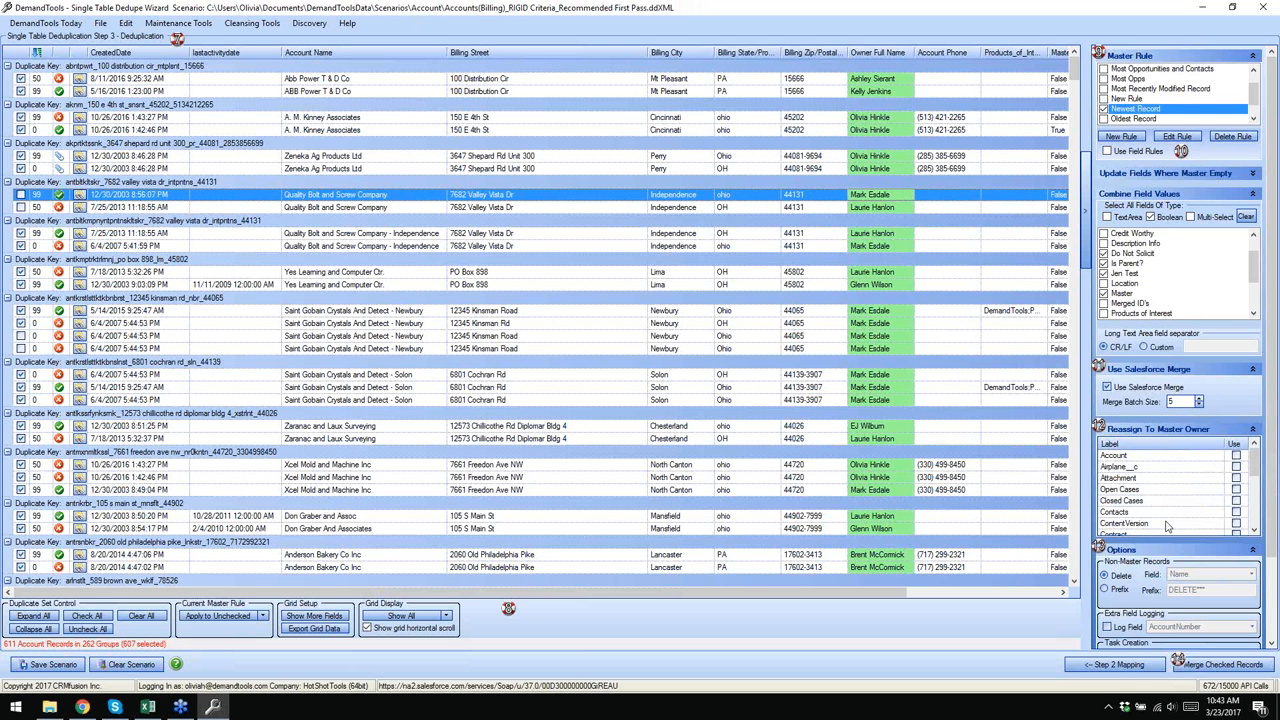
left_click(1236, 490)
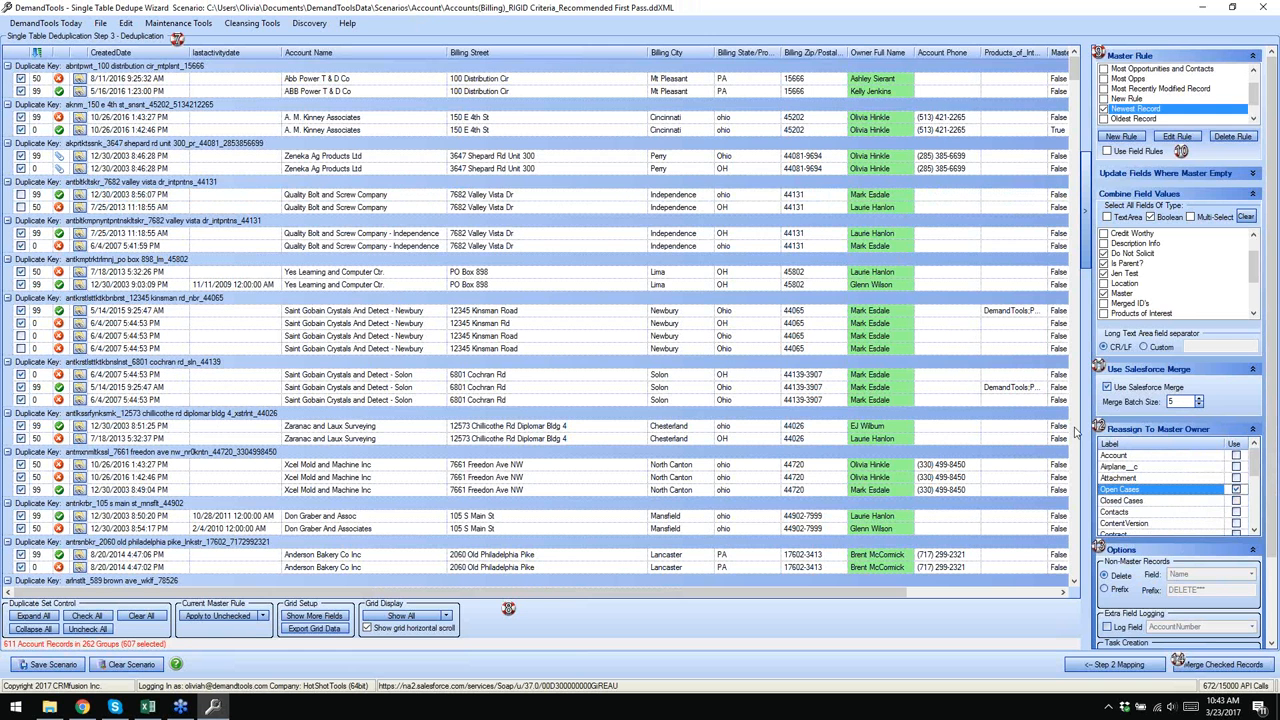
left_click(929, 199)
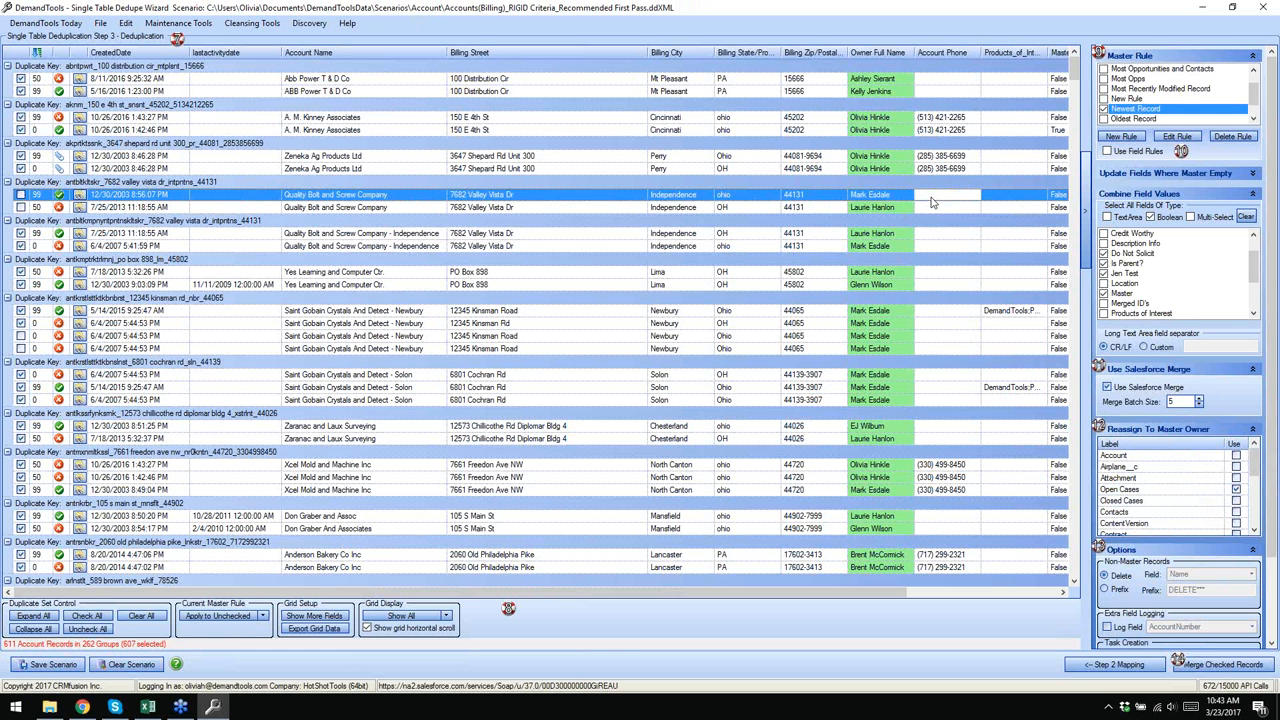
left_click(929, 208)
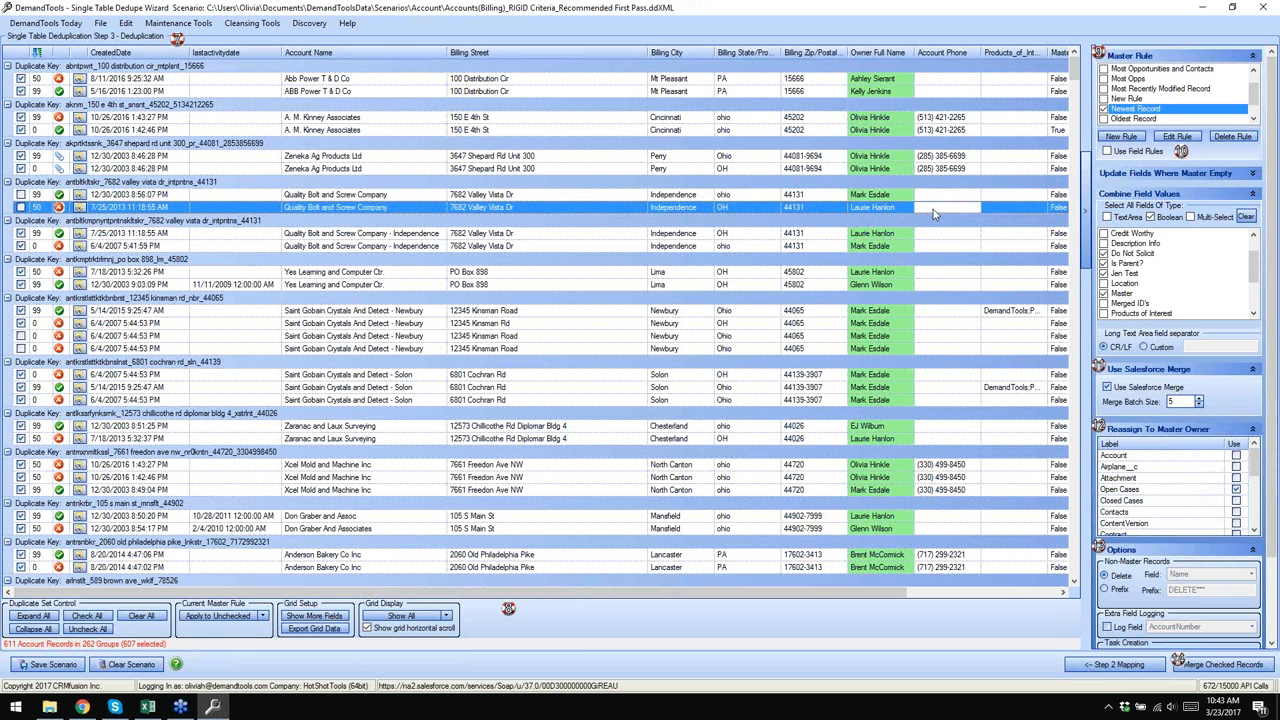
left_click(903, 196)
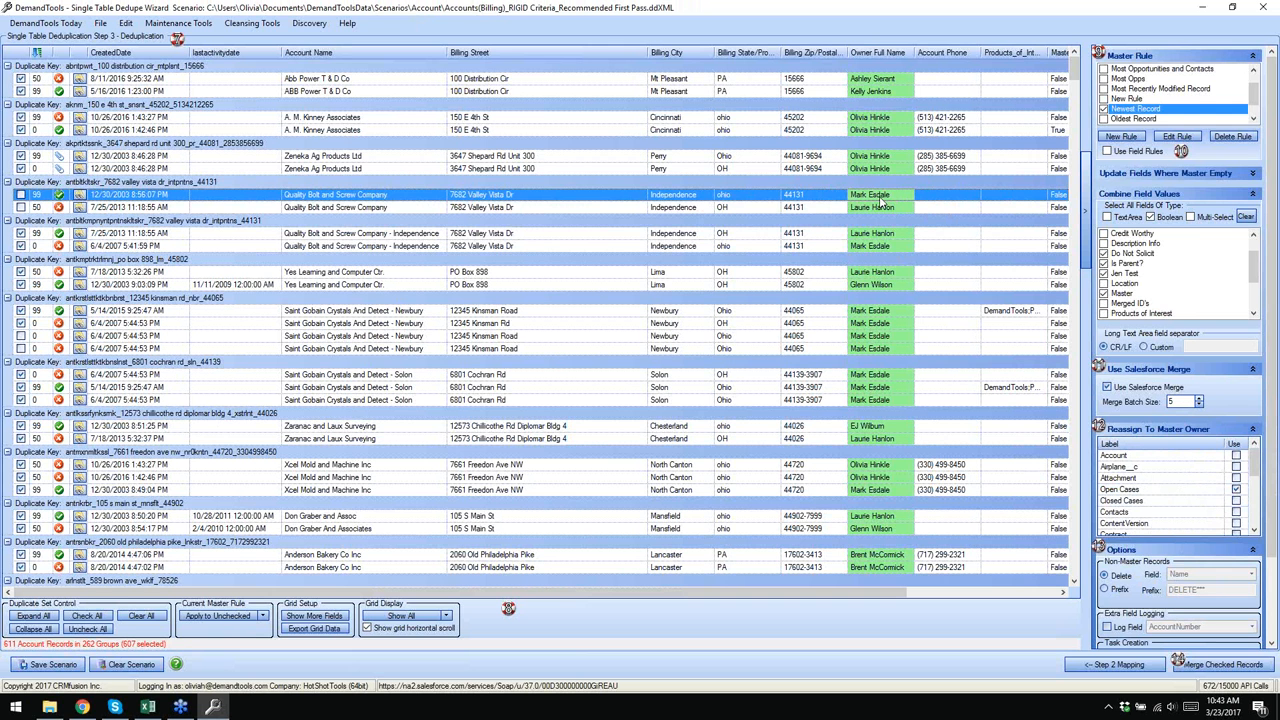
left_click(886, 236)
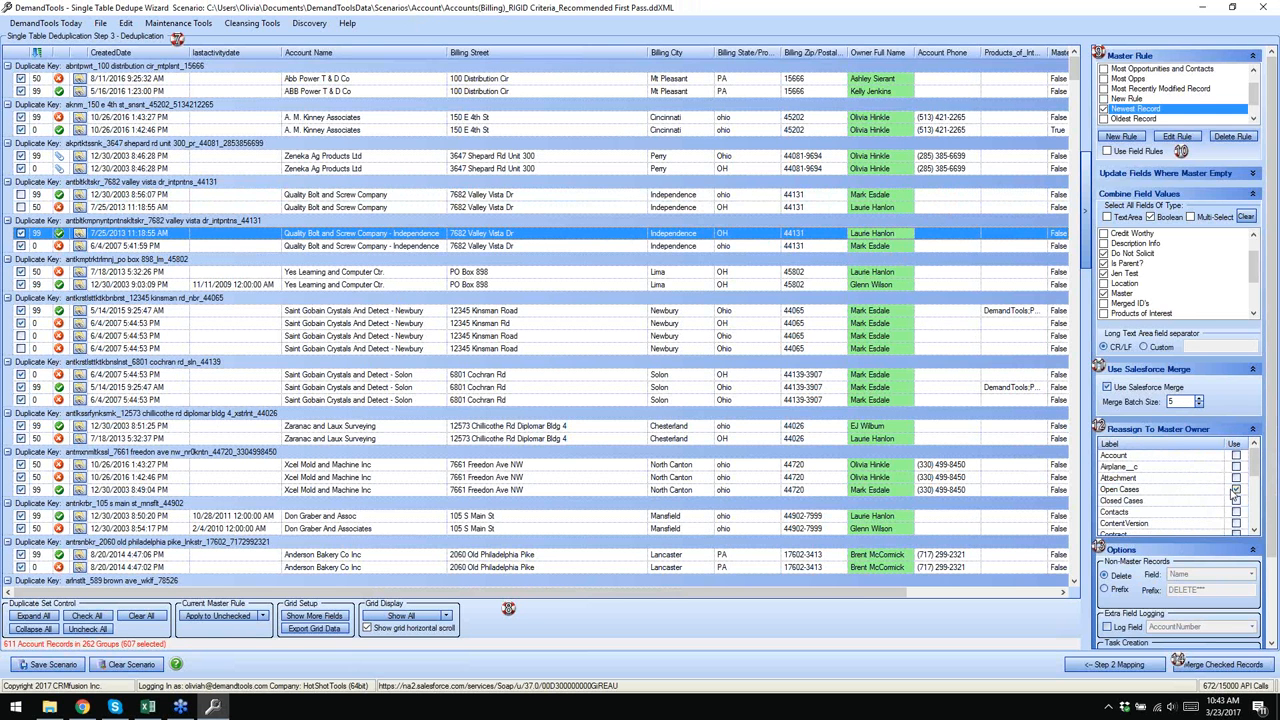
left_click(1236, 490)
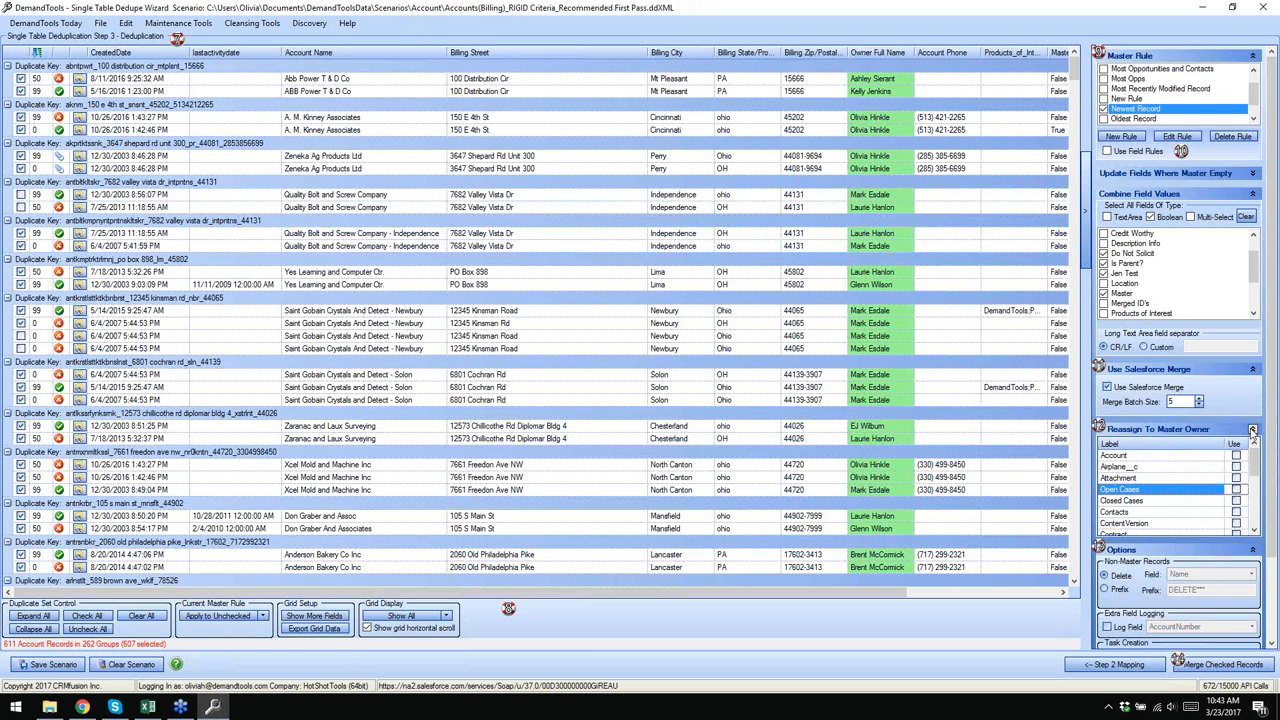
left_click(1252, 430)
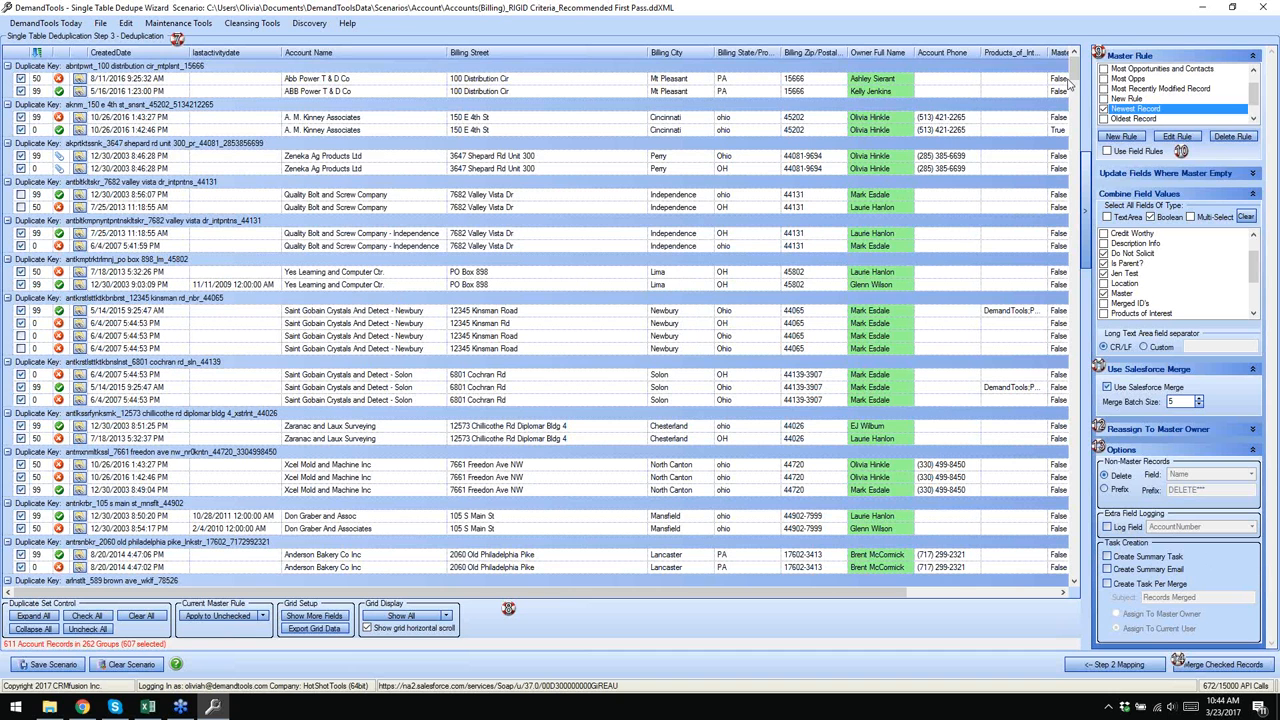
- Assign Springboro High School to a different owner via Update Value, then open its Salesforce record
left_click_drag(1076, 72, 1078, 174)
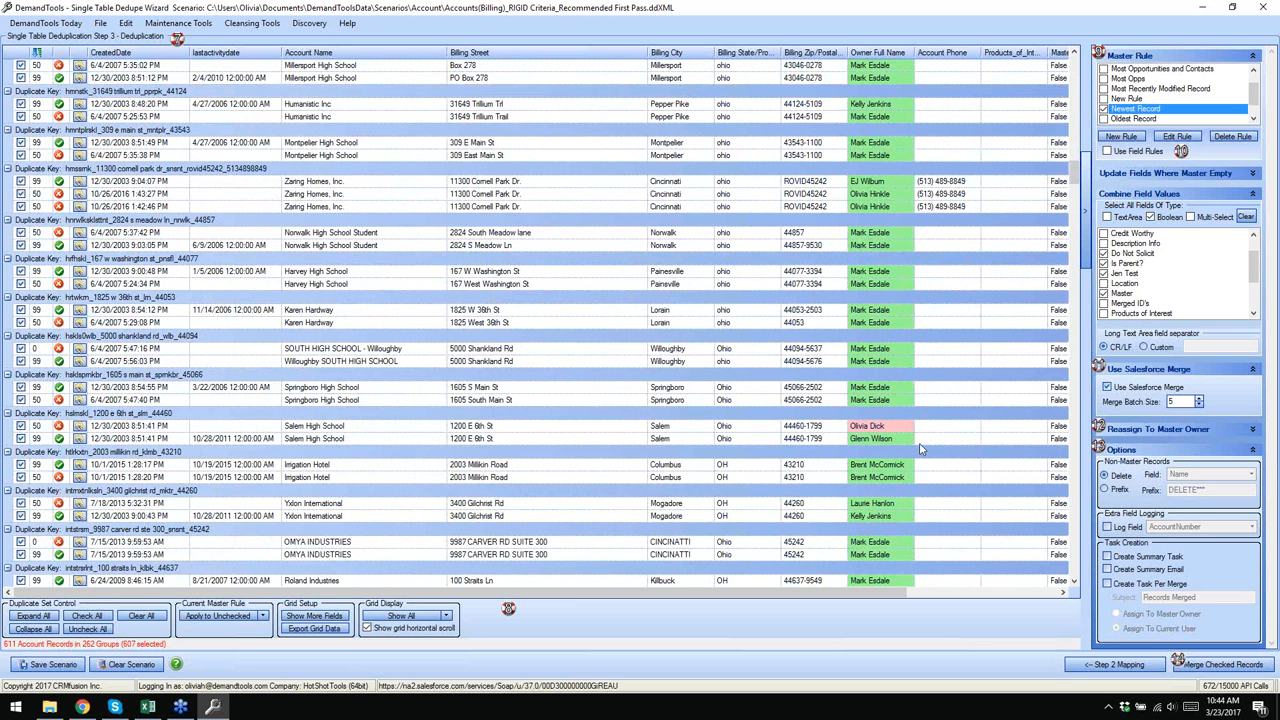
left_click(893, 389)
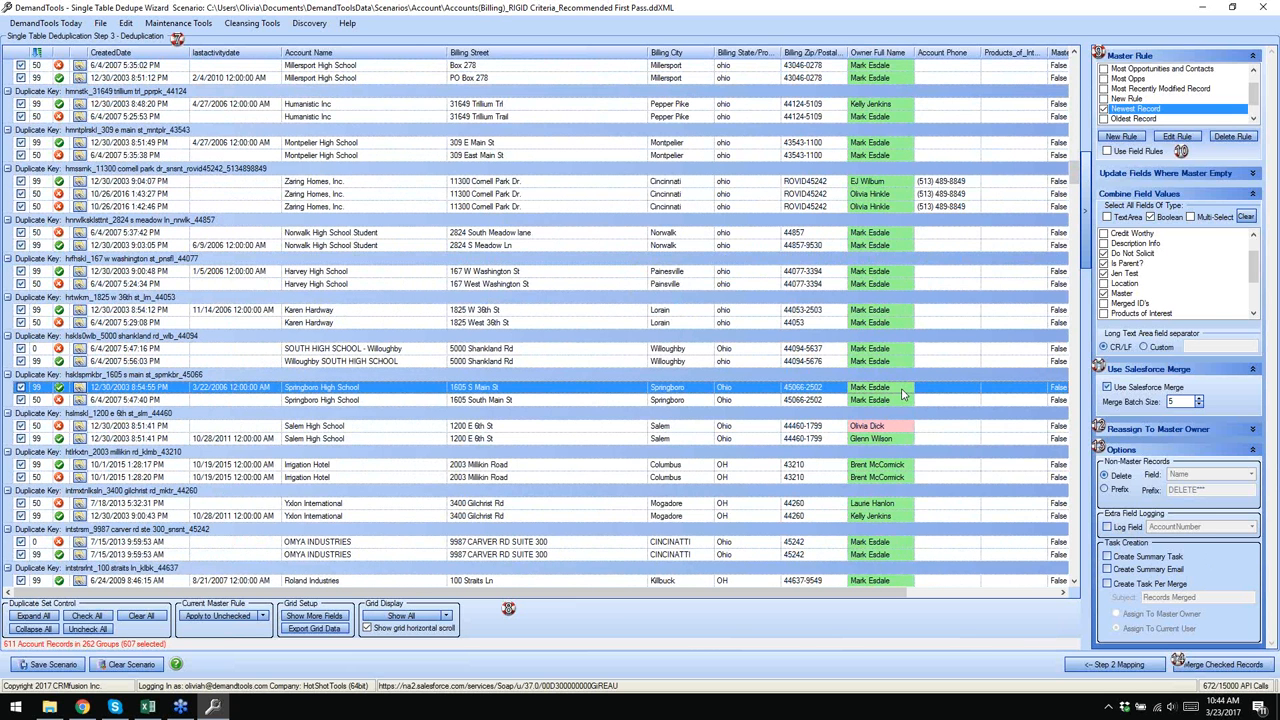
double_click(893, 393)
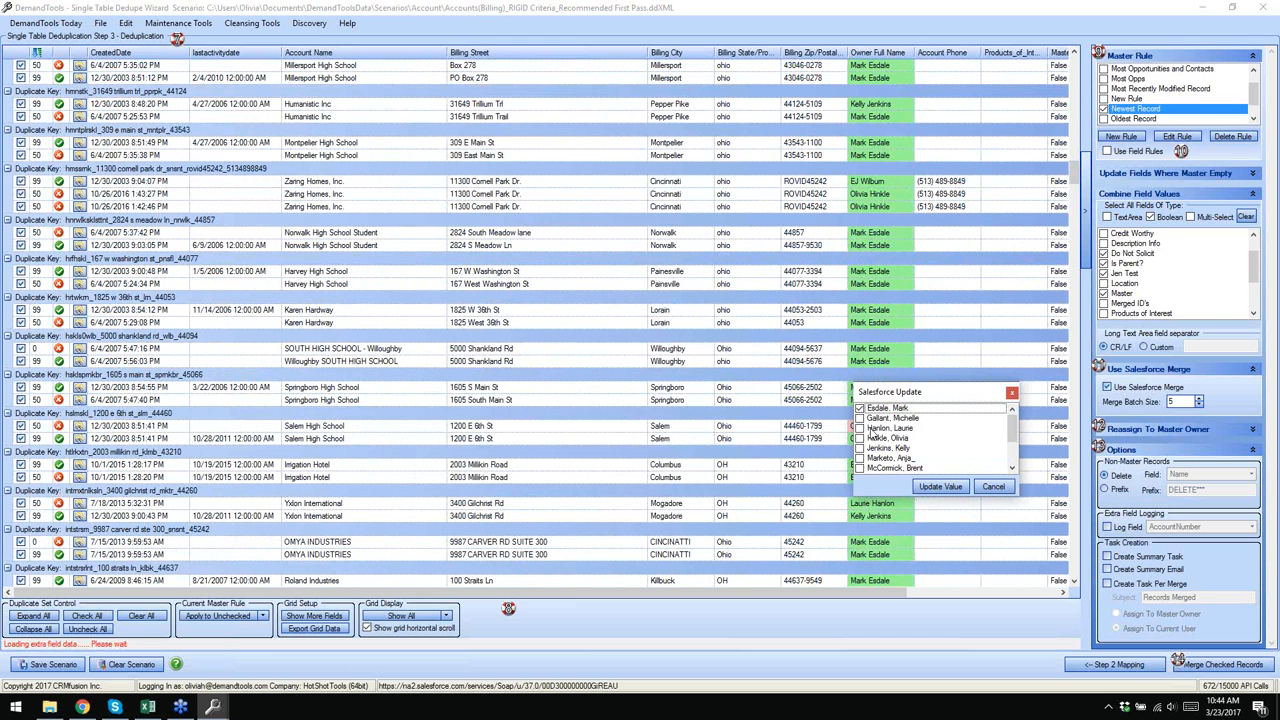
left_click(870, 418)
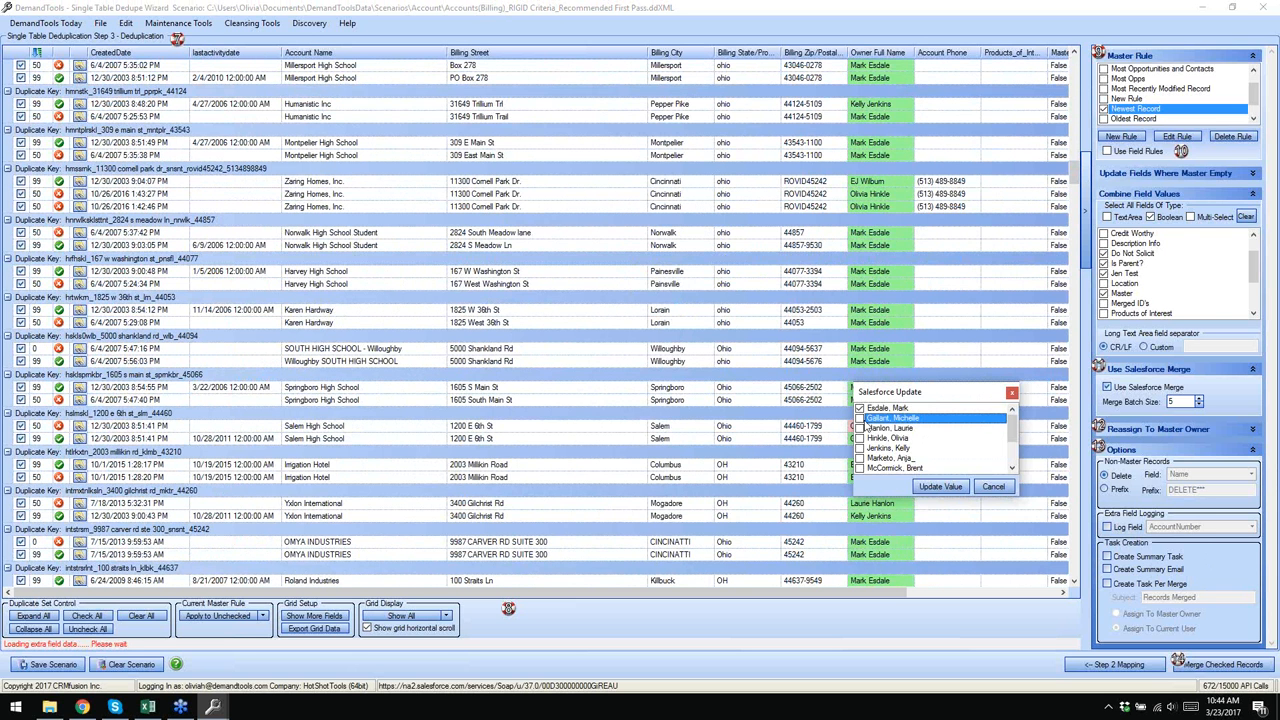
left_click(940, 490)
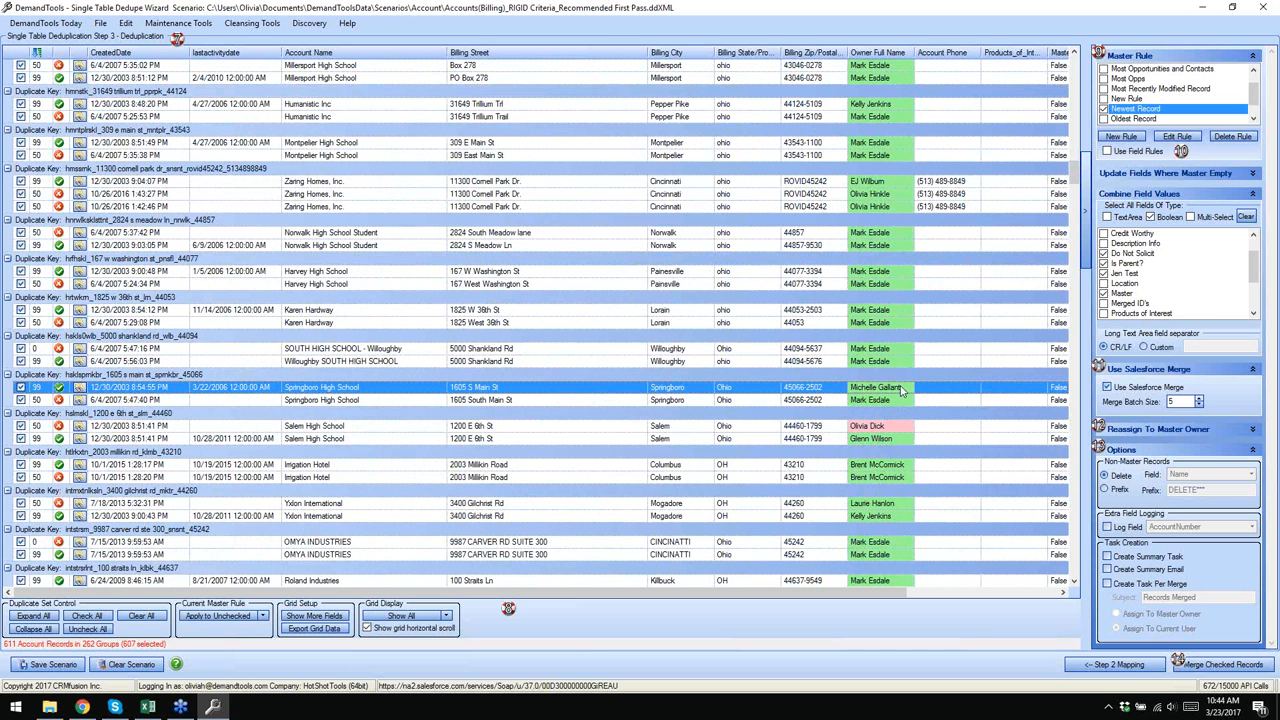
left_click(79, 390)
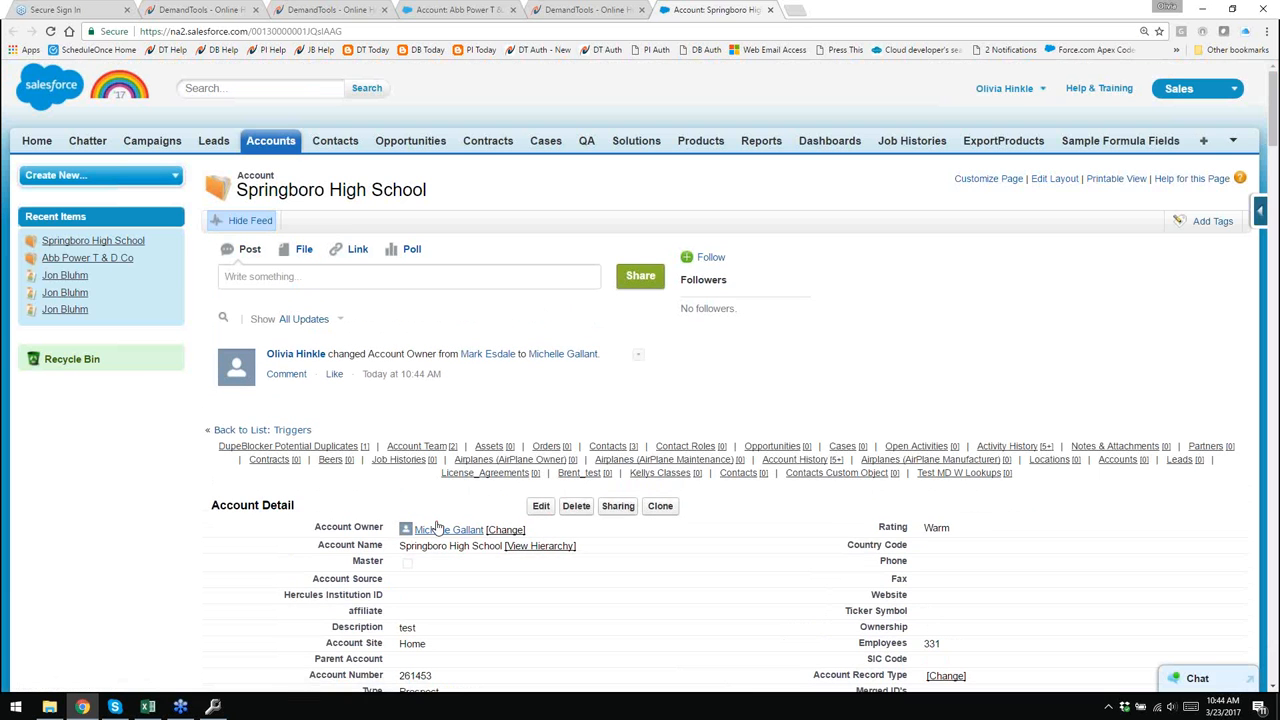
- Confirm Springboro High School's new Account Owner, expand its account history, close Reminders, and reload
mouse_move(440, 526)
scroll(760, 530, "down", 2)
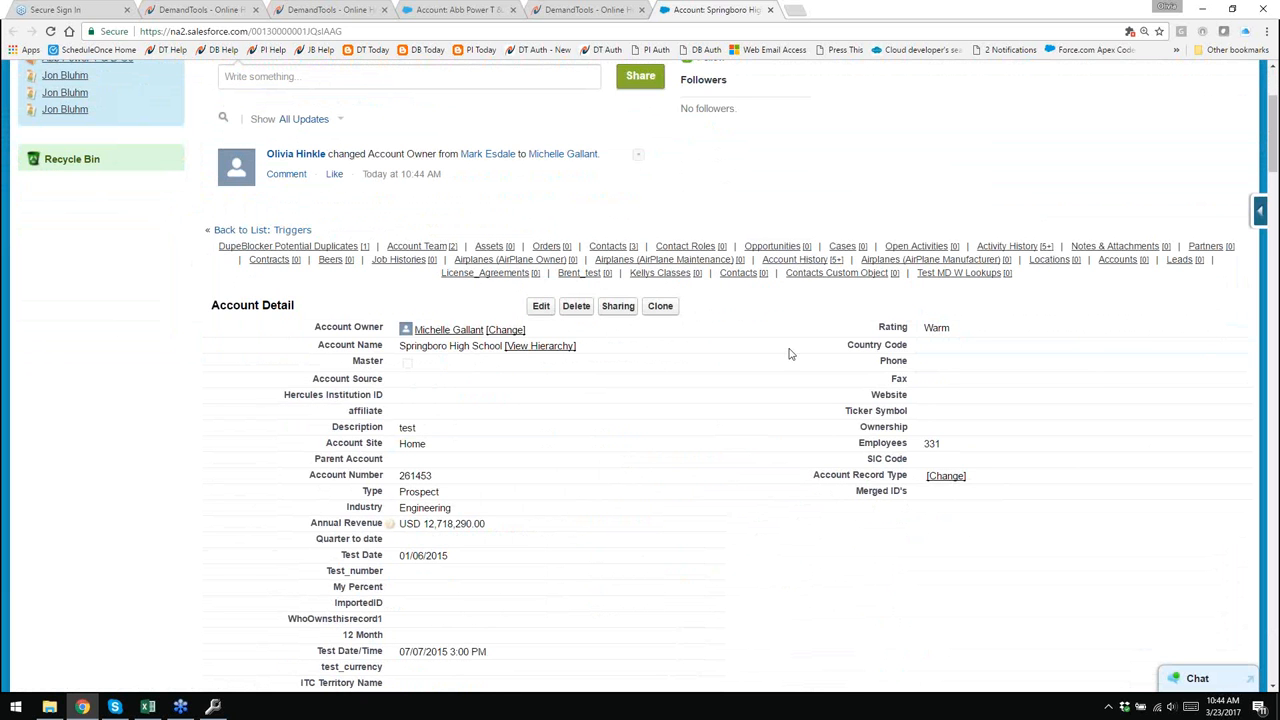
mouse_move(800, 260)
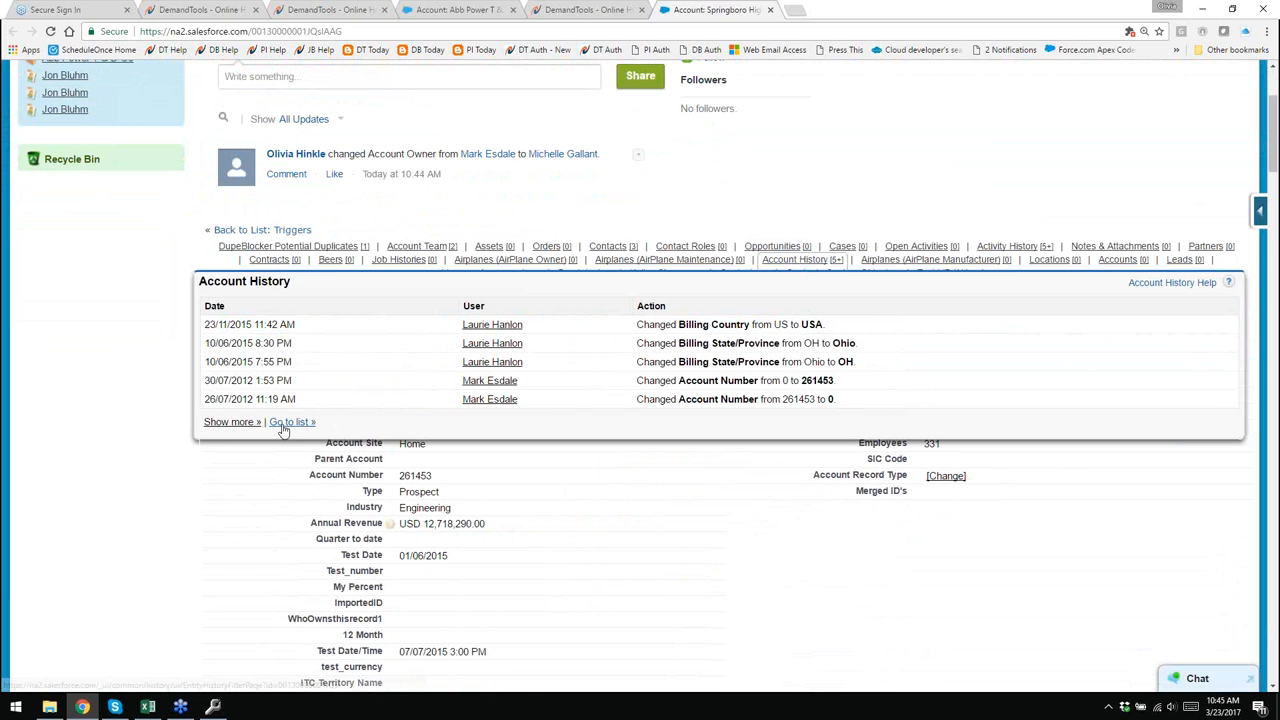
left_click(251, 423)
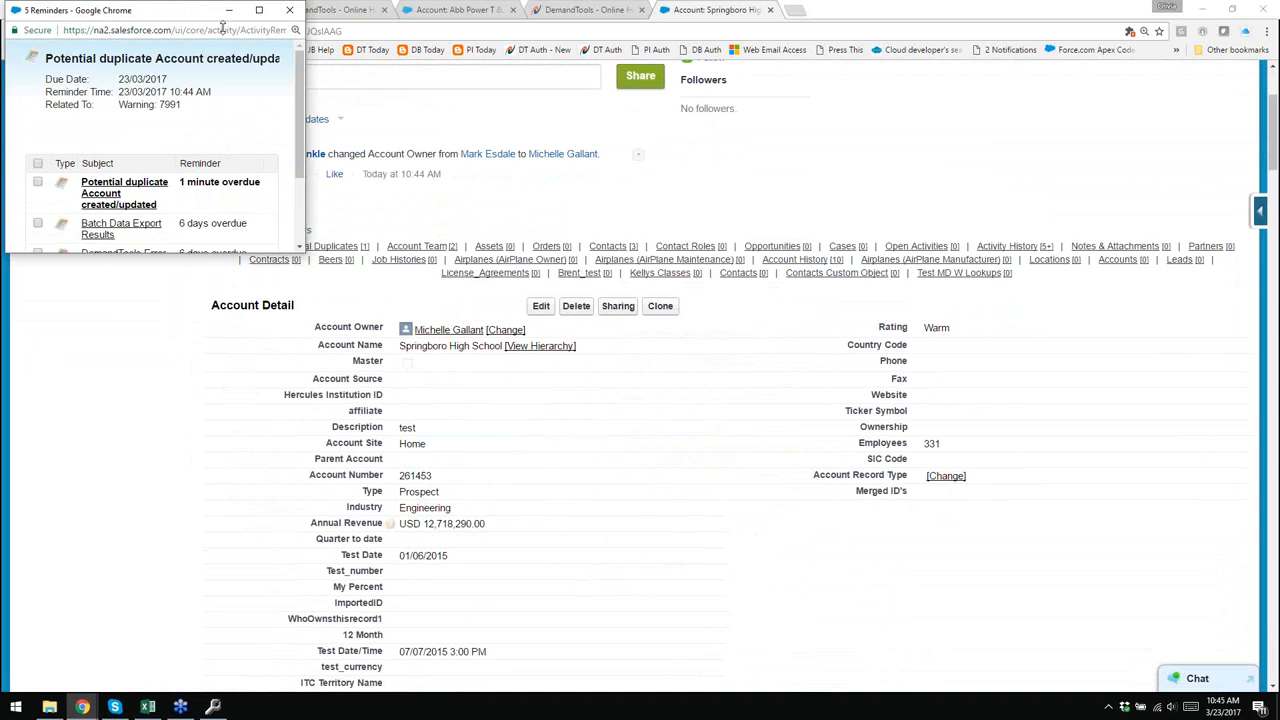
left_click(289, 10)
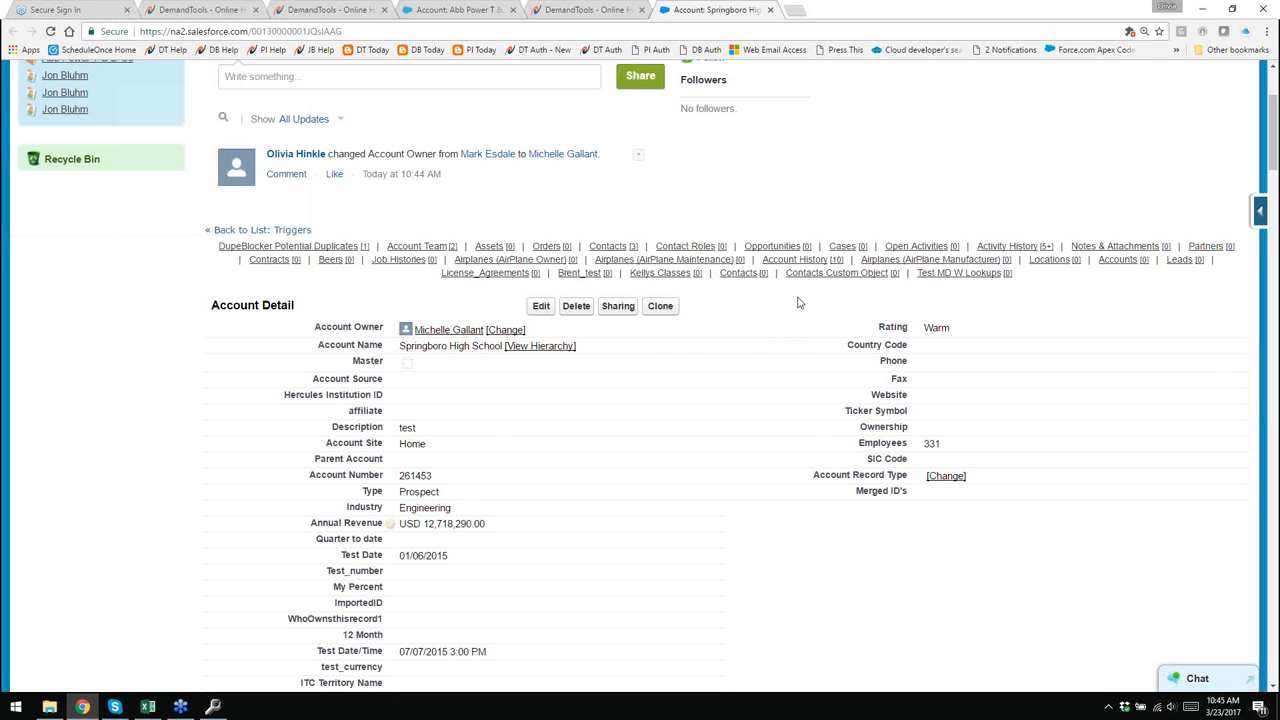
mouse_move(808, 265)
left_click(50, 31)
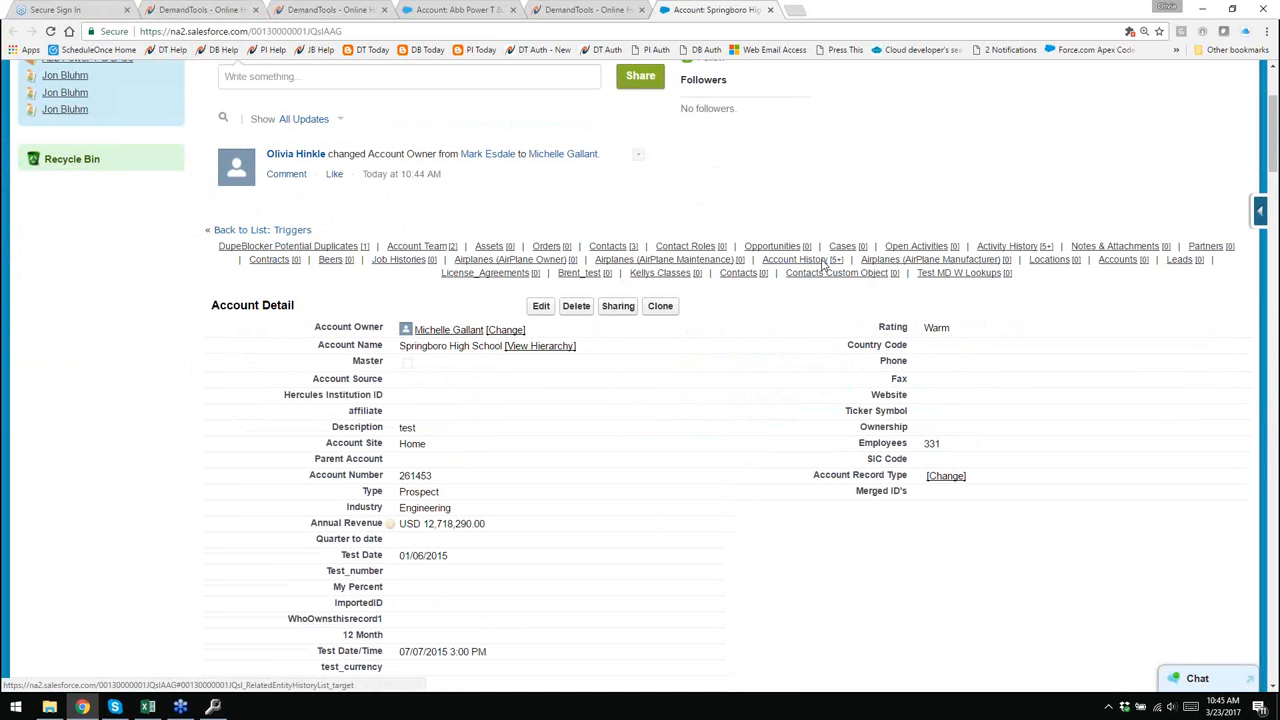
- Back in DemandTools, scroll the grid to the Safford Enterprises group and select its first record
left_click(213, 708)
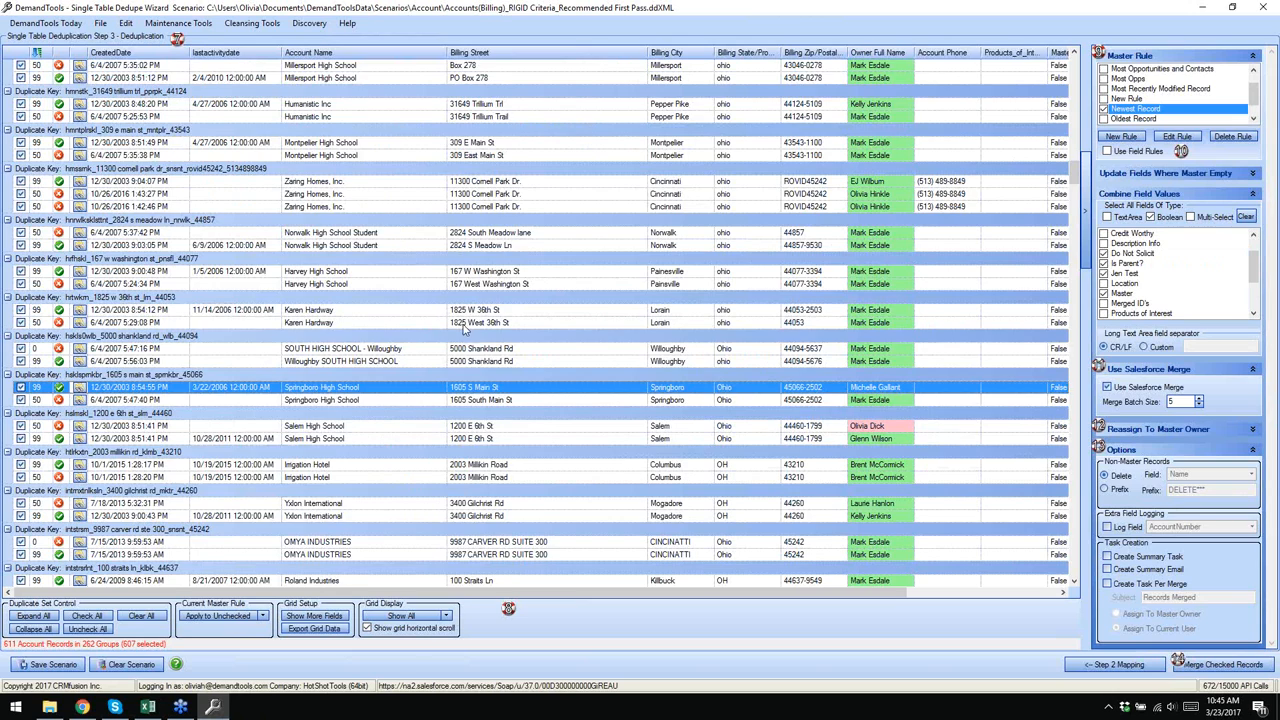
scroll(465, 328, "down", 1)
scroll(463, 328, "down", 2)
scroll(463, 328, "up", 9)
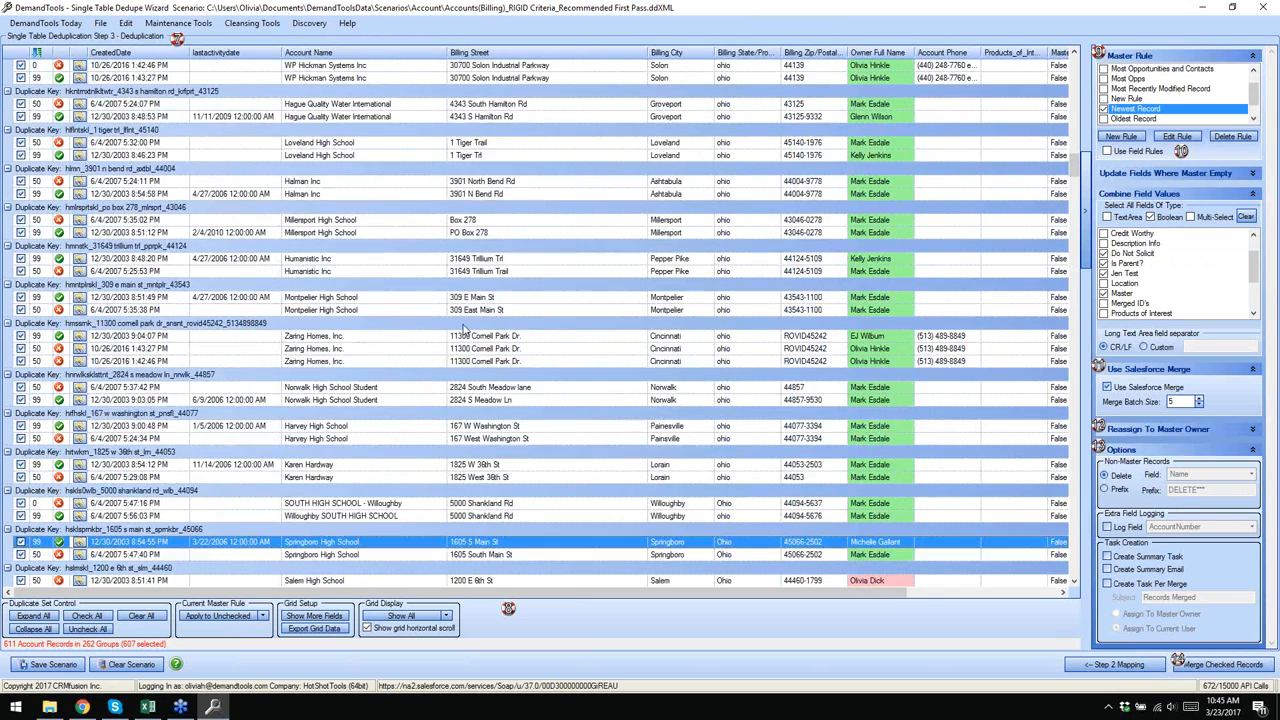
scroll(463, 328, "up", 10)
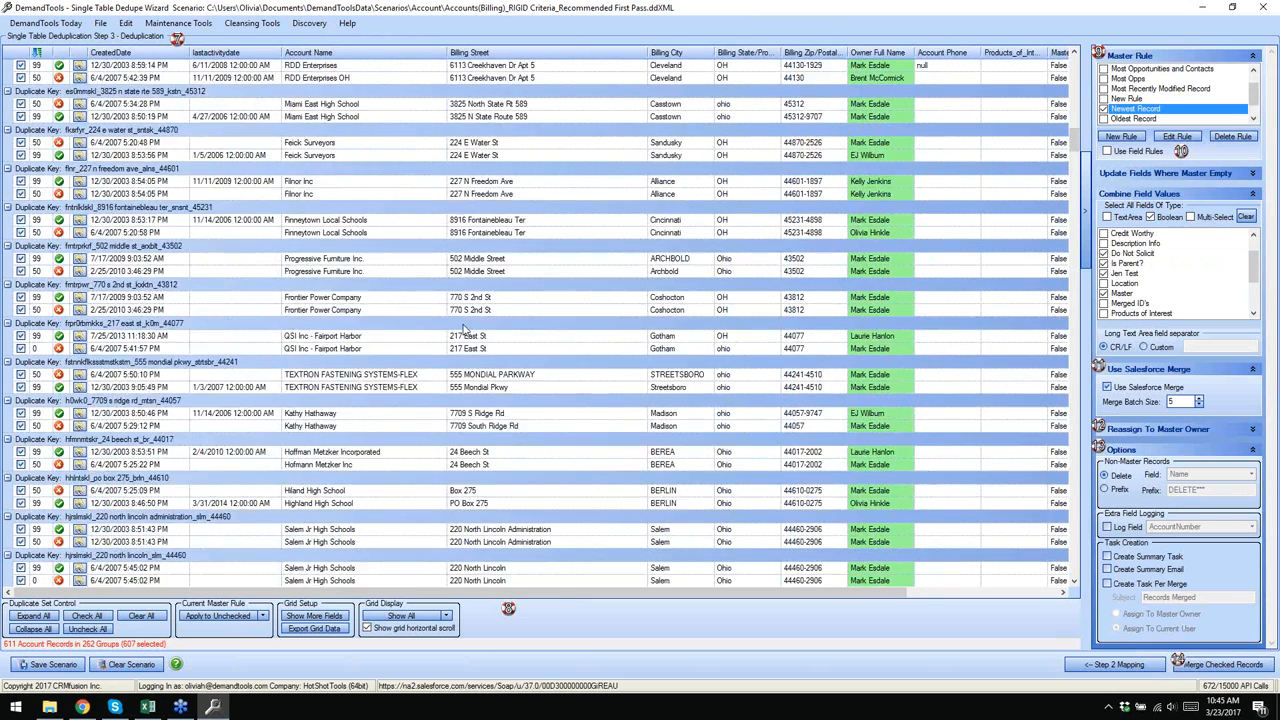
scroll(463, 328, "up", 9)
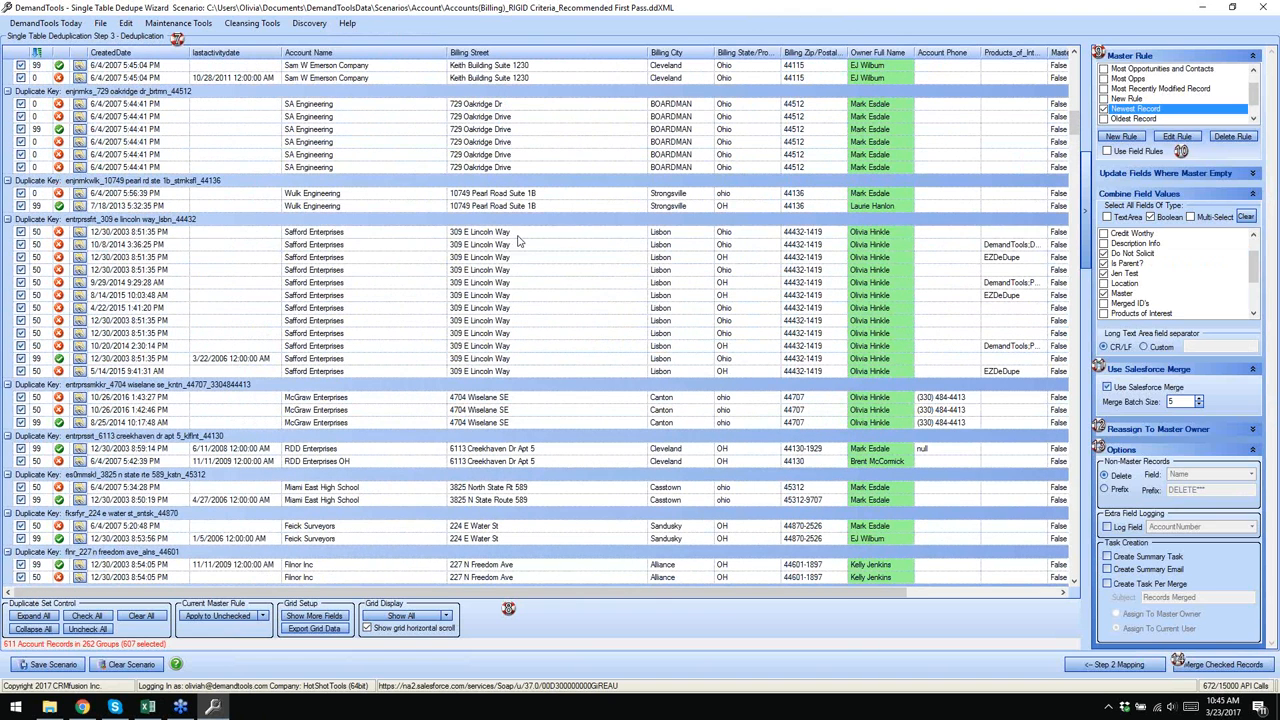
left_click(516, 236)
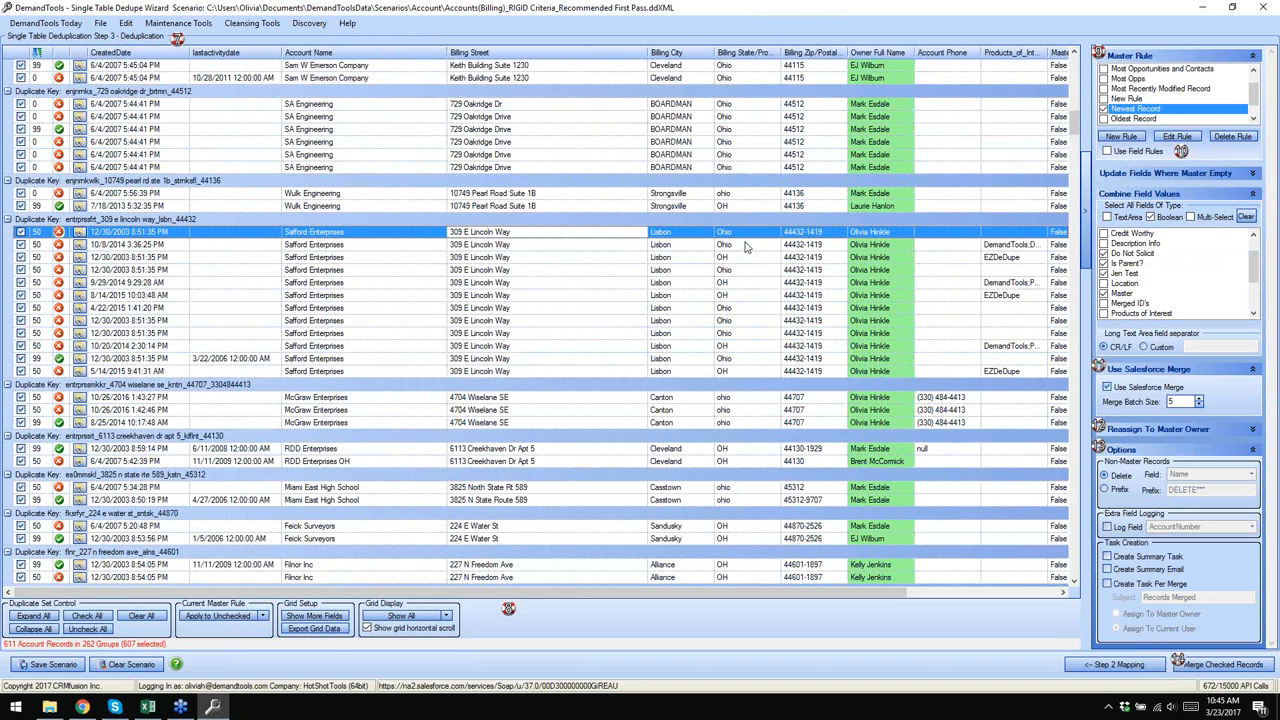
- Update the Safford Enterprises billing street in Salesforce so it ends in Pkwy instead of Way
right_click(553, 235)
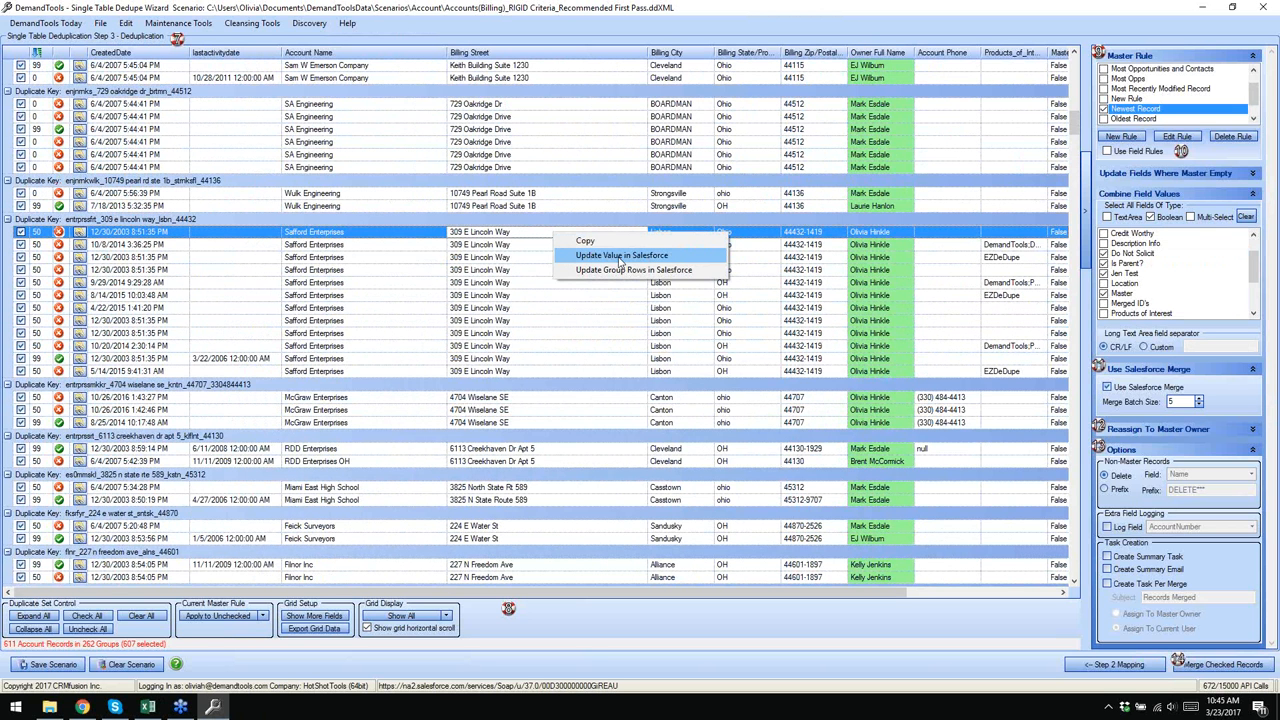
left_click(620, 272)
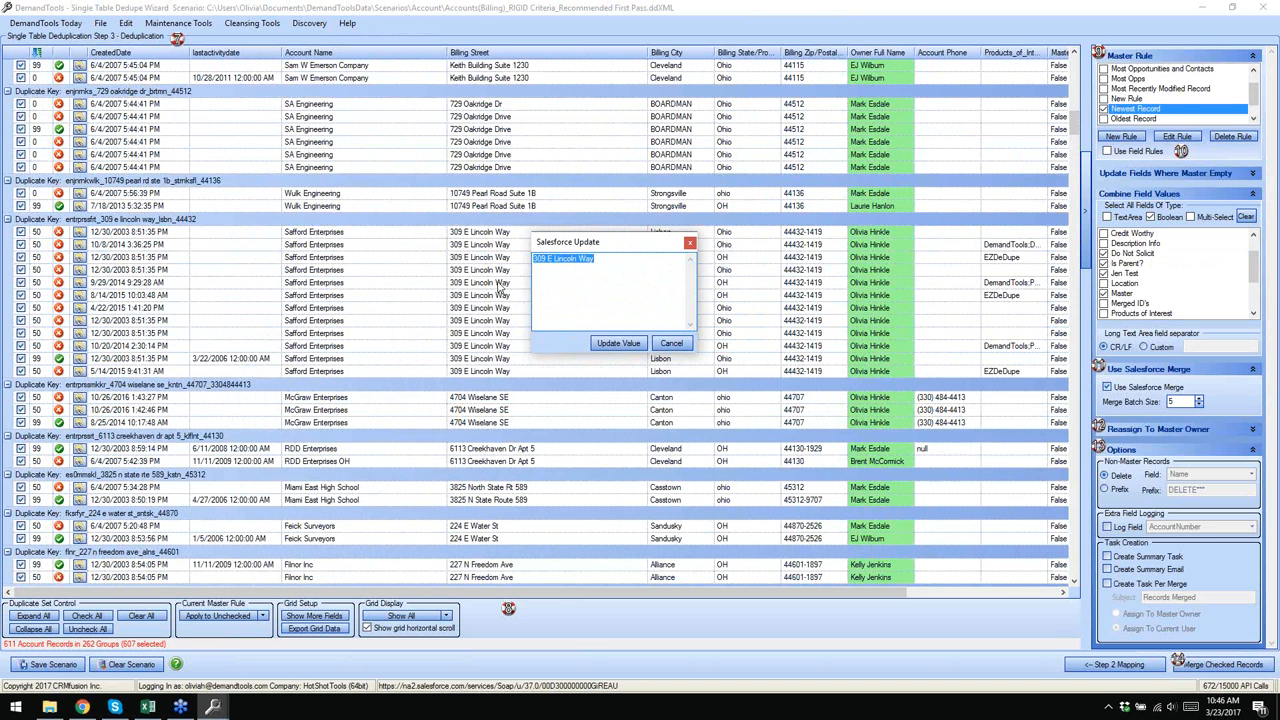
left_click(617, 260)
key("BackSpace")
key("BackSpace")
key("BackSpace")
type("Pkwy")
left_click(618, 343)
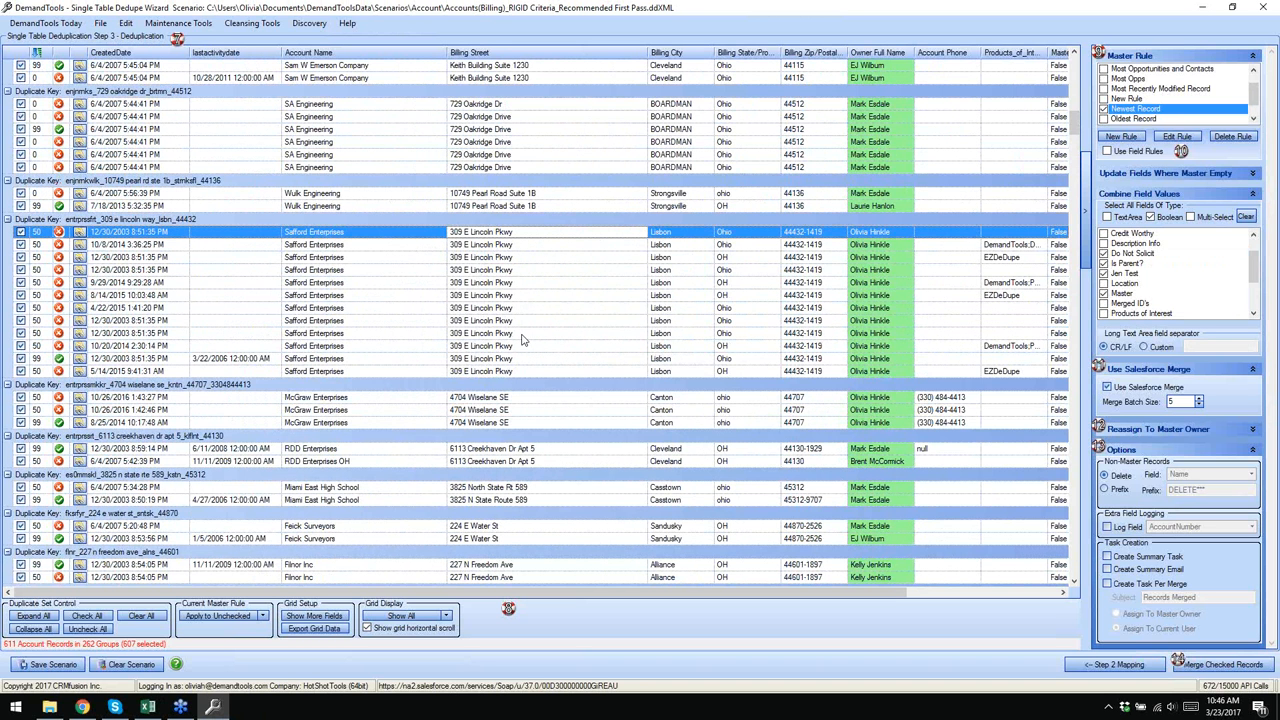
- Change the billing street ending back to 'way' and save it to Salesforce
right_click(532, 237)
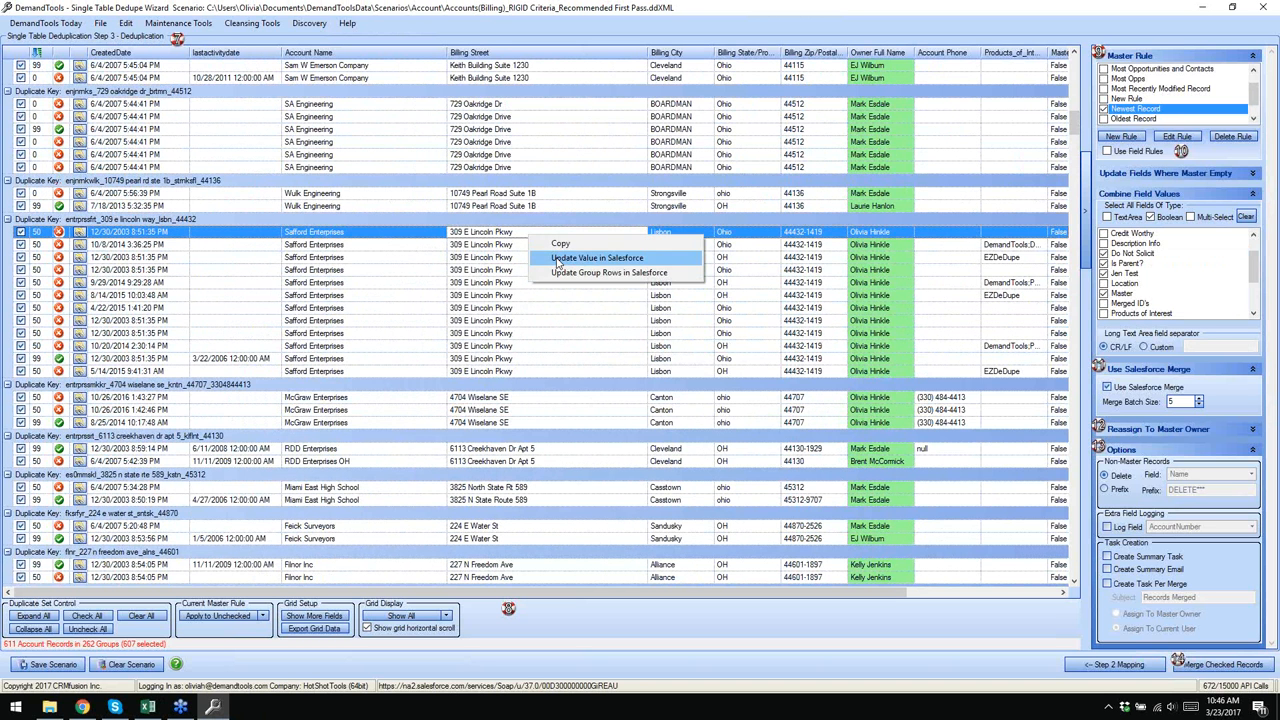
left_click(560, 258)
key("BackSpace")
key("BackSpace")
key("BackSpace")
key("BackSpace")
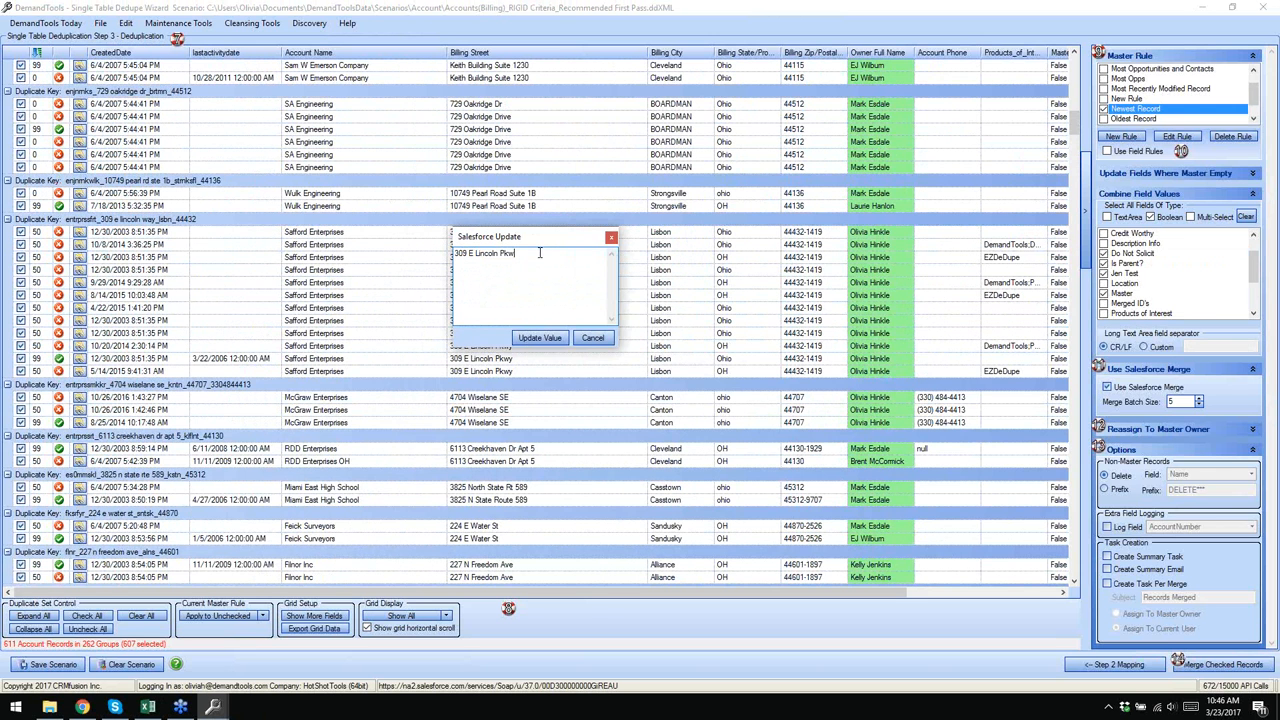
type("way")
left_click(540, 338)
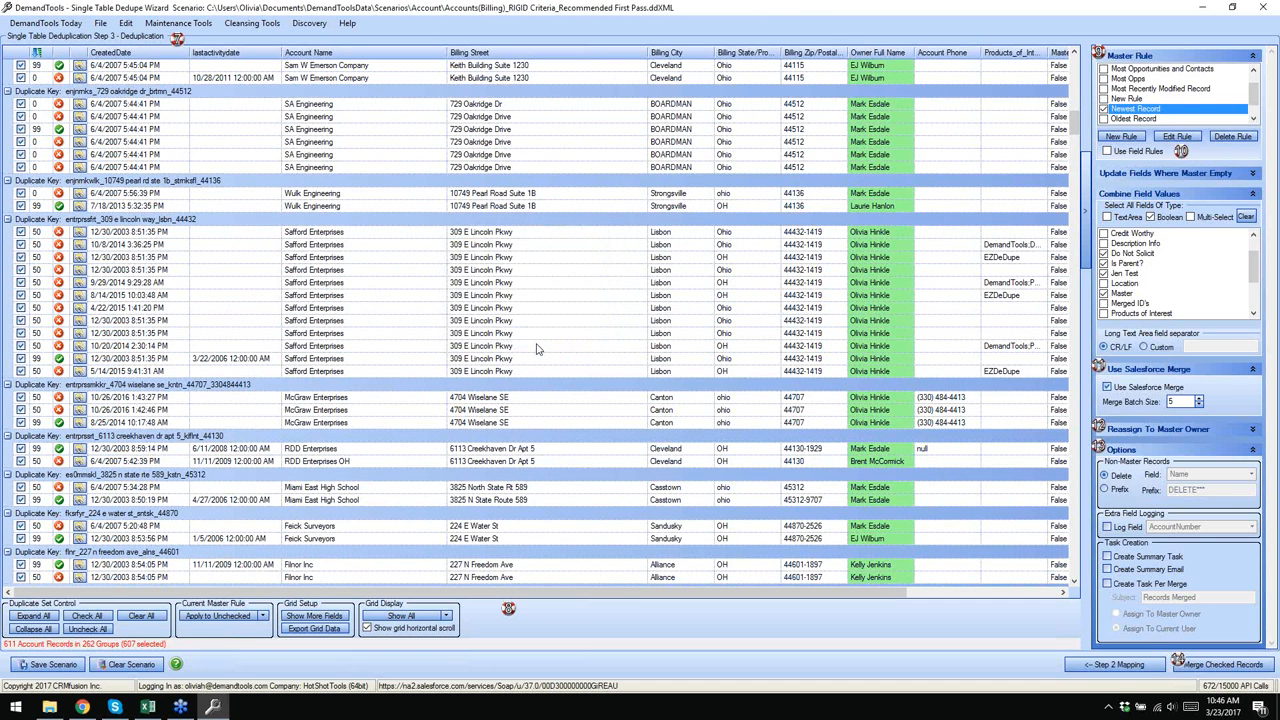
right_click(536, 249)
left_click(538, 252)
right_click(526, 235)
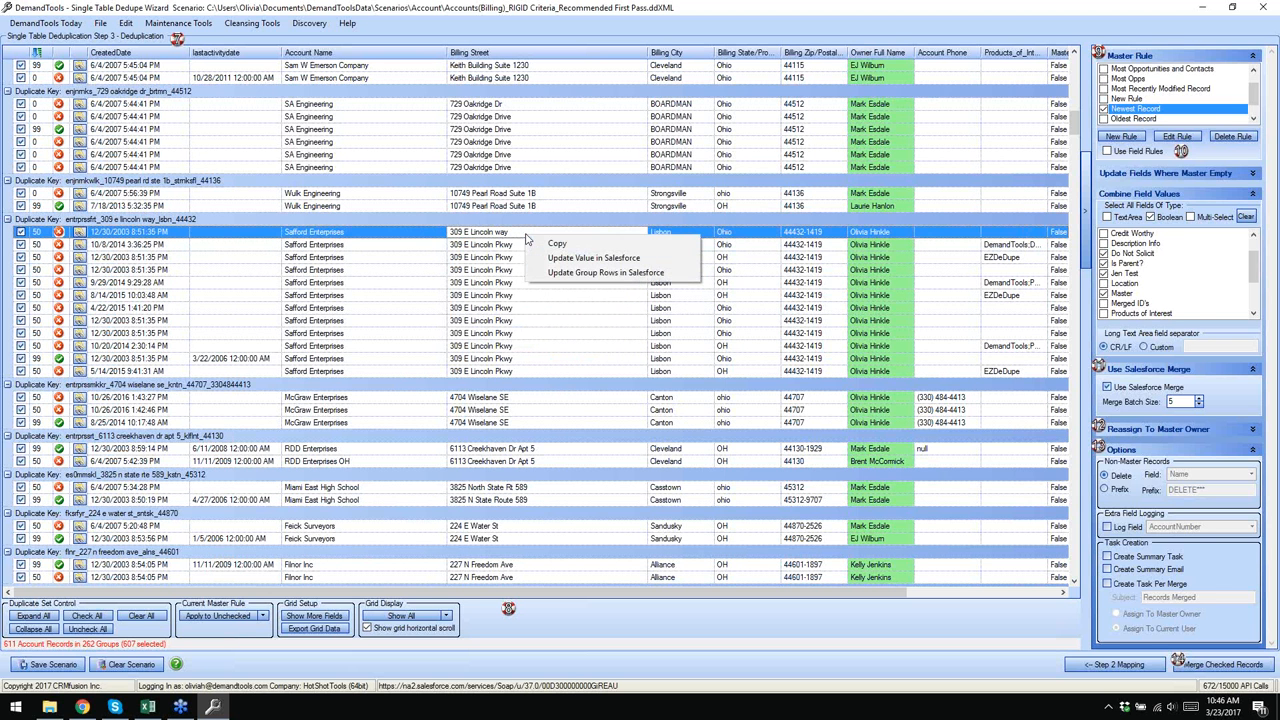
double_click(508, 233)
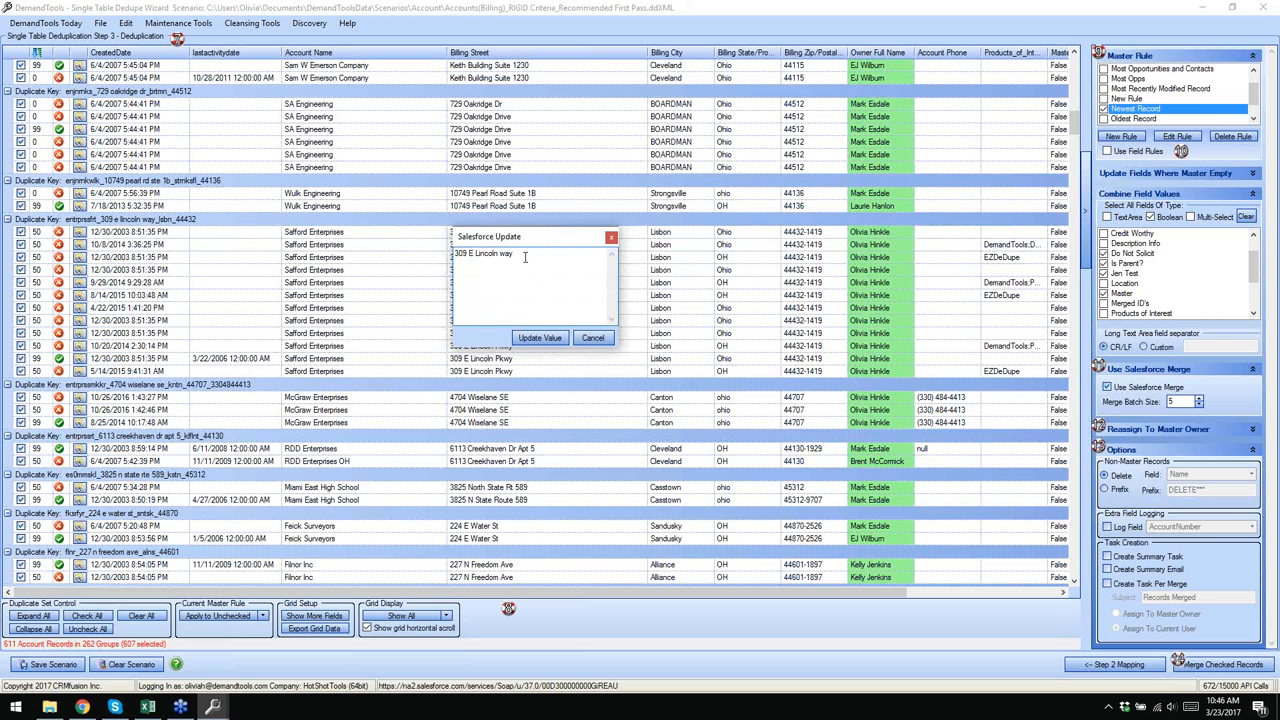
left_click_drag(523, 254, 455, 254)
left_click(540, 338)
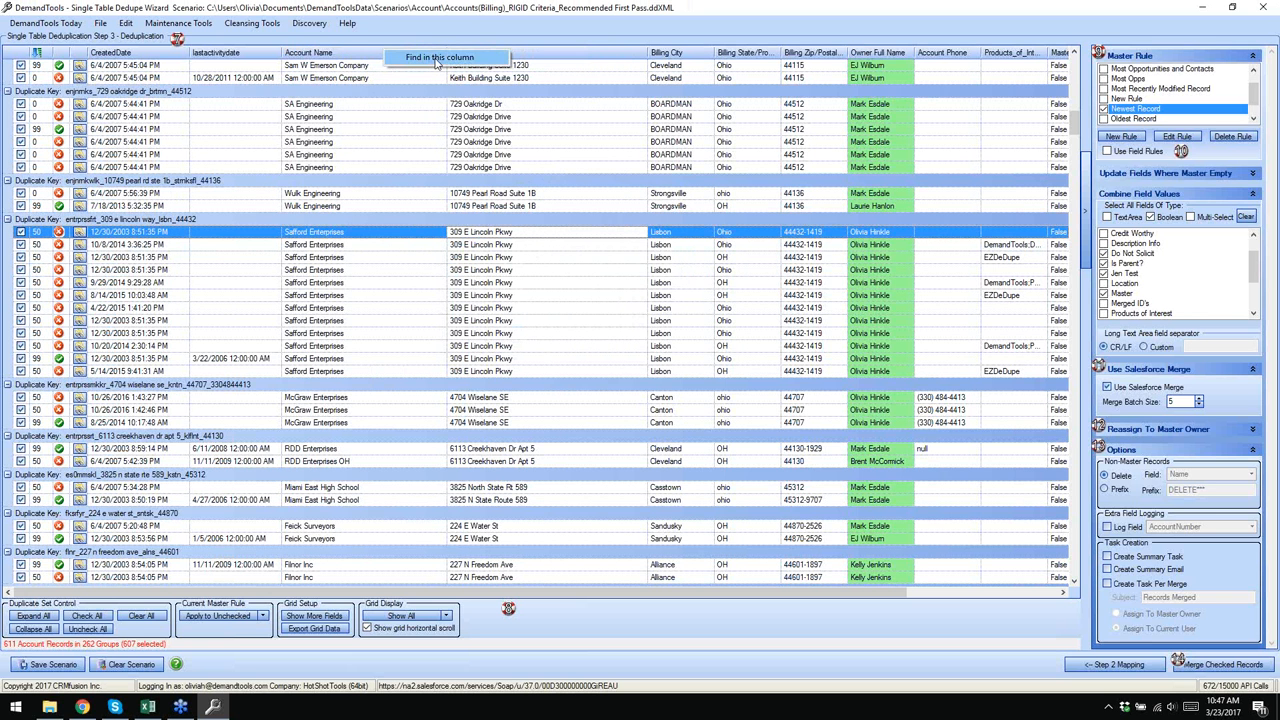
- Search the Account Name column for 'youngstown' and step through every matching account
left_click(436, 58)
type("youn")
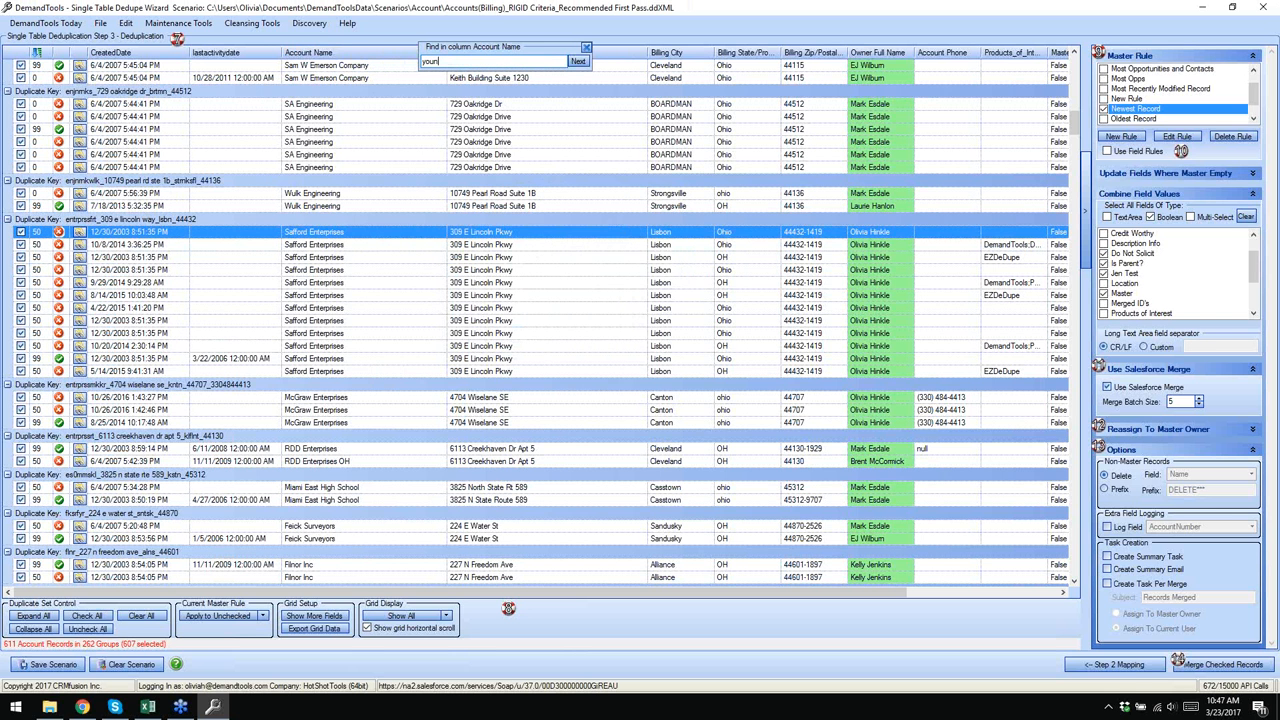
type("gstown")
left_click(578, 61)
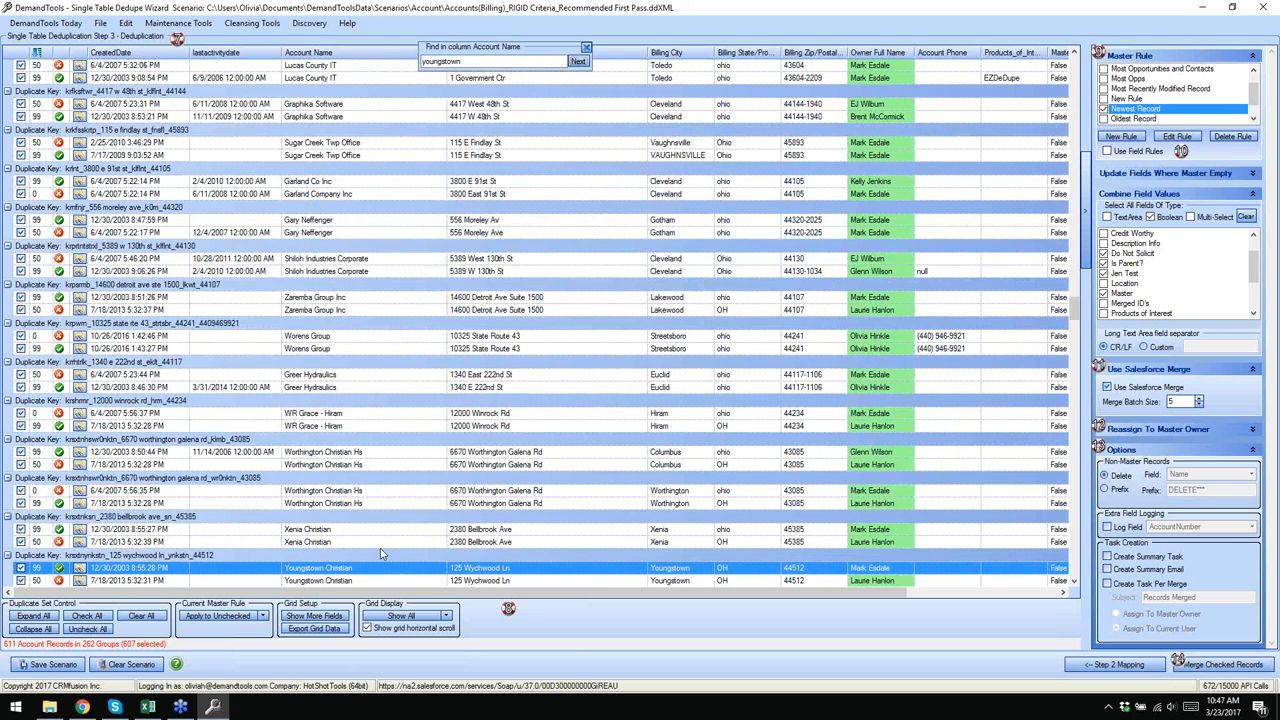
left_click(580, 63)
left_click(582, 66)
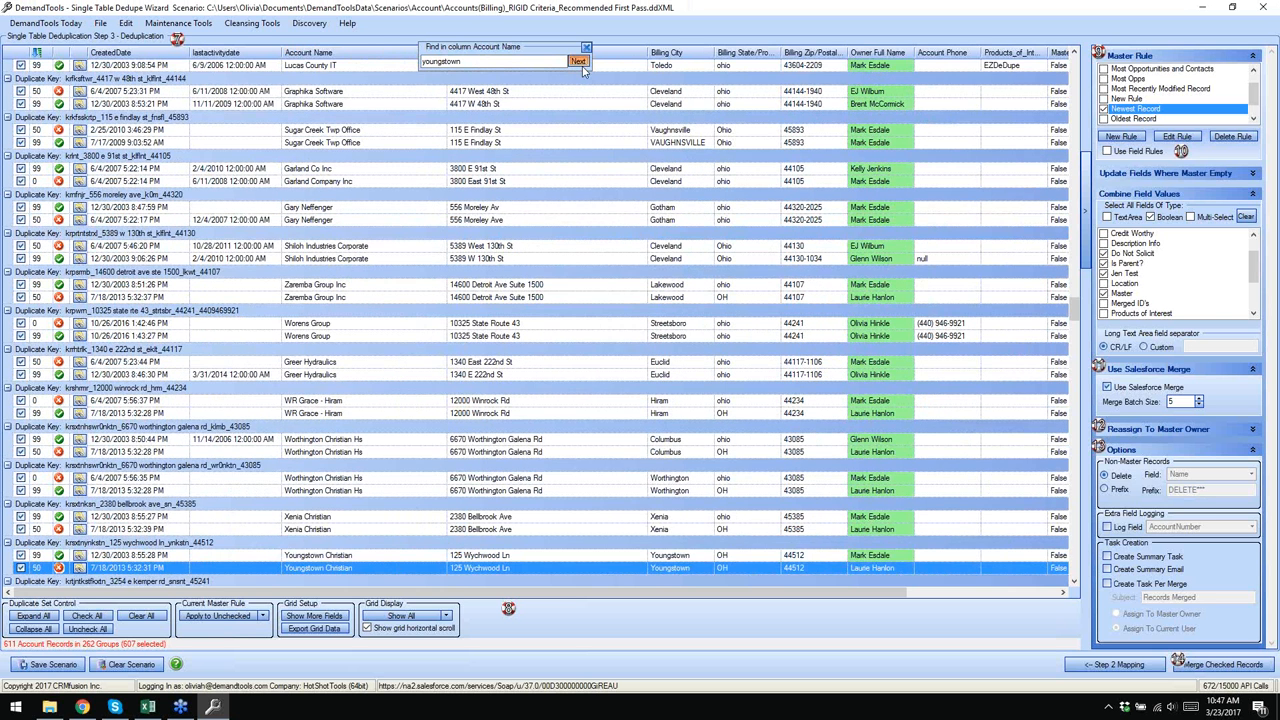
left_click(582, 65)
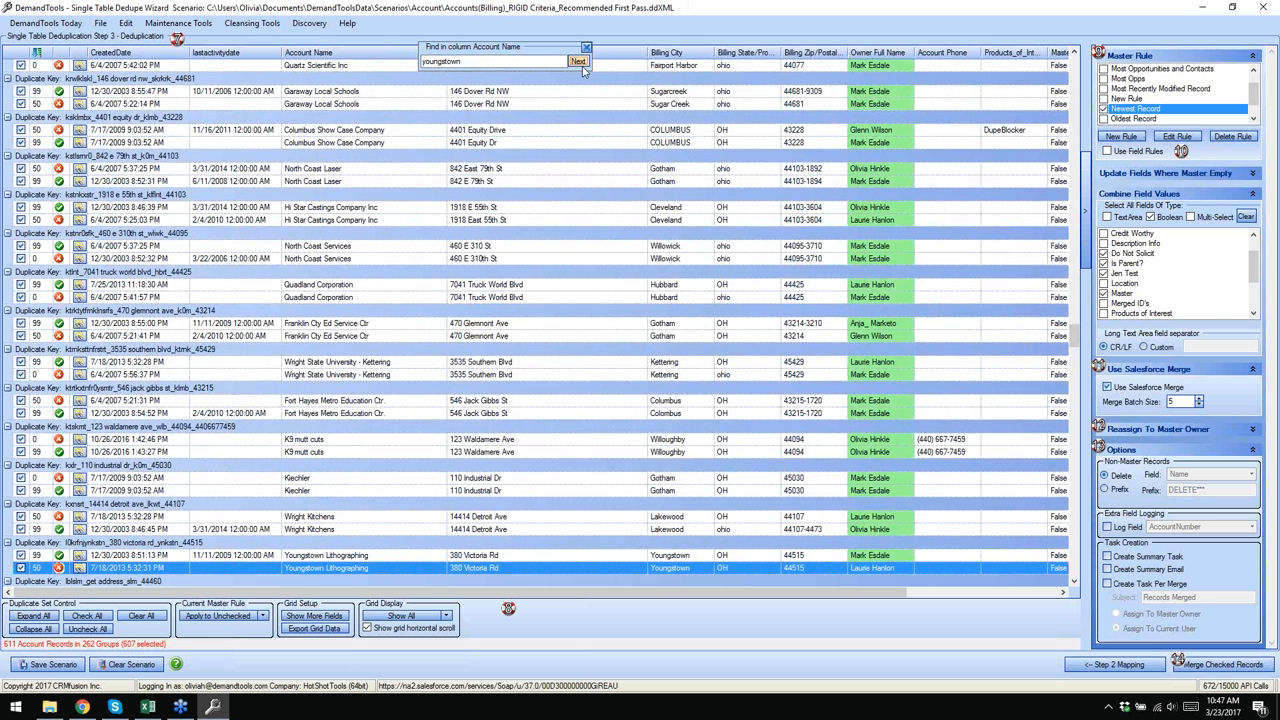
left_click(579, 62)
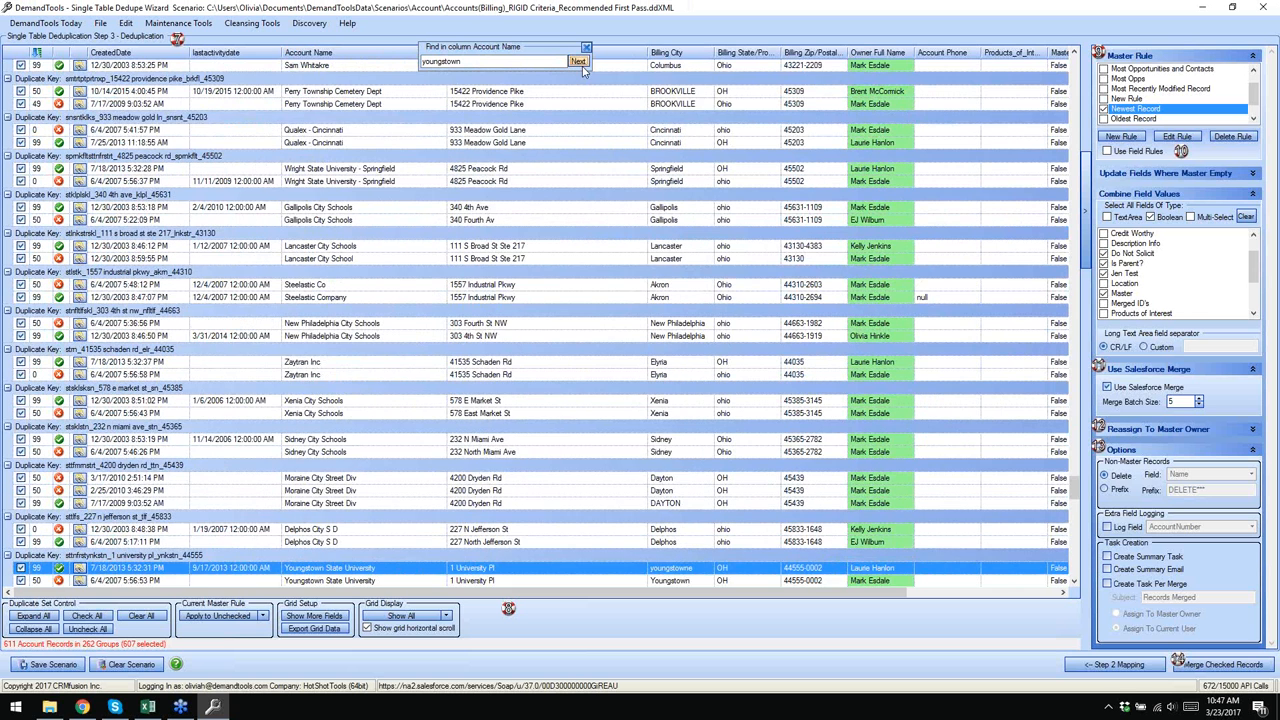
left_click(582, 66)
left_click(579, 62)
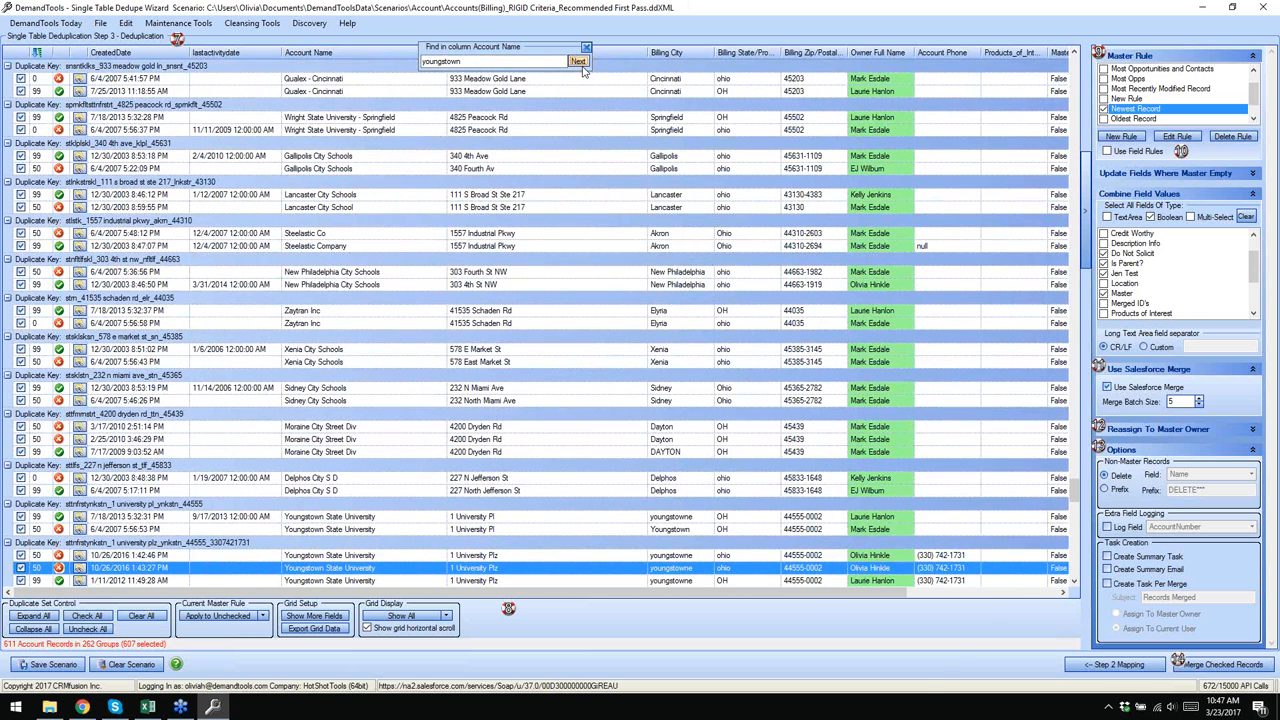
left_click(579, 62)
left_click(579, 62)
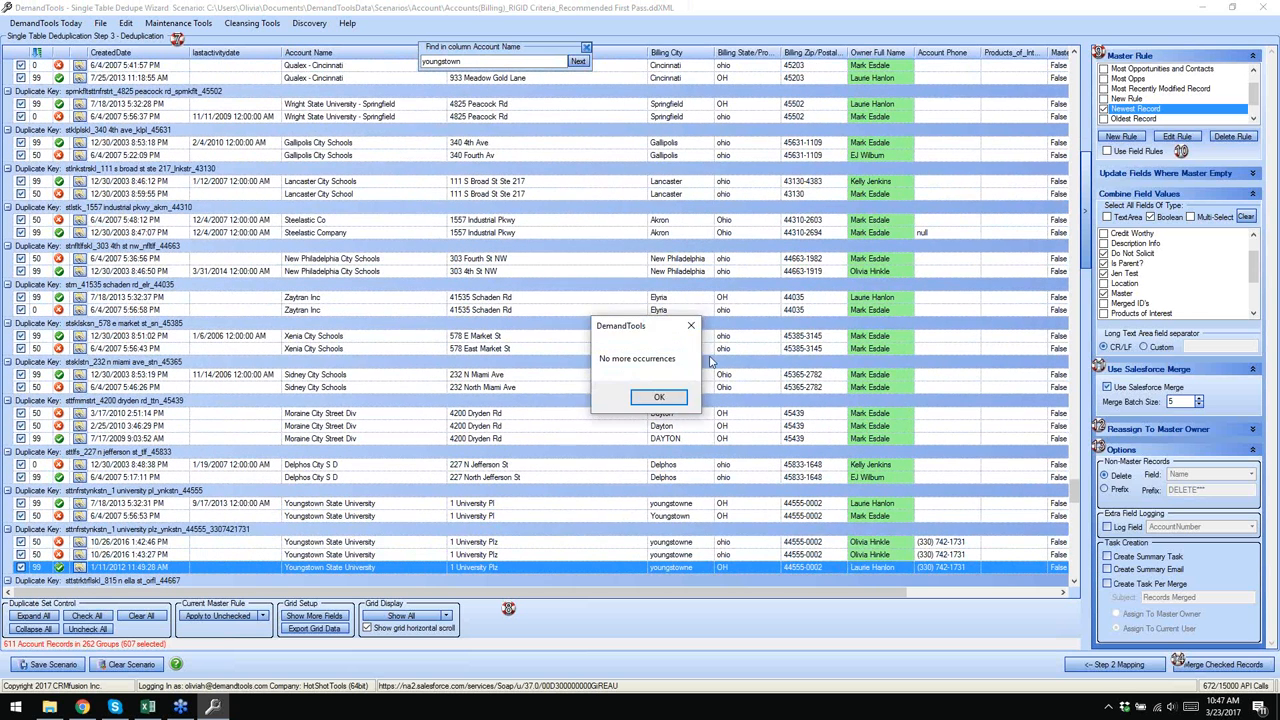
- Dismiss the no-more-matches message and close the Account Name search box
left_click(659, 398)
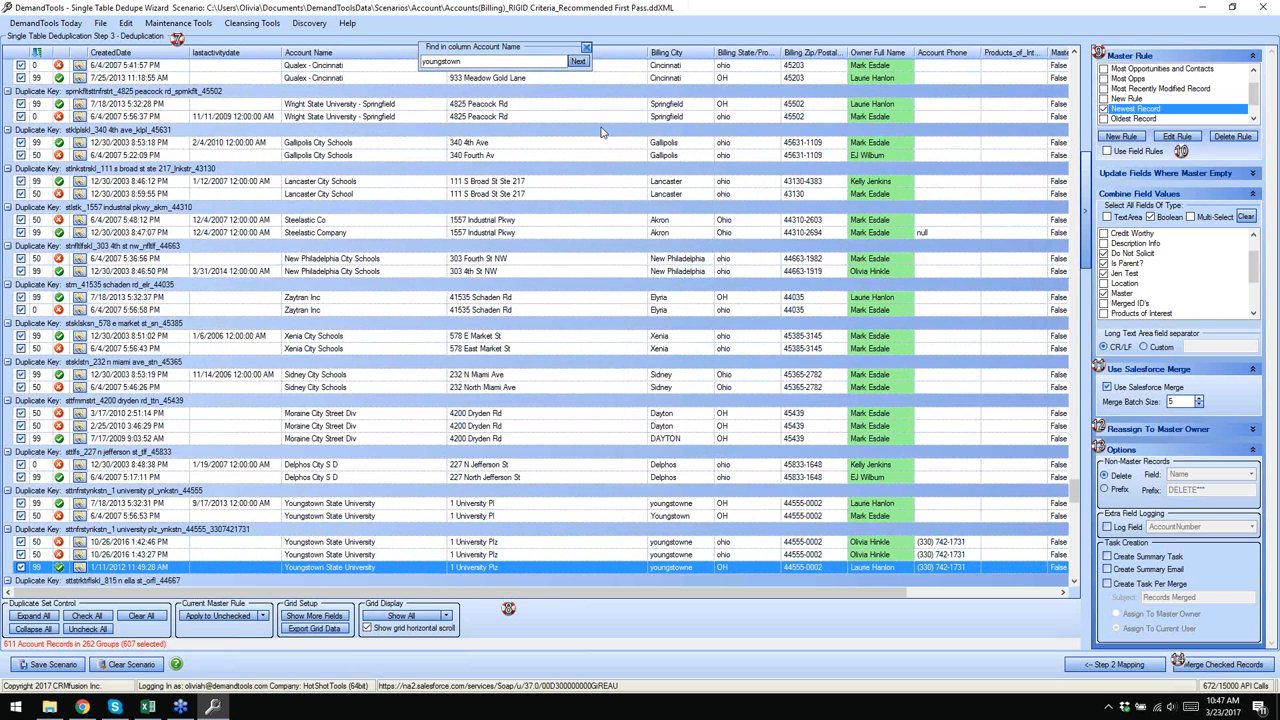
left_click(586, 48)
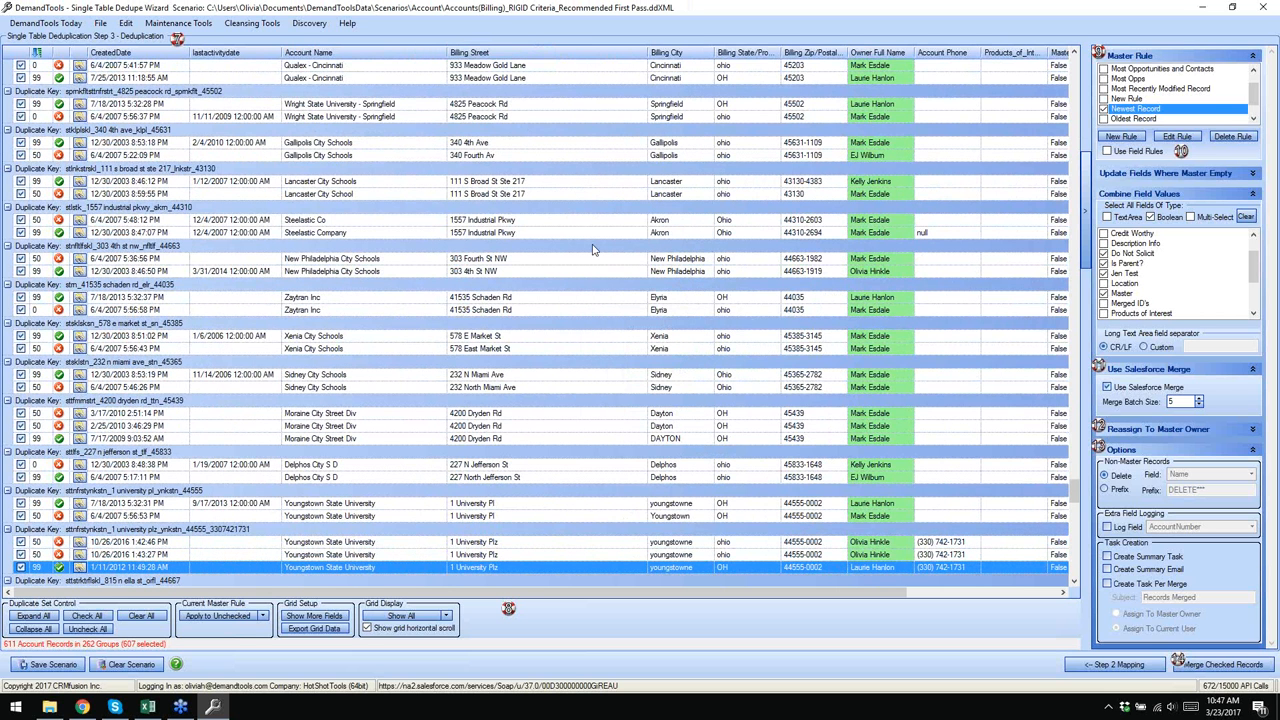
left_click(424, 14)
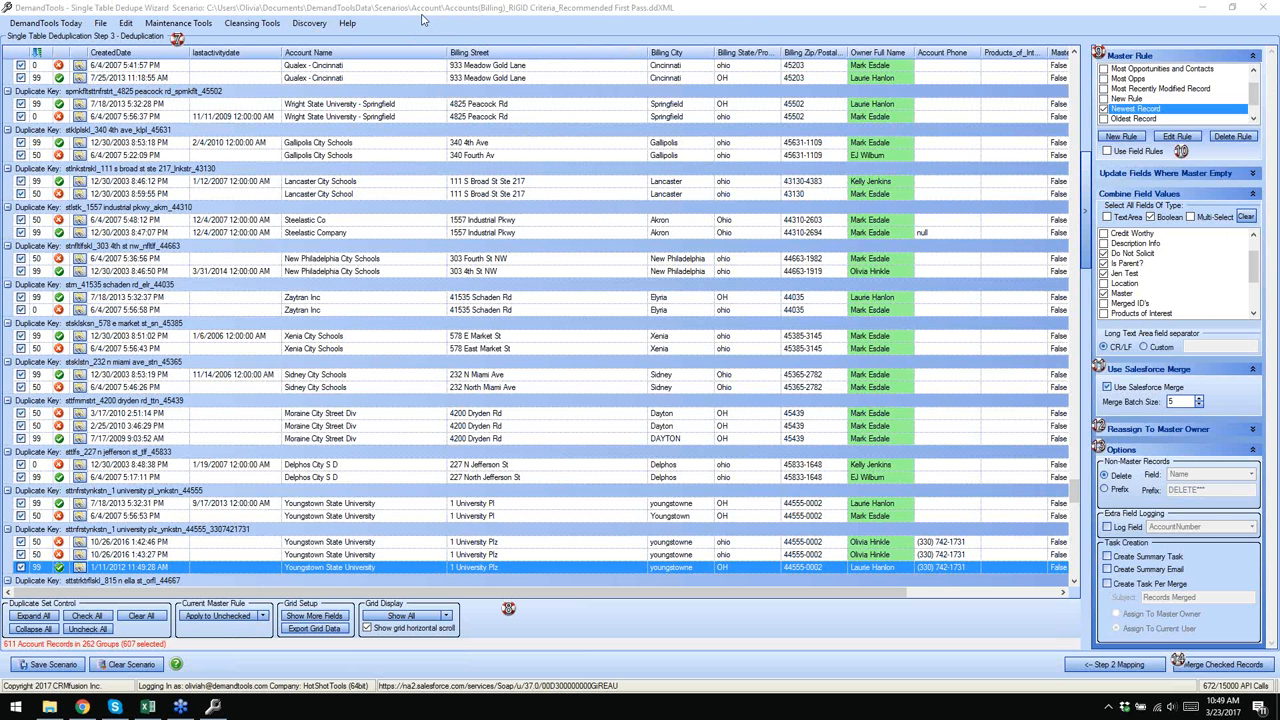
- Save the grid as a formatted XLS file named 'formatted' on the Desktop and open it
left_click(311, 630)
left_click_drag(206, 146, 370, 114)
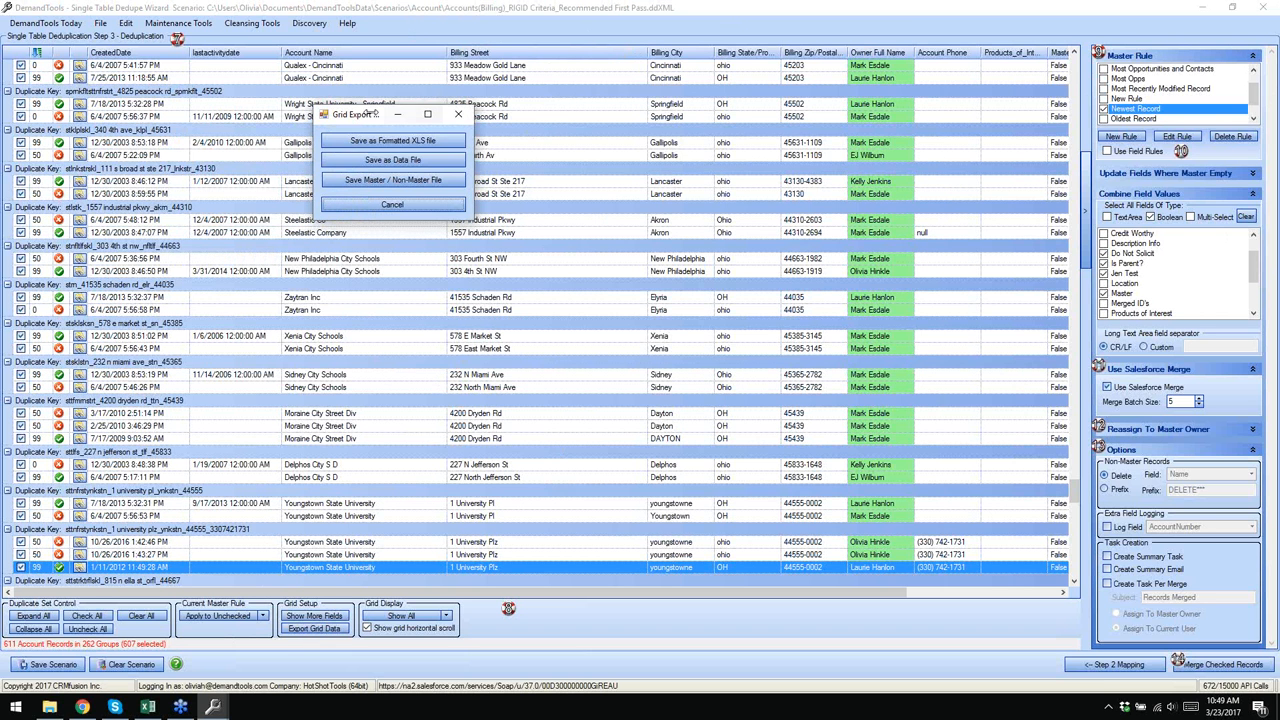
left_click(392, 141)
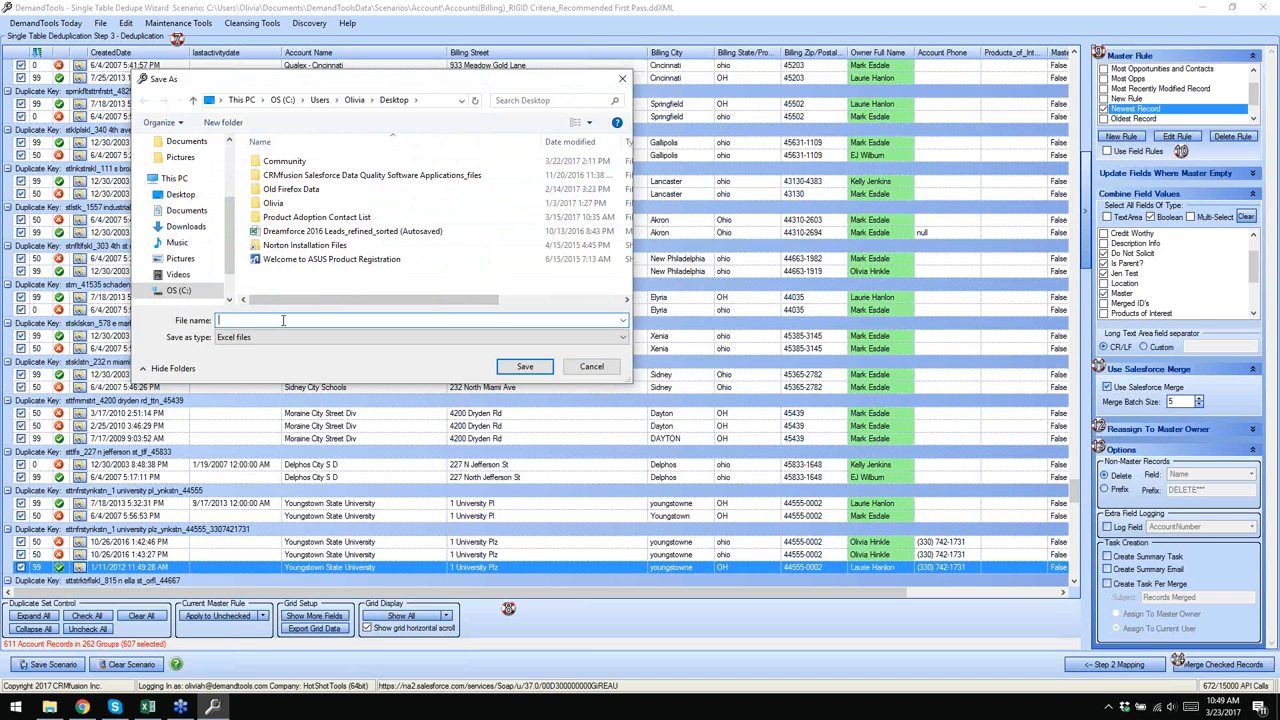
type("formatted")
left_click(520, 367)
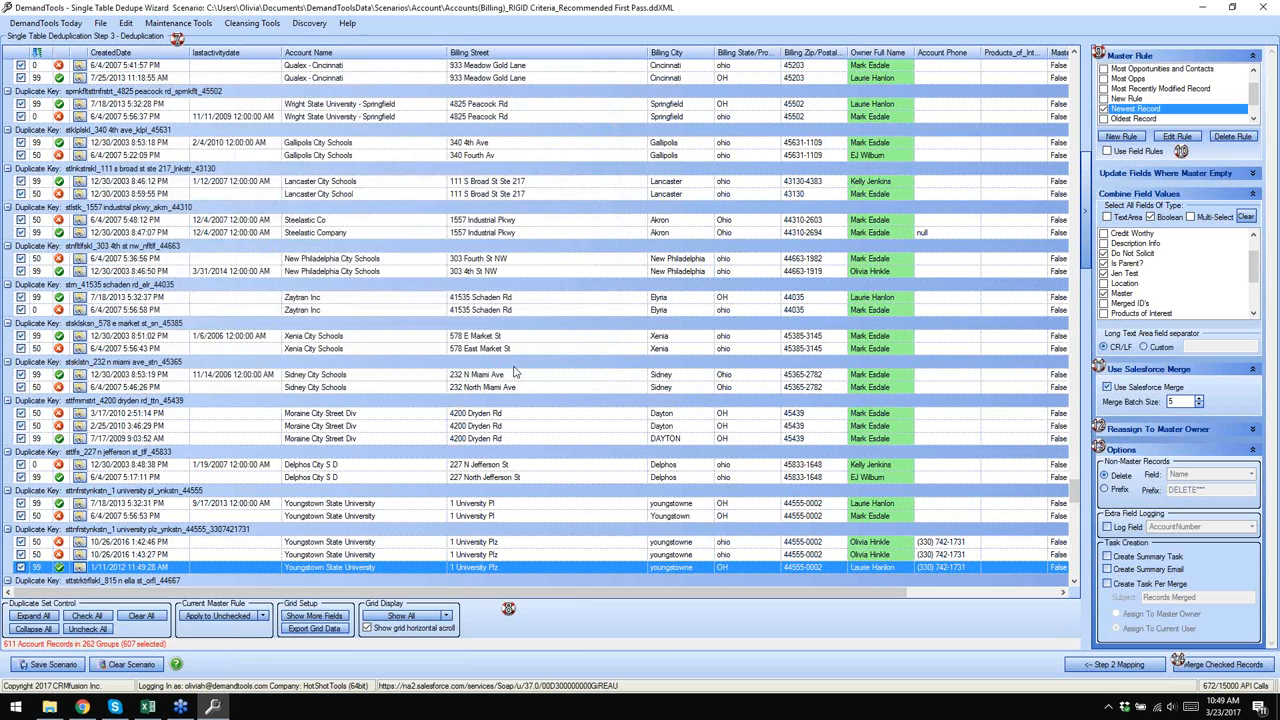
left_click(366, 202)
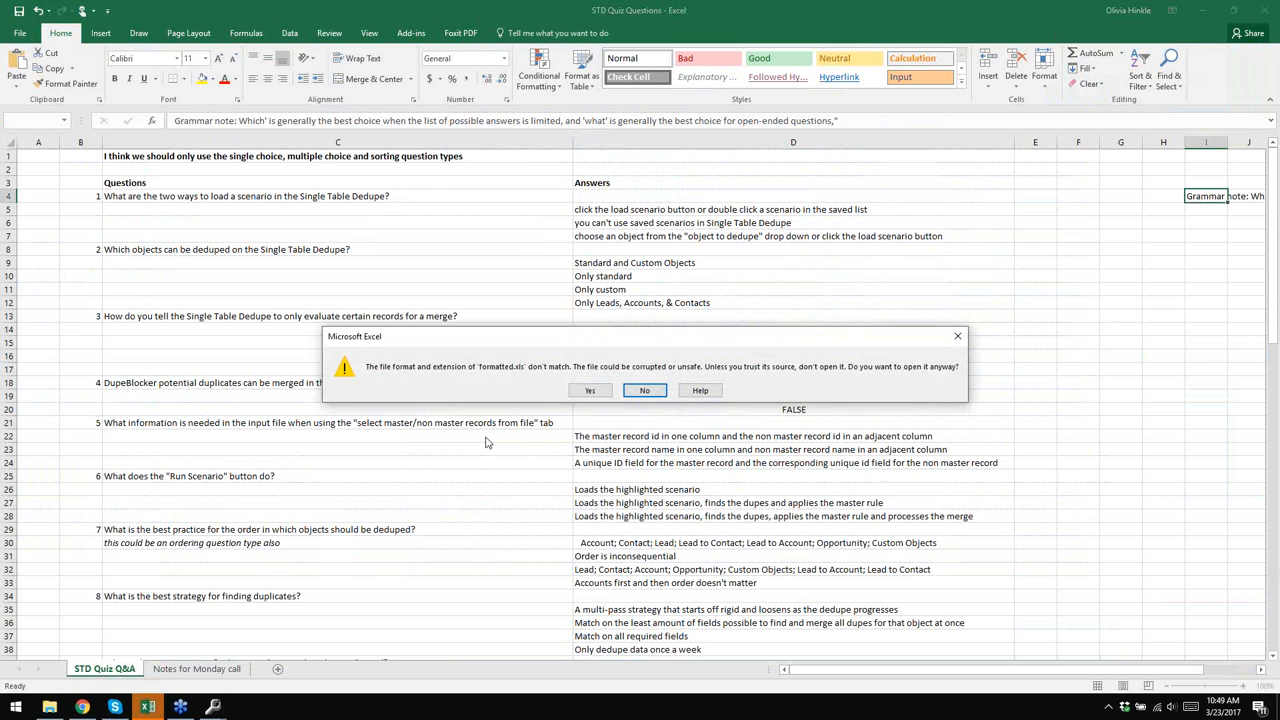
- Open formatted.xls despite the format warning, compare E3 and E4, and copy E6:E7
left_click(589, 390)
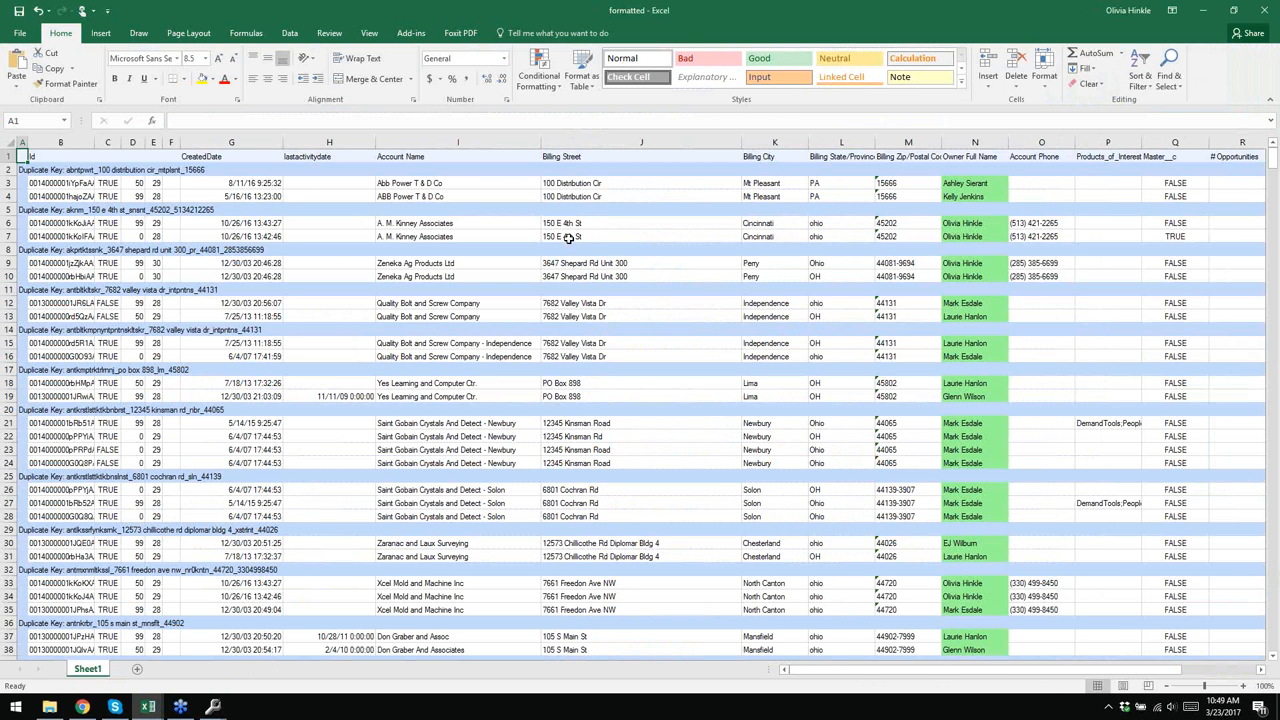
left_click(157, 184)
left_click(157, 198)
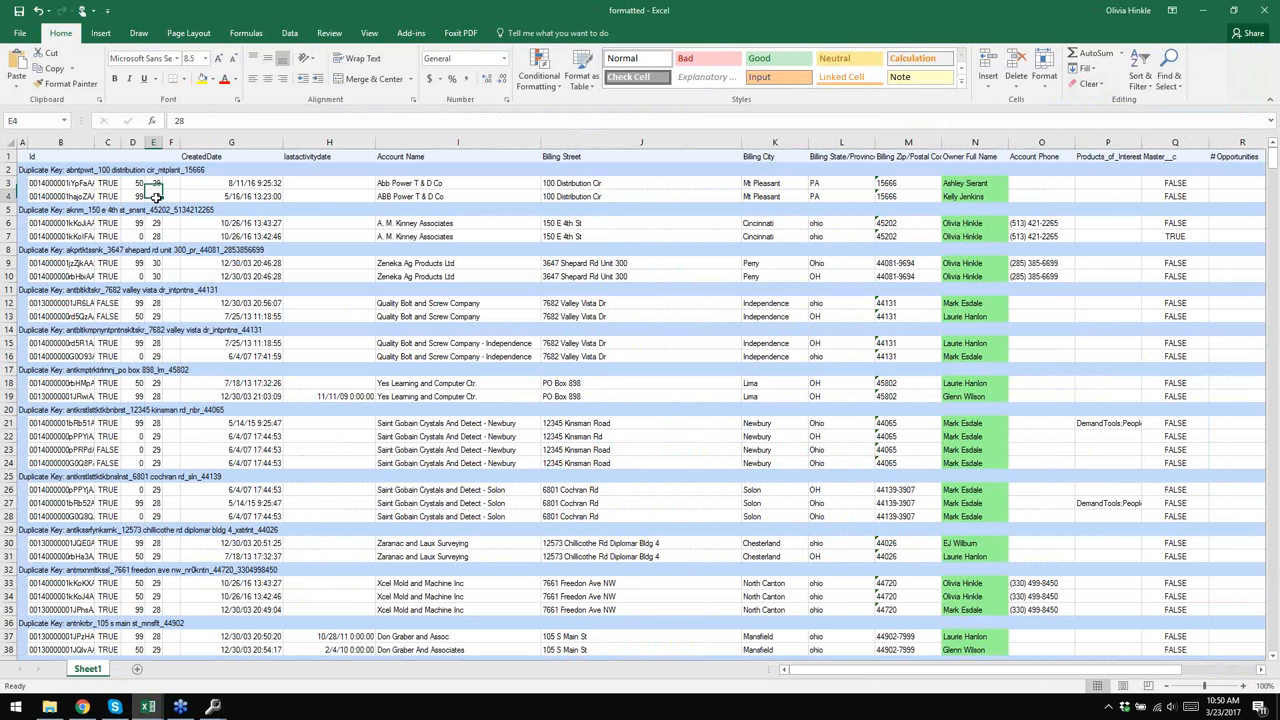
left_click(154, 185)
left_click(155, 195)
left_click_drag(155, 223, 155, 236)
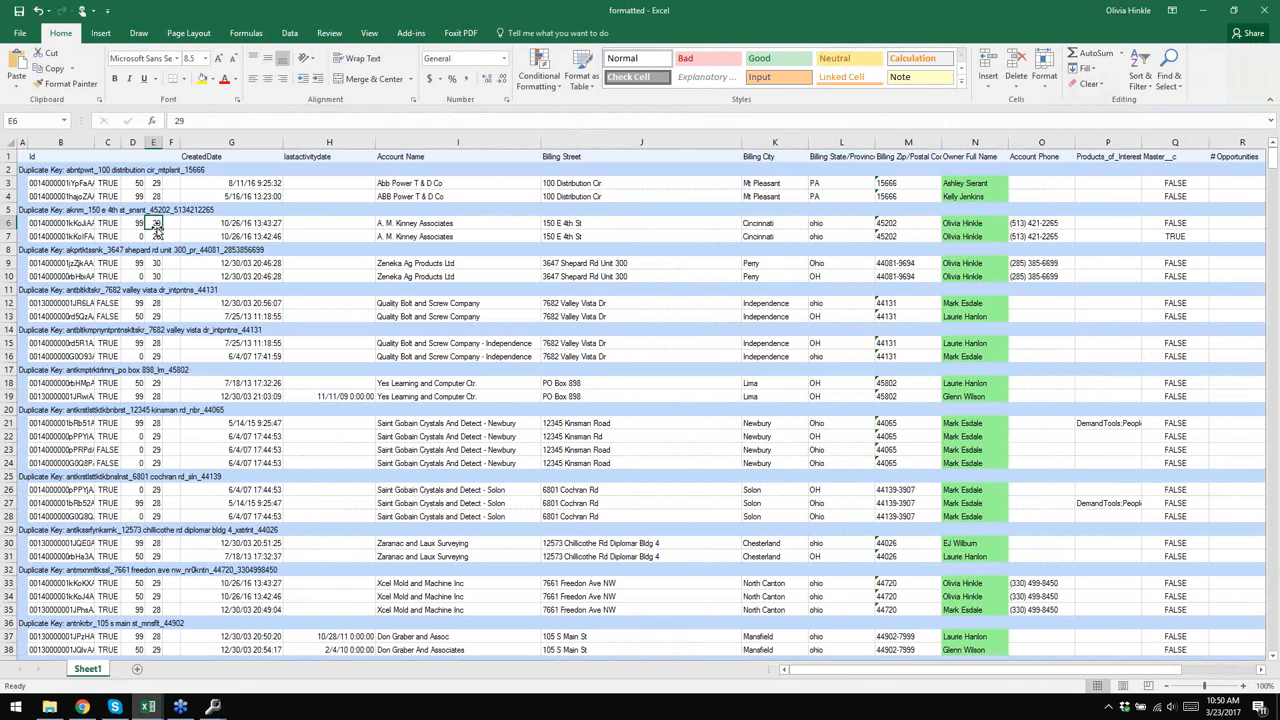
key("ctrl+c")
- Check the values in E9, E10, E21, E26 and E28, then close the workbook
left_click(157, 263)
left_click(155, 276)
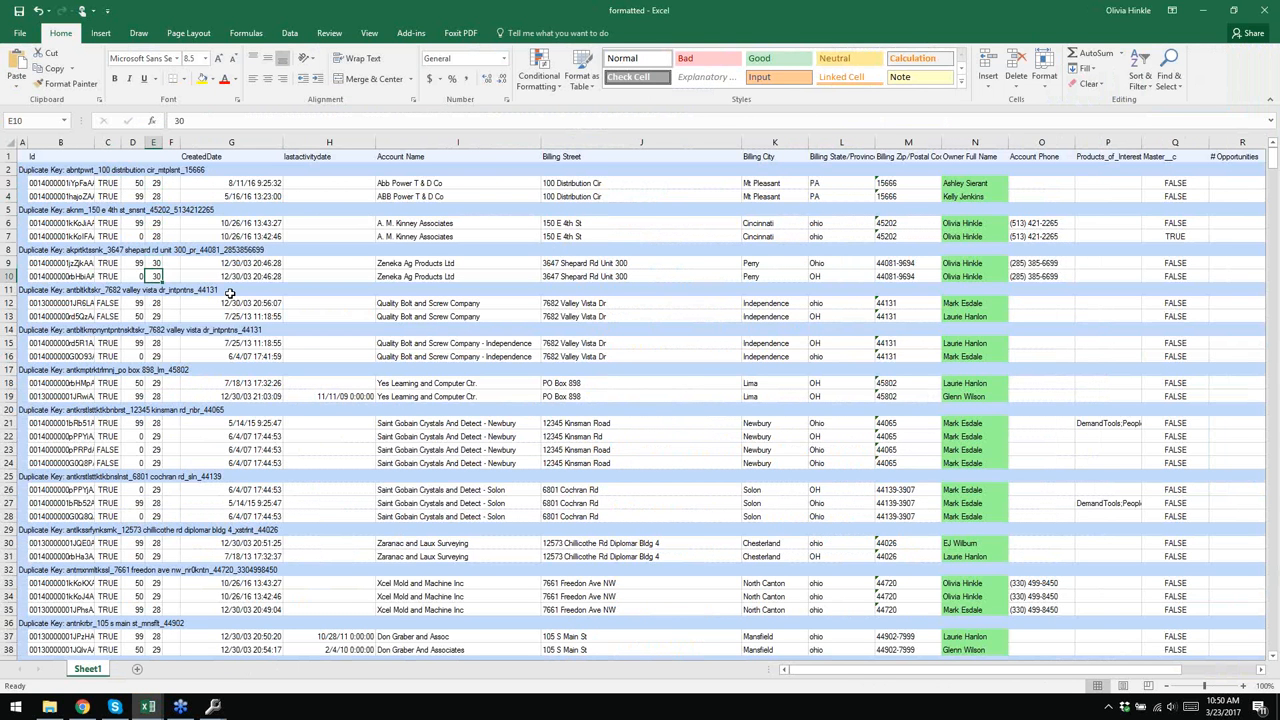
scroll(230, 295, "down", 2)
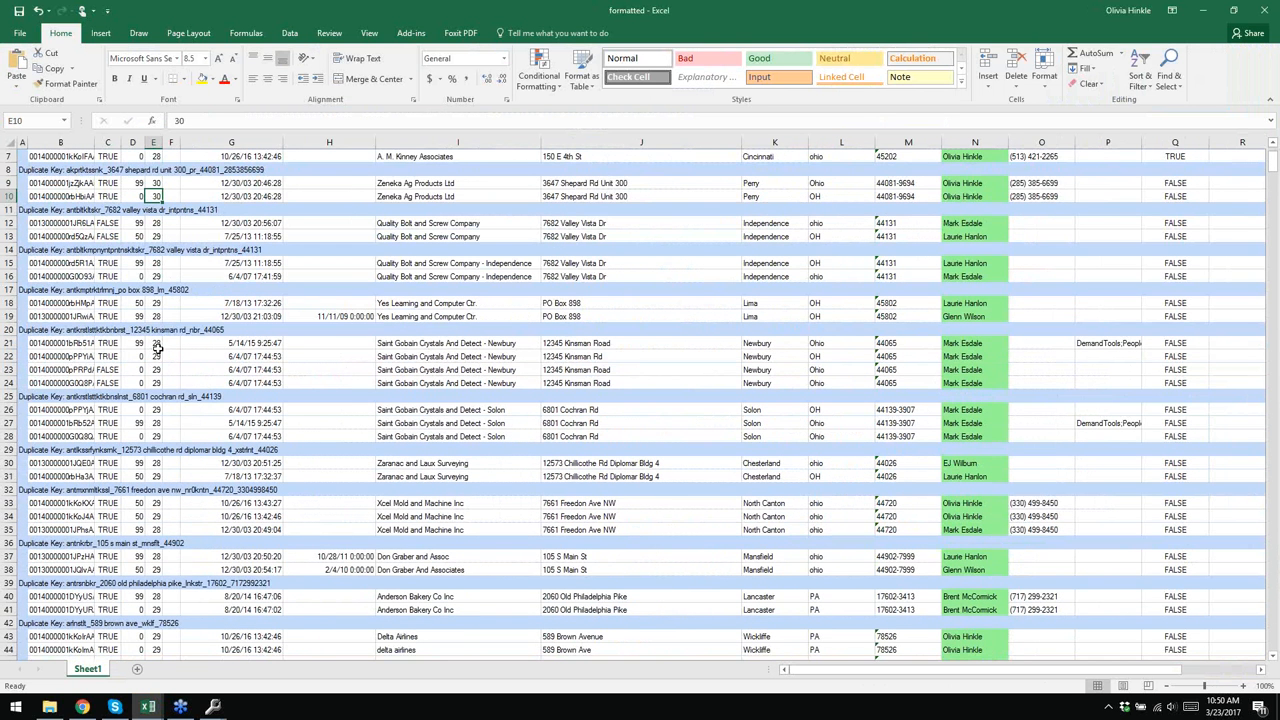
left_click(156, 345)
left_click(155, 425)
left_click(155, 410)
left_click(157, 437)
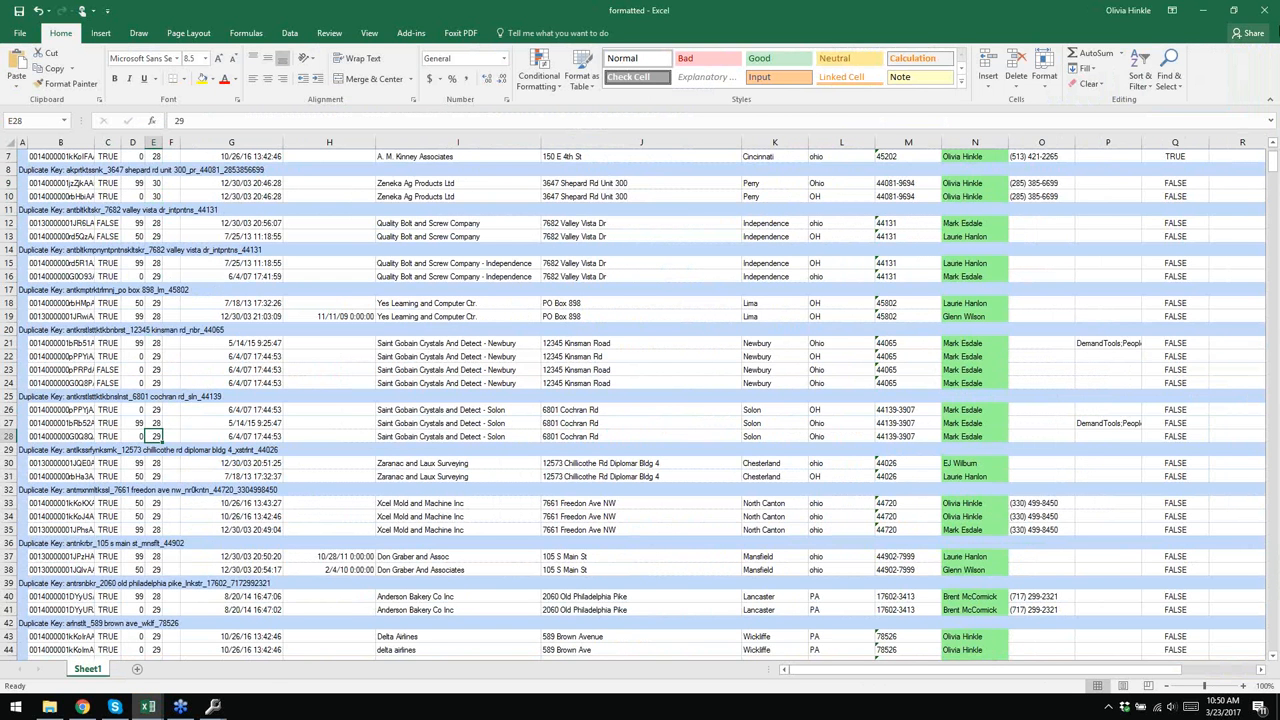
left_click(1268, 9)
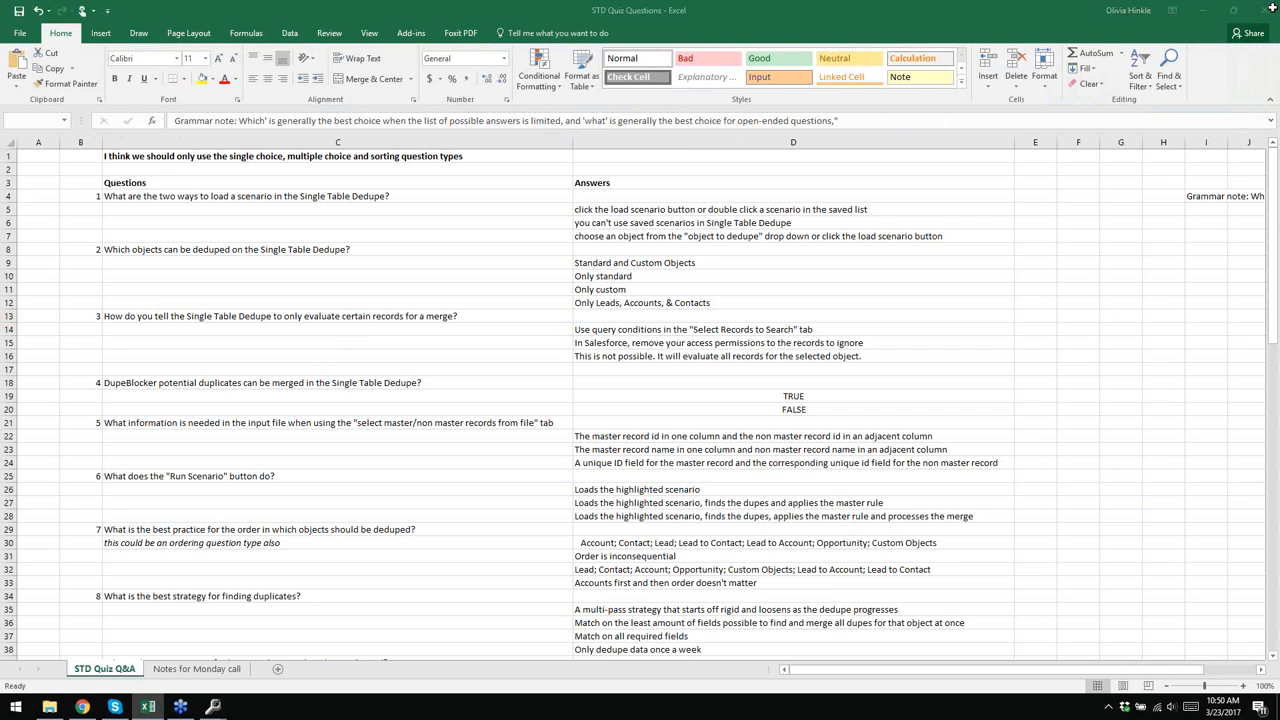
- Export the grid as a plain data file named 'data file' on the Desktop and open it
left_click(1205, 11)
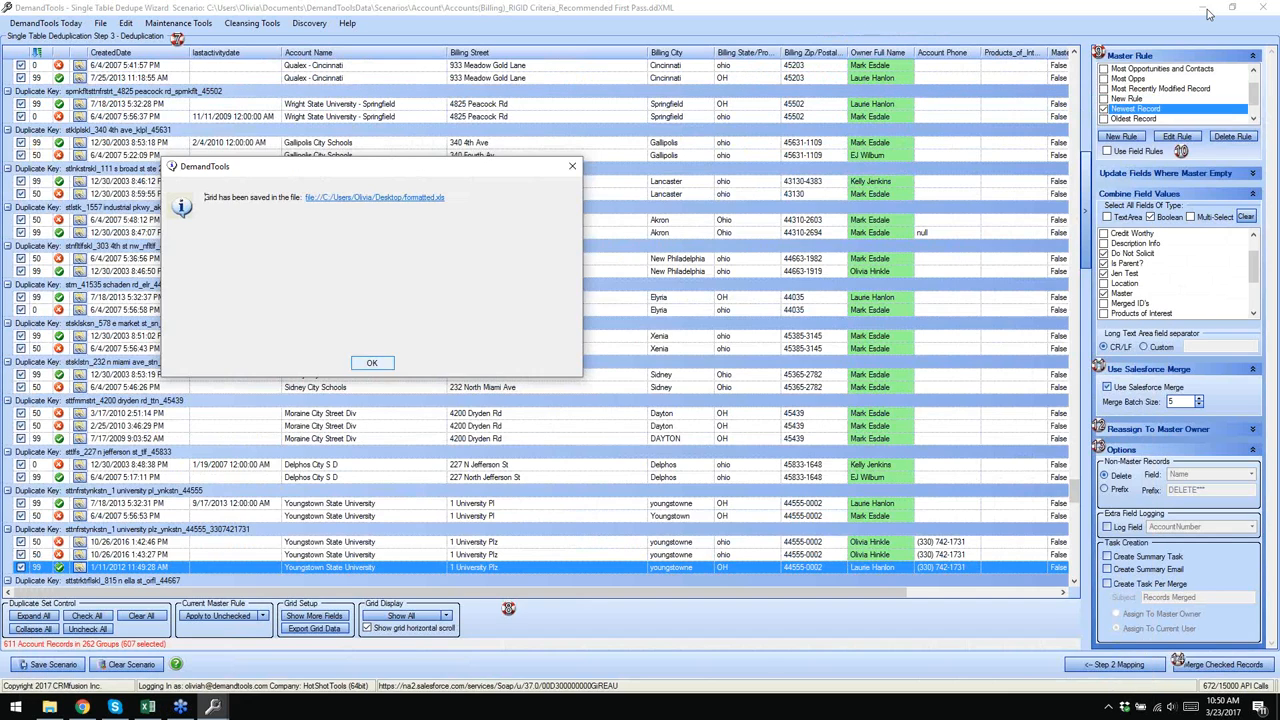
left_click(371, 362)
left_click(314, 628)
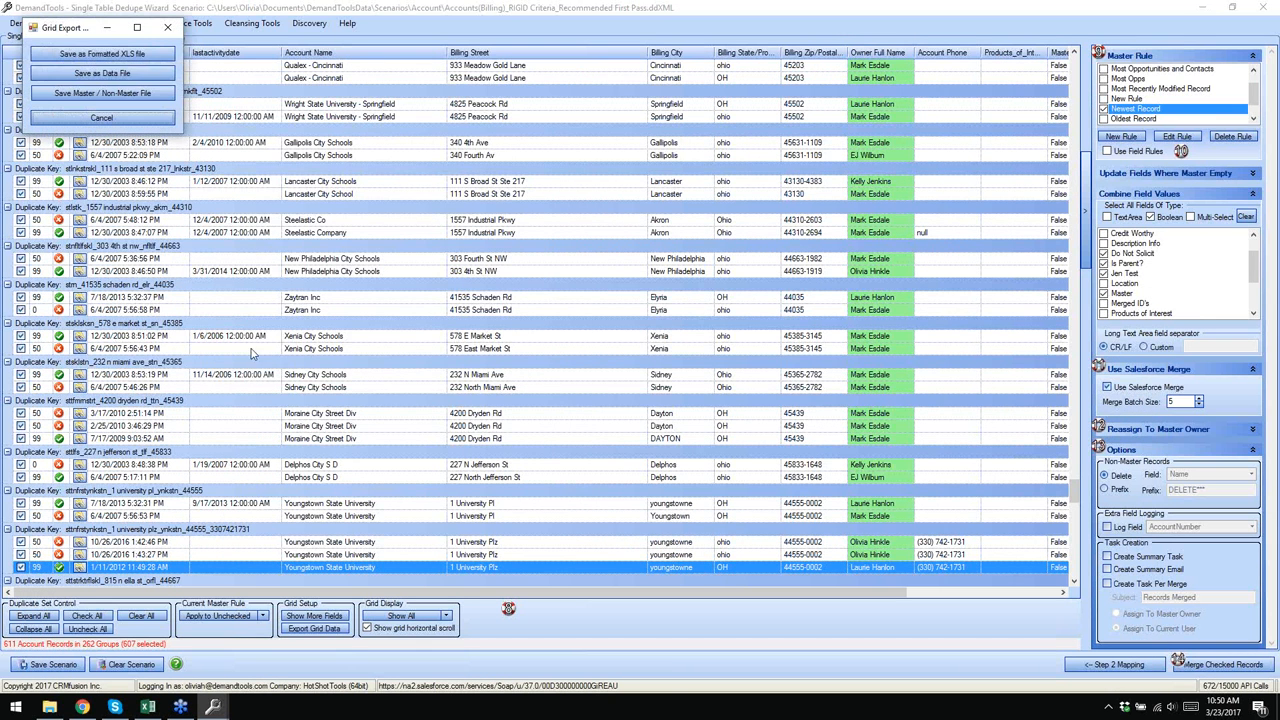
left_click(118, 73)
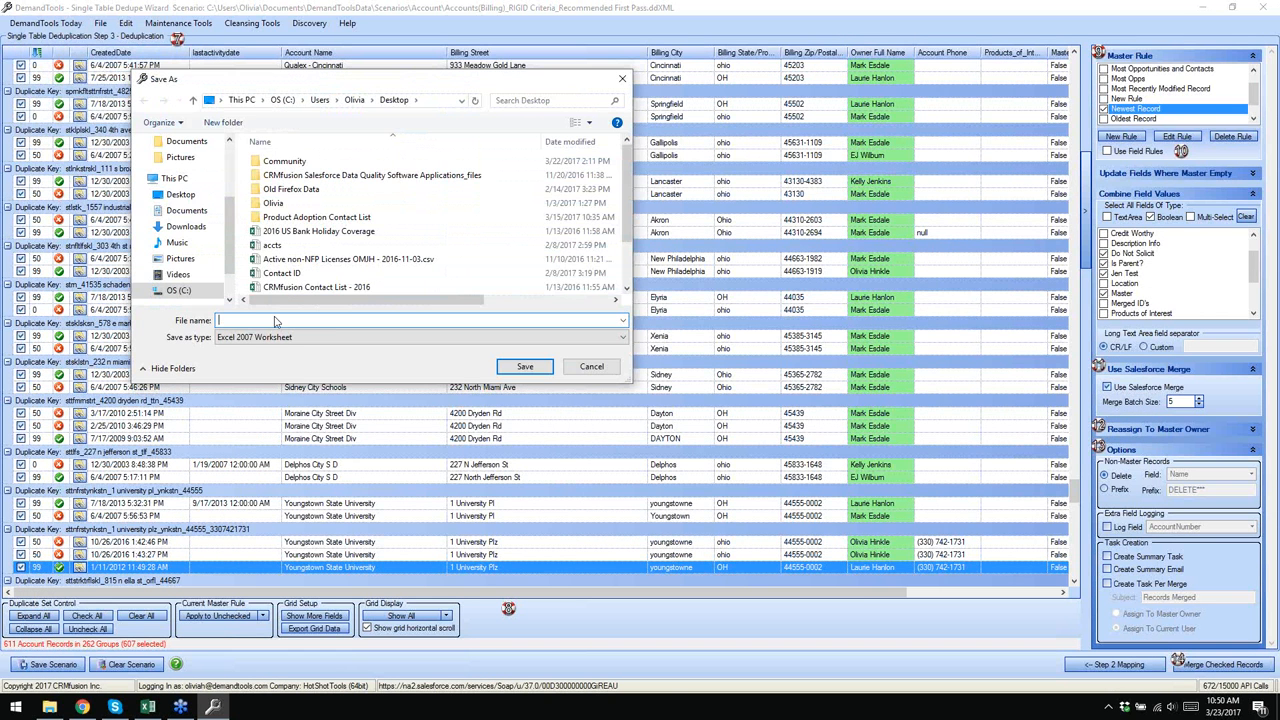
type("data fie")
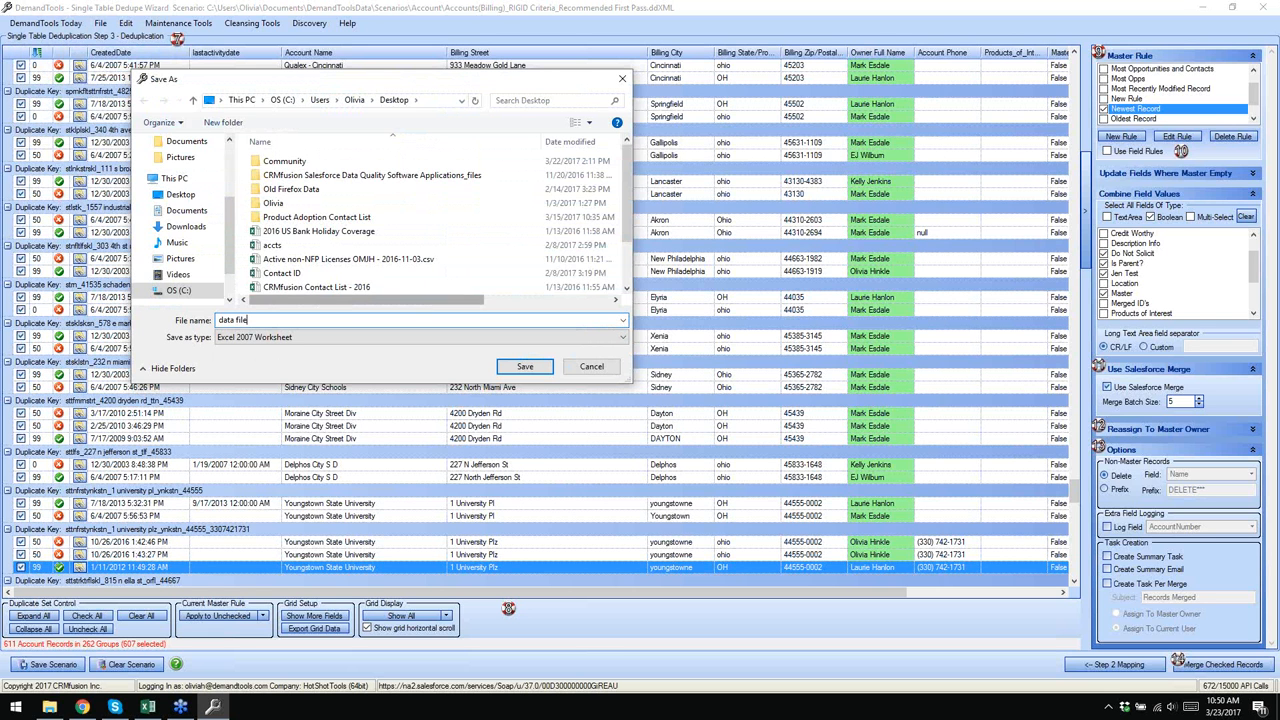
left_click(524, 366)
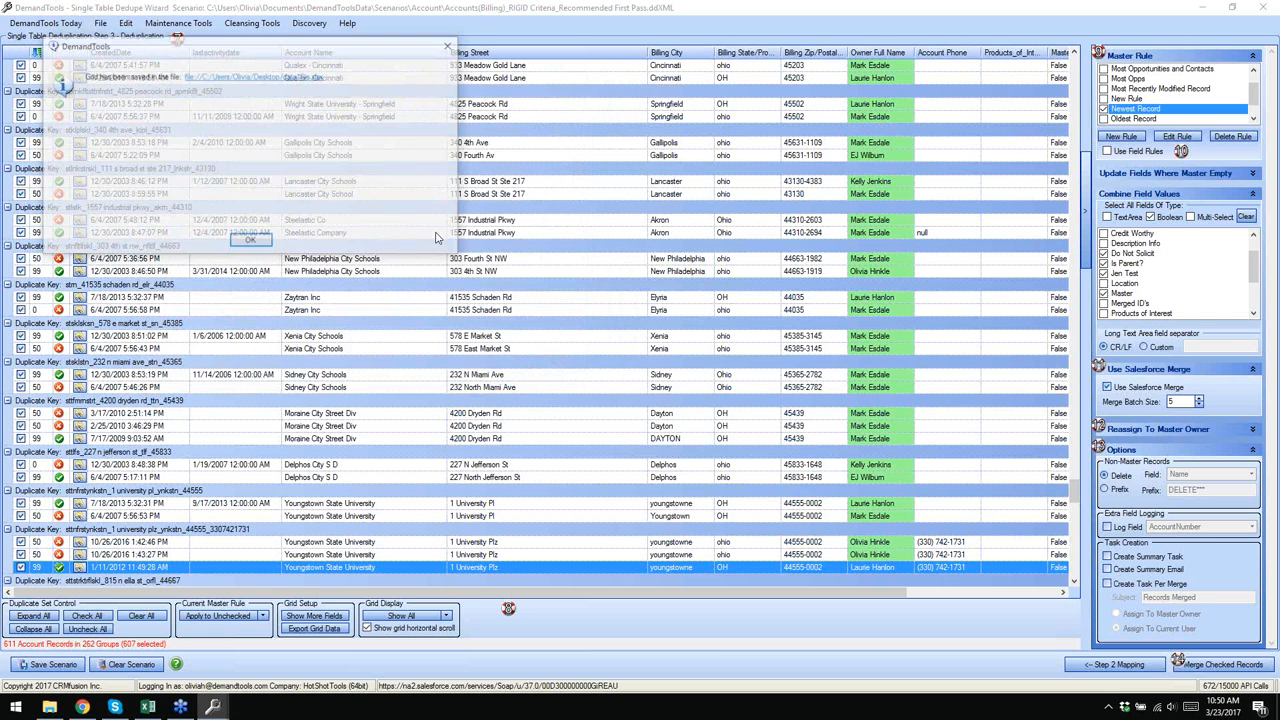
left_click(230, 81)
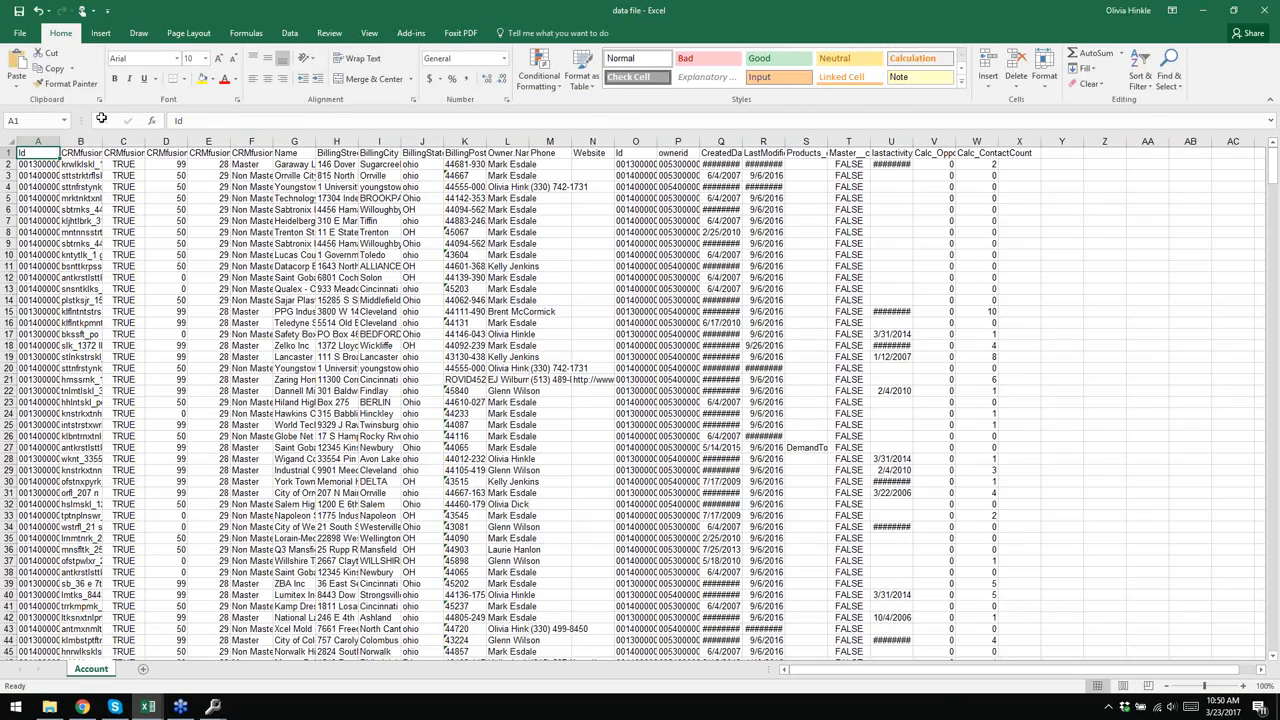
- Auto-fit all columns and sort the whole table by CRMfusion_dupeKey
key("ctrl+a")
double_click(59, 142)
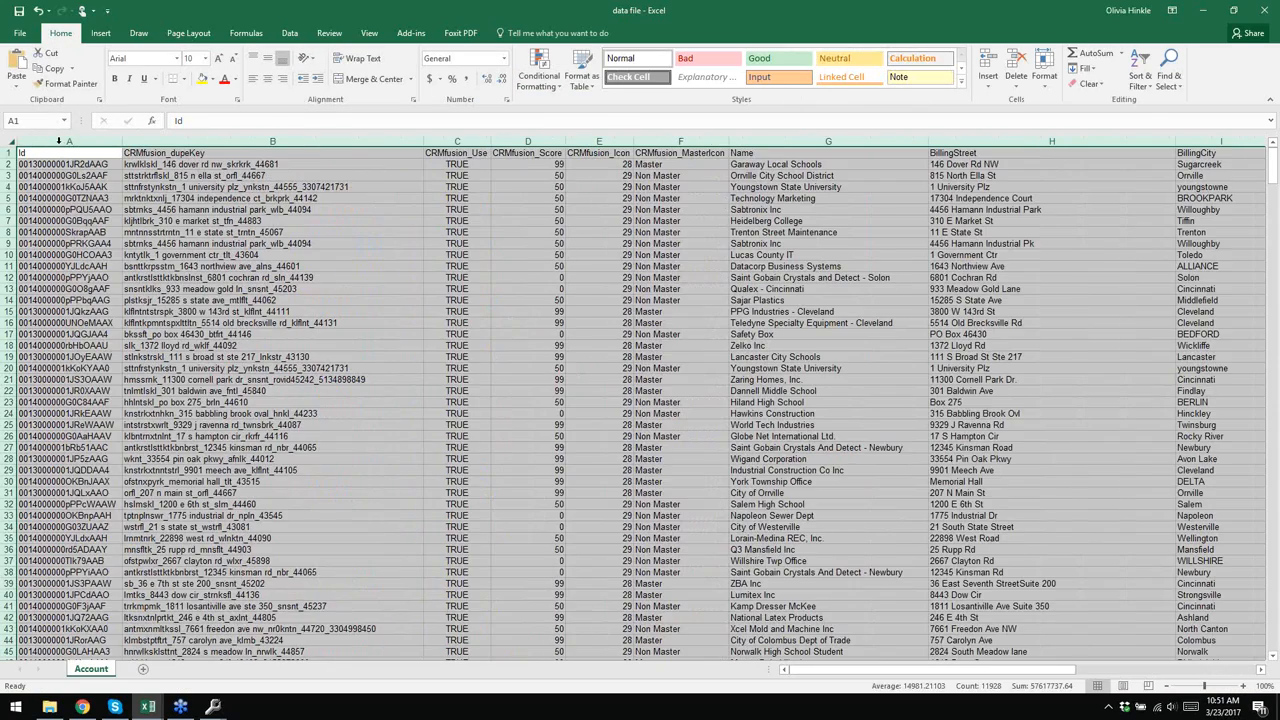
left_click(337, 168)
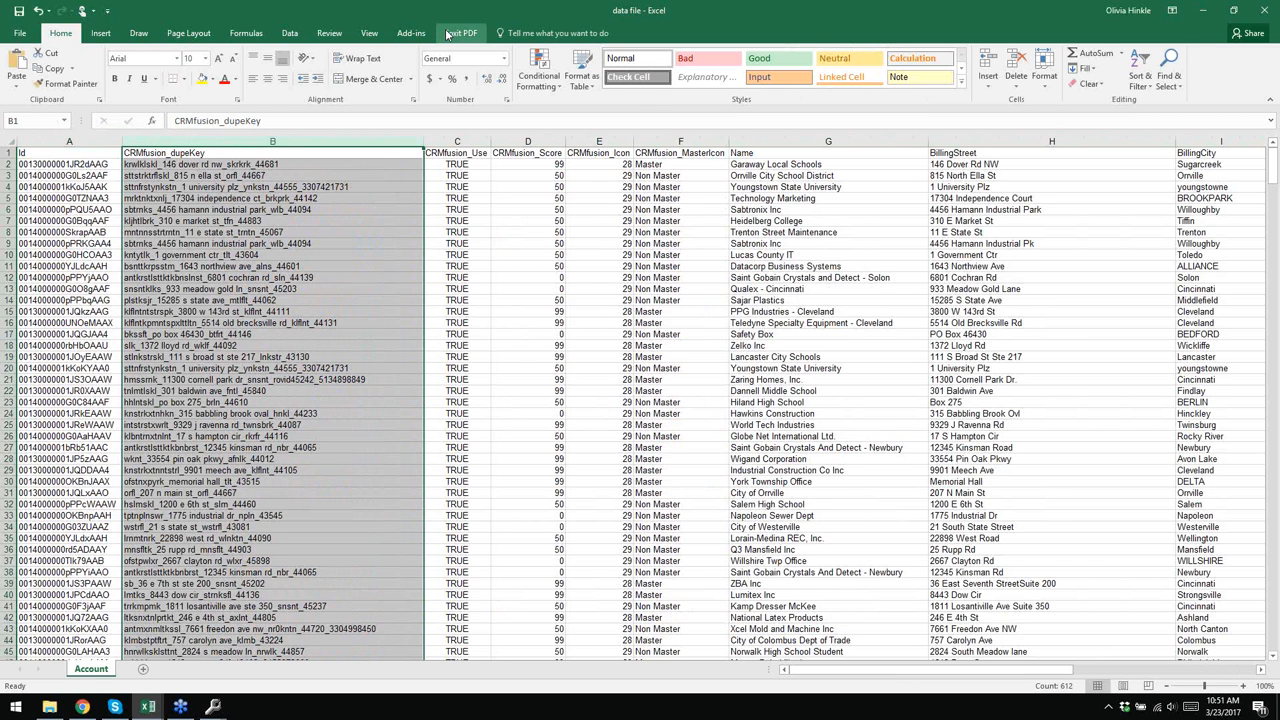
left_click(289, 33)
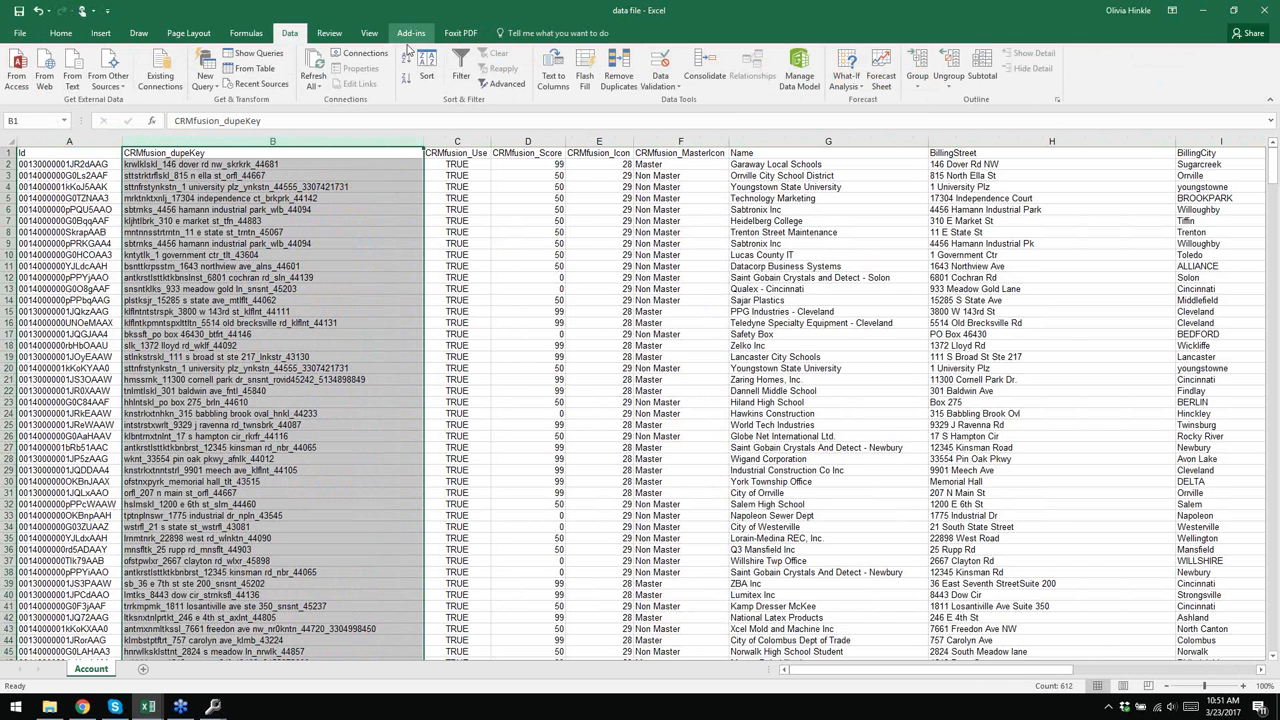
left_click(427, 66)
left_click(638, 405)
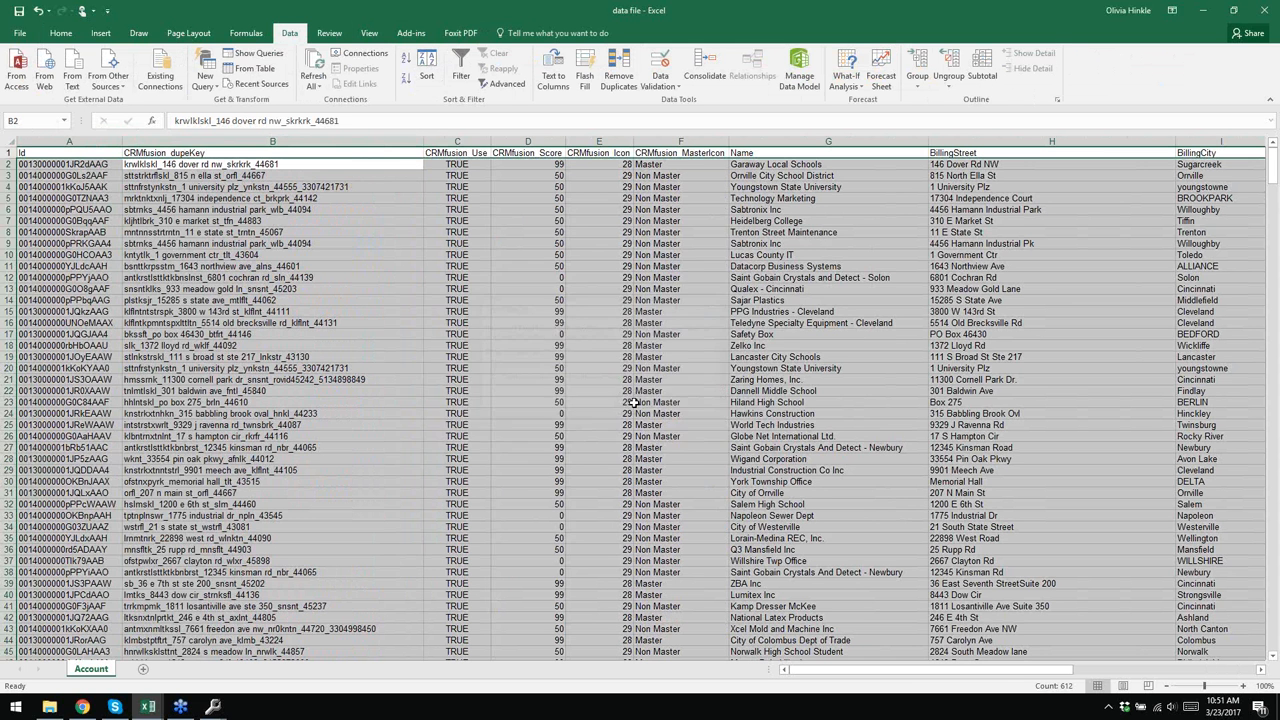
left_click(525, 341)
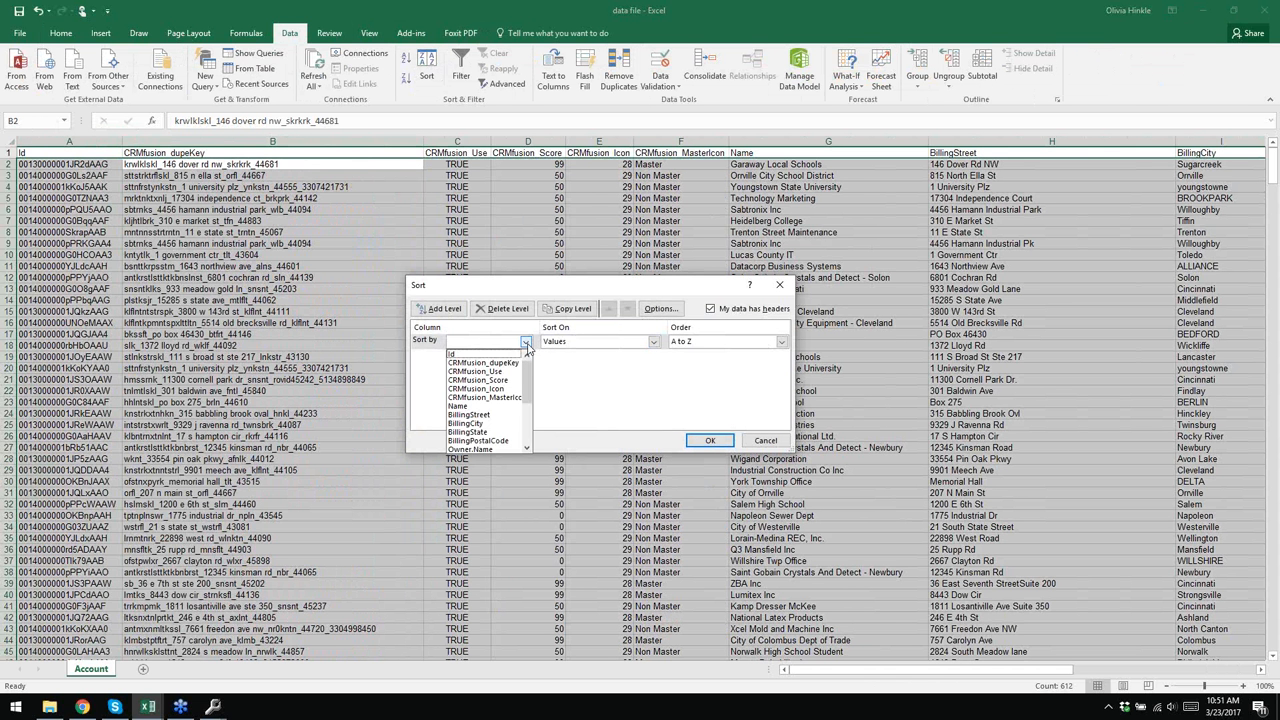
left_click(490, 364)
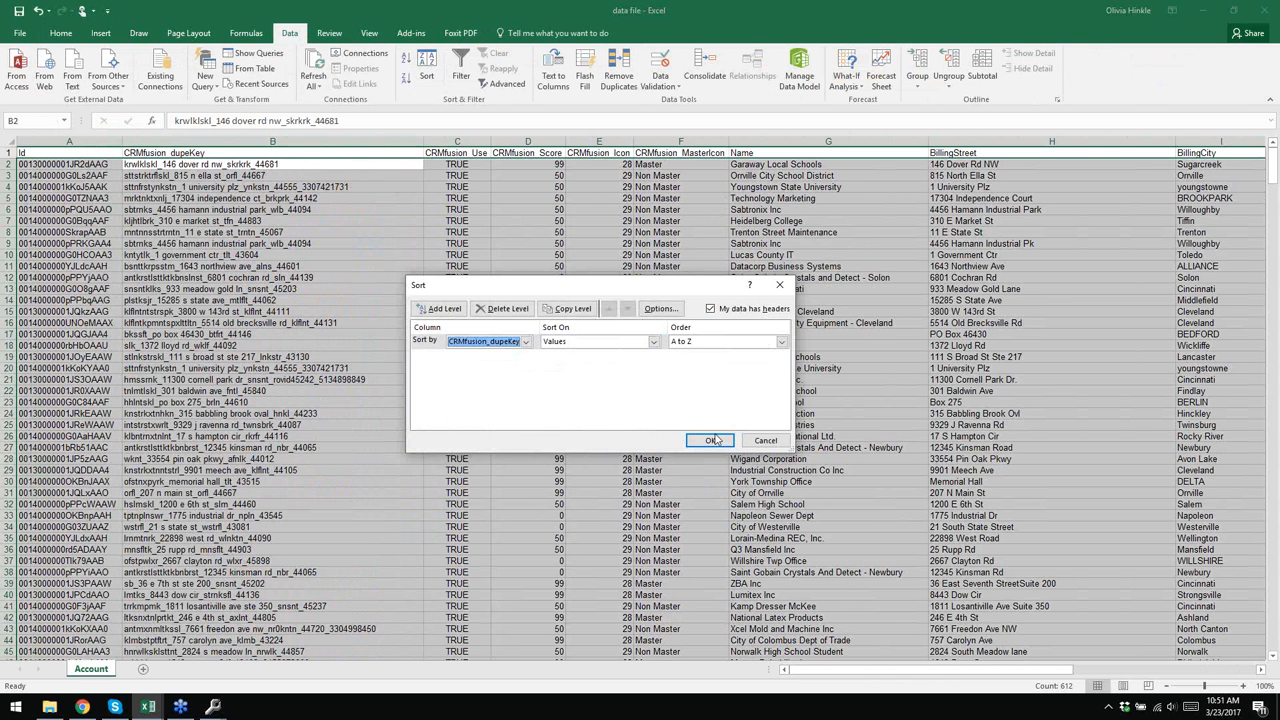
left_click(714, 441)
- Read the sorted dupe keys in cells B2 to B11, then close the workbook
left_click(293, 174)
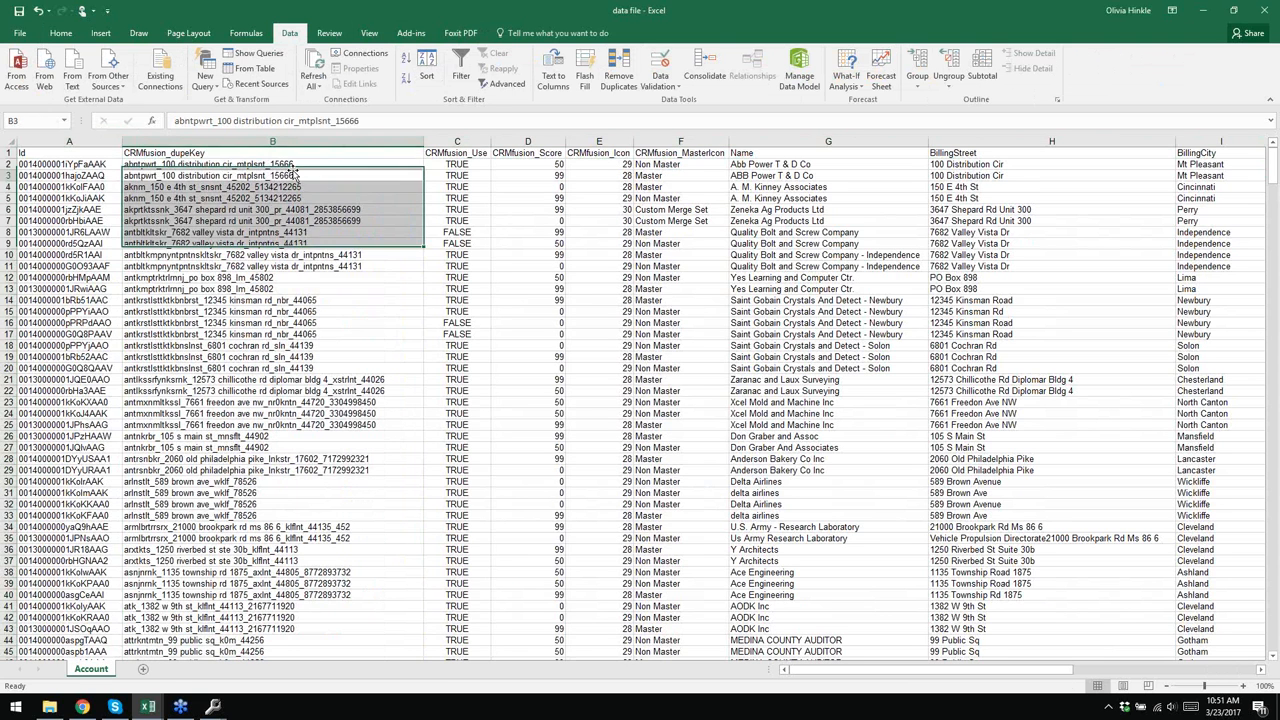
left_click(292, 166)
left_click(293, 187)
left_click(294, 197)
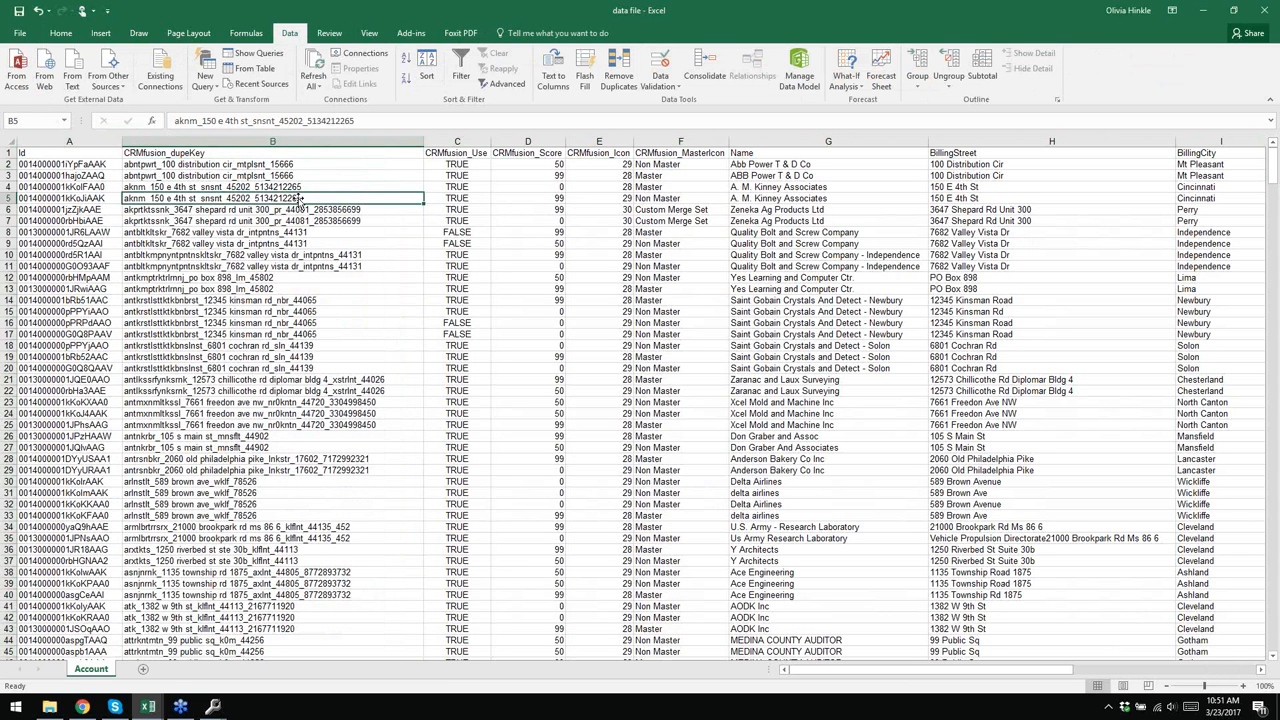
left_click(322, 211)
left_click(323, 221)
left_click(323, 232)
left_click(324, 243)
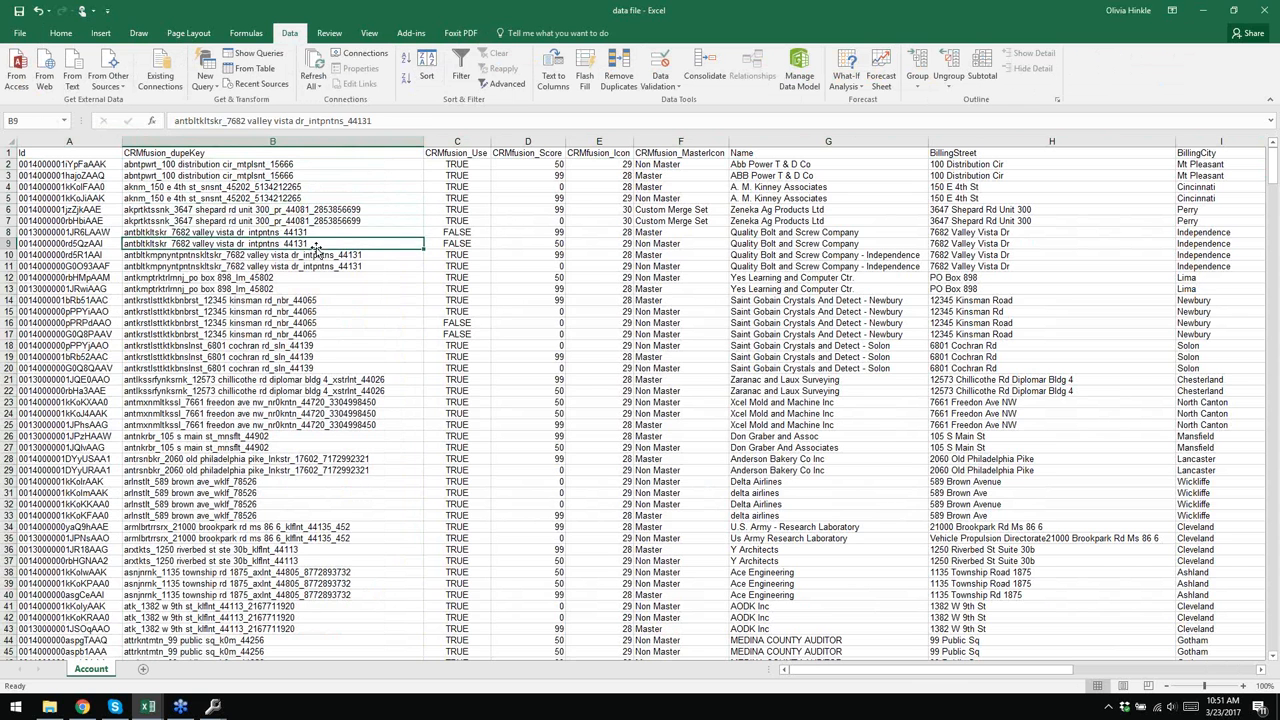
left_click(325, 255)
left_click(327, 267)
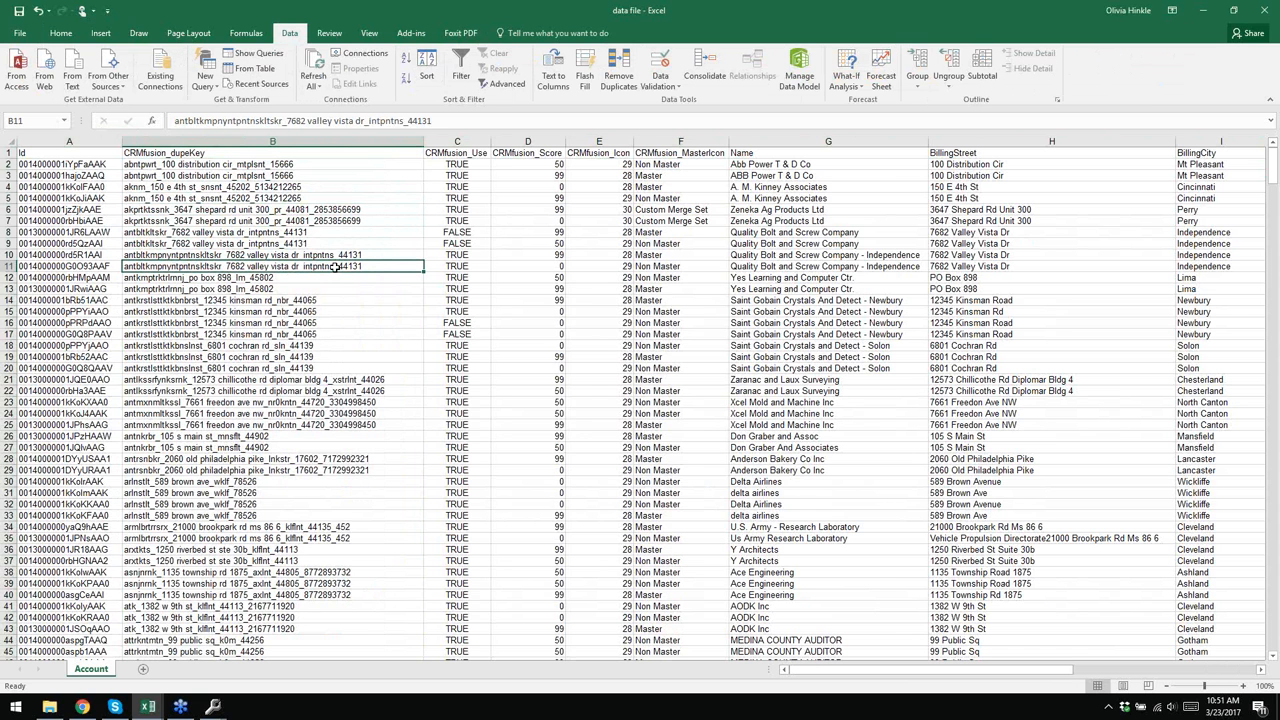
left_click(1262, 14)
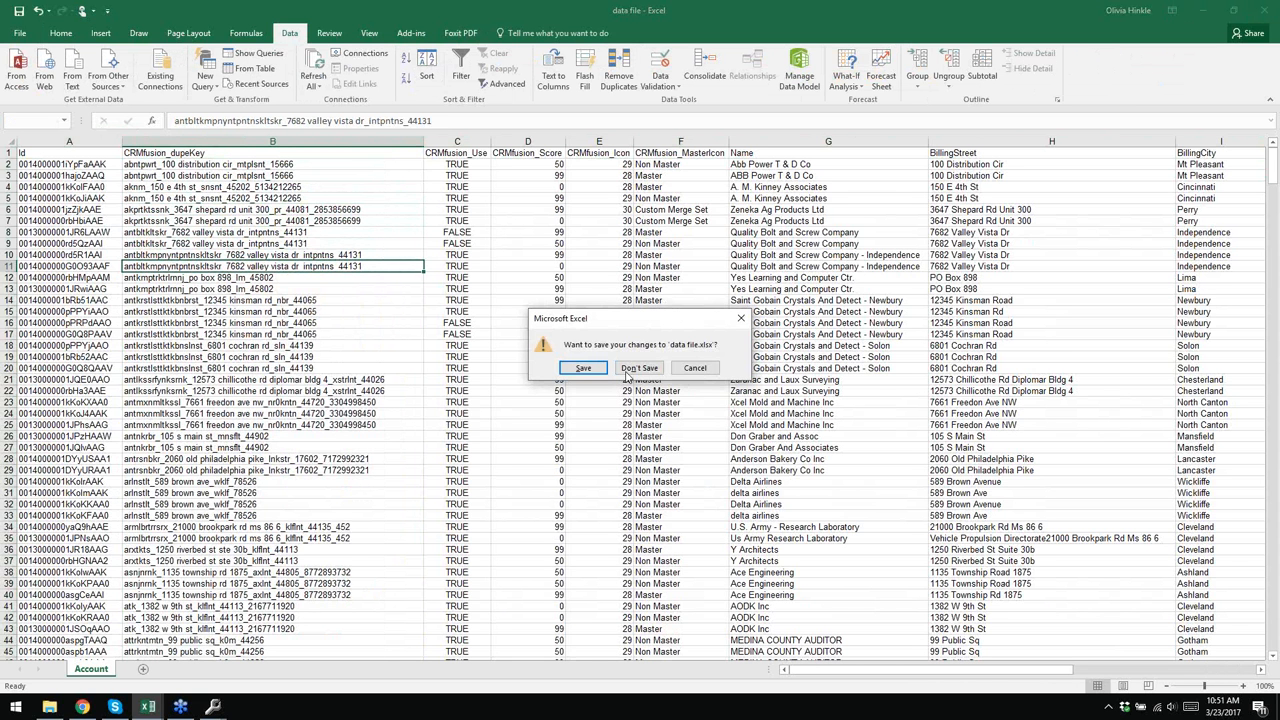
- Discard the data file changes, then export master/non-master ID pairs as 'master non master' and open it
left_click(636, 370)
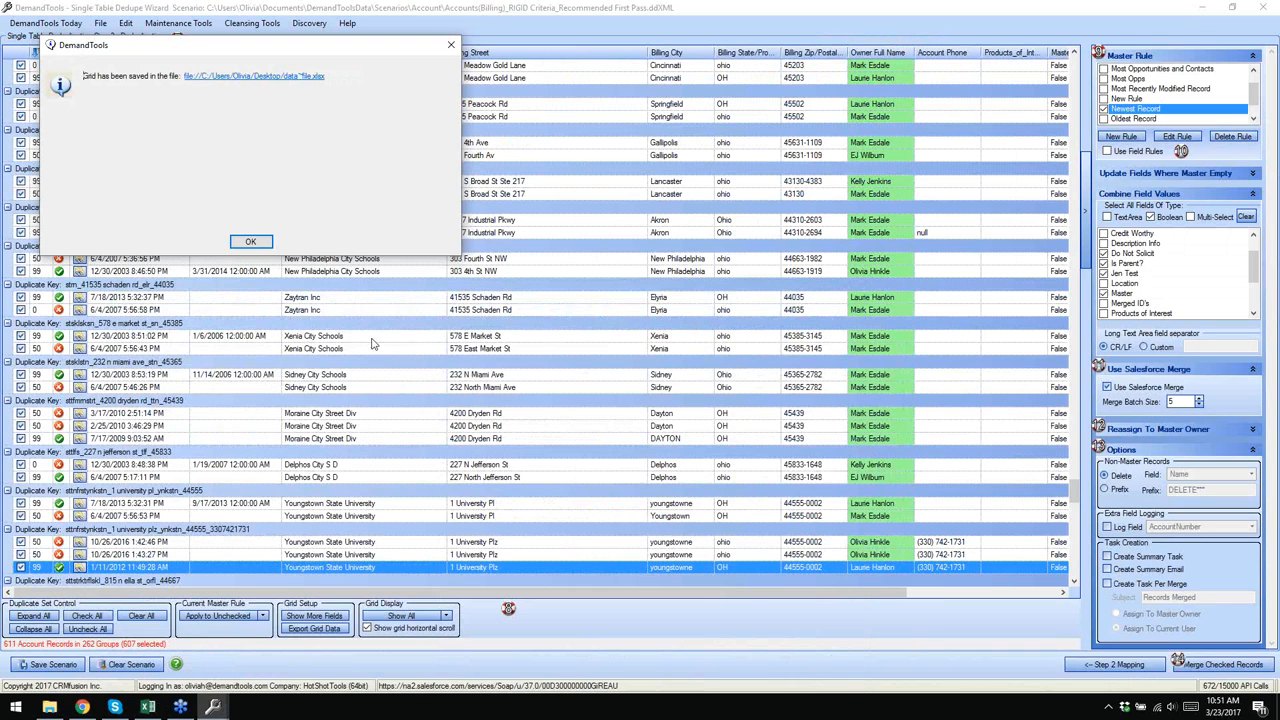
left_click(250, 241)
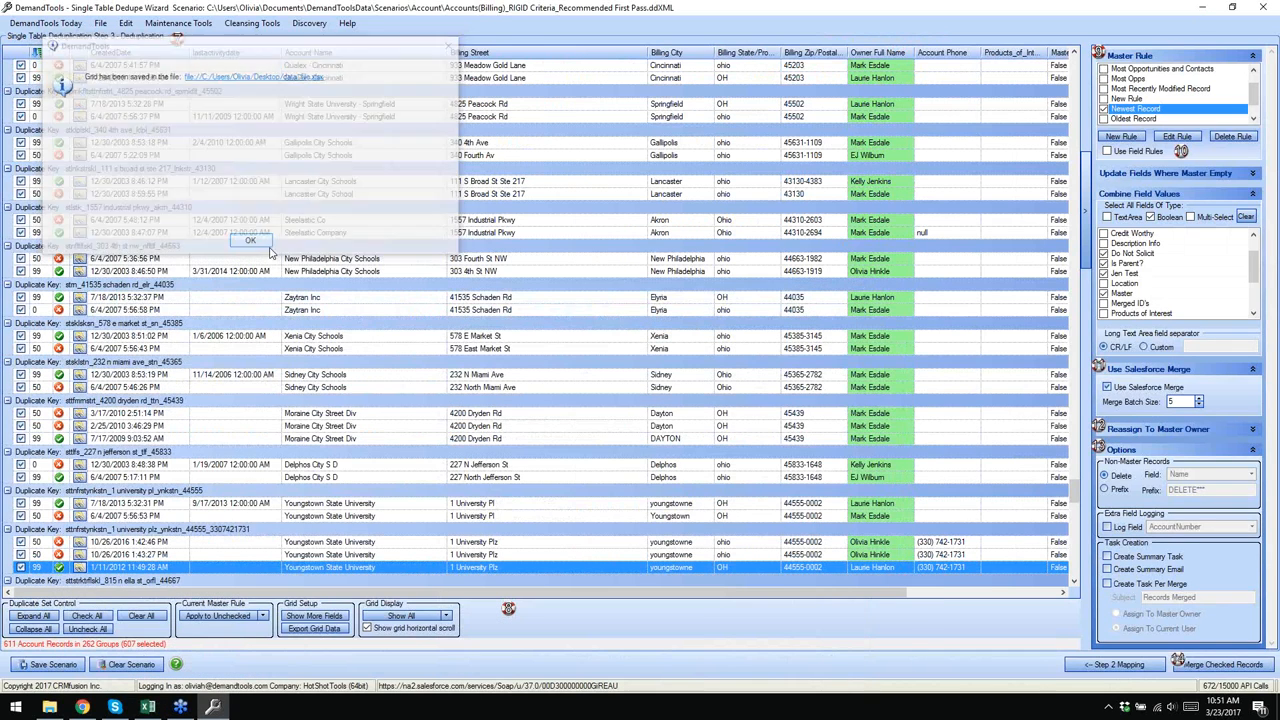
left_click(316, 628)
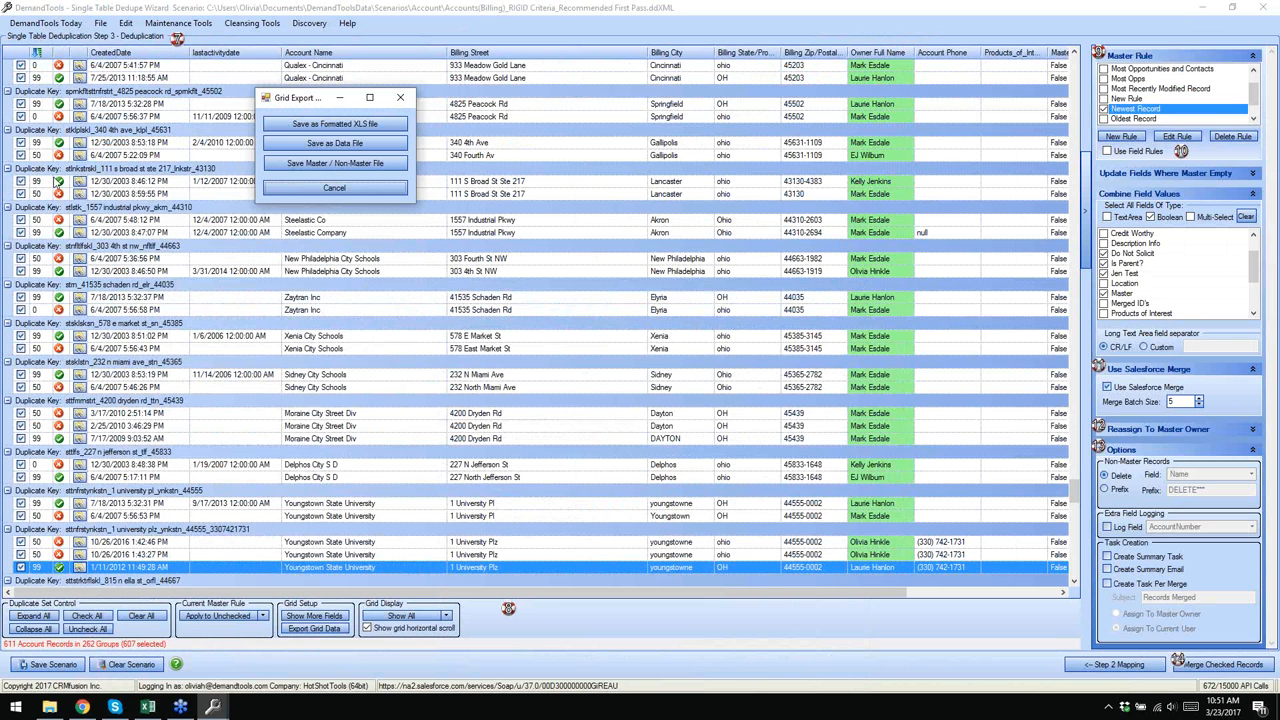
left_click(316, 164)
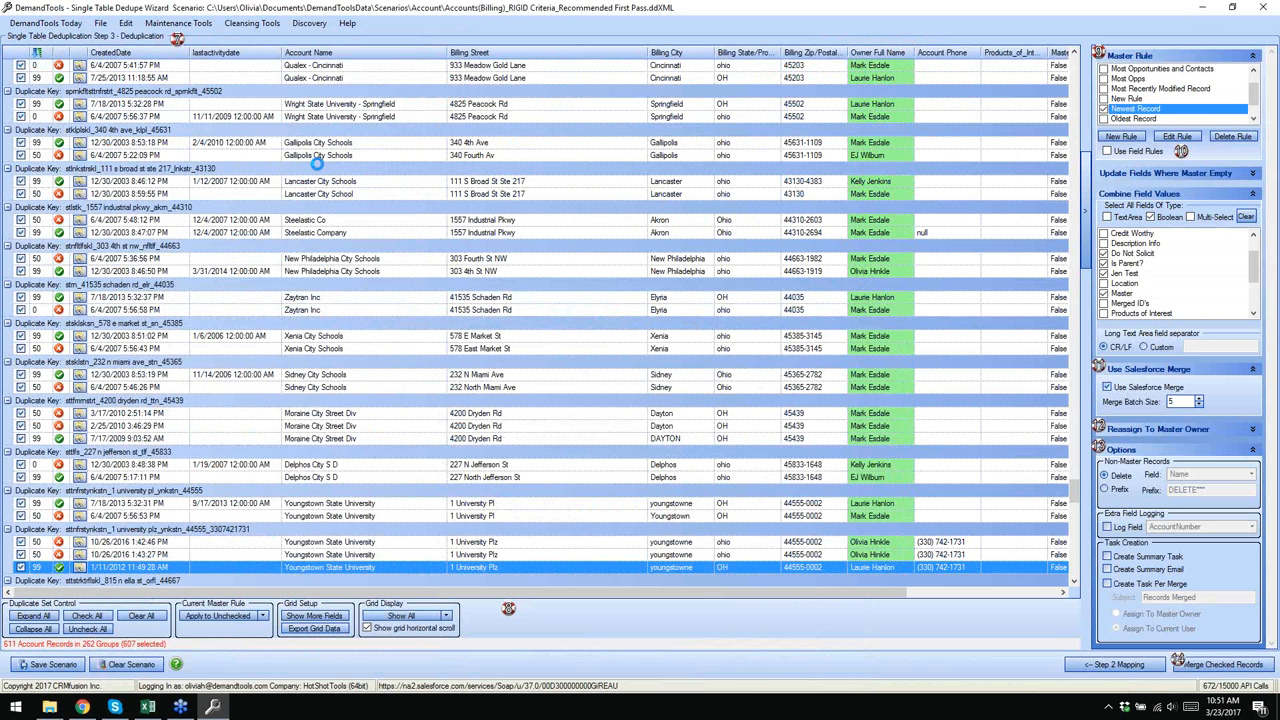
type("master non master")
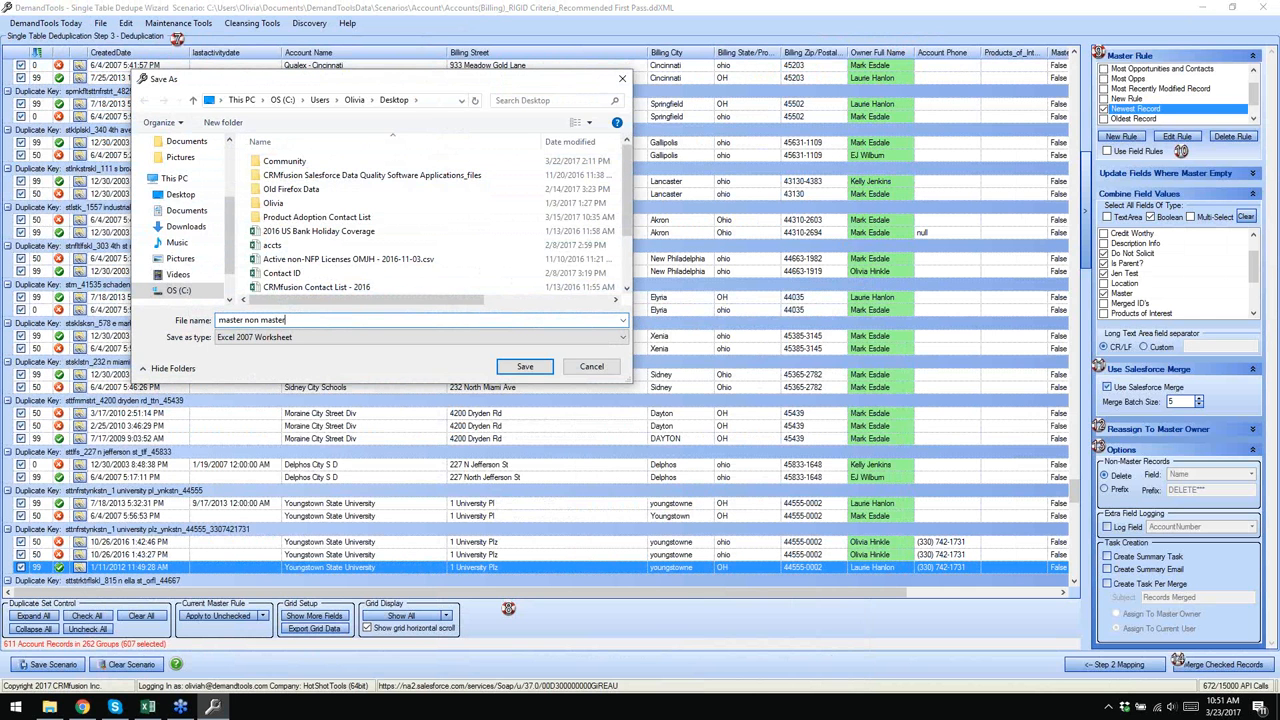
left_click(527, 368)
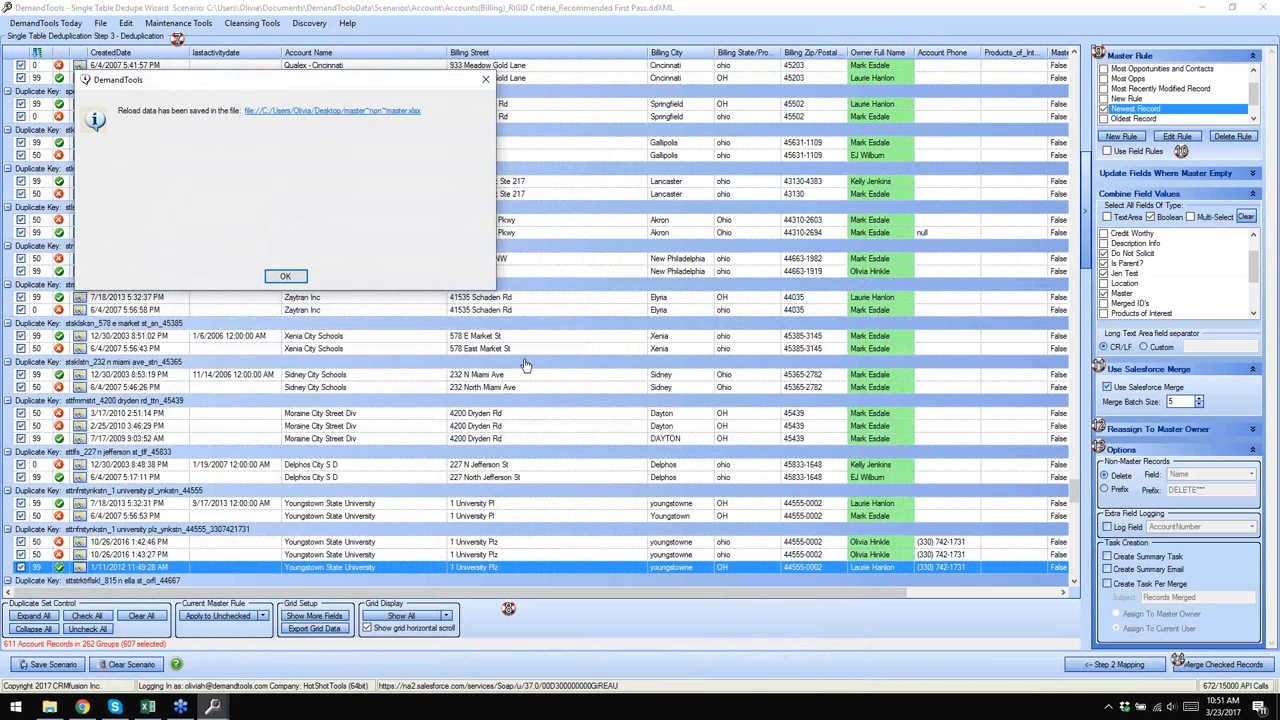
left_click(306, 121)
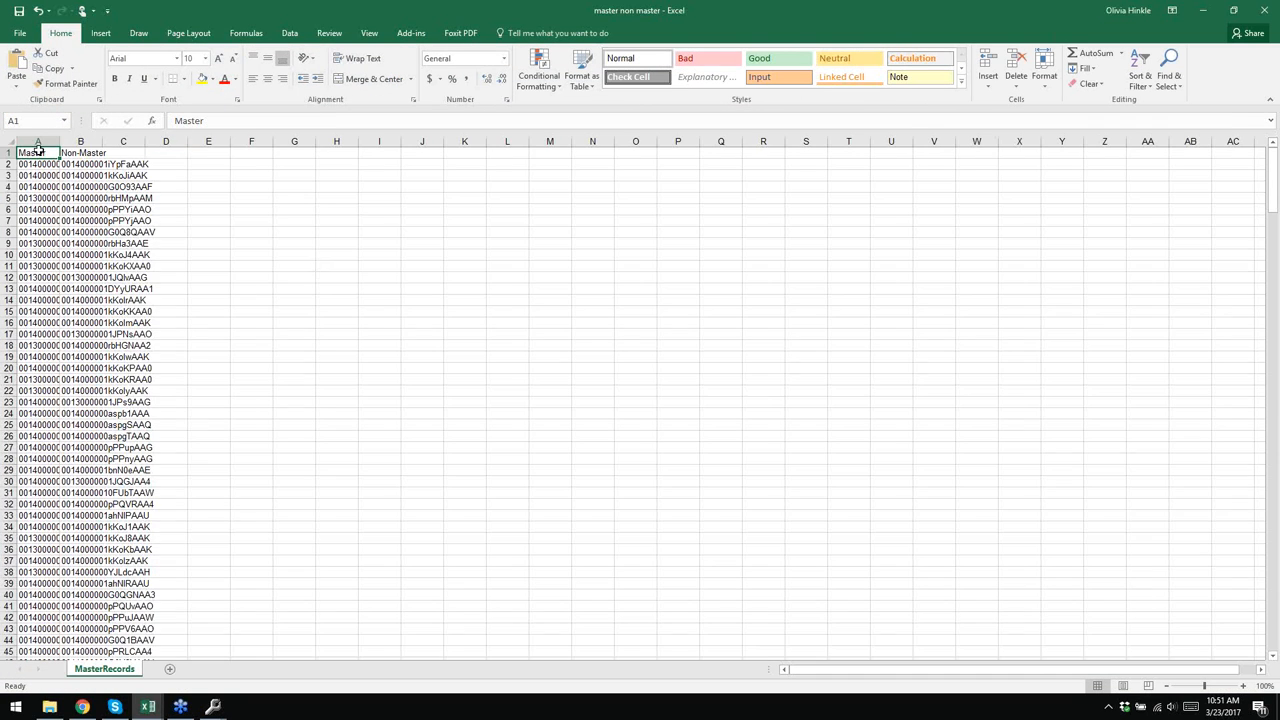
- Auto-fit columns A and B and inspect the non-master ID in B2
left_click(8, 143)
double_click(59, 141)
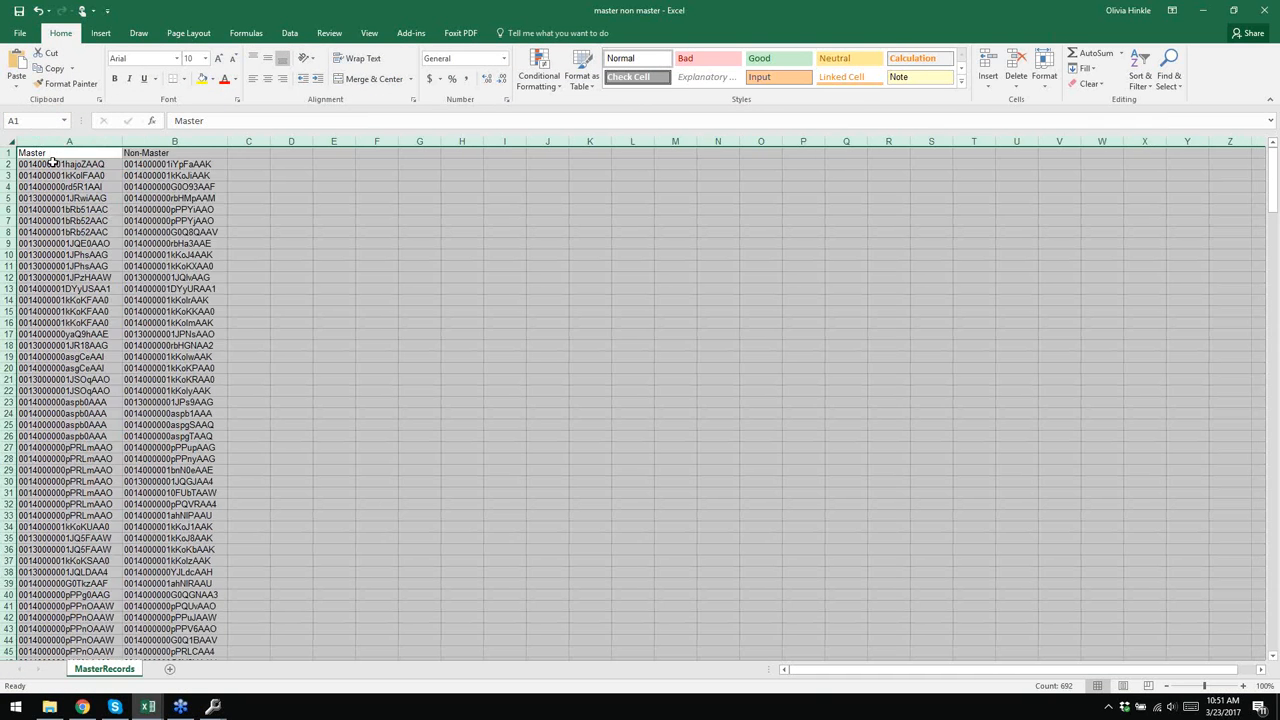
left_click(52, 162)
left_click(143, 166)
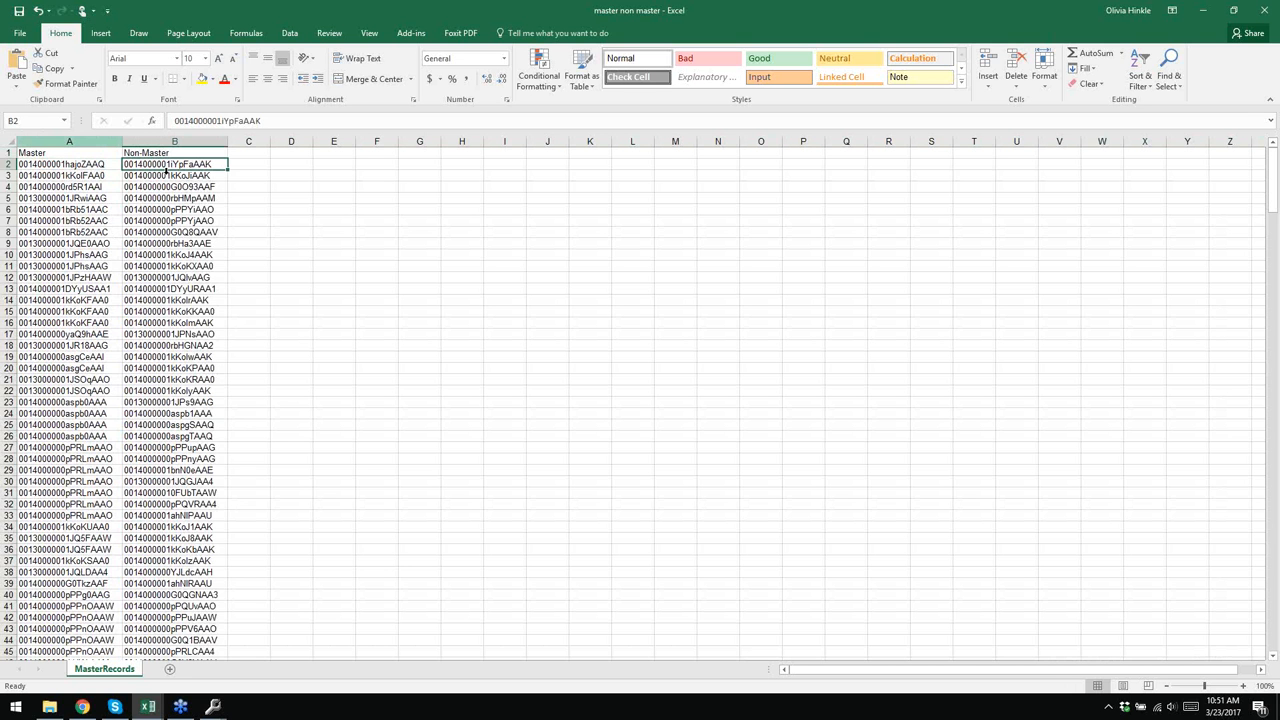
- Sort both ID columns by Master, treating the first row as headers
left_click(69, 141)
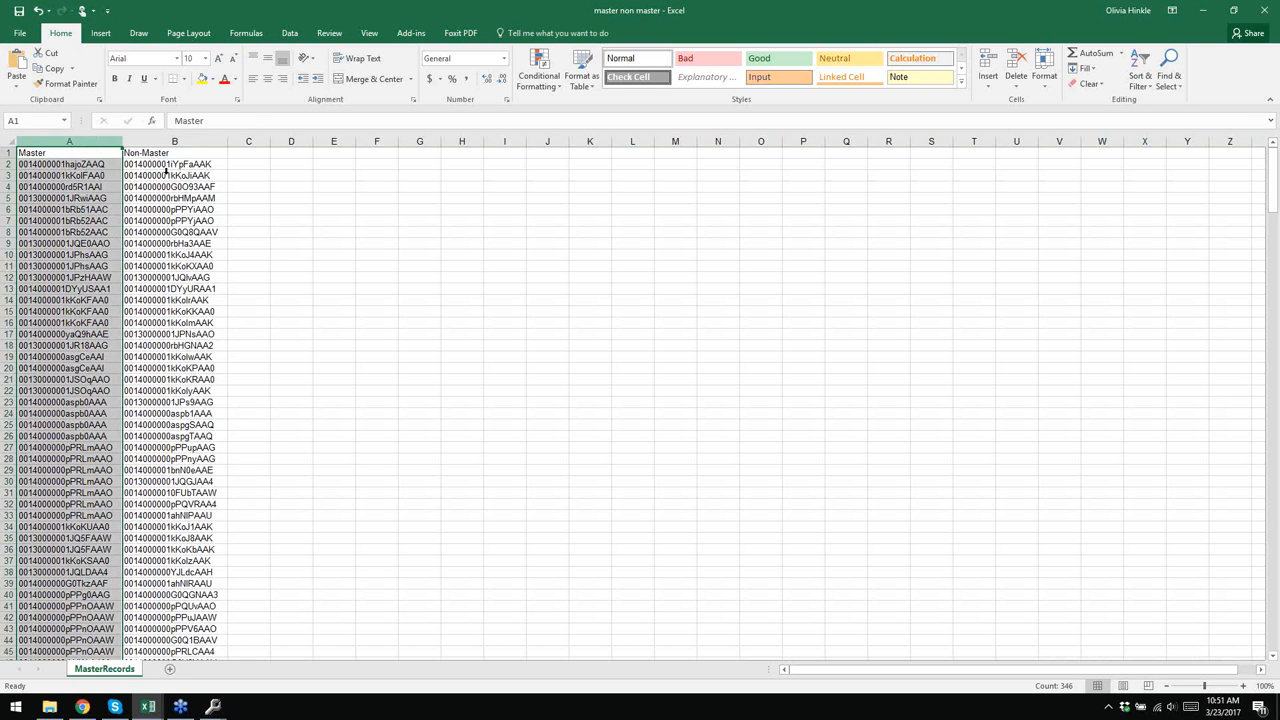
left_click(289, 33)
left_click(426, 68)
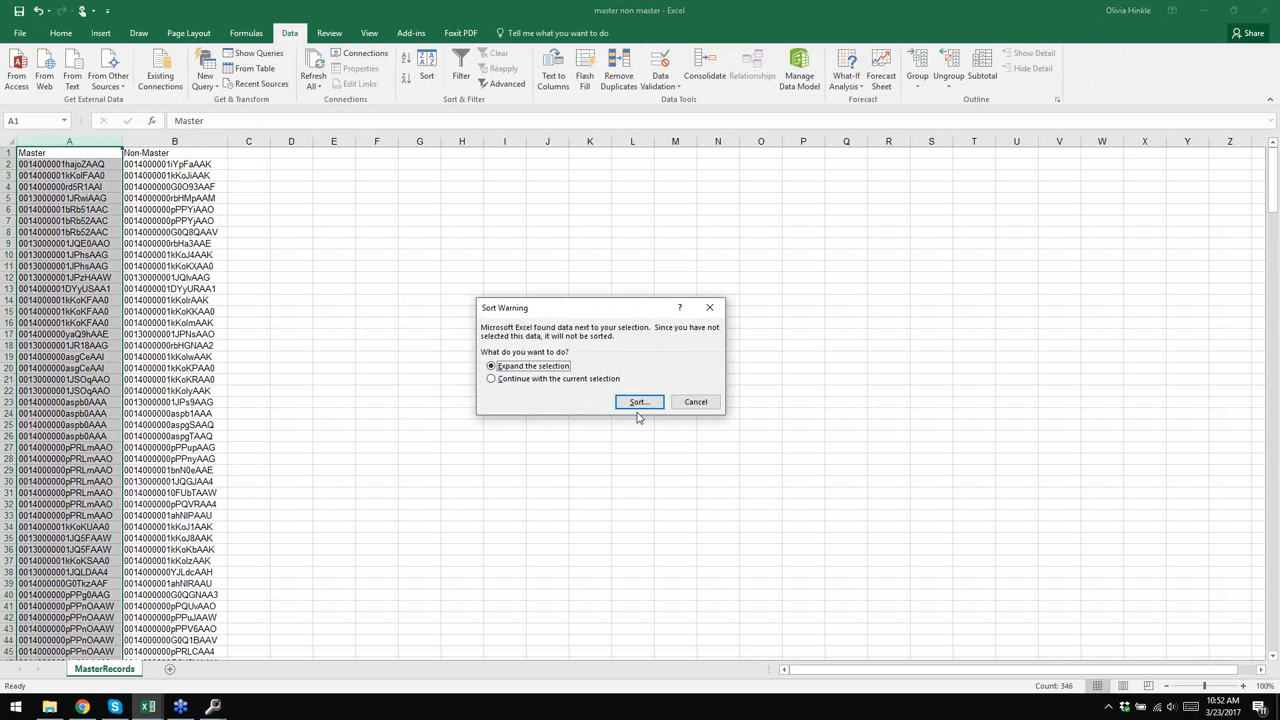
left_click(634, 399)
left_click(516, 341)
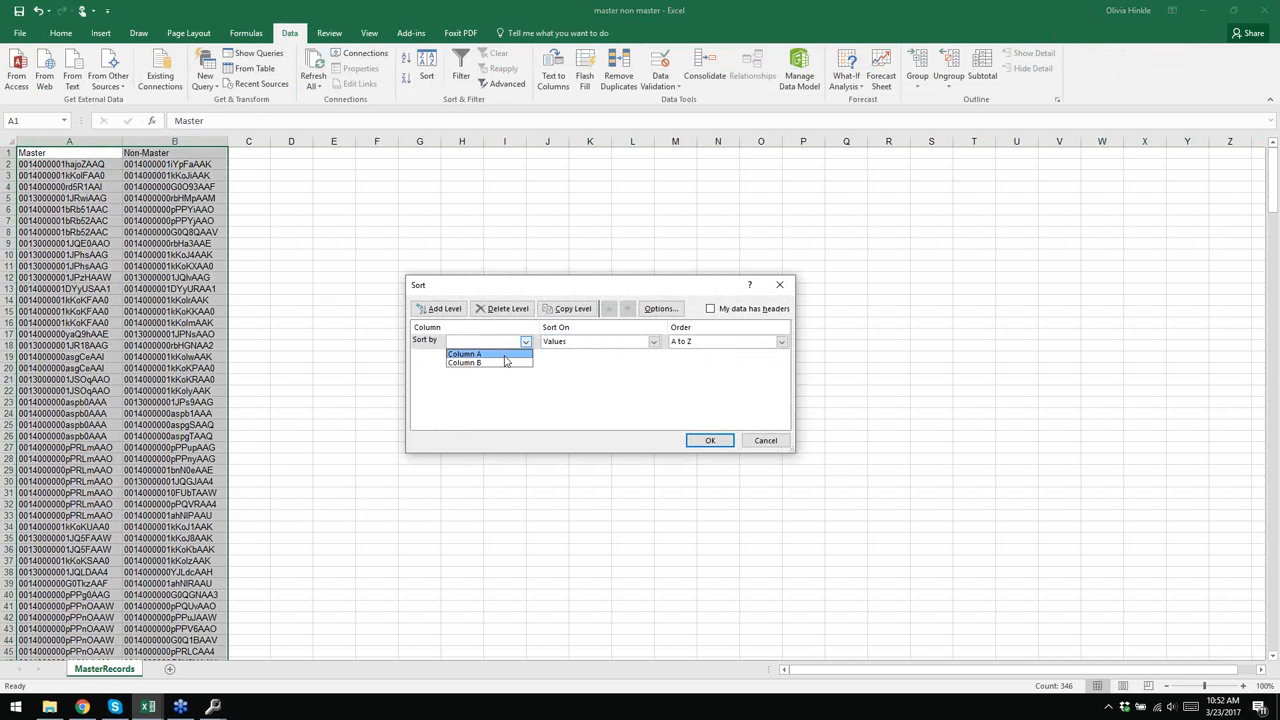
left_click(710, 309)
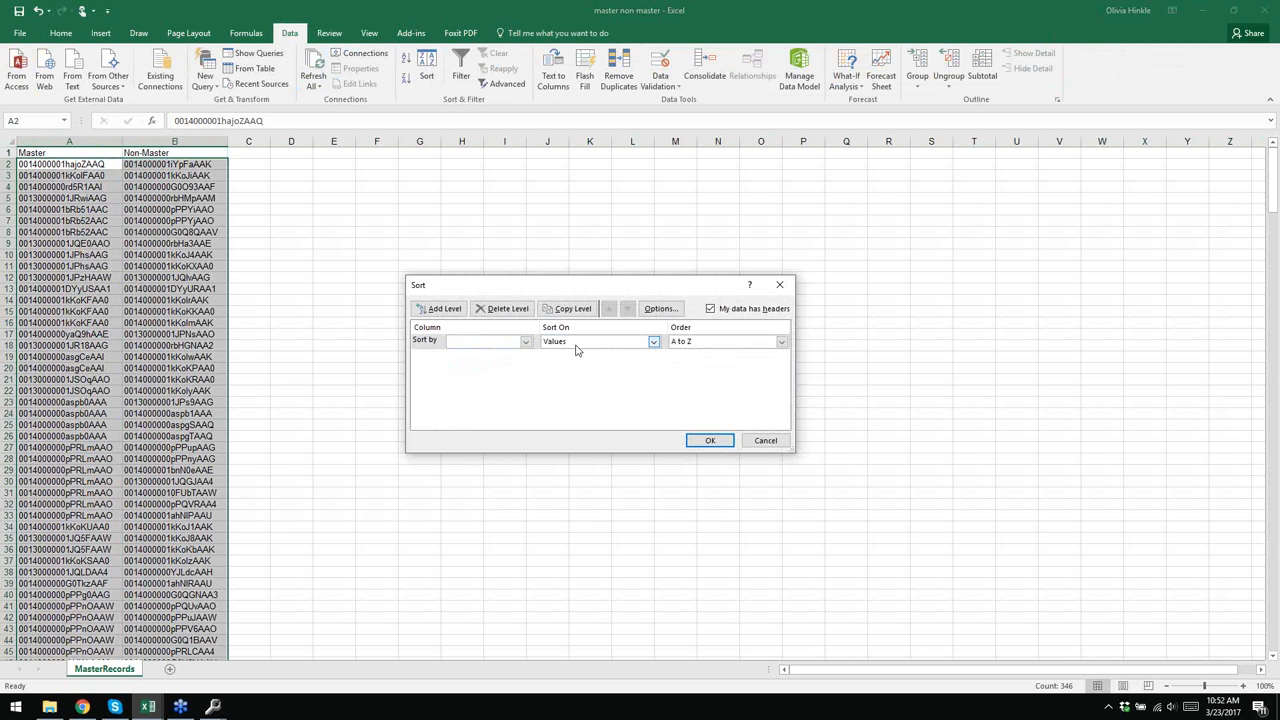
left_click(525, 342)
left_click(488, 354)
left_click(709, 441)
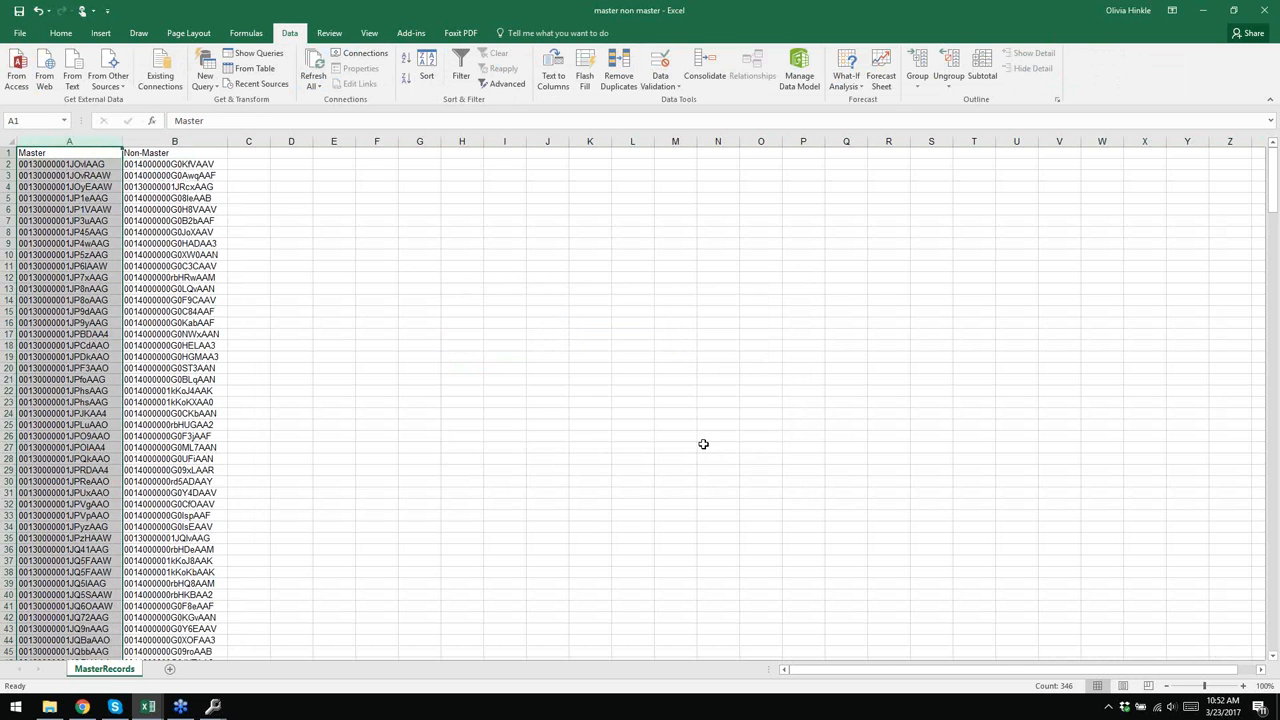
left_click(103, 176)
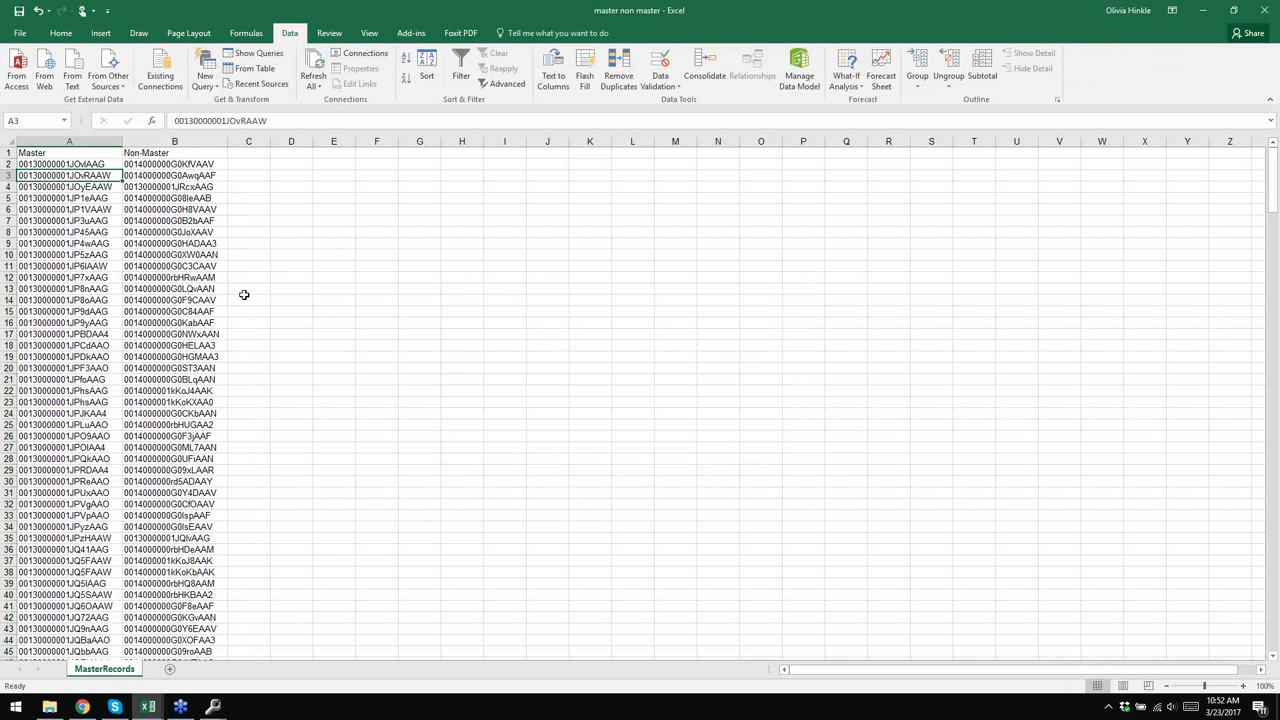
- Highlight the repeated master IDs in A57:A67 and their matching non-master IDs in column B
scroll(243, 294, "down", 1)
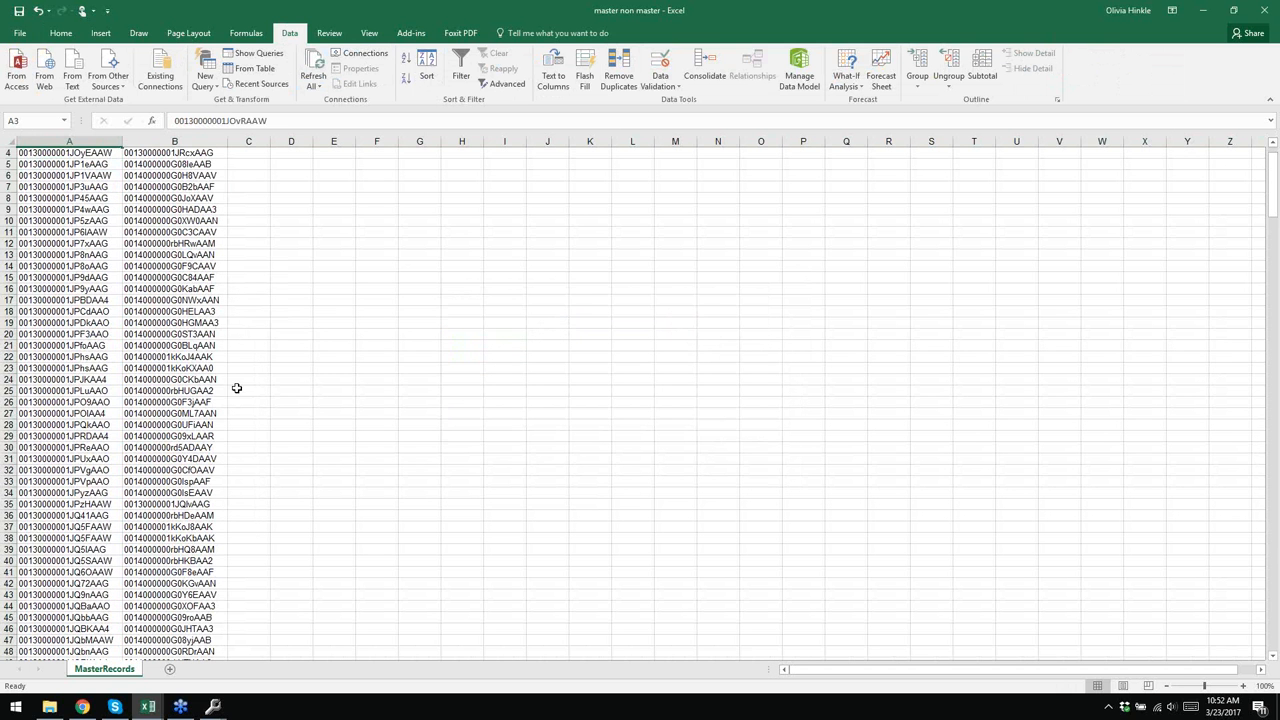
scroll(180, 356, "down", 7)
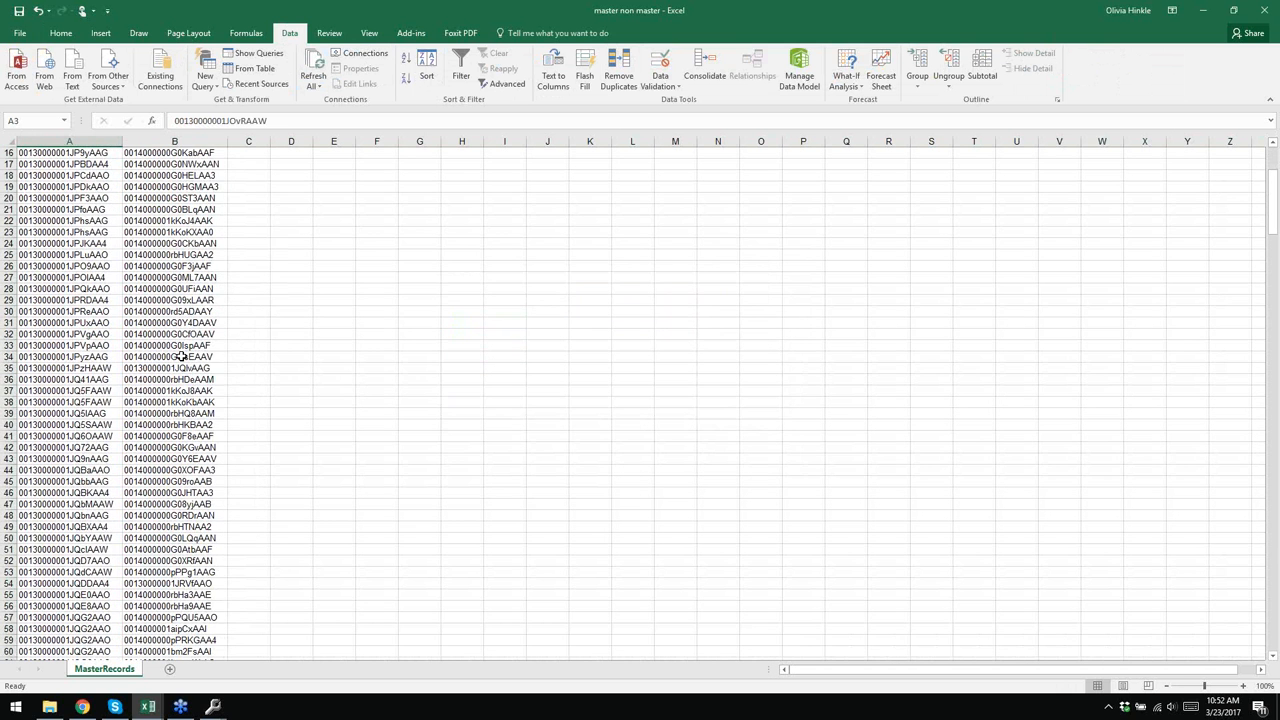
scroll(176, 350, "down", 3)
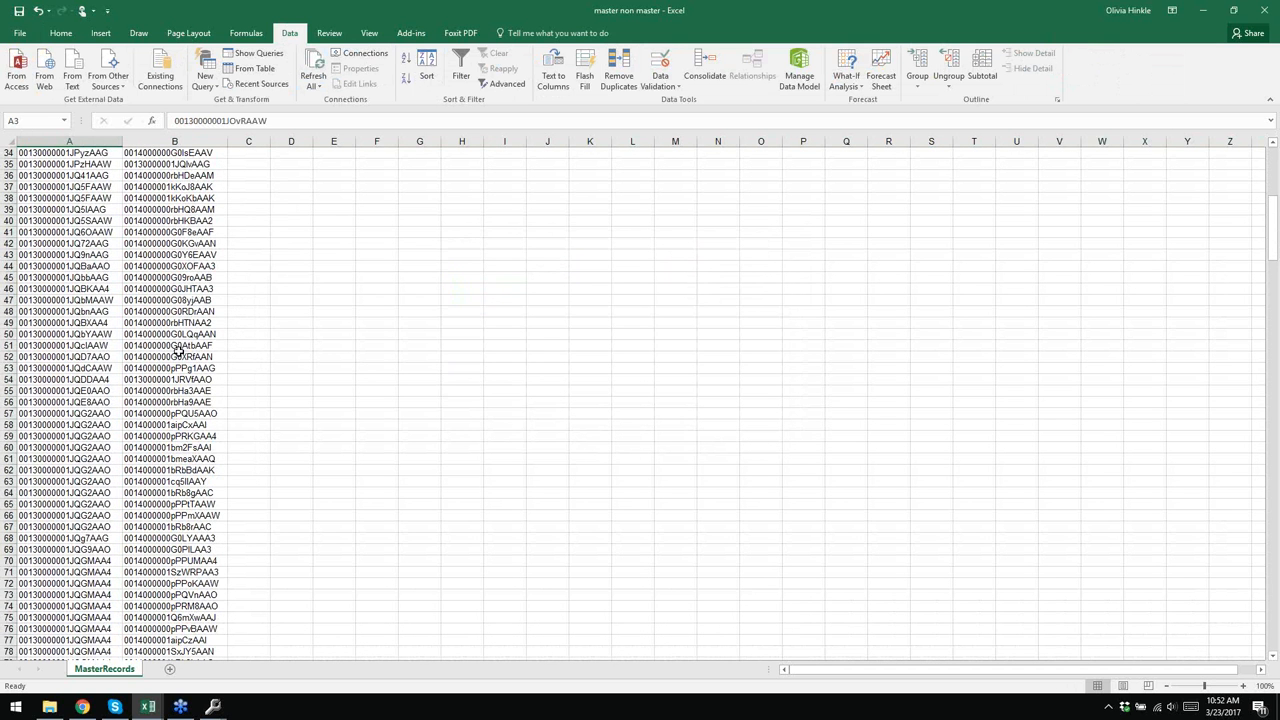
left_click(97, 413)
left_click_drag(97, 415, 100, 521)
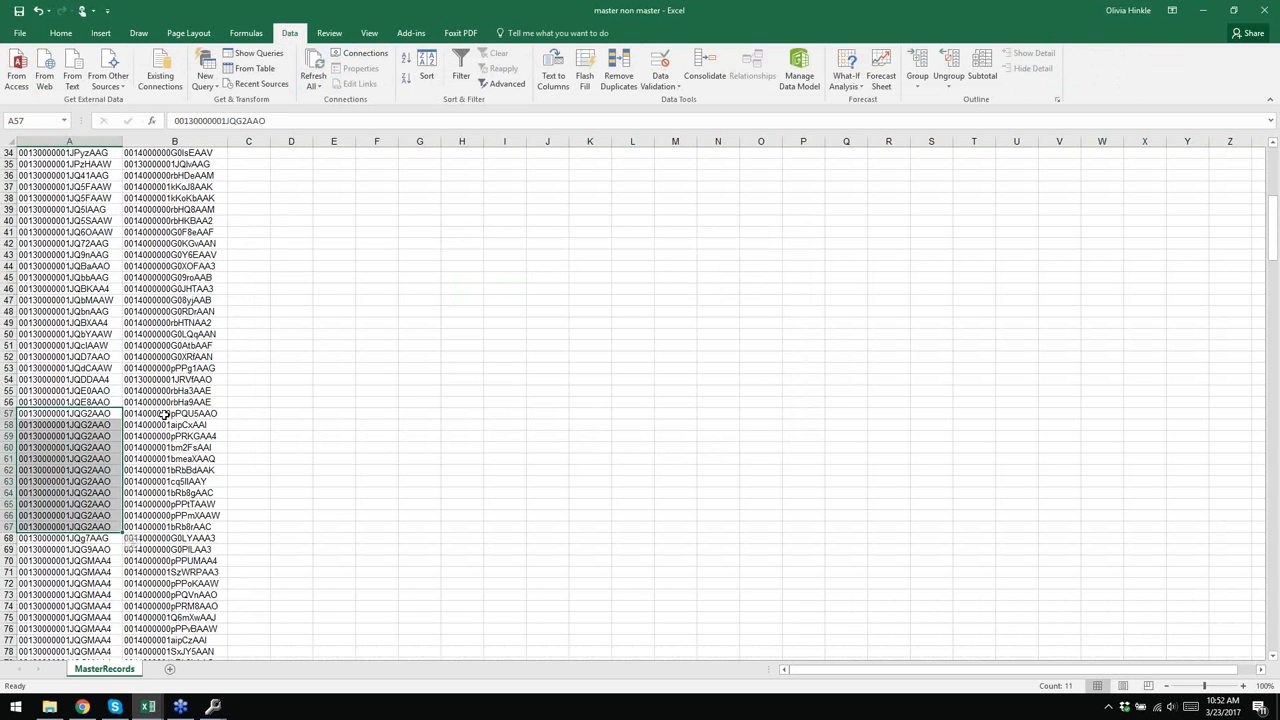
left_click_drag(165, 413, 165, 530)
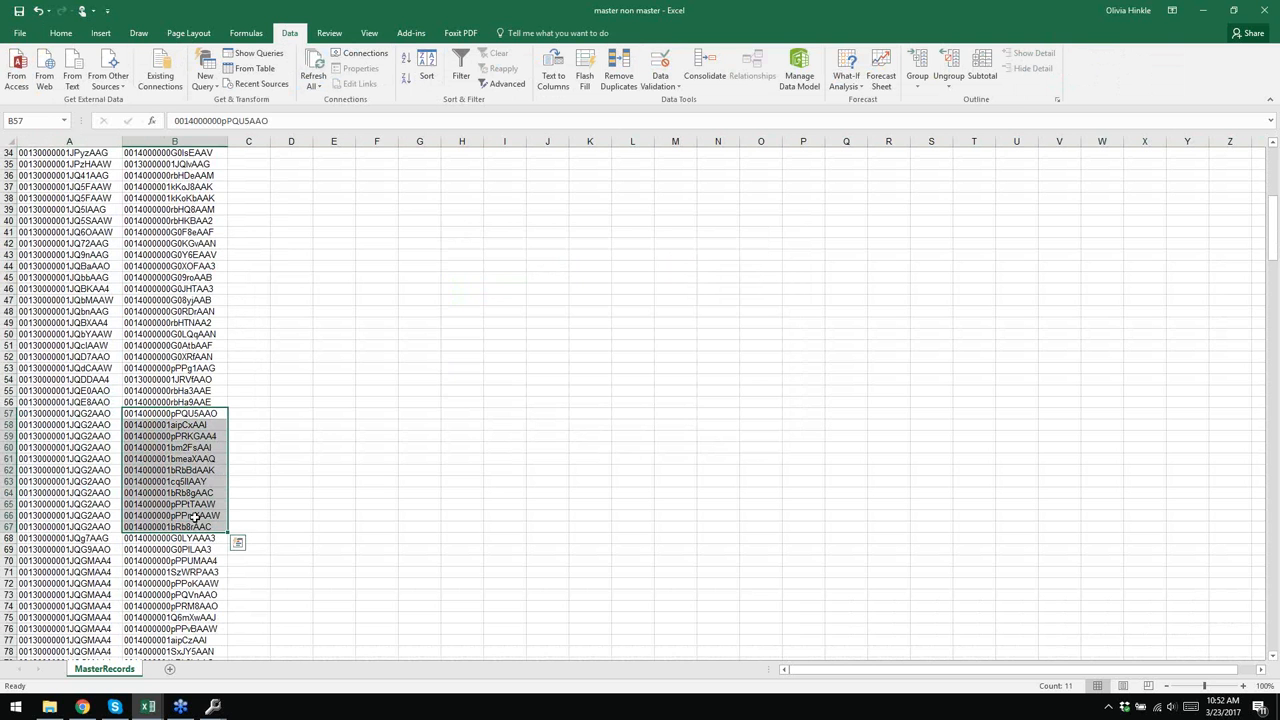
left_click(86, 416)
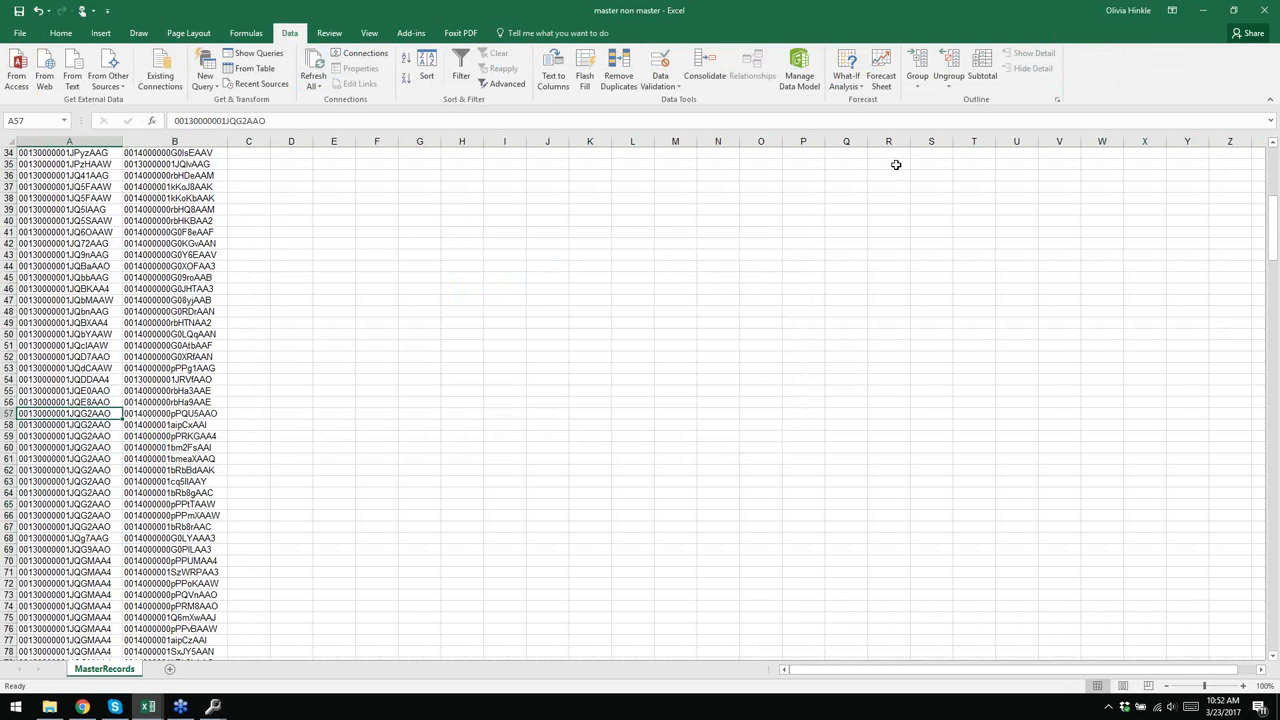
- Close master non master.xlsx without saving and minimize Excel
left_click(1274, 14)
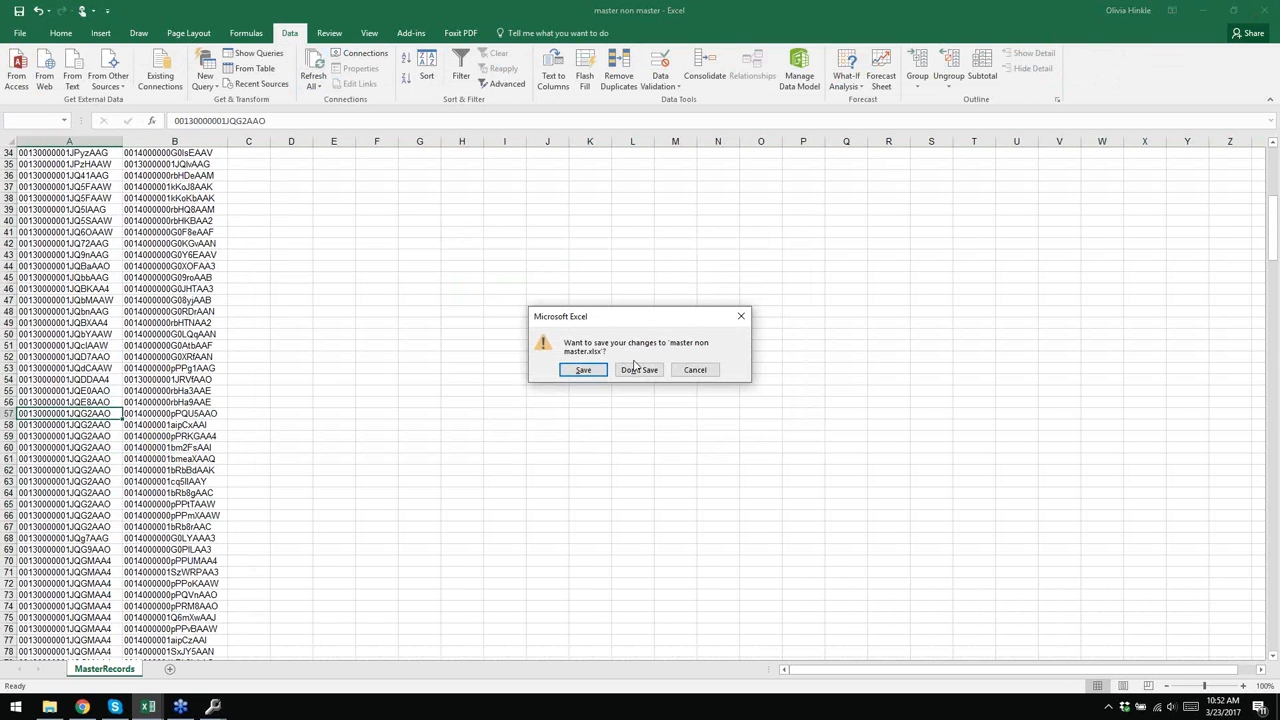
left_click(640, 370)
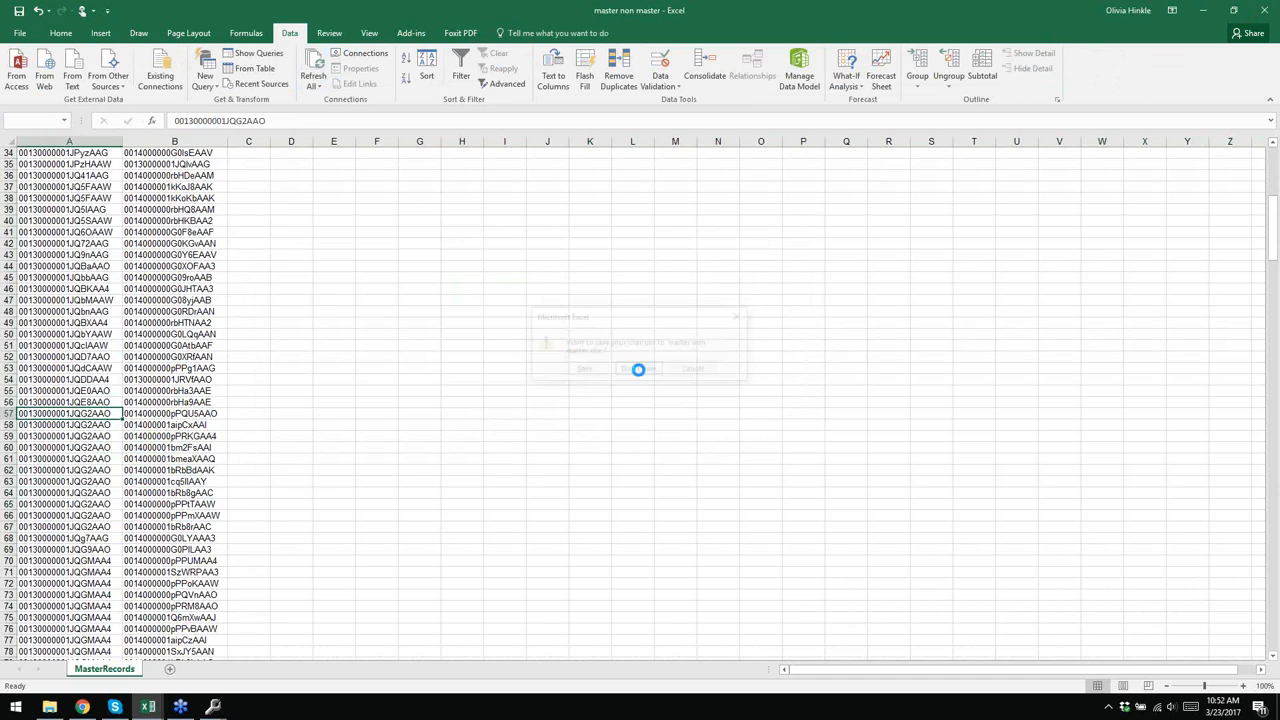
left_click(1200, 10)
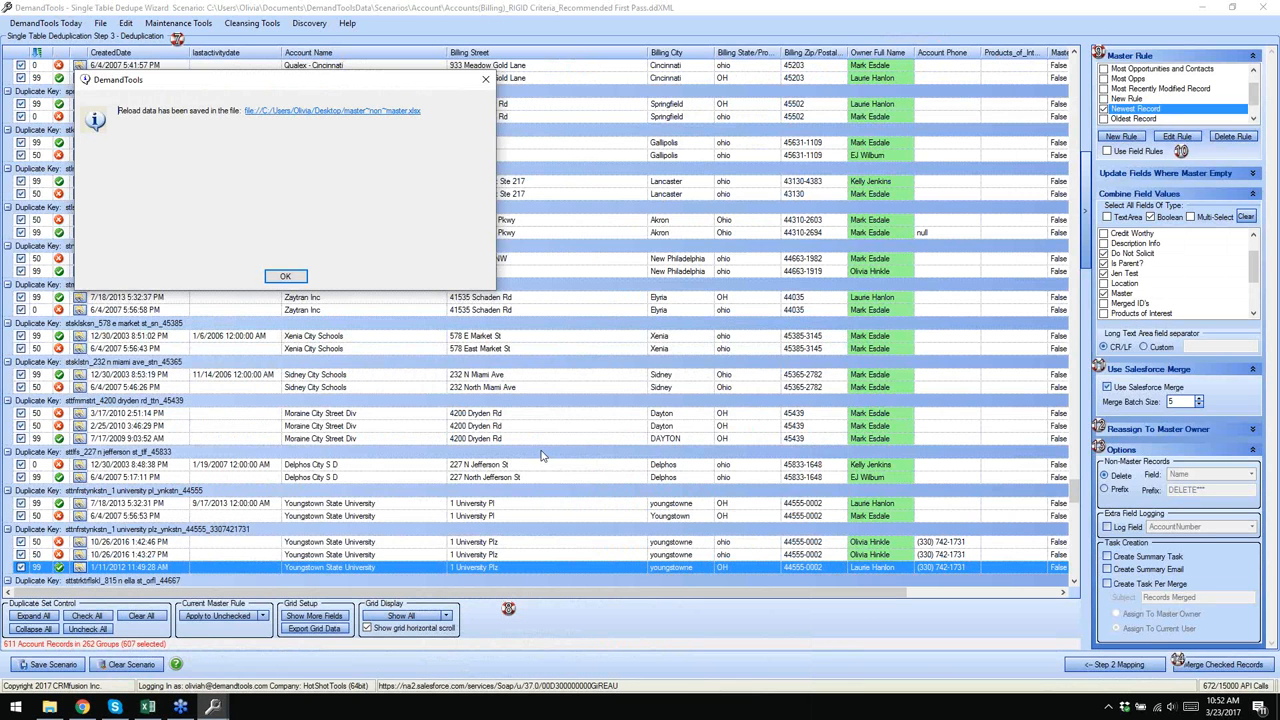
- Scroll the grid to the top, check Edit > Options, and open Abb Power T & D Co in Salesforce
left_click(286, 279)
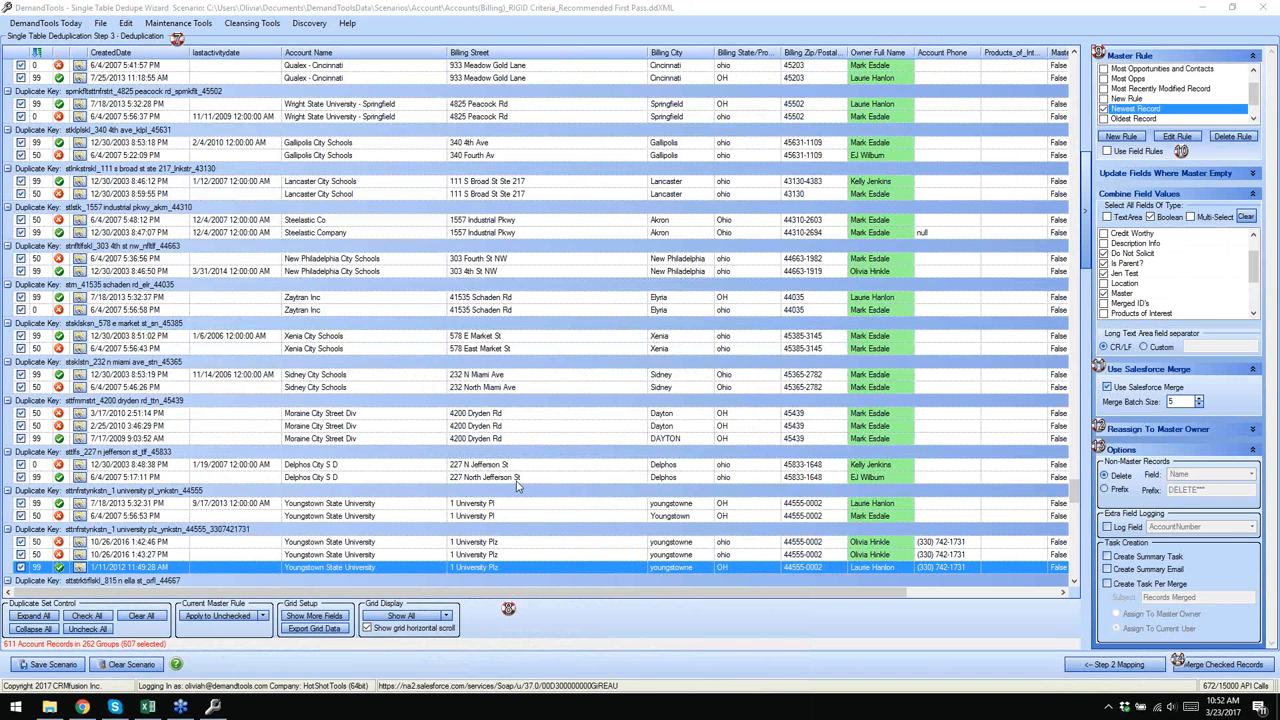
left_click(1076, 497)
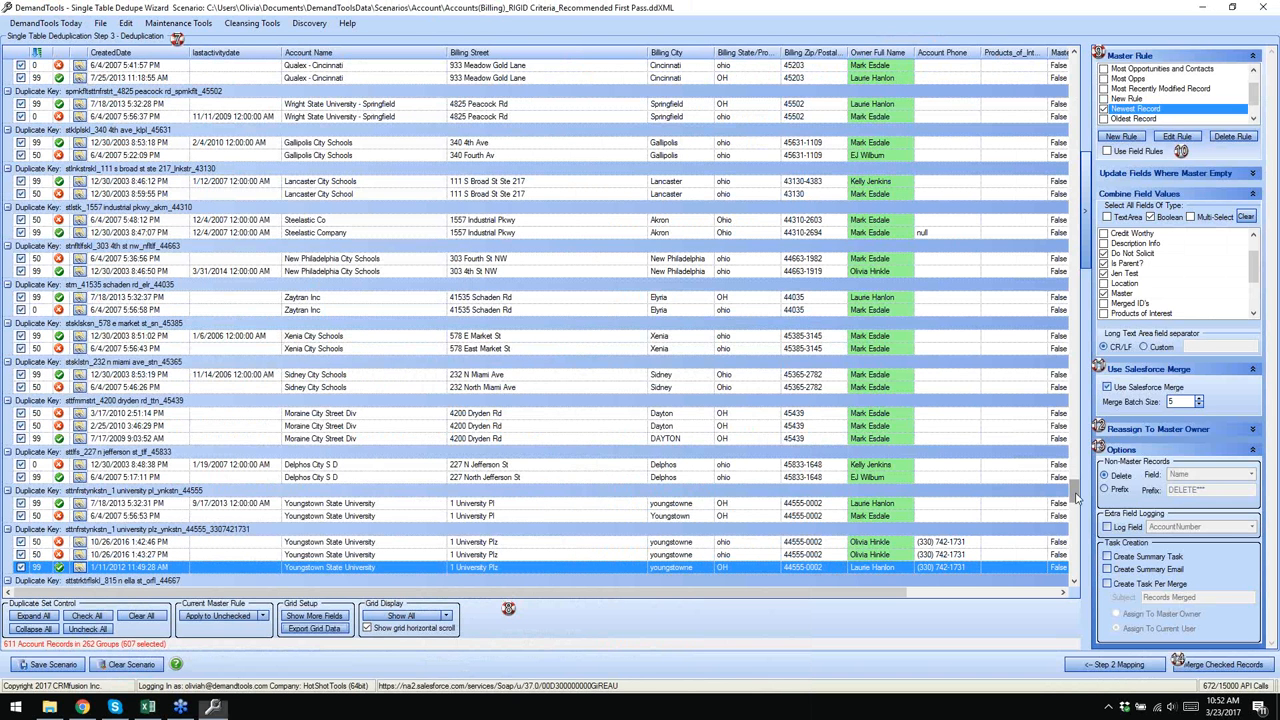
left_click_drag(1076, 497, 1076, 70)
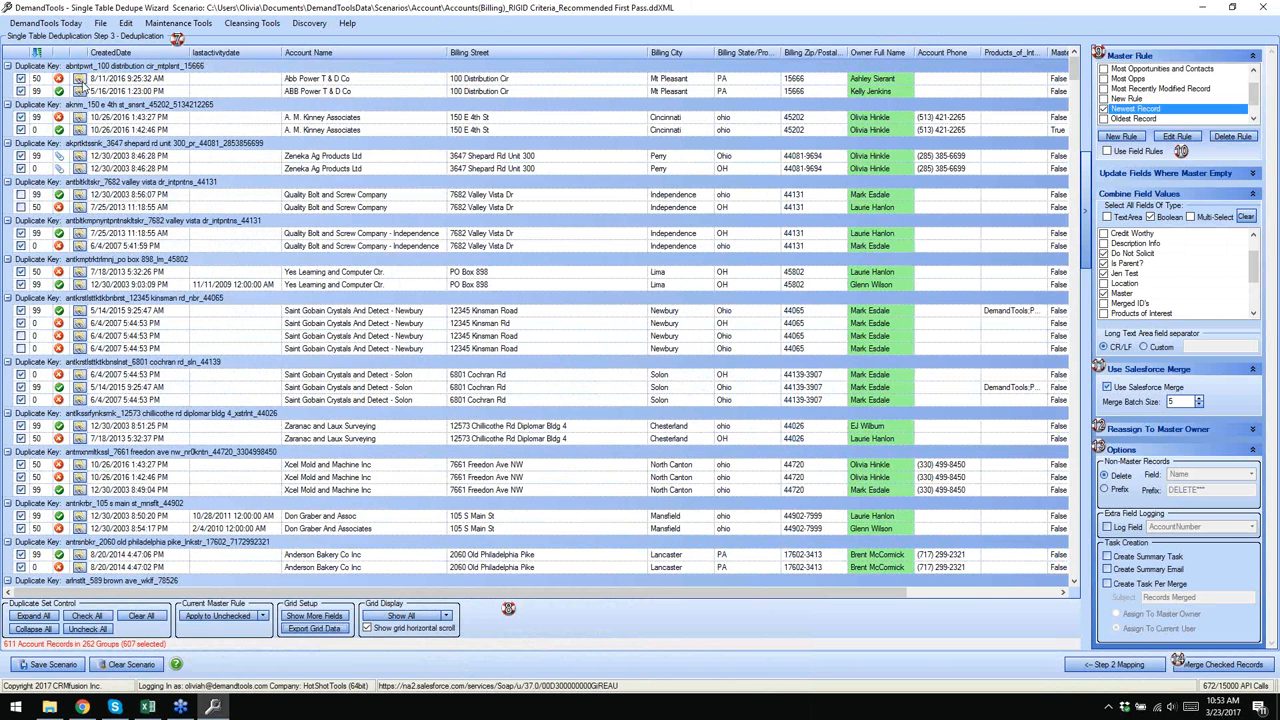
left_click(125, 44)
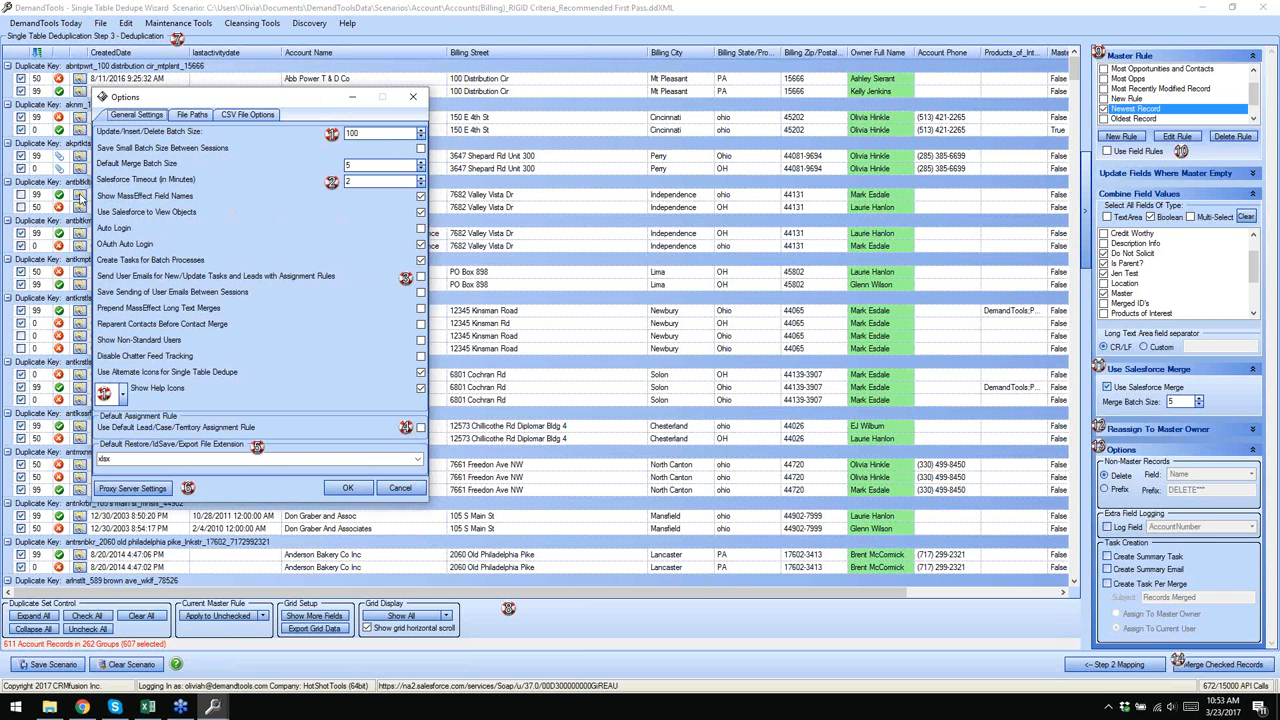
left_click(413, 97)
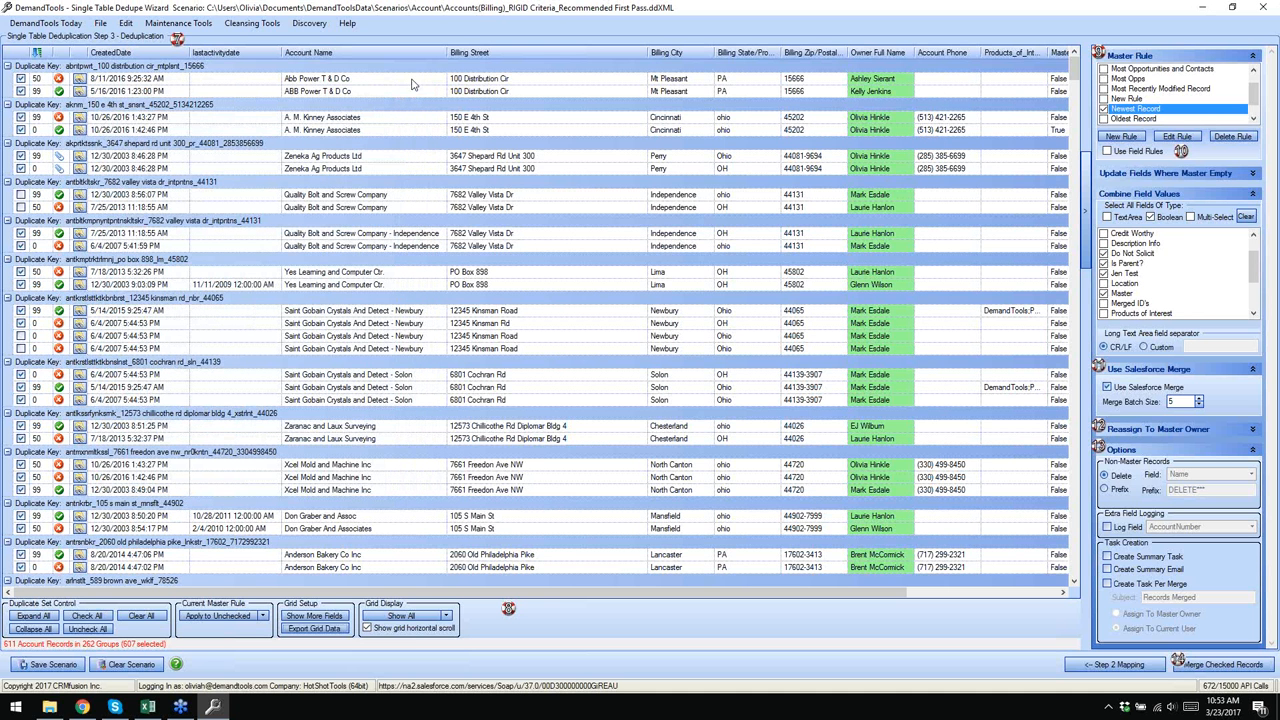
left_click(79, 78)
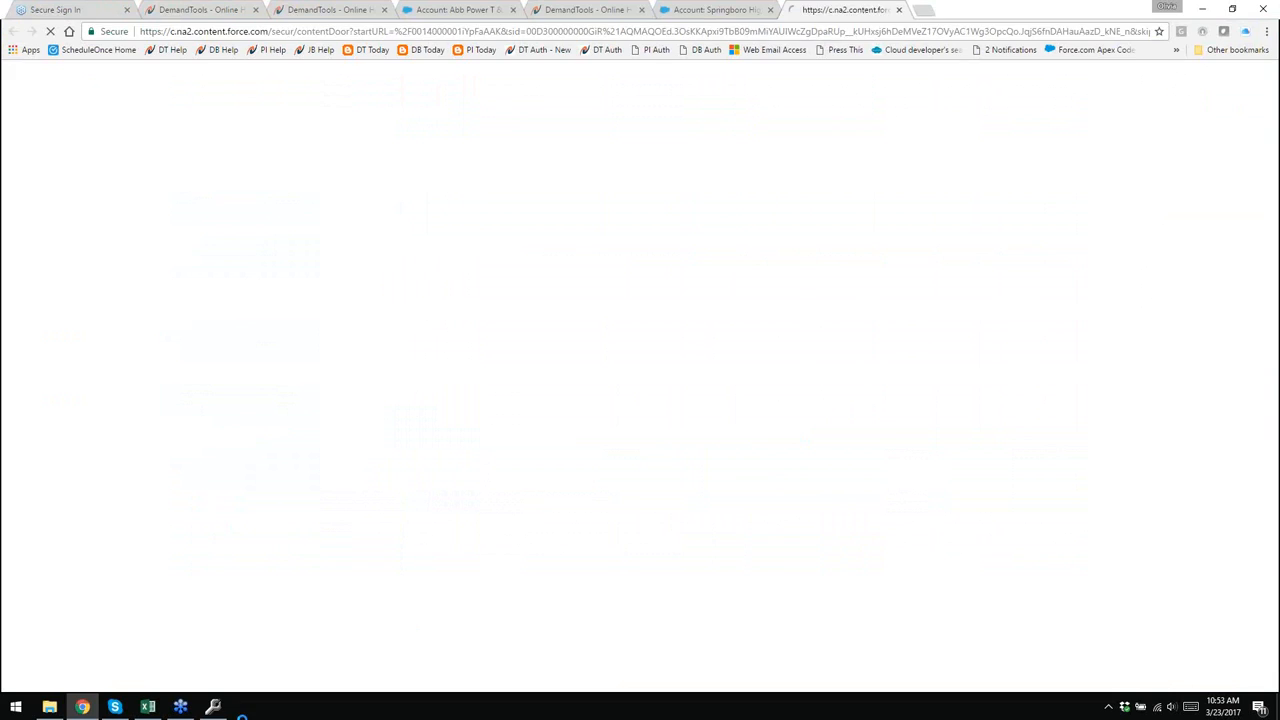
- Open the second ABB Power T & D Co record, compare both accounts' name-change feeds, then return to DemandTools
left_click(218, 709)
left_click(78, 93)
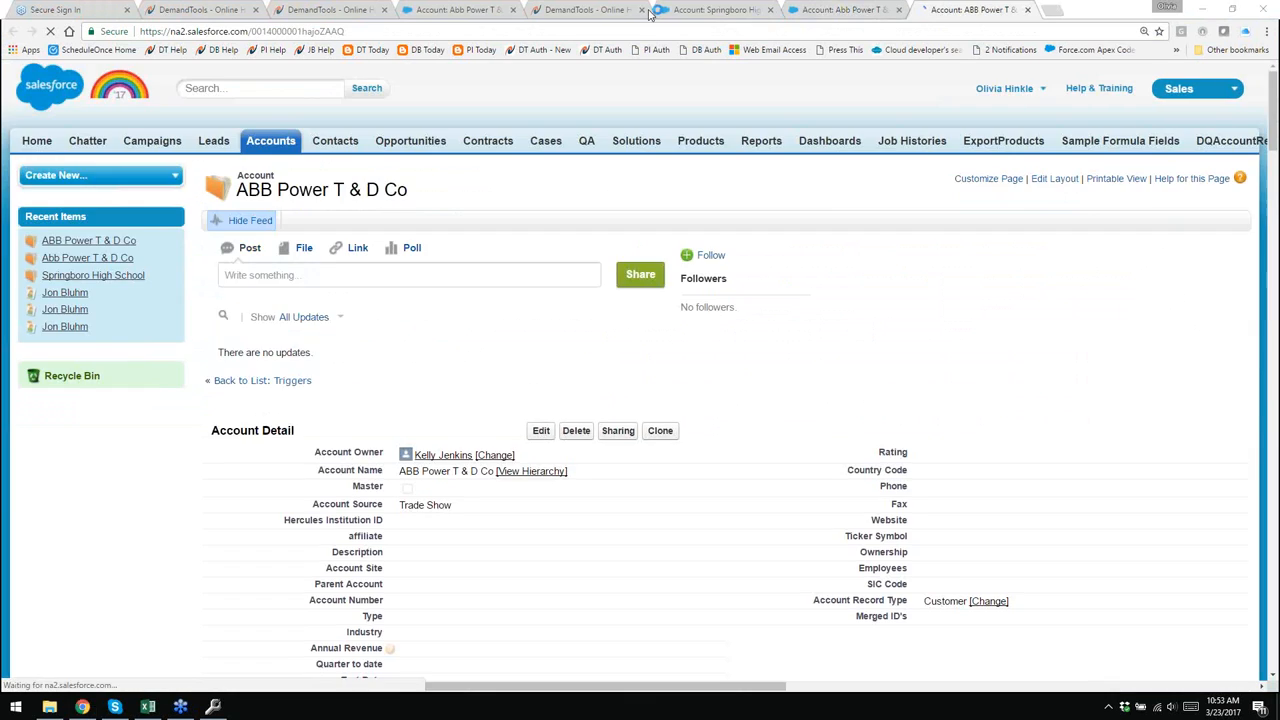
left_click(838, 10)
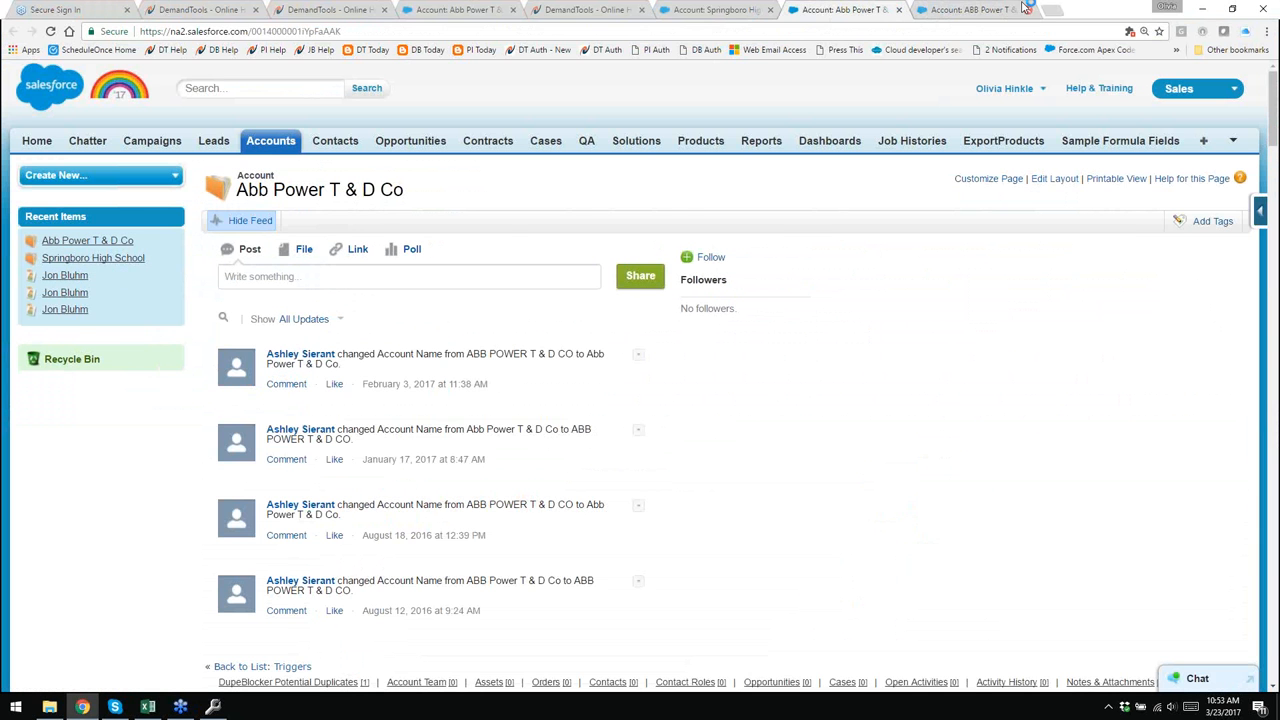
left_click(975, 10)
left_click(228, 707)
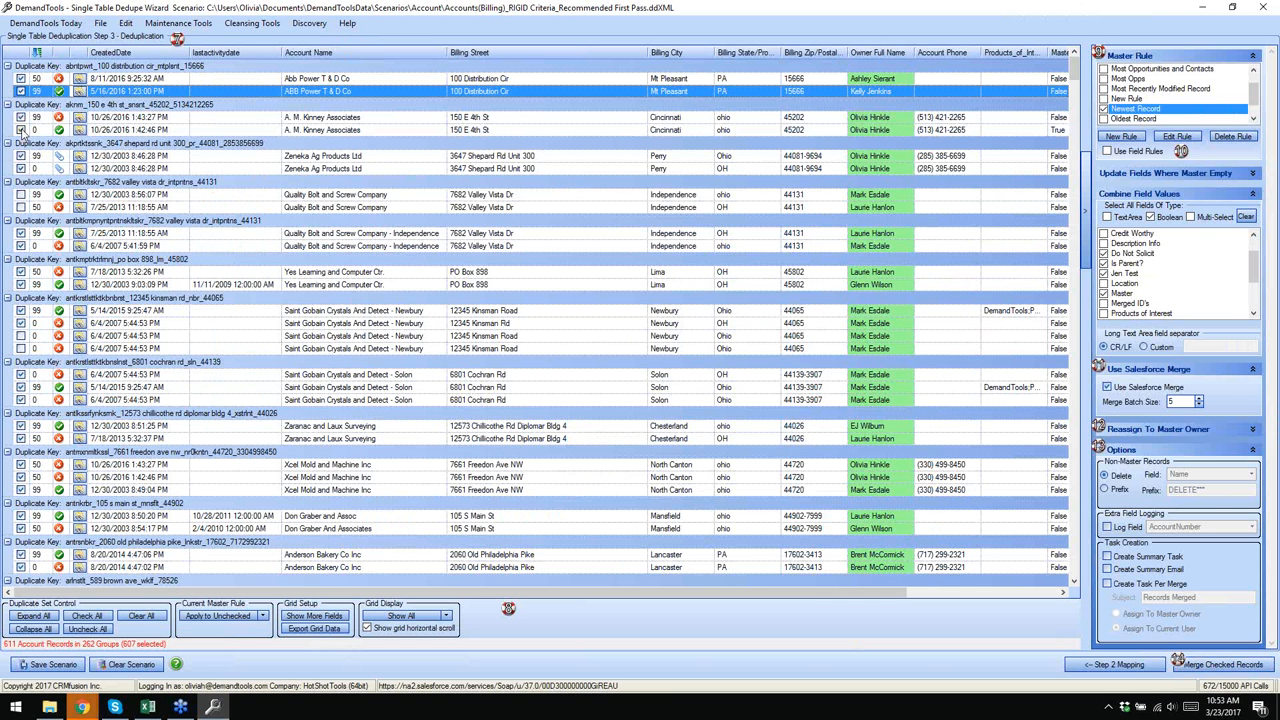
- Swap the A. M. Kinney master, merge the ABB Power T & D Co group, and open the log
left_click(58, 129)
right_click(92, 71)
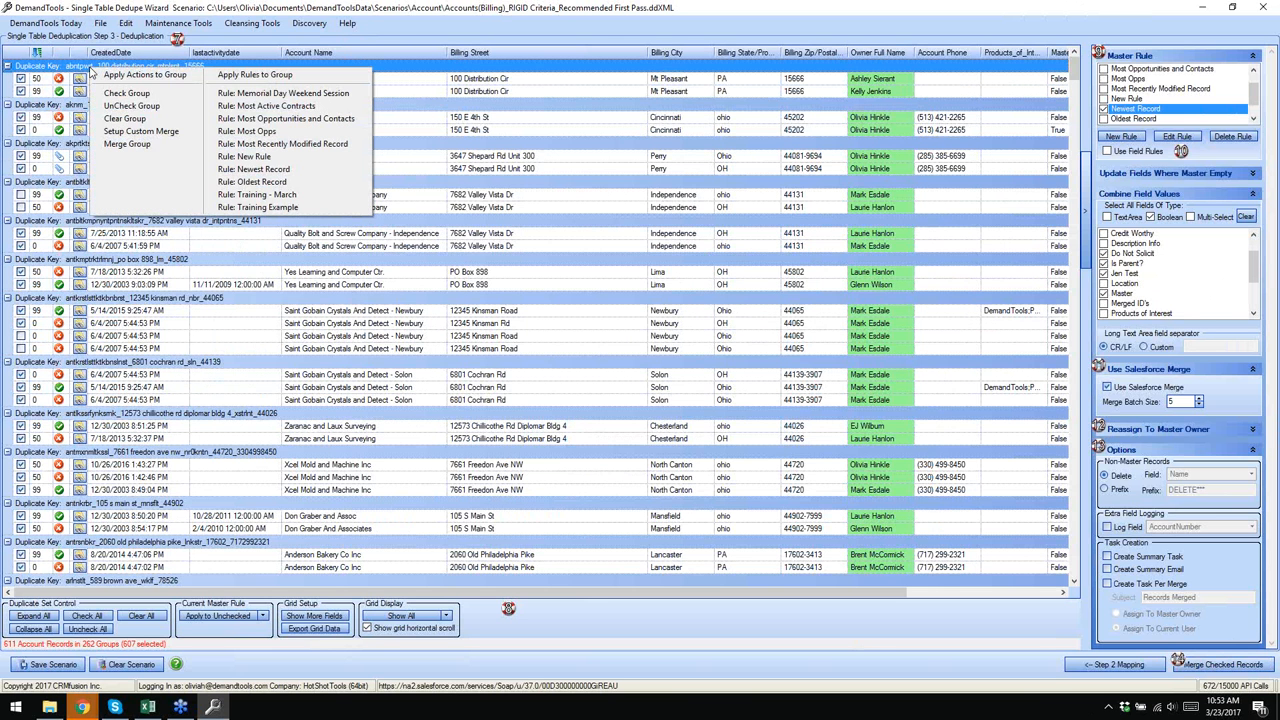
left_click(127, 144)
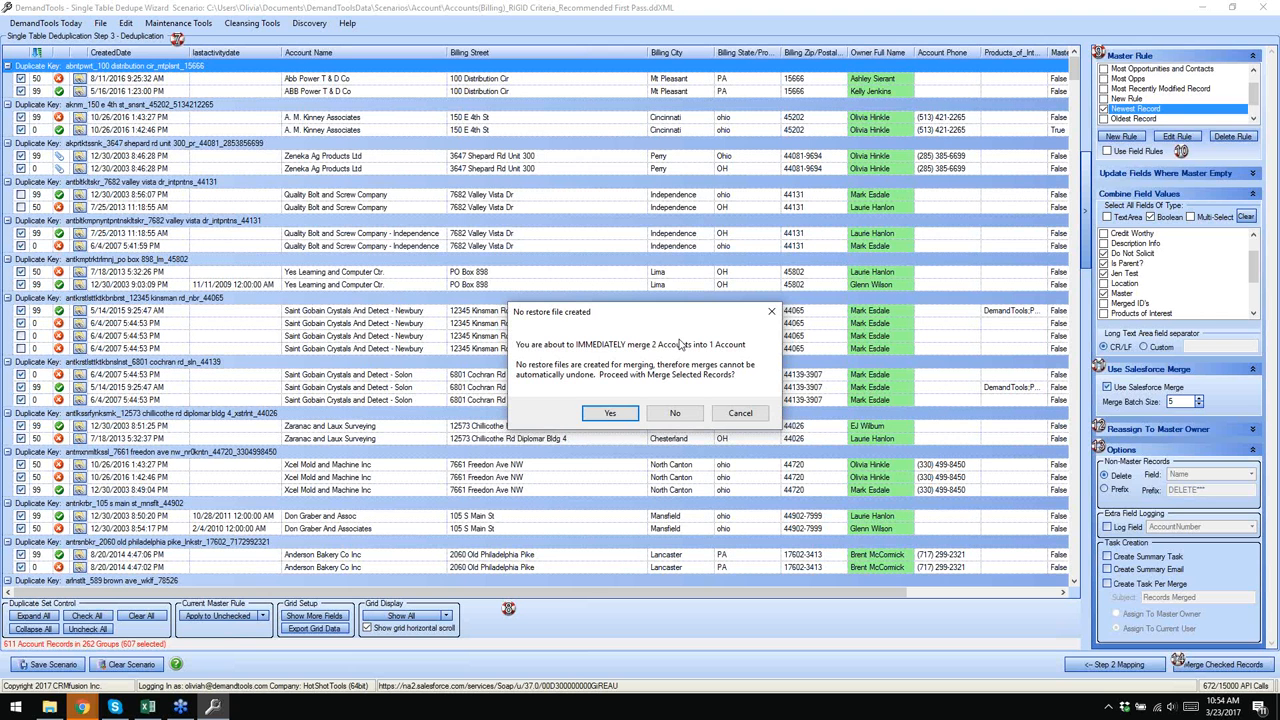
left_click(607, 414)
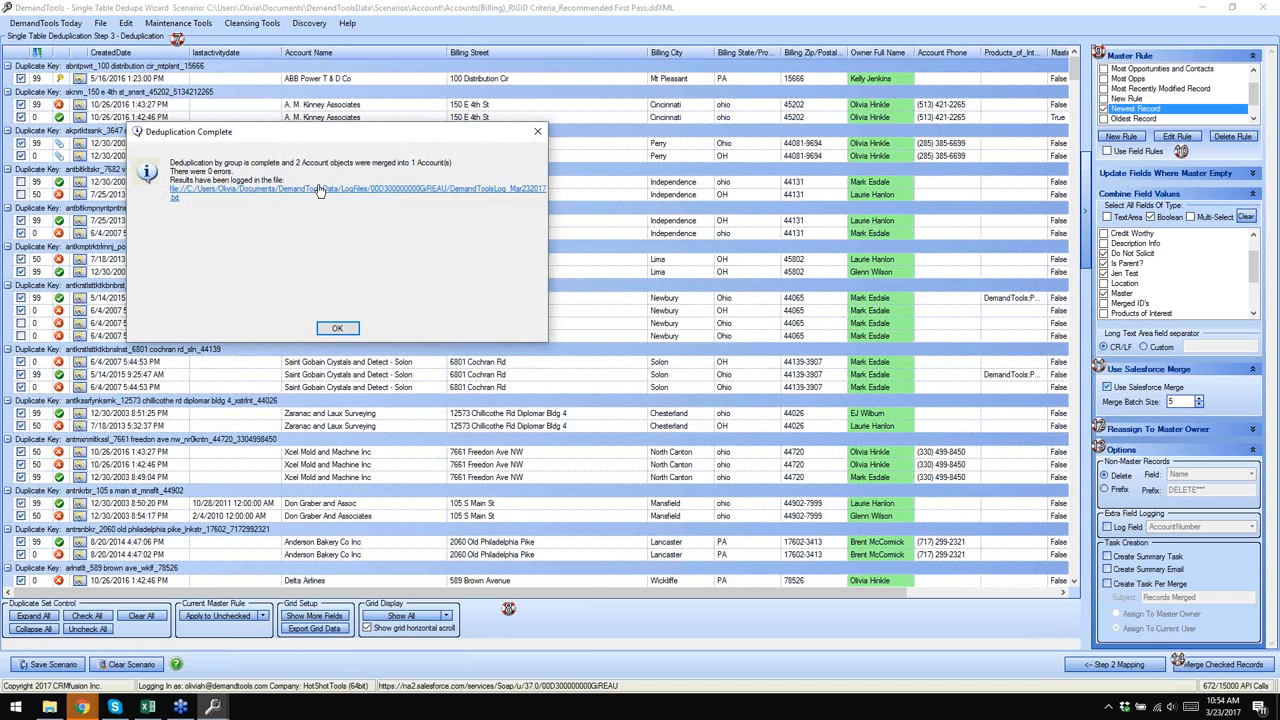
left_click(411, 189)
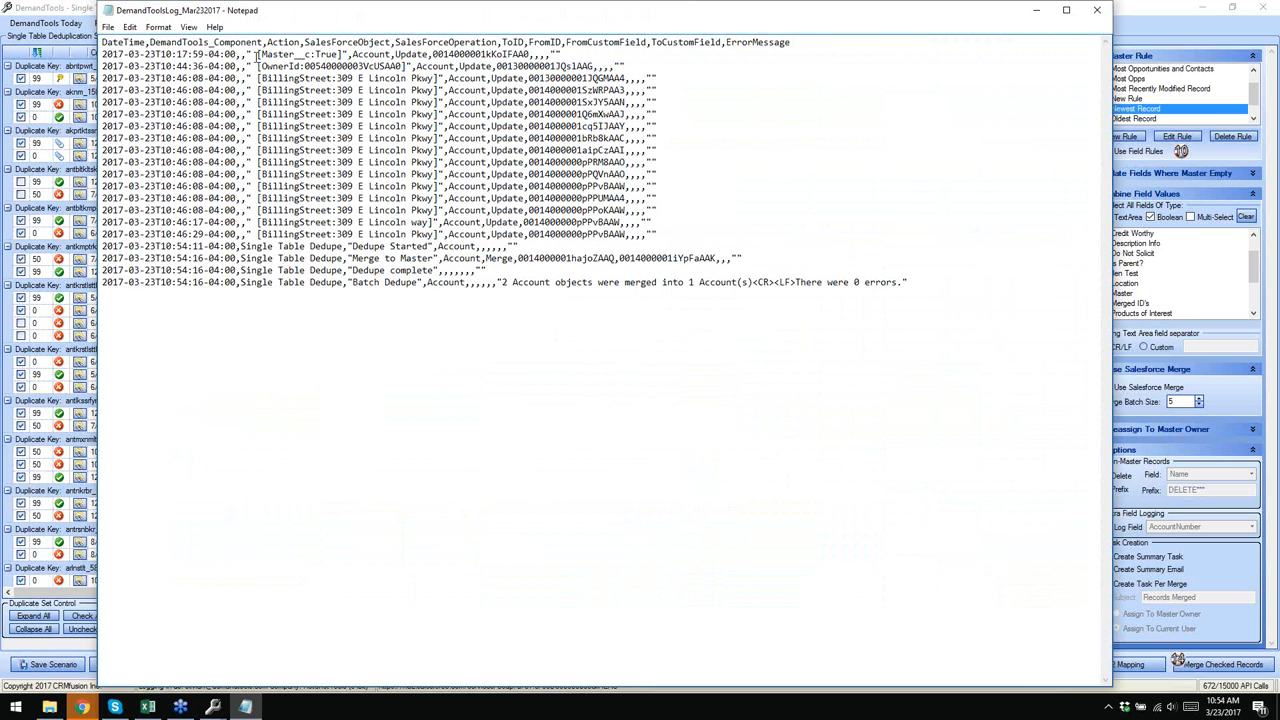
left_click_drag(254, 50, 342, 56)
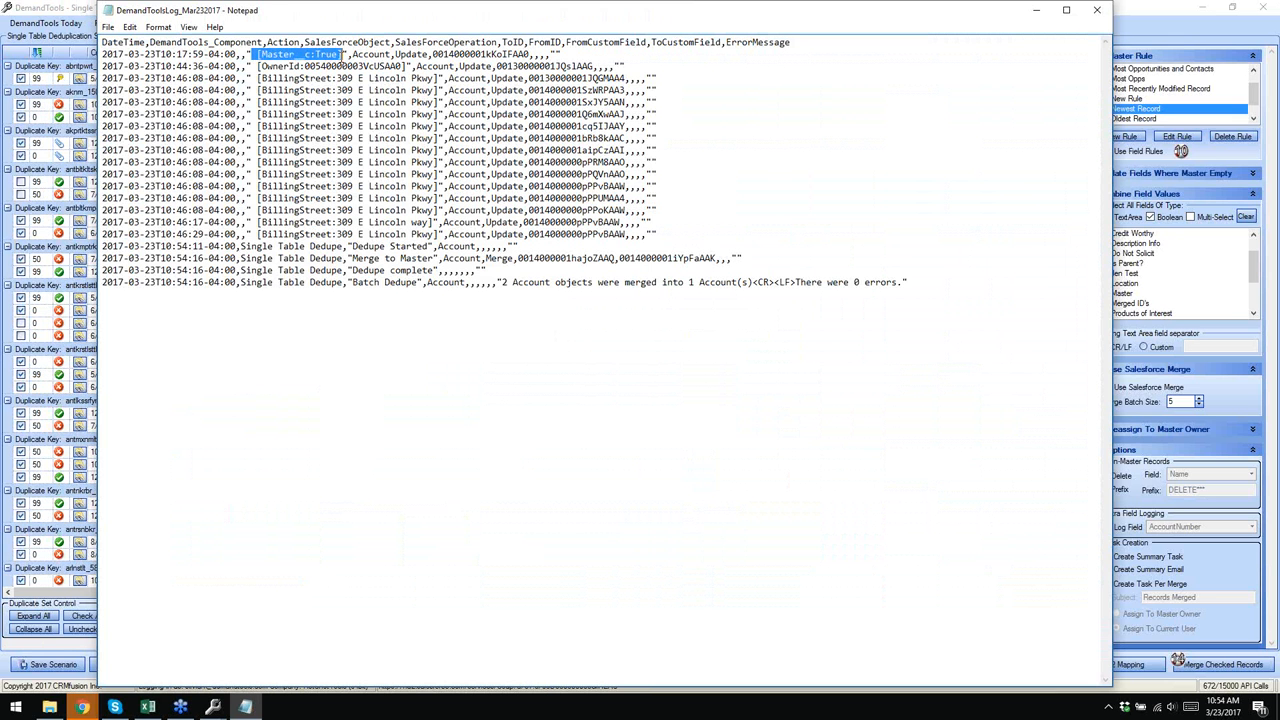
left_click_drag(256, 77, 480, 222)
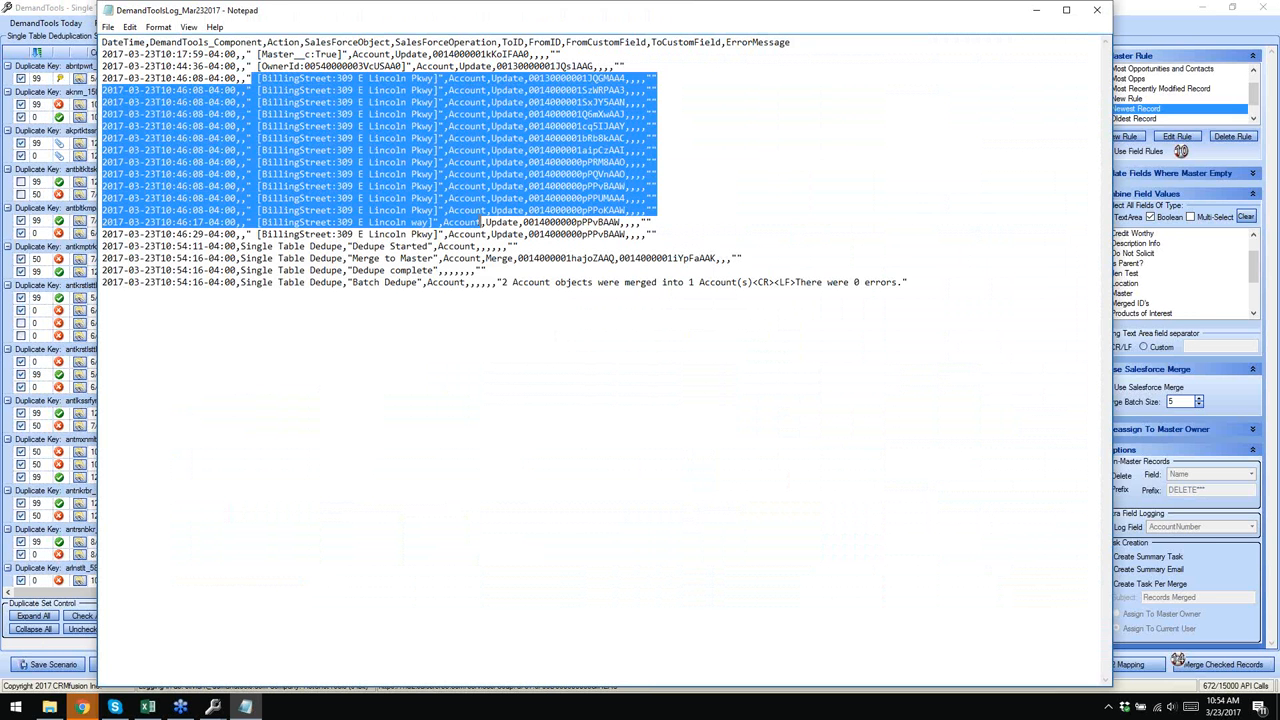
left_click(585, 277)
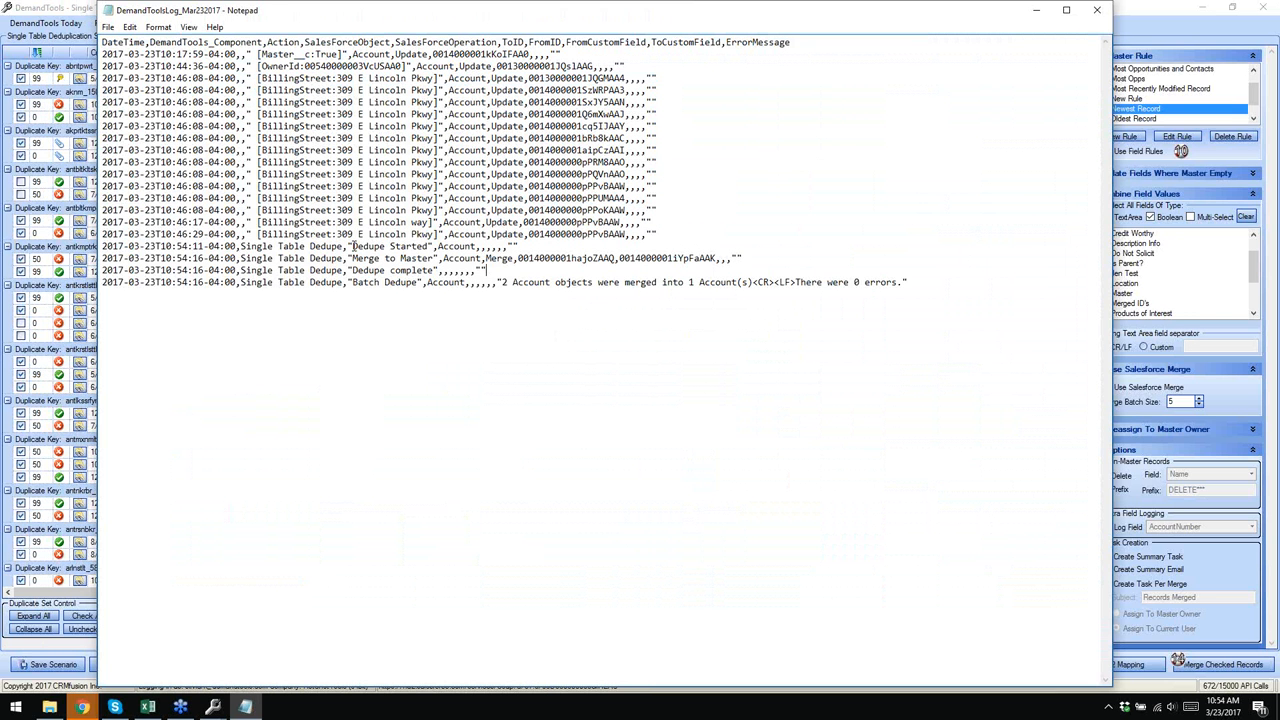
left_click_drag(352, 246, 827, 291)
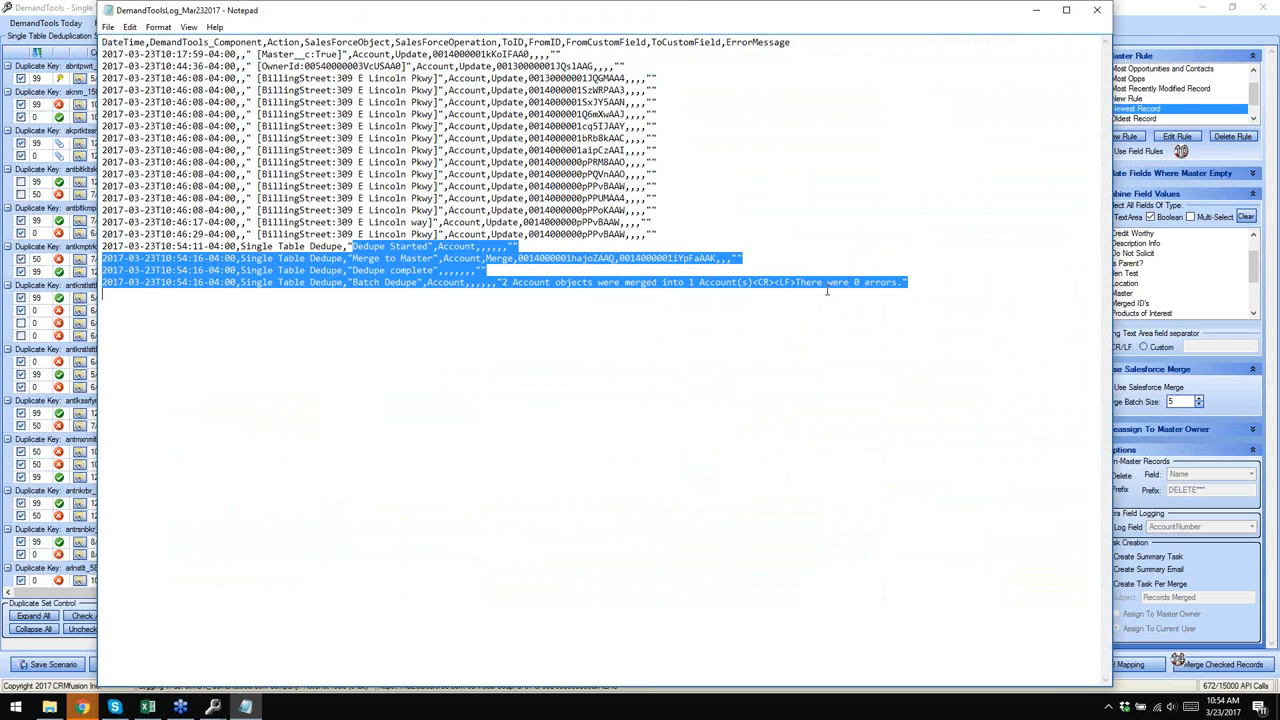
left_click(550, 255)
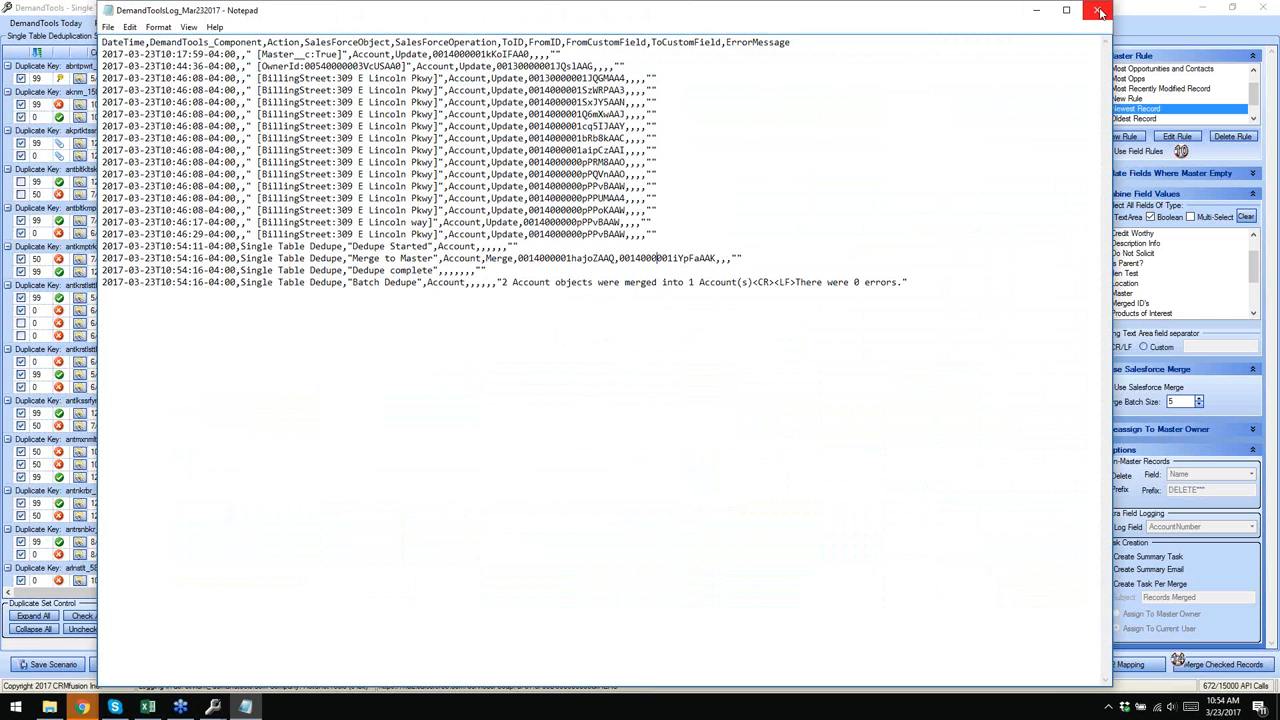
left_click_drag(925, 19, 857, 20)
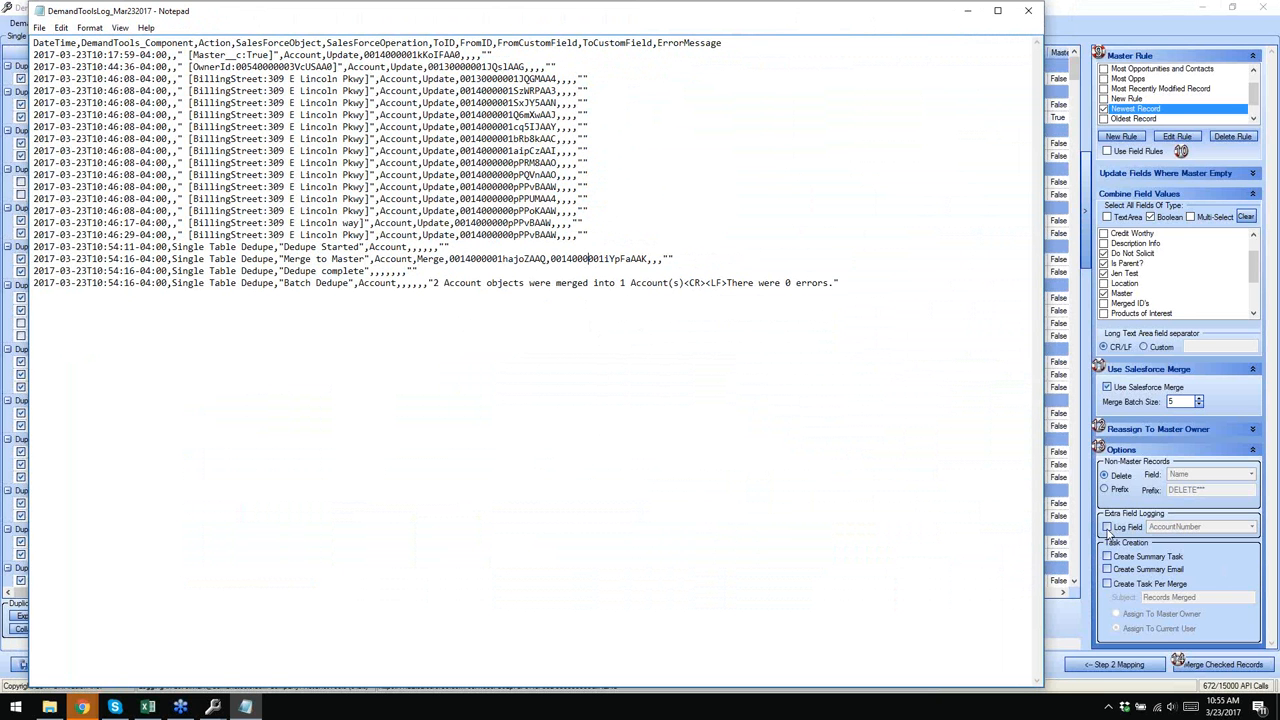
left_click(967, 10)
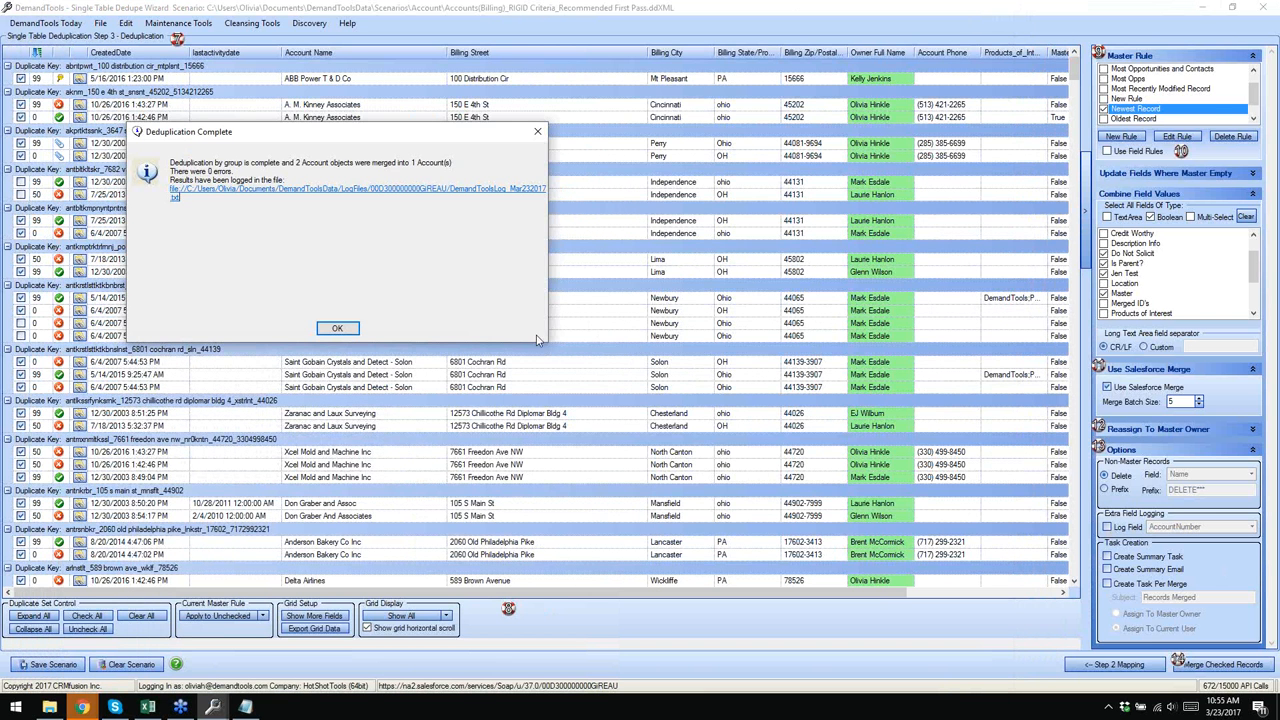
- Turn on merge field logging with BillingCity as the logged field
left_click(337, 328)
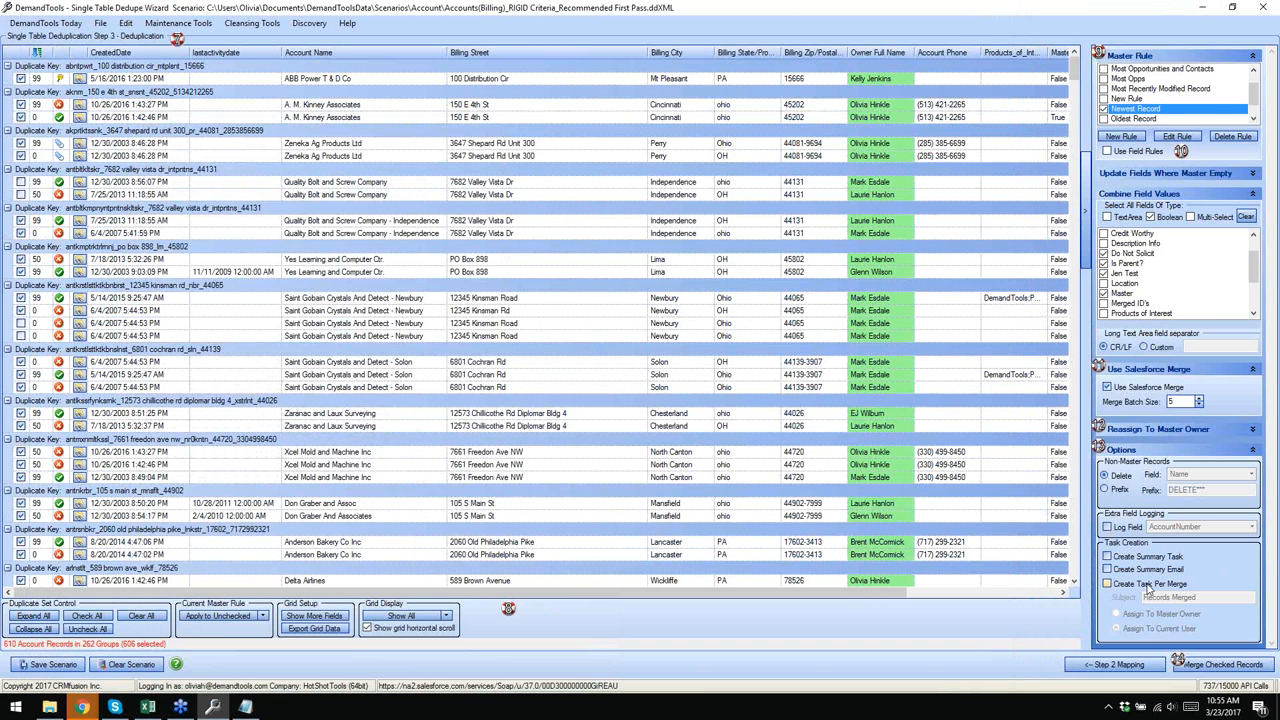
left_click(1107, 527)
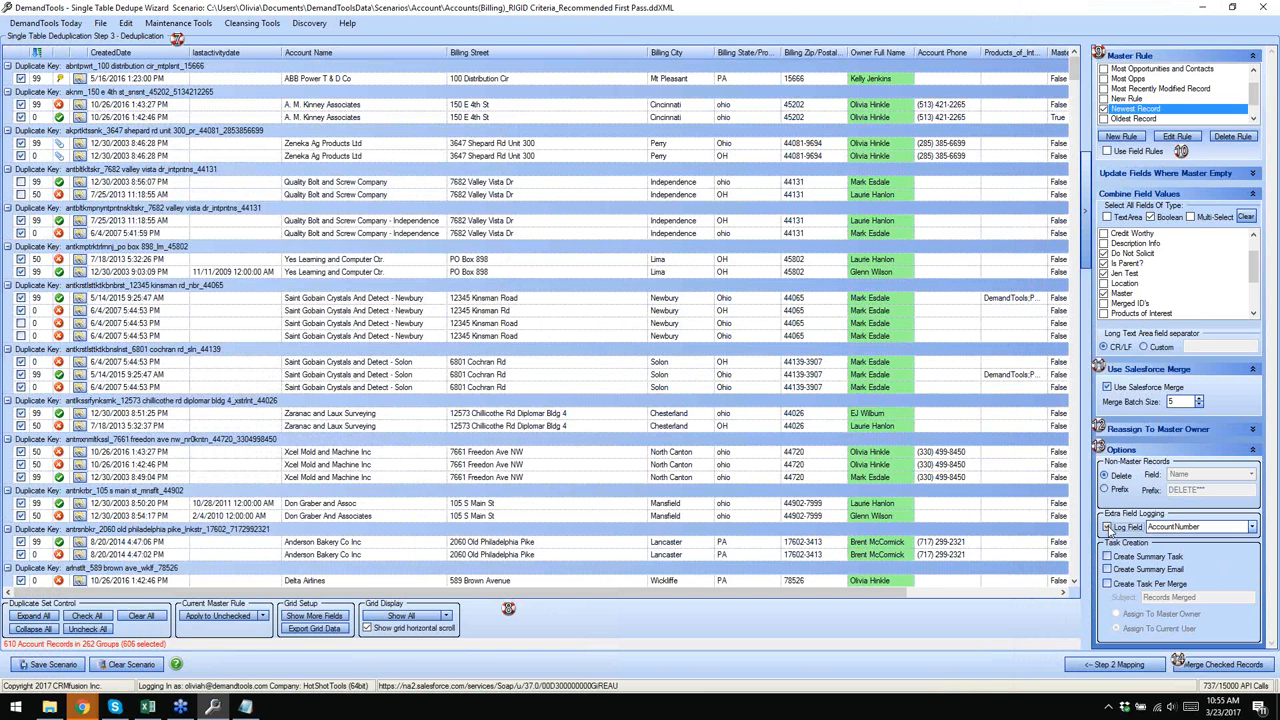
left_click(1251, 528)
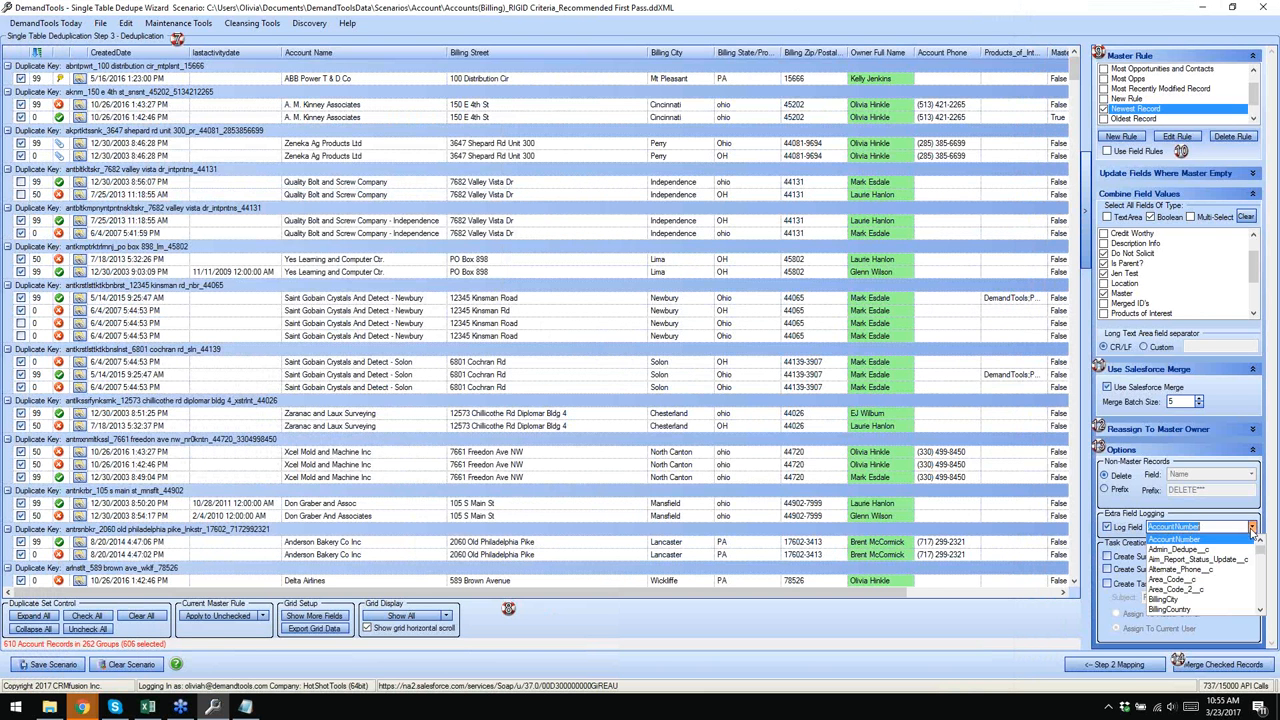
left_click(1235, 600)
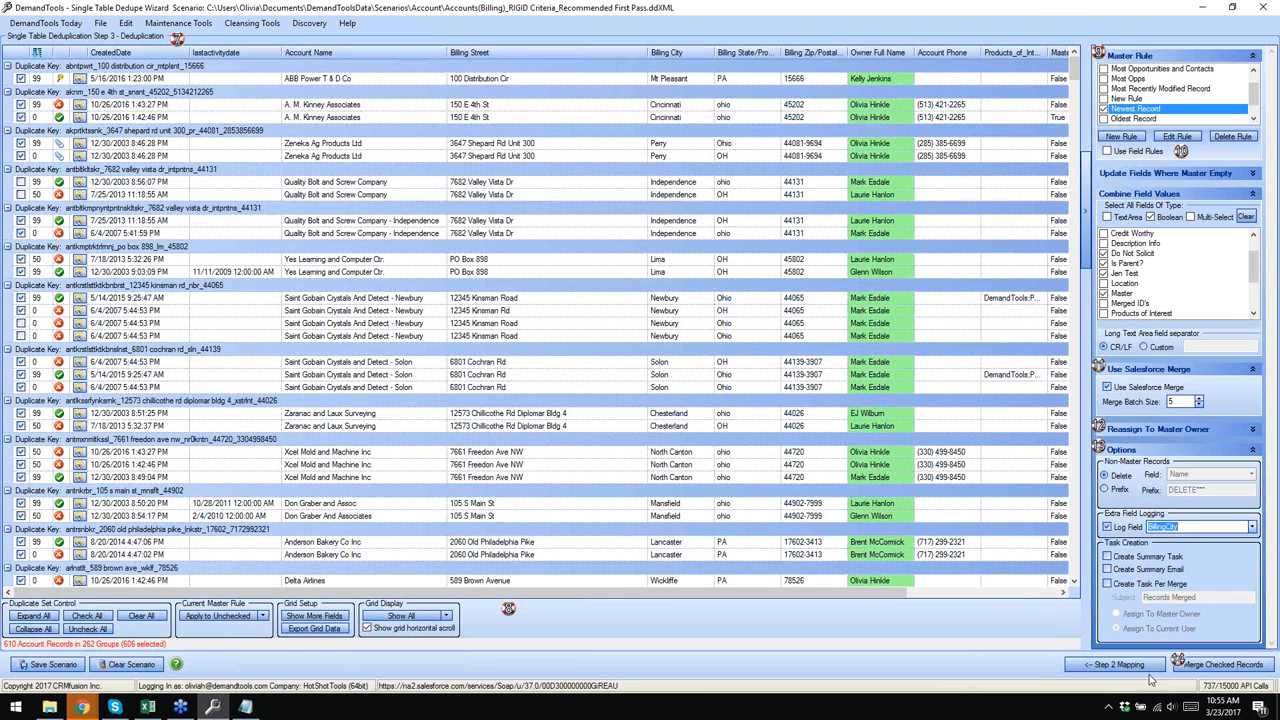
- Merge the A. M. Kinney Associates duplicate group and confirm the completion report
right_click(95, 97)
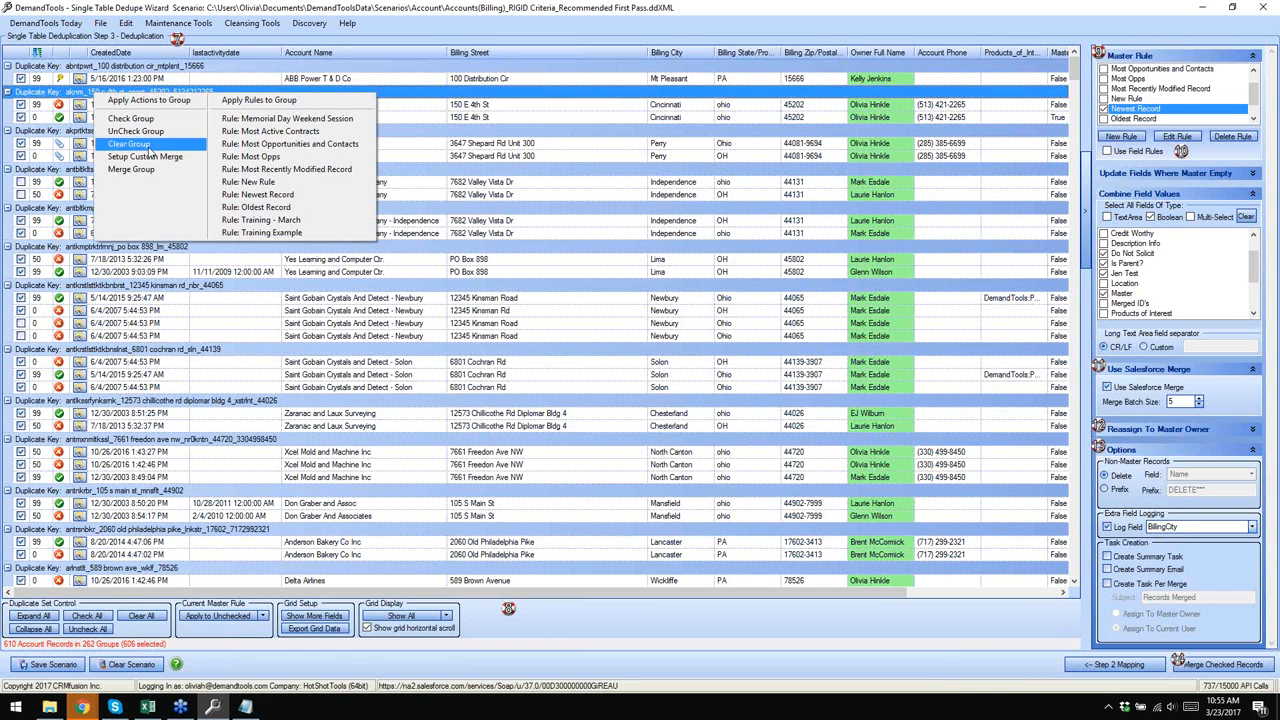
left_click(153, 170)
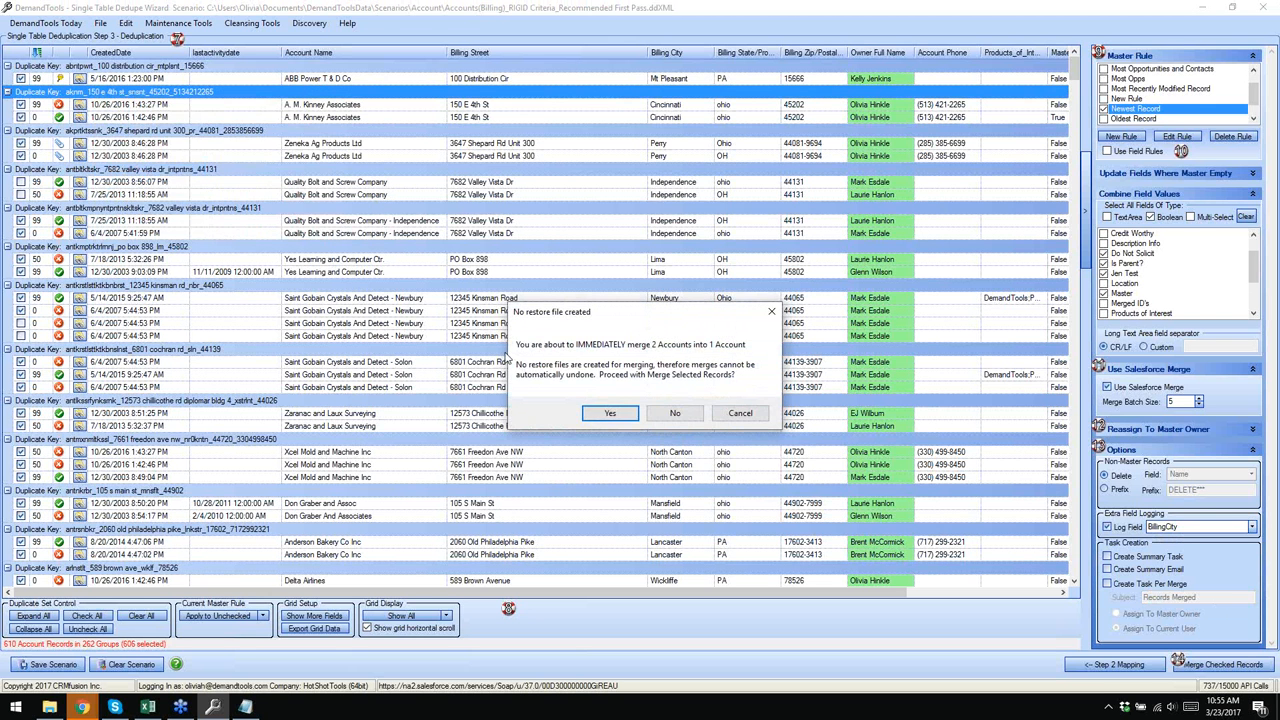
left_click(608, 420)
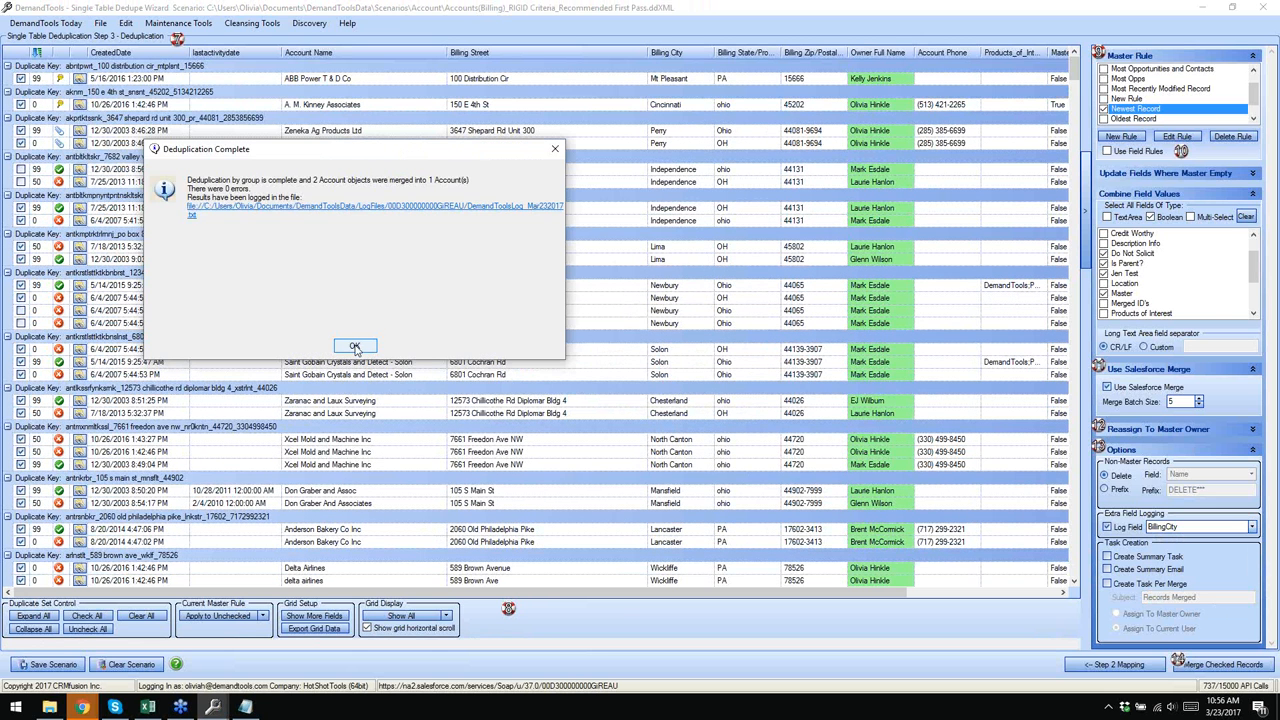
left_click(355, 347)
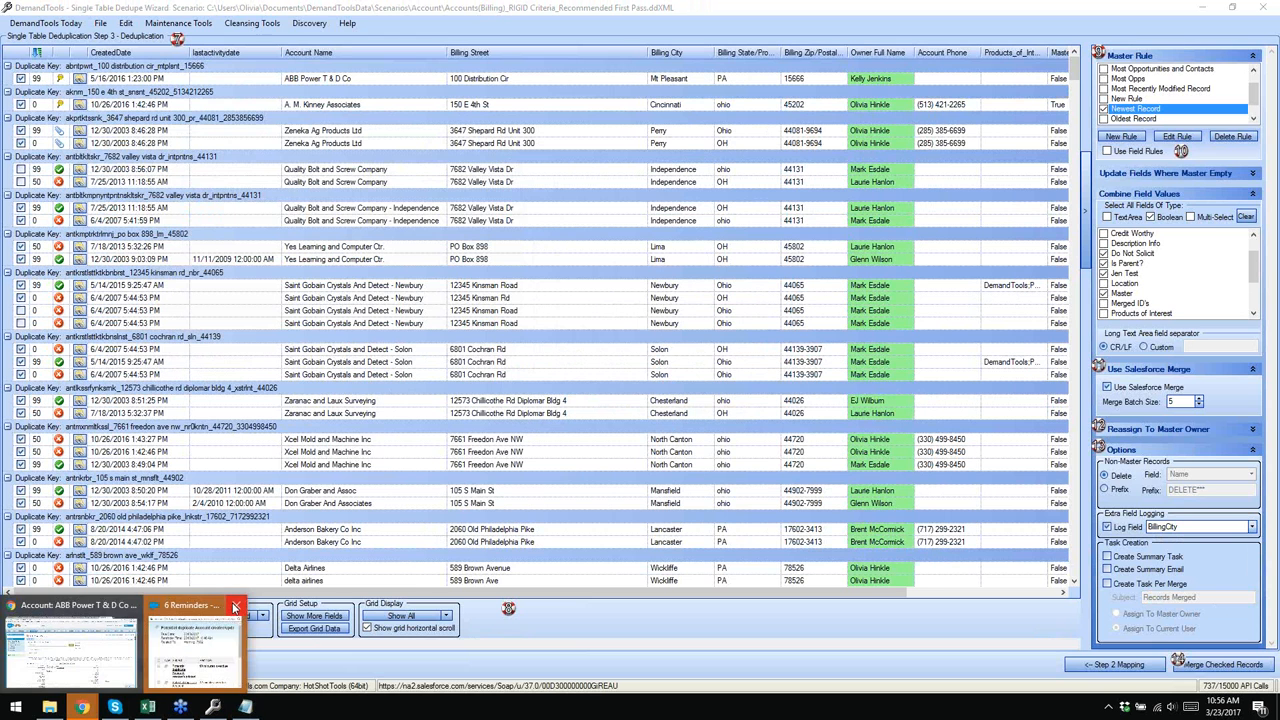
left_click(245, 707)
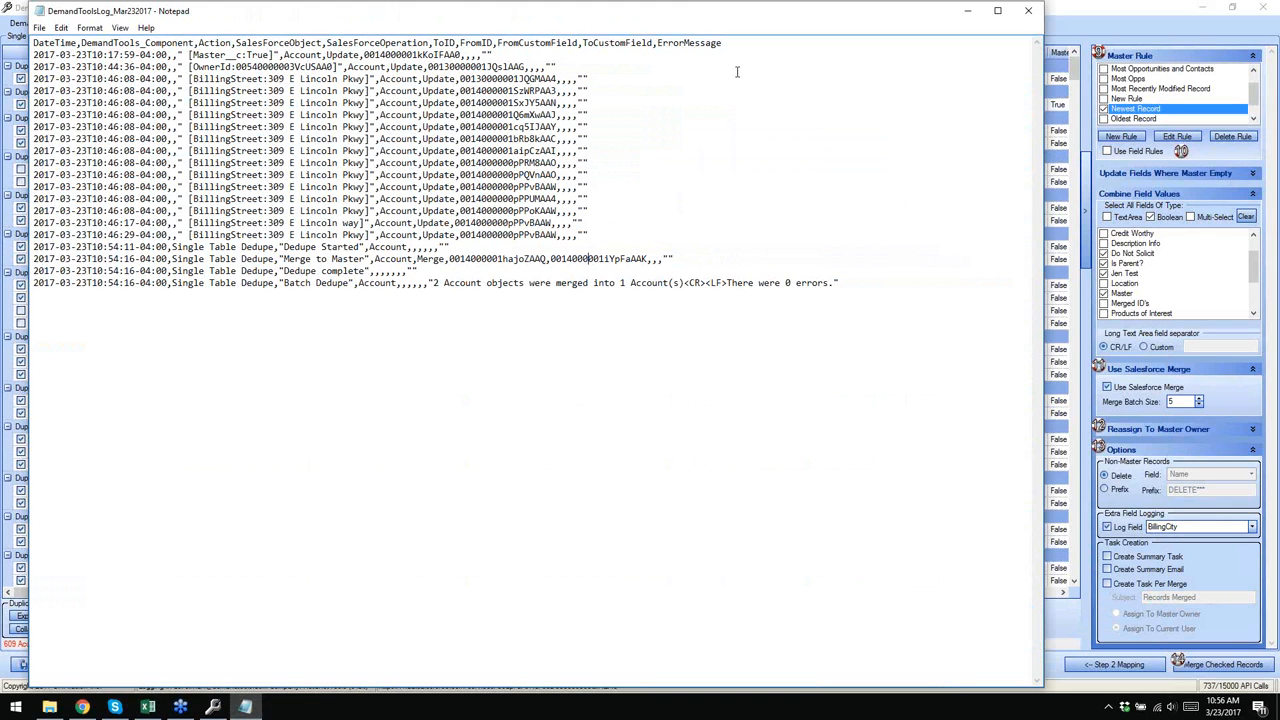
left_click(1030, 12)
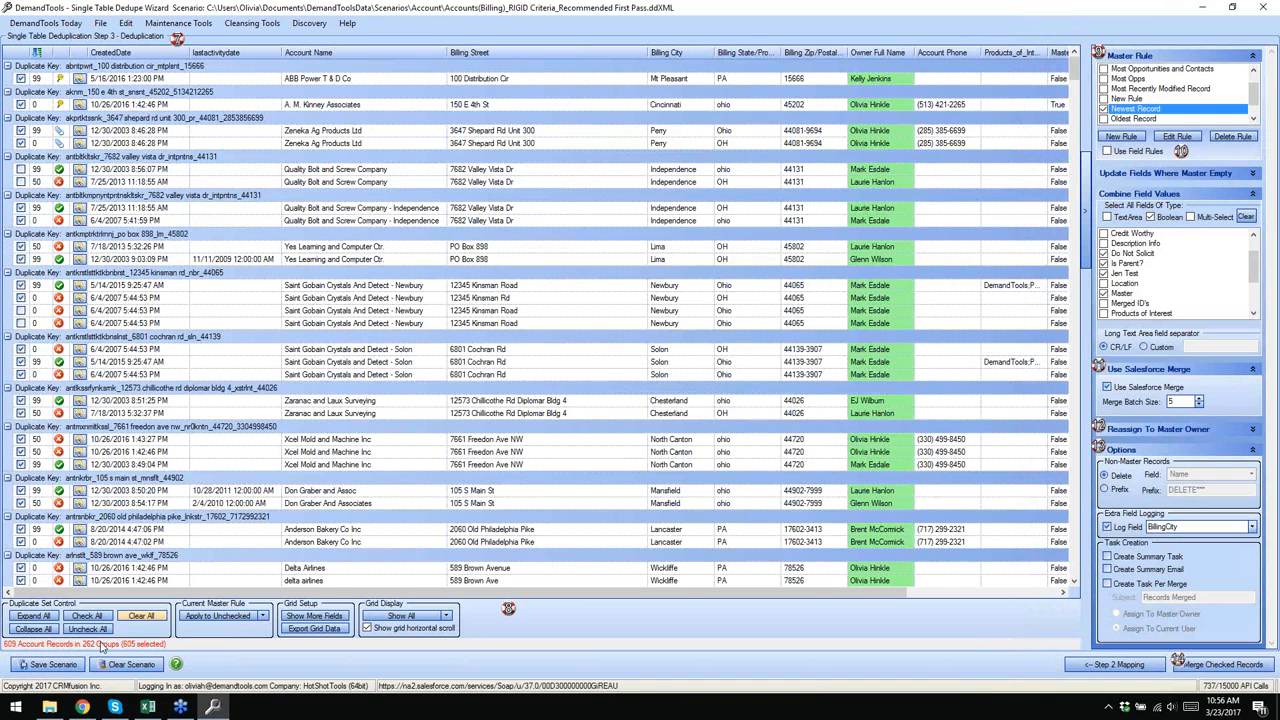
left_click(50, 707)
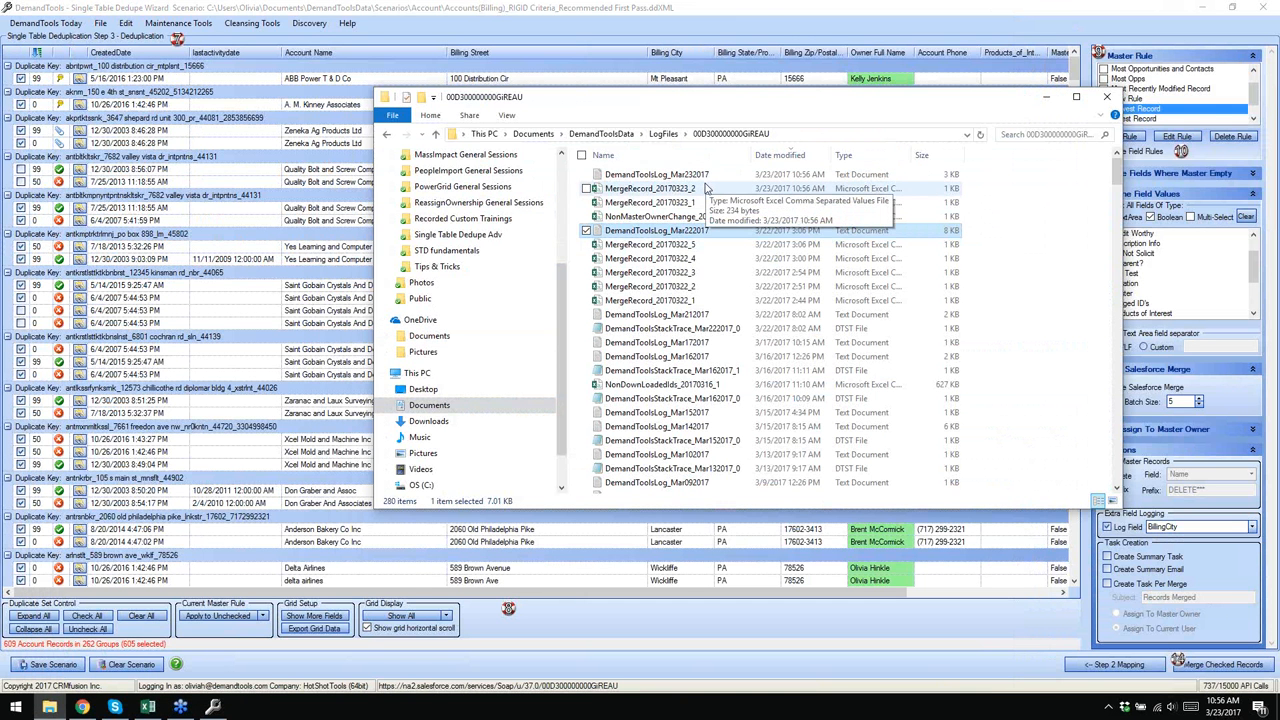
double_click(712, 176)
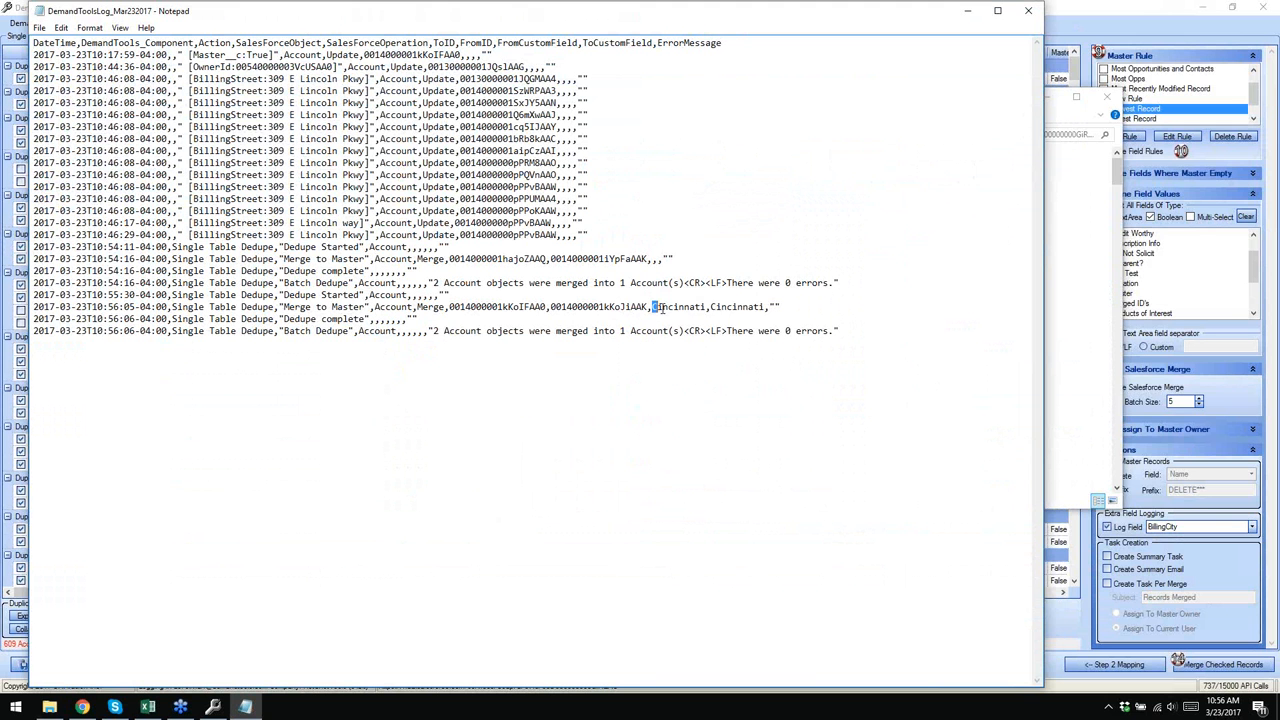
left_click_drag(660, 308, 766, 311)
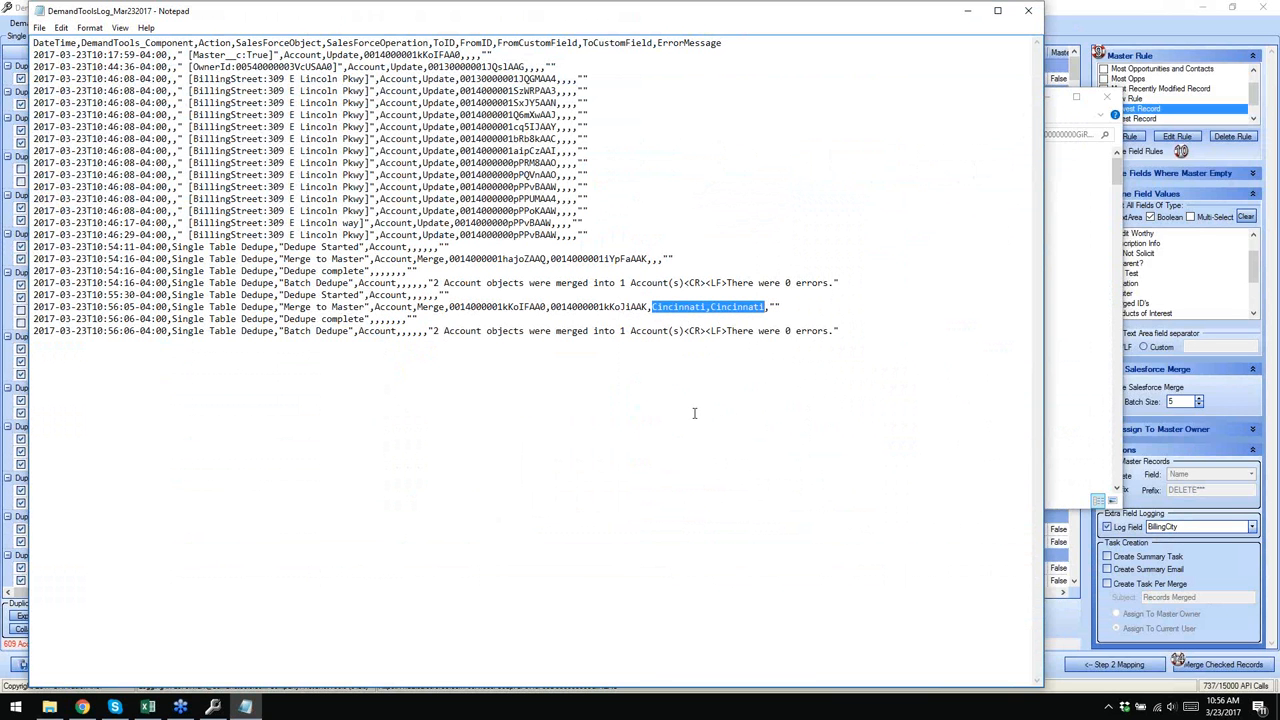
left_click(798, 360)
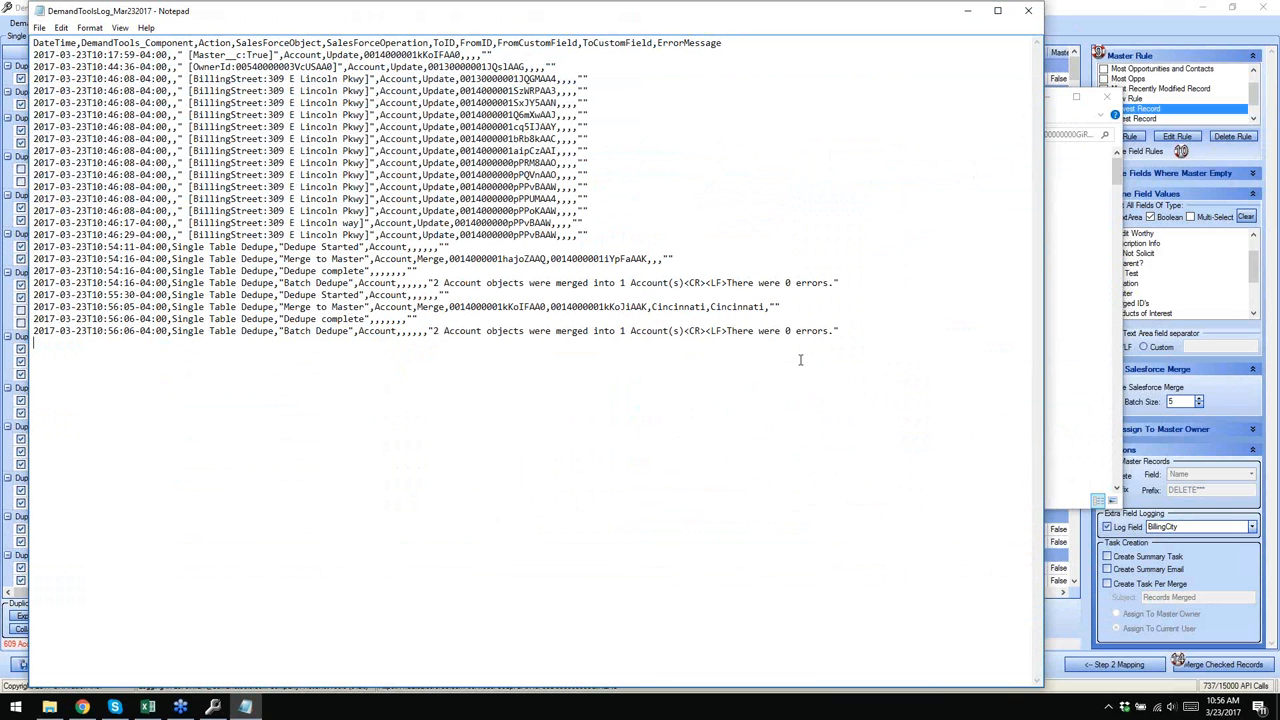
left_click(1027, 14)
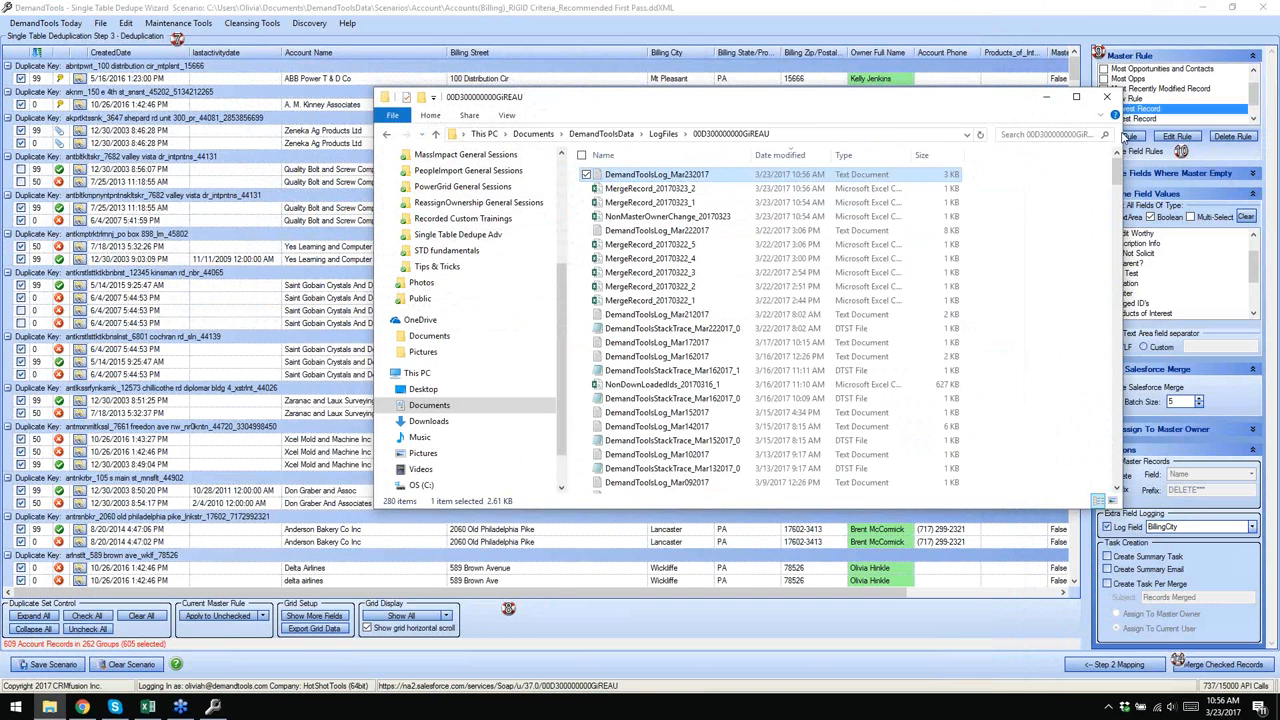
left_click(1106, 94)
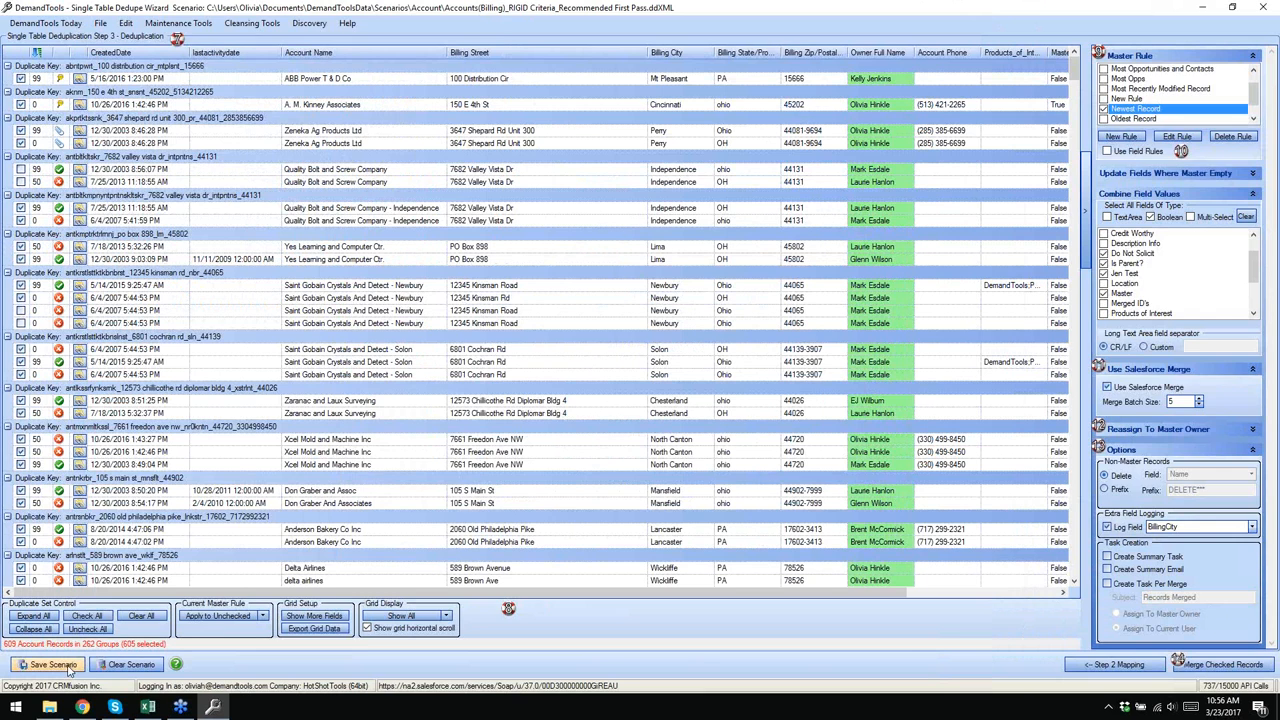
left_click(82, 707)
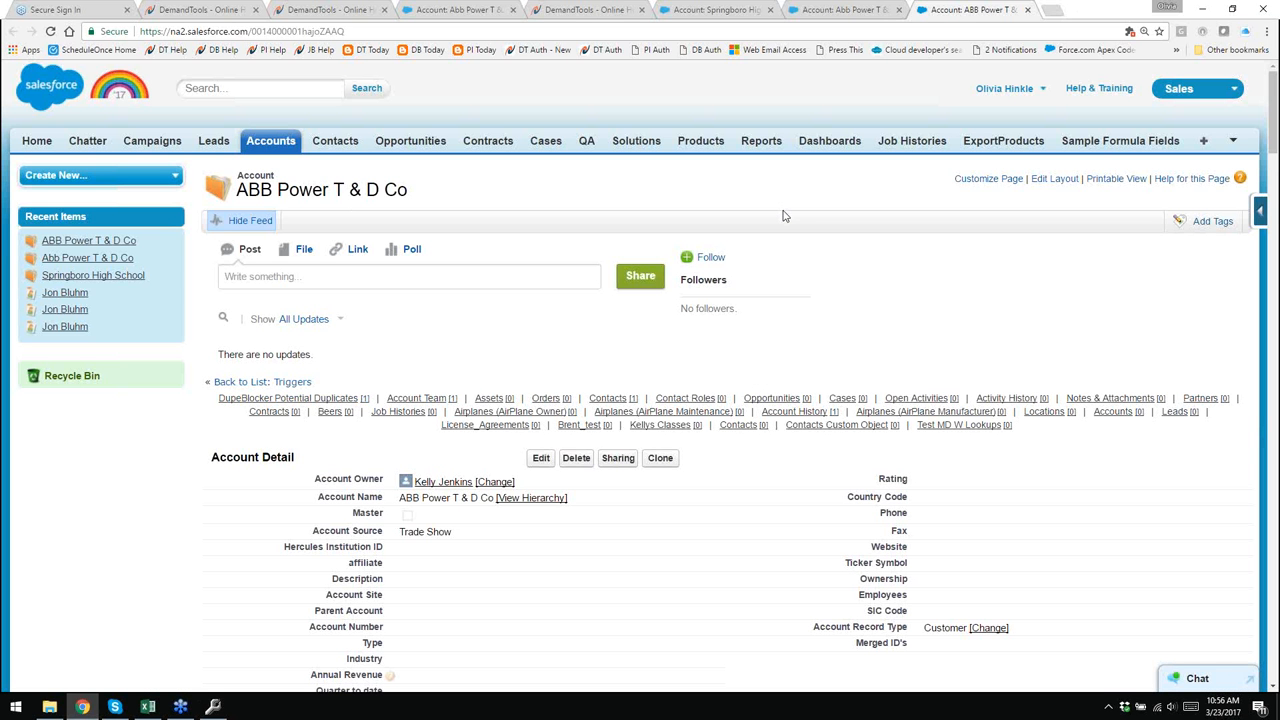
scroll(785, 217, "down", 1)
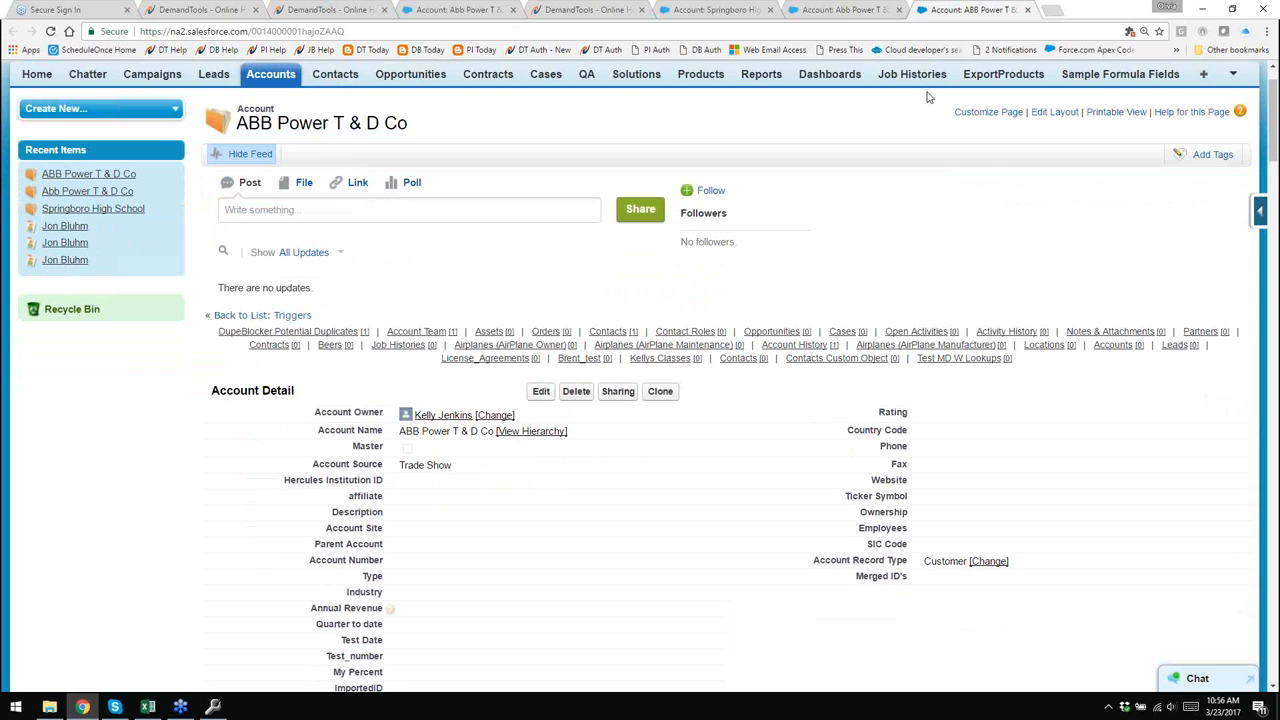
left_click(848, 14)
scroll(819, 330, "down", 3)
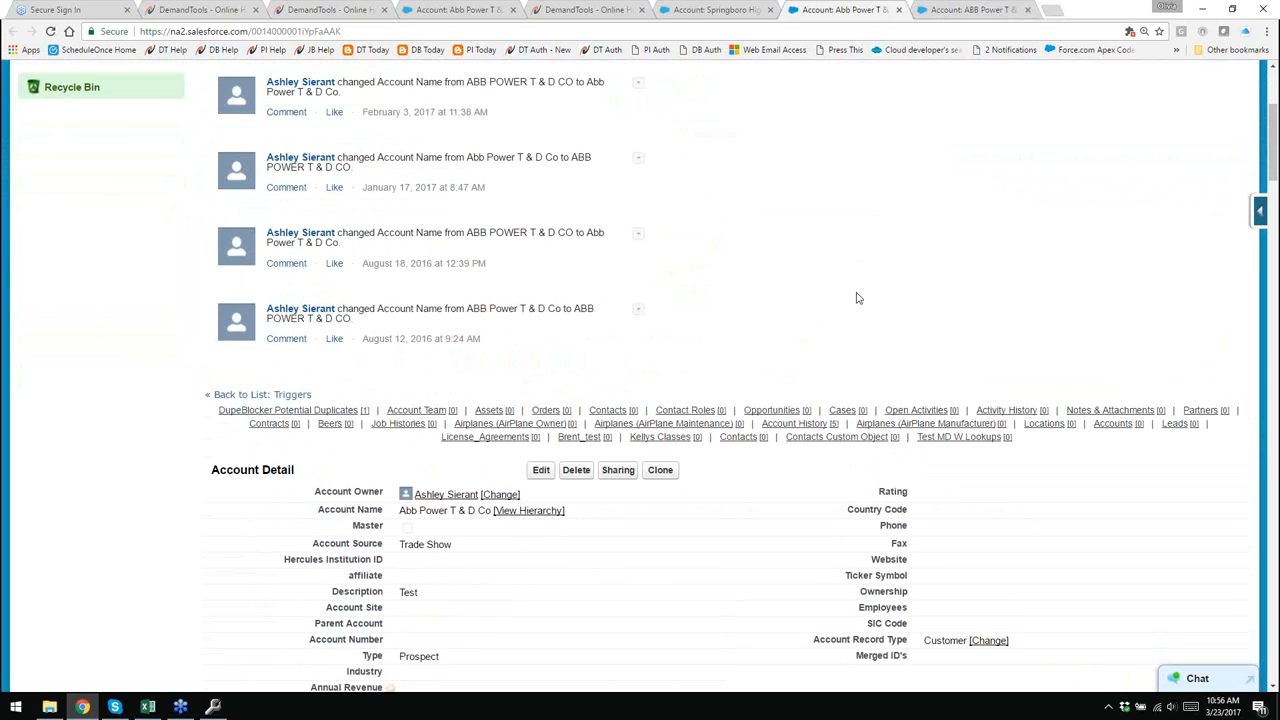
scroll(760, 310, "down", 1)
scroll(772, 455, "down", 1)
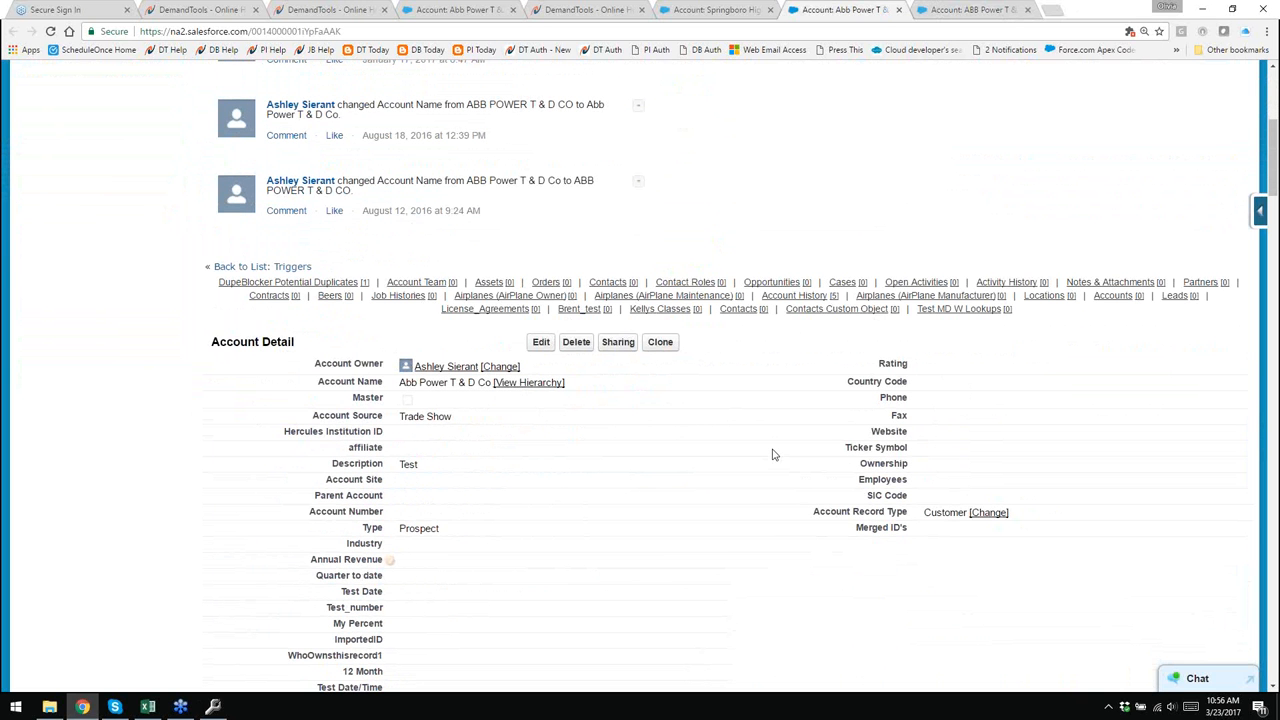
scroll(630, 530, "down", 13)
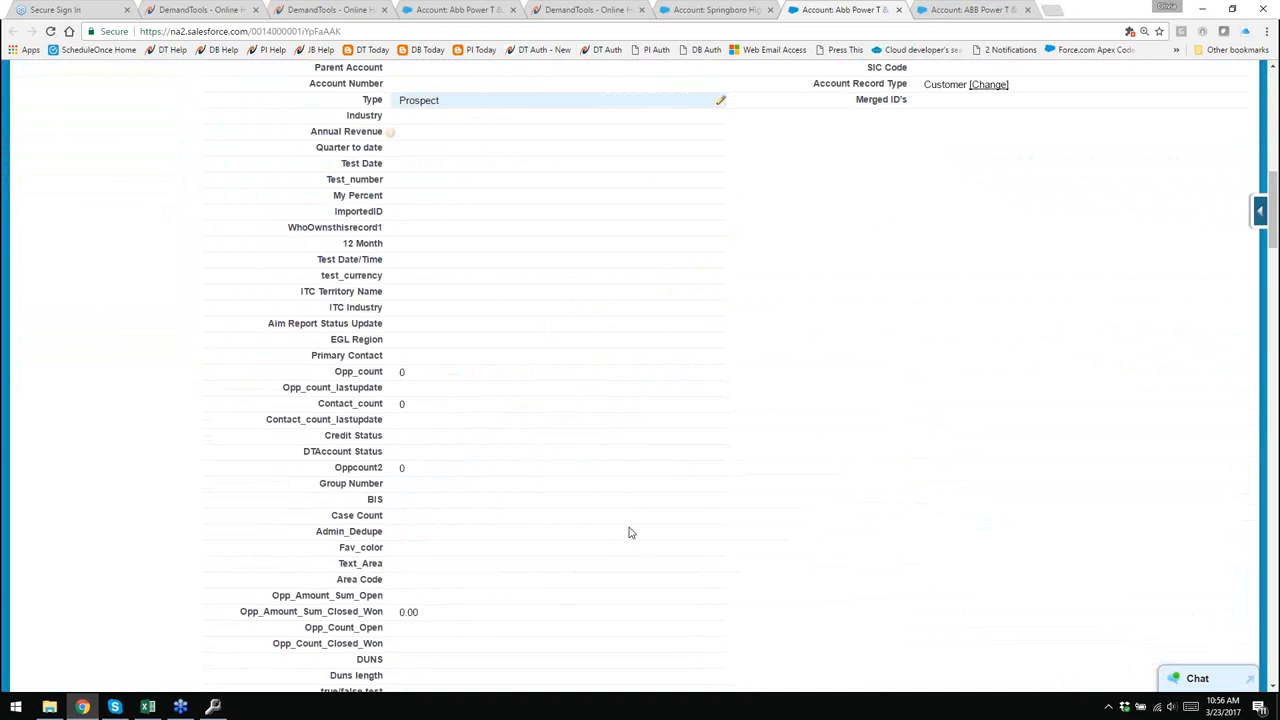
scroll(630, 530, "down", 20)
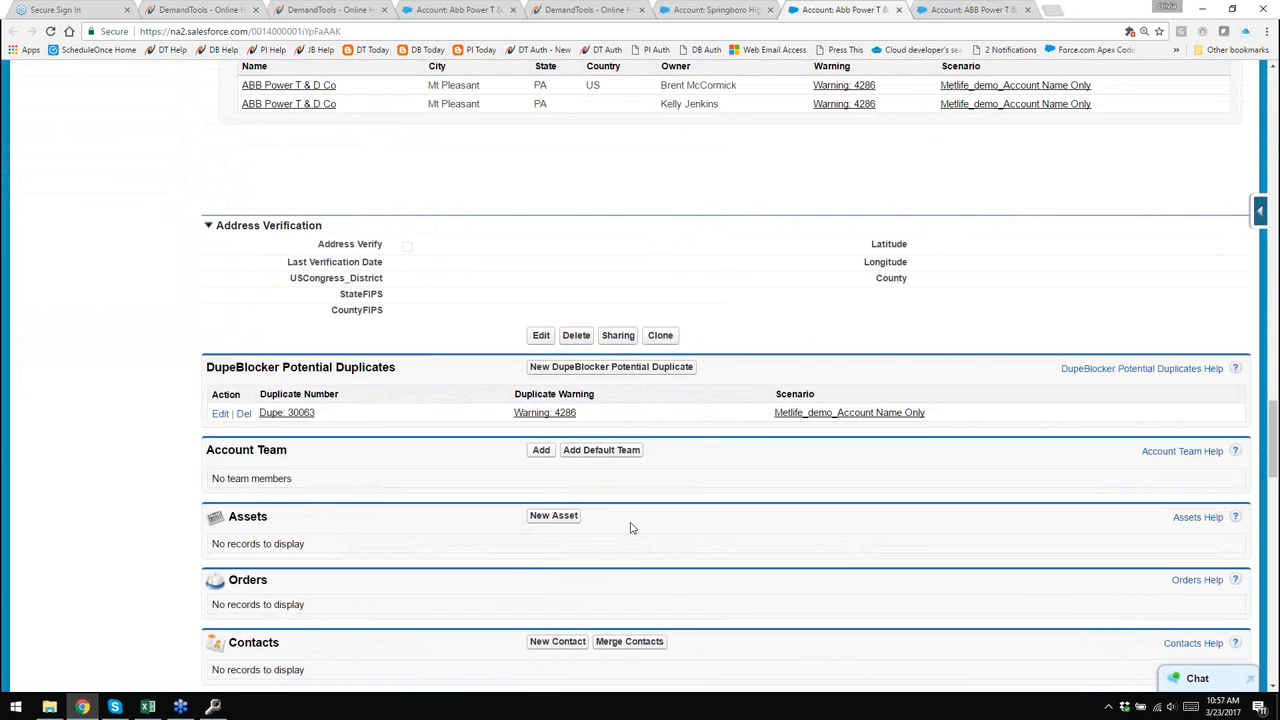
scroll(630, 528, "down", 9)
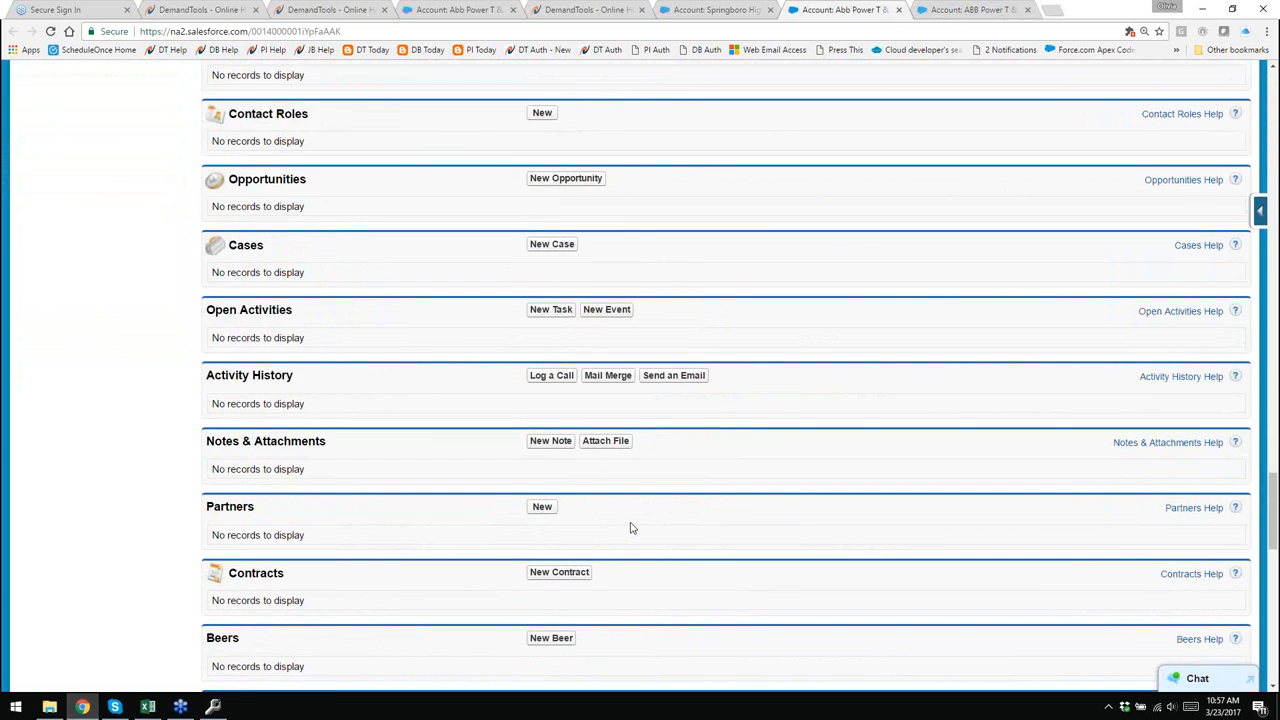
scroll(630, 528, "down", 3)
scroll(630, 528, "down", 2)
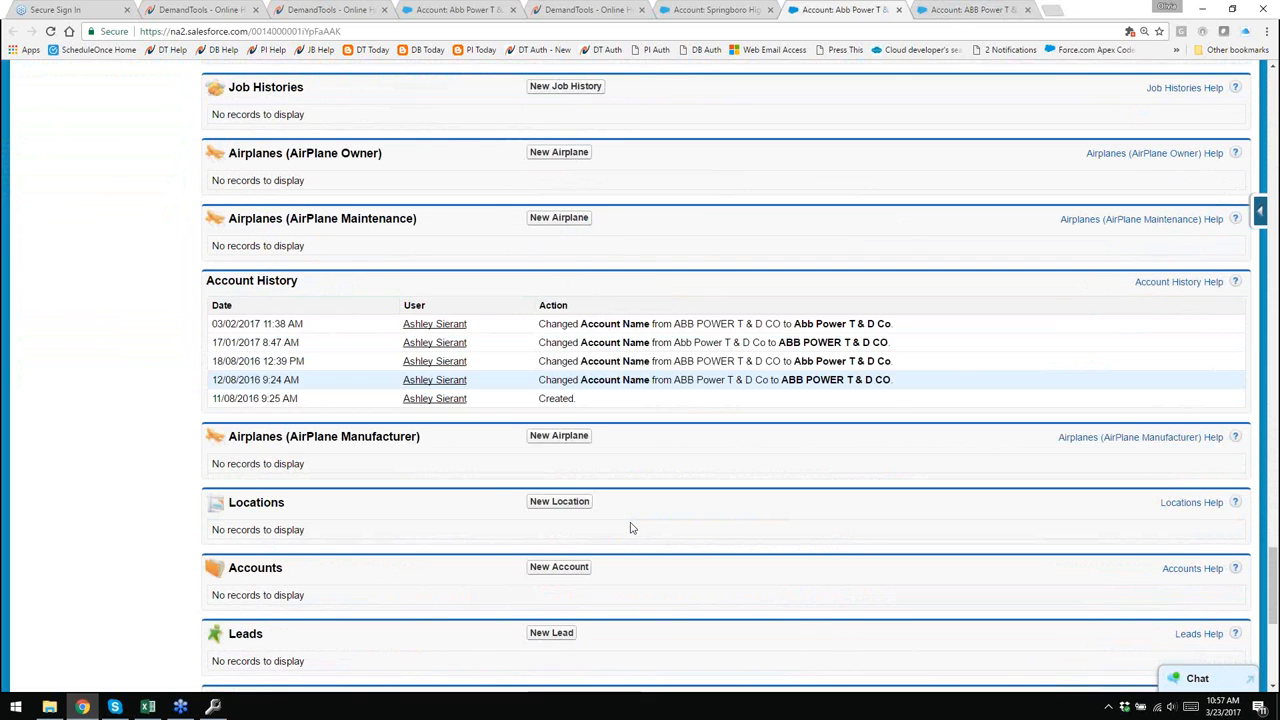
scroll(630, 528, "up", 12)
- Verify Abb Power T & D Co is listed in the Recycle Bin, then return to the surviving ABB account
left_click(56, 31)
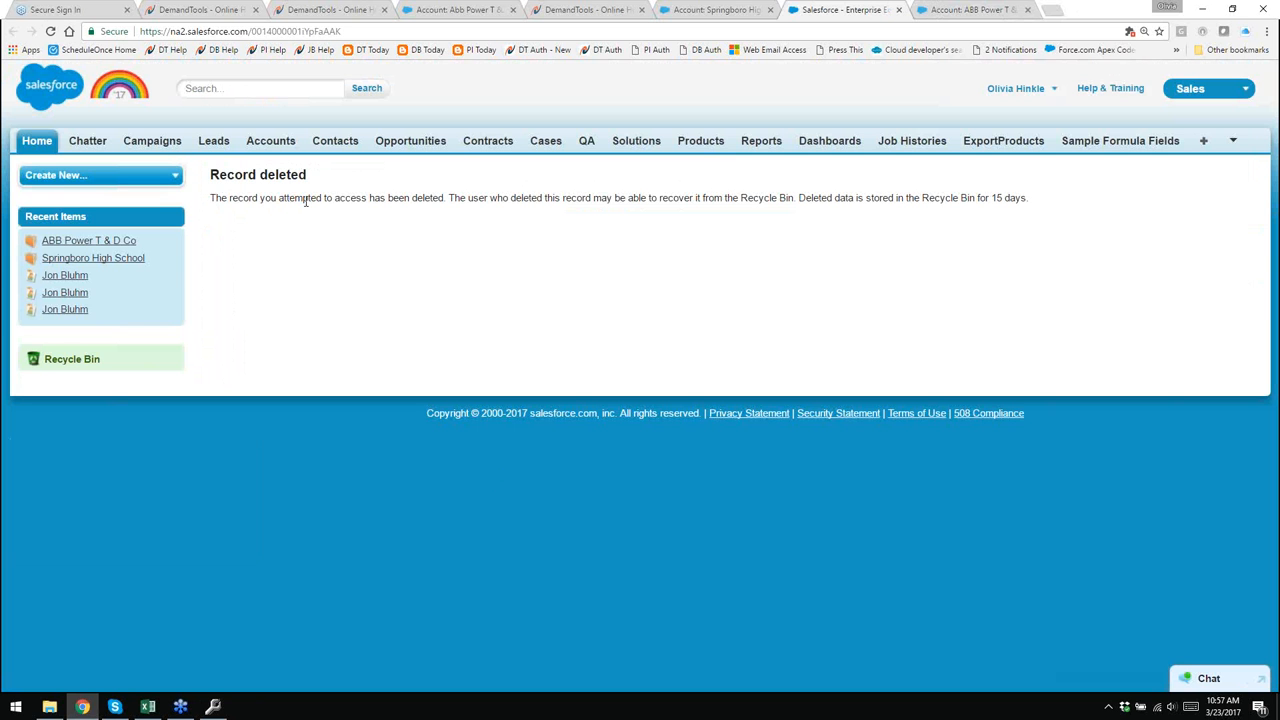
left_click(44, 361)
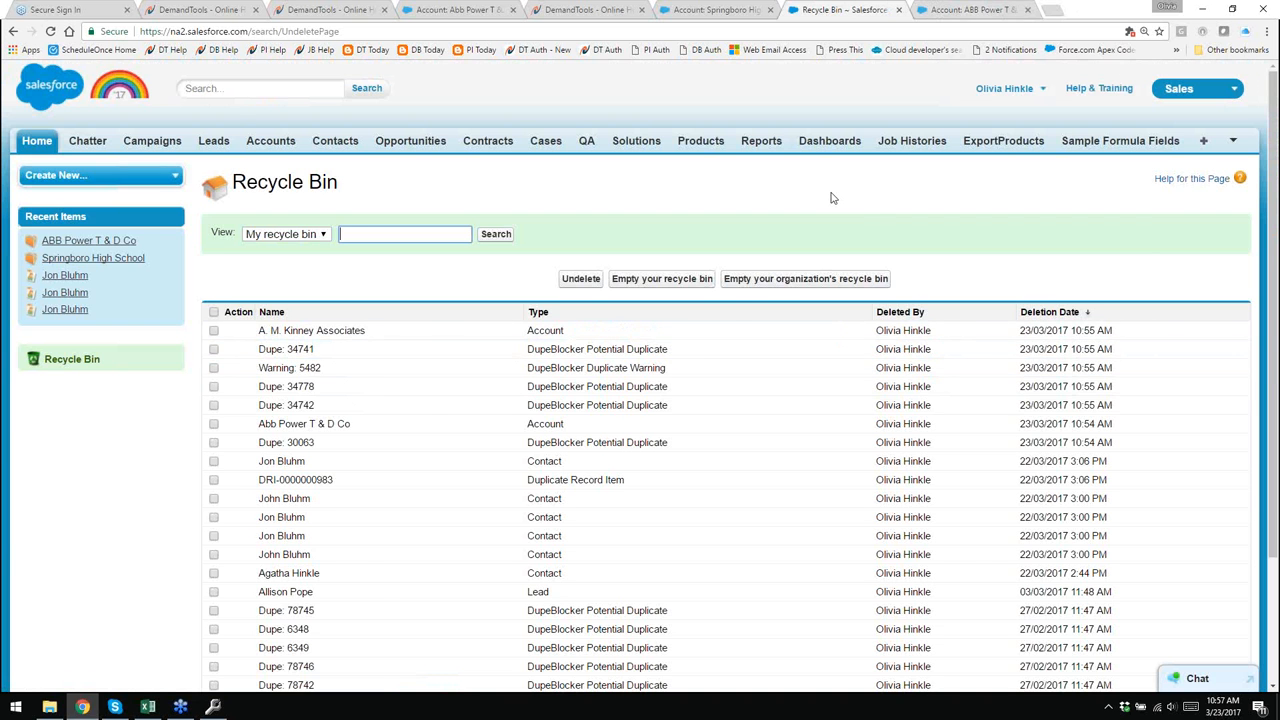
key("ctrl+Tab")
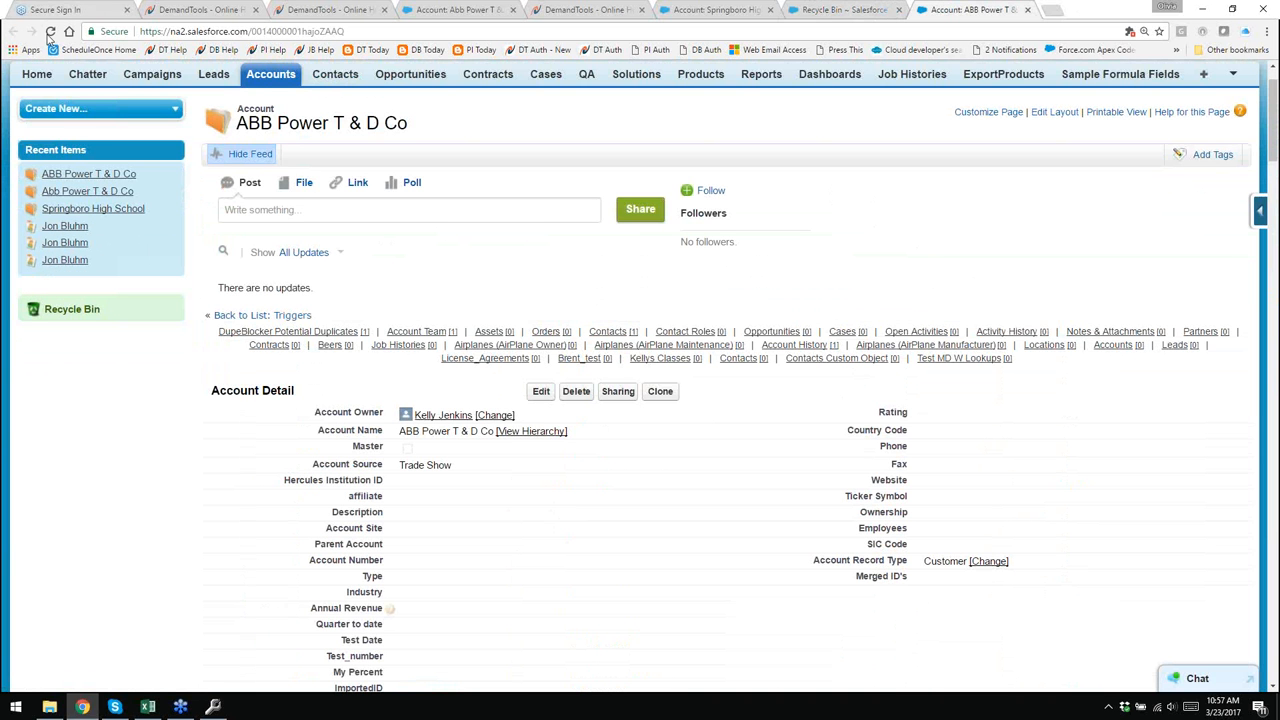
left_click(837, 15)
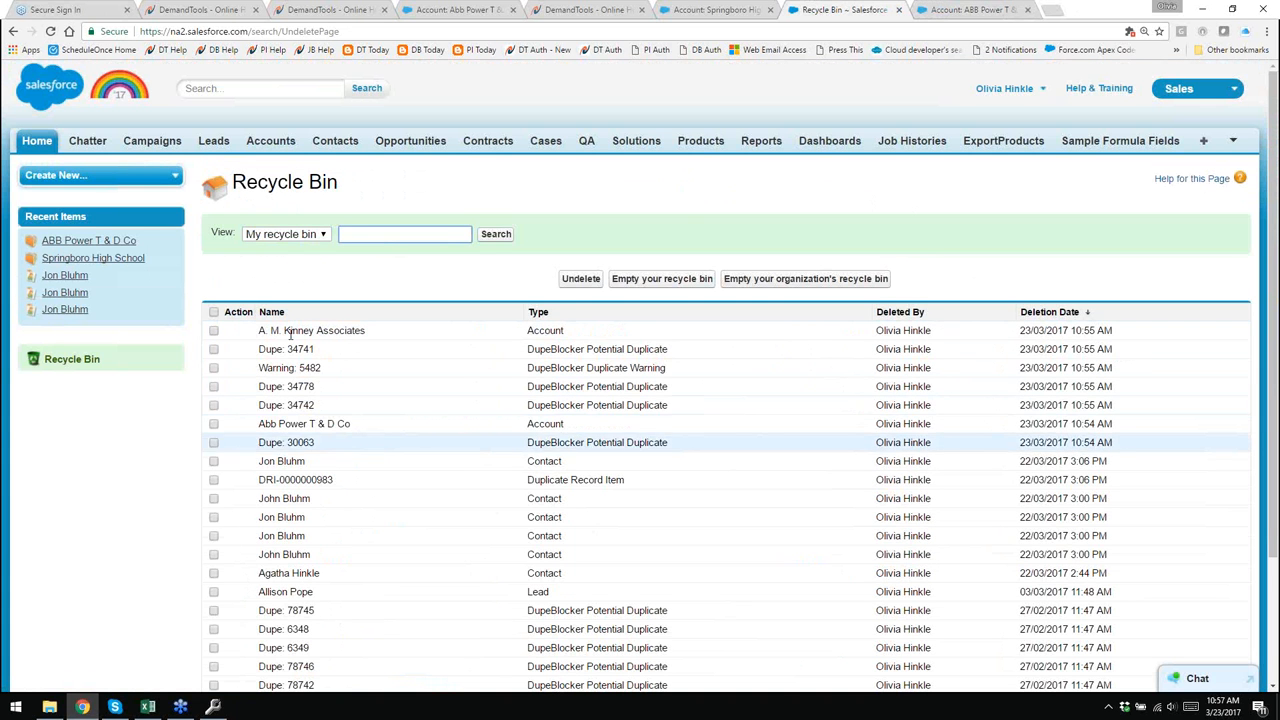
left_click_drag(256, 426, 612, 428)
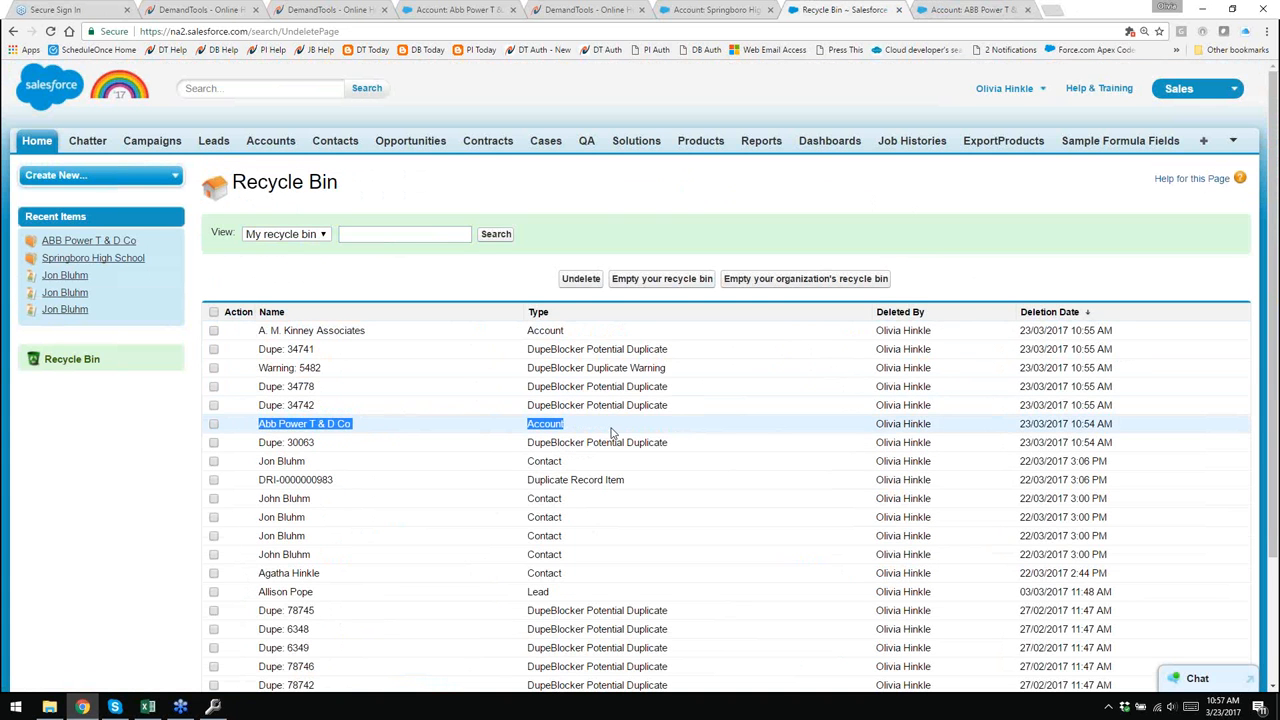
left_click(948, 12)
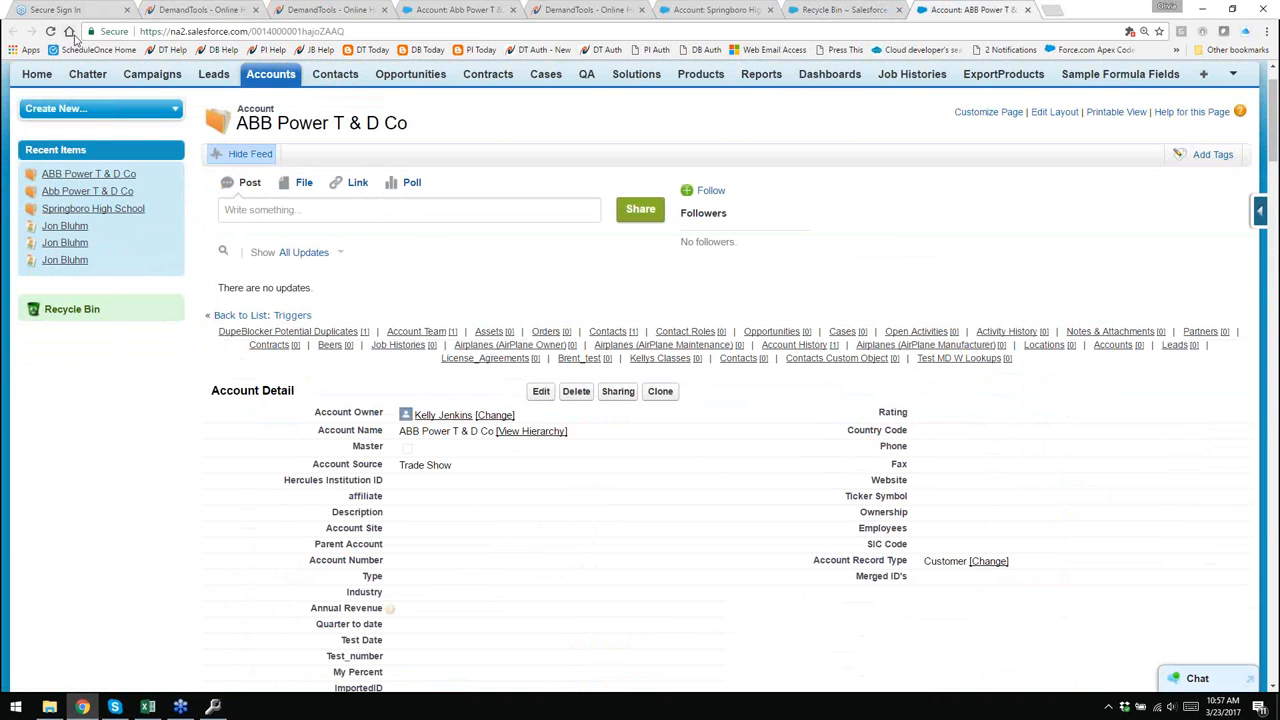
- Reload the ABB Power T & D Co account, scroll to its Account History, then return to DemandTools
left_click(50, 31)
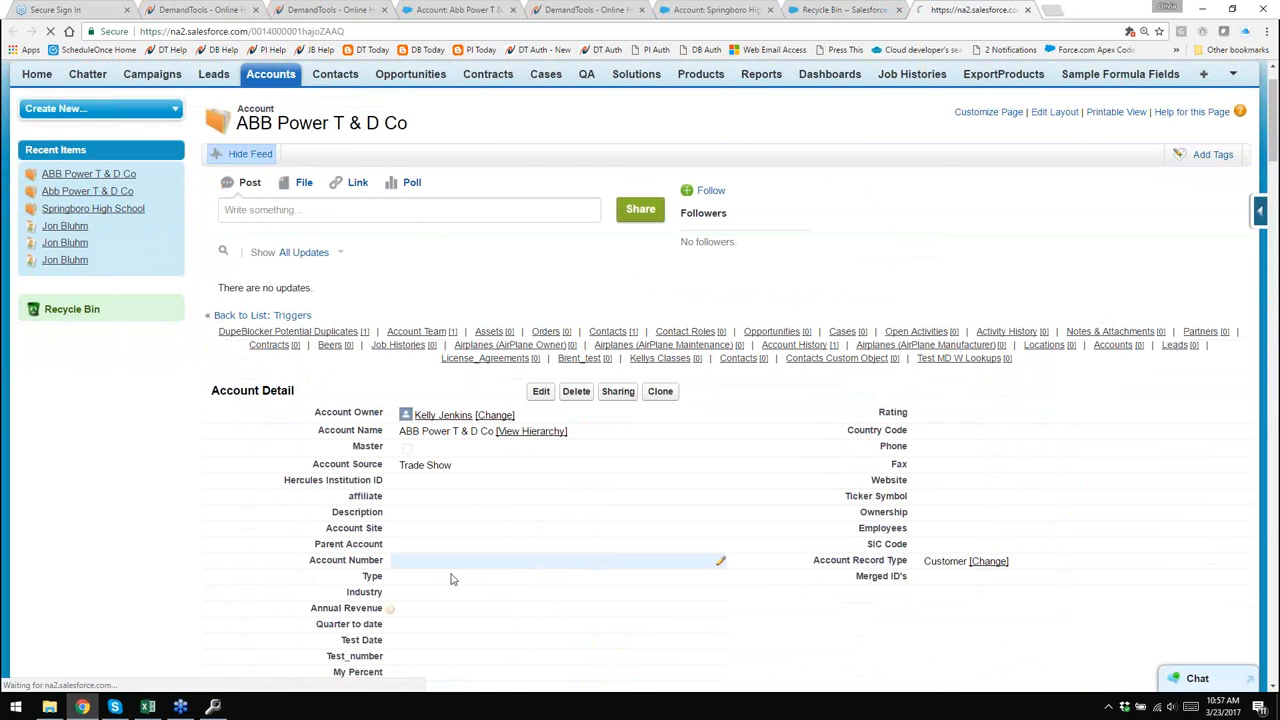
scroll(525, 460, "down", 1)
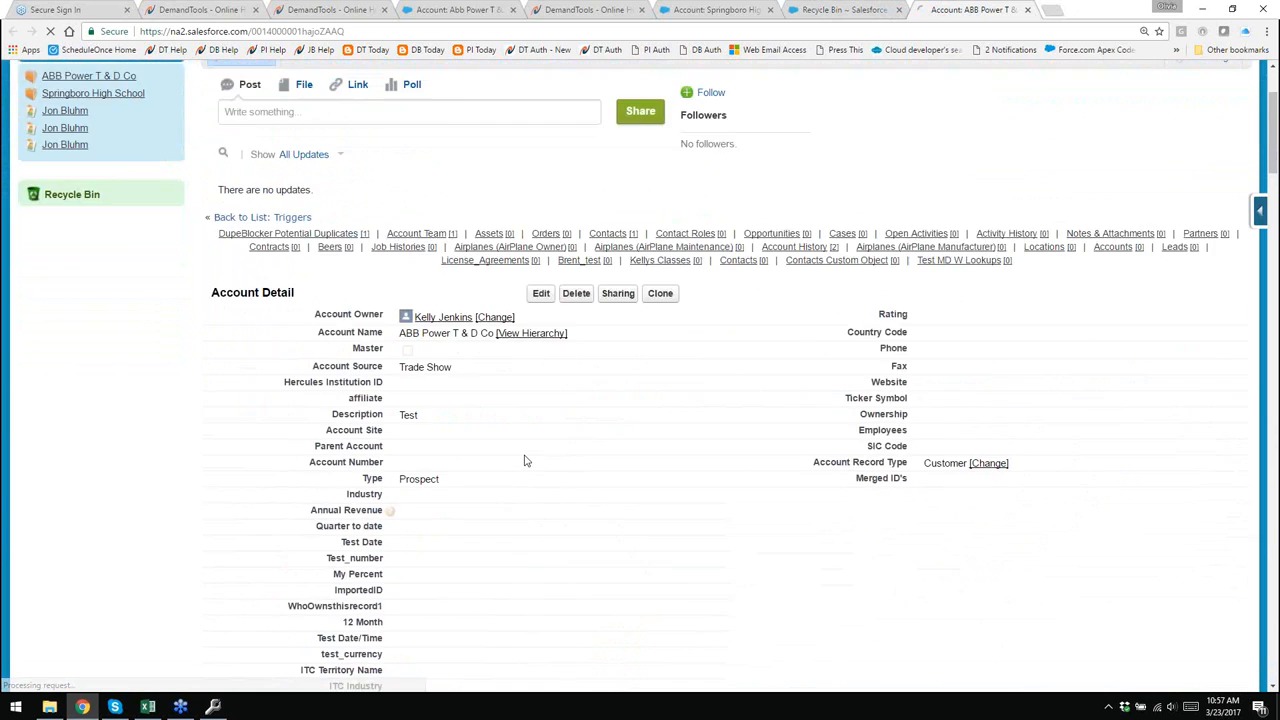
scroll(525, 460, "down", 15)
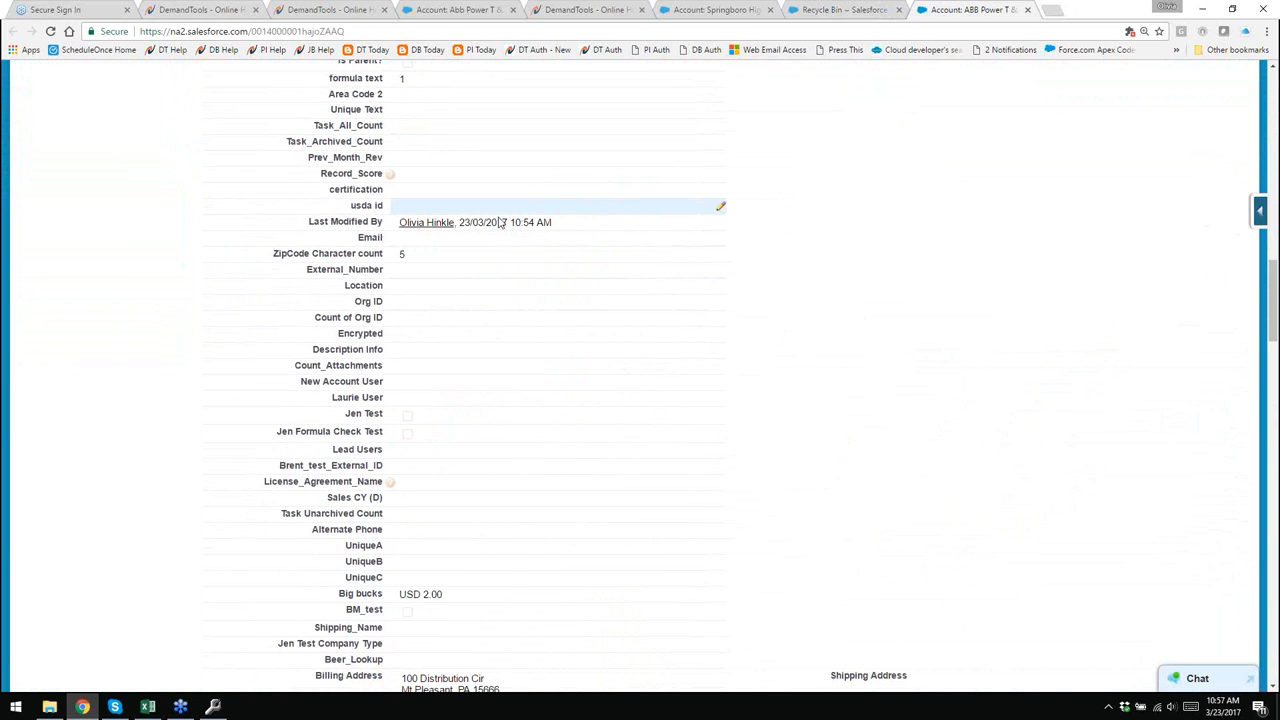
scroll(608, 340, "down", 8)
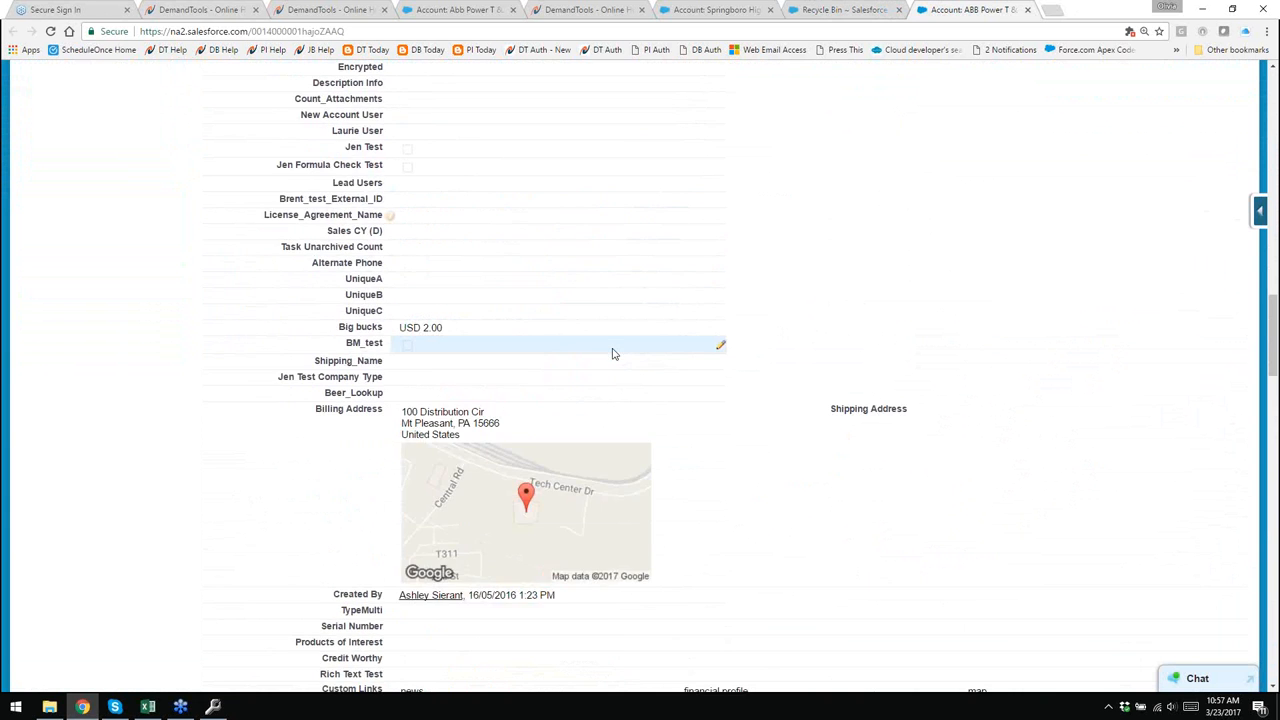
scroll(612, 357, "down", 8)
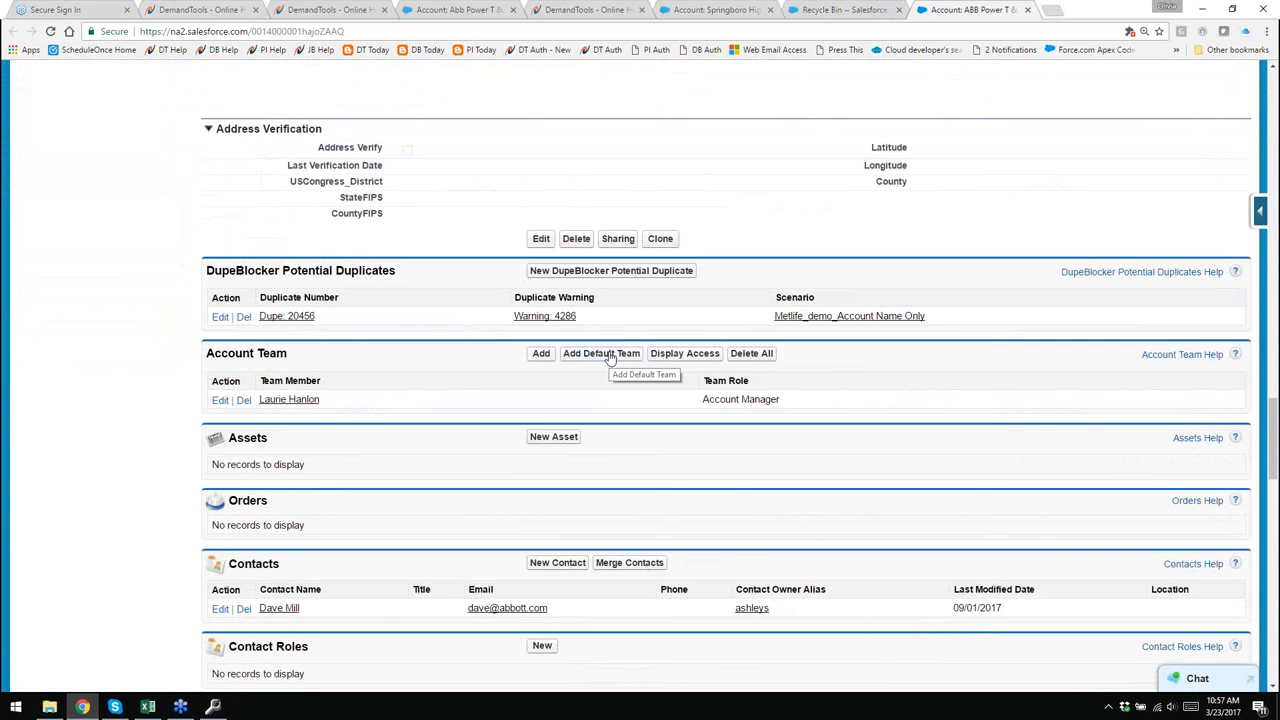
scroll(612, 357, "down", 4)
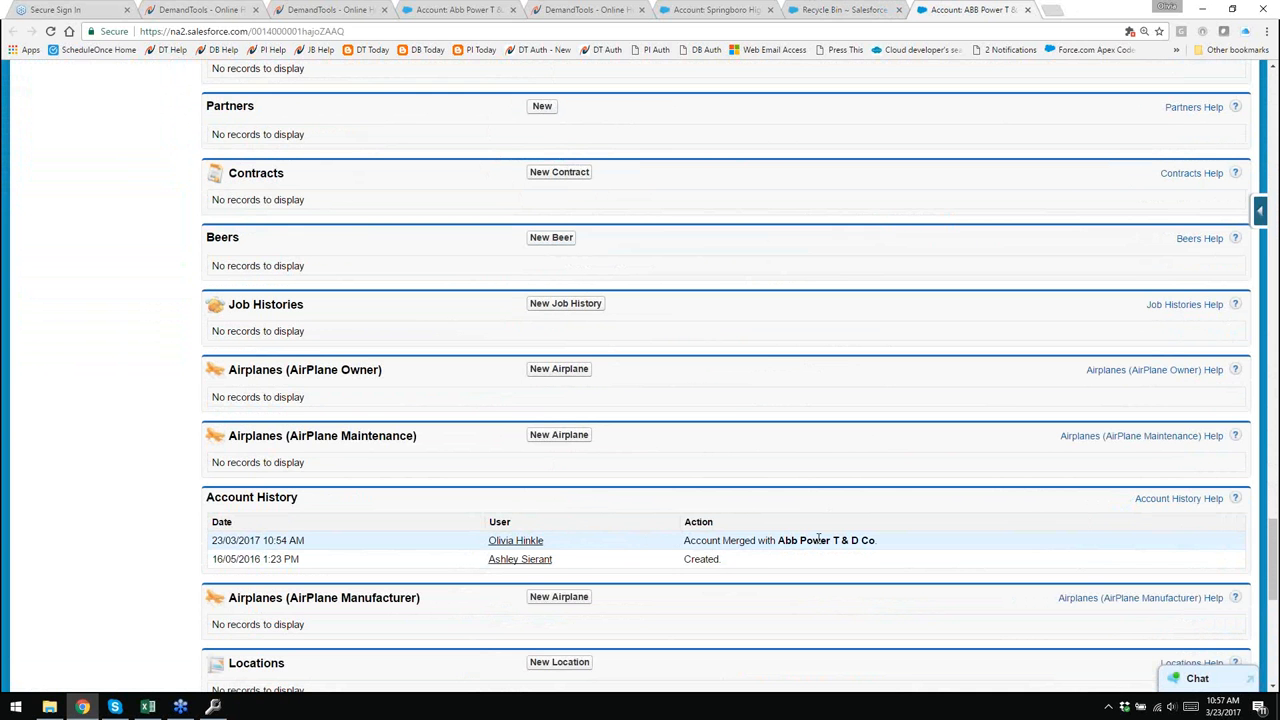
left_click(212, 708)
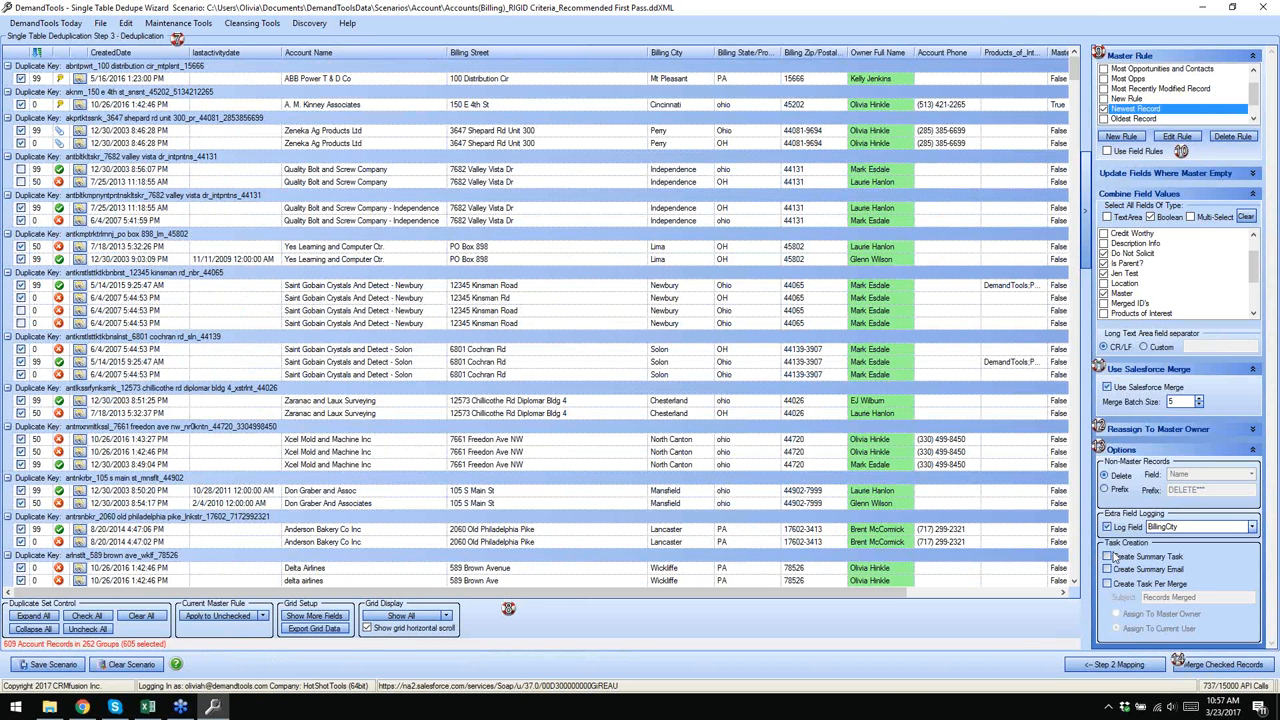
- Enable Create Summary Email and Create Task Per Merge, and inspect both Quality Bolt records in Salesforce
left_click(1107, 569)
left_click(1107, 583)
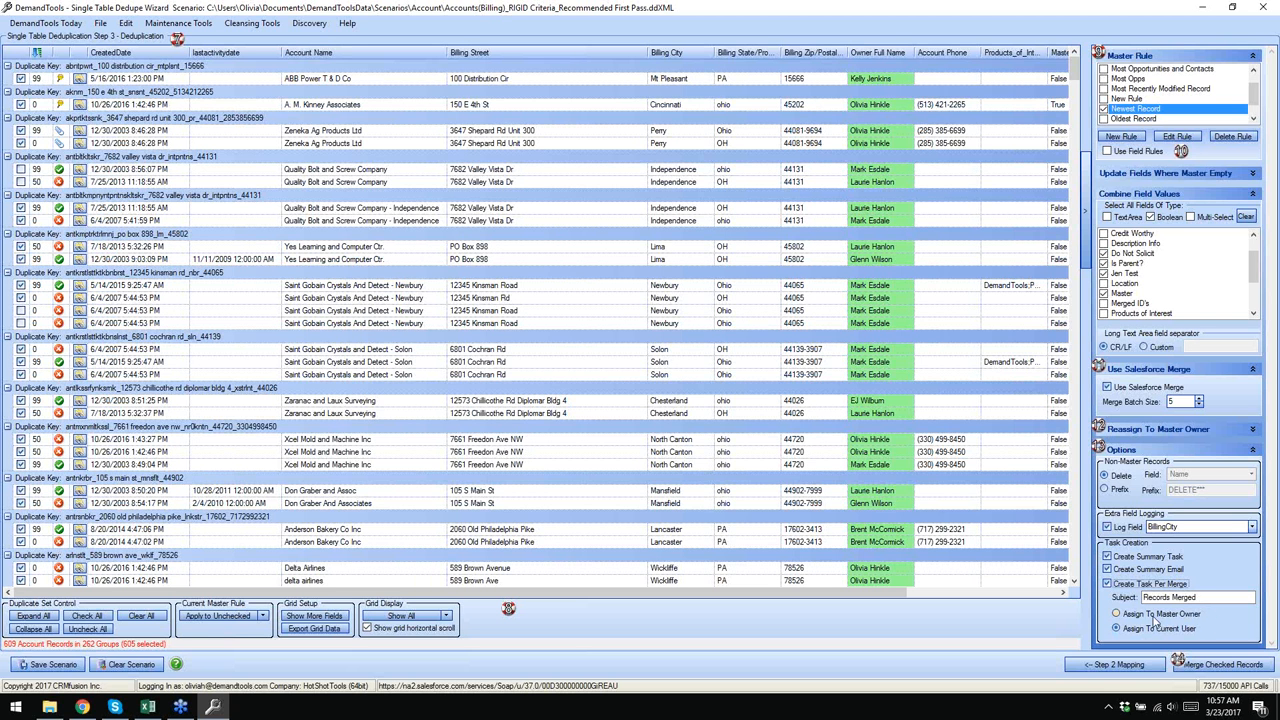
left_click(876, 210)
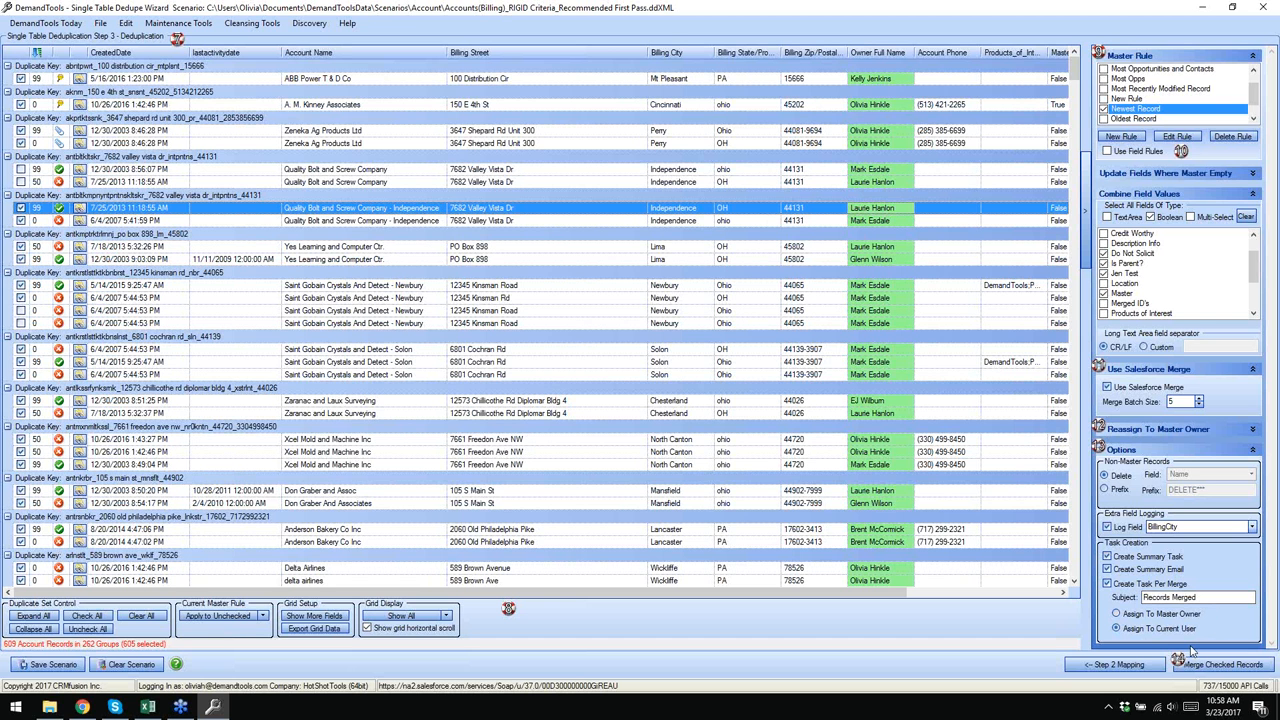
left_click(81, 211)
left_click(215, 707)
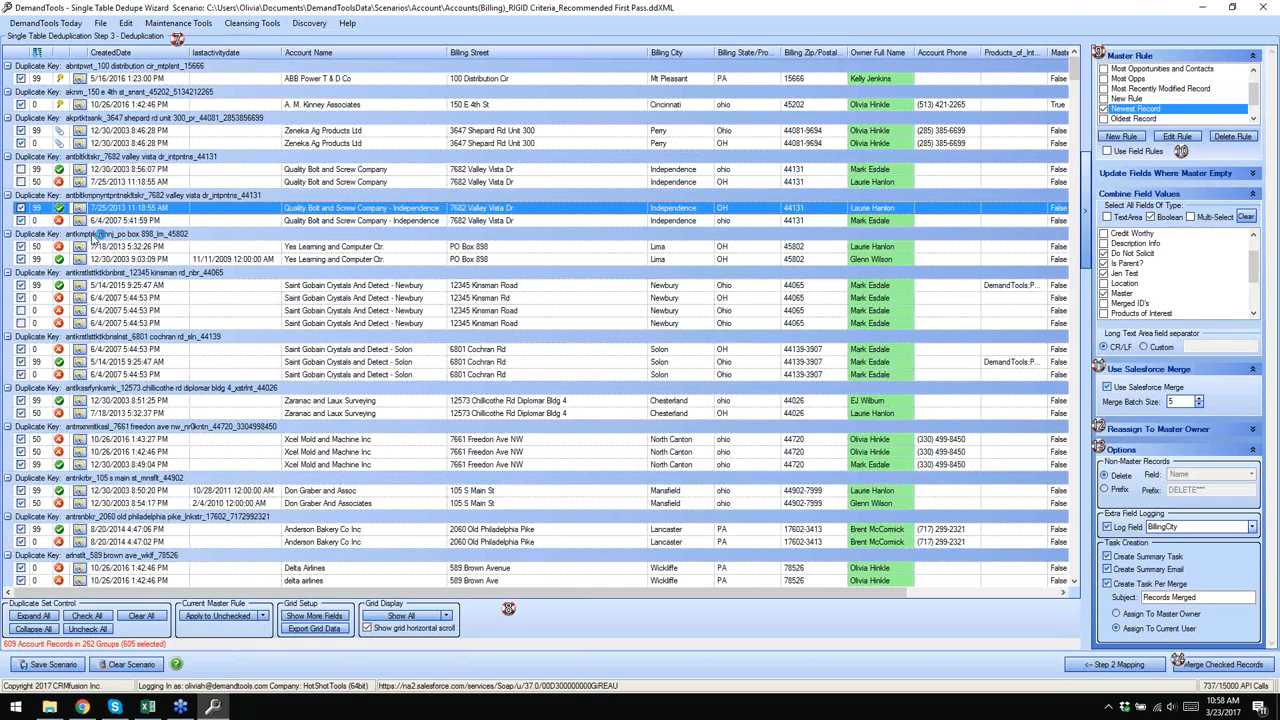
left_click(81, 221)
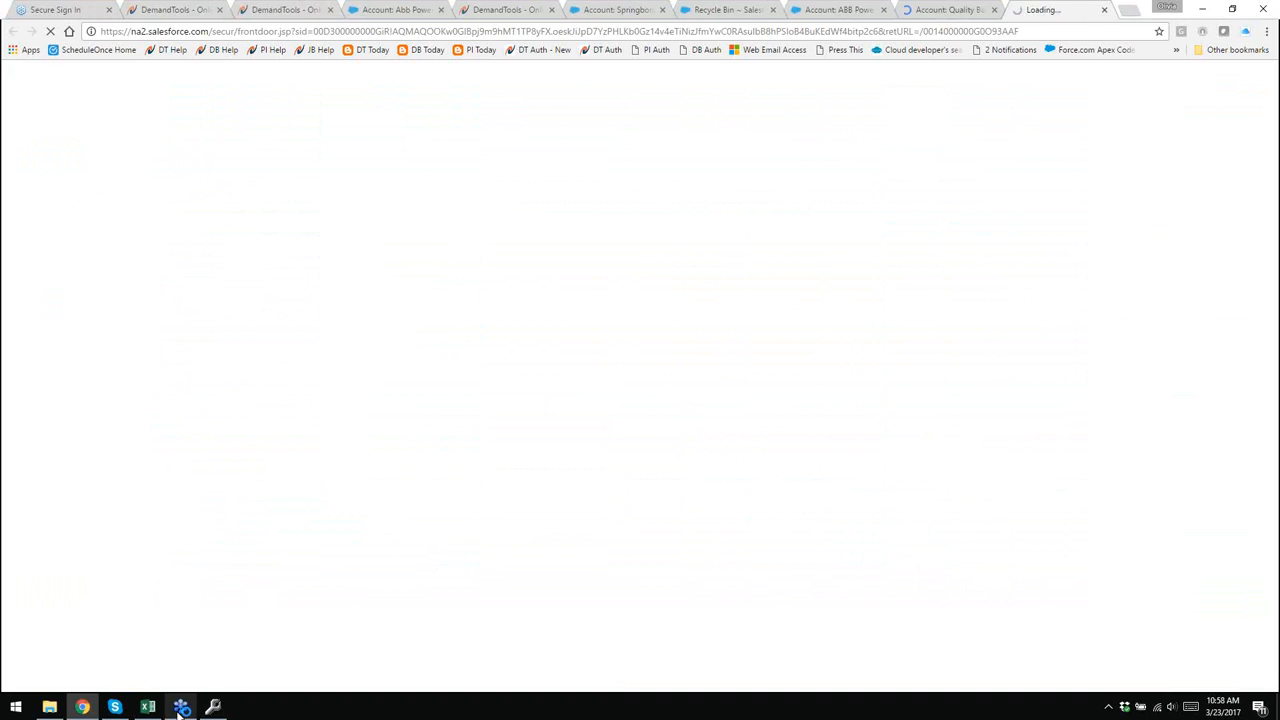
left_click(213, 707)
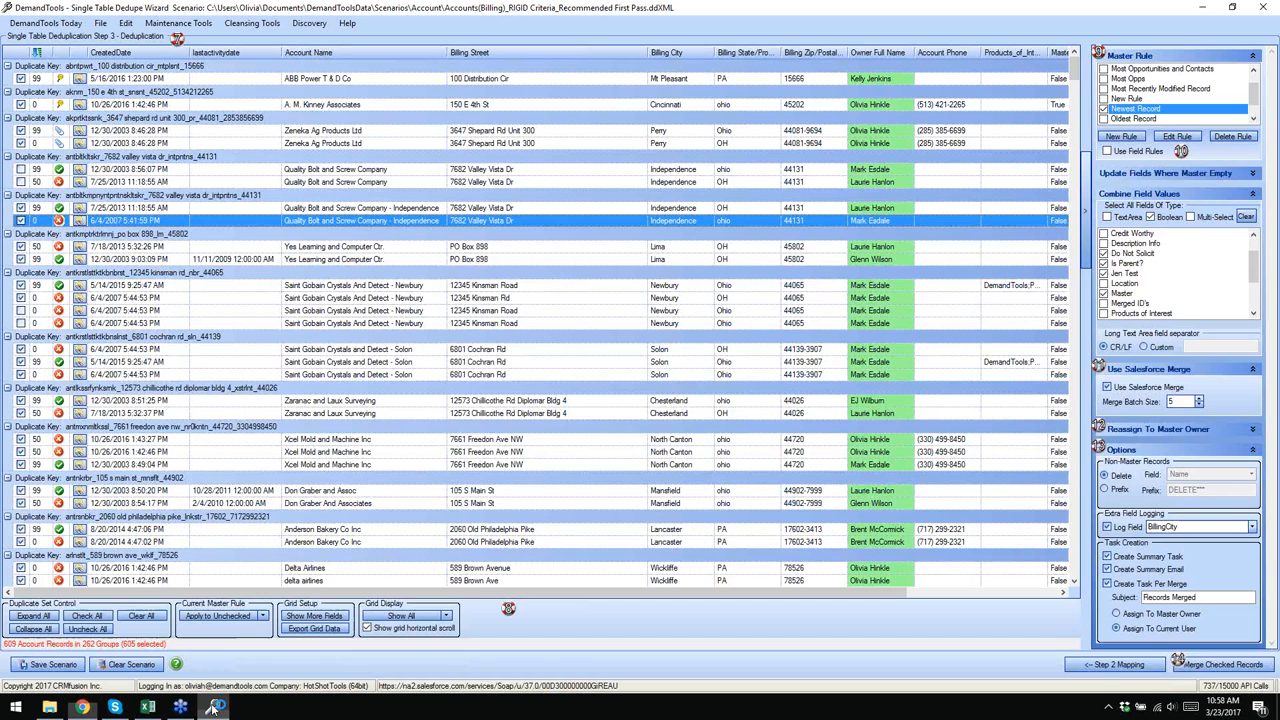
- Merge the Quality Bolt and Screw Company - Independence group without a restore file
right_click(104, 196)
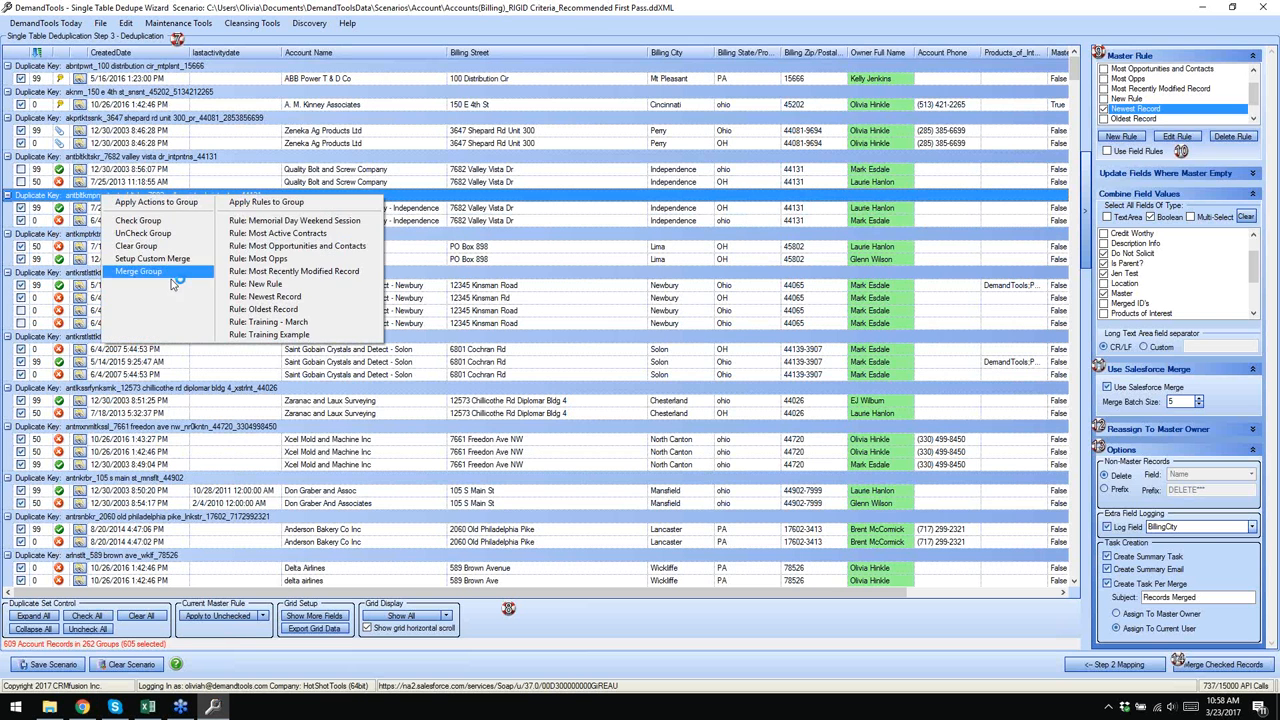
left_click(172, 278)
left_click(610, 413)
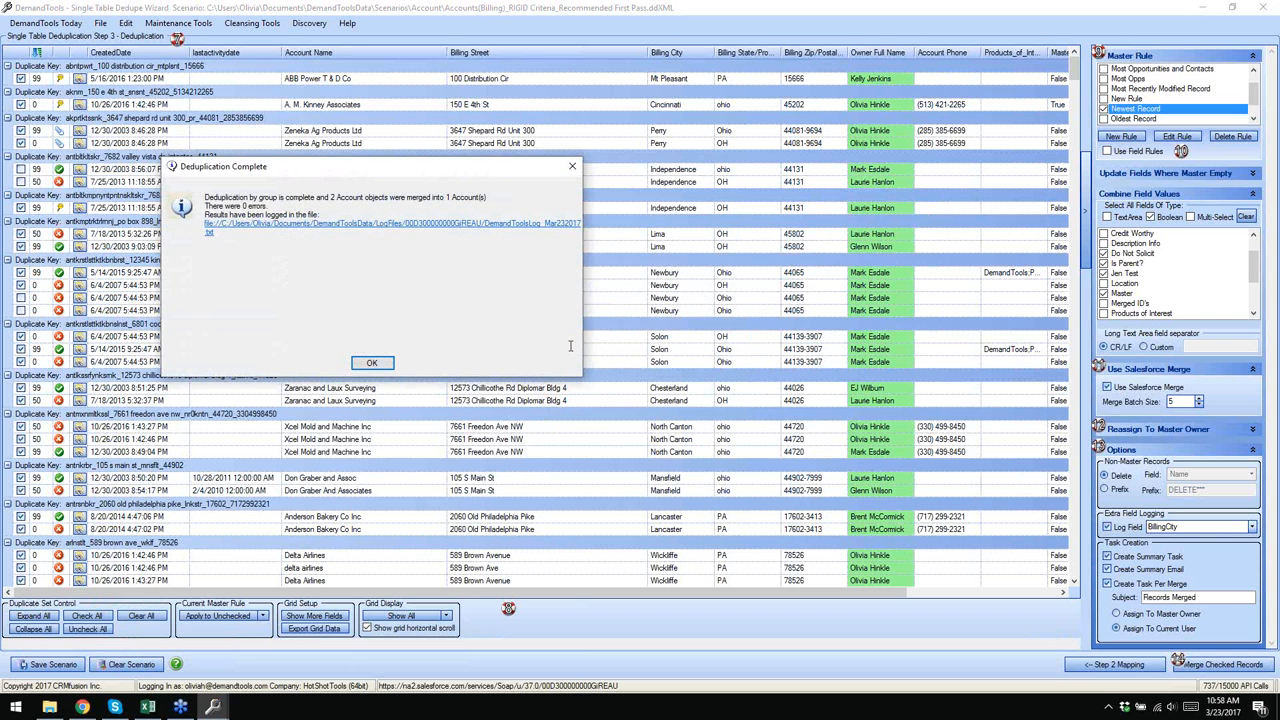
left_click(373, 364)
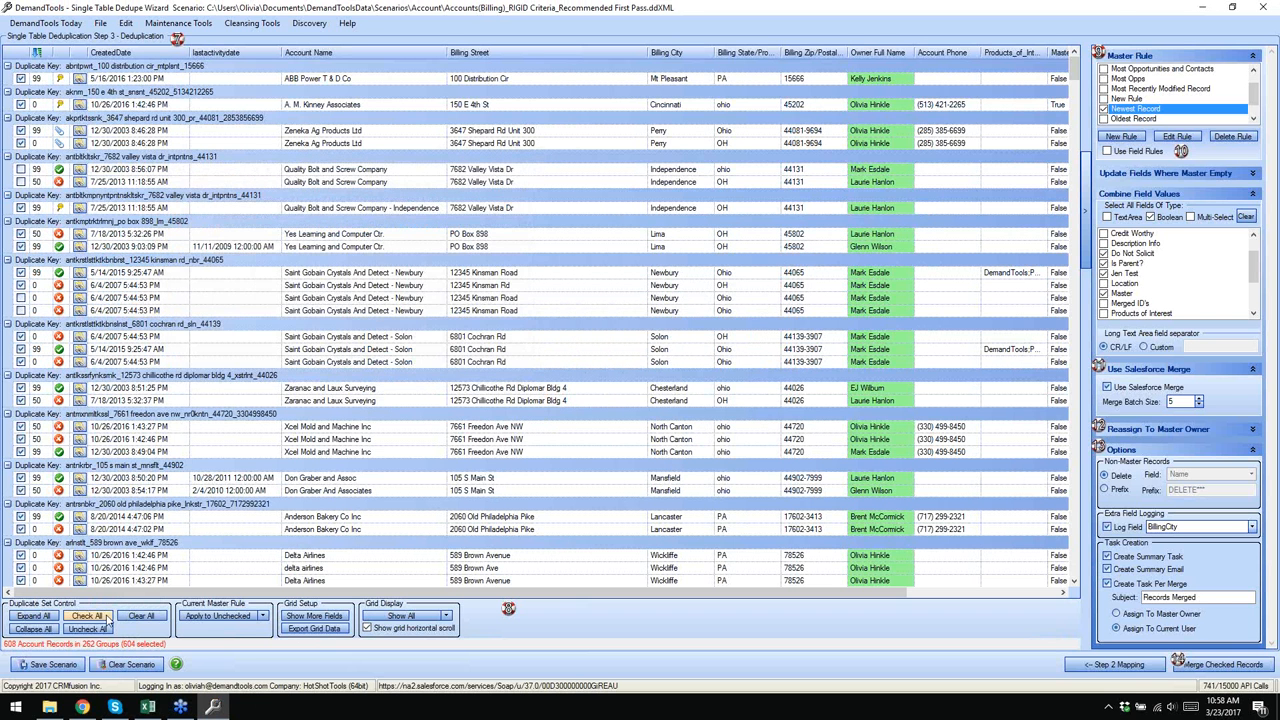
left_click(84, 707)
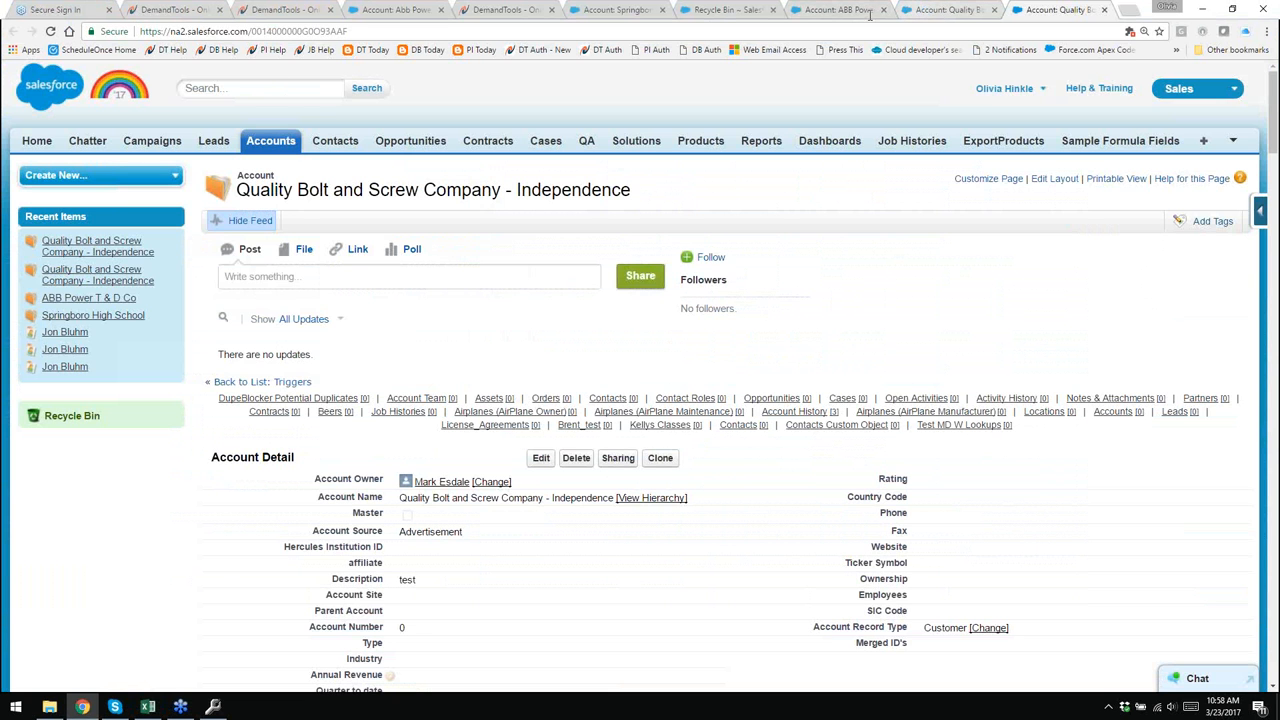
- Reload the merged-away and surviving Quality Bolt account pages
left_click(50, 32)
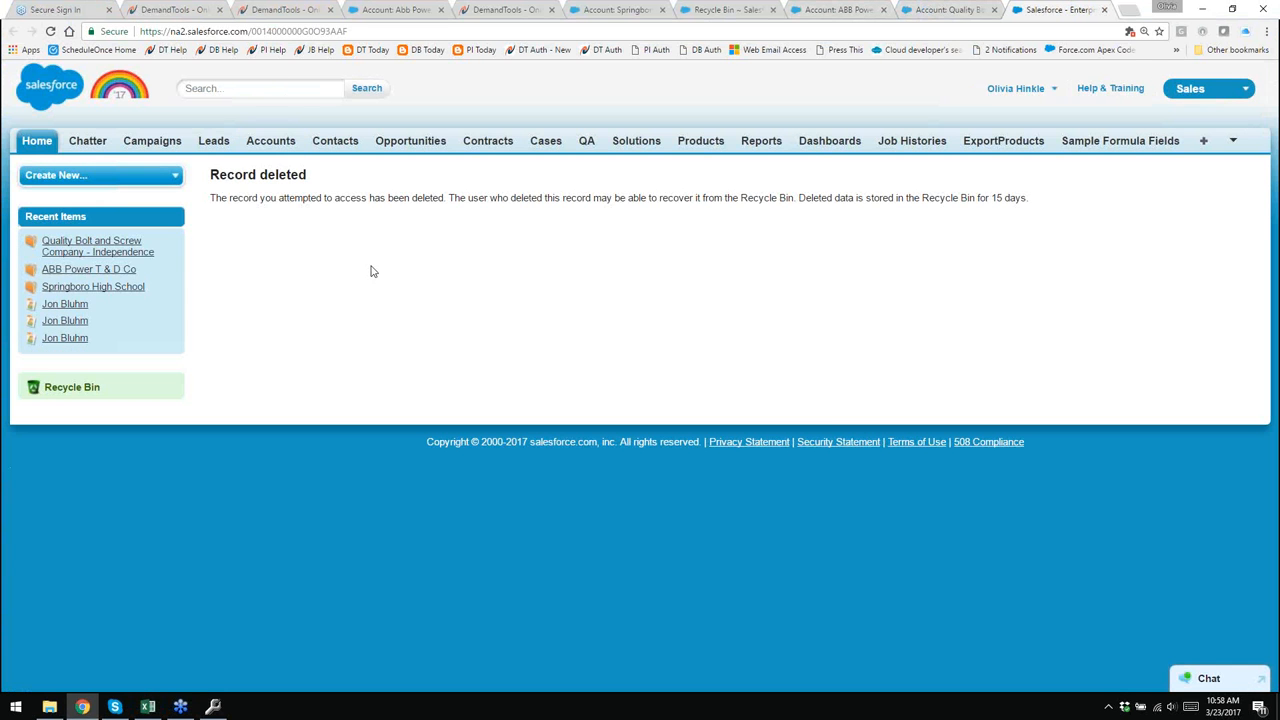
left_click(952, 12)
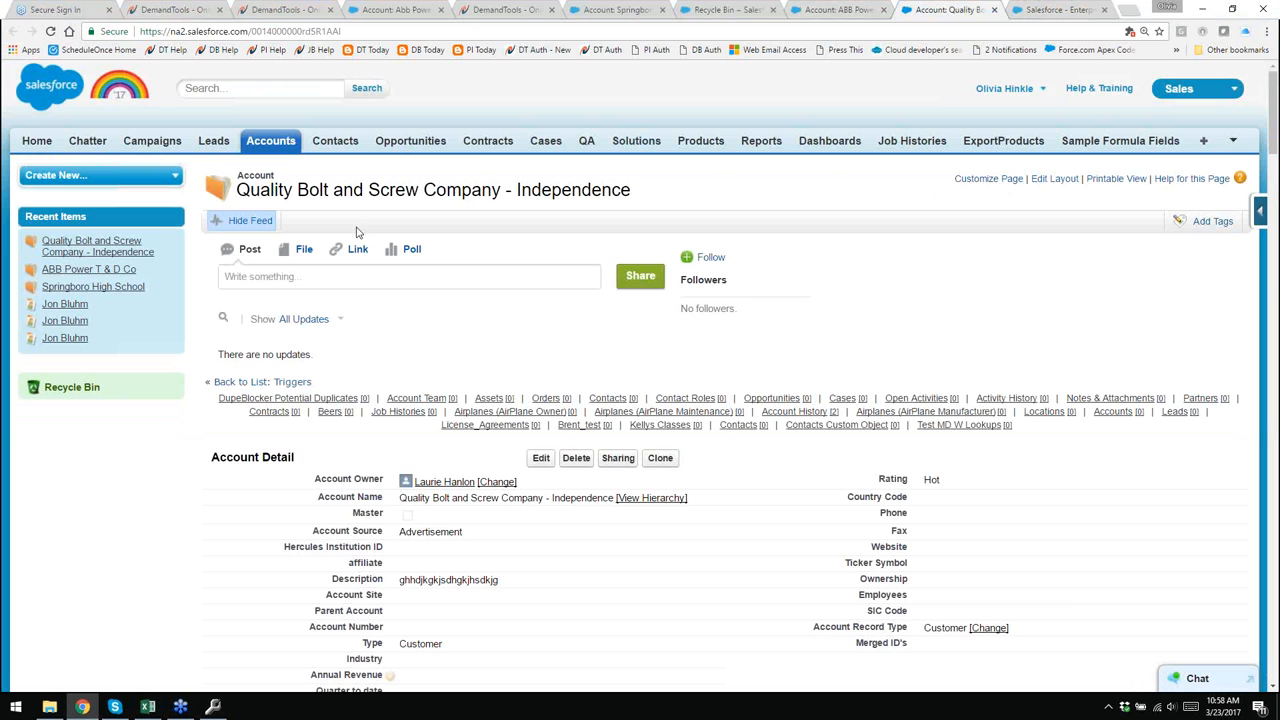
left_click(50, 32)
- Open the Records Merged task and review the merged account ID and owner in its comments
mouse_move(1005, 405)
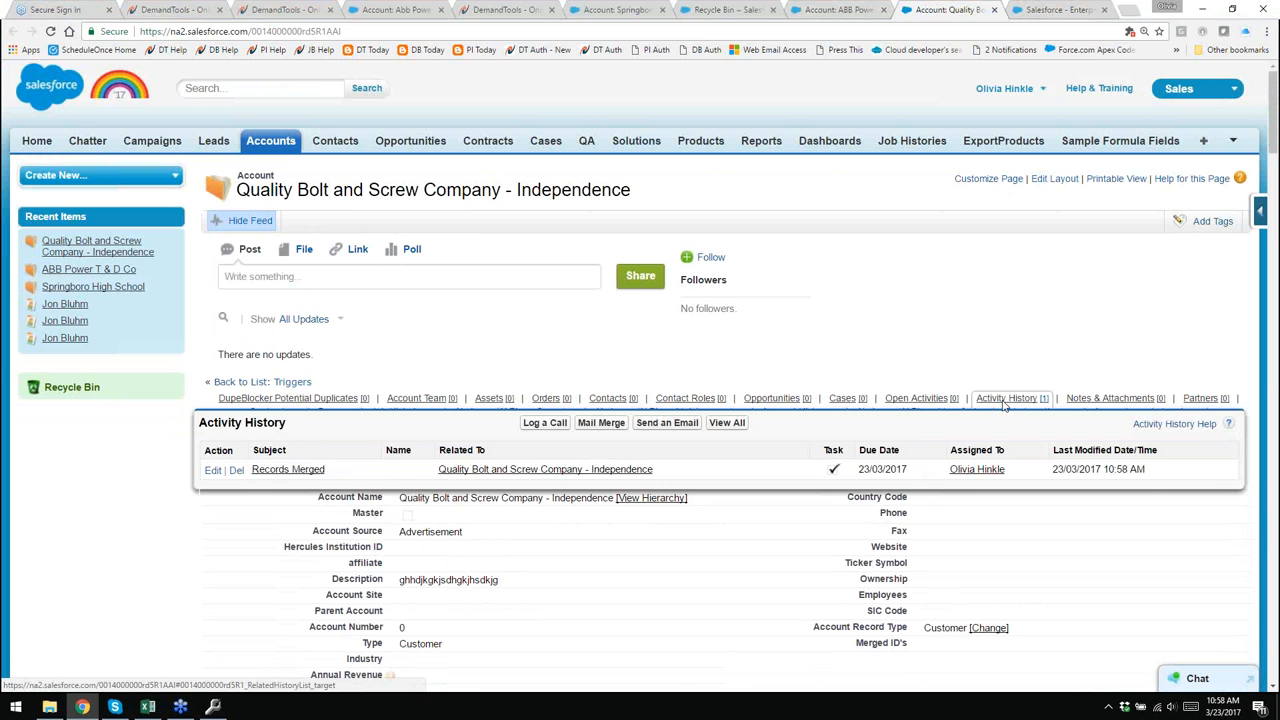
left_click(306, 470)
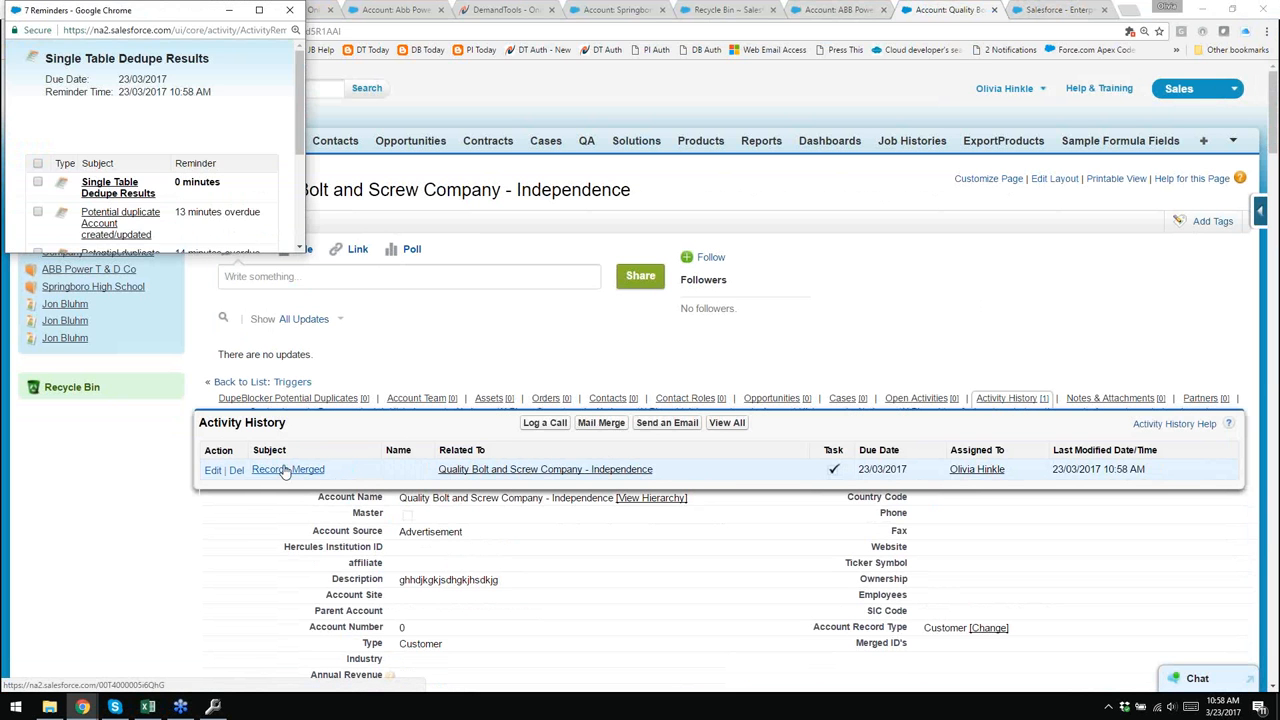
left_click(284, 472)
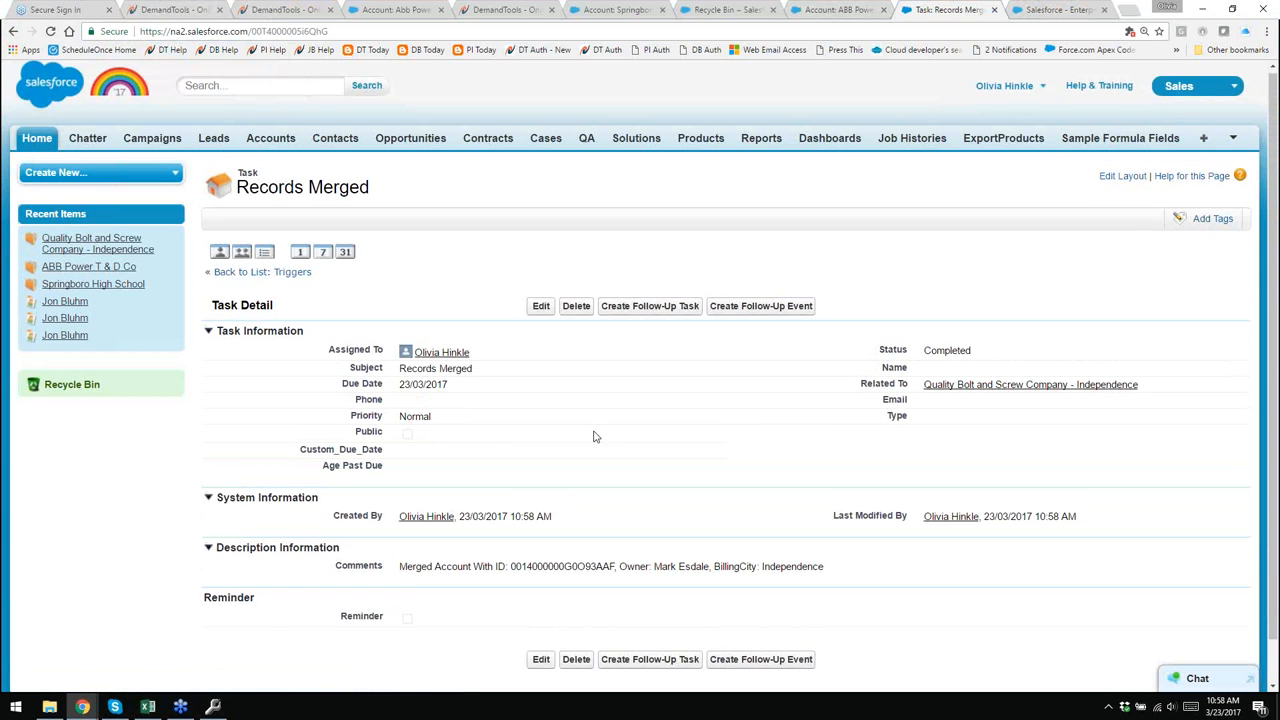
scroll(491, 530, "down", 1)
left_click_drag(507, 520, 612, 518)
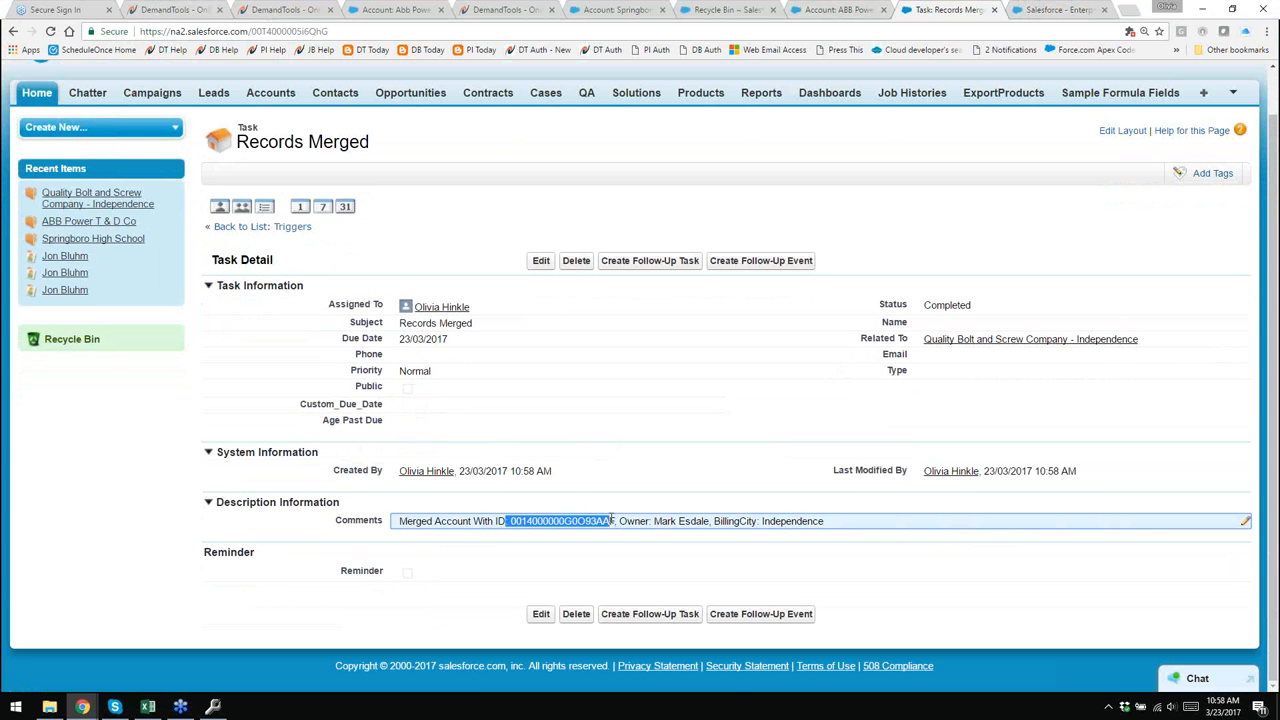
left_click_drag(646, 520, 833, 524)
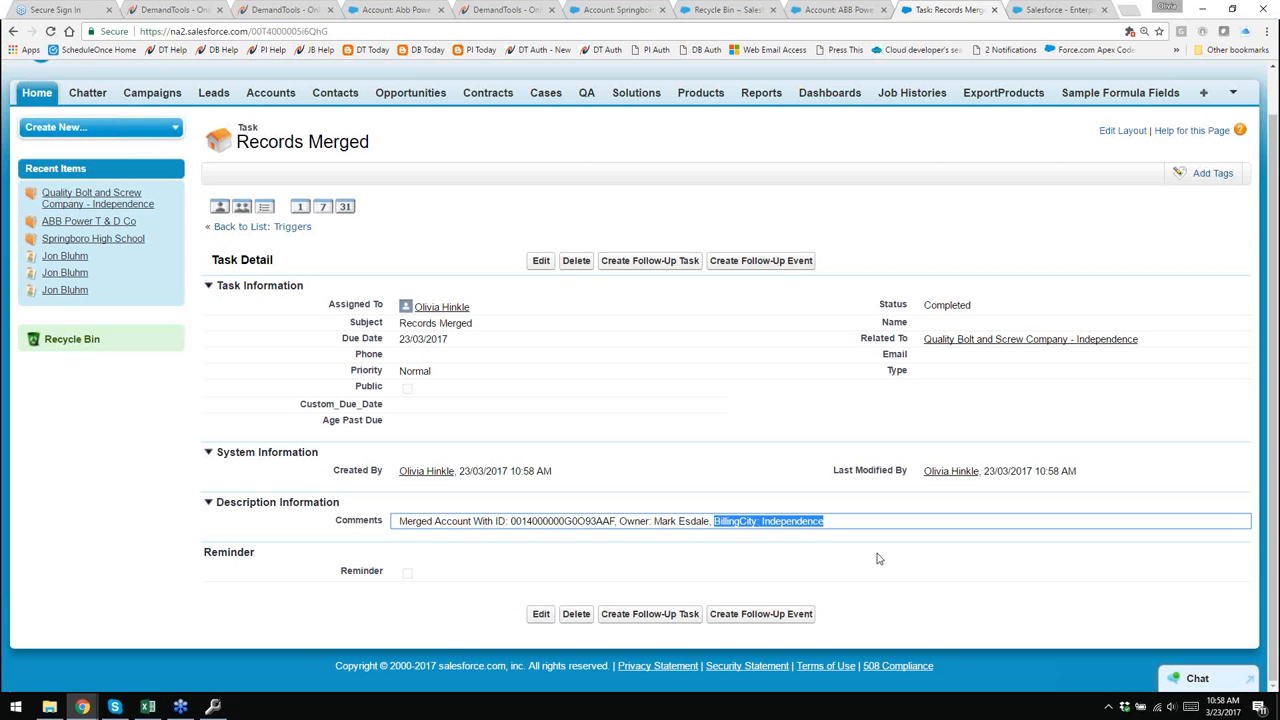
left_click(877, 558)
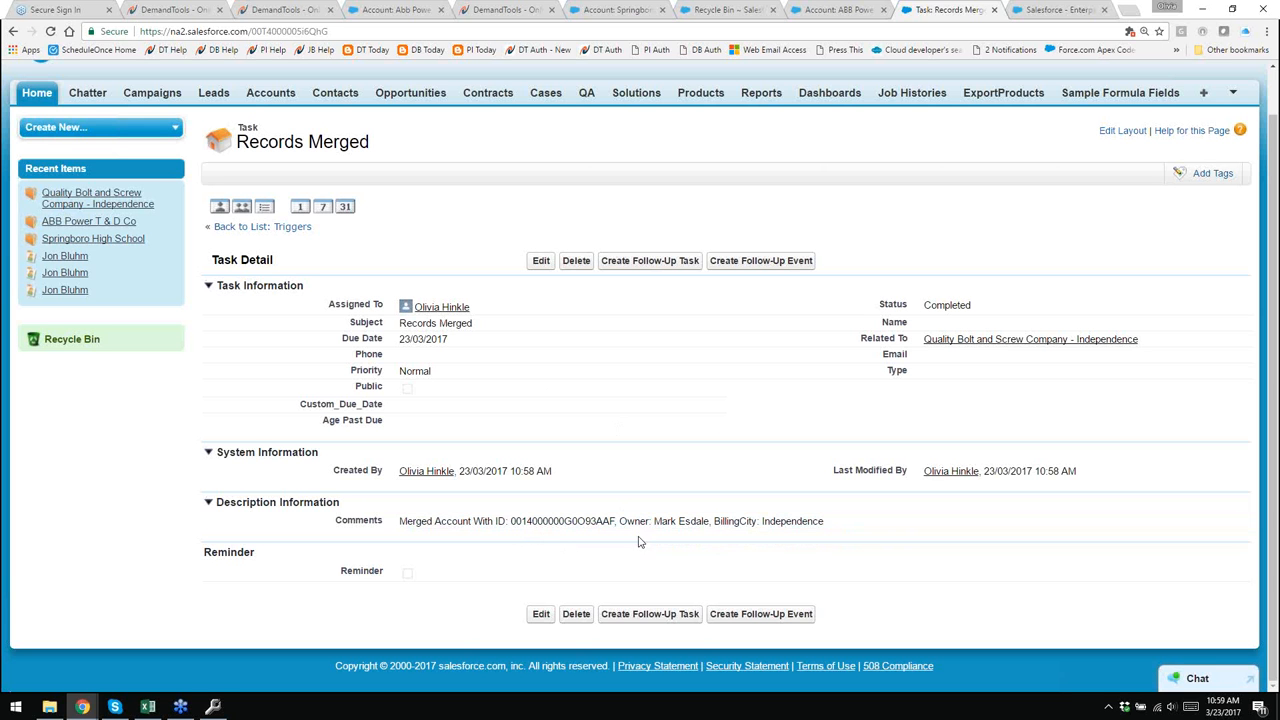
left_click(996, 13)
- Close the task and ABB Power tabs, then open the Quality Bolt - Independence account from the DemandTools grid
left_click(994, 12)
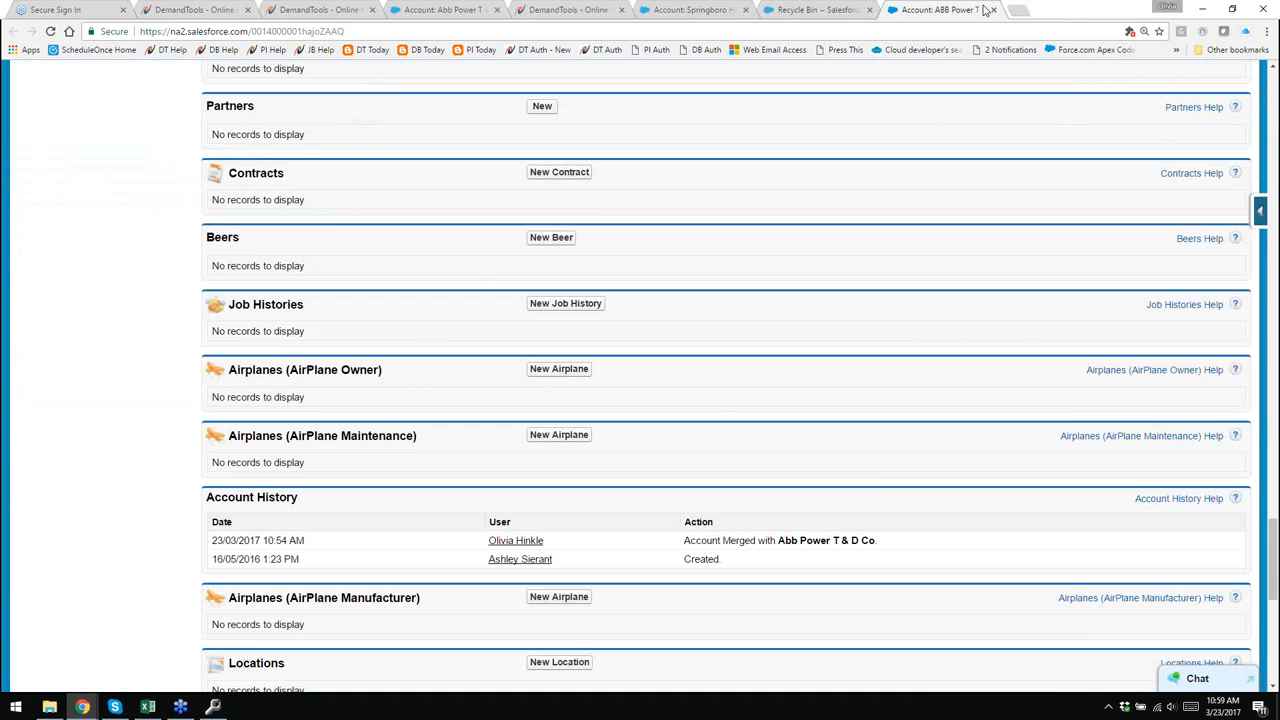
left_click(992, 10)
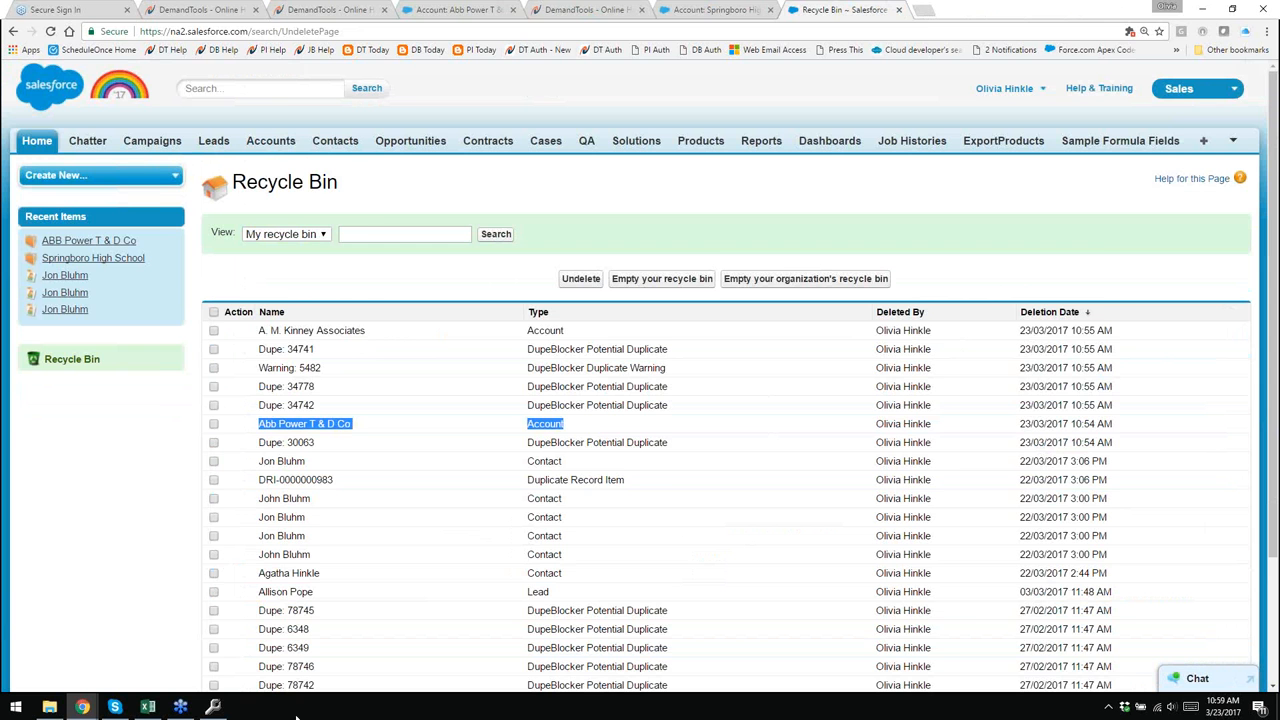
left_click(212, 707)
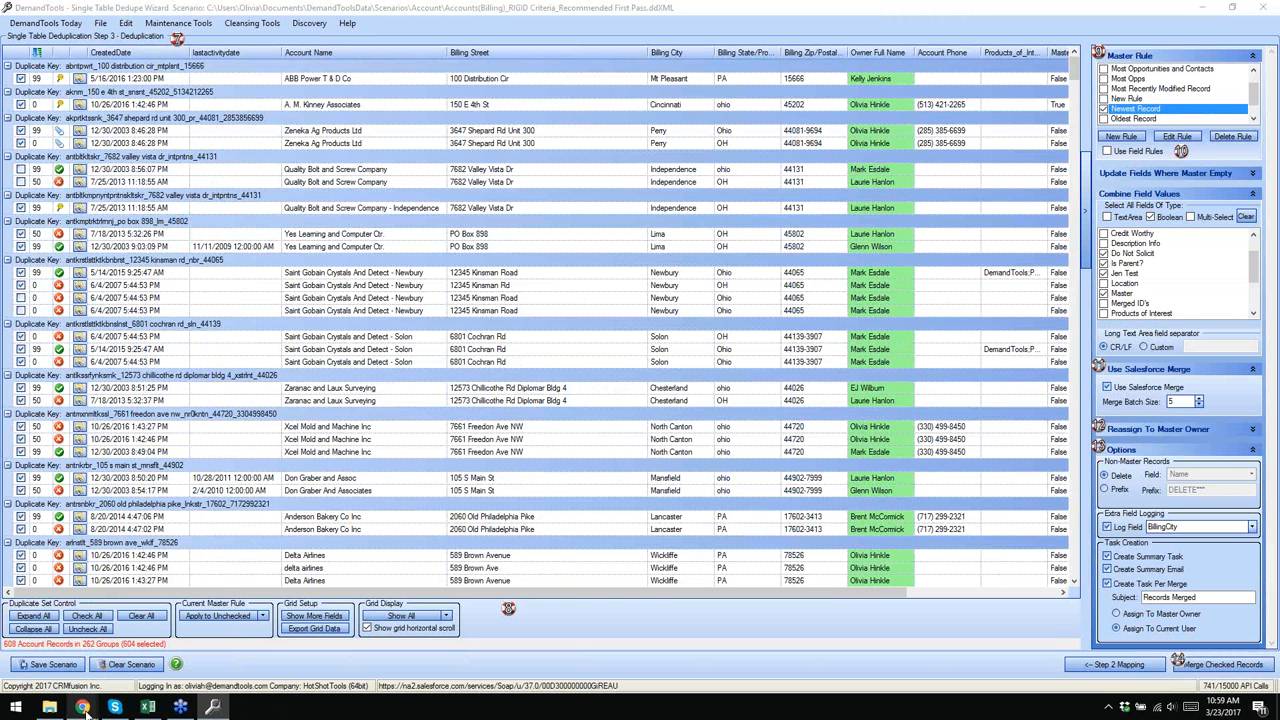
left_click(81, 208)
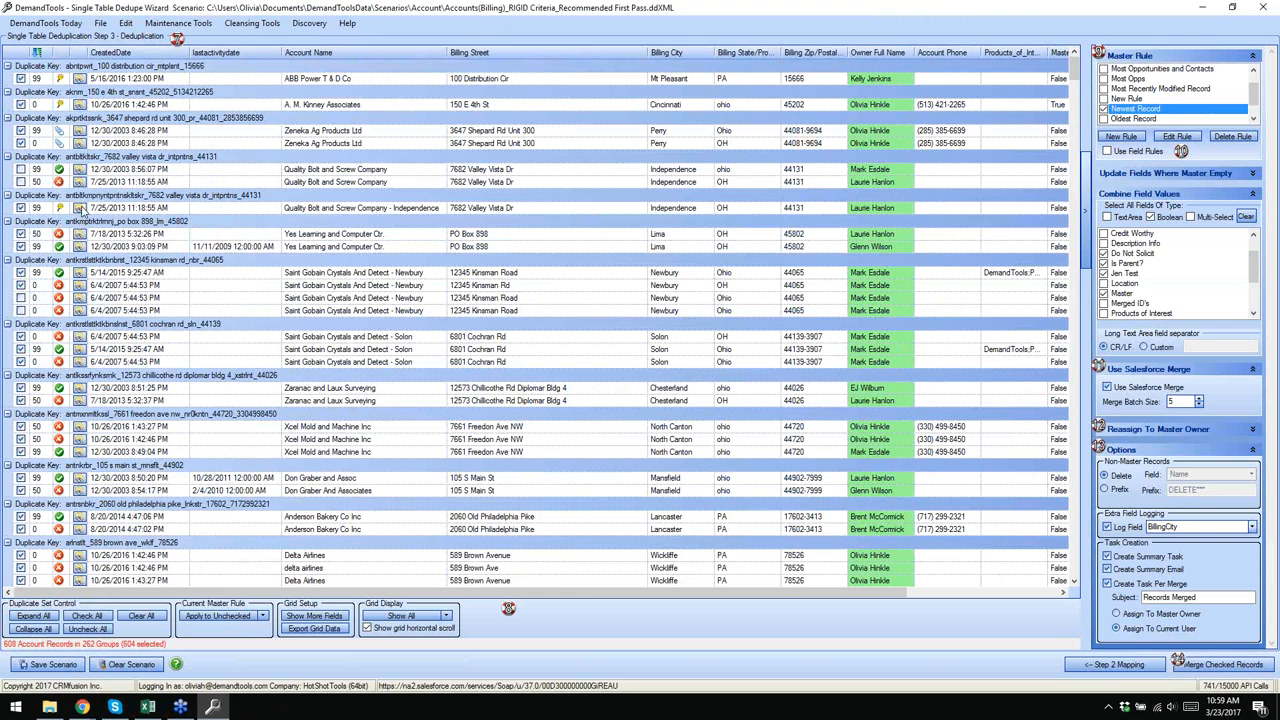
left_click(81, 208)
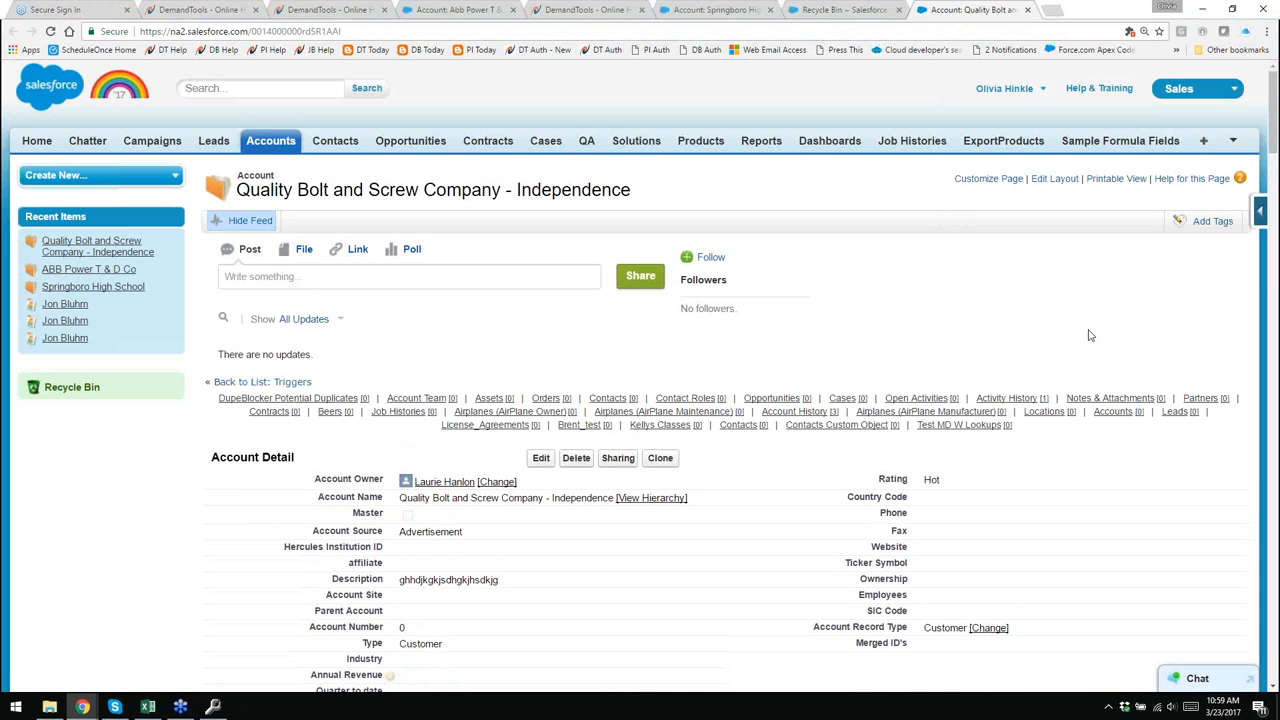
mouse_move(1022, 398)
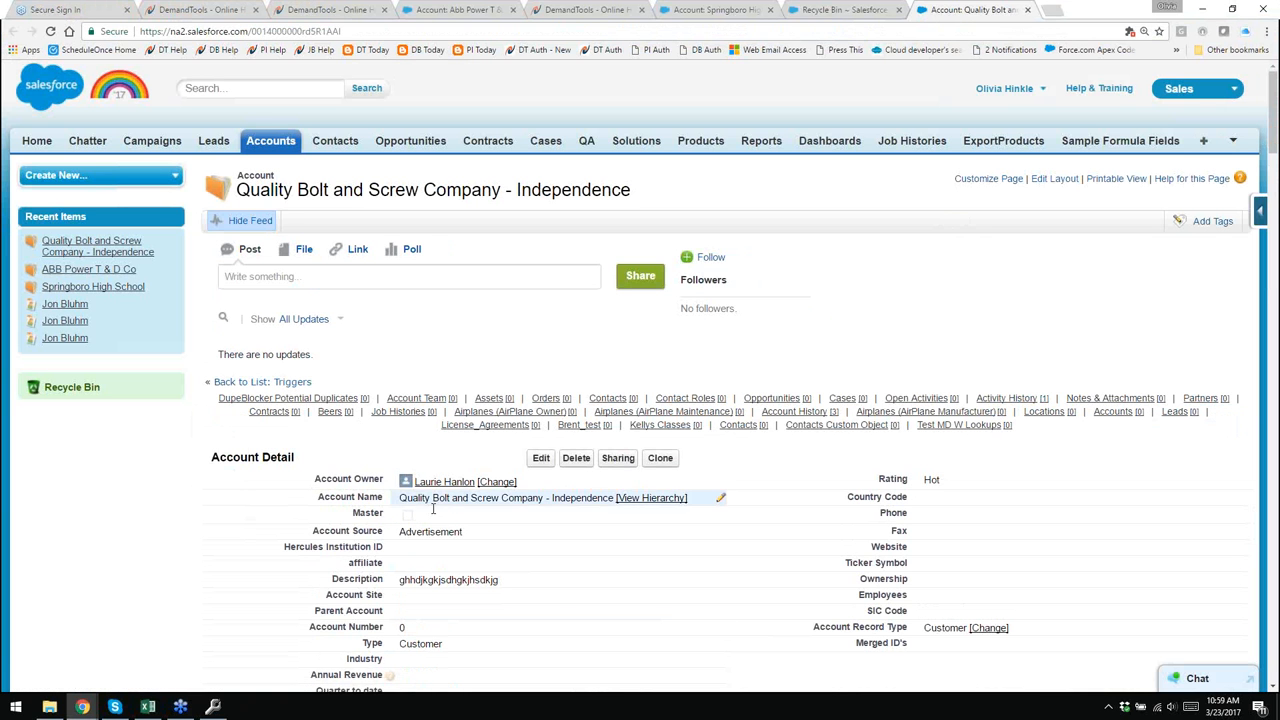
mouse_move(447, 487)
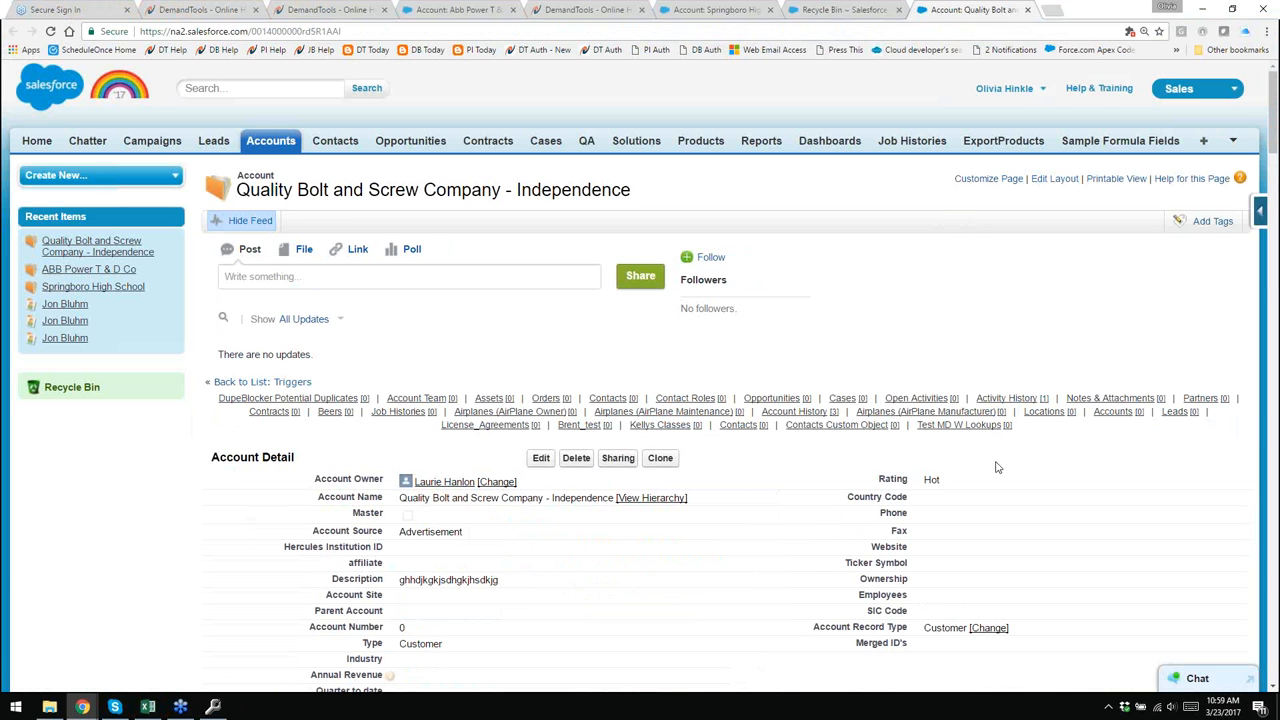
- Save the dedupe scenario in the Account scenarios folder under a new March Session file name
left_click(215, 707)
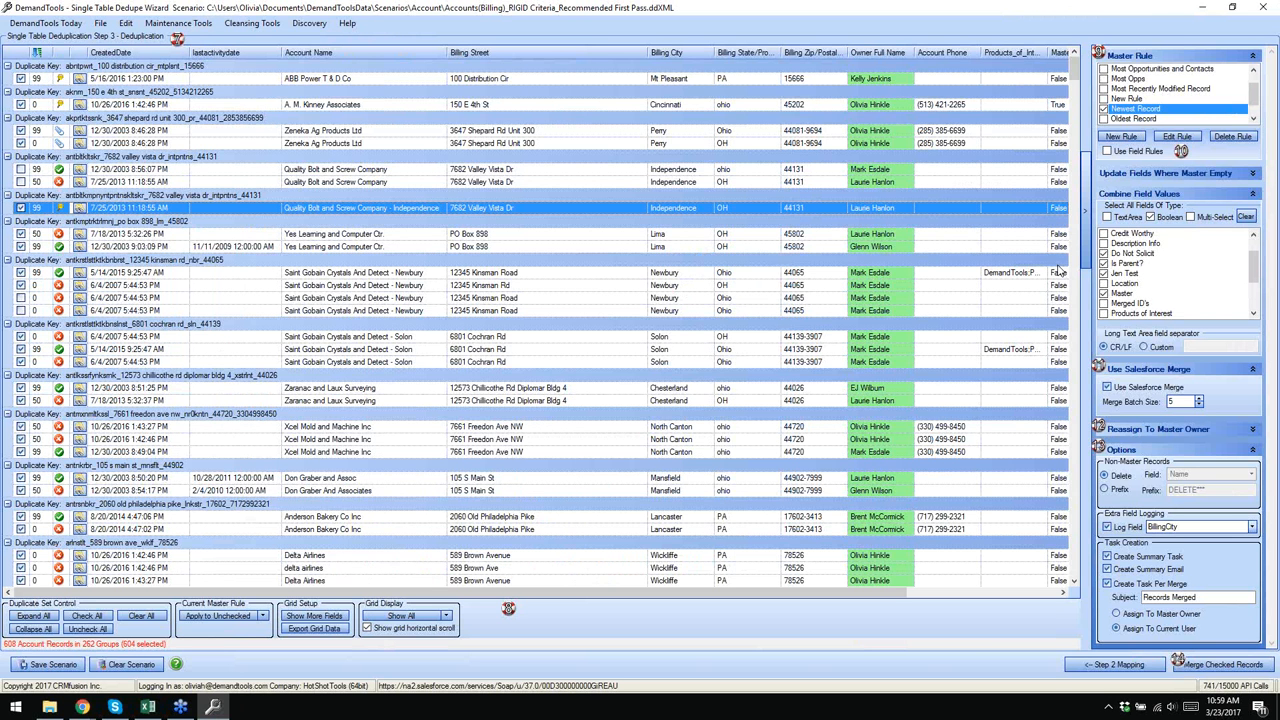
left_click(296, 12)
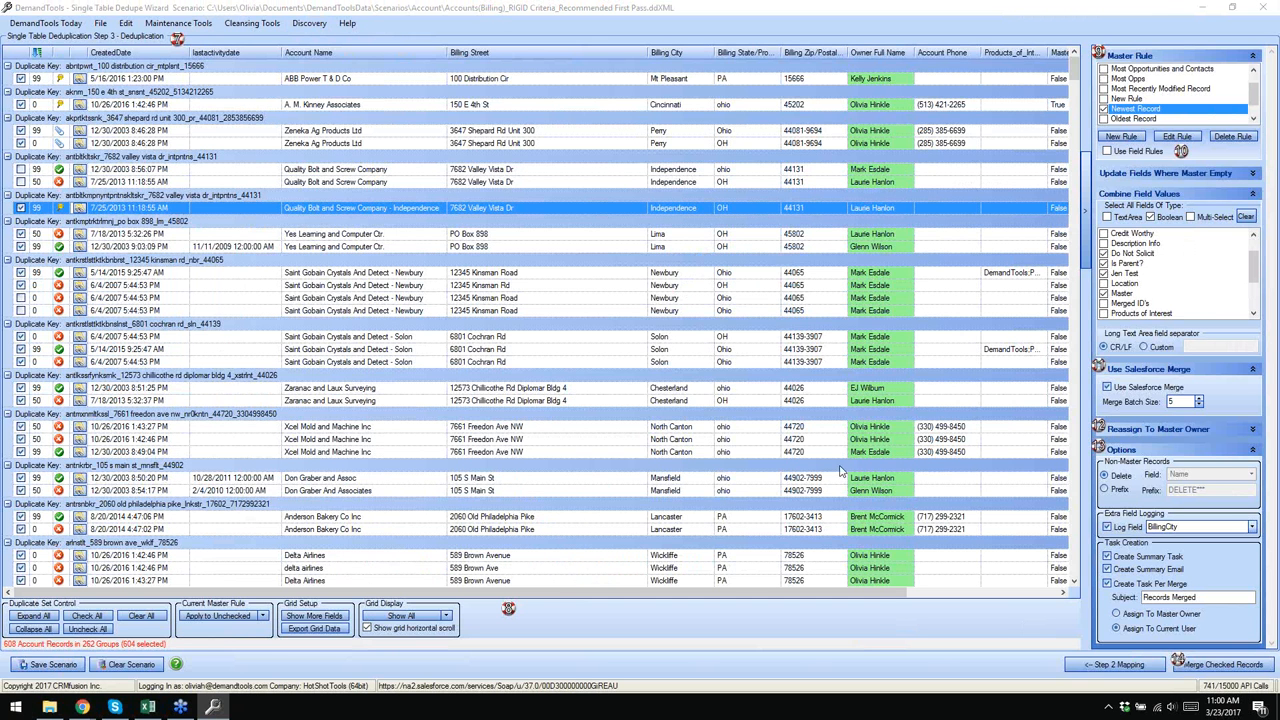
left_click(58, 668)
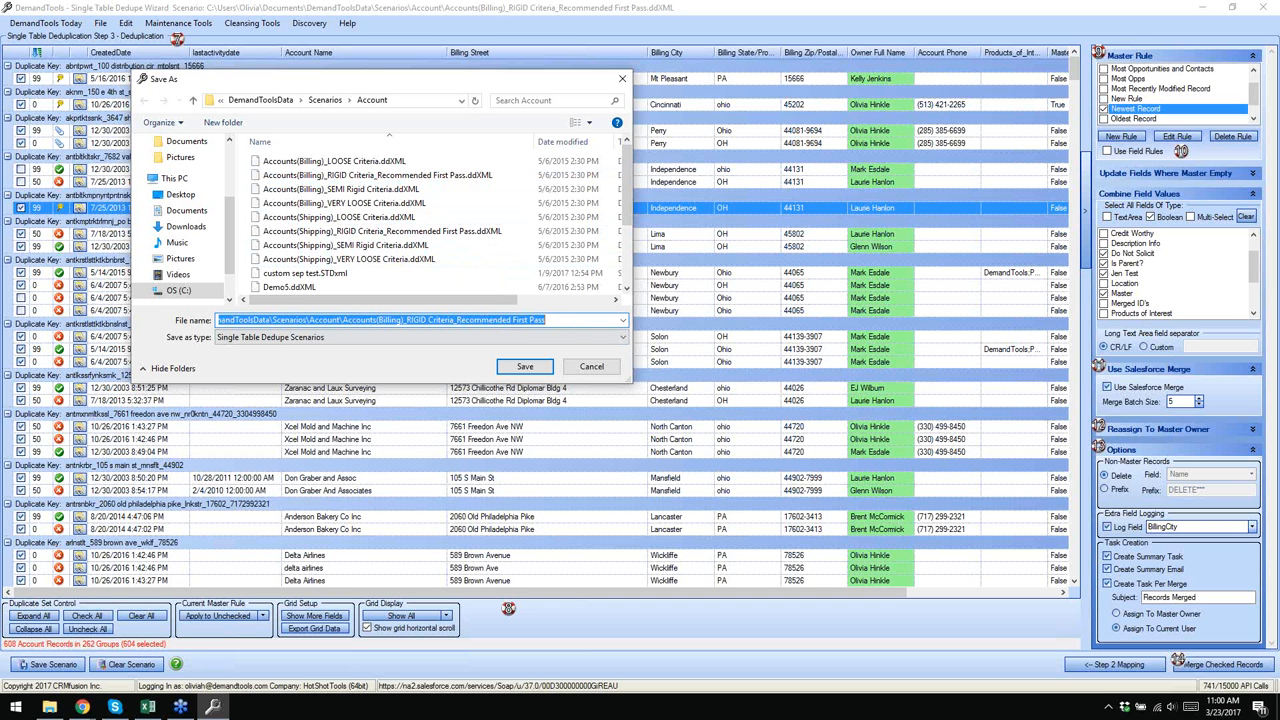
type("Olivia Ma")
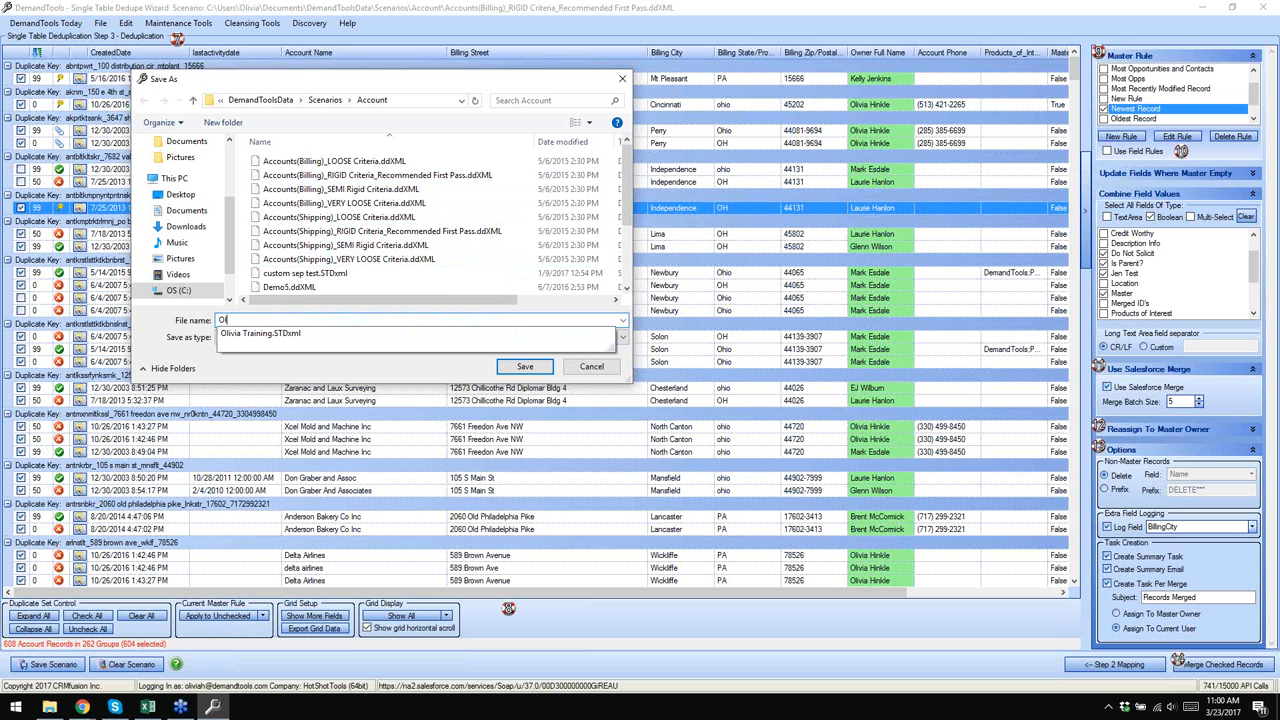
type("r")
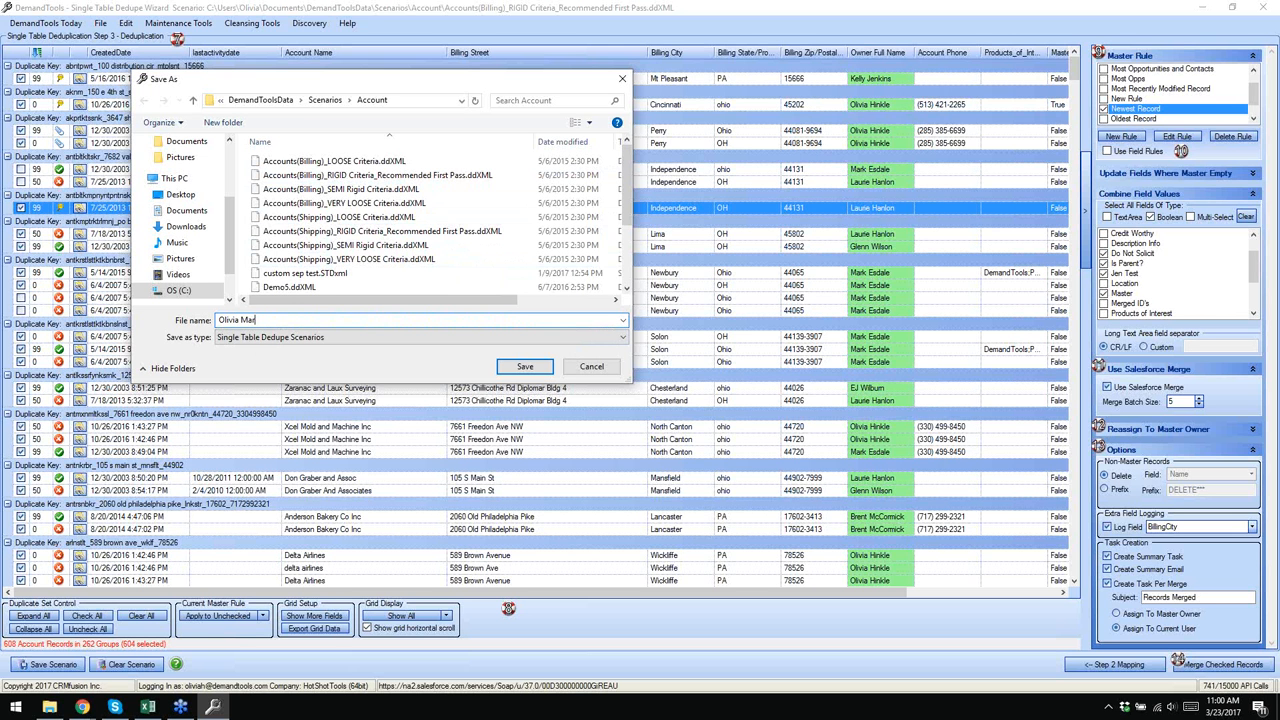
type("ch Session")
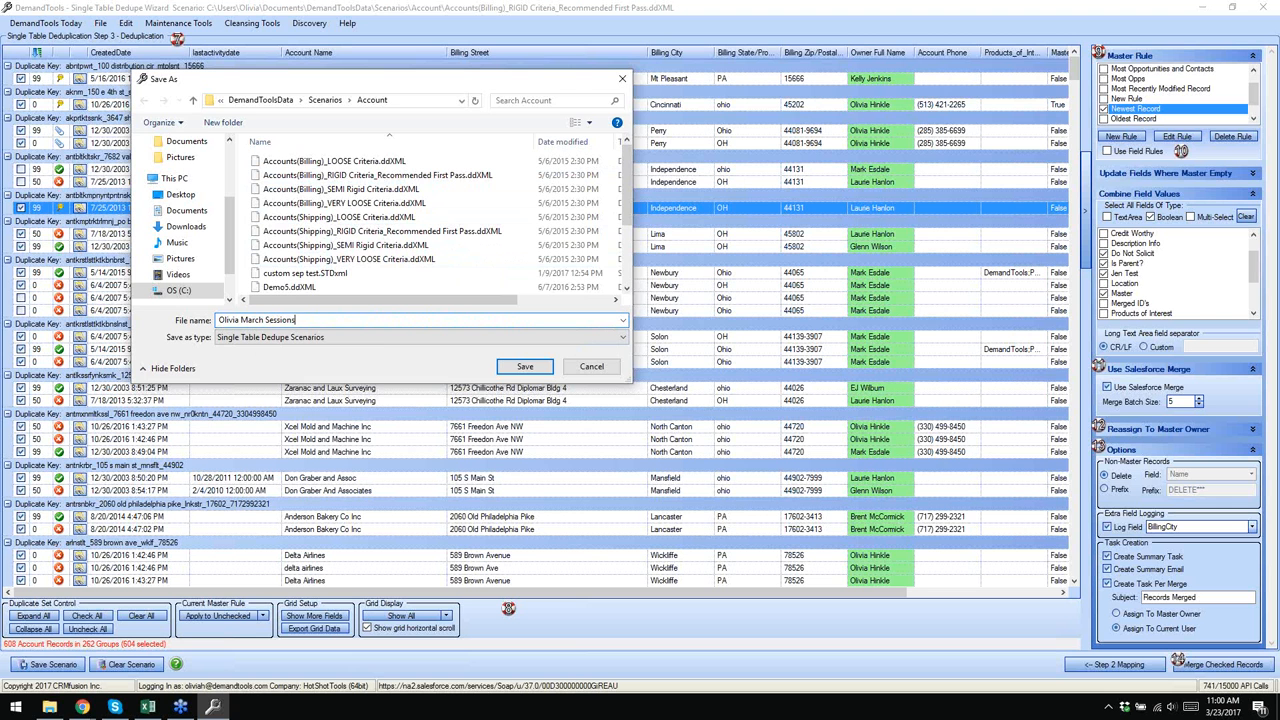
left_click(525, 367)
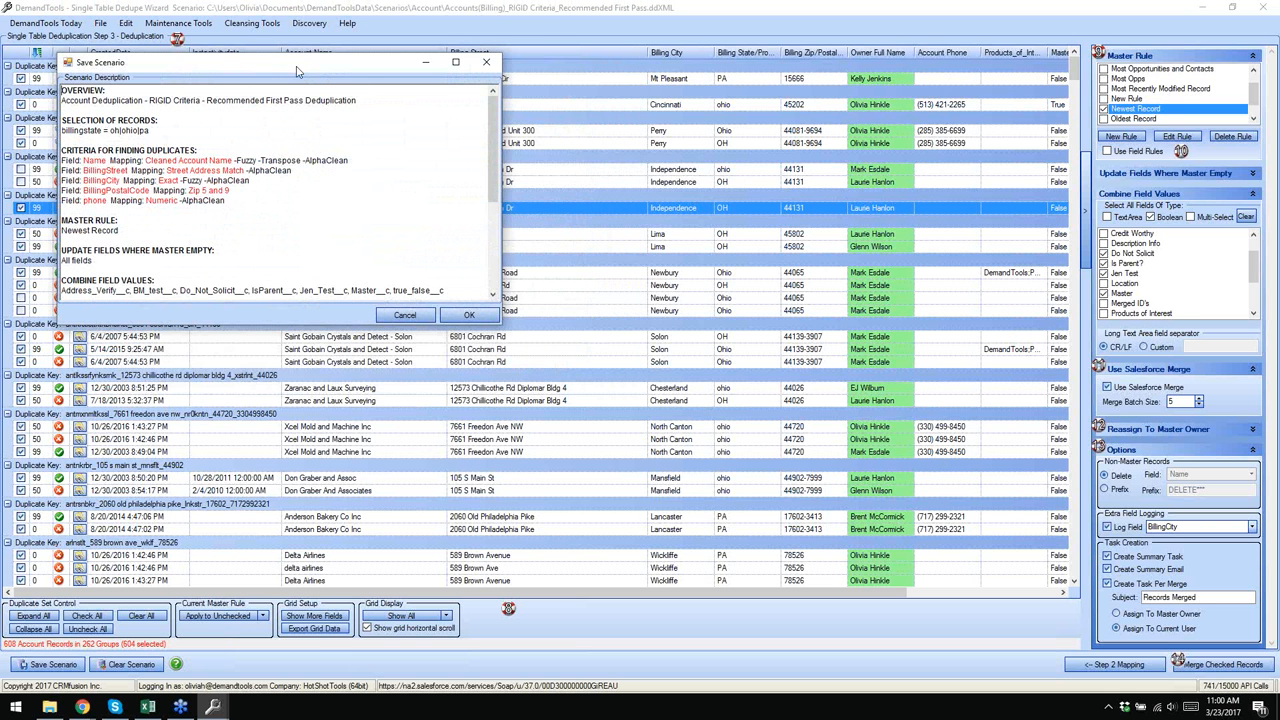
- Replace the scenario Overview text with a March session note
left_click_drag(296, 70, 537, 112)
left_click_drag(604, 145, 305, 144)
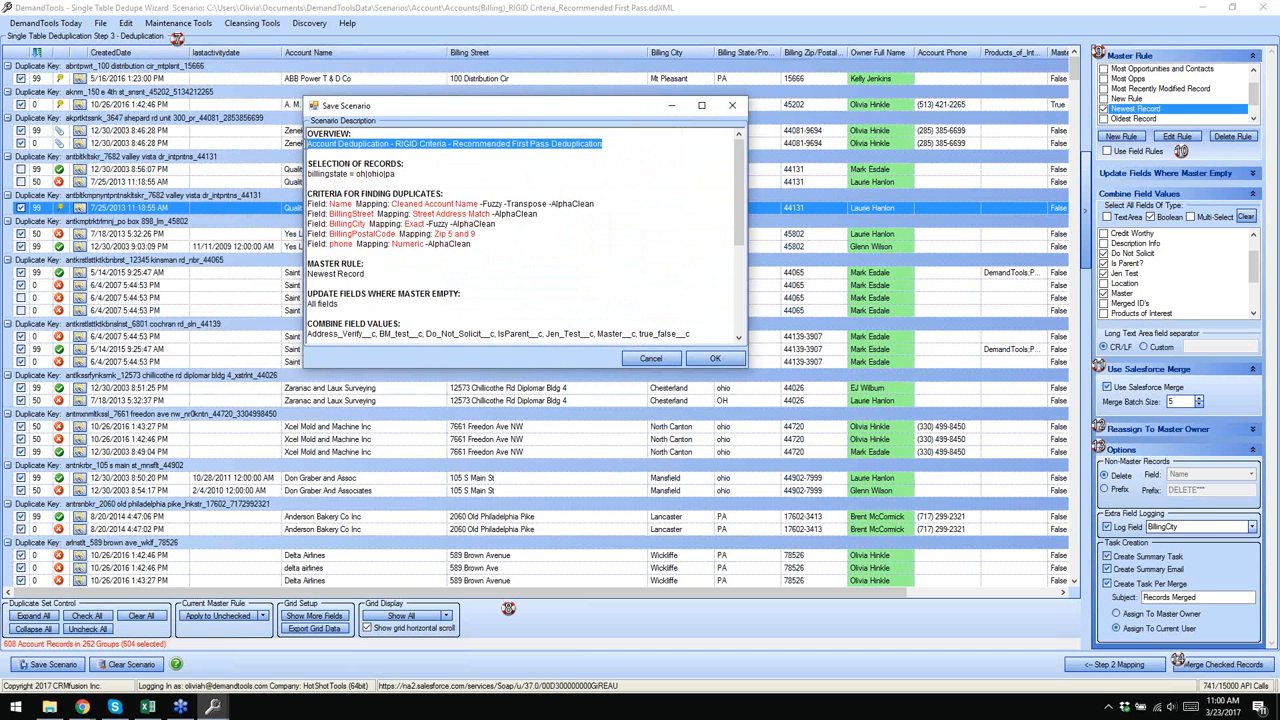
type("Olivi")
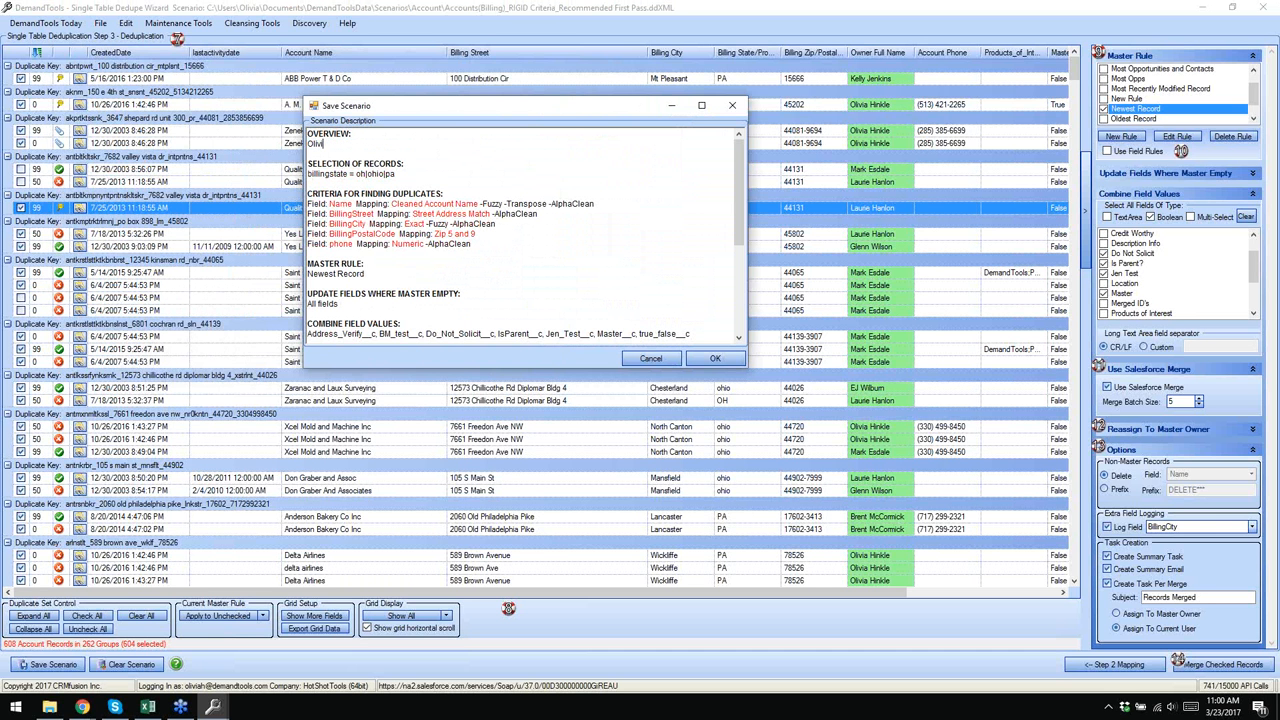
type("a march session")
left_click(405, 178)
key("shift+Home")
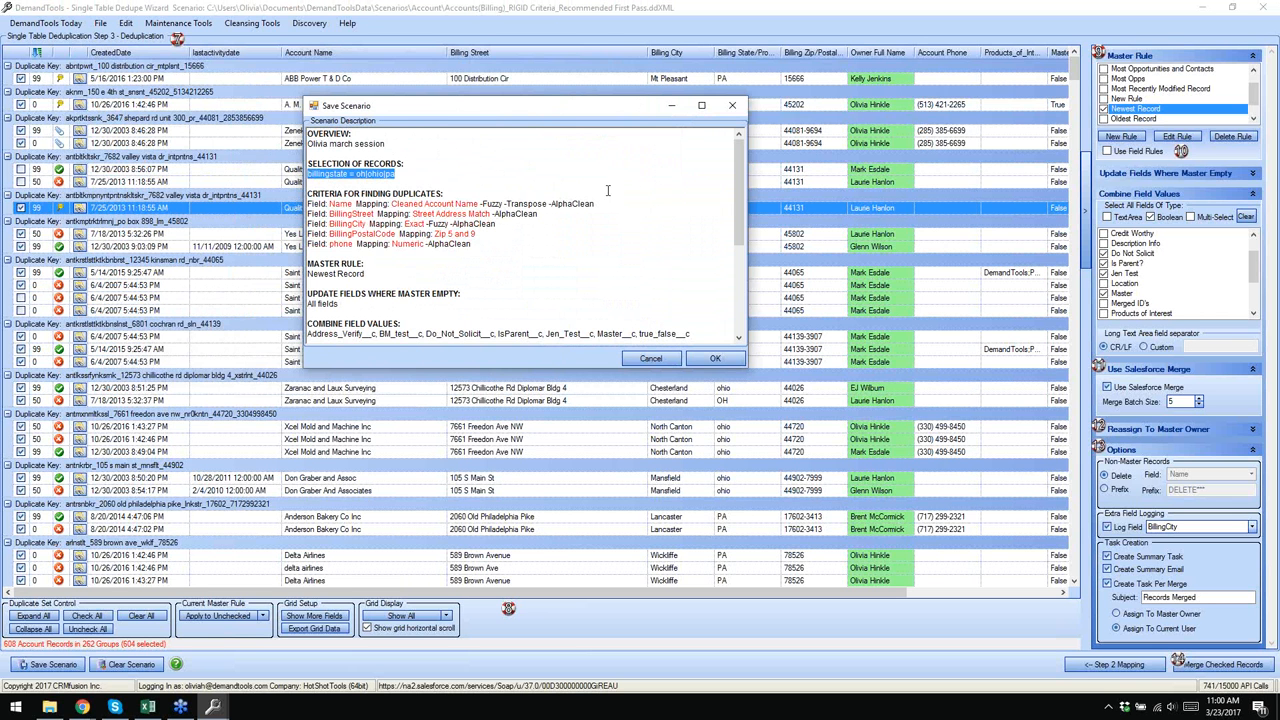
- Append (mb) to the phone matching criterion and confirm the scenario save
left_click_drag(472, 244, 308, 193)
left_click(572, 241)
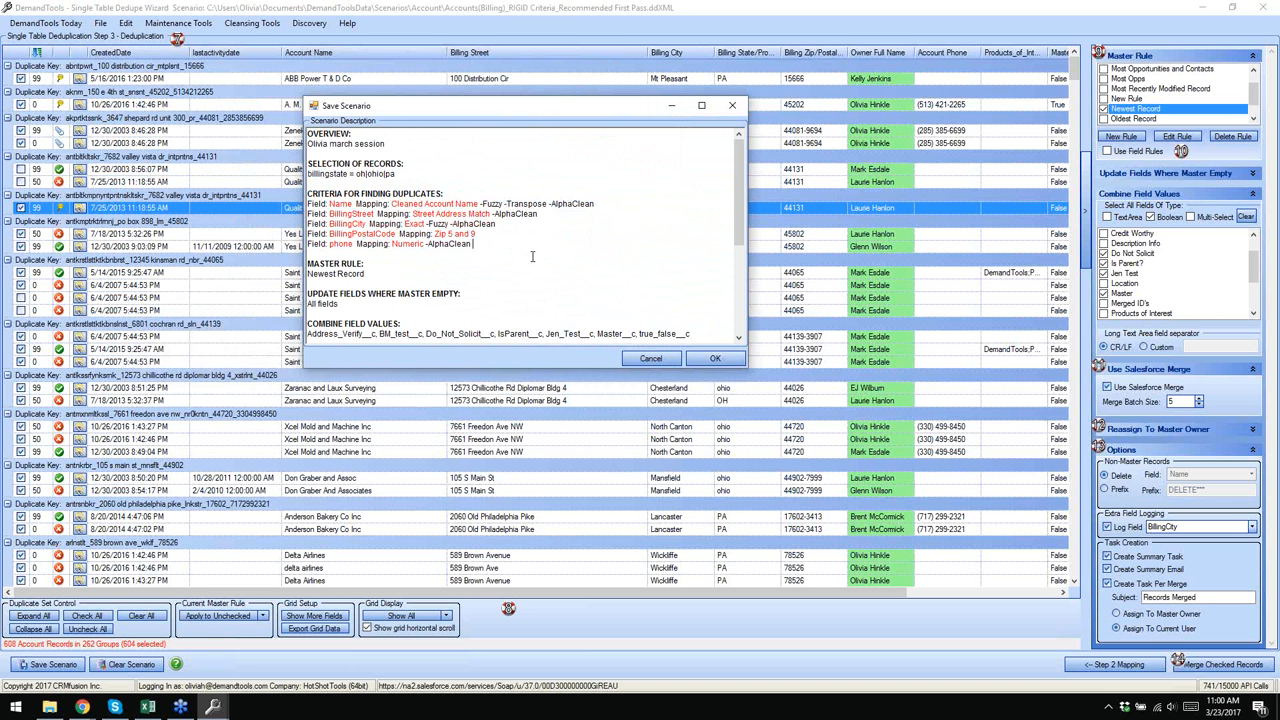
type("(mb)")
scroll(491, 268, "down", 3)
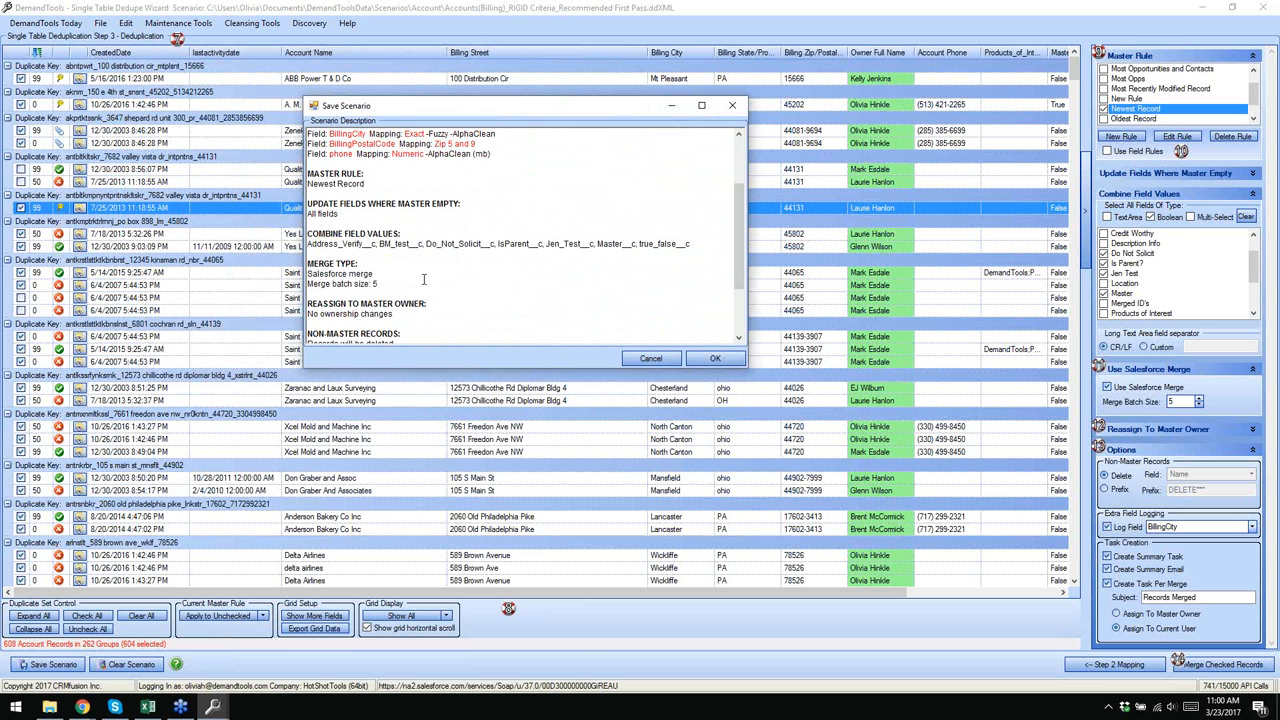
scroll(435, 265, "up", 2)
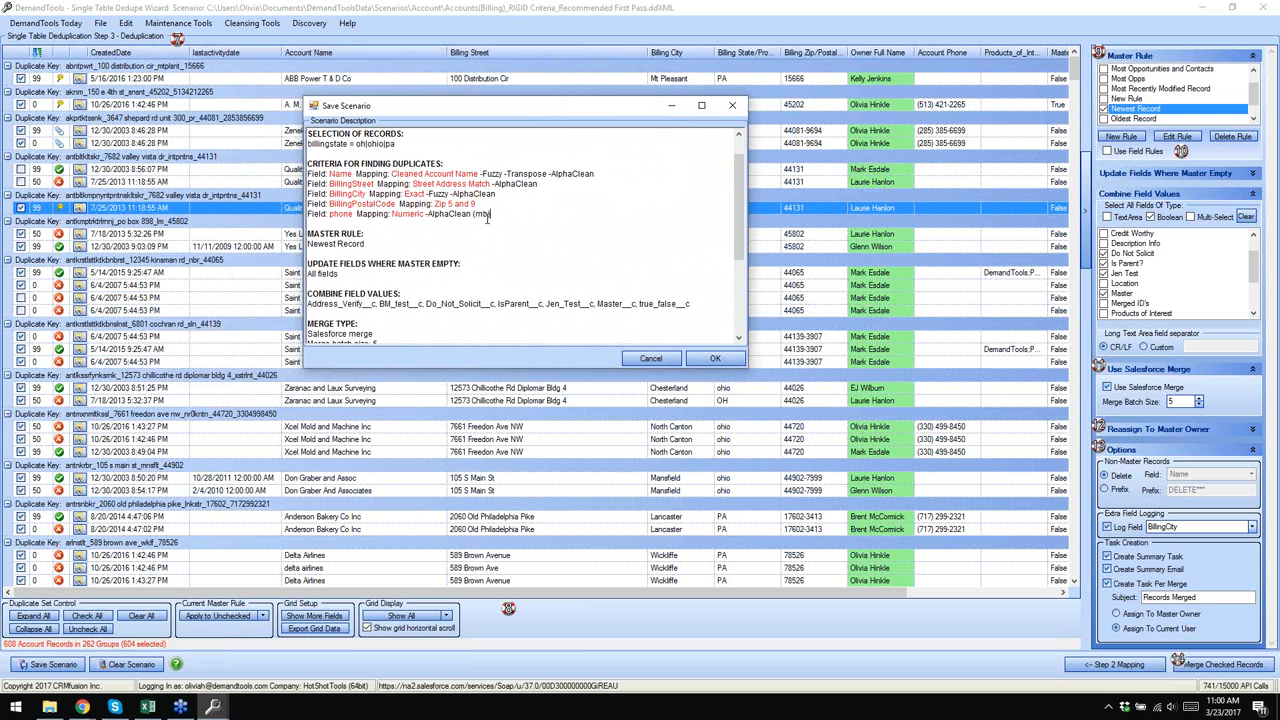
scroll(483, 218, "down", 2)
scroll(485, 218, "down", 3)
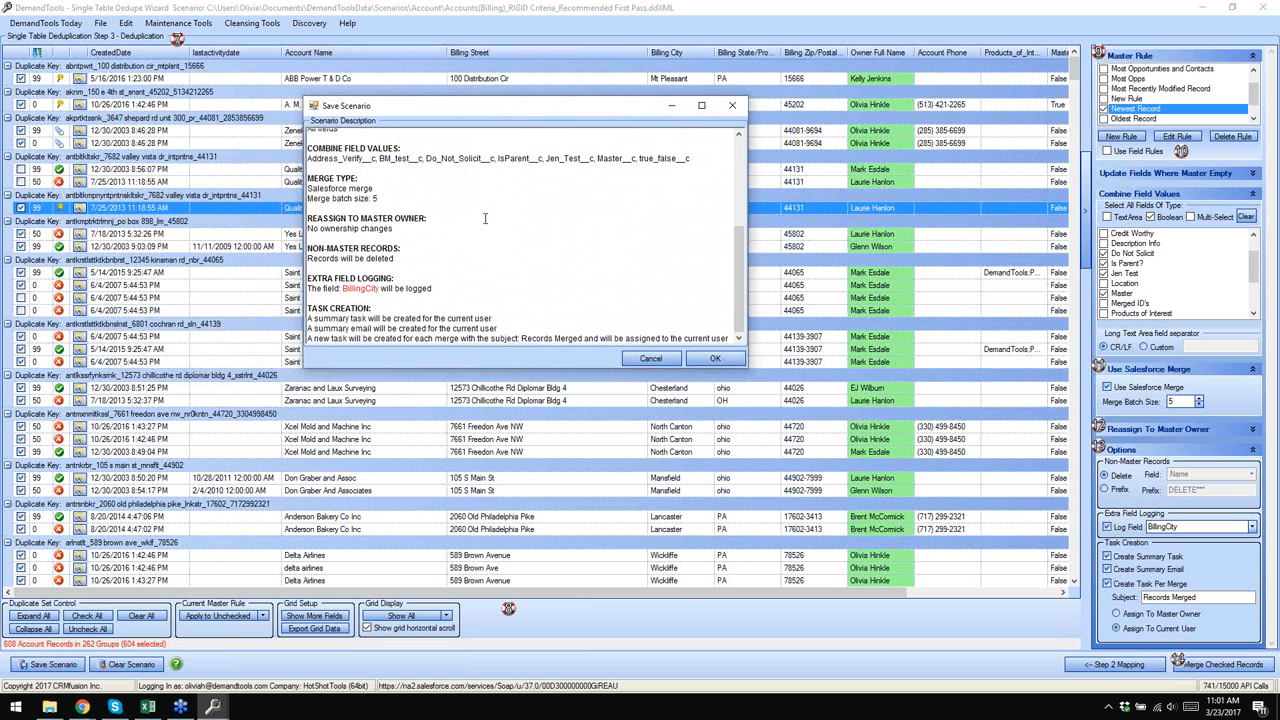
left_click(715, 358)
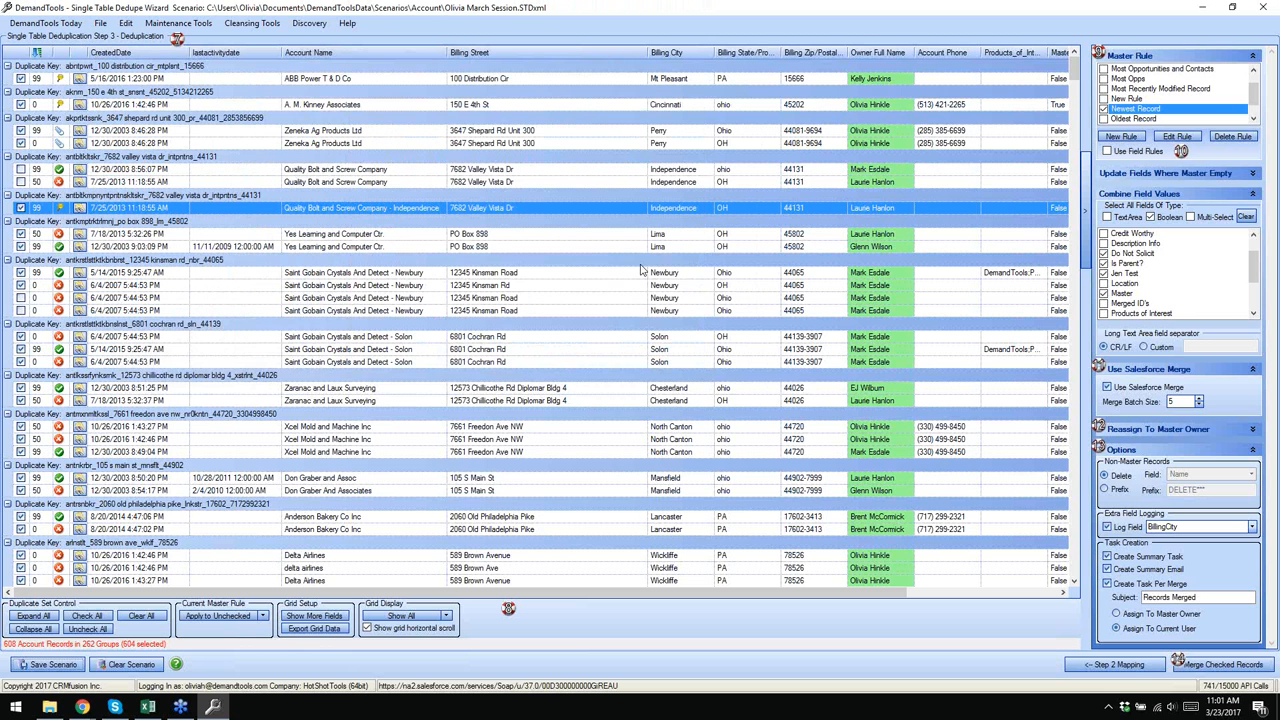
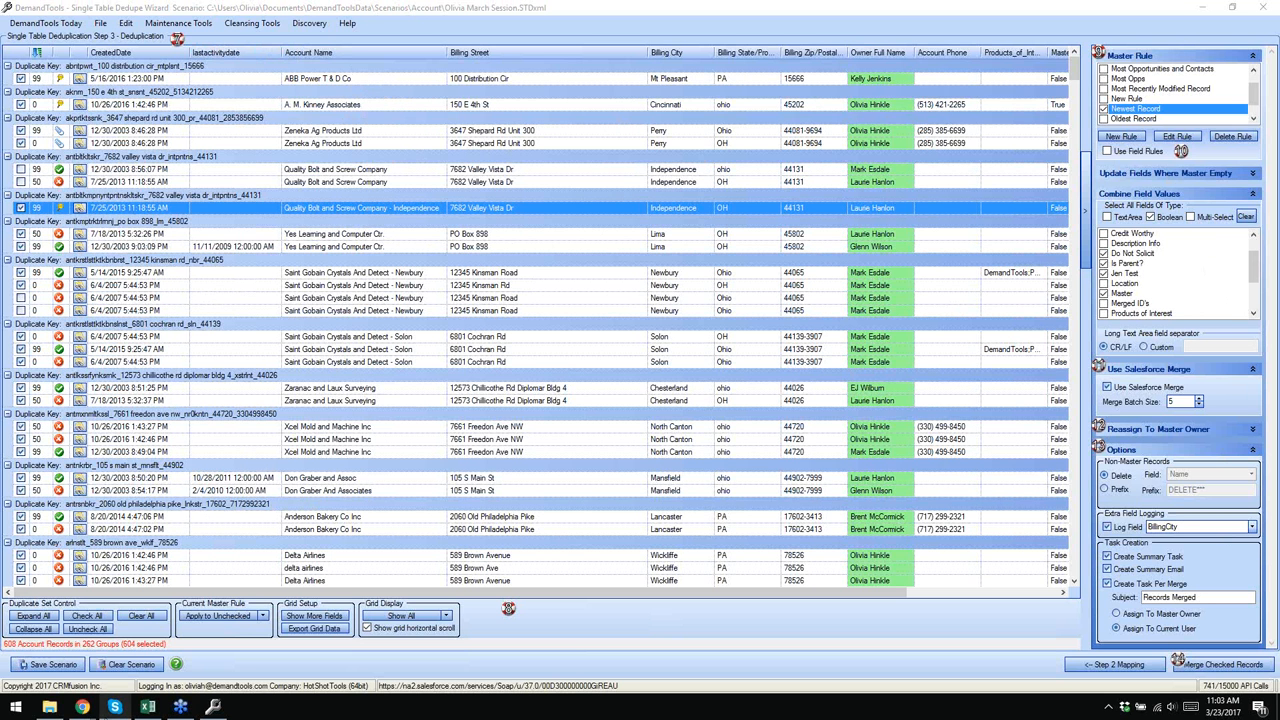
- Bring Chrome forward and show the 'Use Salesforce Merge - Unchecked or Unavailable' help article
mouse_move(82, 707)
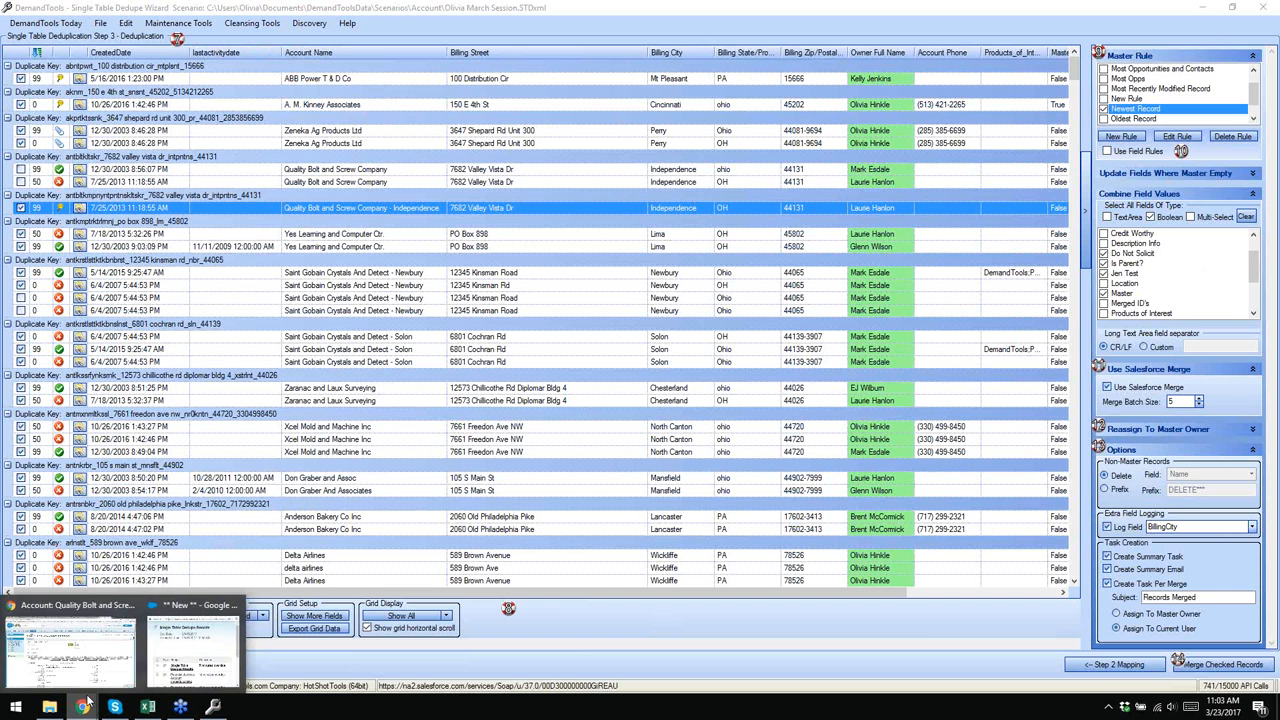
left_click(76, 638)
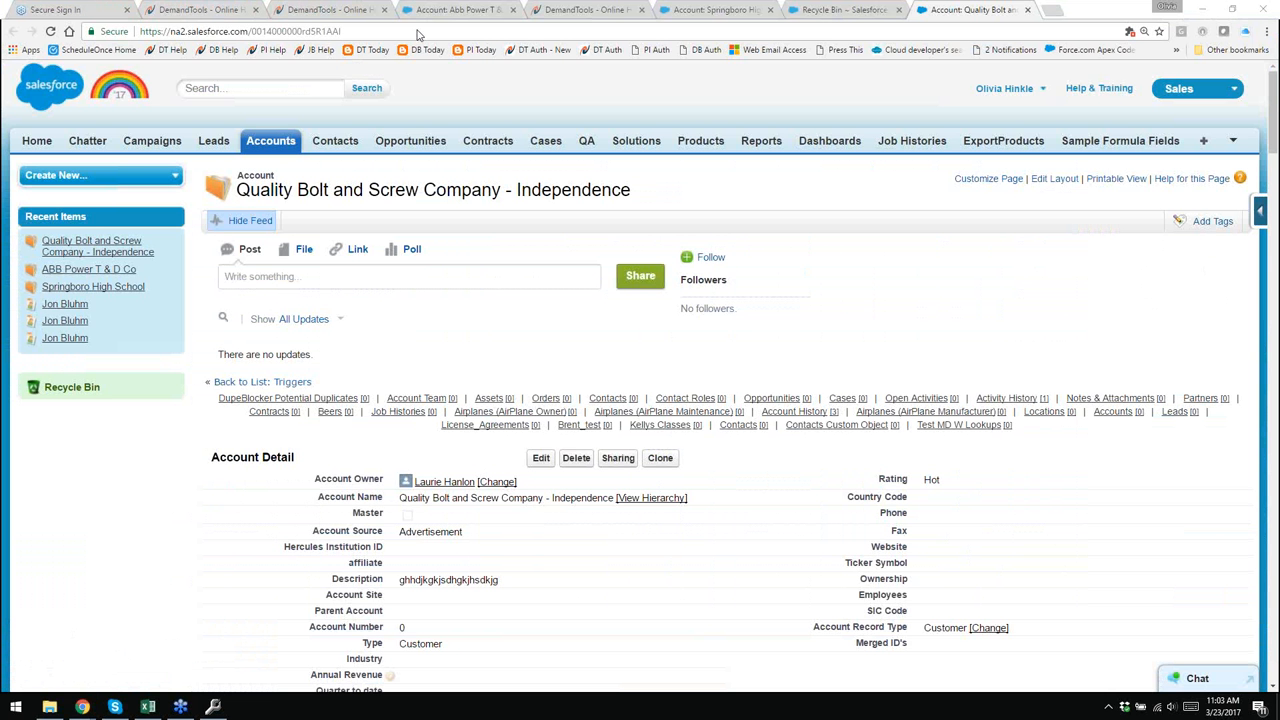
left_click(620, 10)
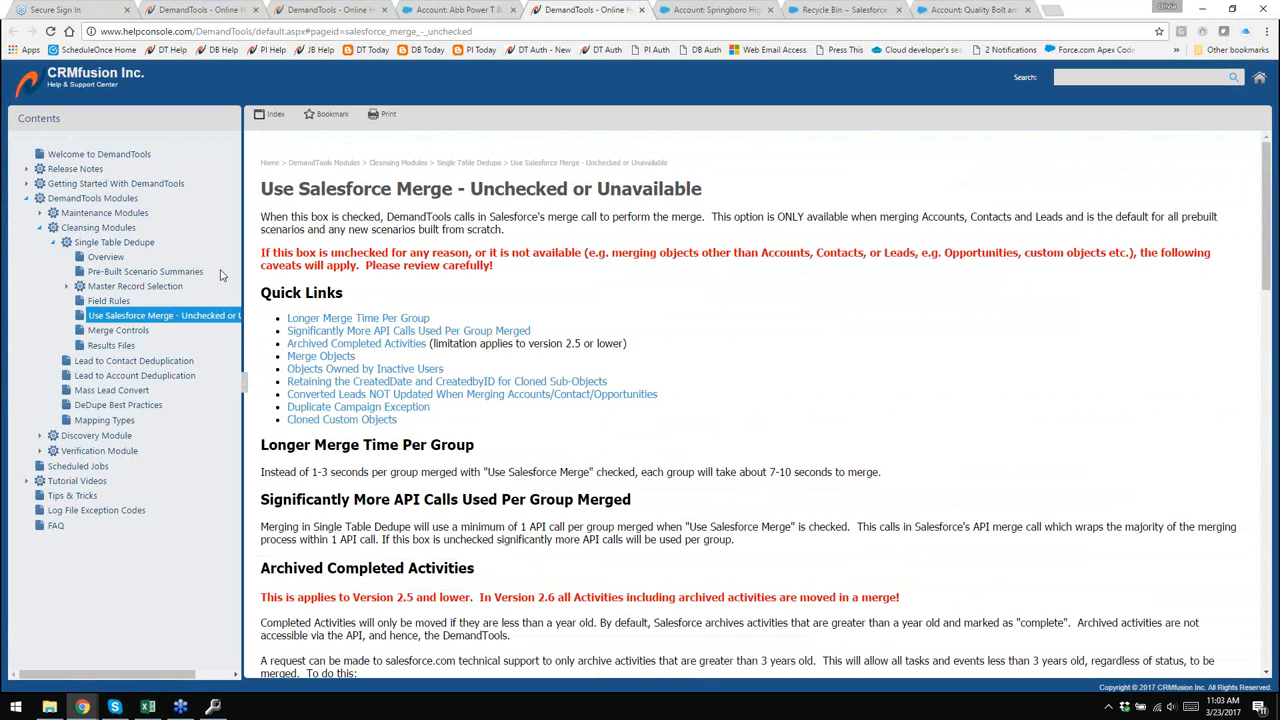
- Open the Results Files help topic and jump to its MergeRecord File section
left_click(110, 346)
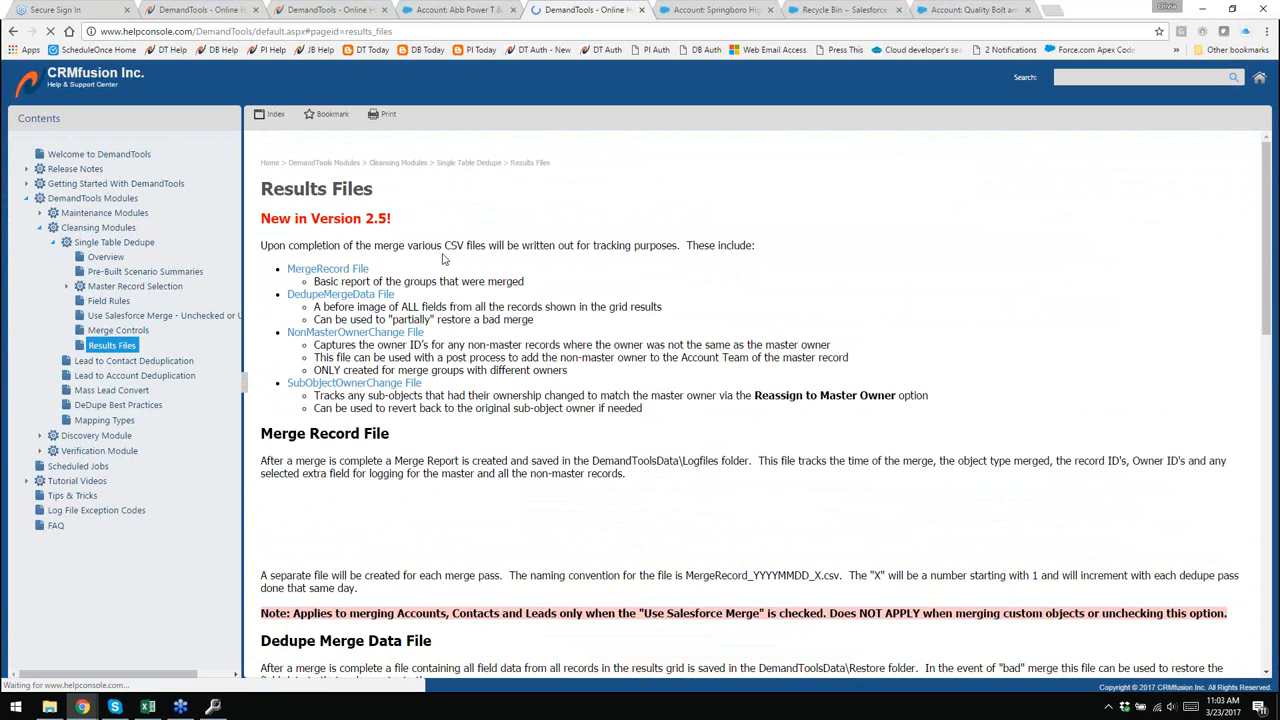
scroll(434, 220, "down", 2)
scroll(415, 216, "up", 1)
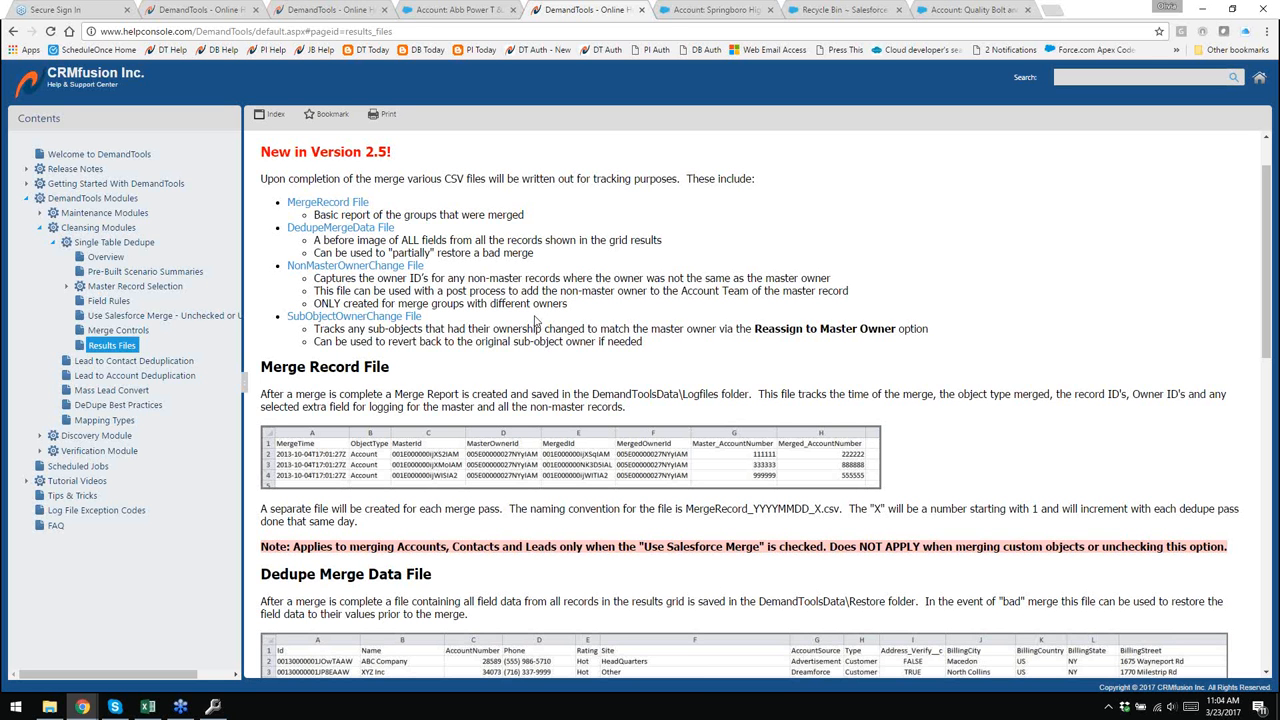
left_click(350, 207)
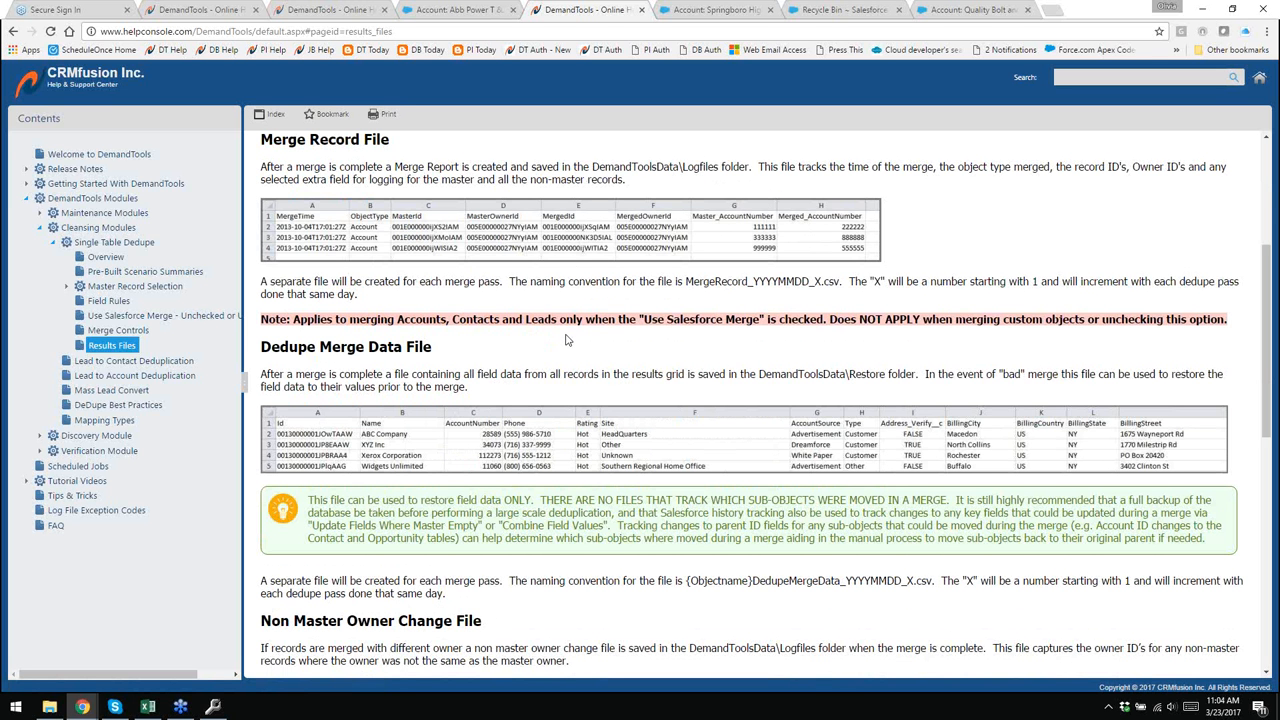
scroll(566, 340, "down", 1)
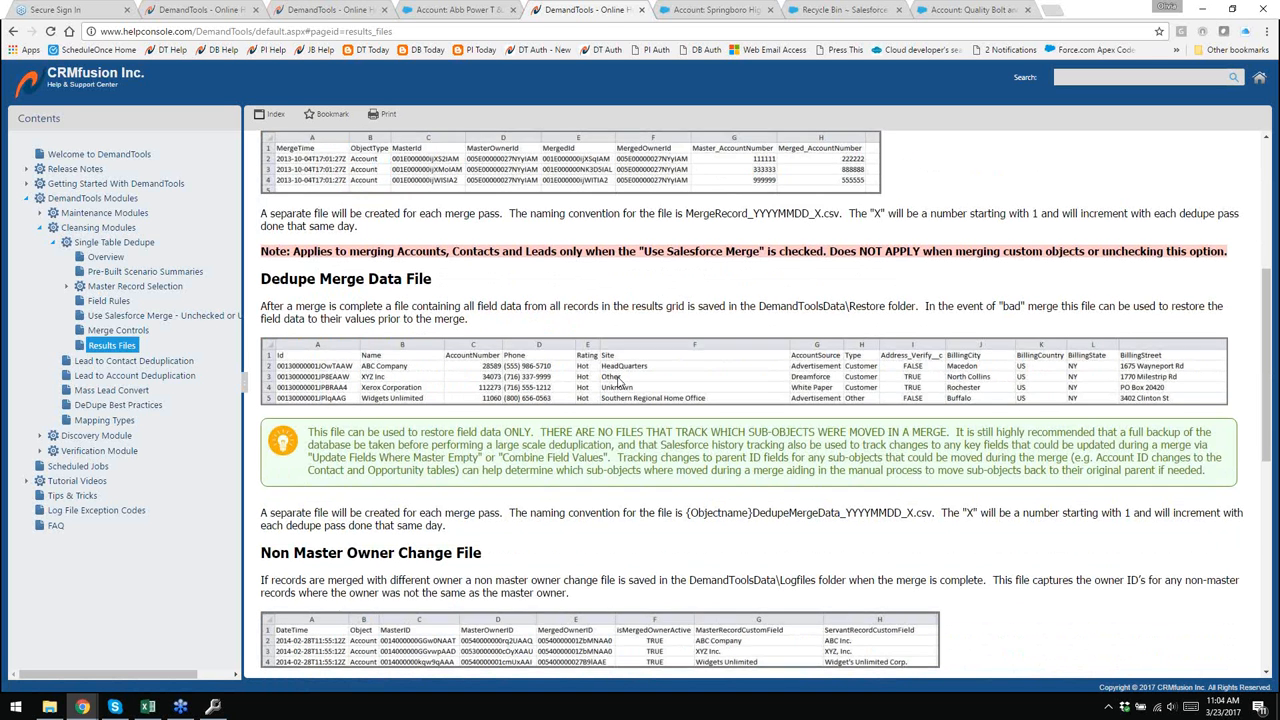
scroll(618, 383, "down", 2)
scroll(467, 411, "down", 1)
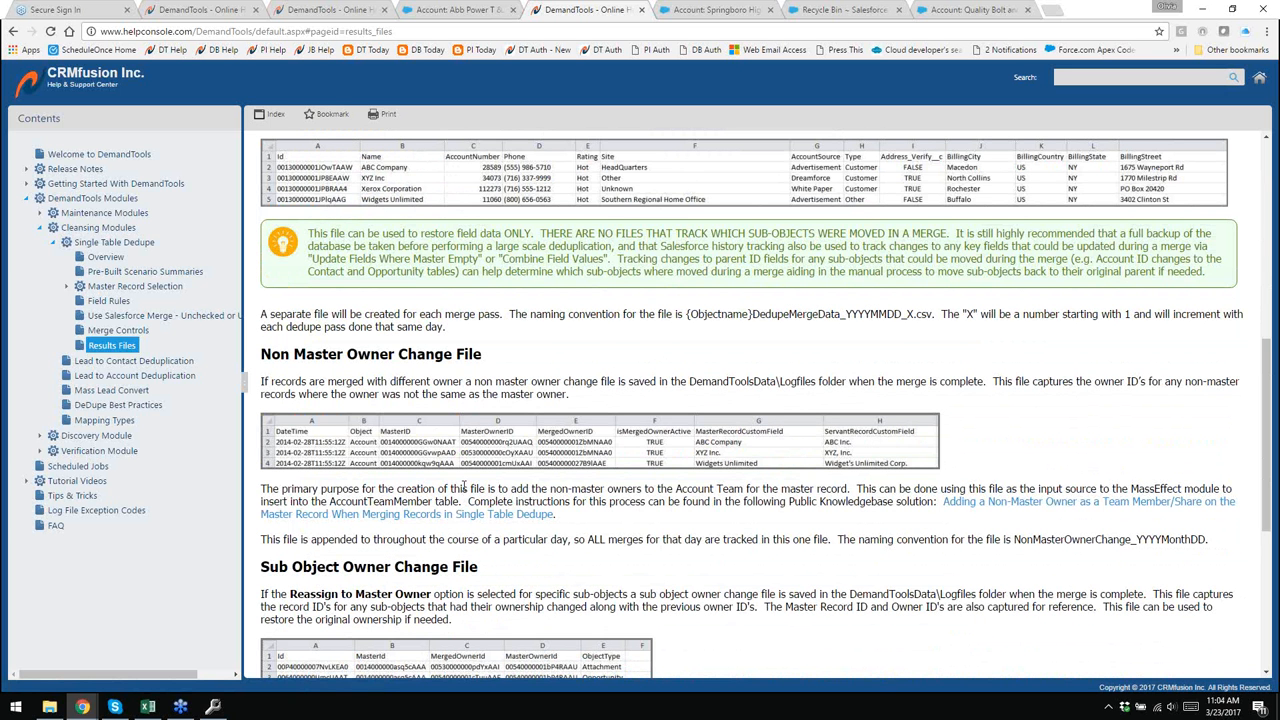
scroll(465, 487, "down", 1)
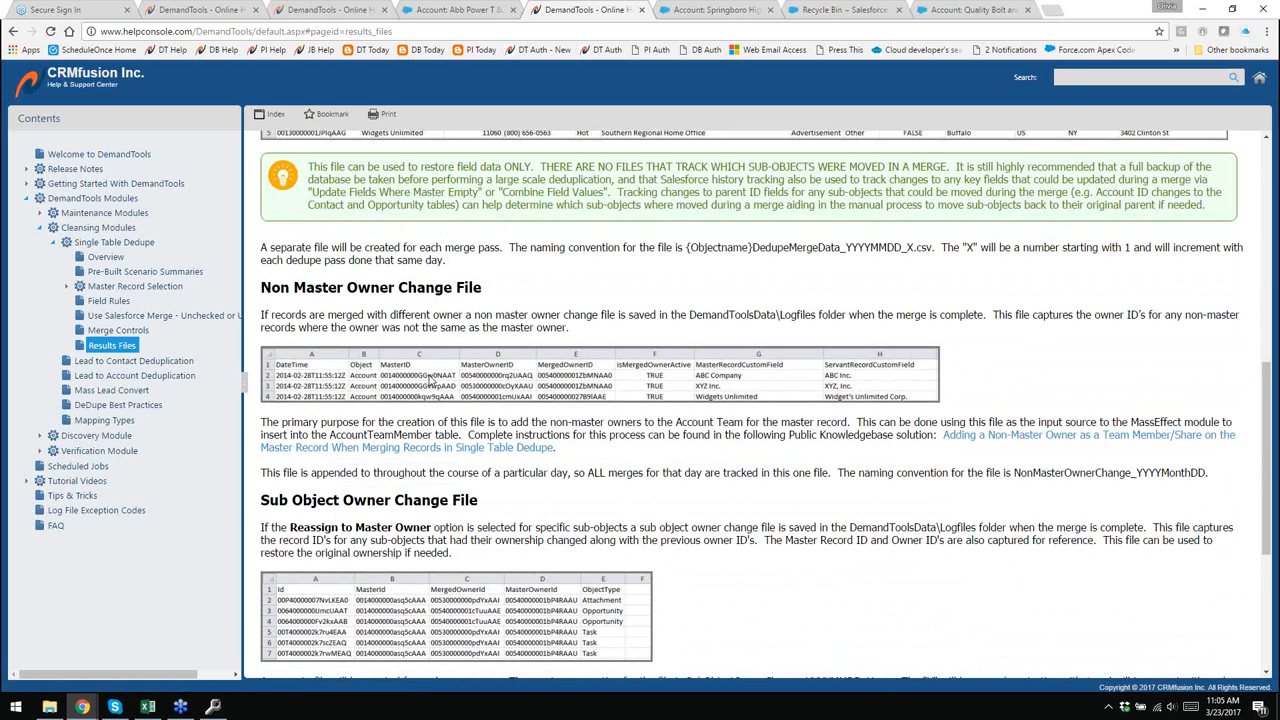
scroll(430, 379, "down", 1)
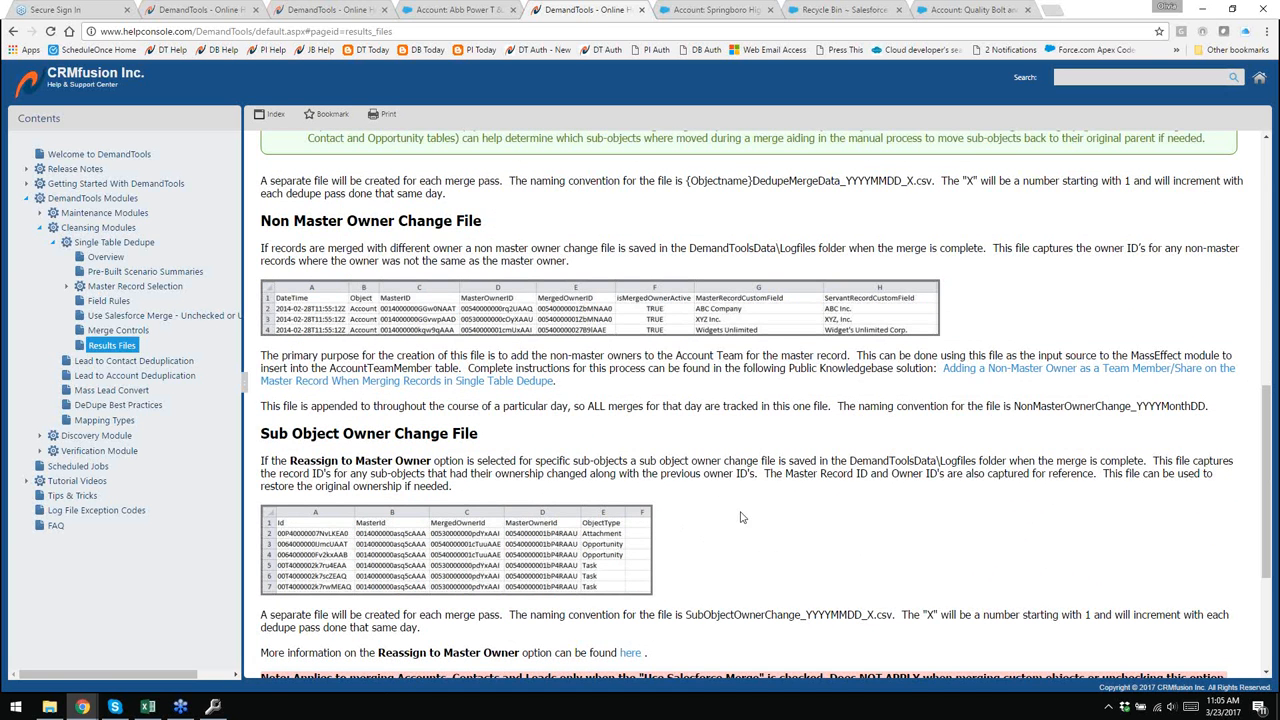
scroll(779, 514, "up", 1)
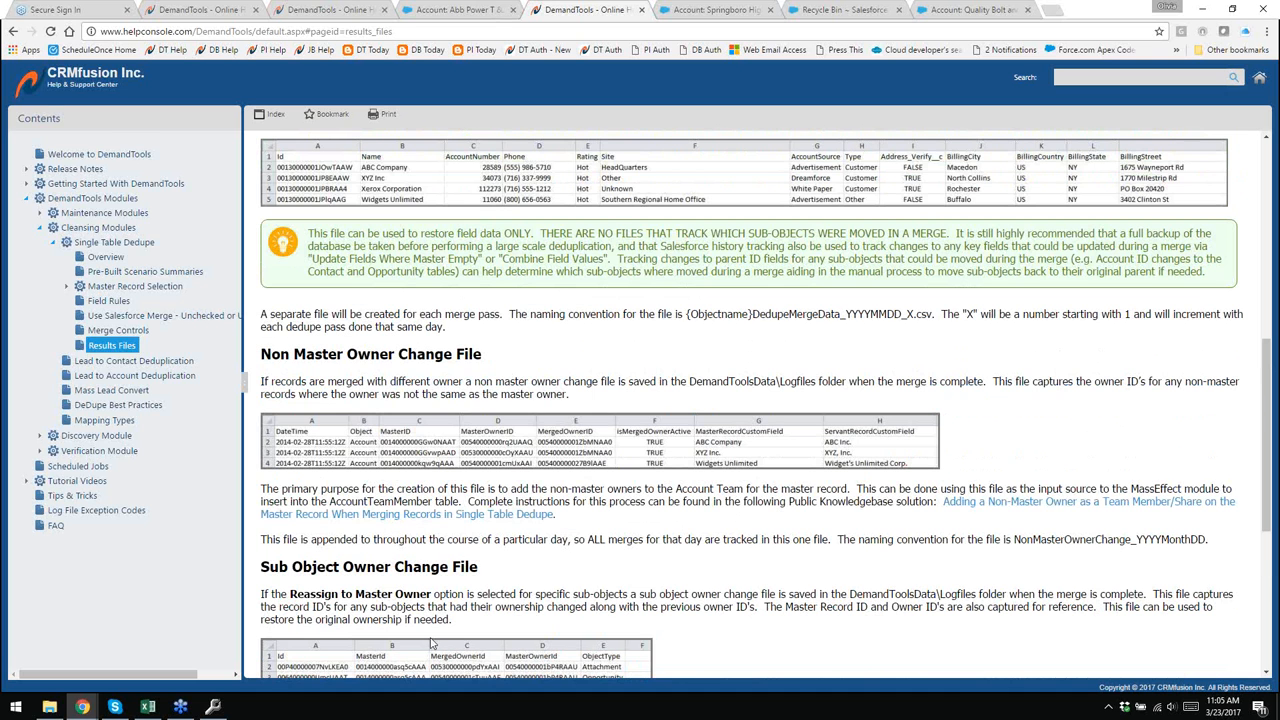
- Switch back to the DemandTools Single Table Dedupe window
left_click(213, 707)
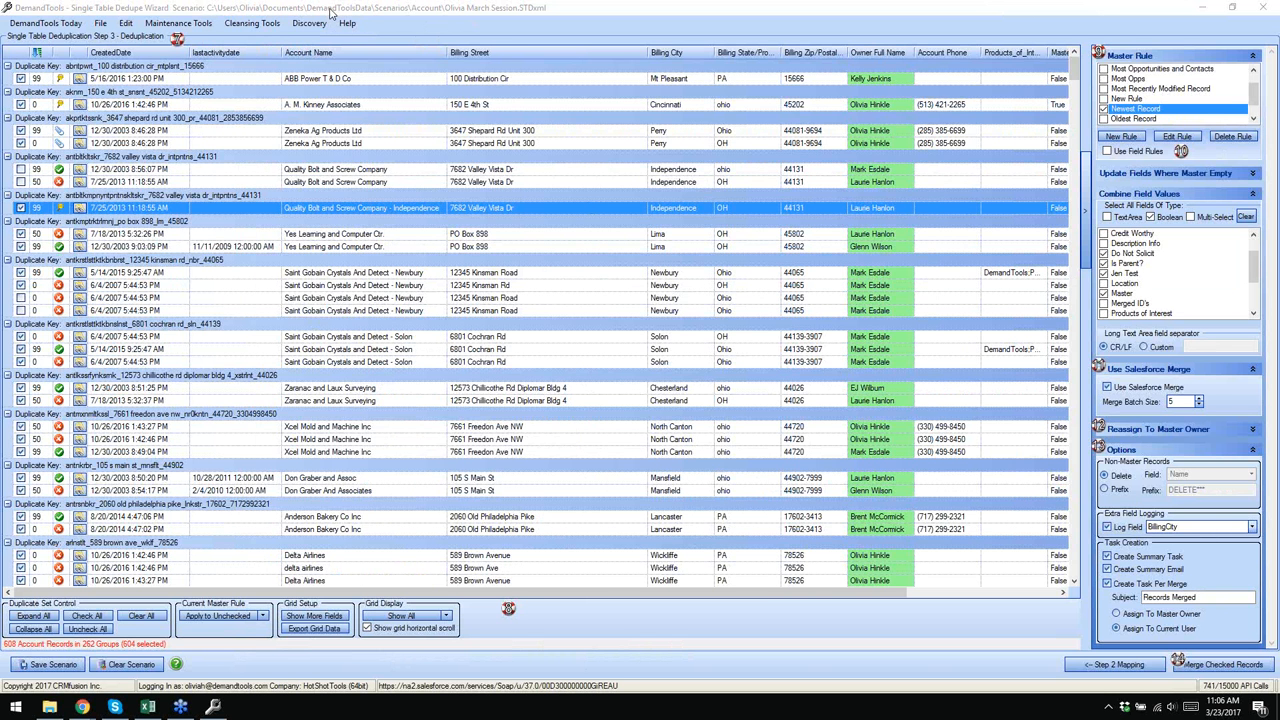
- Return to Step 1, select the March Session Account scenario, and clear it from the wizard
left_click(1113, 665)
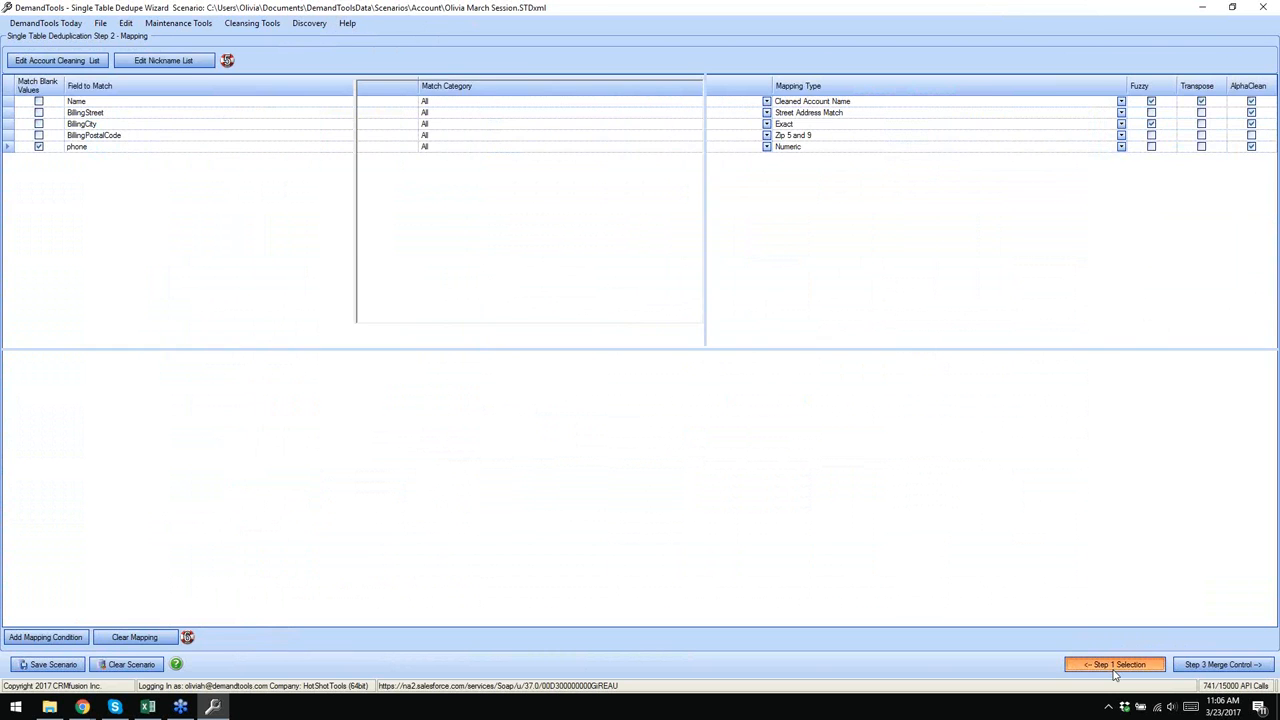
left_click(1114, 668)
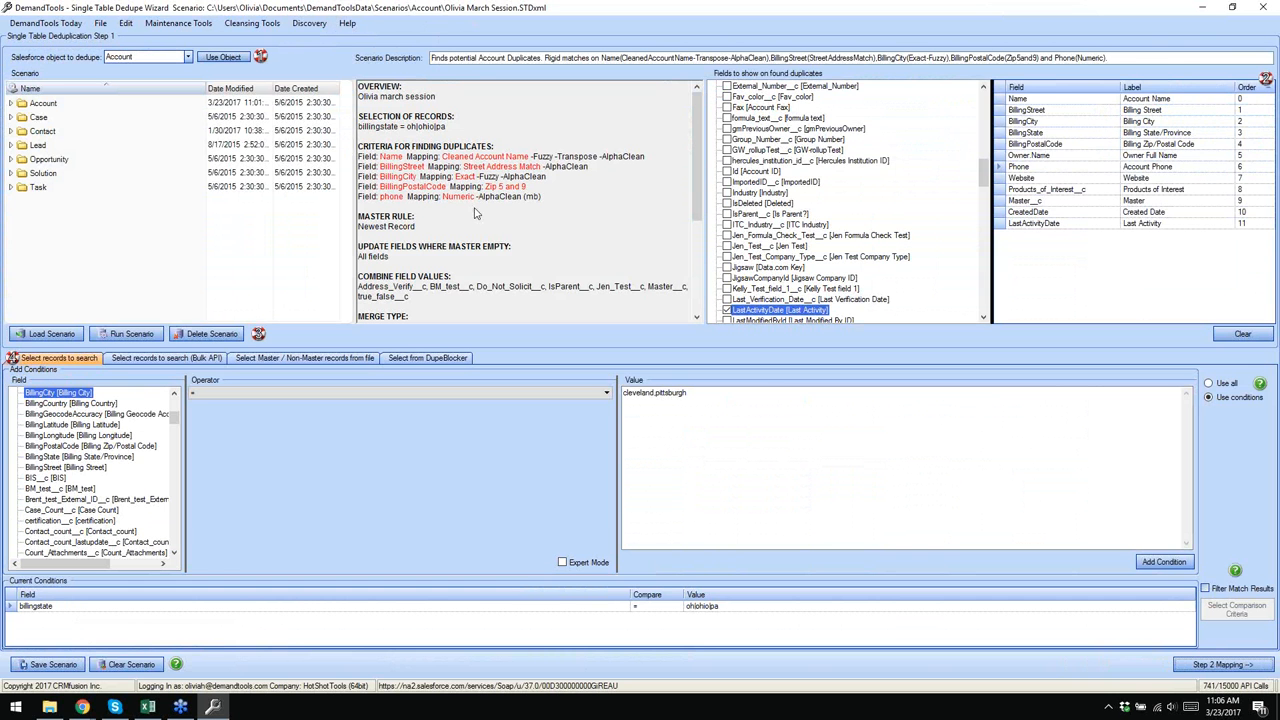
double_click(30, 104)
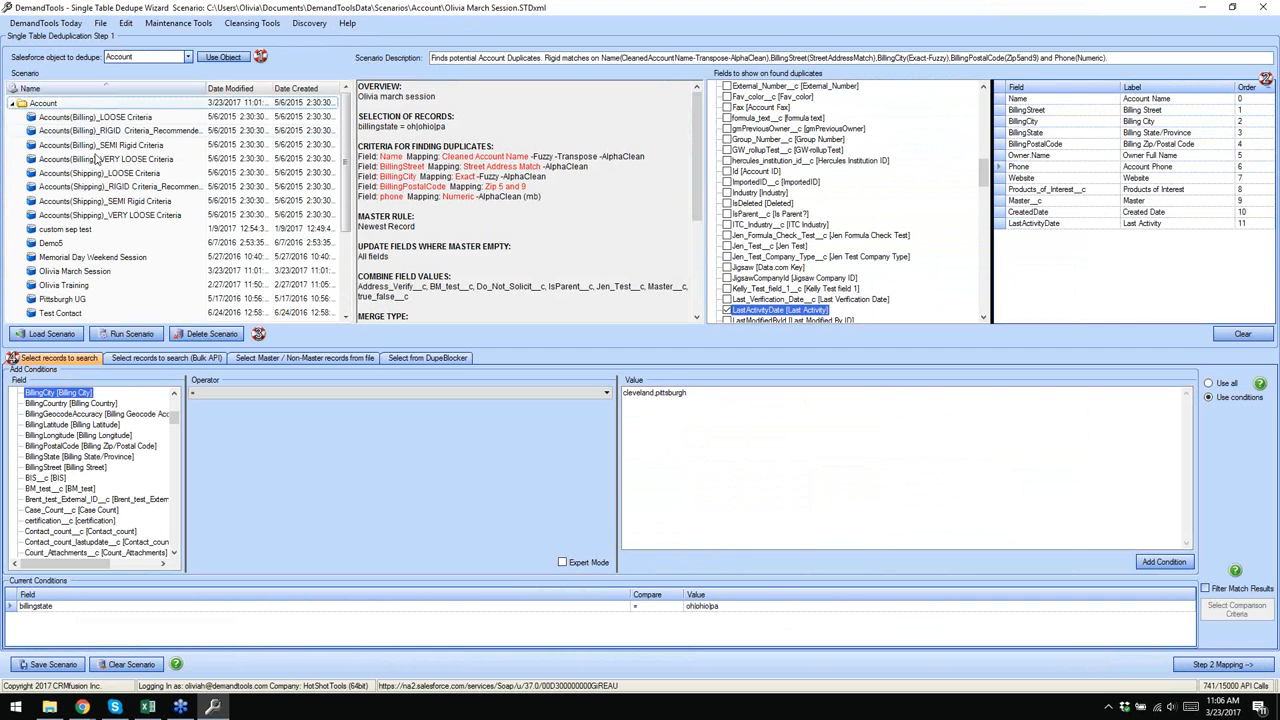
left_click(94, 273)
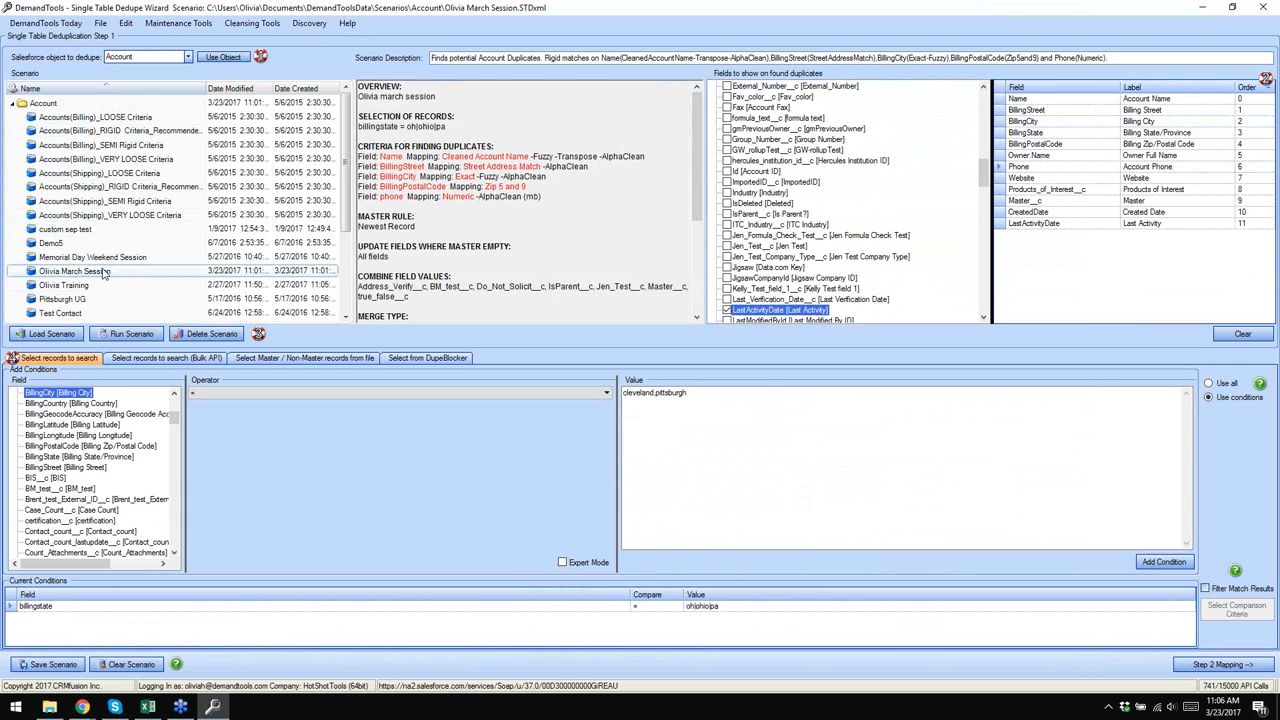
left_click(329, 18)
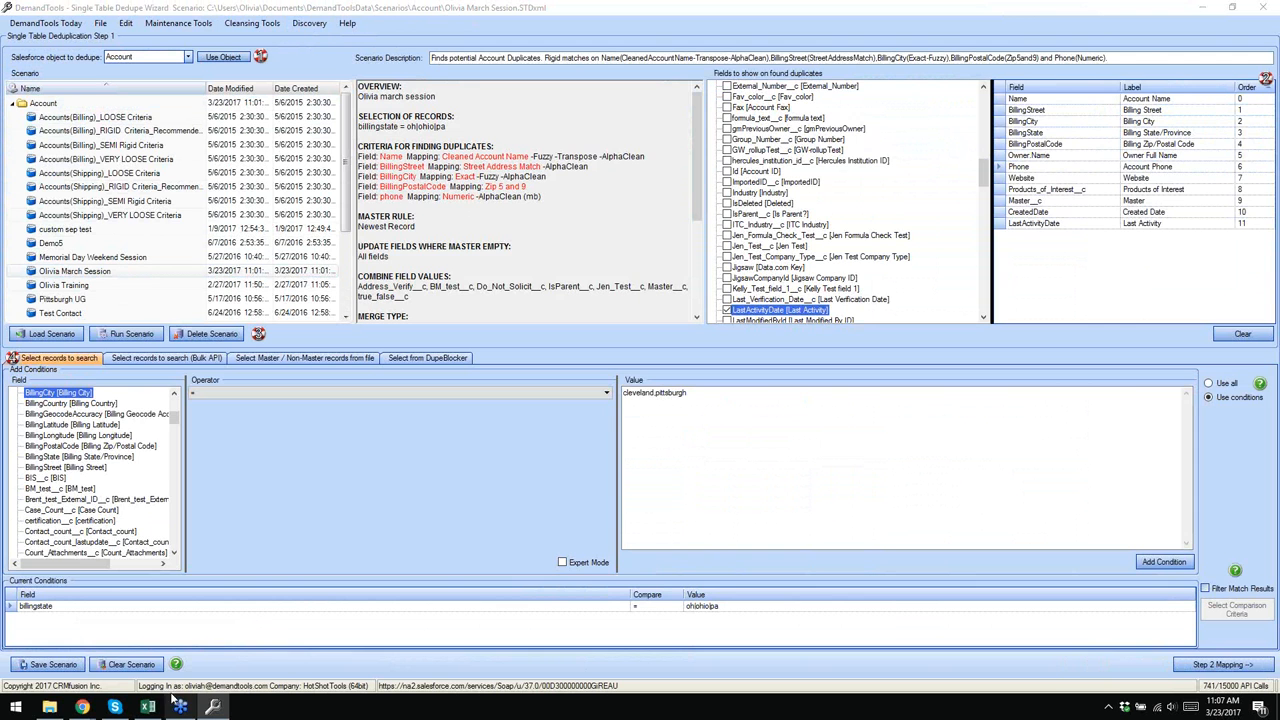
left_click(124, 666)
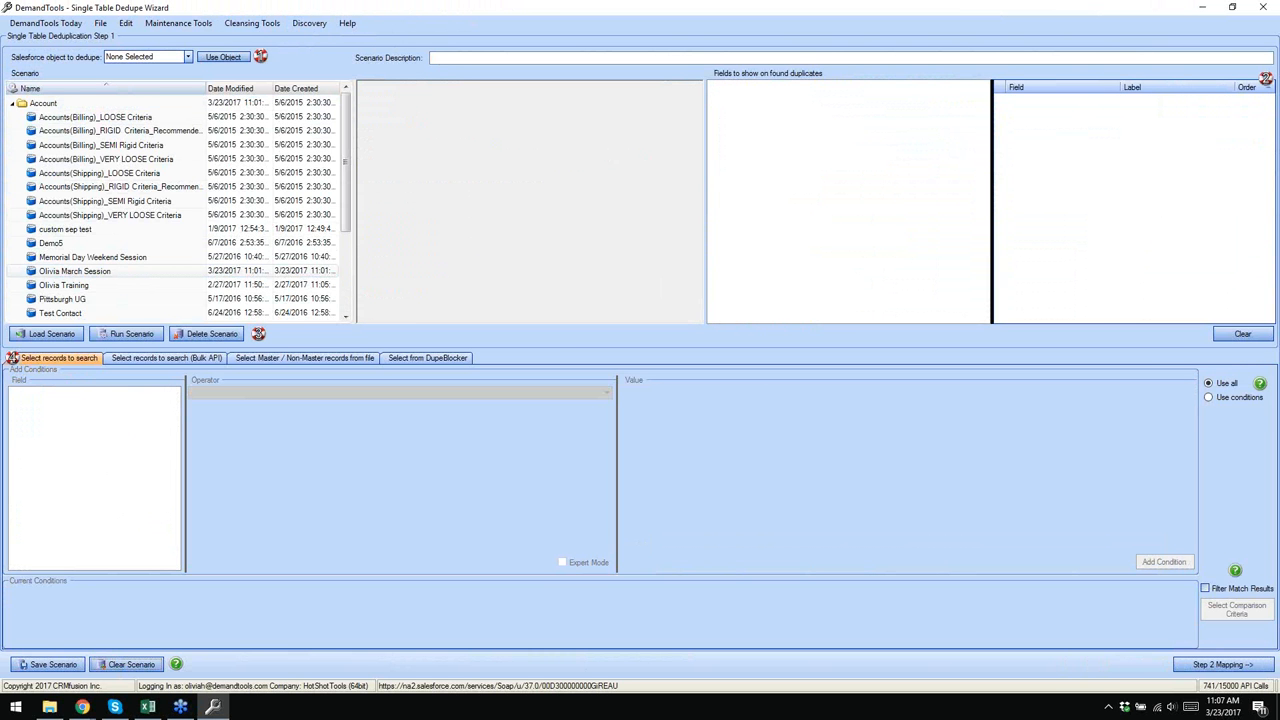
- Preview the Contacts WITHIN AN ACCOUNT LOOSE scenario, then load Contacts_BETWEEN ACCOUNTS_RIGID Criteria
left_click(20, 106)
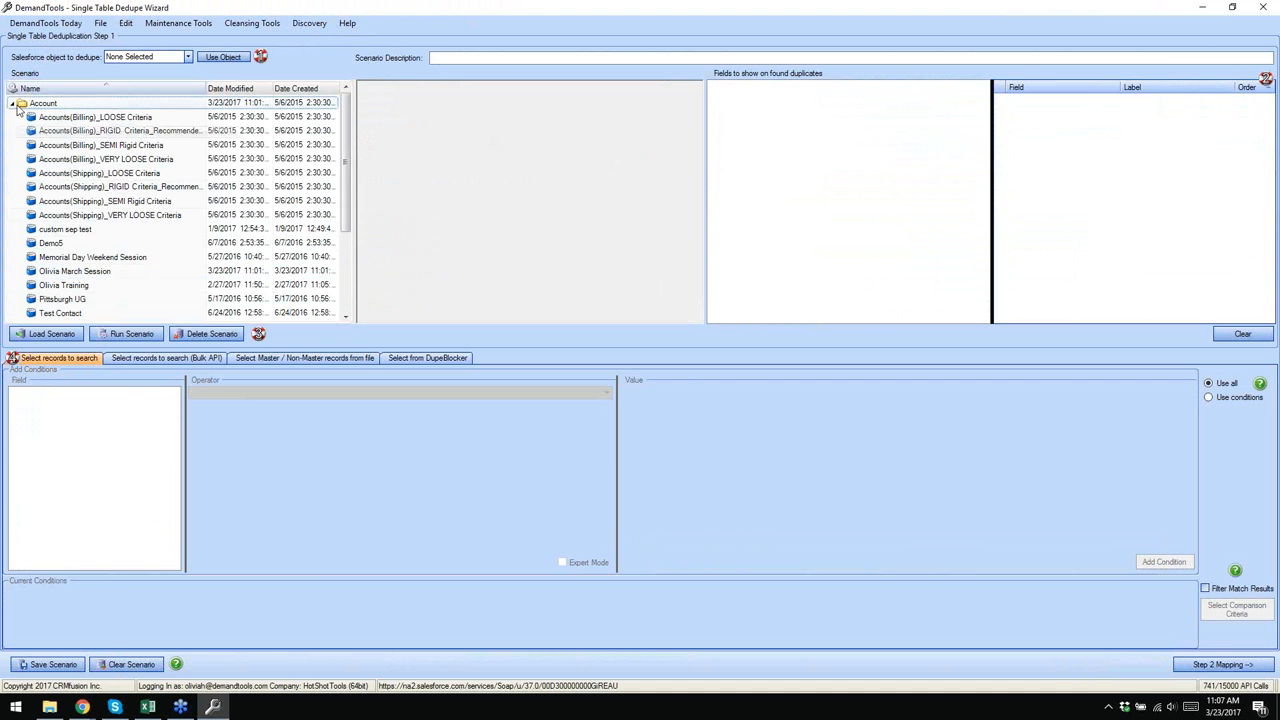
left_click(11, 103)
left_click(11, 131)
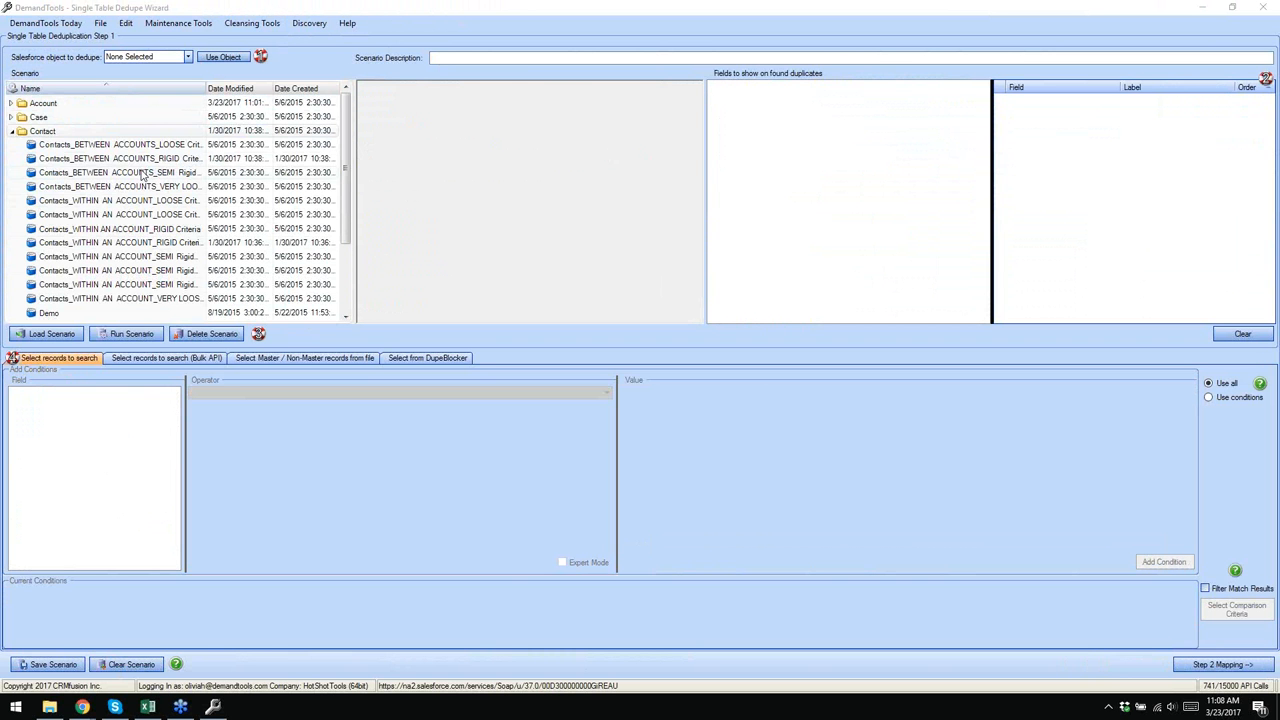
left_click(136, 201)
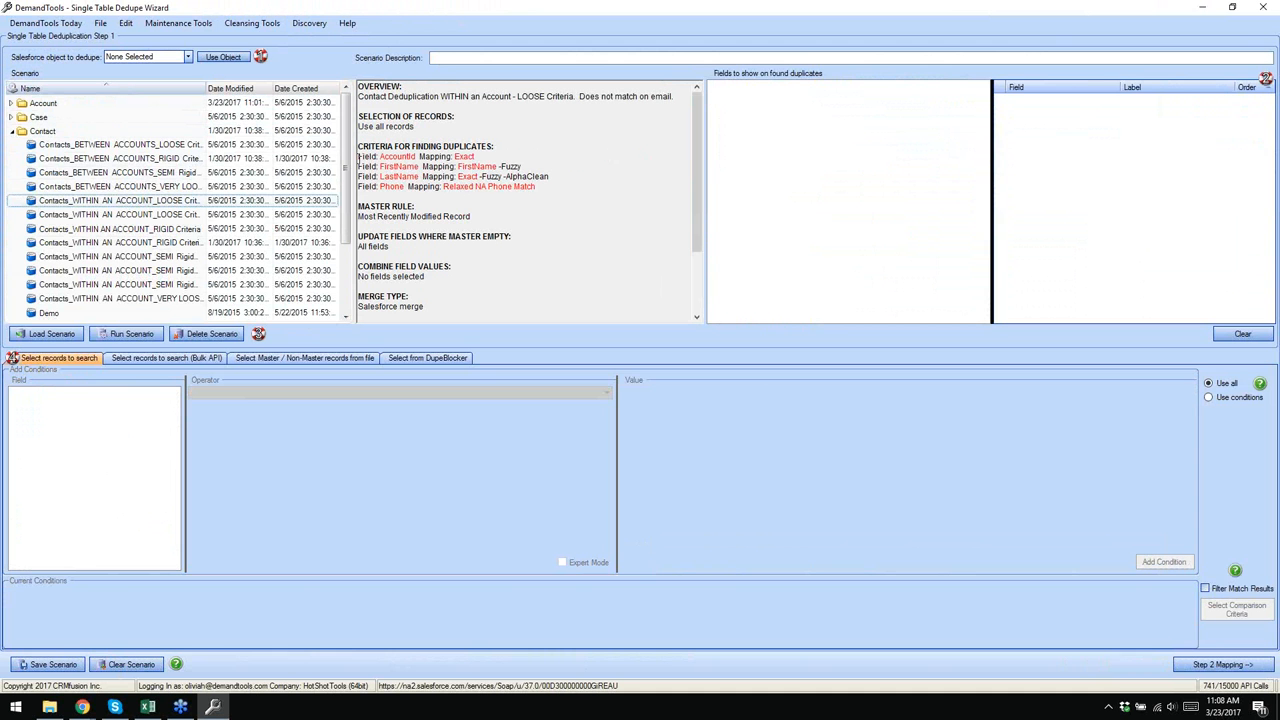
left_click_drag(358, 157, 474, 157)
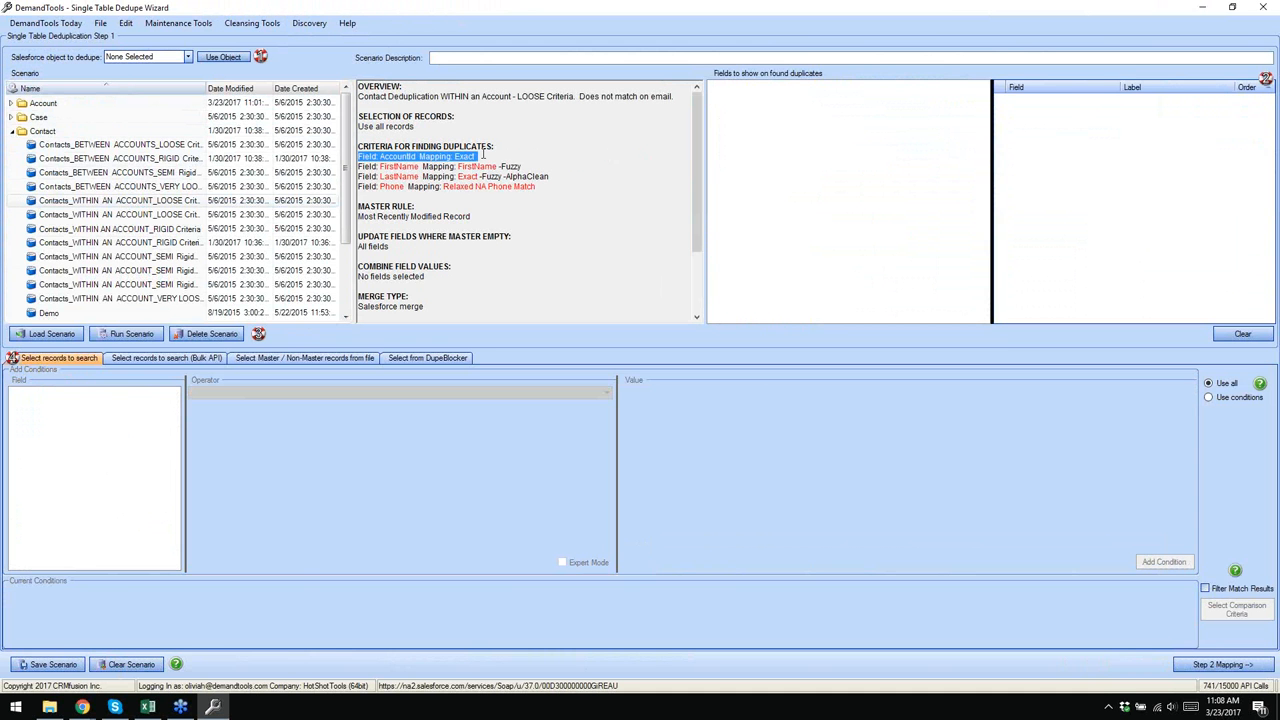
left_click(489, 150)
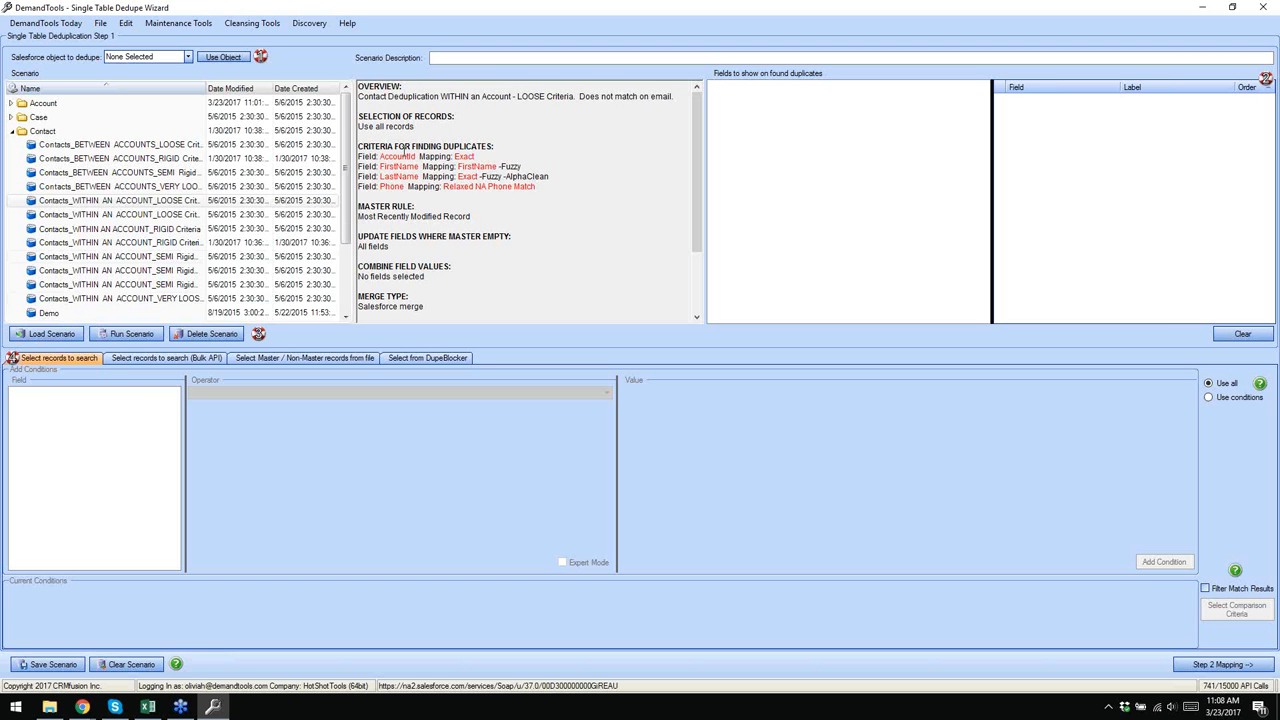
left_click(150, 160)
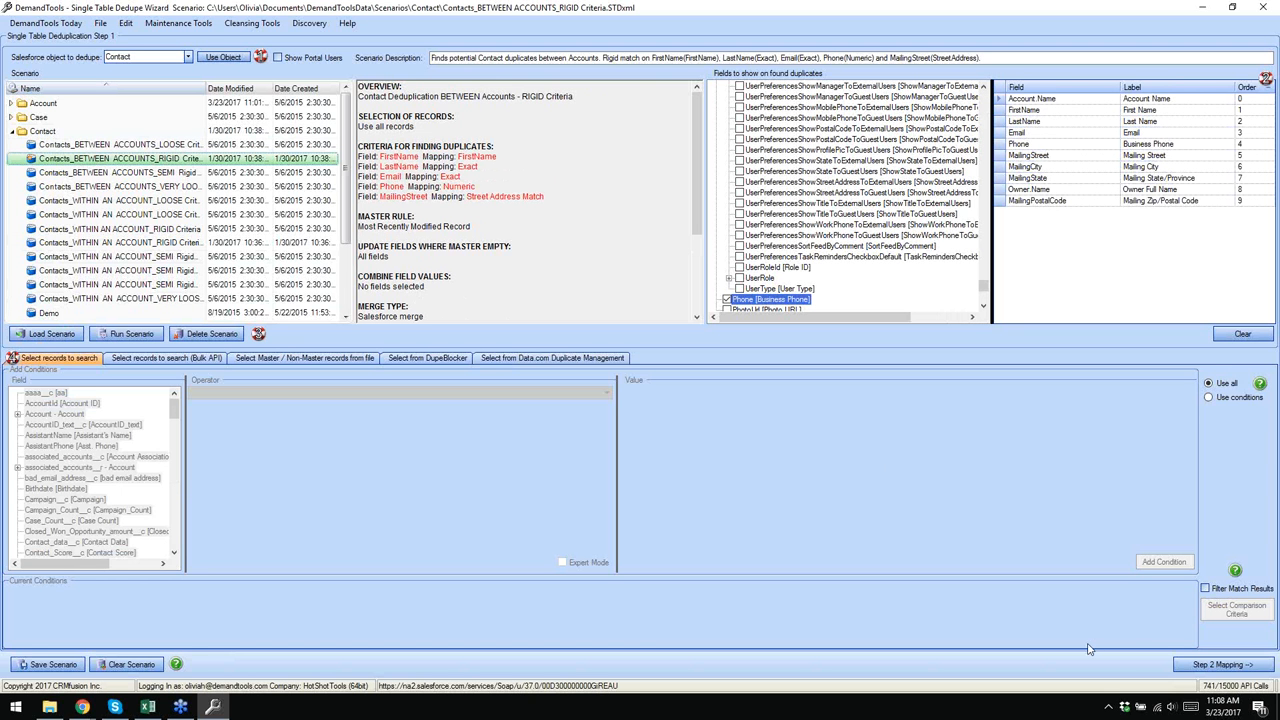
- Add an Account Name mapping row with Cleaned Account Name matching, then go to DemandTools Today
left_click(1200, 666)
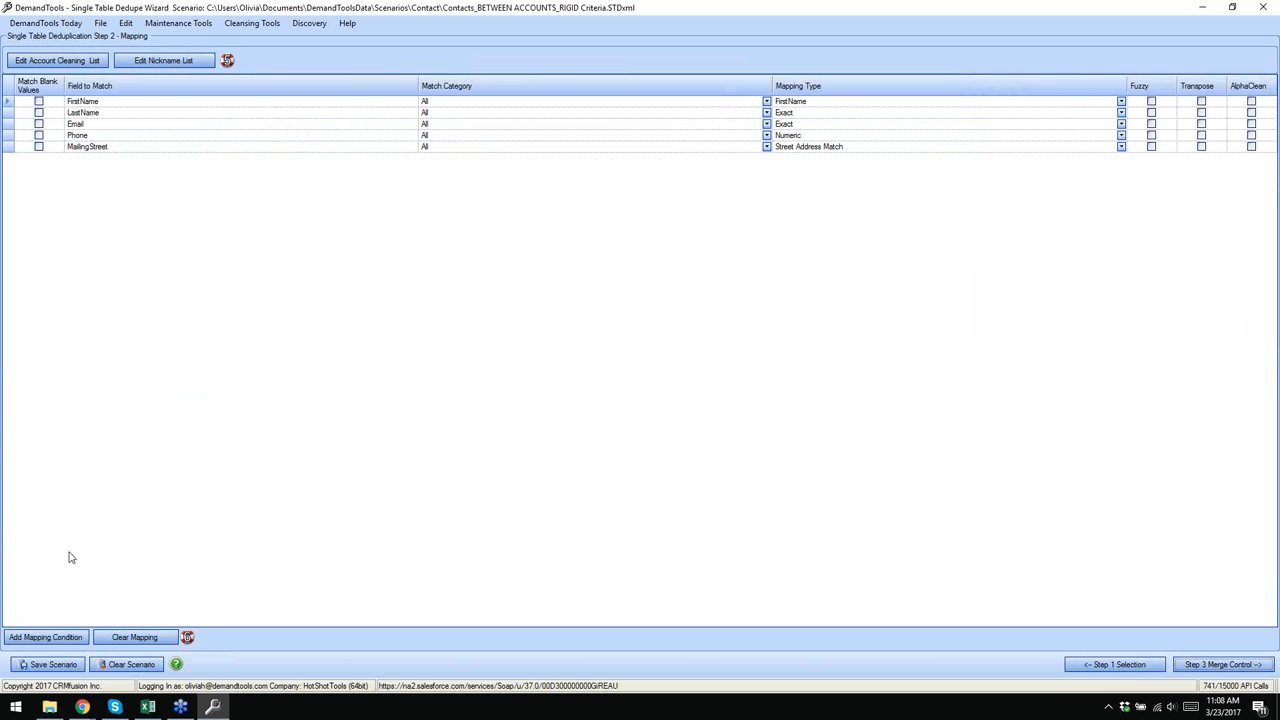
left_click(62, 637)
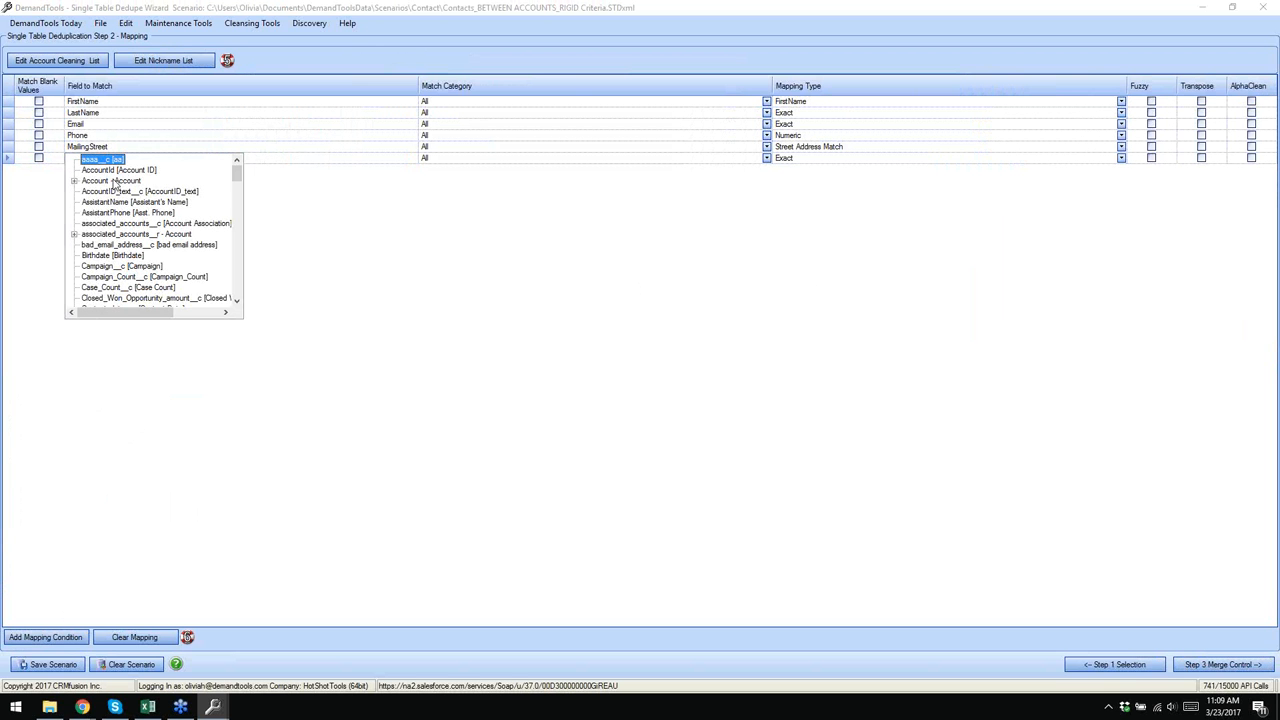
left_click(74, 181)
scroll(130, 210, "down", 15)
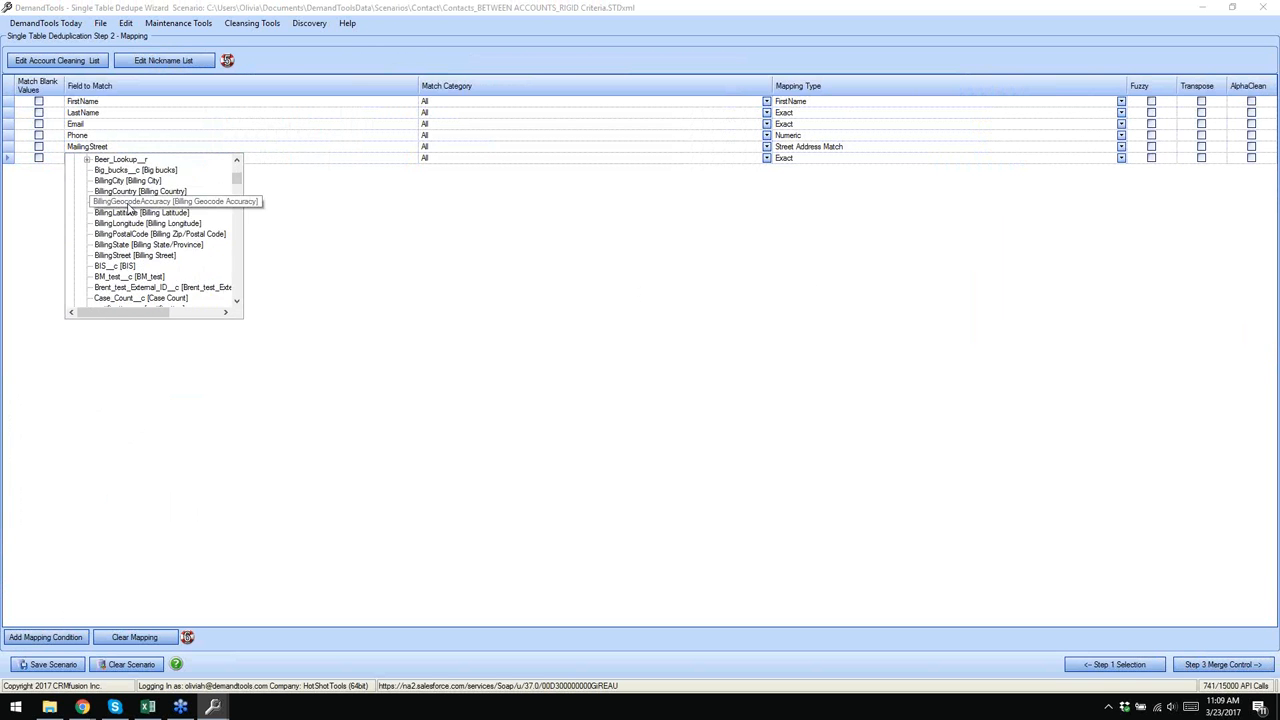
scroll(128, 220, "down", 10)
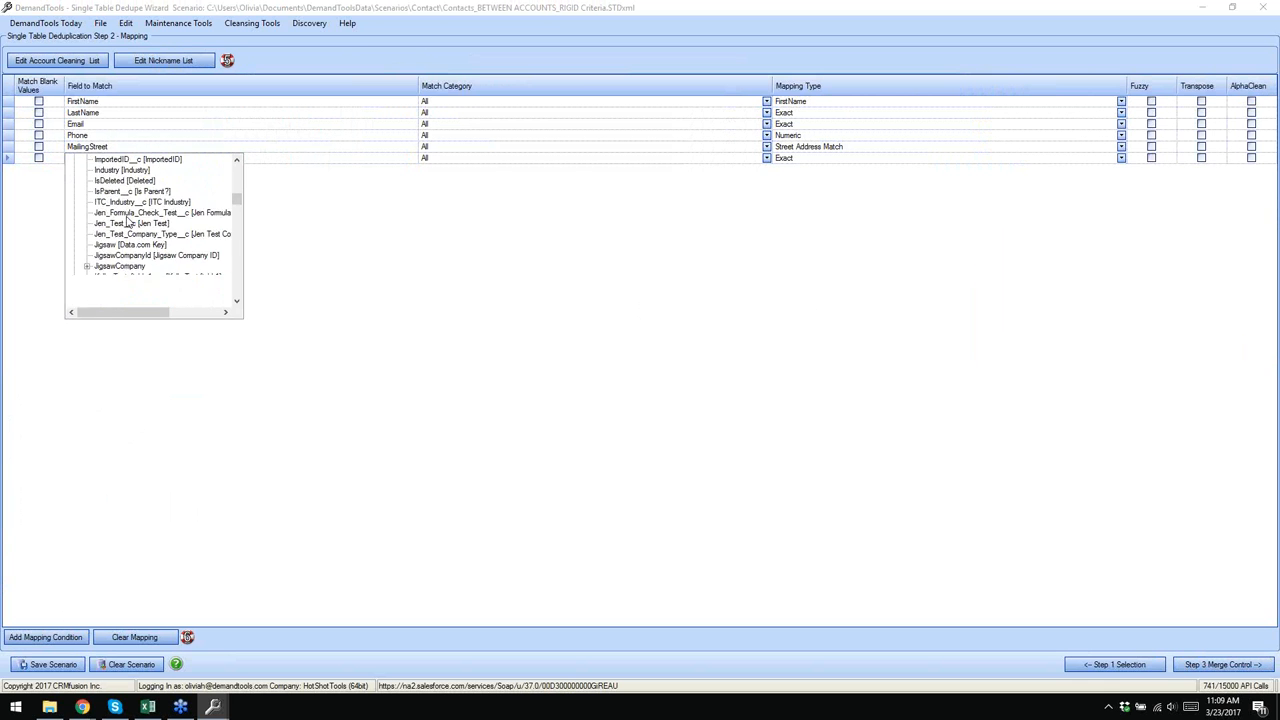
left_click(105, 246)
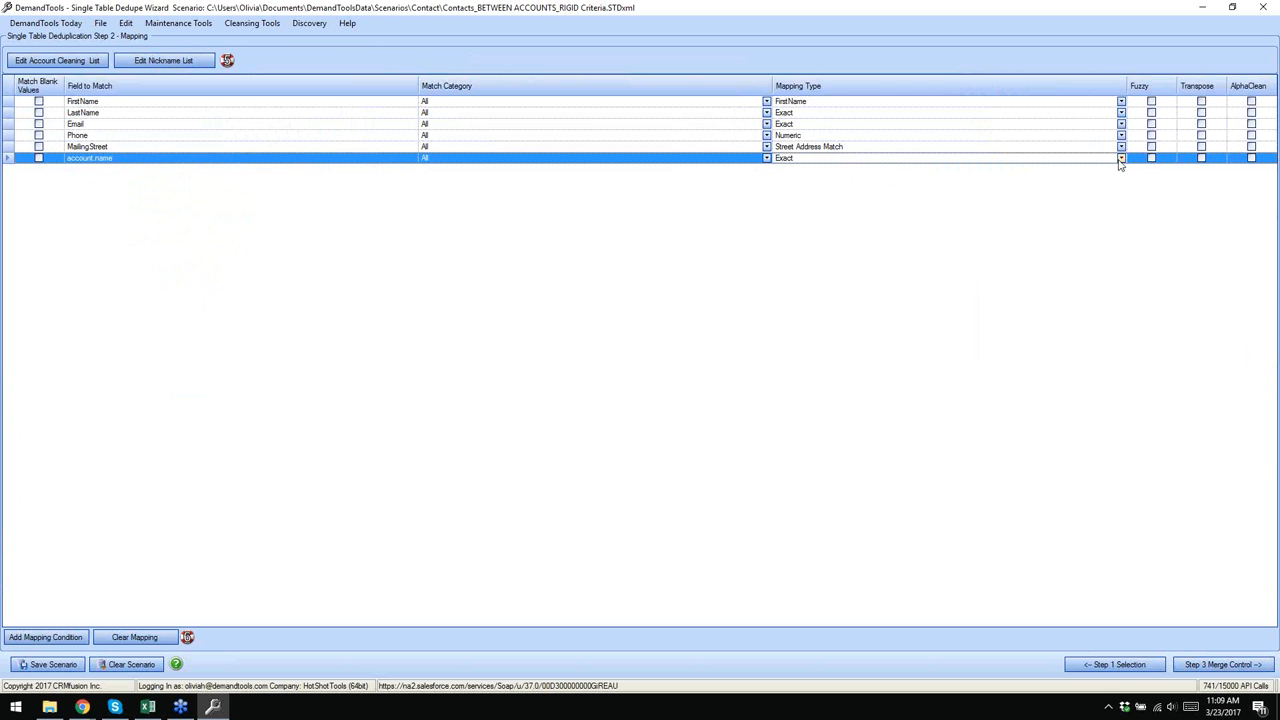
left_click(1121, 158)
left_click(847, 197)
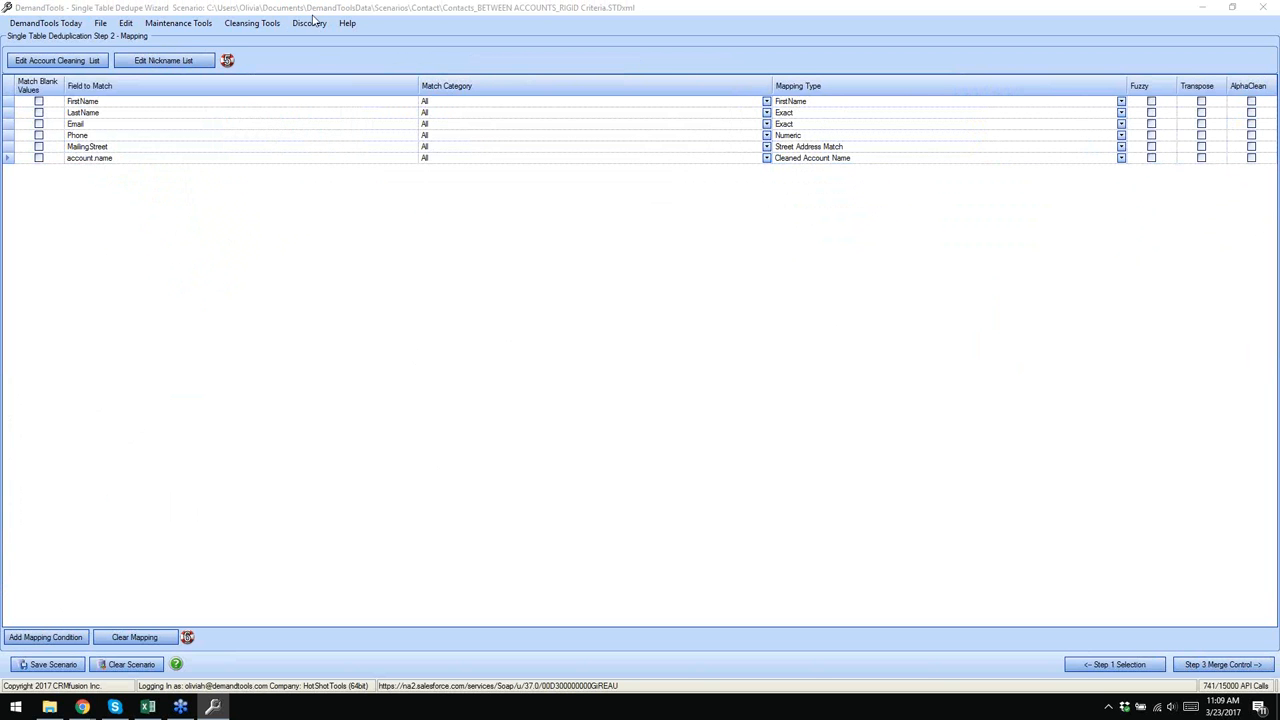
left_click(80, 23)
left_click(940, 222)
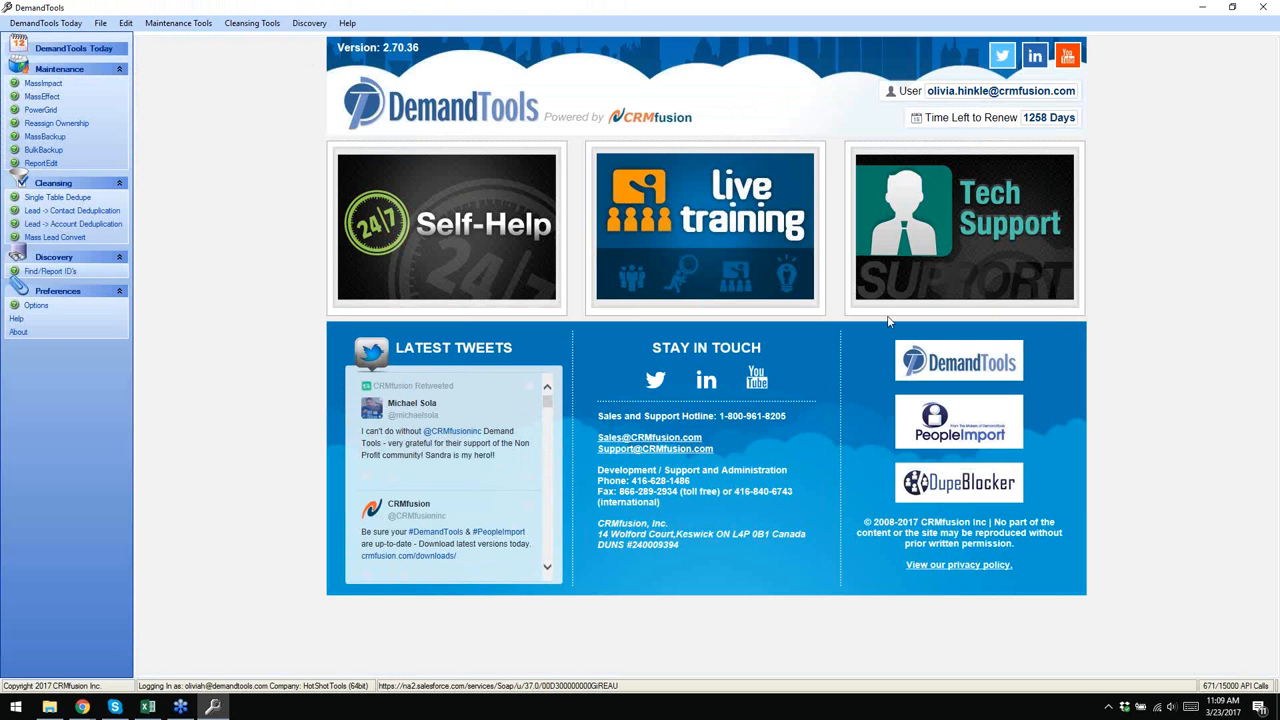
scroll(366, 440, "down", 3)
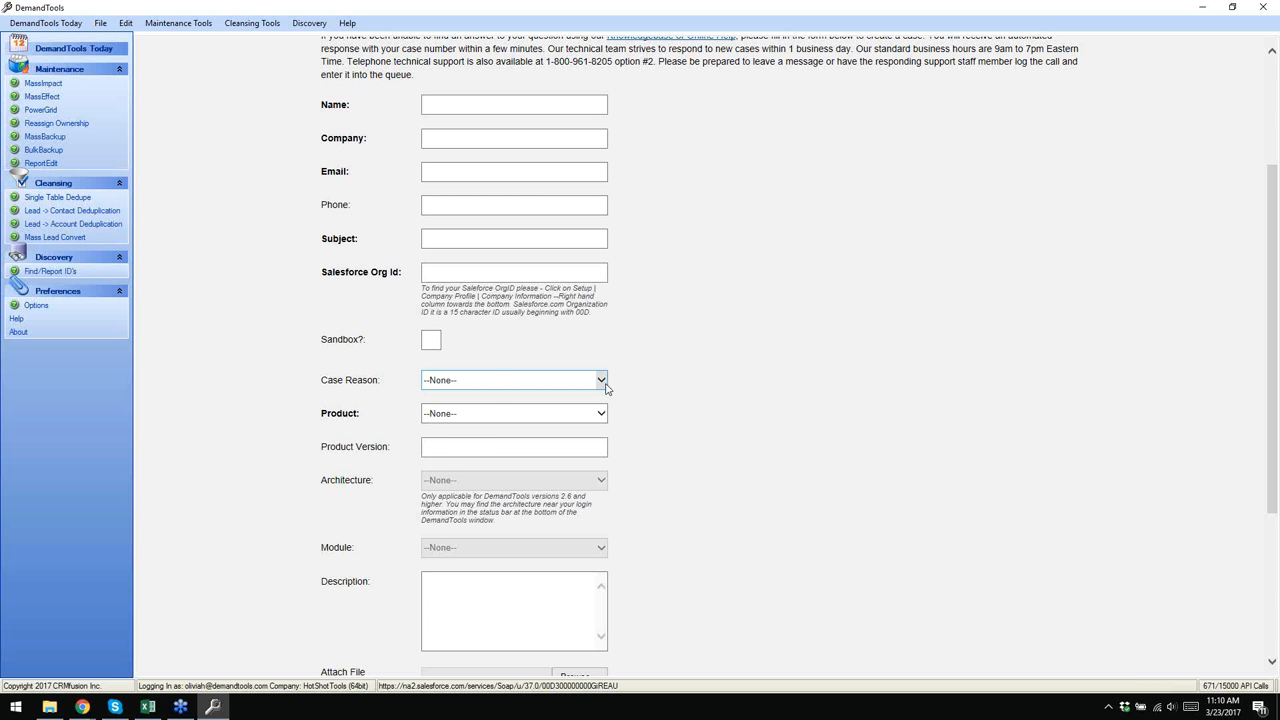
left_click(603, 384)
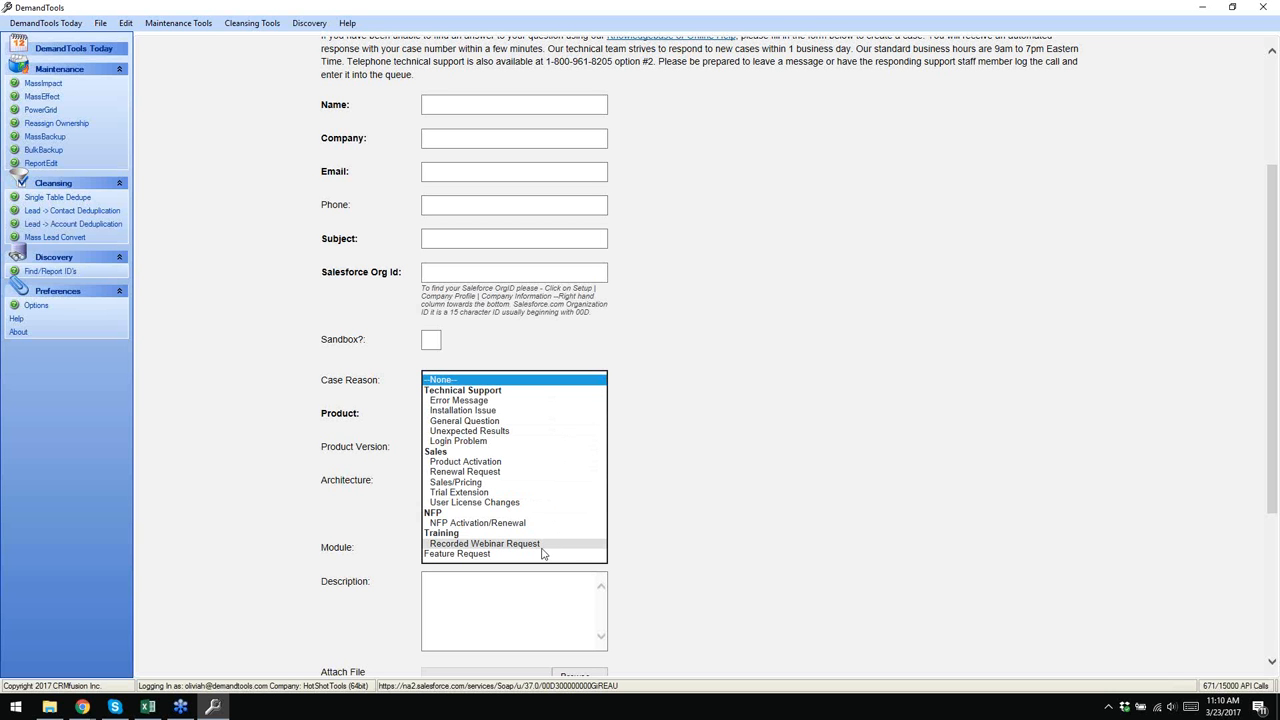
left_click(752, 445)
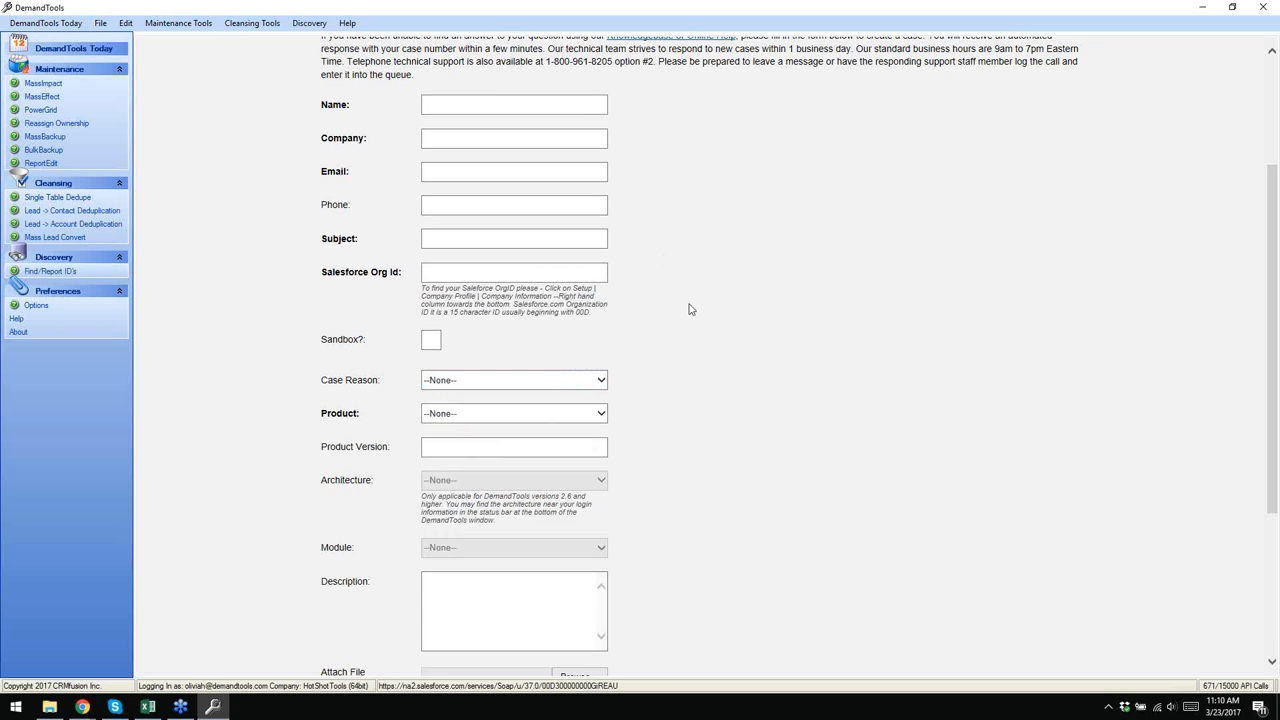
scroll(689, 310, "up", 3)
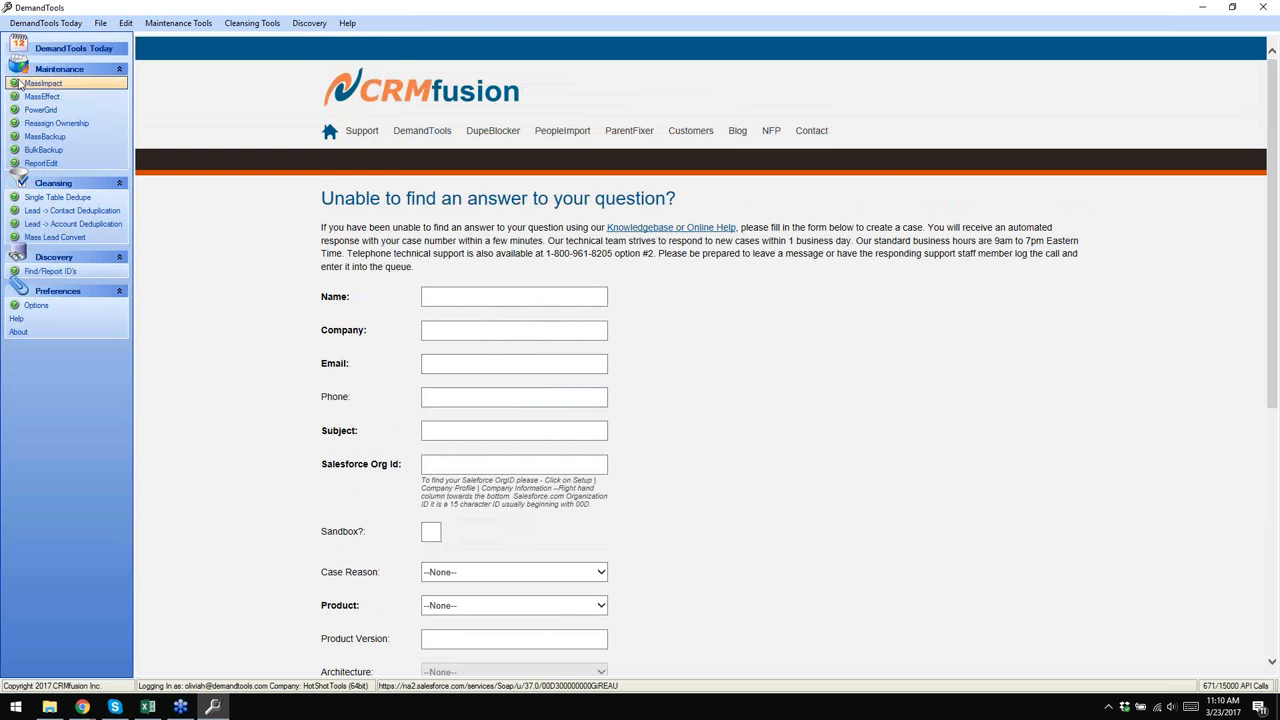
left_click(38, 25)
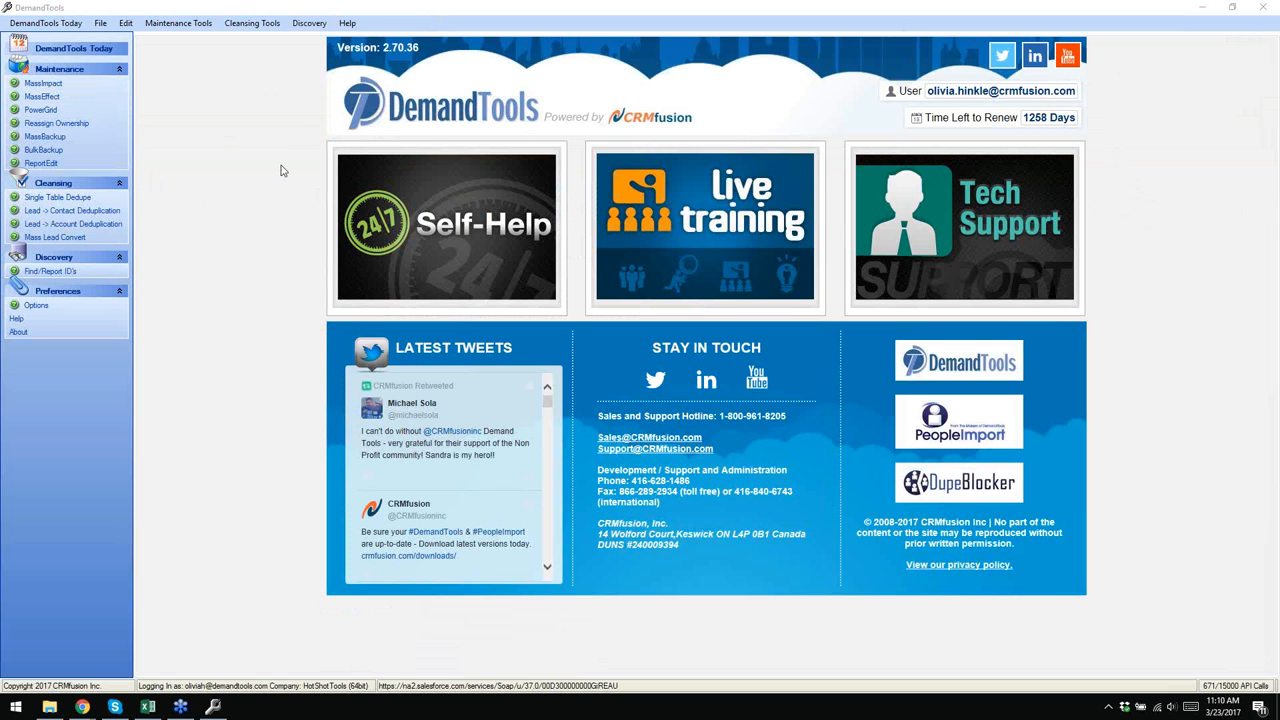
- Bring the dedupe wizard back into focus and step back from Mapping to Step 1 Selection
left_click(70, 198)
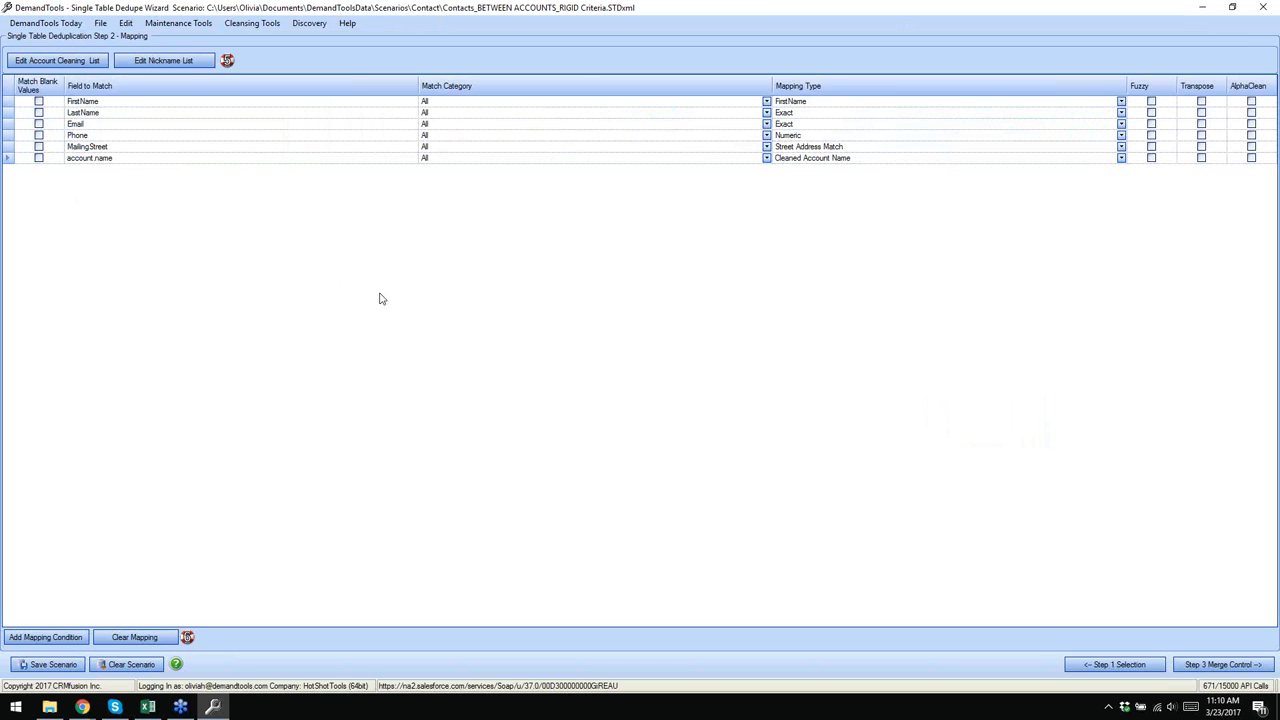
left_click(1272, 84)
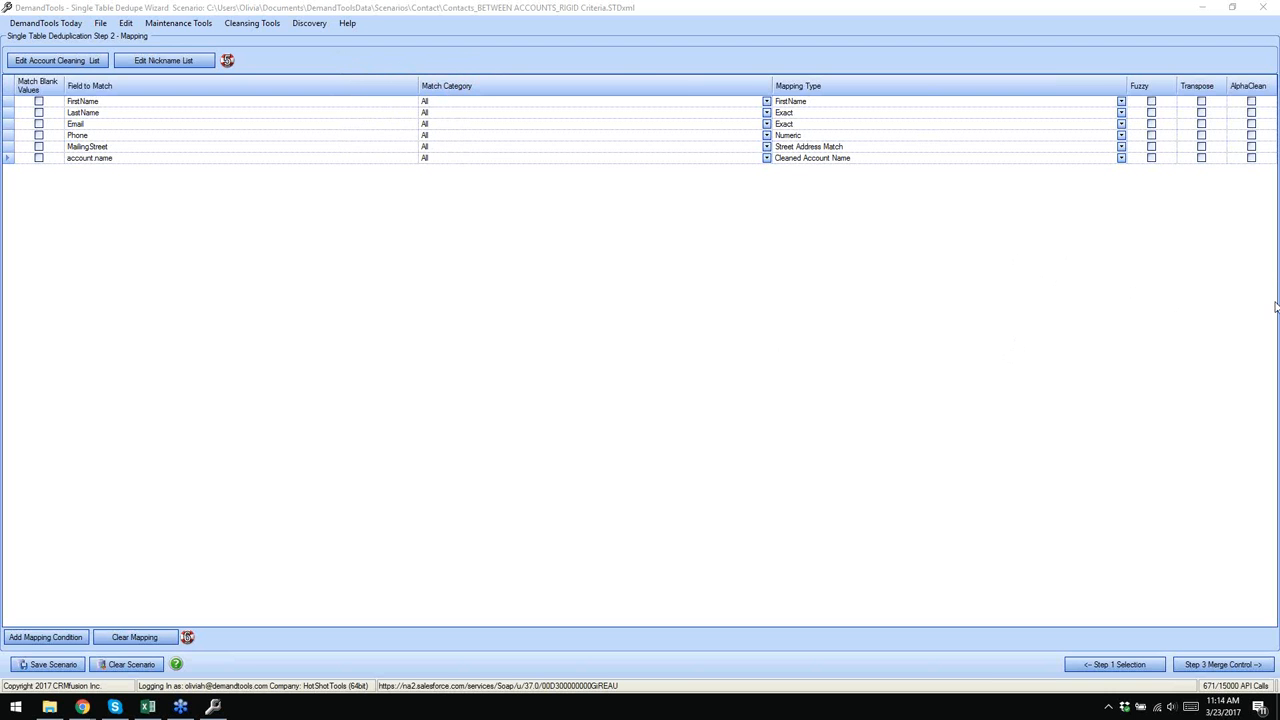
left_click(754, 347)
left_click(1077, 75)
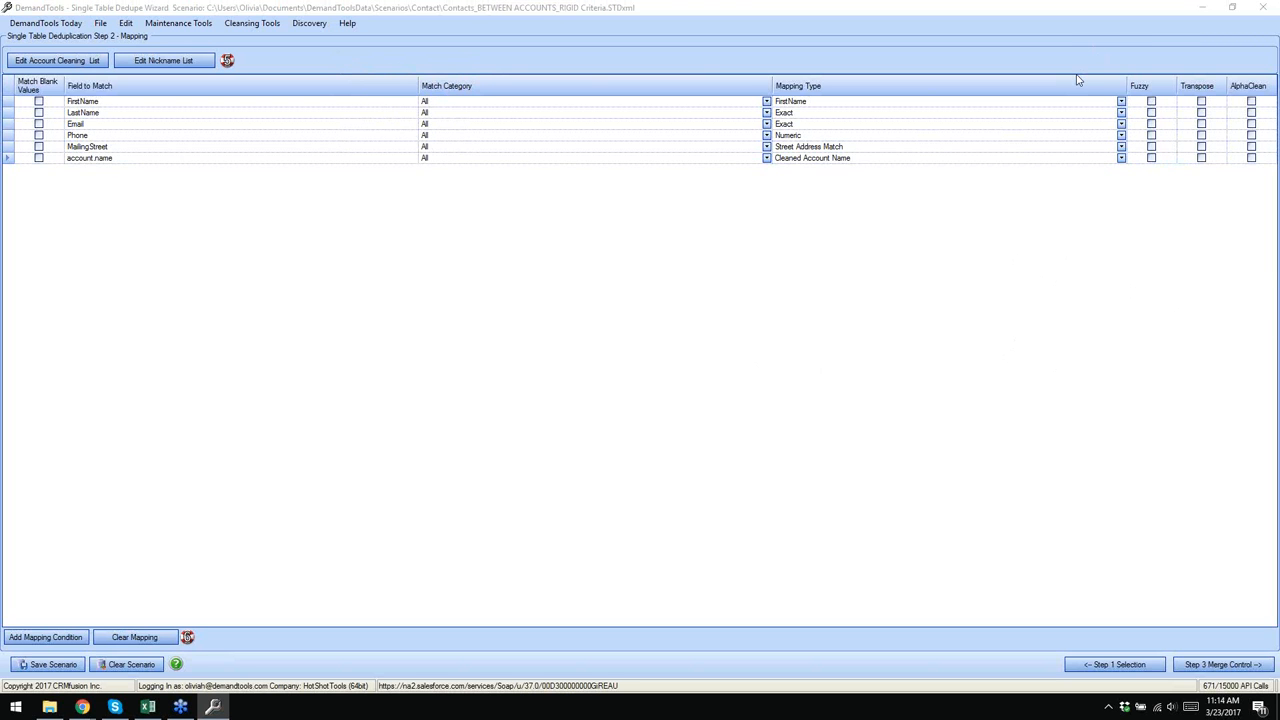
left_click(899, 34)
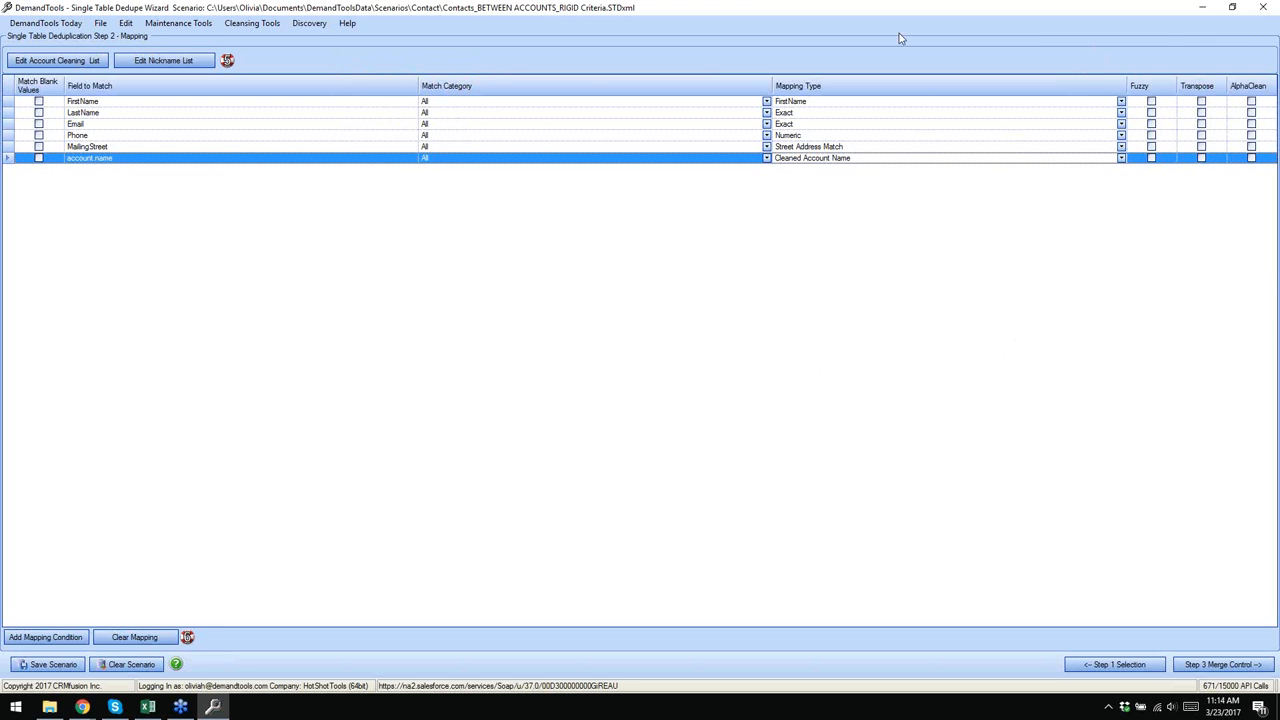
left_click(332, 14)
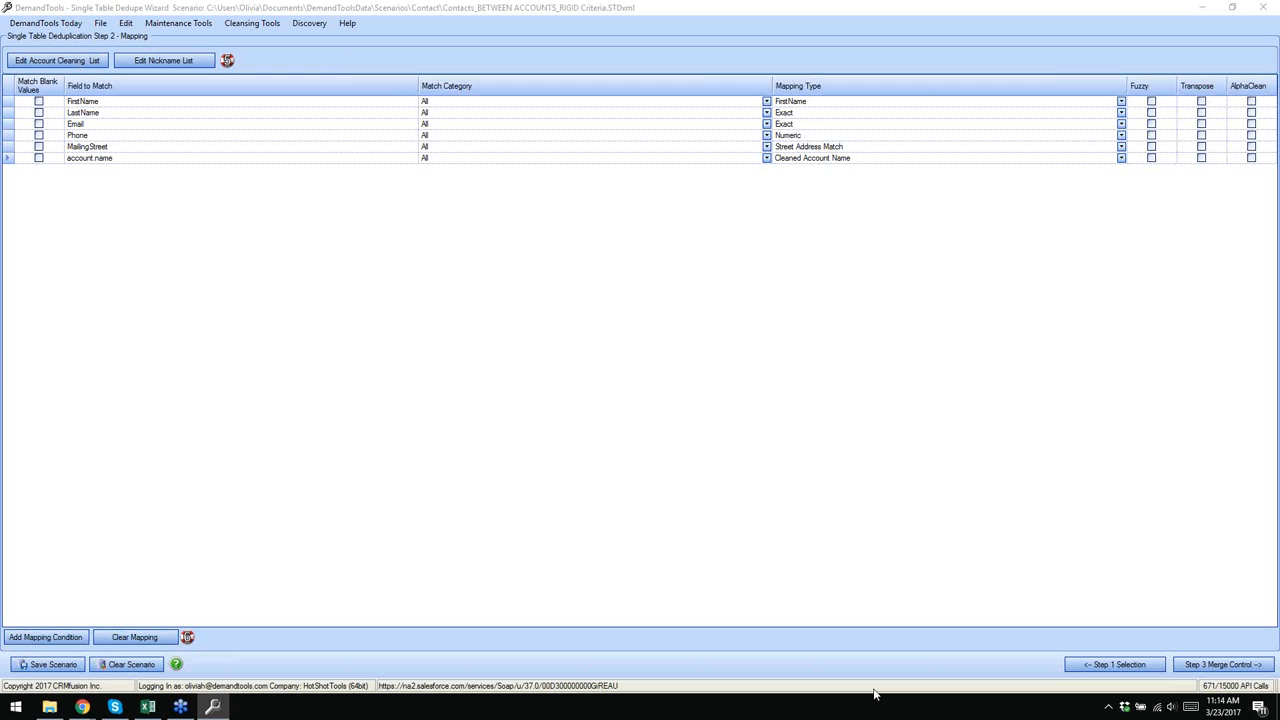
left_click(1118, 665)
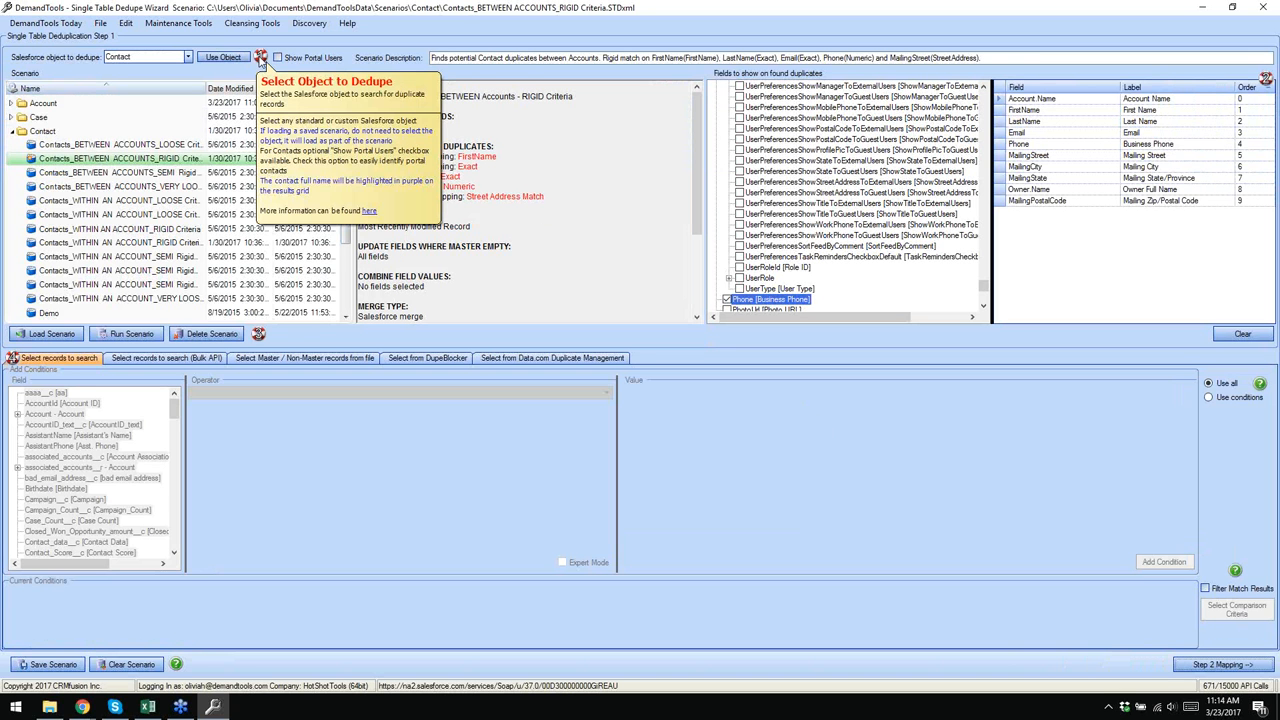
- Tick Show Portal Users so portal users are included among the Contact records
mouse_move(261, 58)
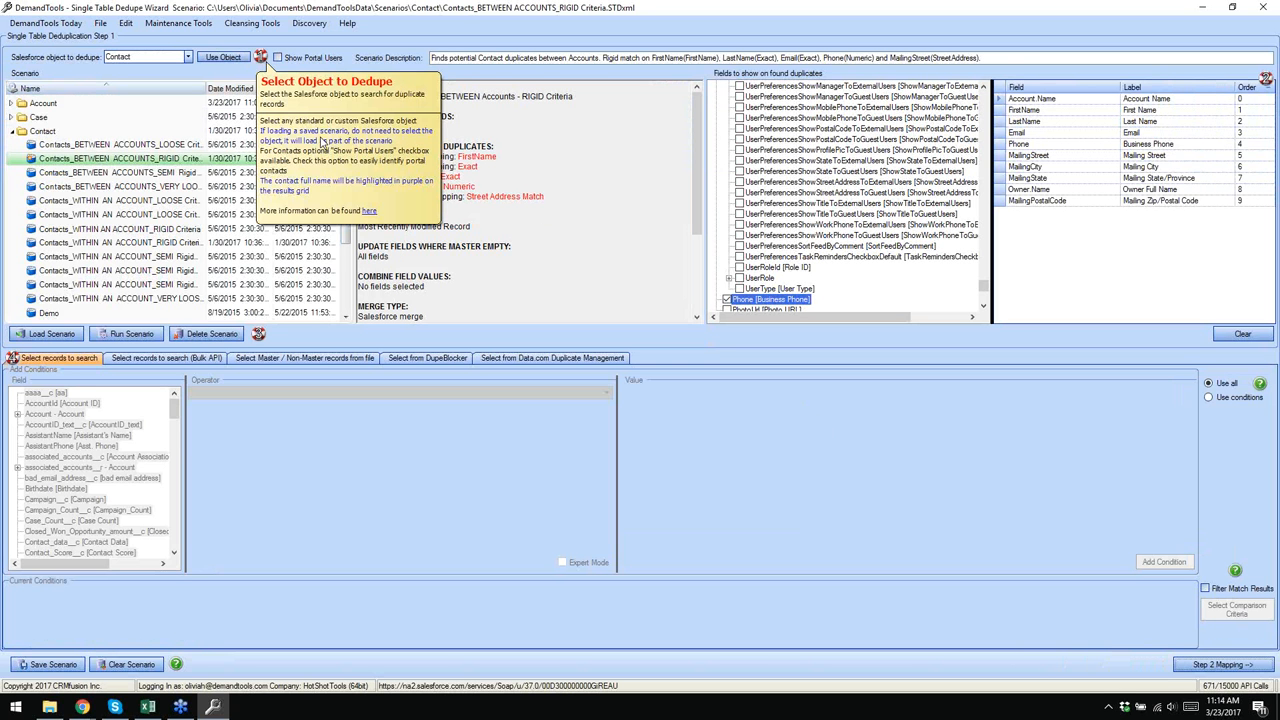
left_click(279, 58)
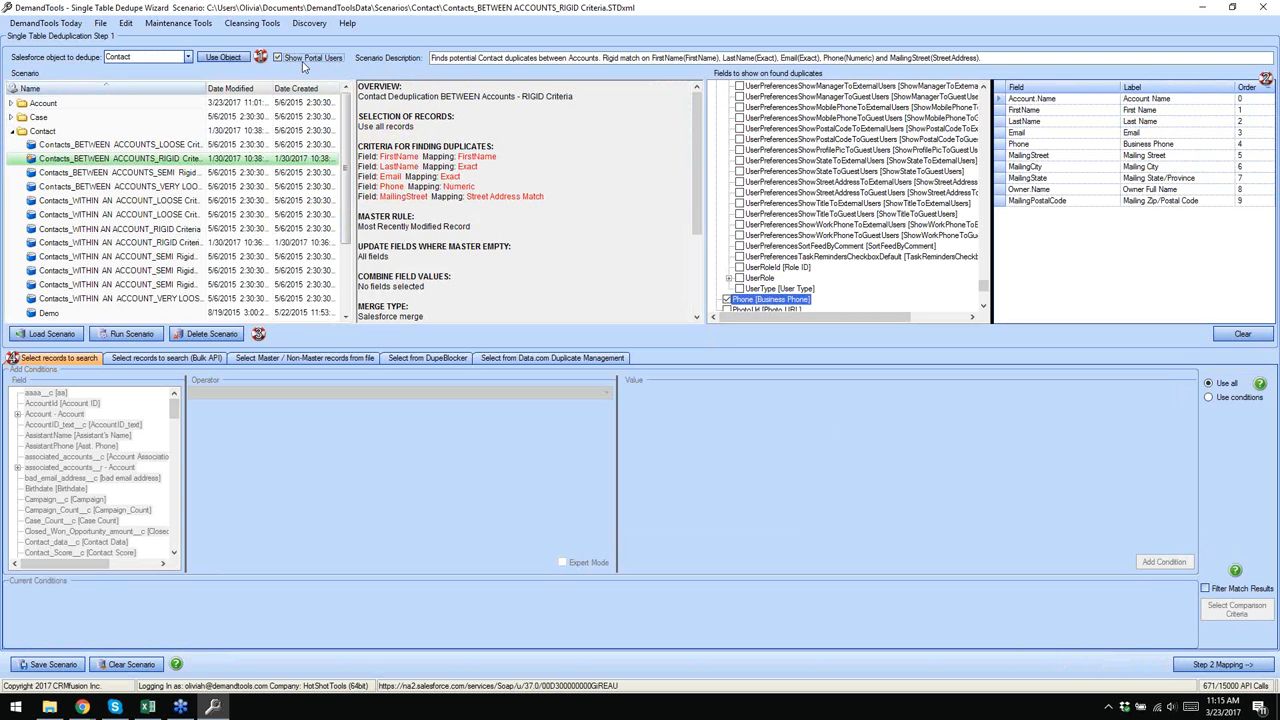
mouse_move(261, 57)
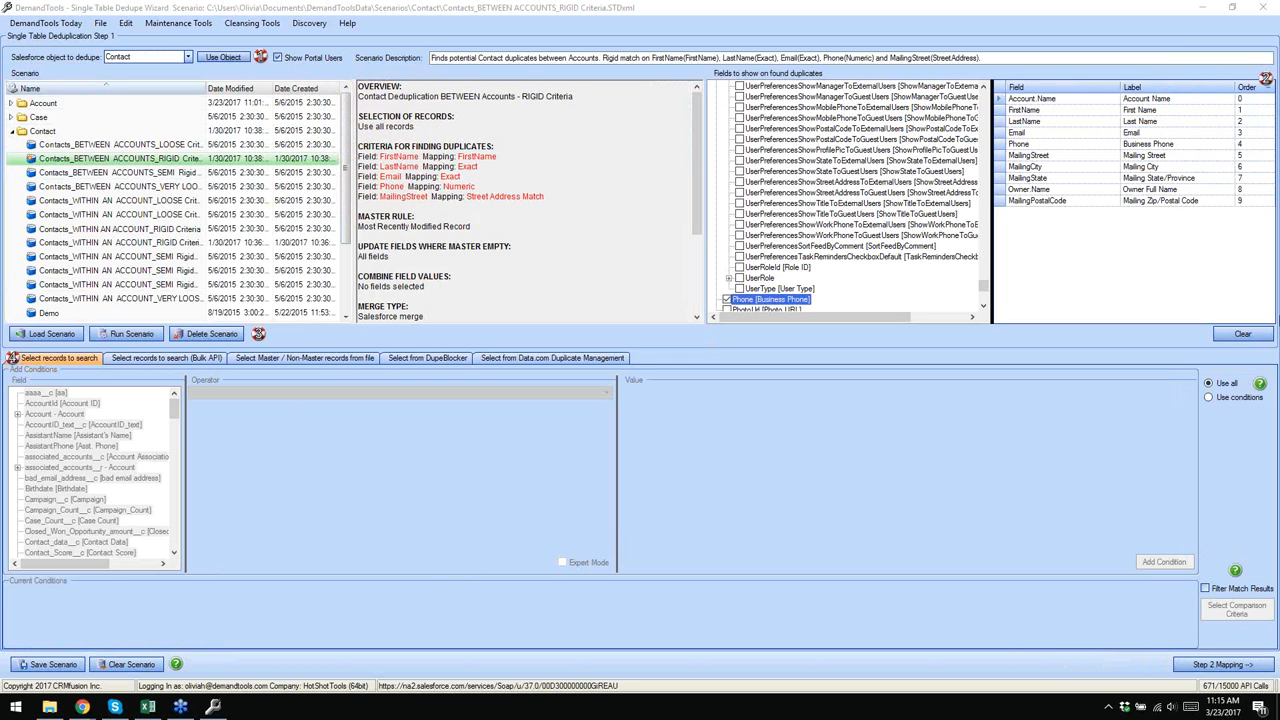
mouse_move(258, 334)
mouse_move(12, 360)
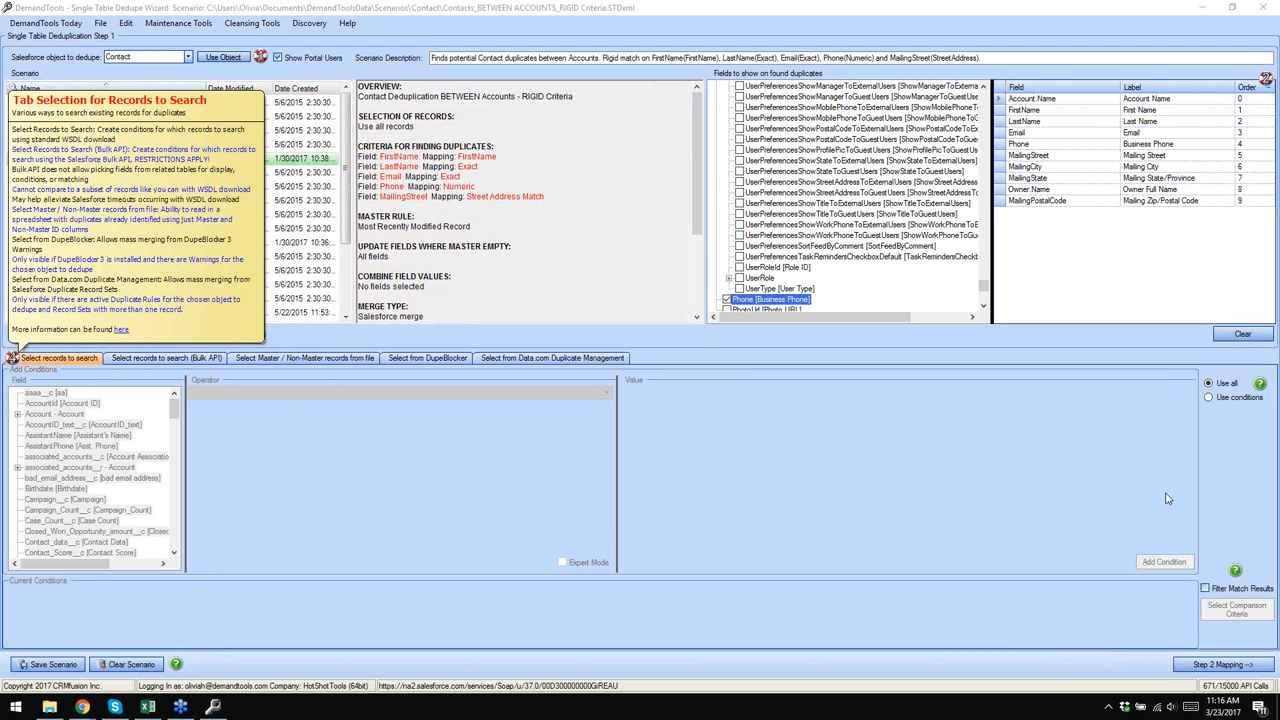
mouse_move(1262, 387)
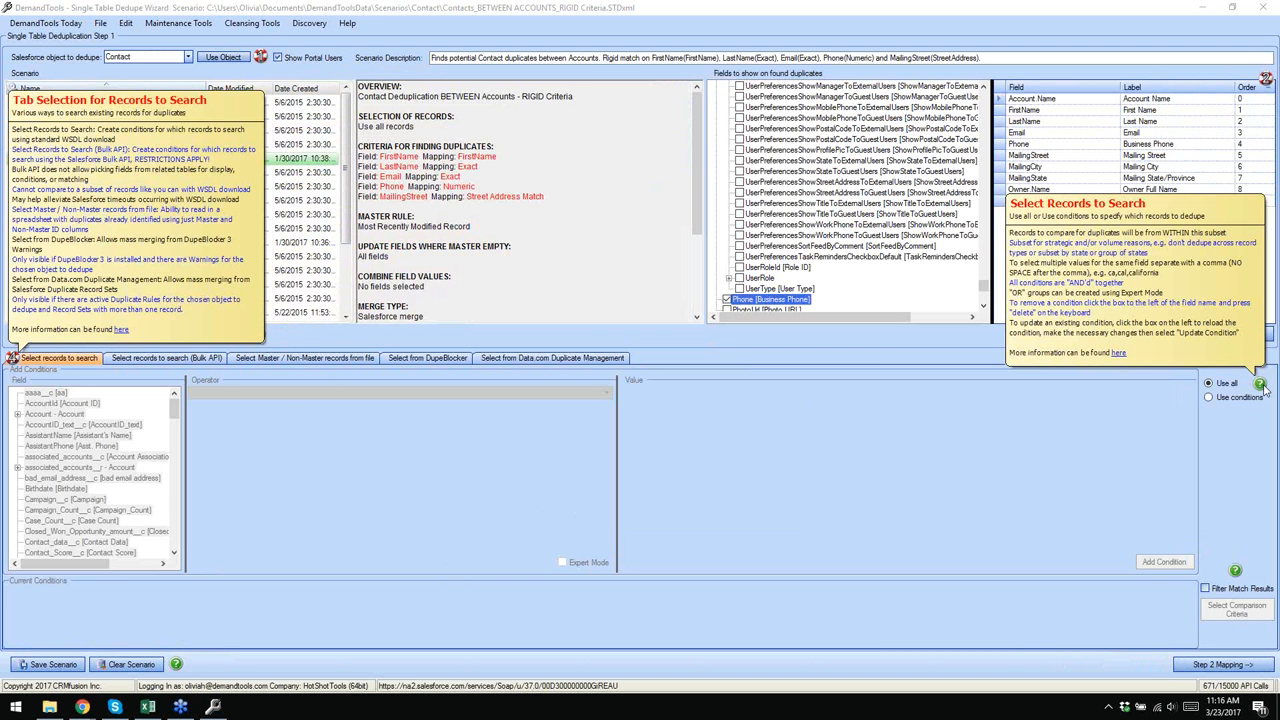
mouse_move(1240, 572)
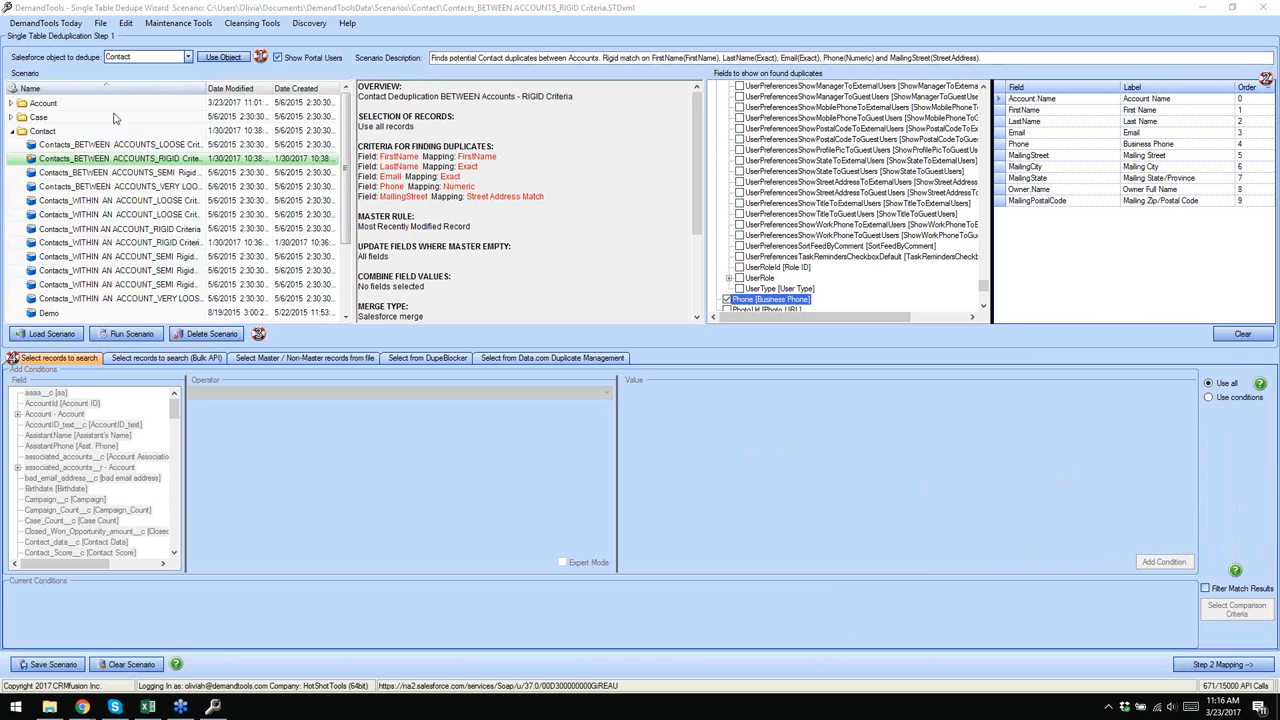
- Load Contacts_WITHIN AN ACCOUNT_RIGID Criteria, advance to Step 2 Mapping, and select the FirstName row
left_click(12, 131)
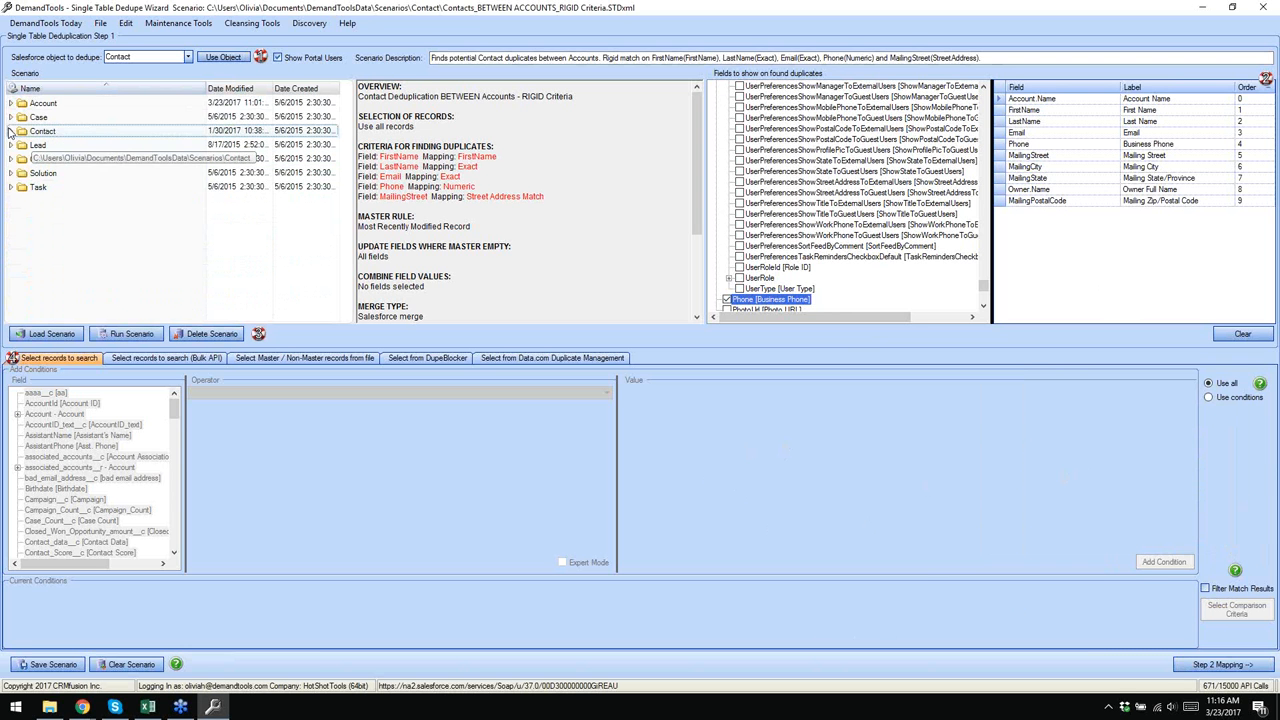
left_click(11, 131)
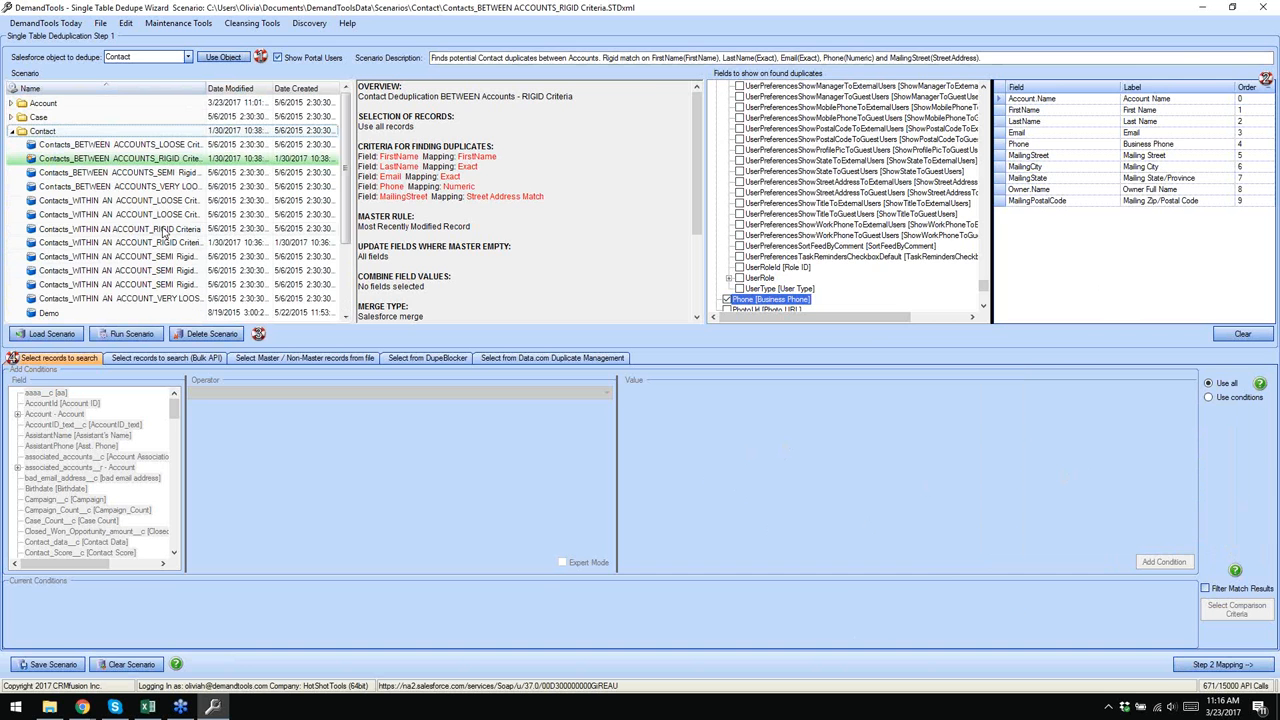
left_click(165, 229)
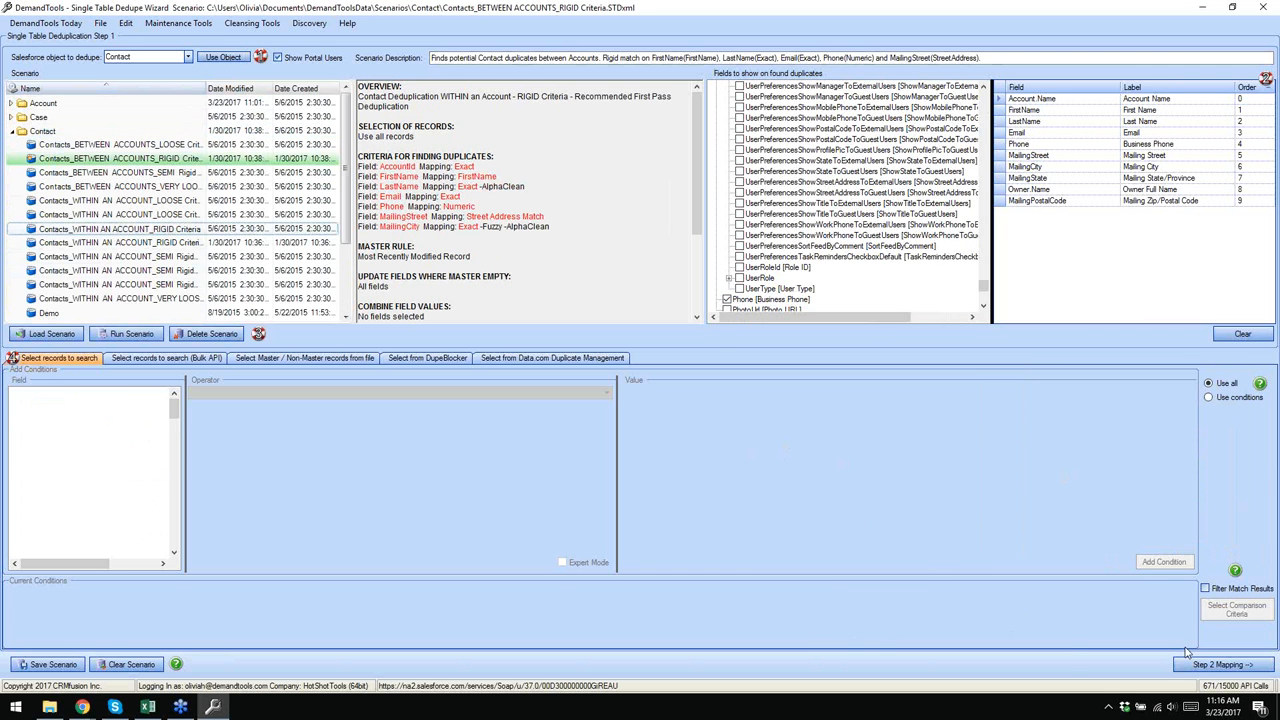
left_click(1212, 666)
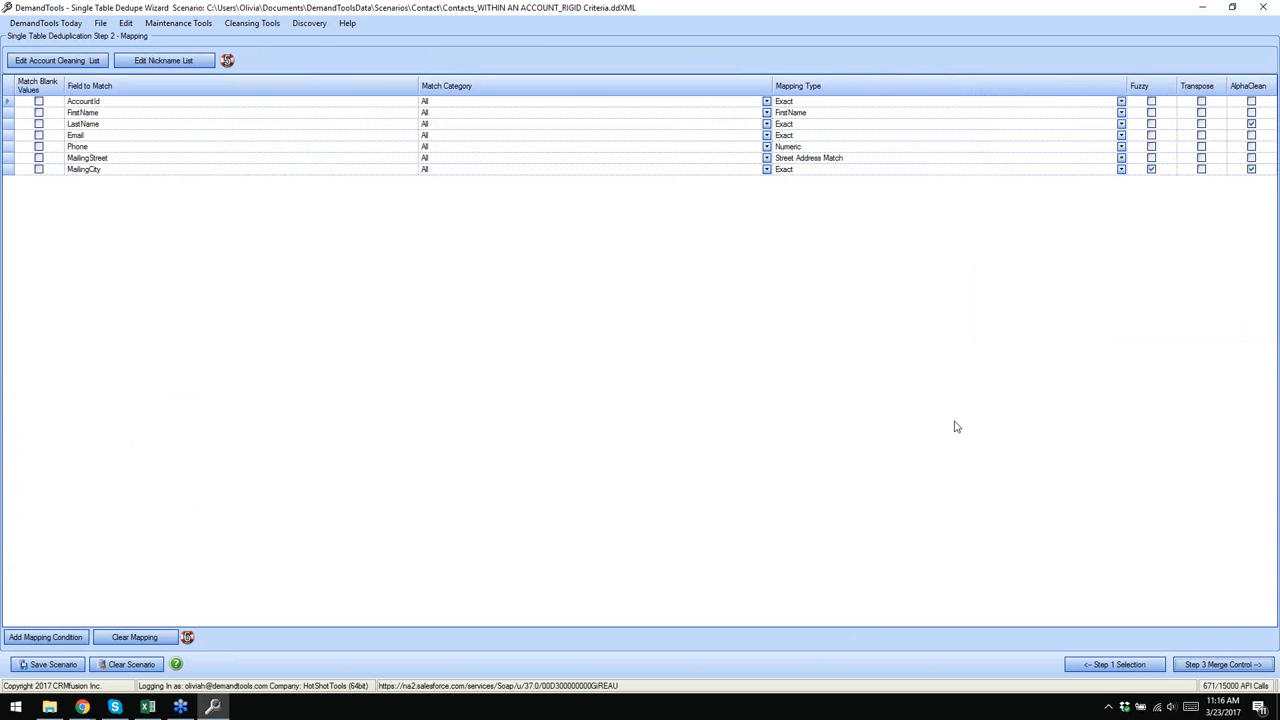
left_click(829, 113)
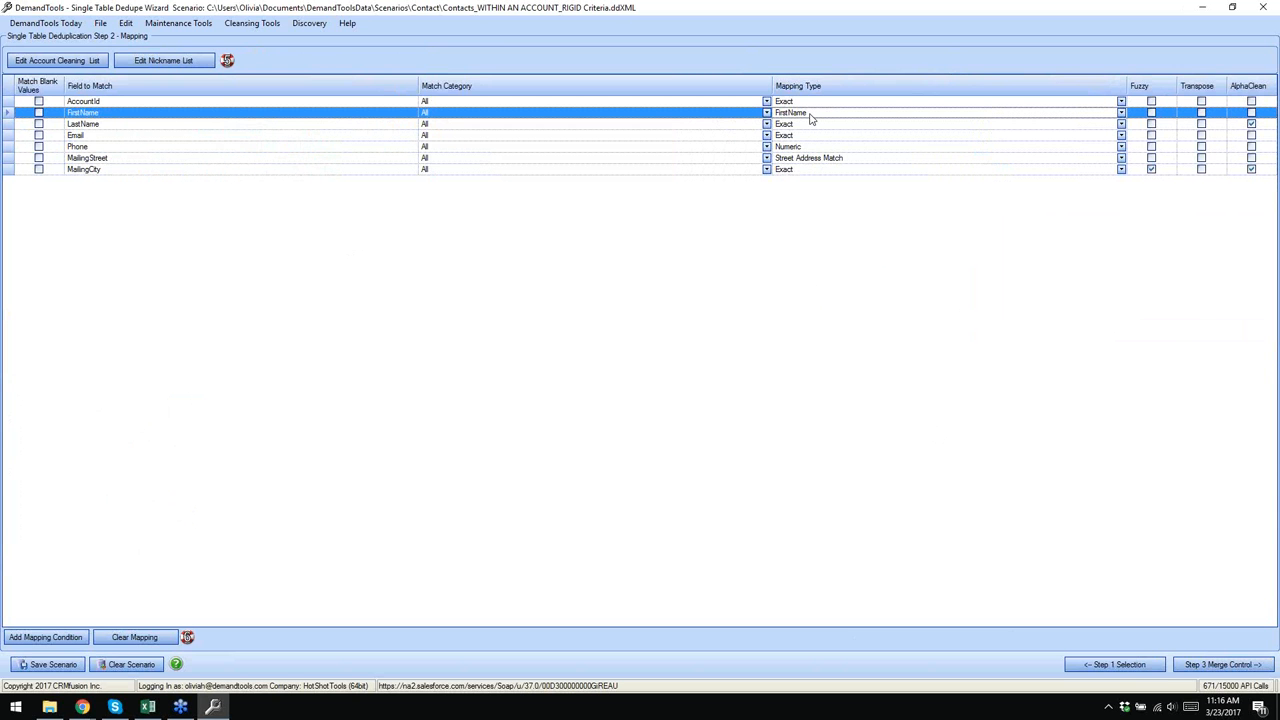
- Browse the Name Substitution list, including Phelia/Orphelia, cancel it, and continue to Step 3 Merge Control
left_click(168, 63)
left_click_drag(203, 152, 300, 133)
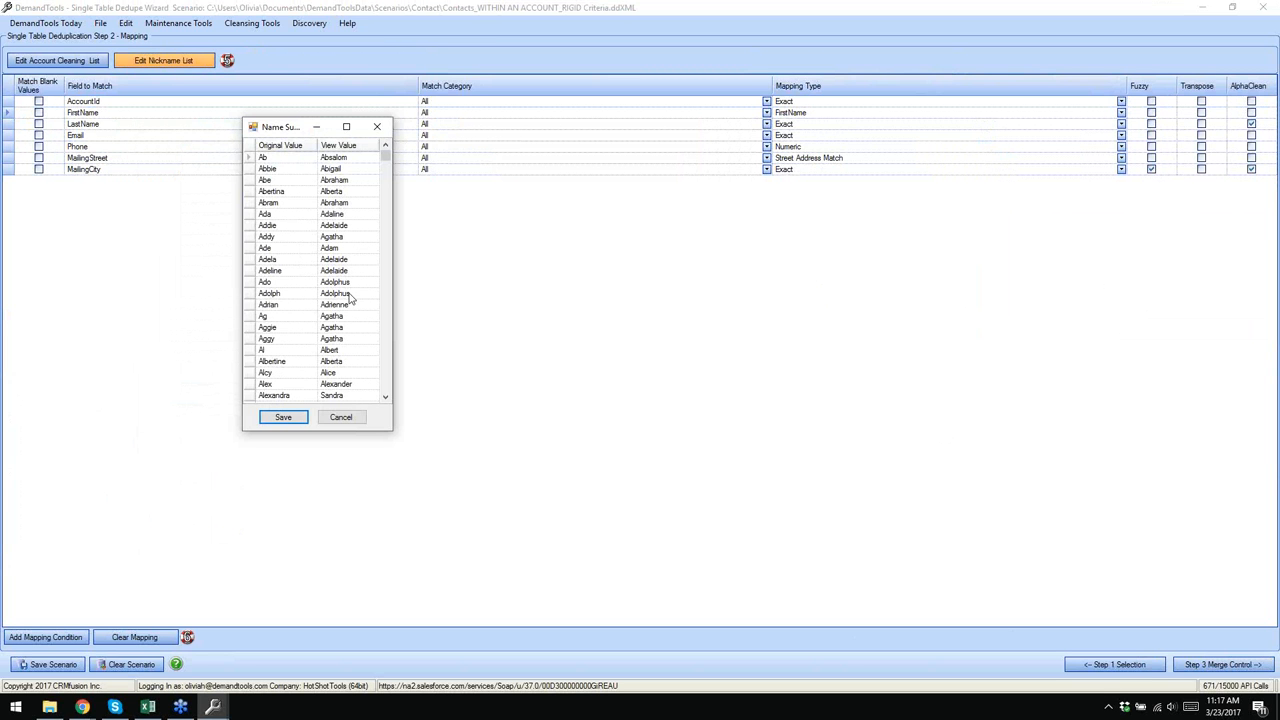
left_click_drag(387, 158, 384, 388)
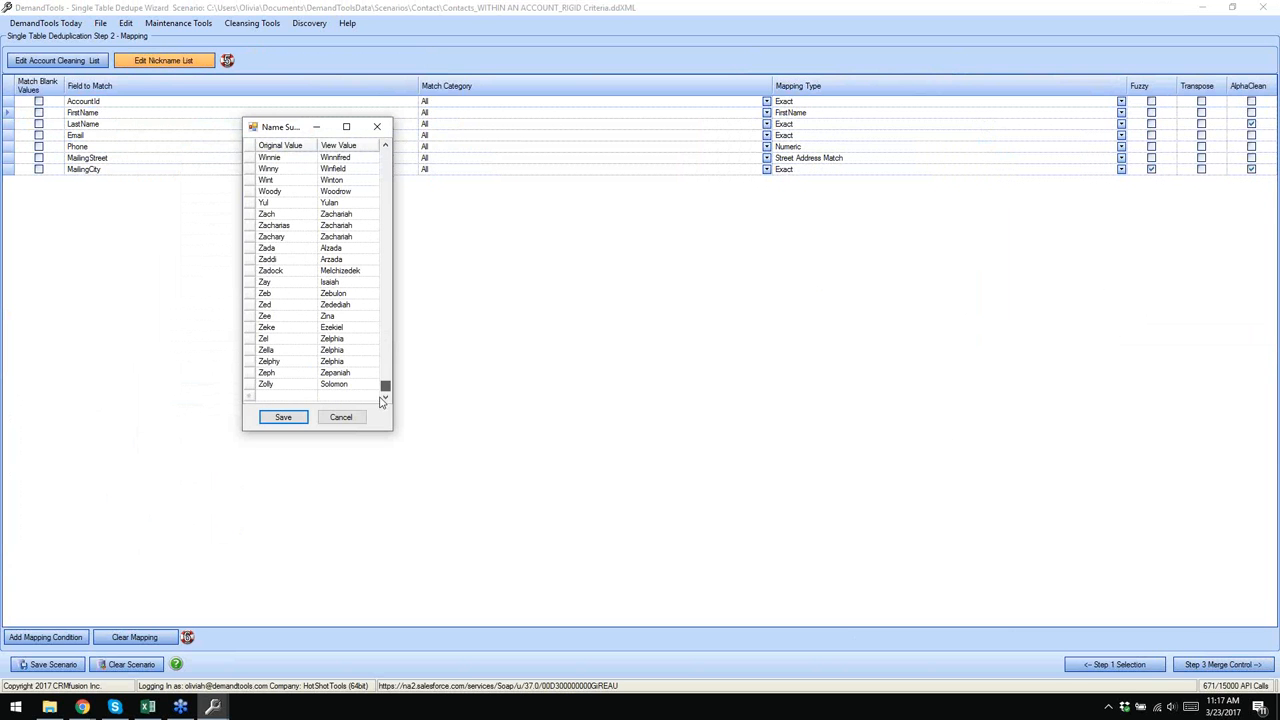
left_click(300, 395)
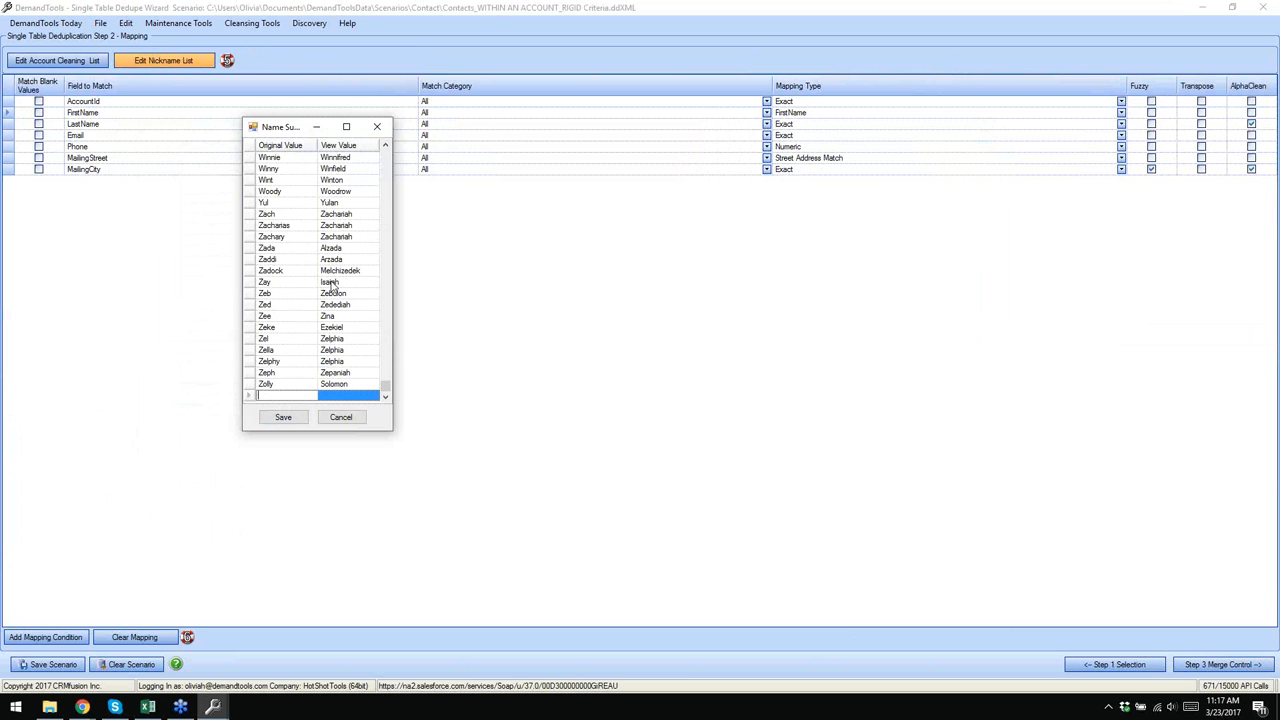
left_click_drag(387, 390, 387, 330)
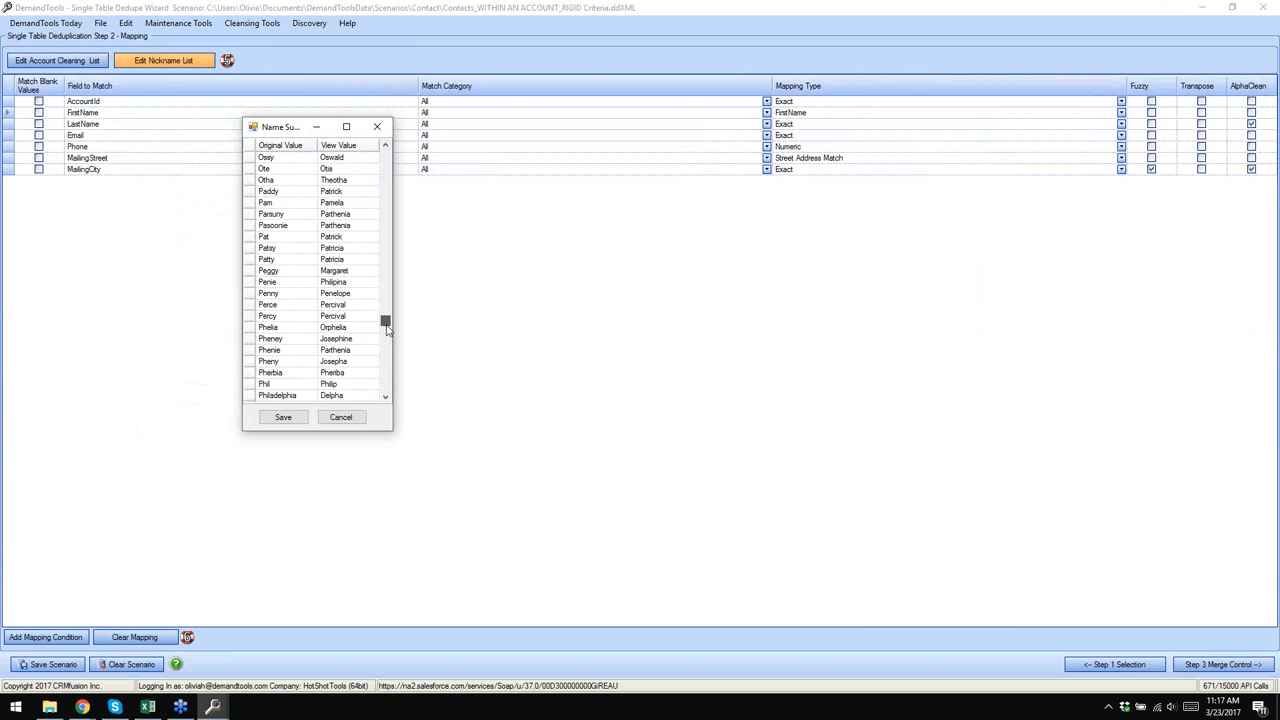
left_click(243, 329)
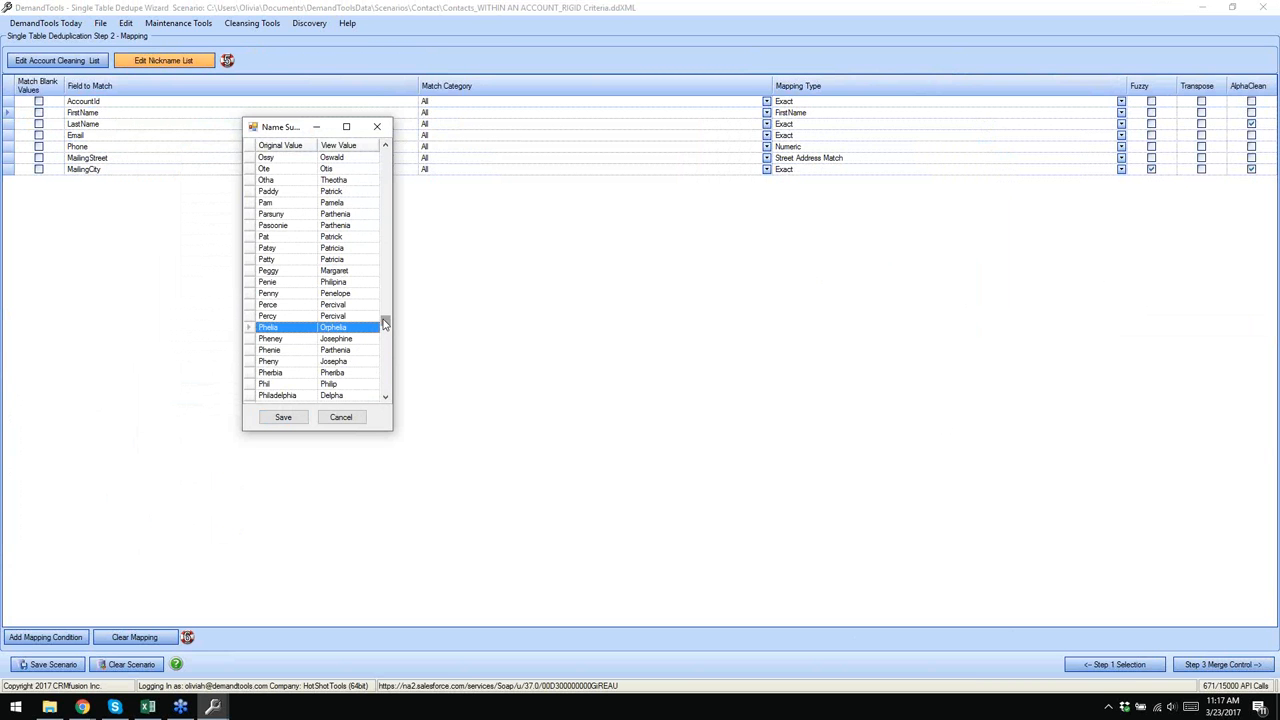
left_click(341, 417)
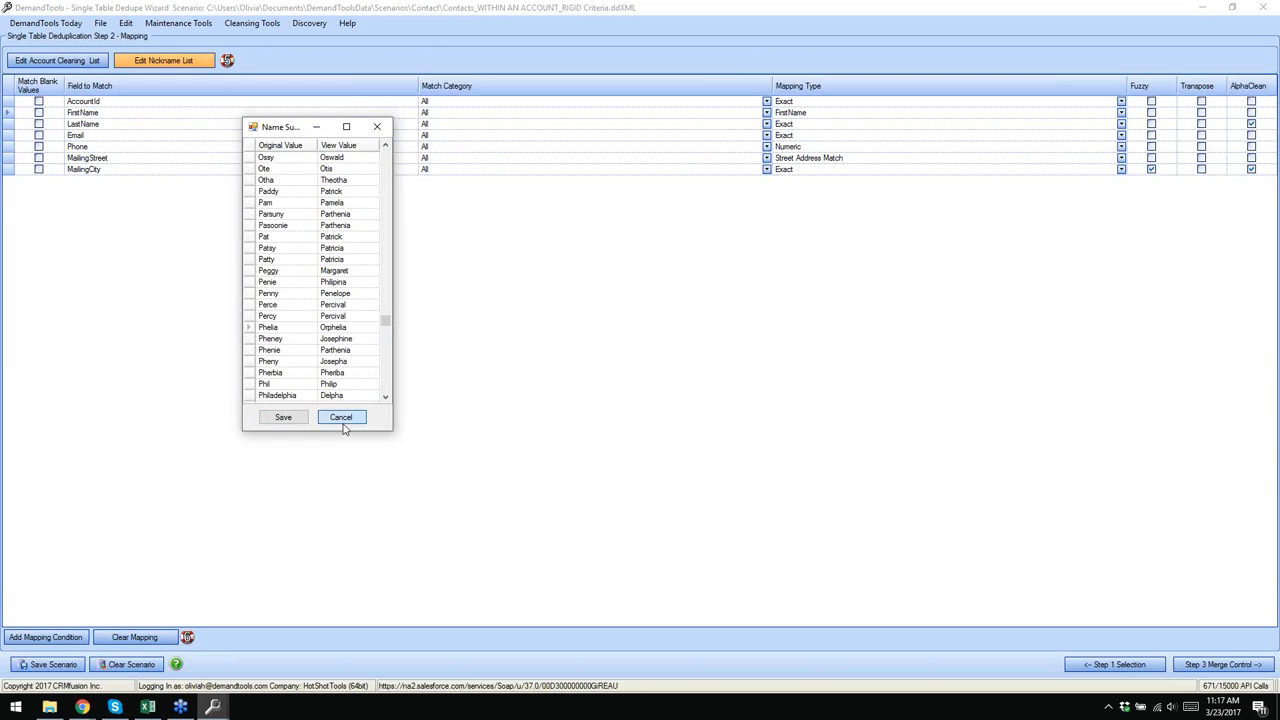
left_click(1220, 665)
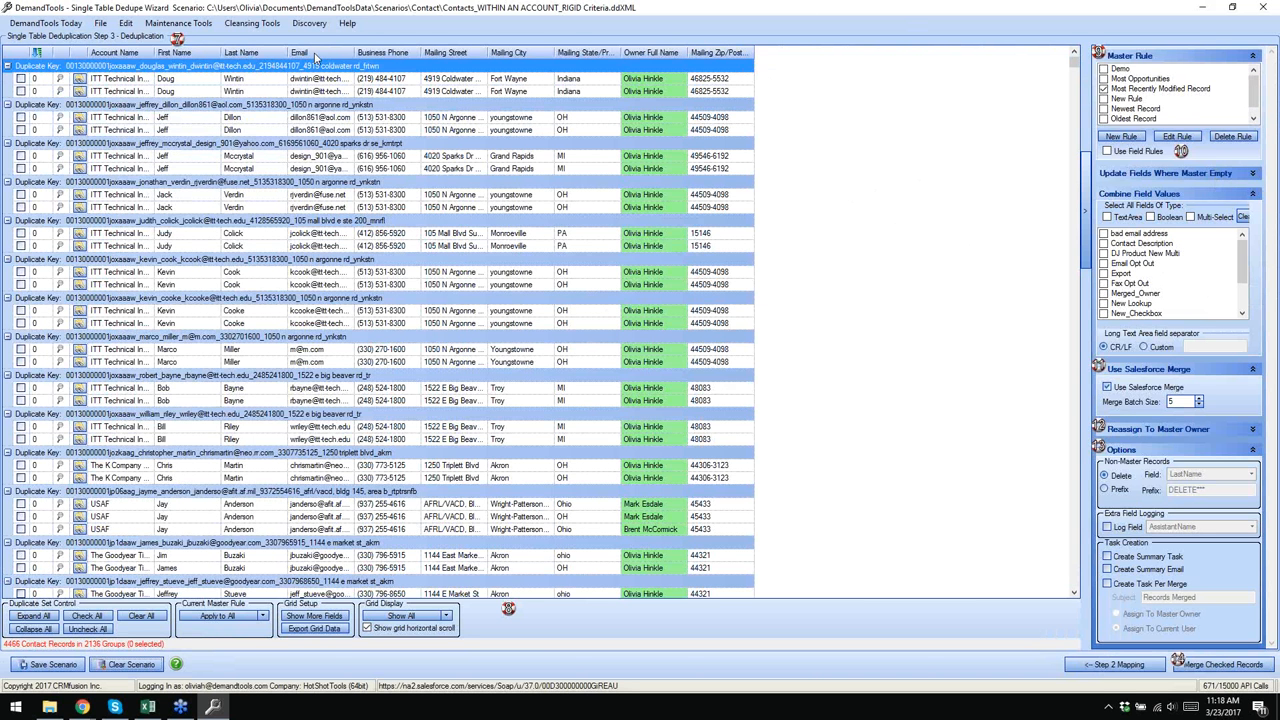
- Add the AccountId field to the grid, place it left of Account Name, and autofit both columns
double_click(151, 56)
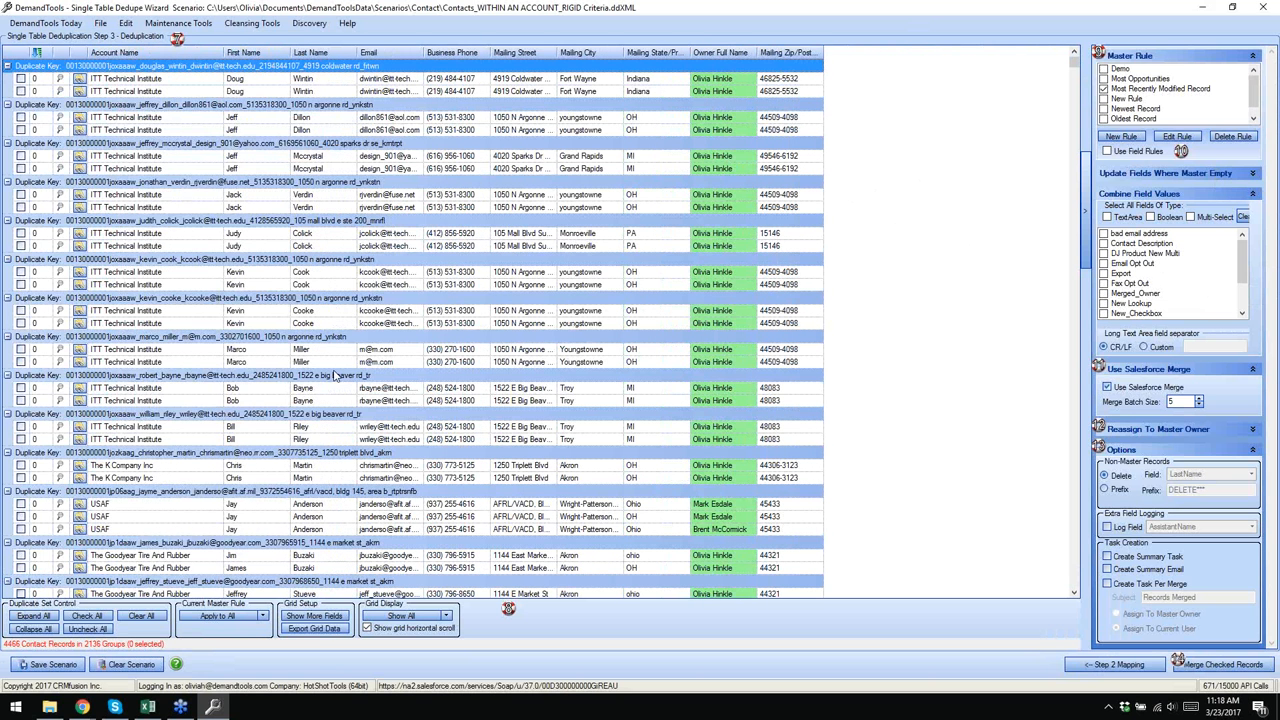
left_click(314, 616)
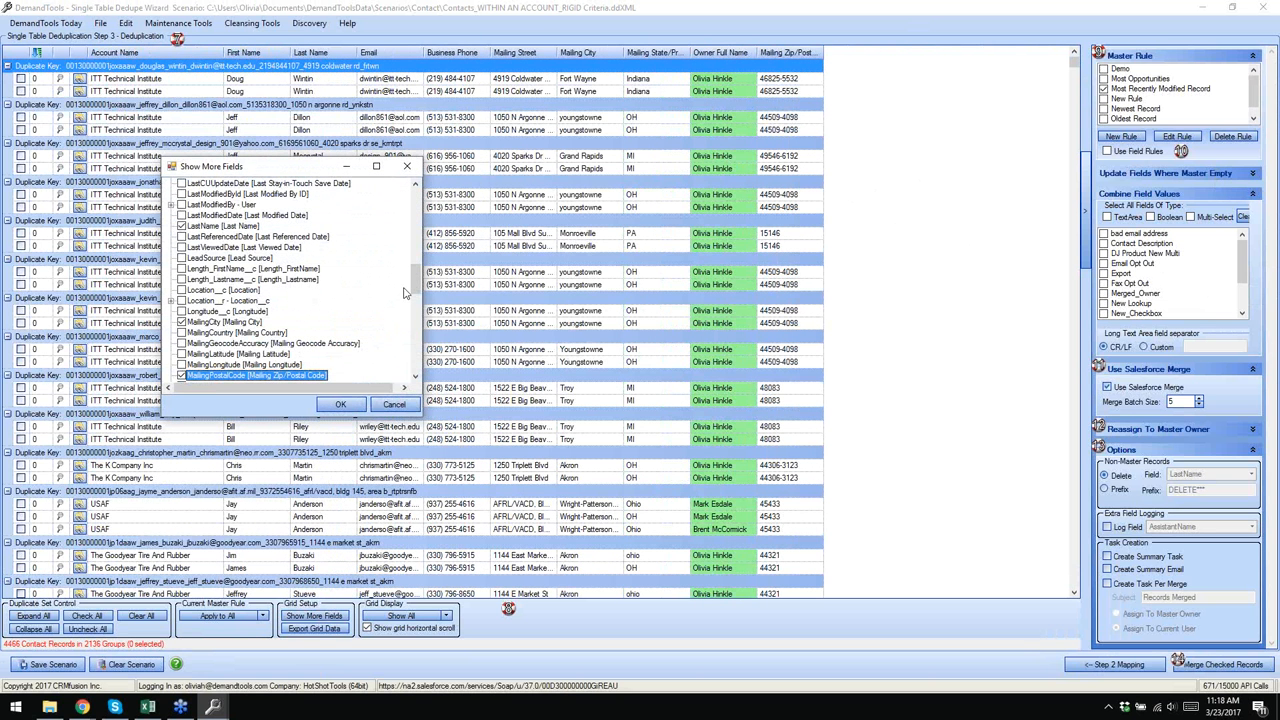
left_click_drag(417, 284, 358, 218)
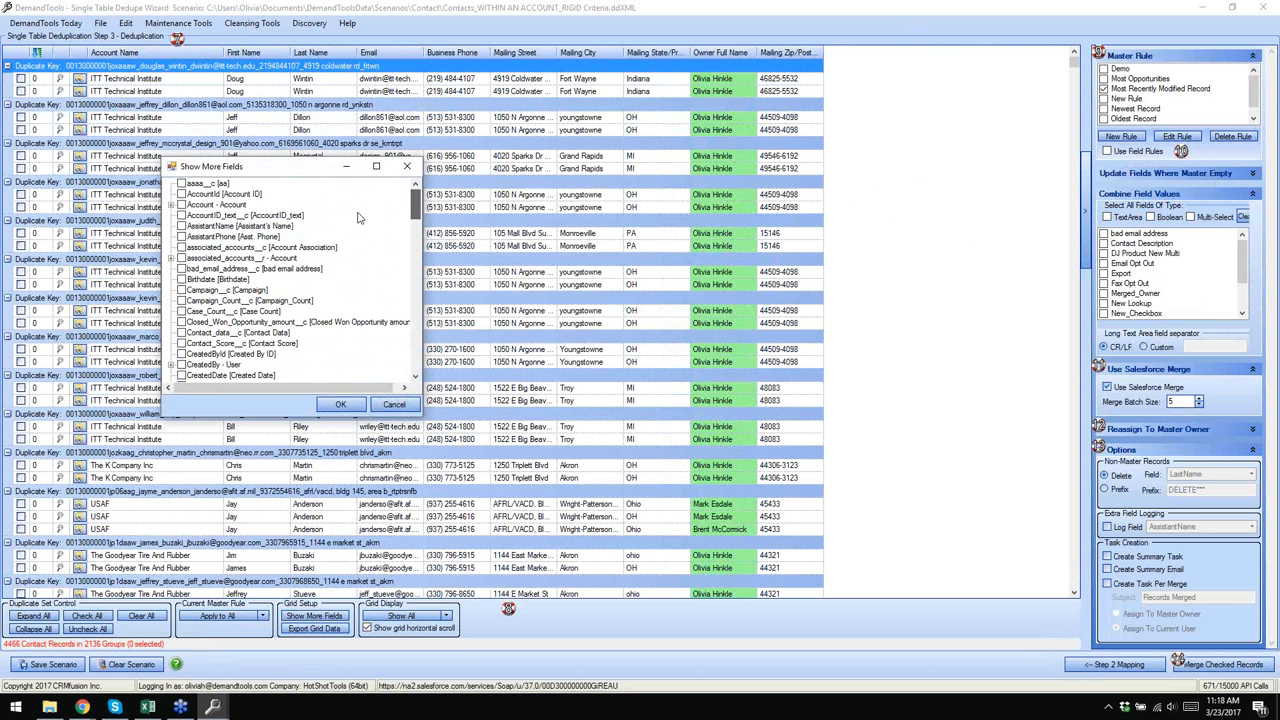
left_click(185, 195)
left_click(340, 404)
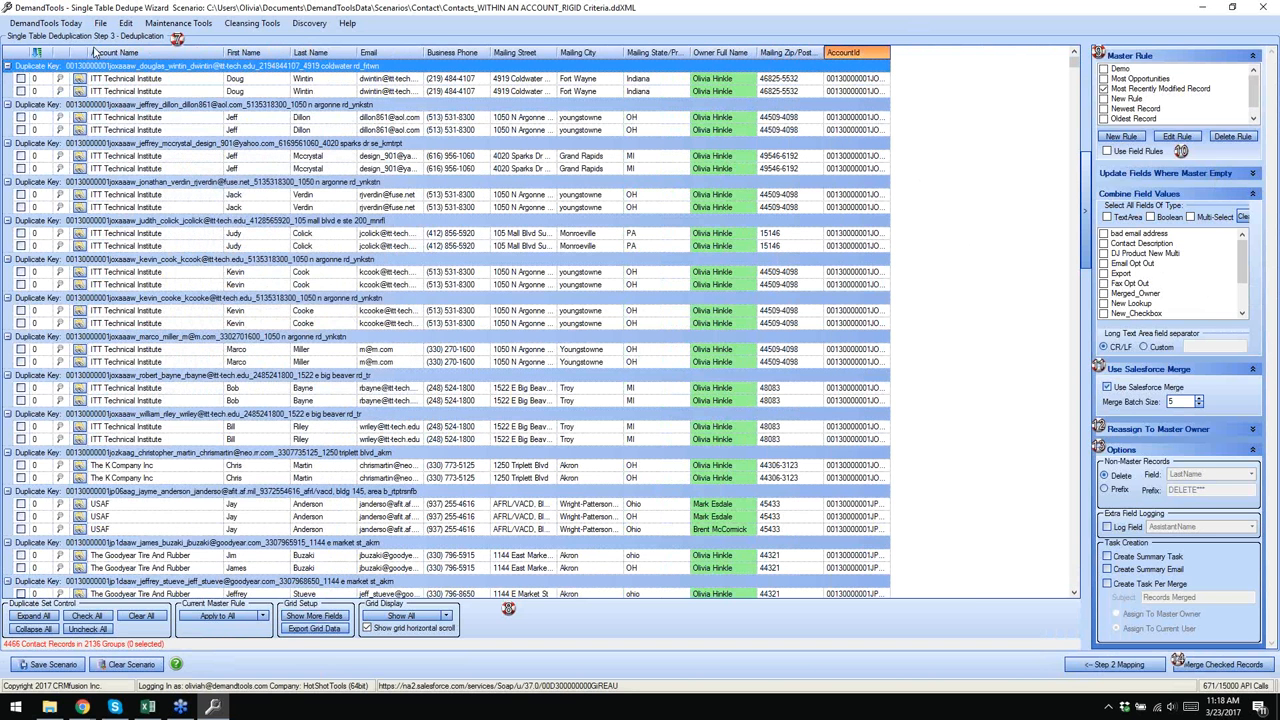
left_click_drag(95, 50, 100, 52)
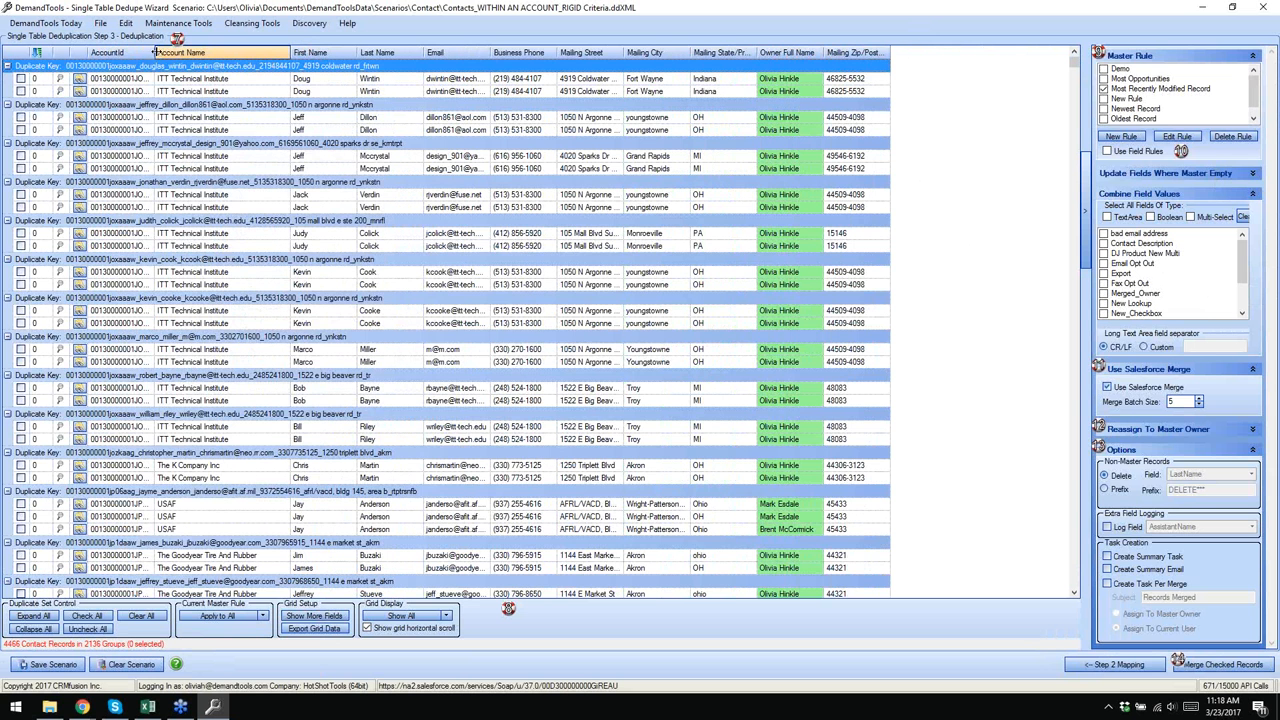
double_click(155, 52)
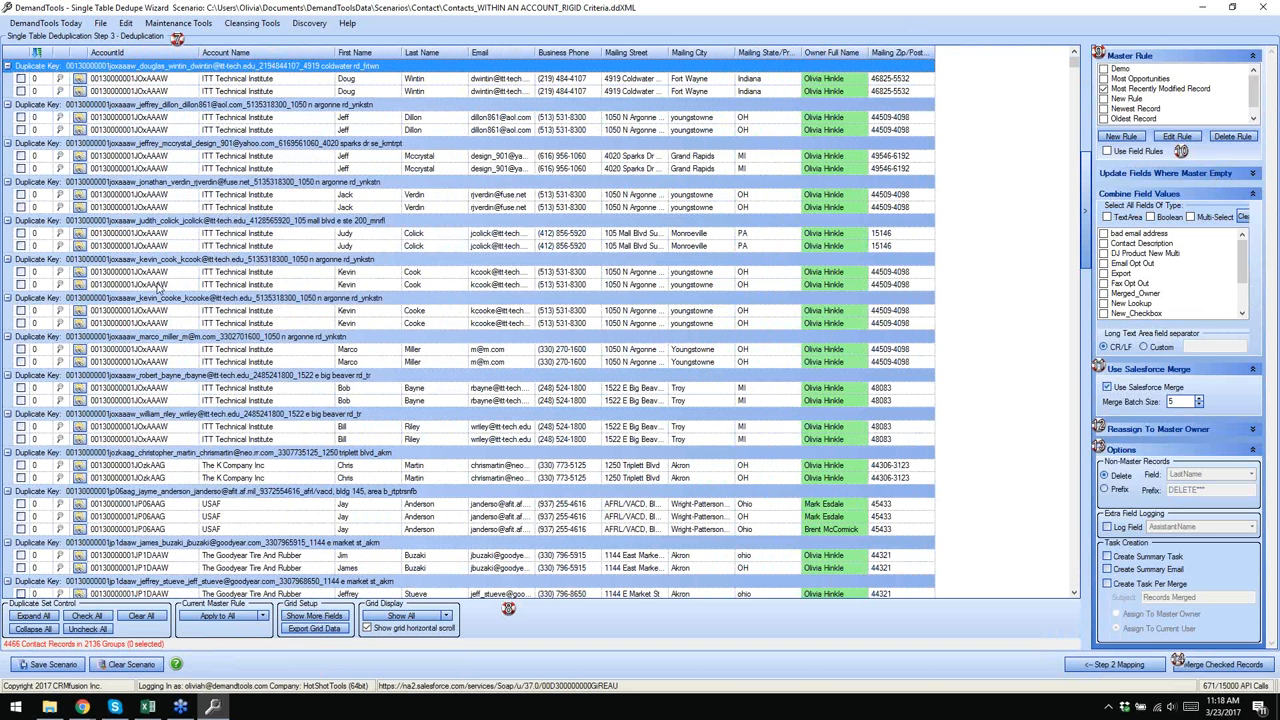
- Review the USAF group's records, then select the first The K Company Inc record
left_click(172, 503)
left_click(175, 516)
left_click(178, 529)
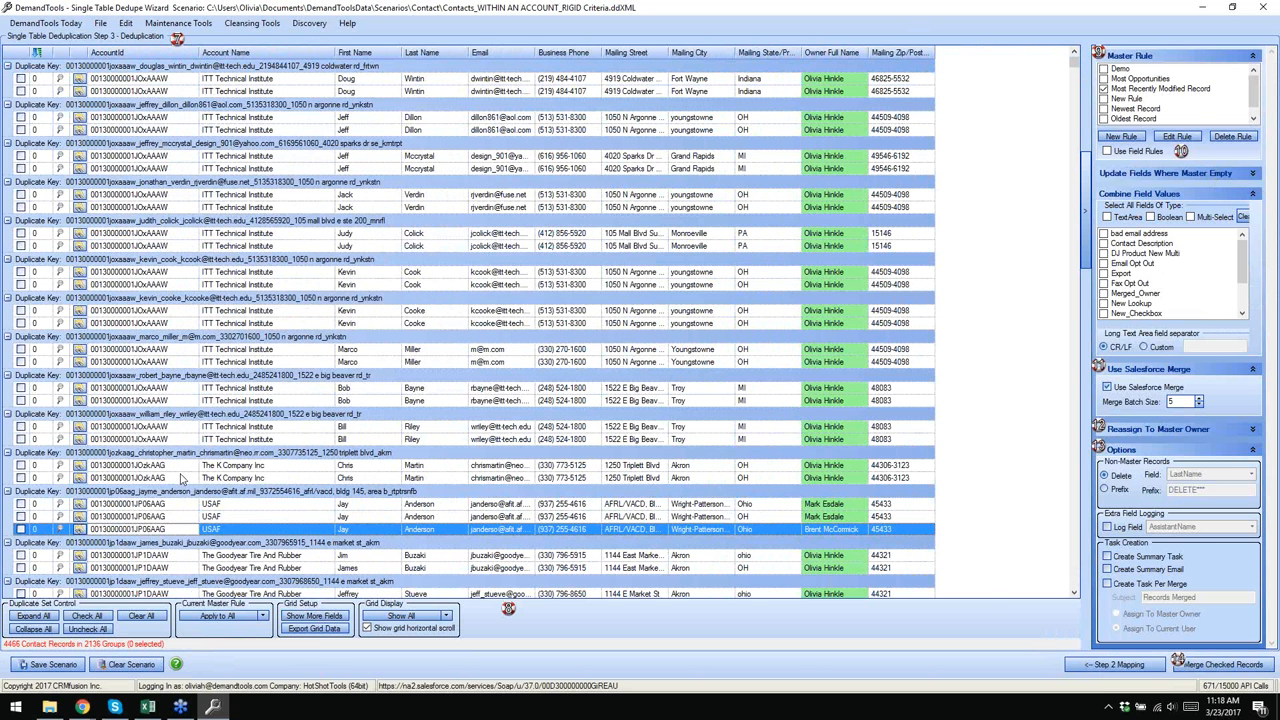
left_click(181, 466)
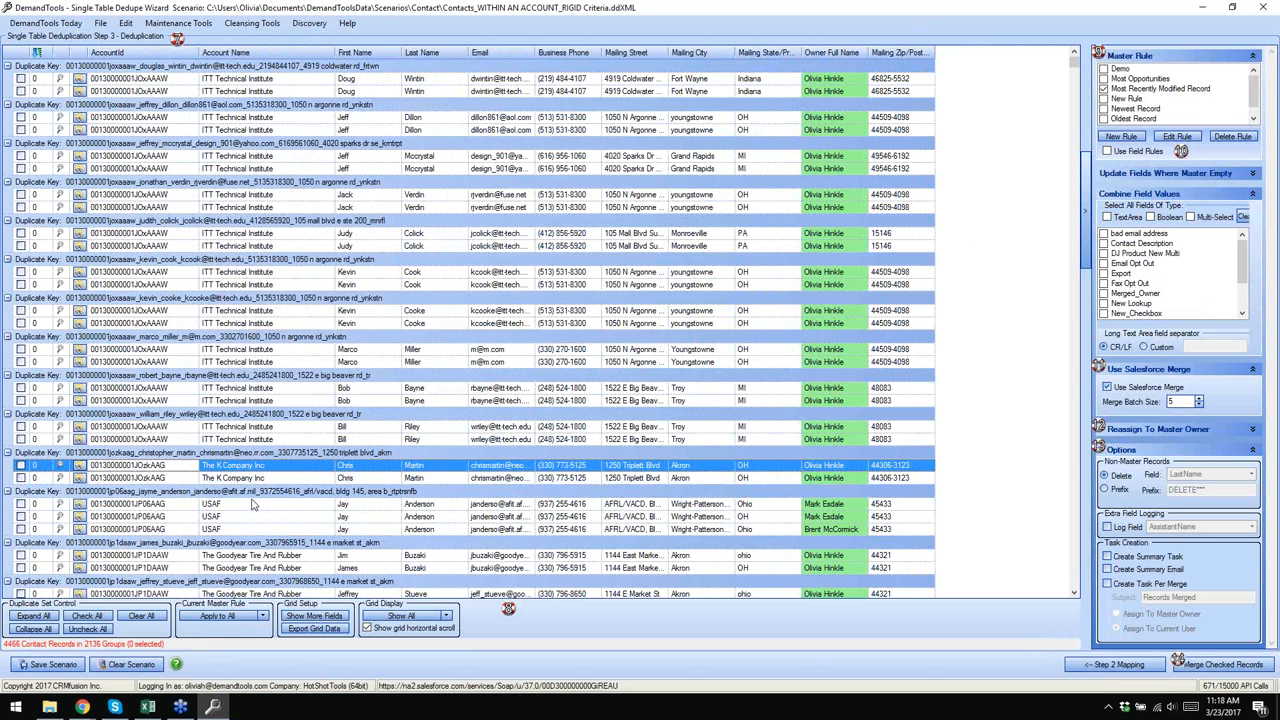